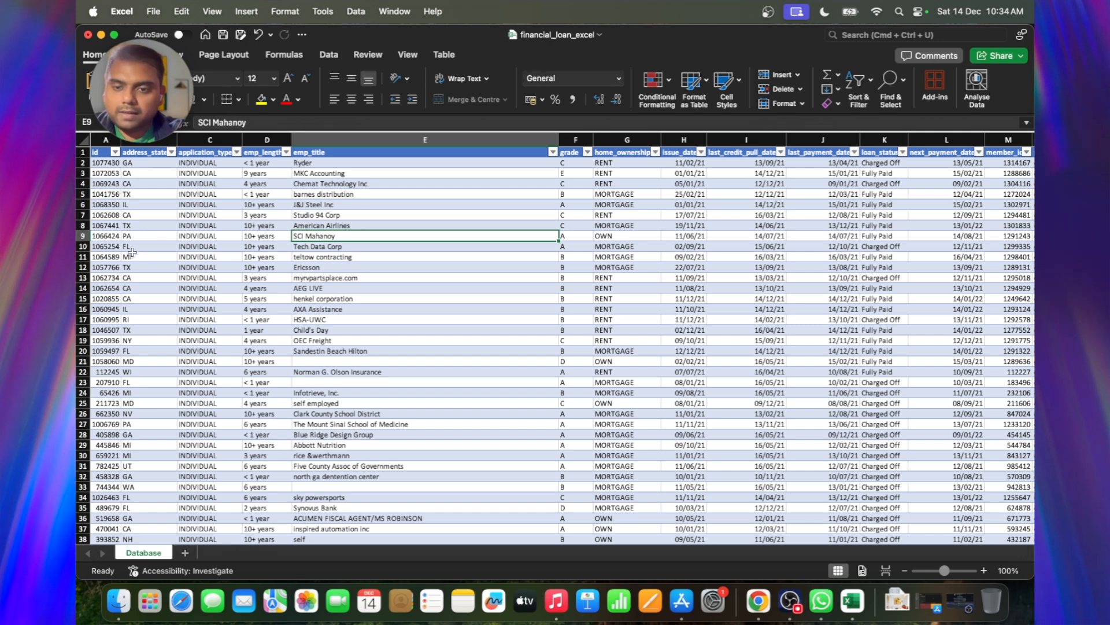
Step: Add a new blank worksheet to the workbook and enlarge its grid to 344% zoom
left_click(185, 552)
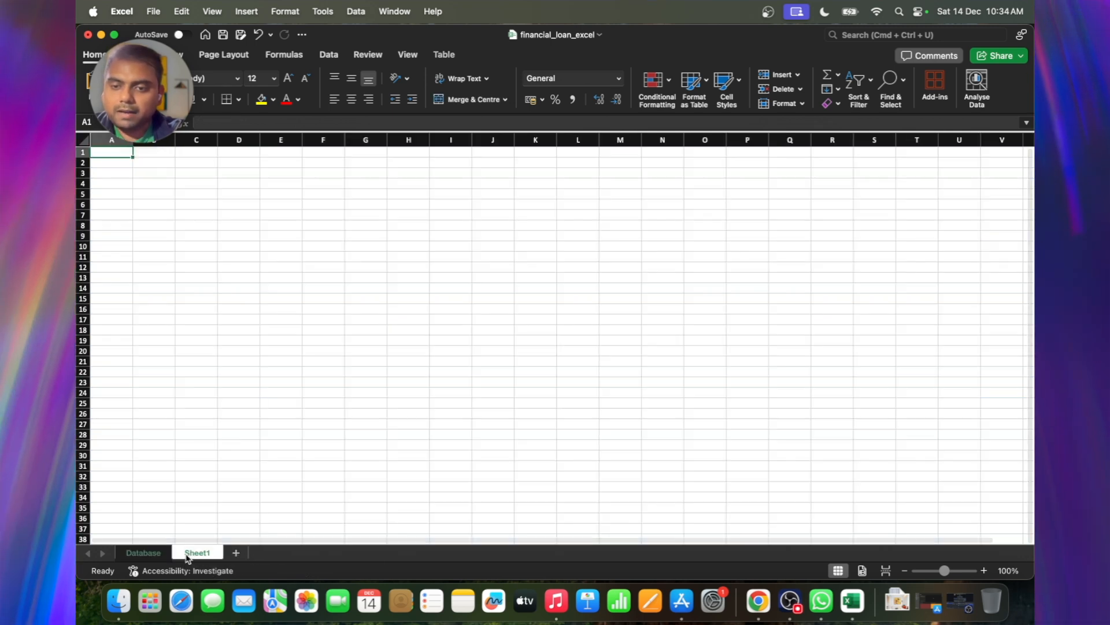
scroll(332, 255, "up", 5)
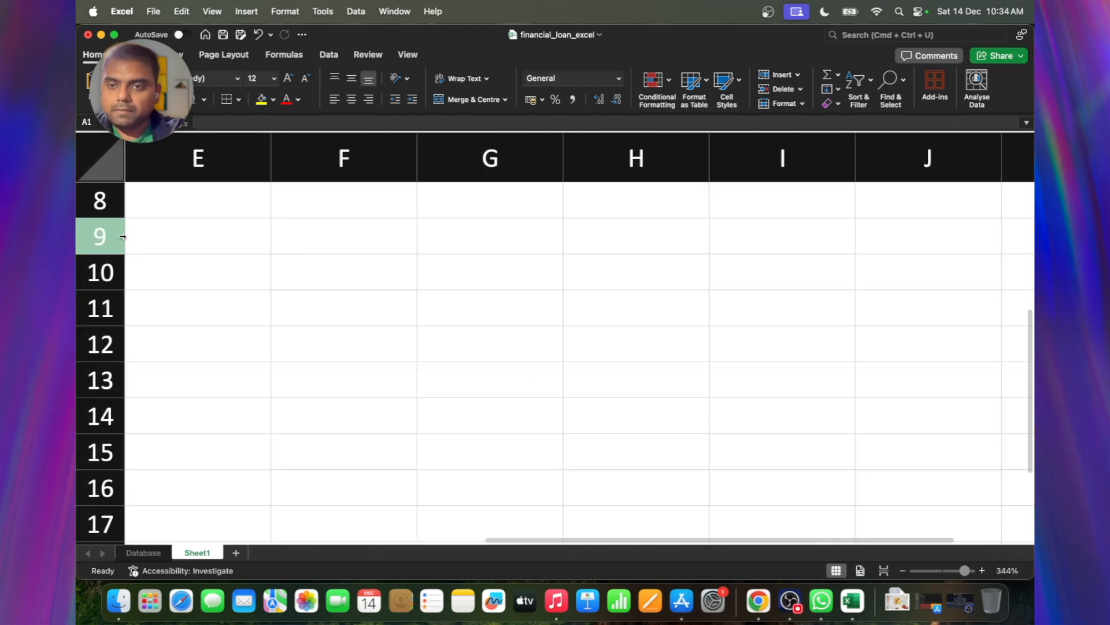
Step: Select row 9 and column F in turn, and fill the cell where they meet, F9, with yellow
left_click(107, 239)
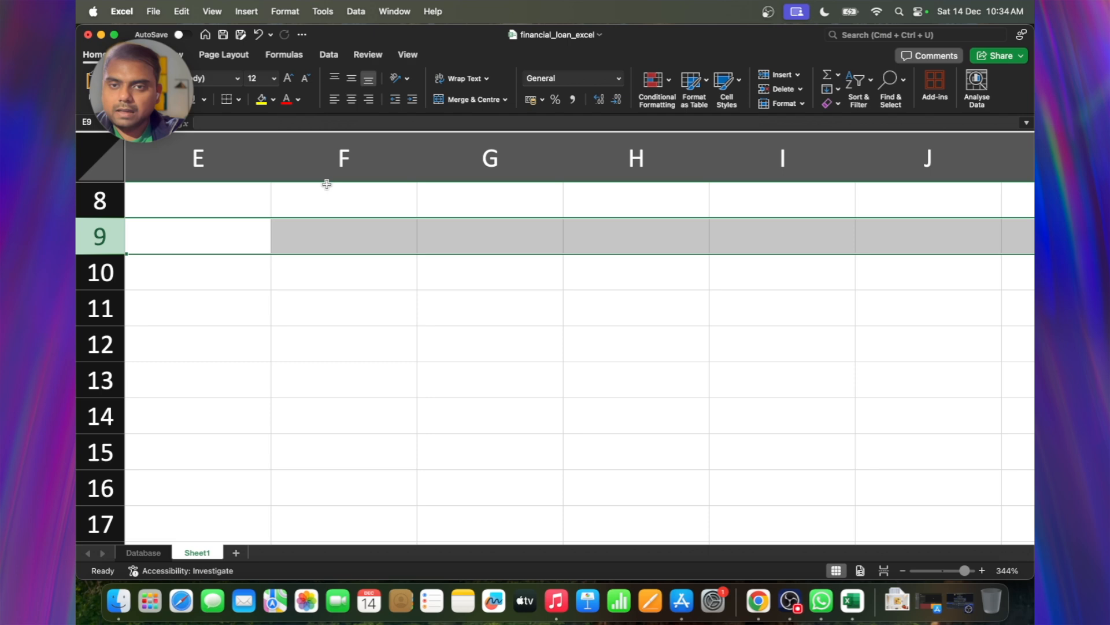
left_click(340, 163)
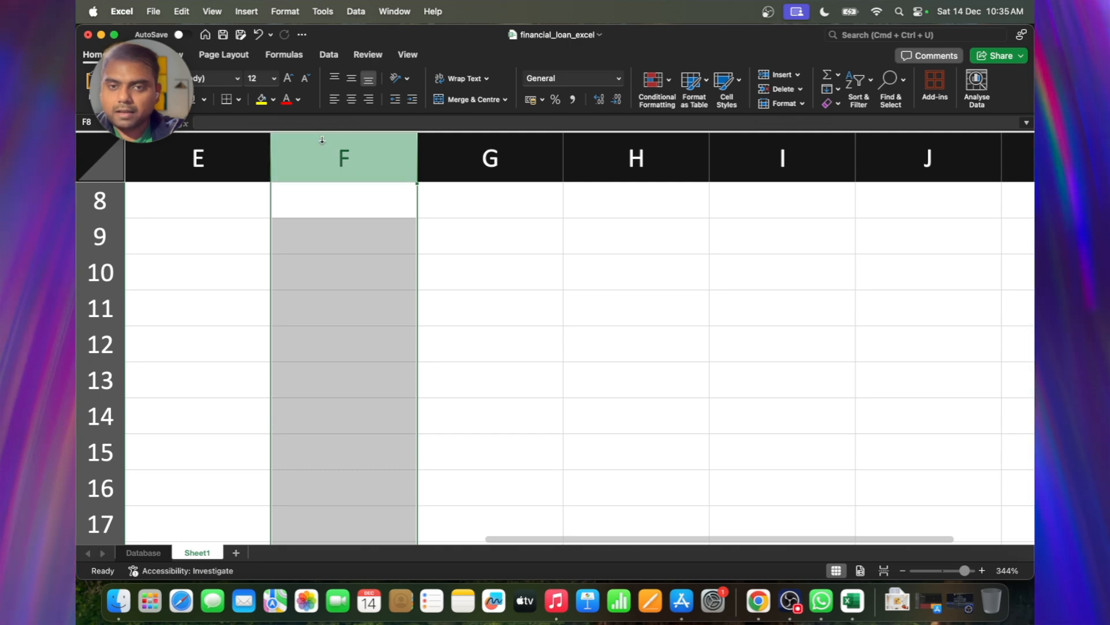
left_click(84, 246)
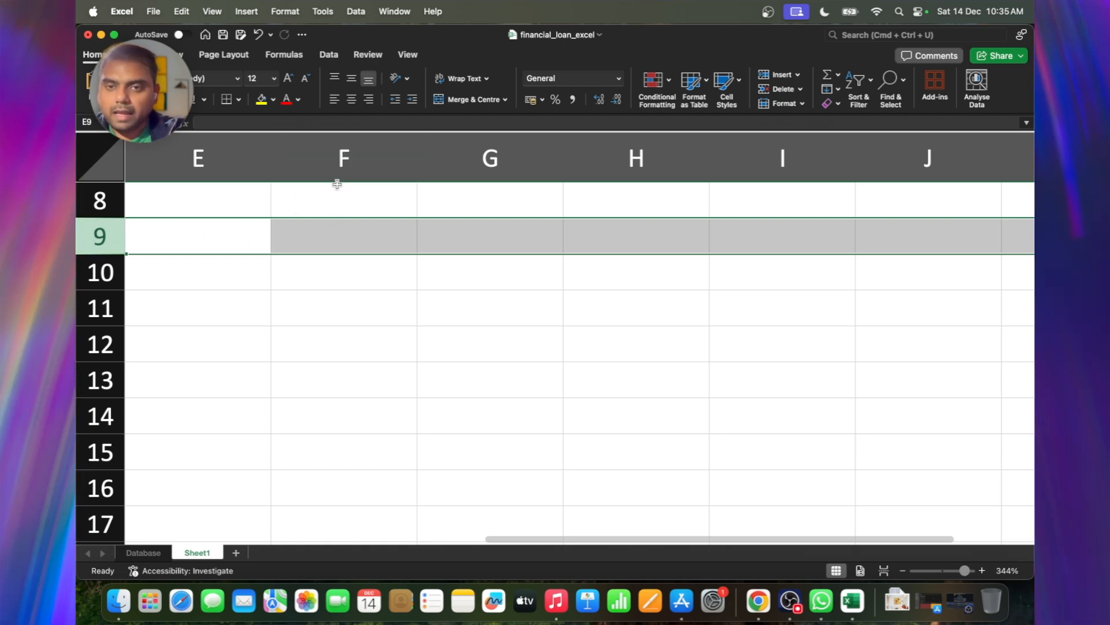
left_click(346, 233)
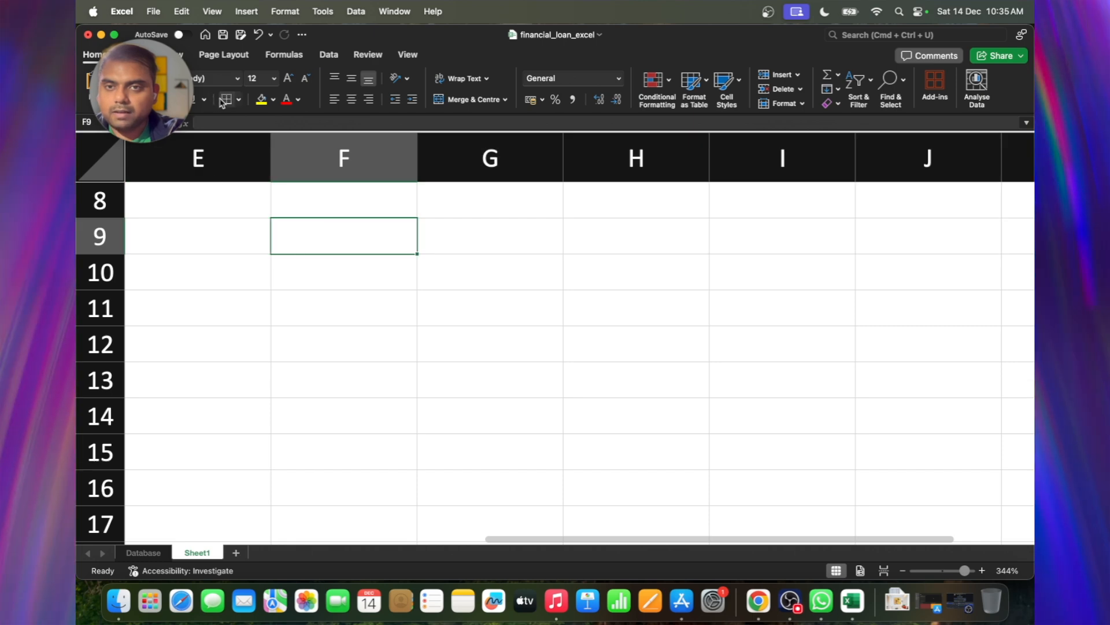
left_click(262, 100)
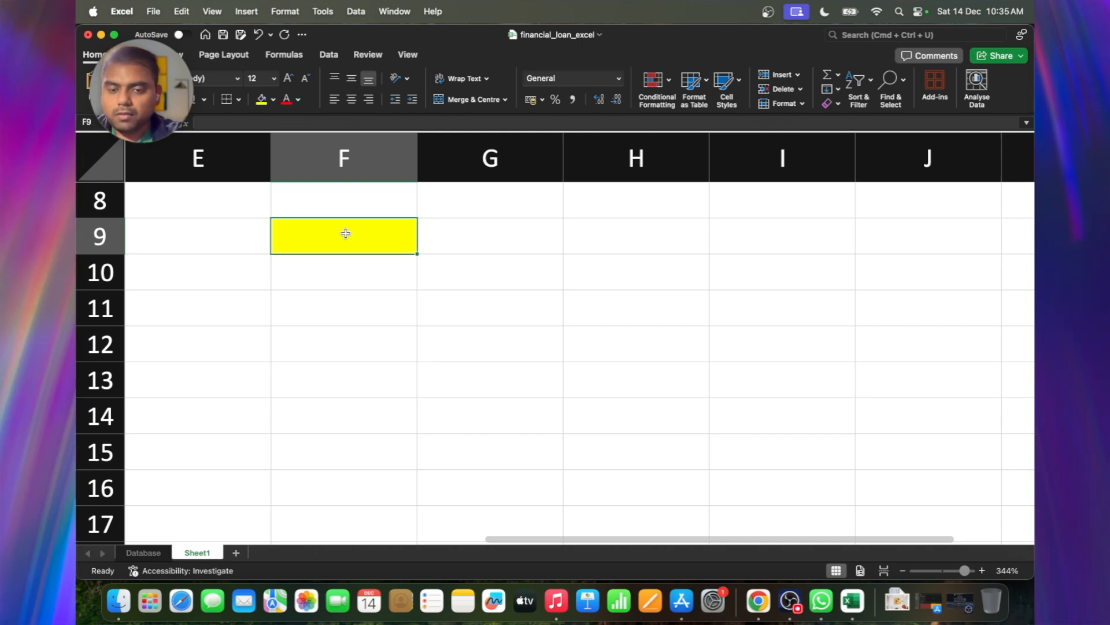
Step: Enter the number 89 in the yellow cell F9 and replace it with the text abc
type("89")
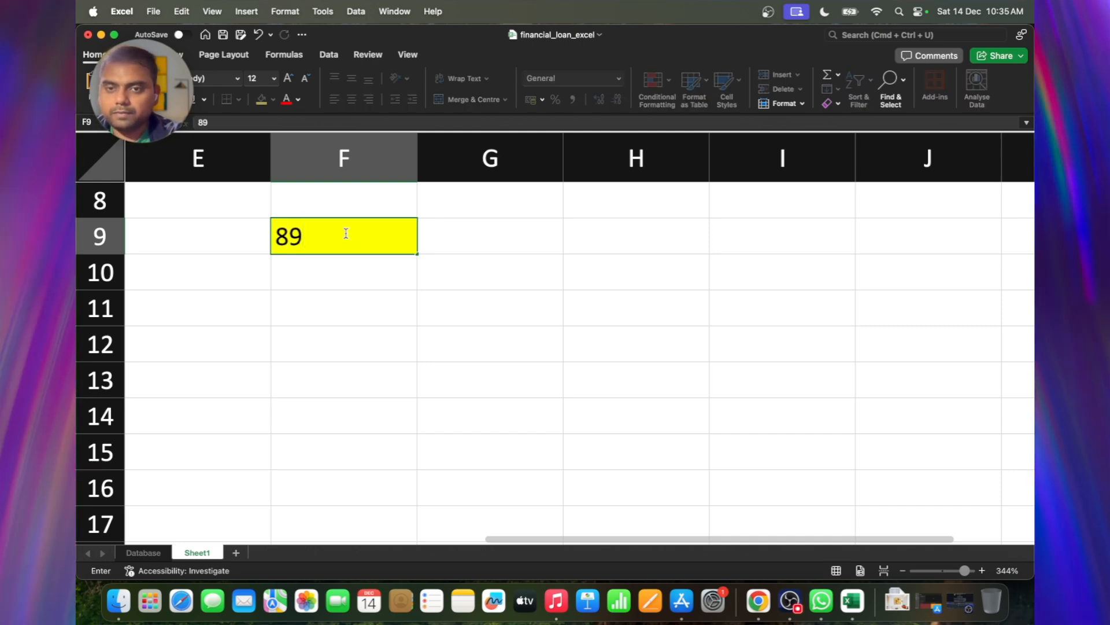
key("Return")
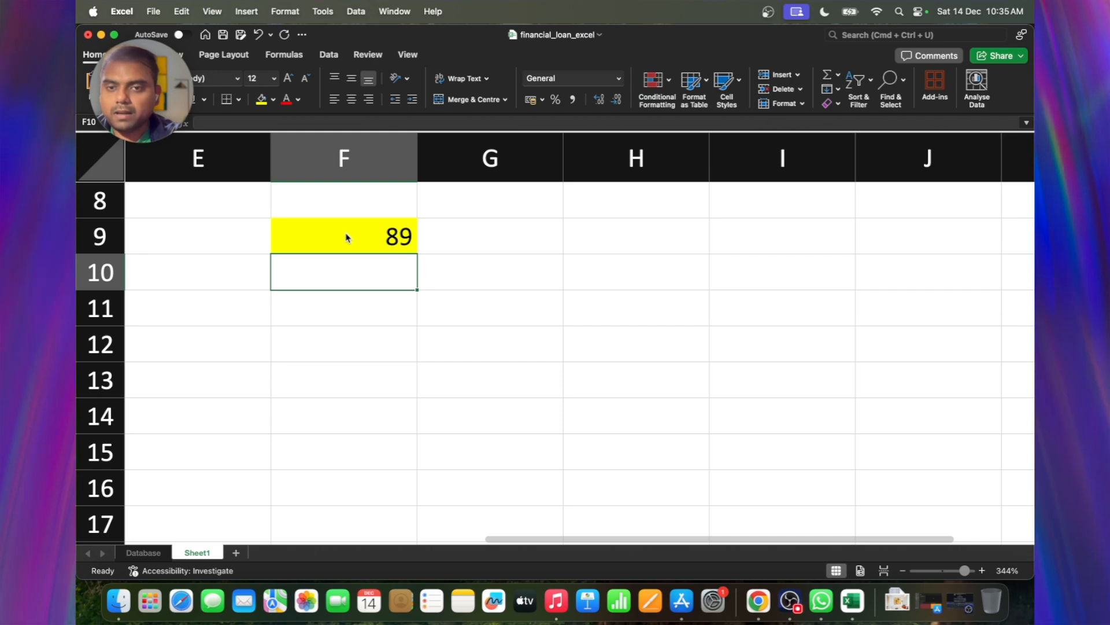
left_click(347, 237)
type("abc")
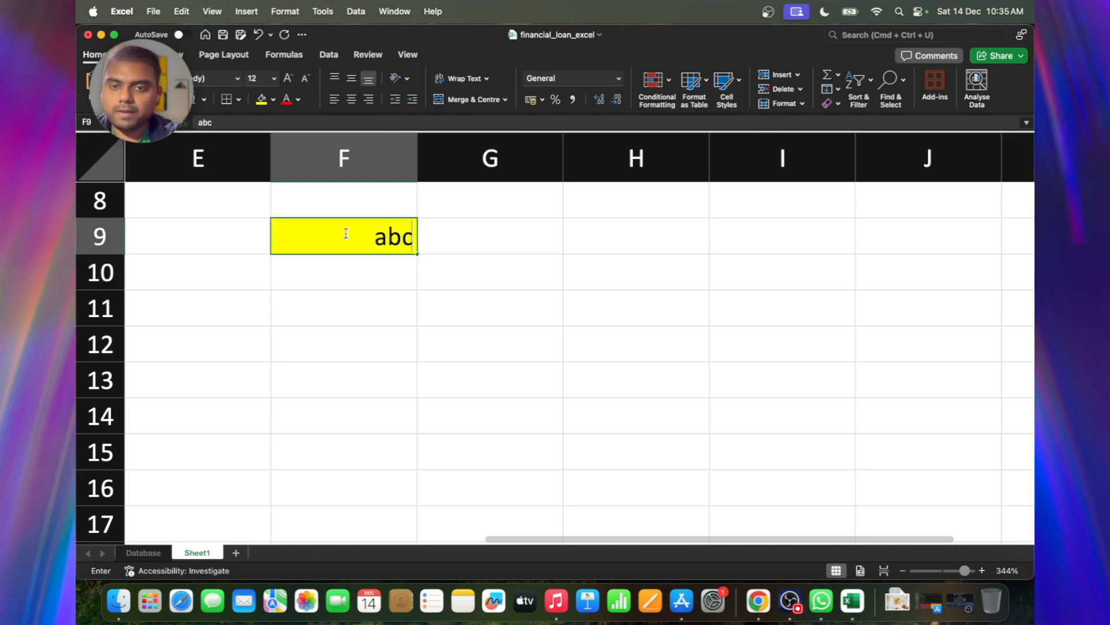
key("Return")
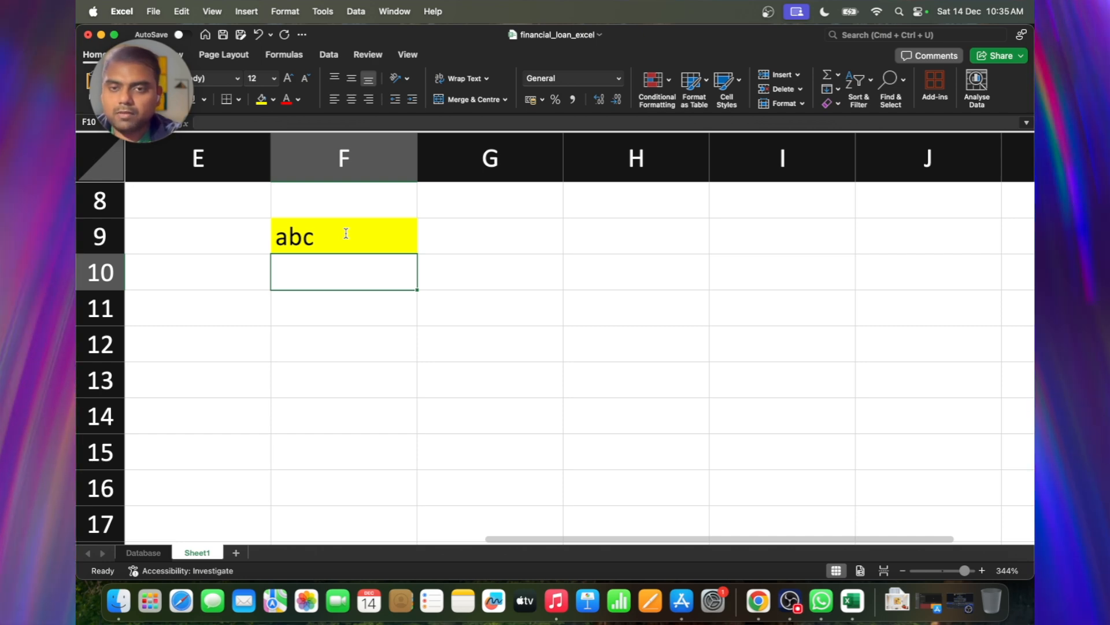
Step: Append a % sign to the text abc in cell F9 and clear the cell's contents
left_click(345, 233)
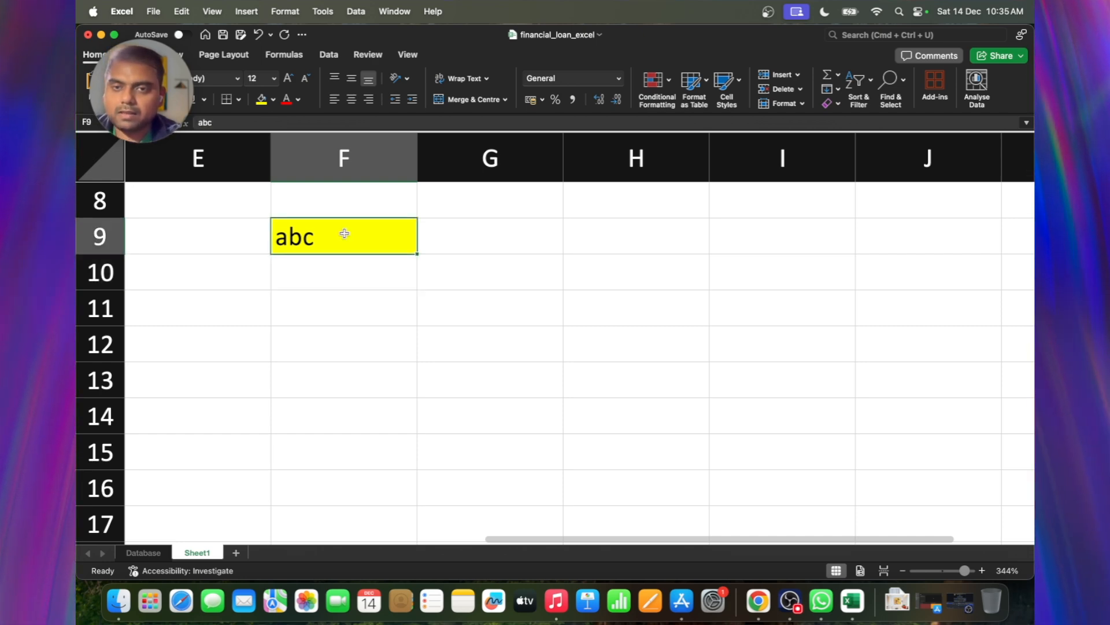
double_click(343, 234)
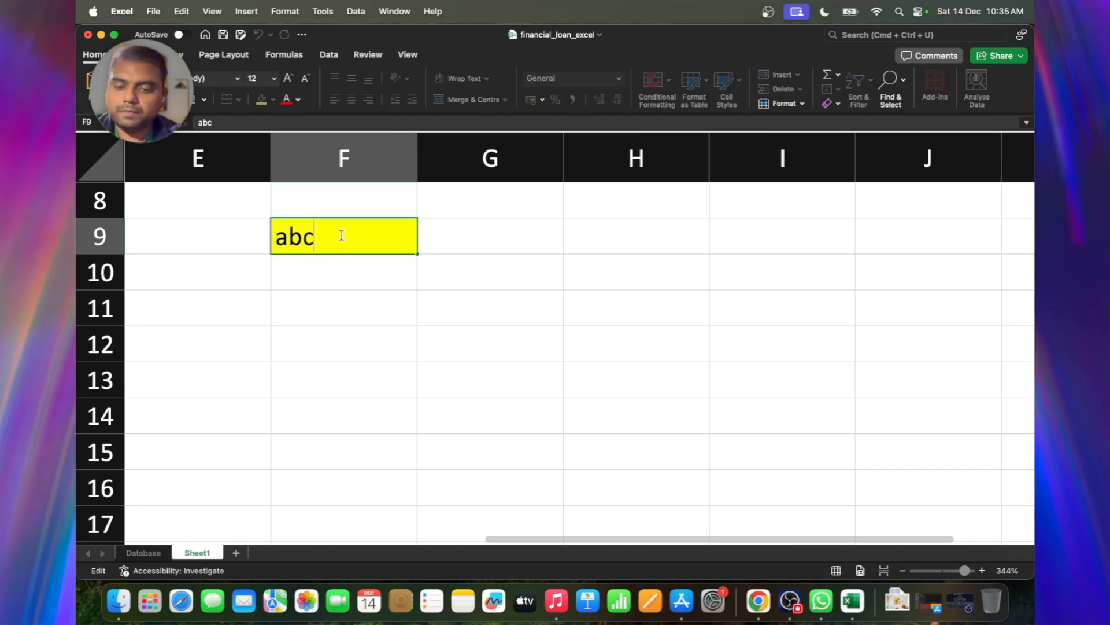
type("%")
key("Return")
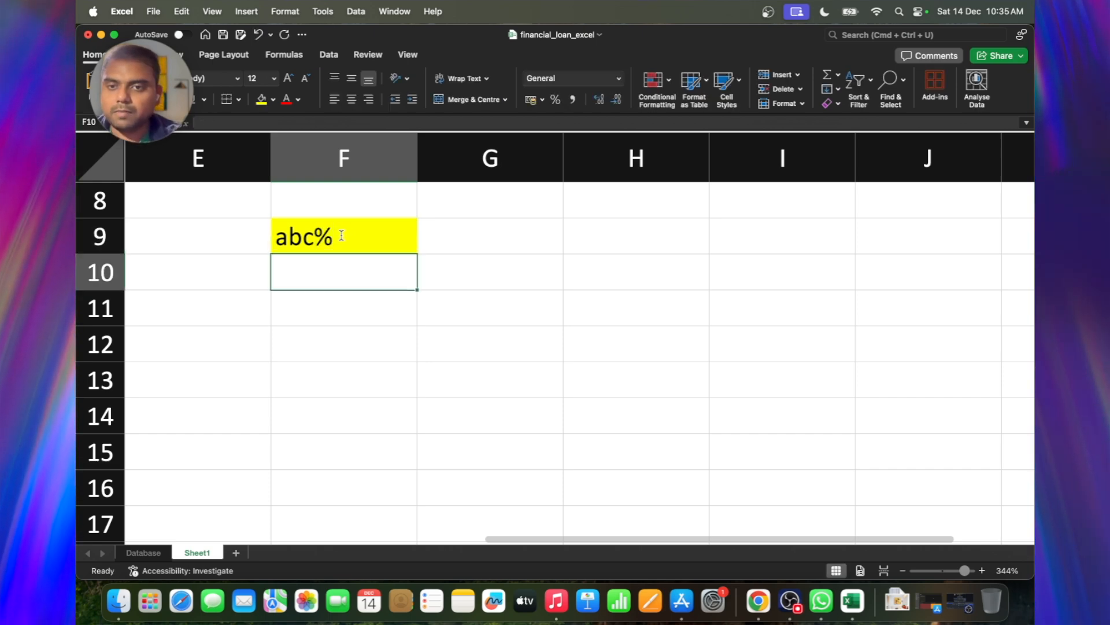
left_click(344, 226)
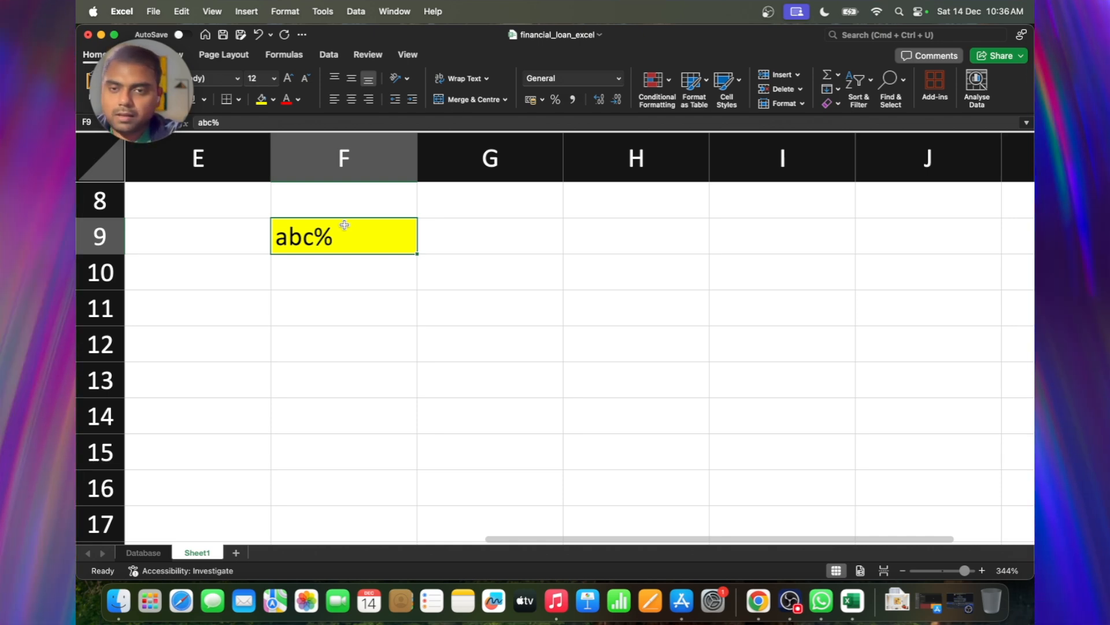
key("Delete")
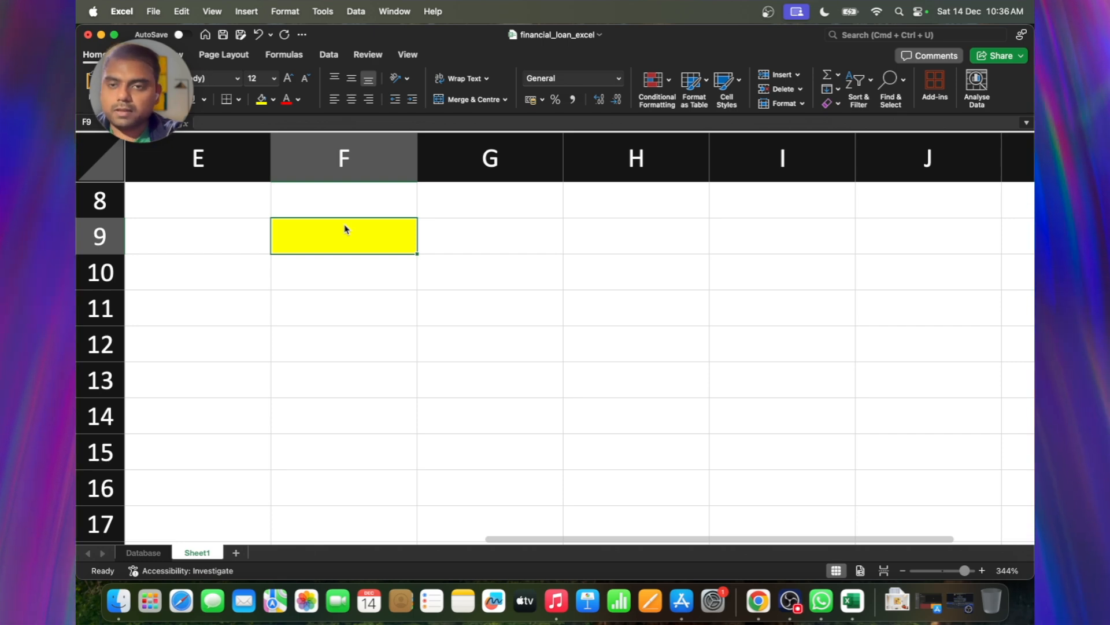
Step: Return to cell A1 and jump to the last row and the last column of the worksheet
left_click(237, 203)
scroll(238, 203, "up", 5)
scroll(231, 206, "left", 3)
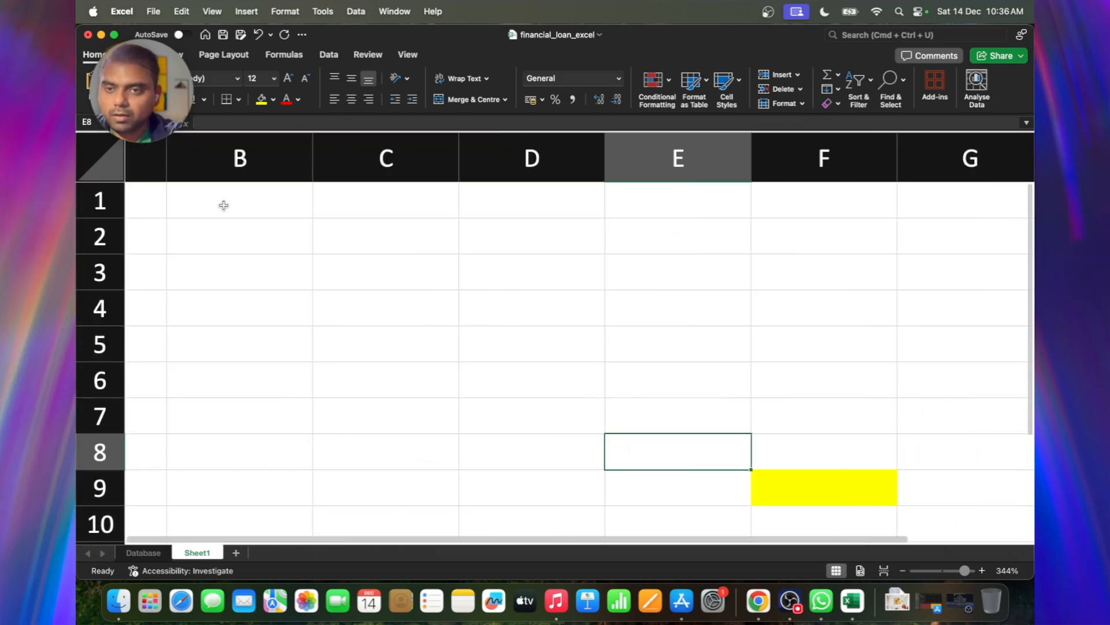
scroll(173, 185, "left", 3)
left_click(159, 187)
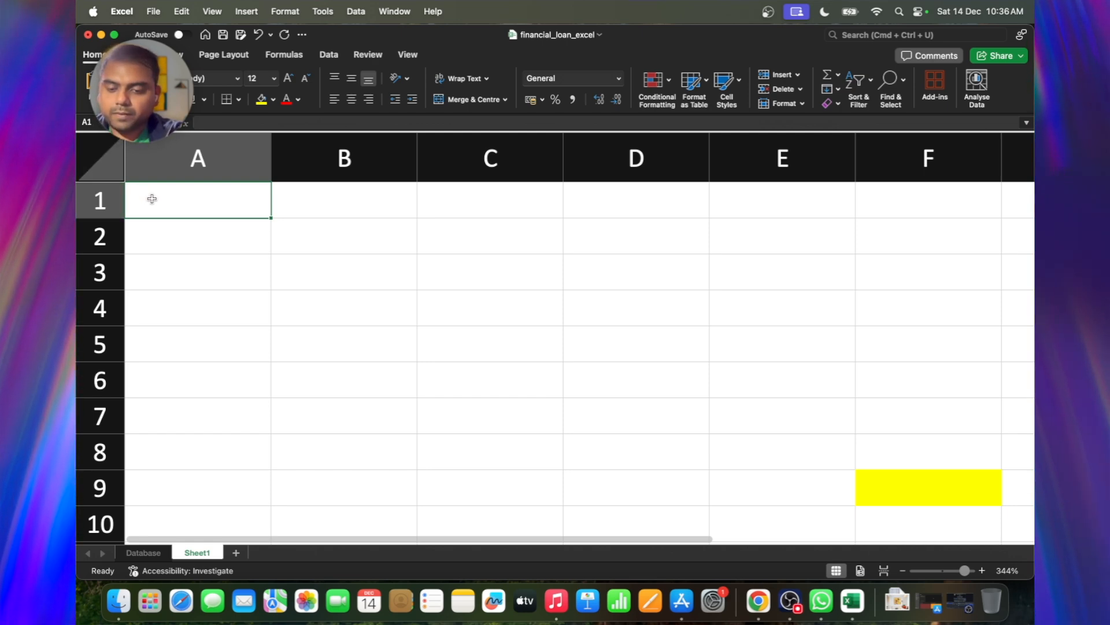
key("super+Down")
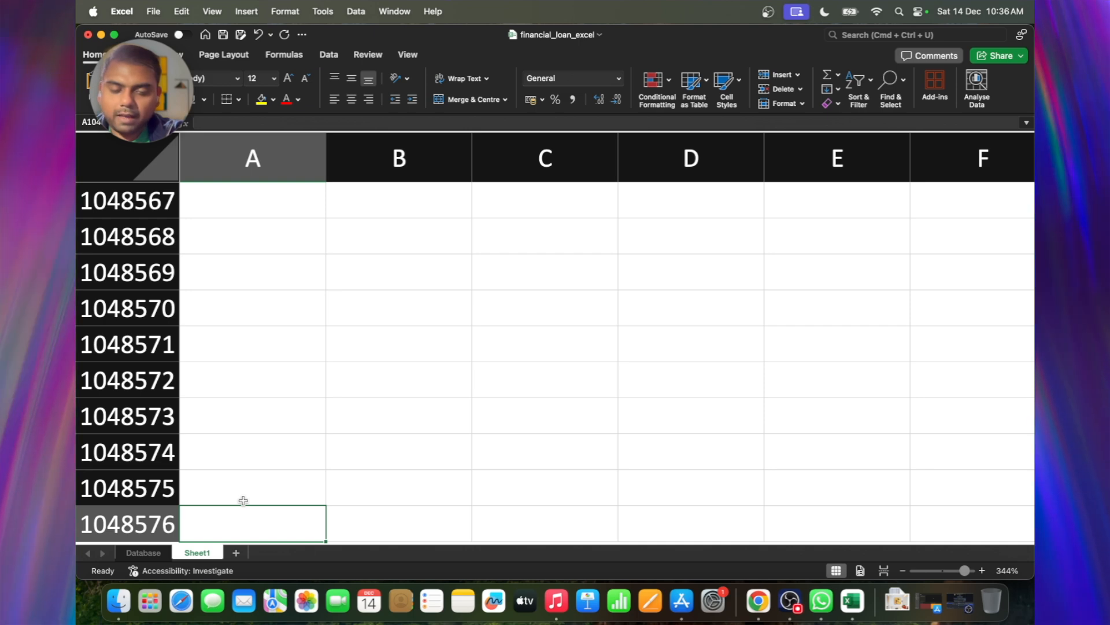
key("super+Right")
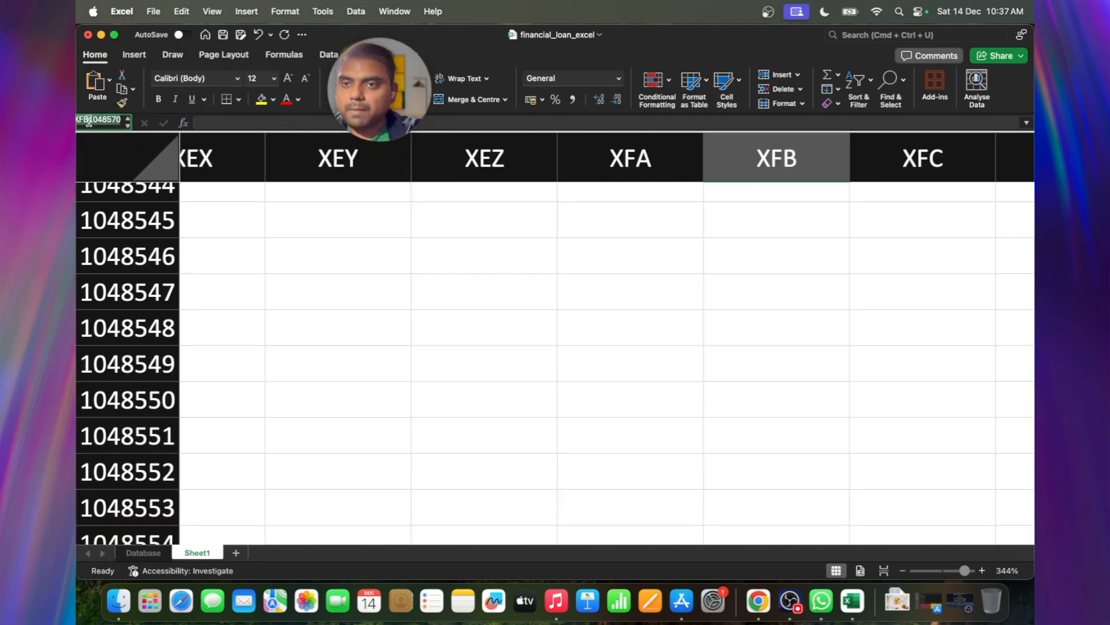
Step: Select cell XEX1048545, check its cell reference, and go directly back to cell A1 by its reference
left_click(229, 217)
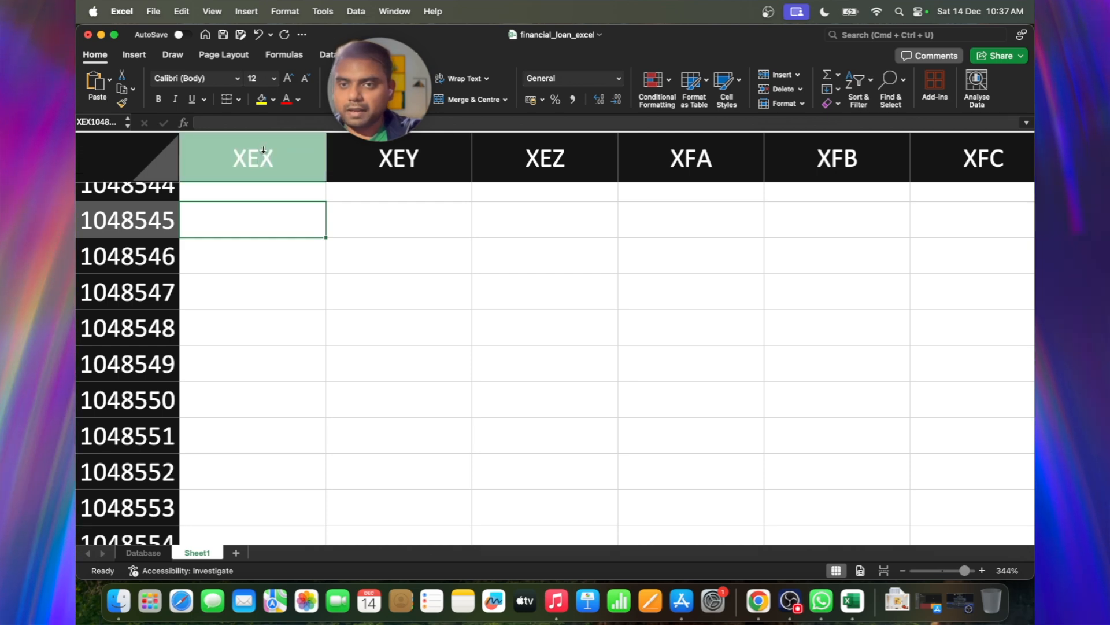
left_click(100, 122)
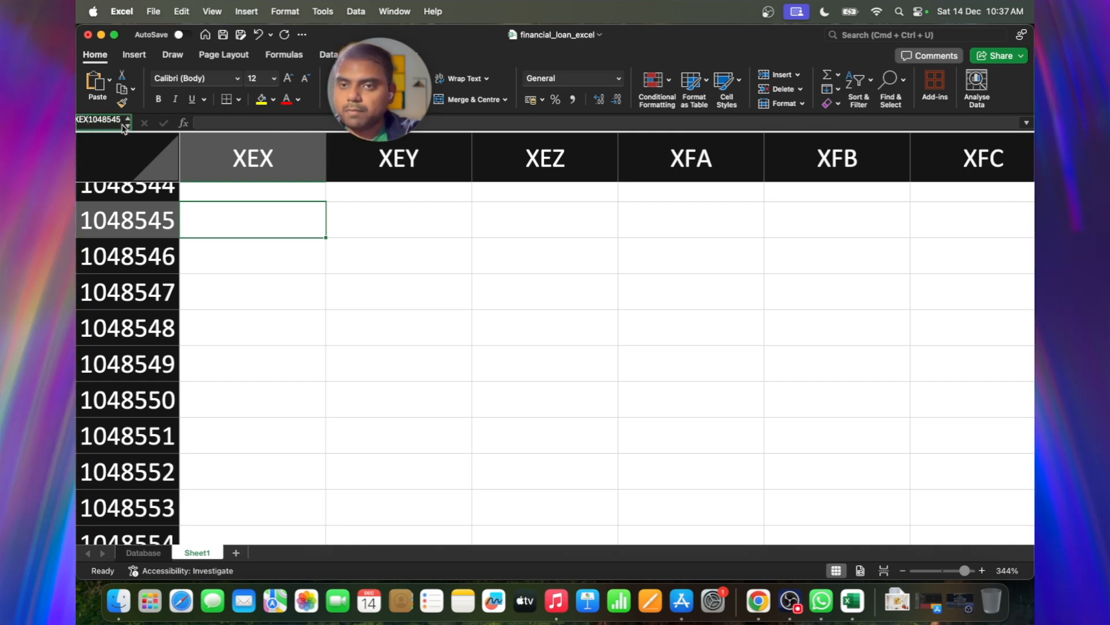
left_click(233, 215)
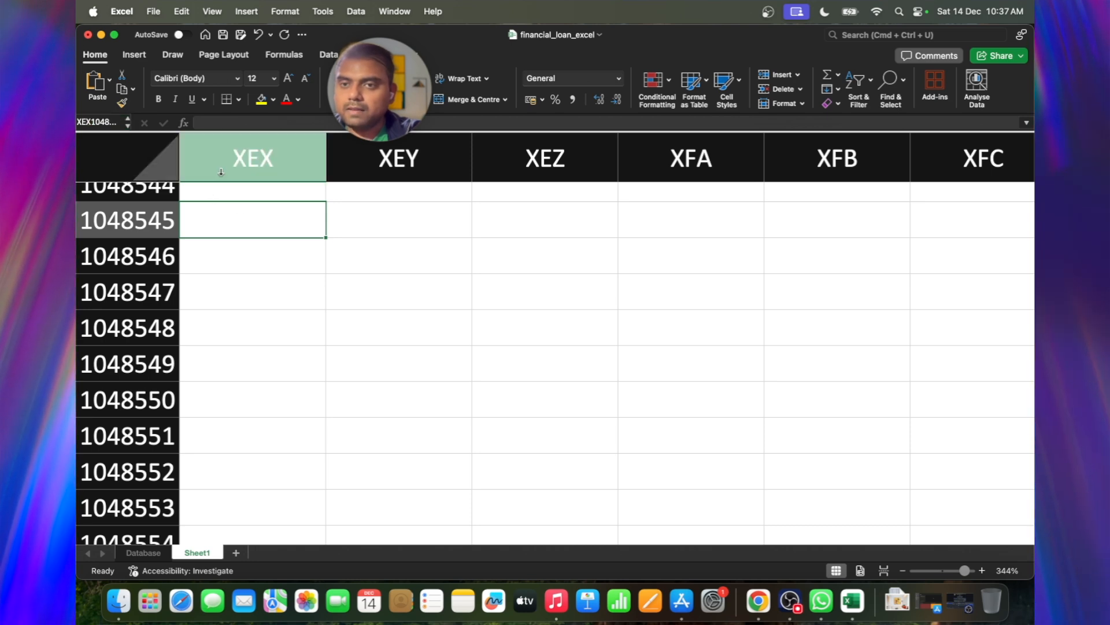
left_click(107, 122)
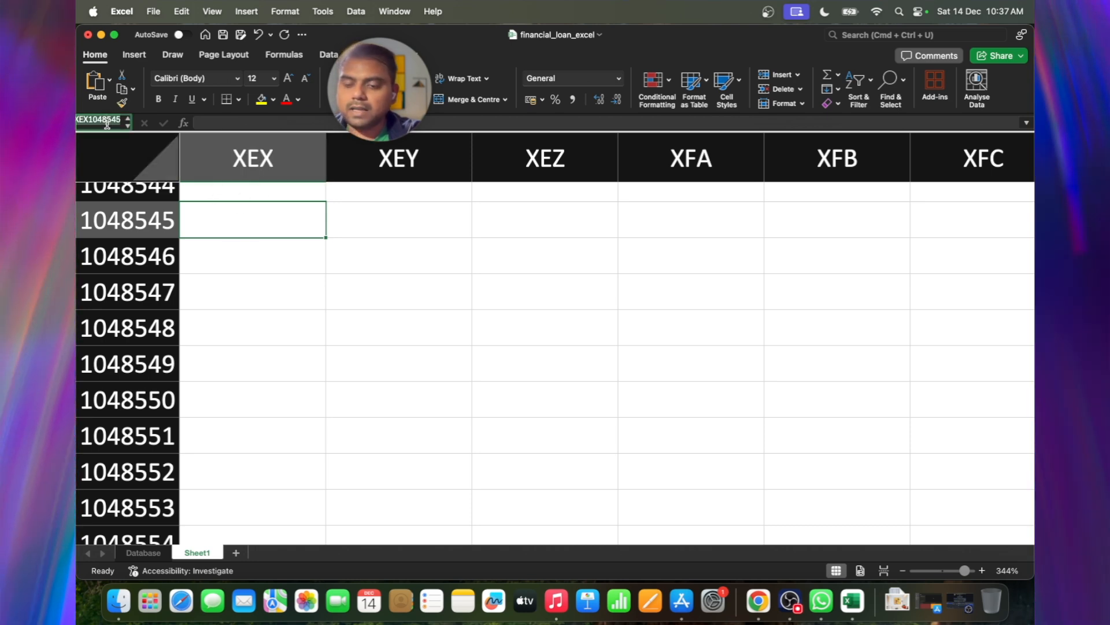
type("A1")
key("Return")
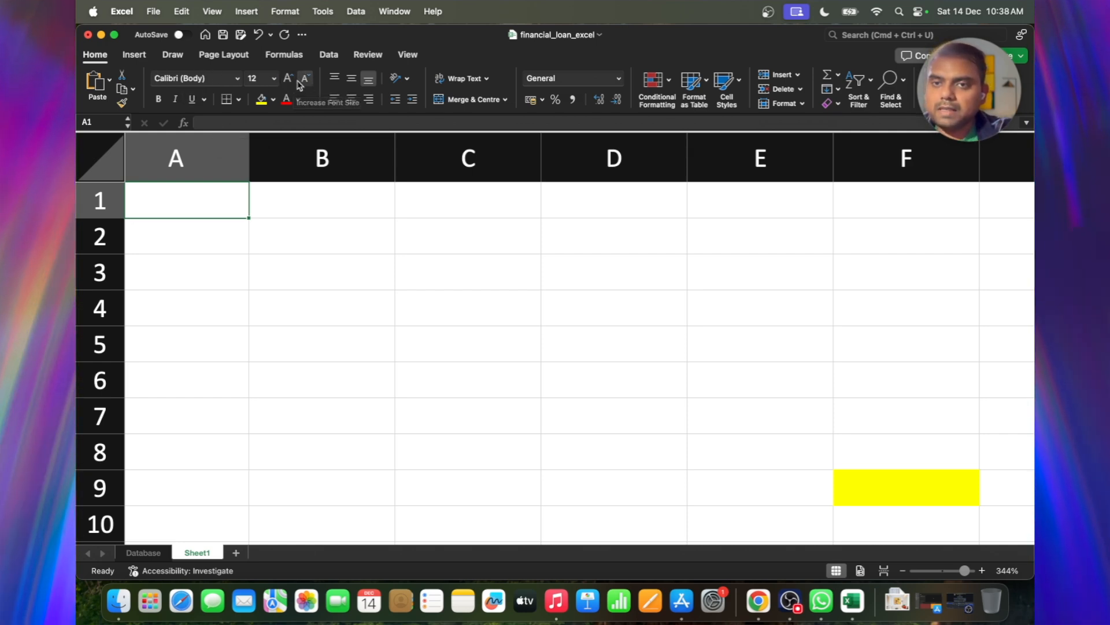
Step: Review the font list, font size controls and border styles available for cell A1
left_click(236, 80)
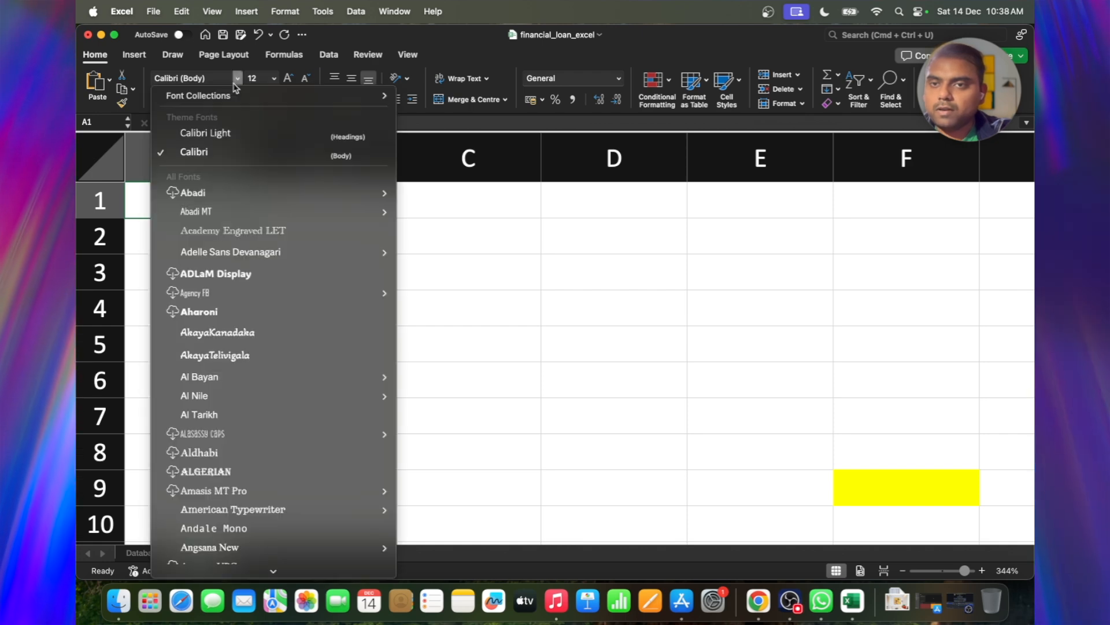
left_click(236, 81)
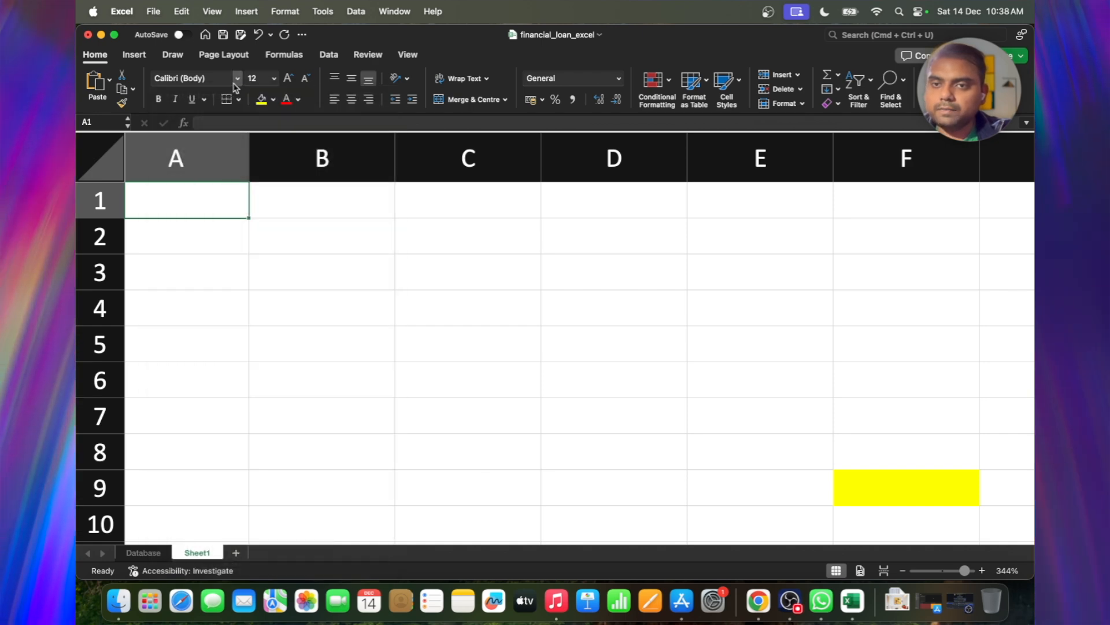
left_click(293, 81)
left_click(307, 81)
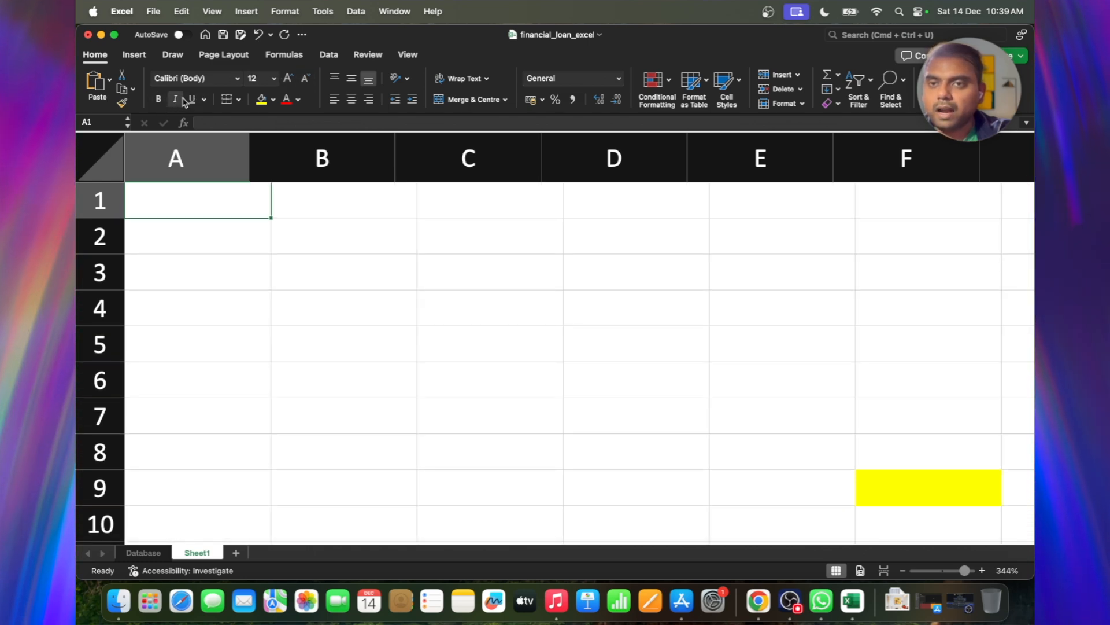
left_click(239, 99)
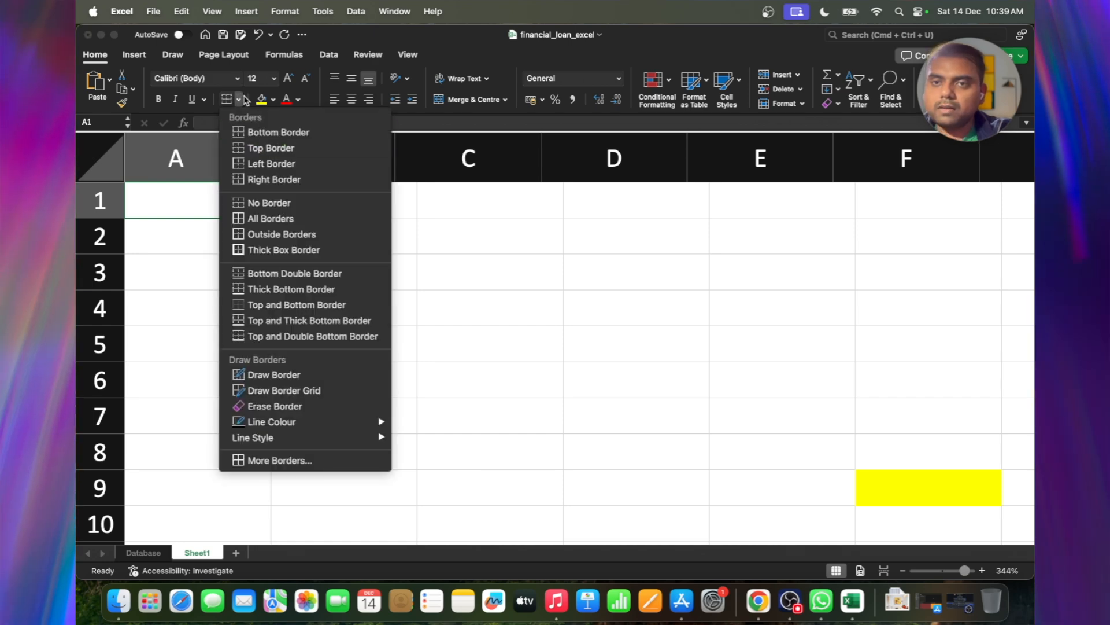
left_click(246, 101)
Step: Fill cell A1 with the lightest blue theme colour and view the available font colours
left_click(274, 100)
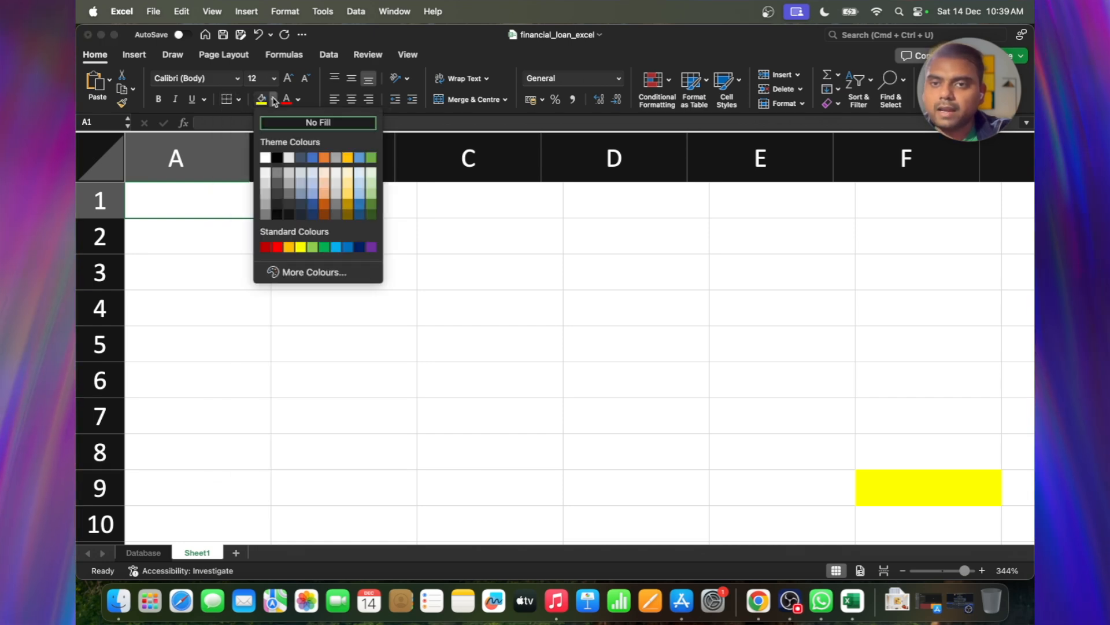
left_click(312, 173)
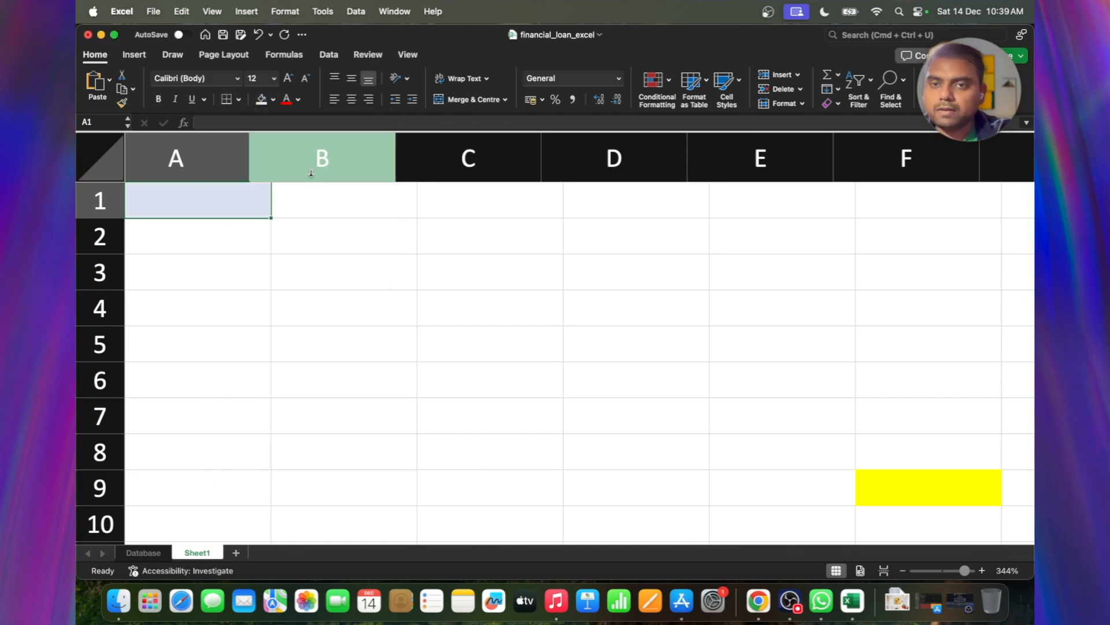
left_click(288, 101)
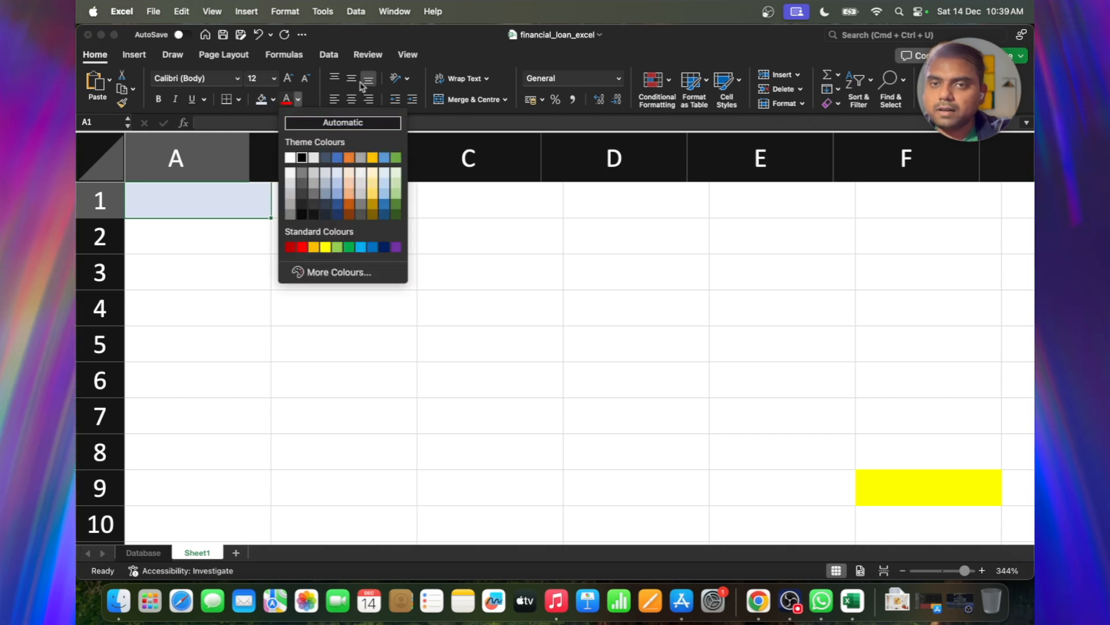
left_click(328, 81)
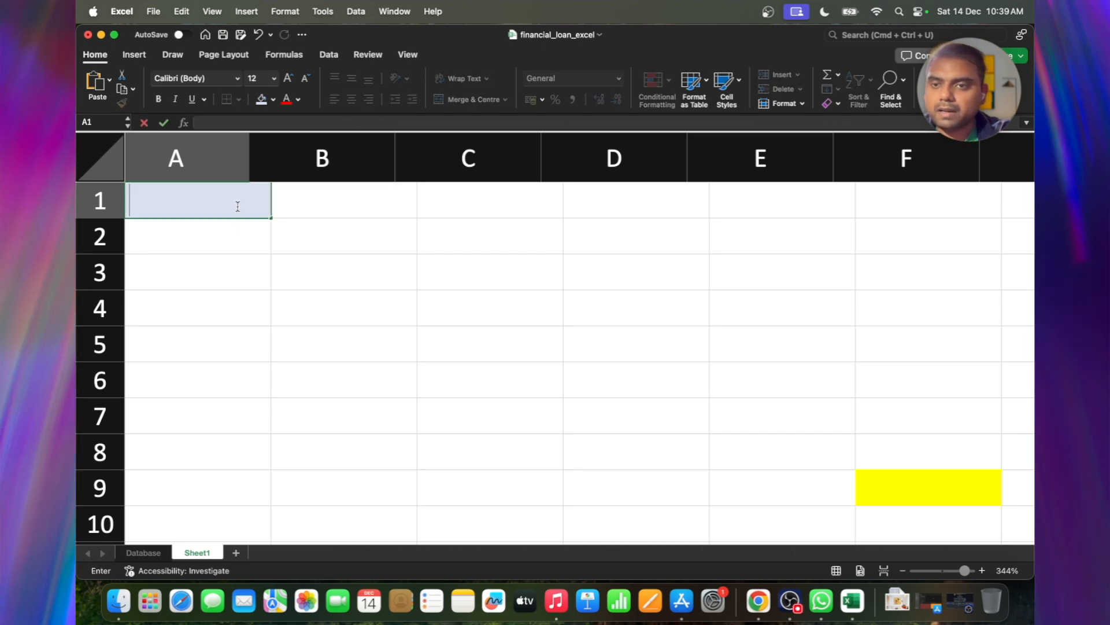
Step: Enter the long text "ahhhshshshhhshhshshshshs" in cell A1 so that it overflows the column
type("ahhhsh")
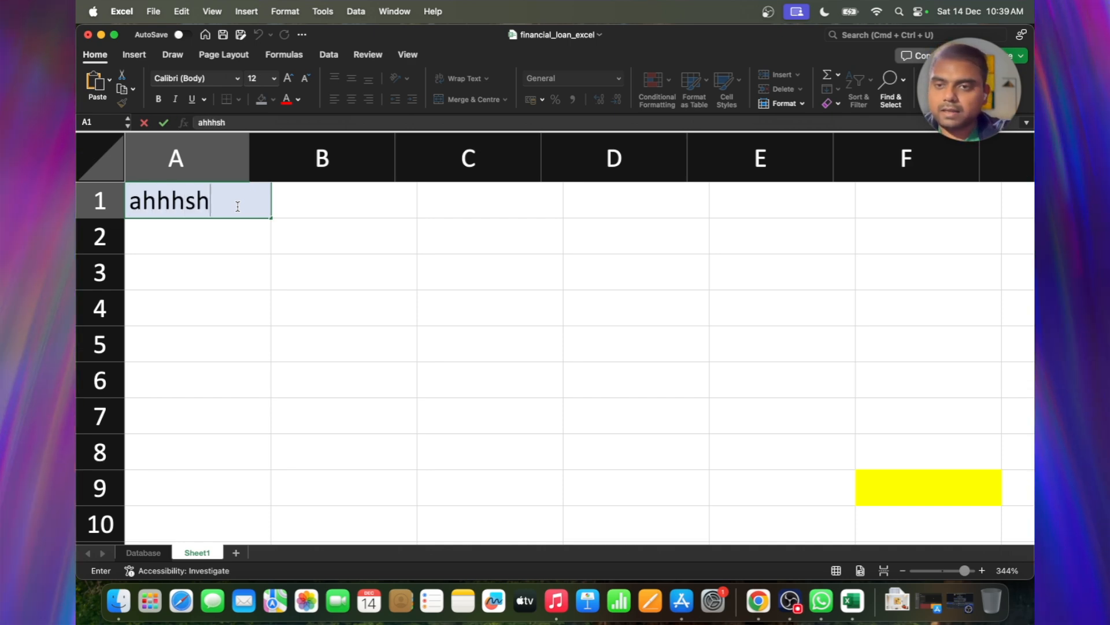
type("shhhshhshshshshs")
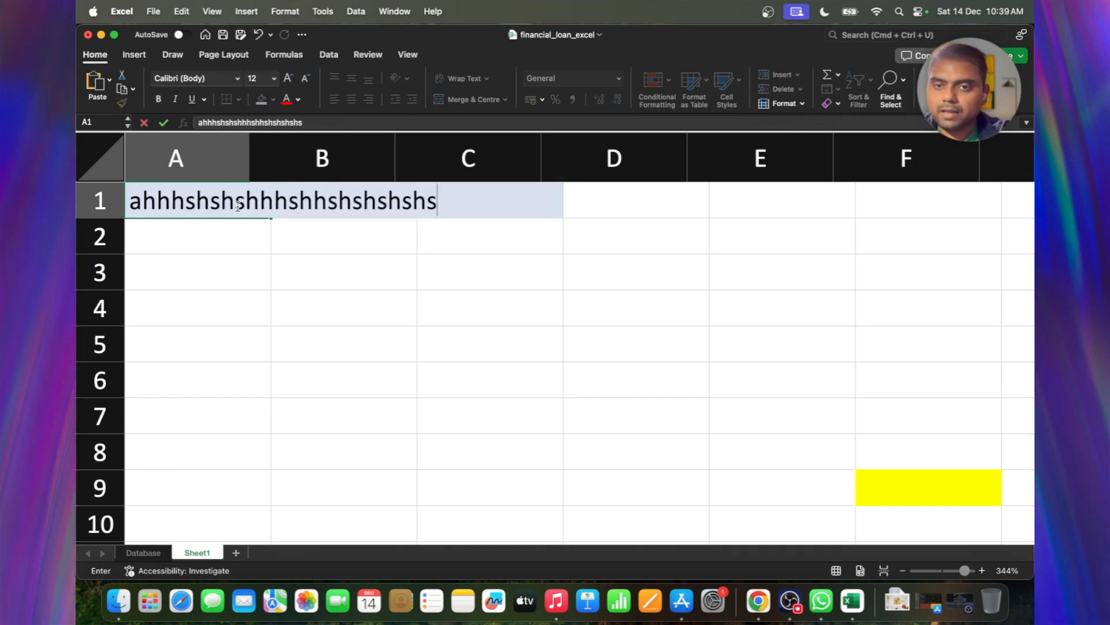
key("Return")
Step: Apply Wrap Text to cell A1 and delete the text from the cell
left_click(234, 203)
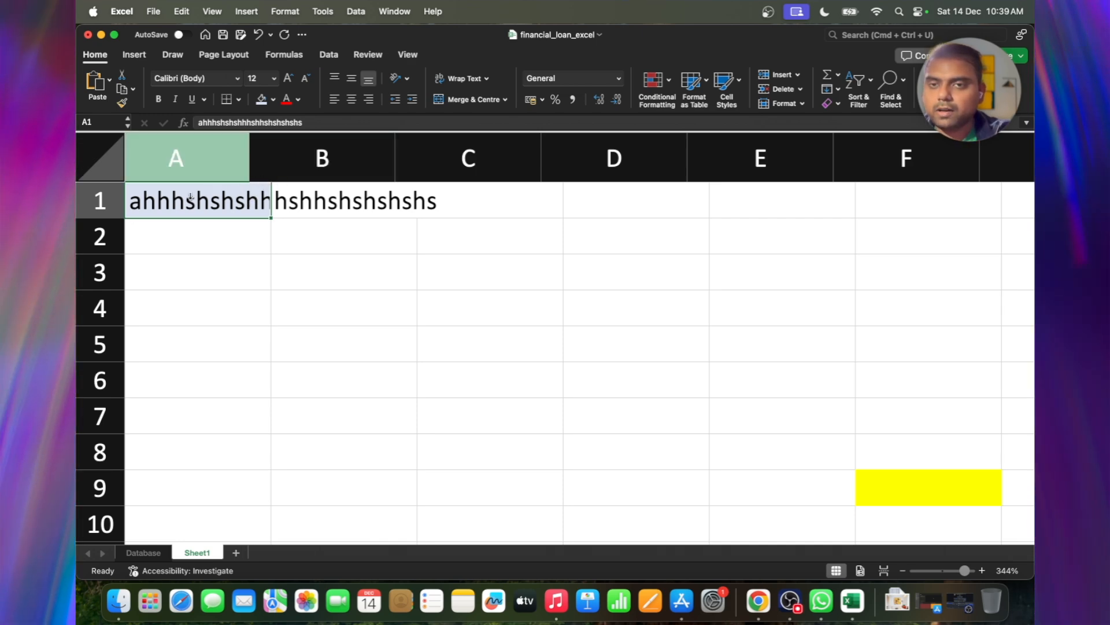
left_click(450, 79)
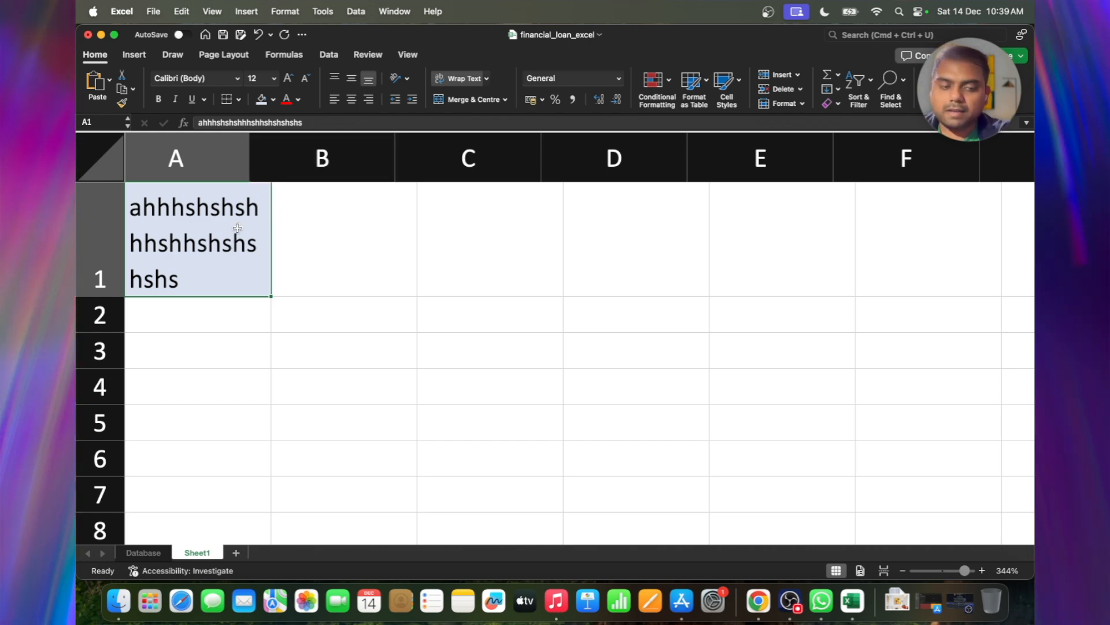
key("Delete")
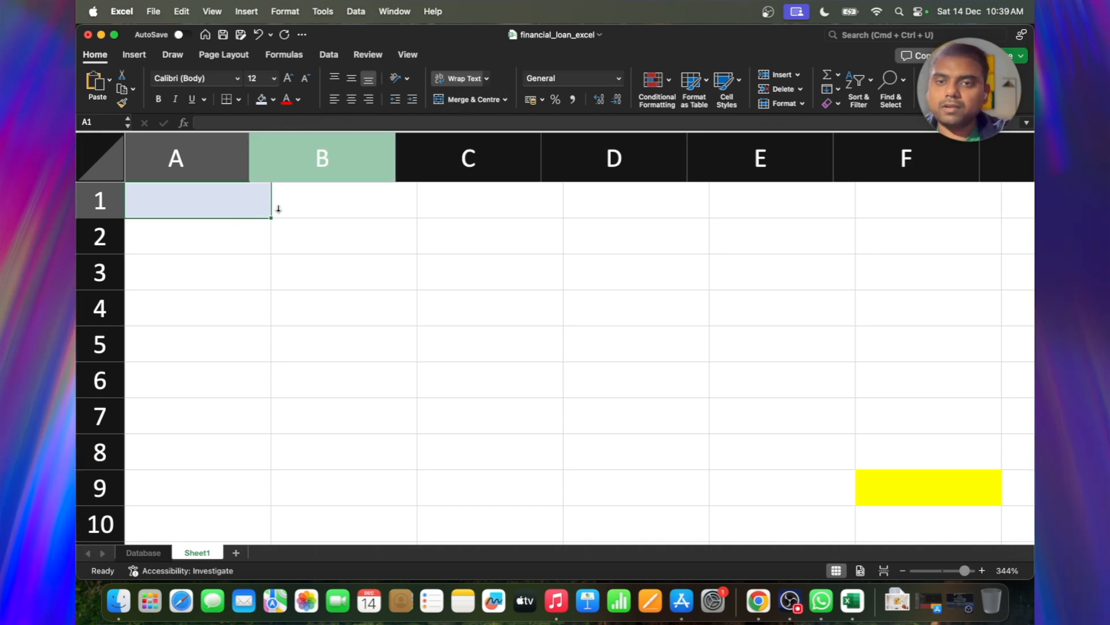
Step: Fill cell A2 with orange
left_click_drag(240, 197, 341, 199)
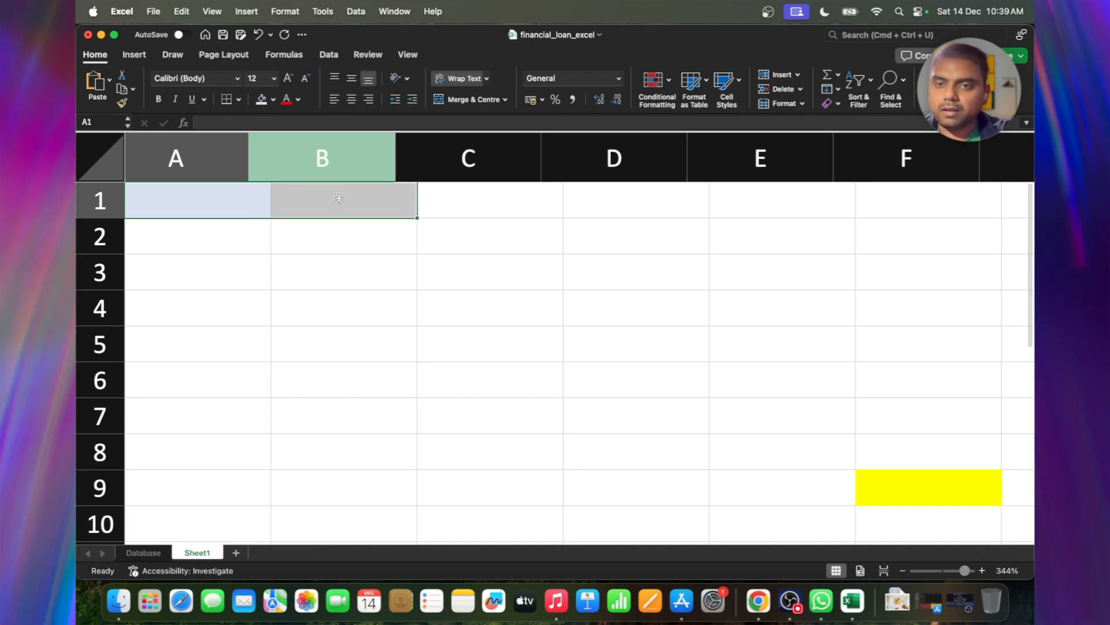
left_click_drag(220, 251, 341, 237)
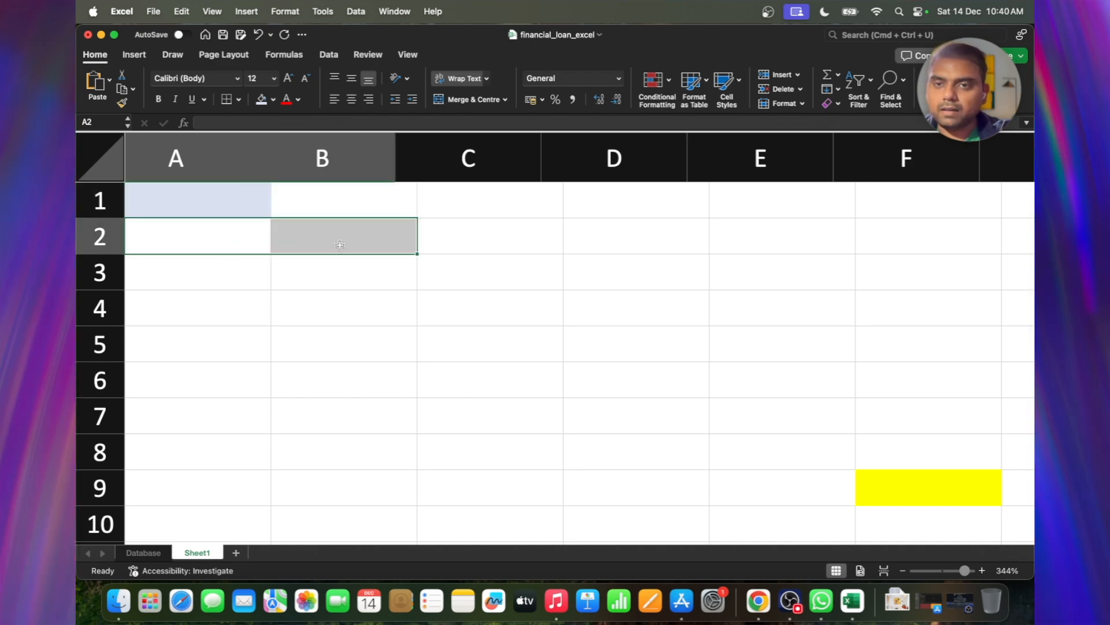
left_click(273, 99)
left_click(214, 220)
left_click(212, 232)
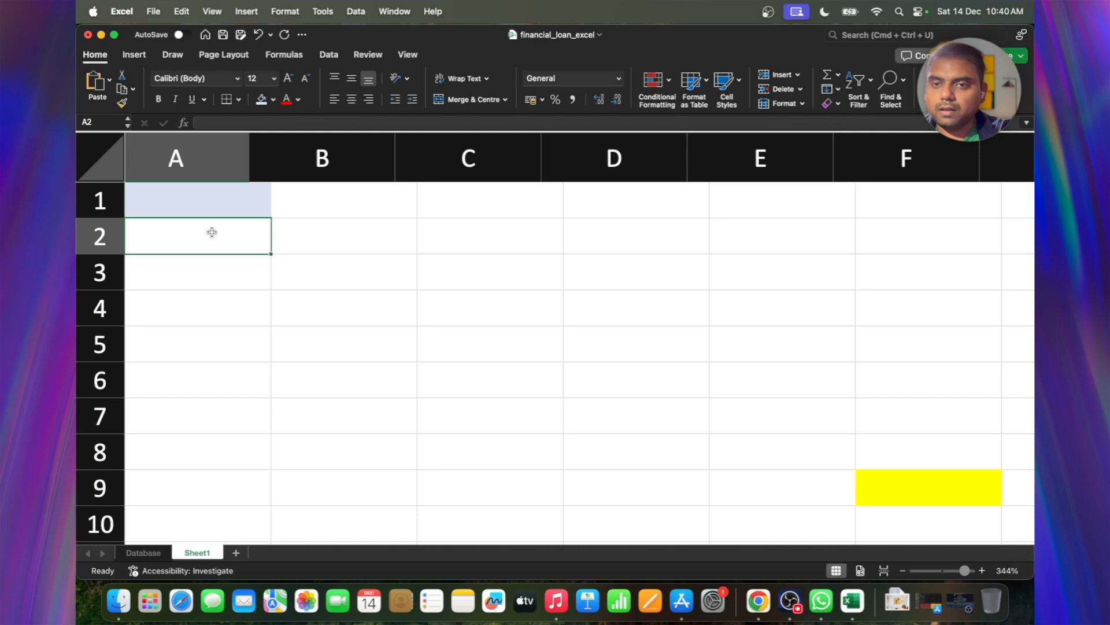
left_click(274, 100)
left_click(325, 158)
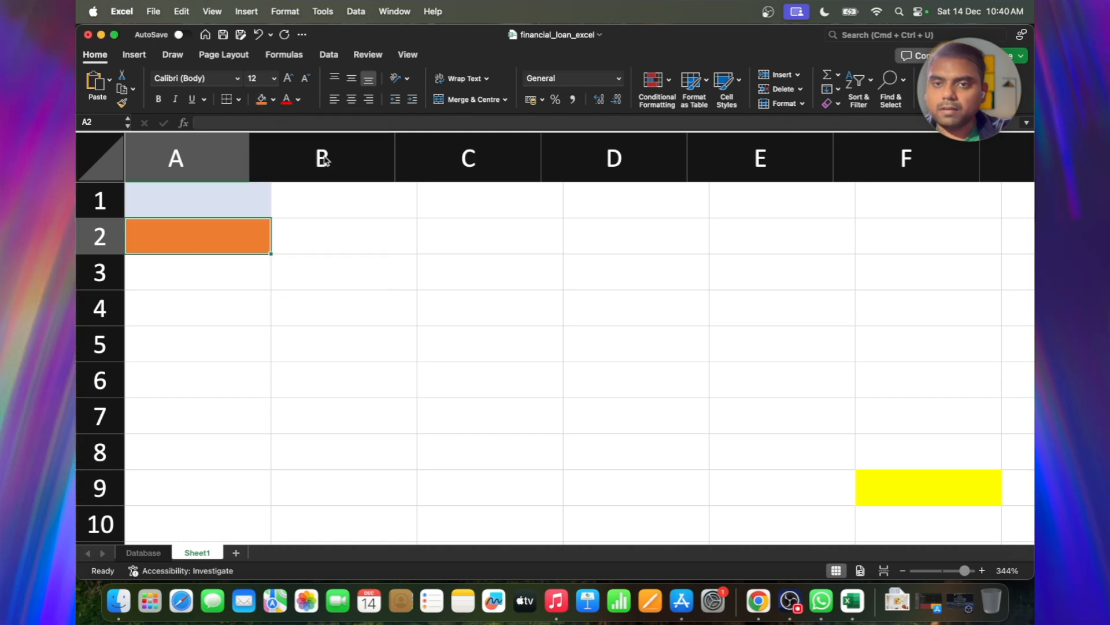
Step: Fill cell B2 with green
left_click(331, 235)
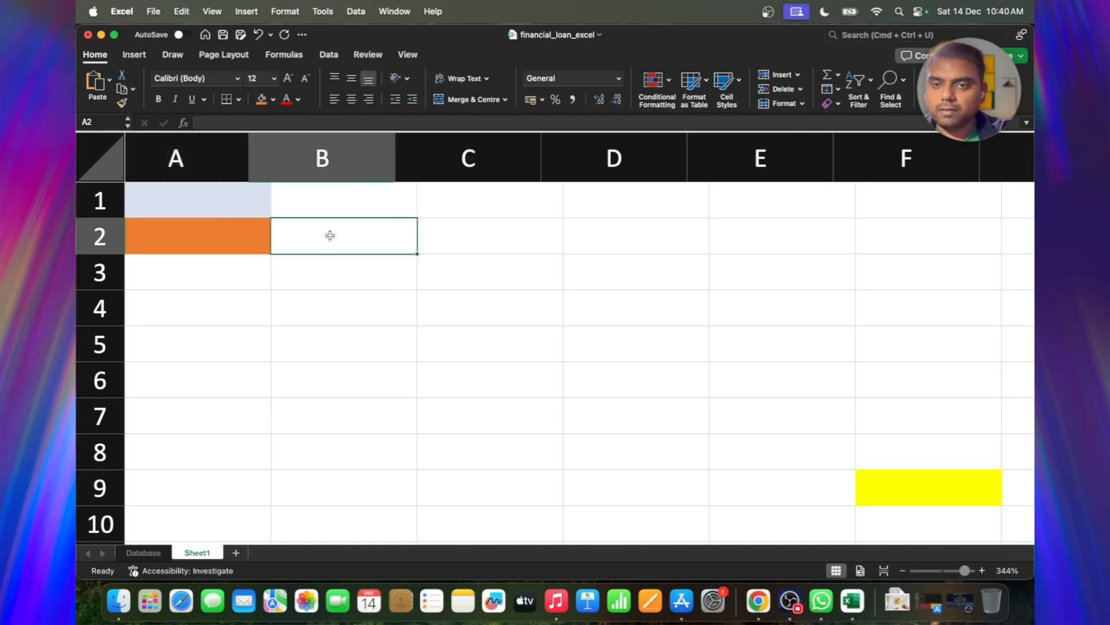
left_click(273, 100)
left_click(374, 162)
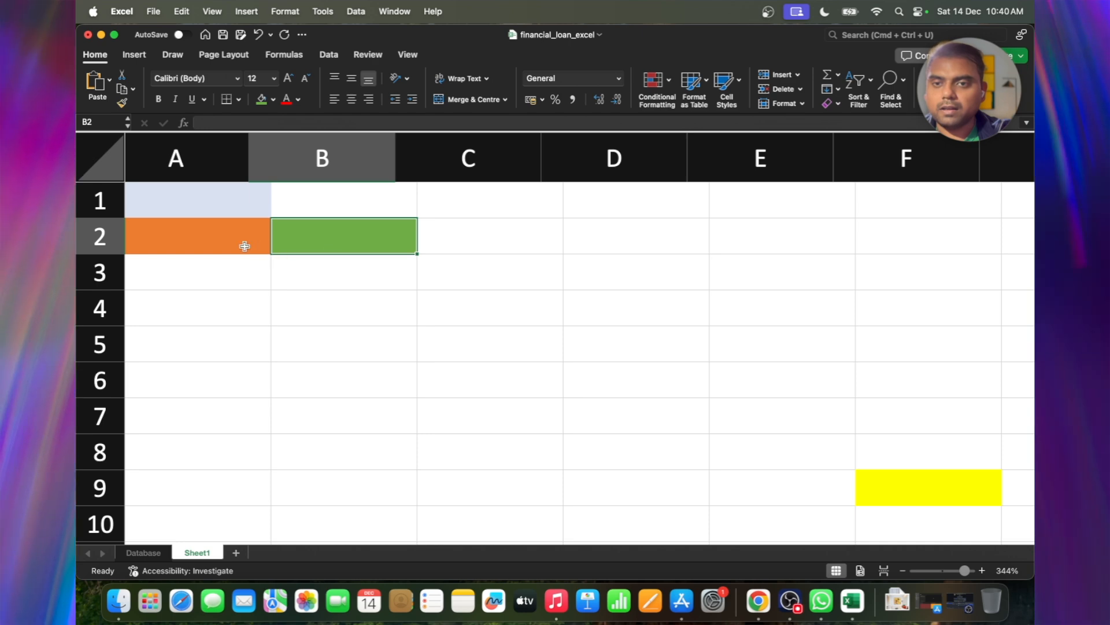
Step: Merge and centre cells A2 and B2, selecting from A2 to B2, and undo the merge
left_click_drag(243, 243, 318, 243)
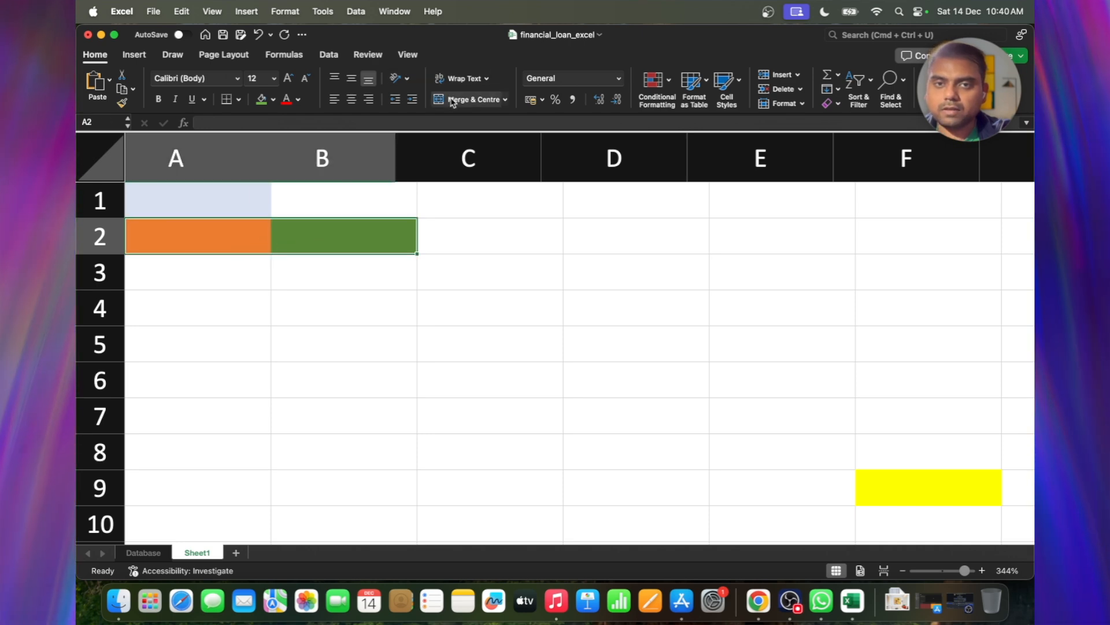
left_click(470, 100)
left_click(307, 258)
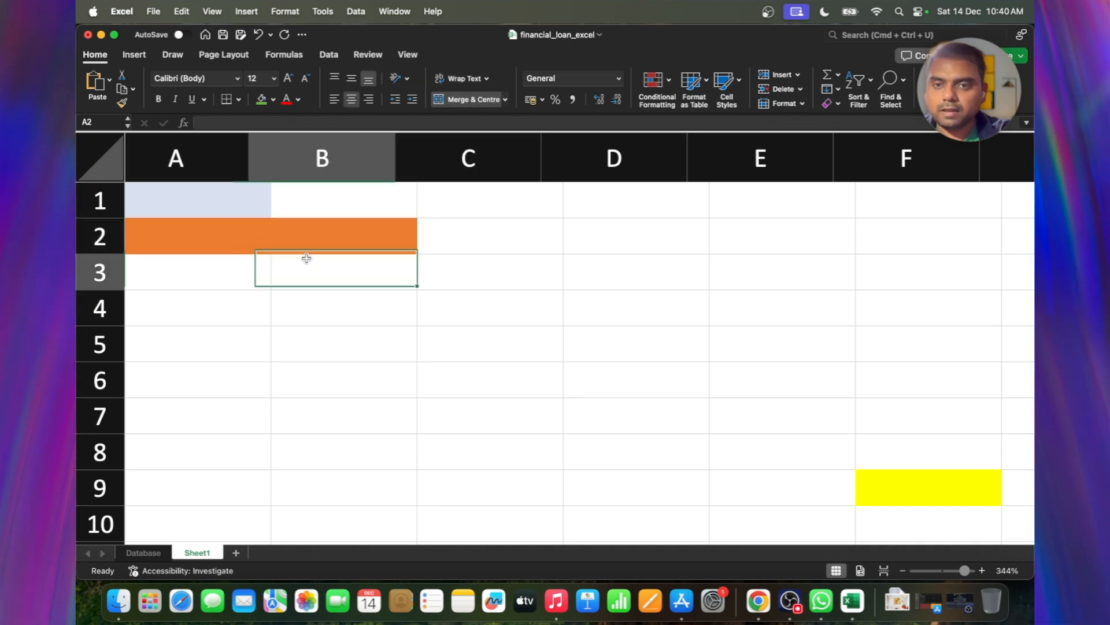
left_click(234, 241)
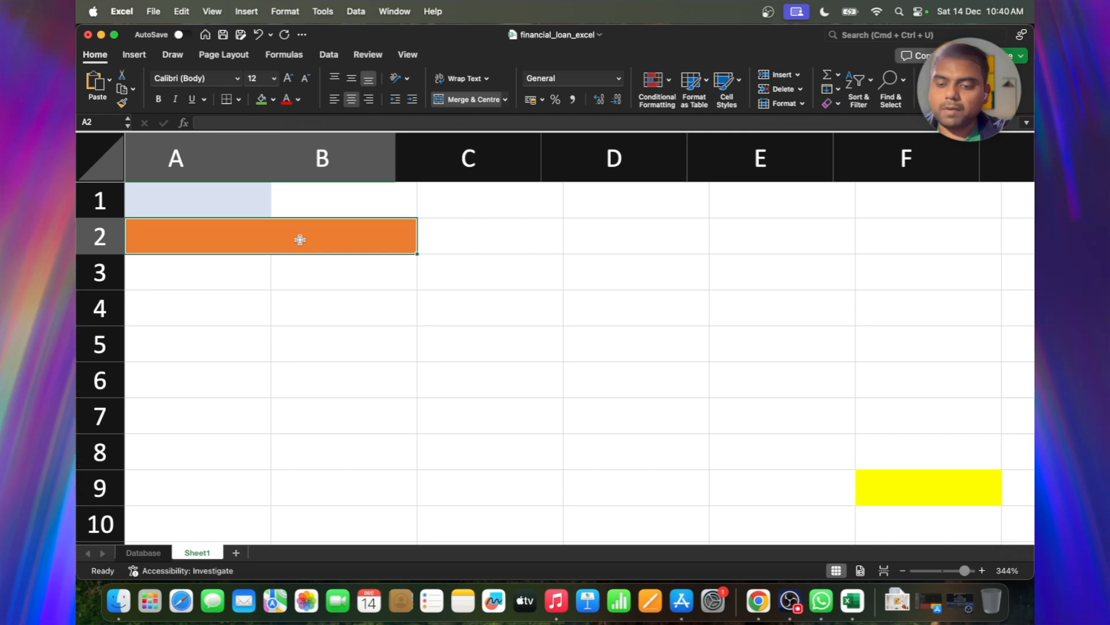
key("super+z")
left_click(224, 283)
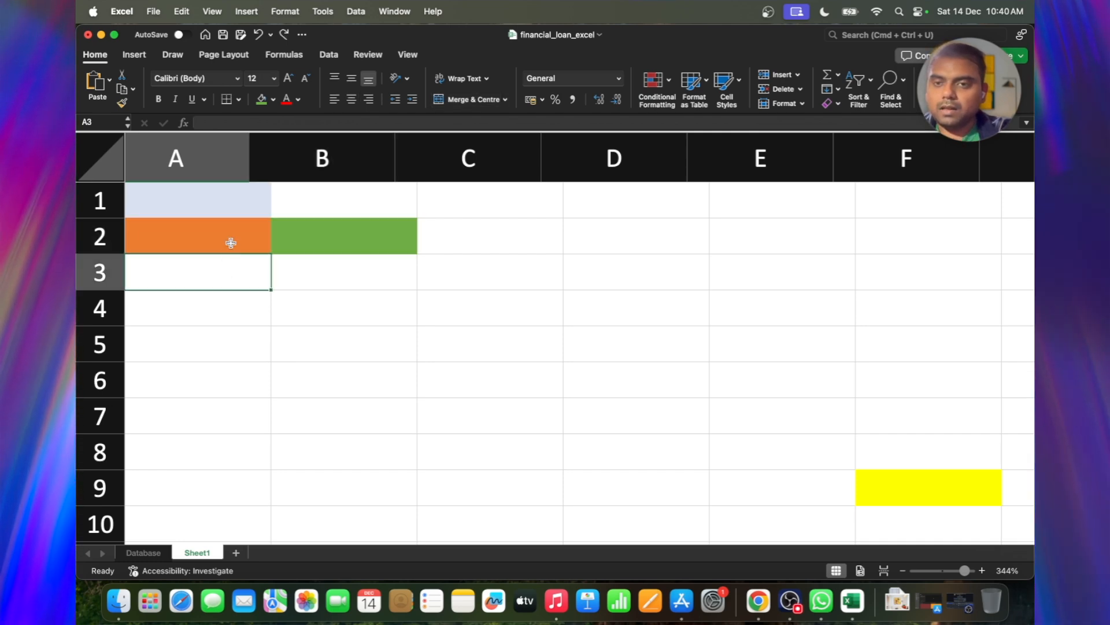
Step: Repeat Merge & Centre on A2:B2 with A2 as the starting cell, and undo it
left_click(233, 243)
left_click_drag(233, 243, 316, 243)
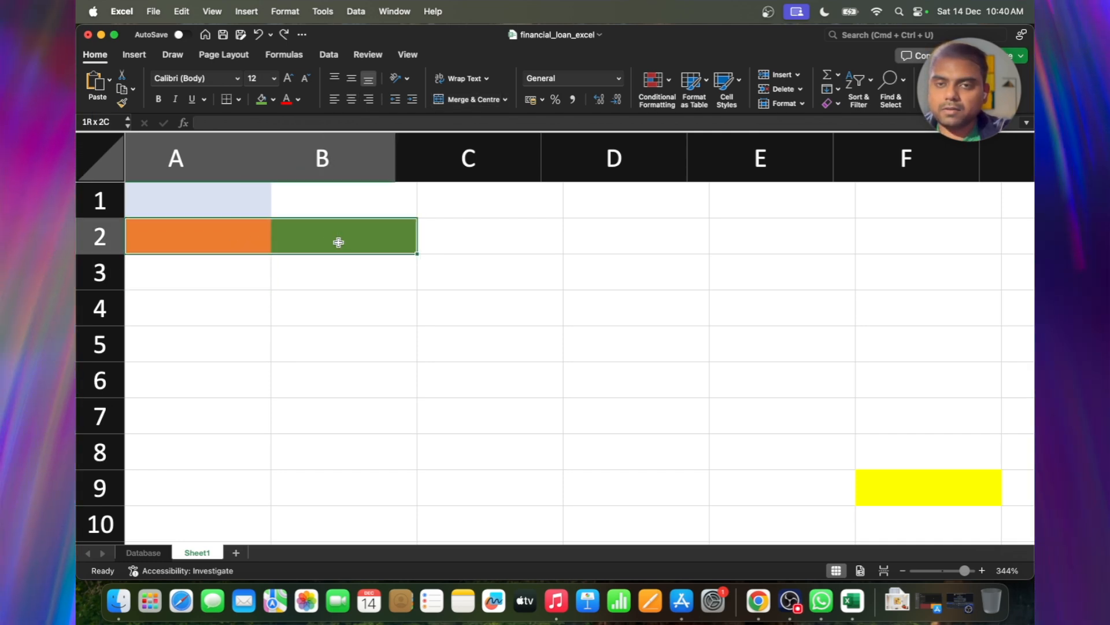
left_click(469, 99)
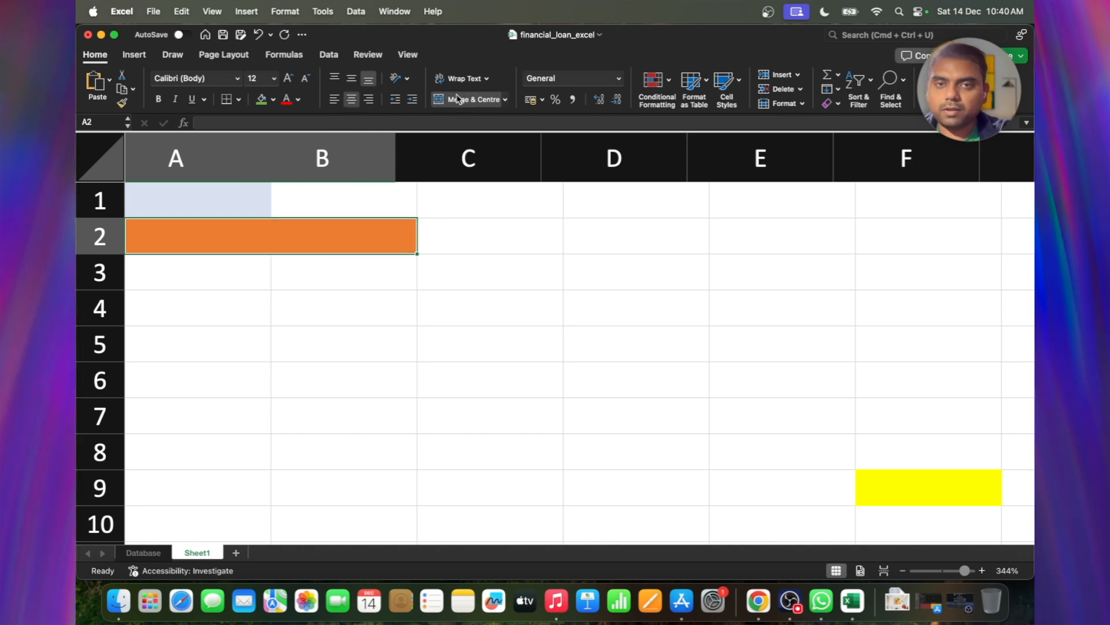
key("super+z")
left_click(367, 269)
Step: Select backwards from the green cell B2 to A2, merge and centre the two cells, and undo the merge
left_click_drag(366, 235, 228, 243)
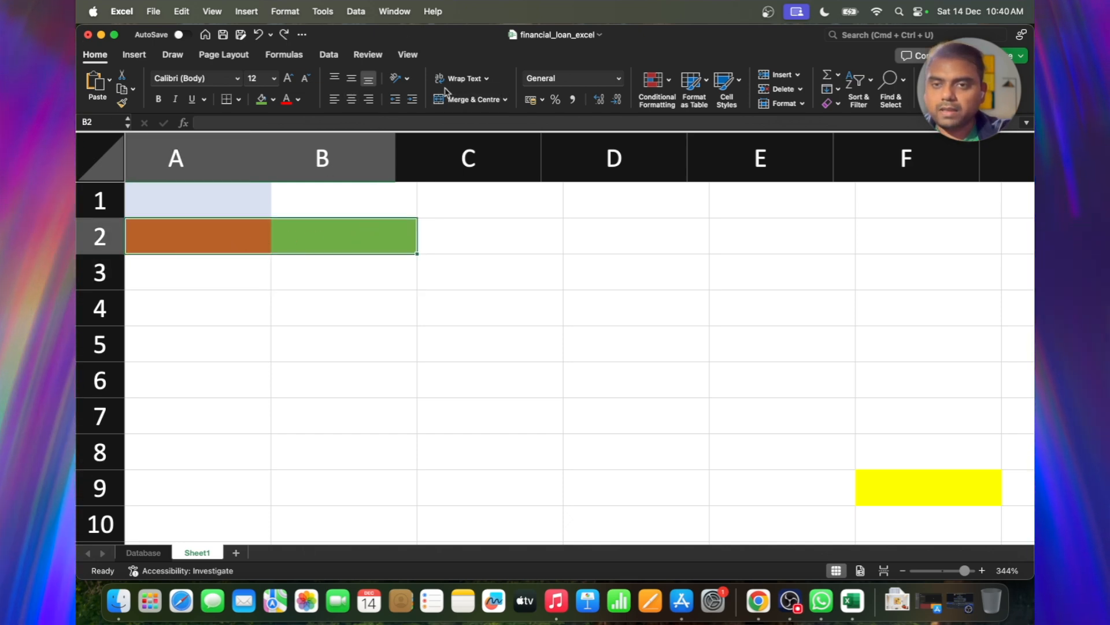
left_click(468, 99)
left_click(352, 299)
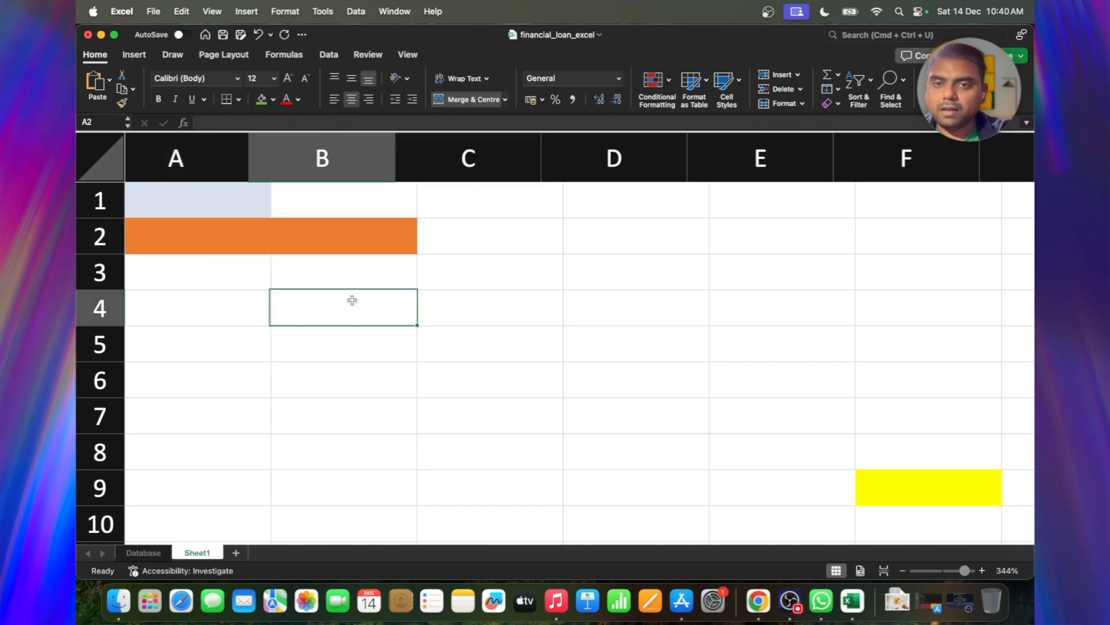
left_click(235, 232)
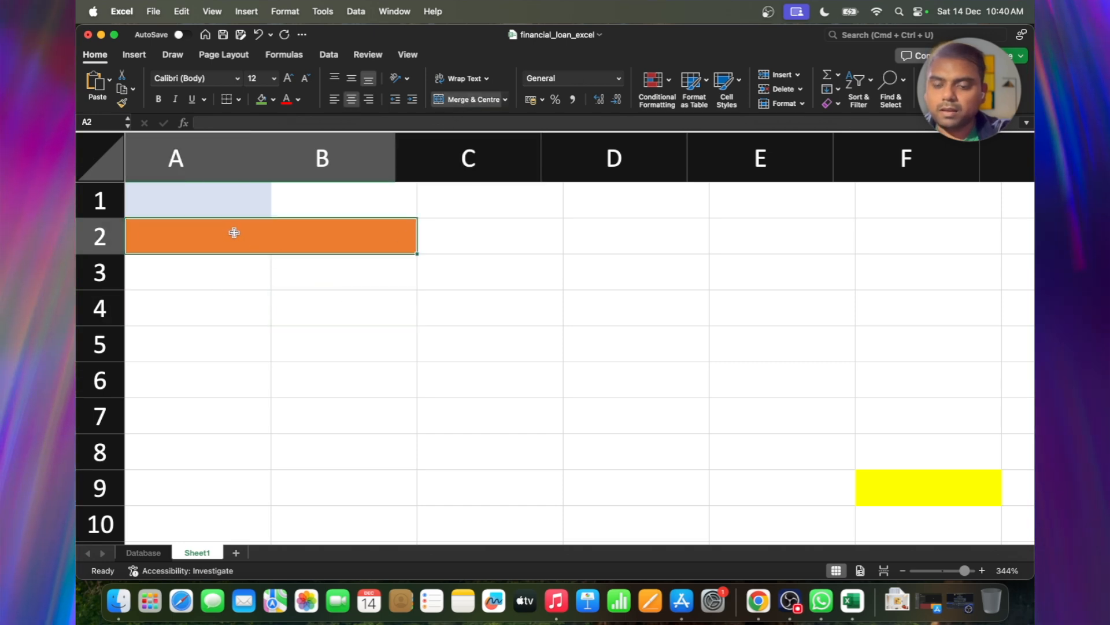
key("super+z")
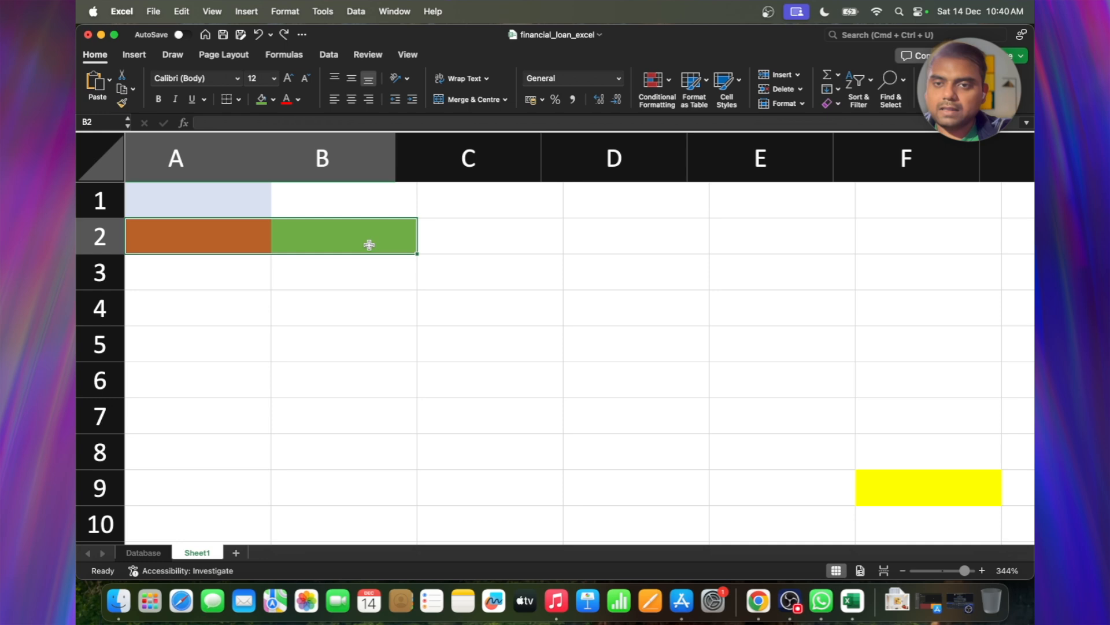
left_click(180, 316)
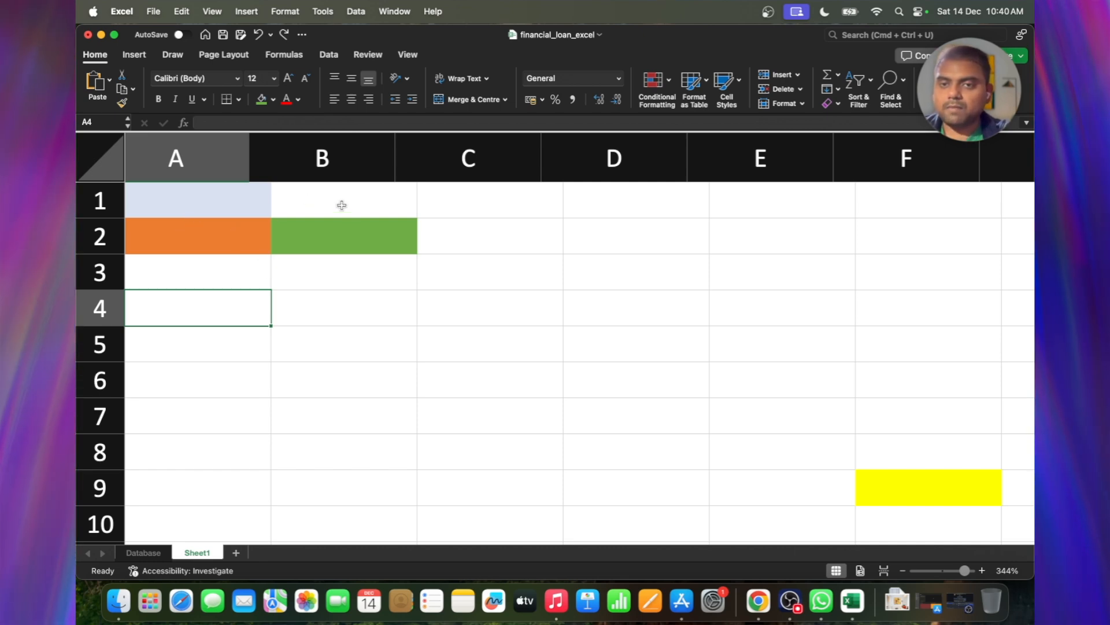
Step: Examine how the selection behaves when it starts at the orange cell A2 and extends to the green cell B2
left_click(208, 237)
left_click_drag(208, 237, 340, 236)
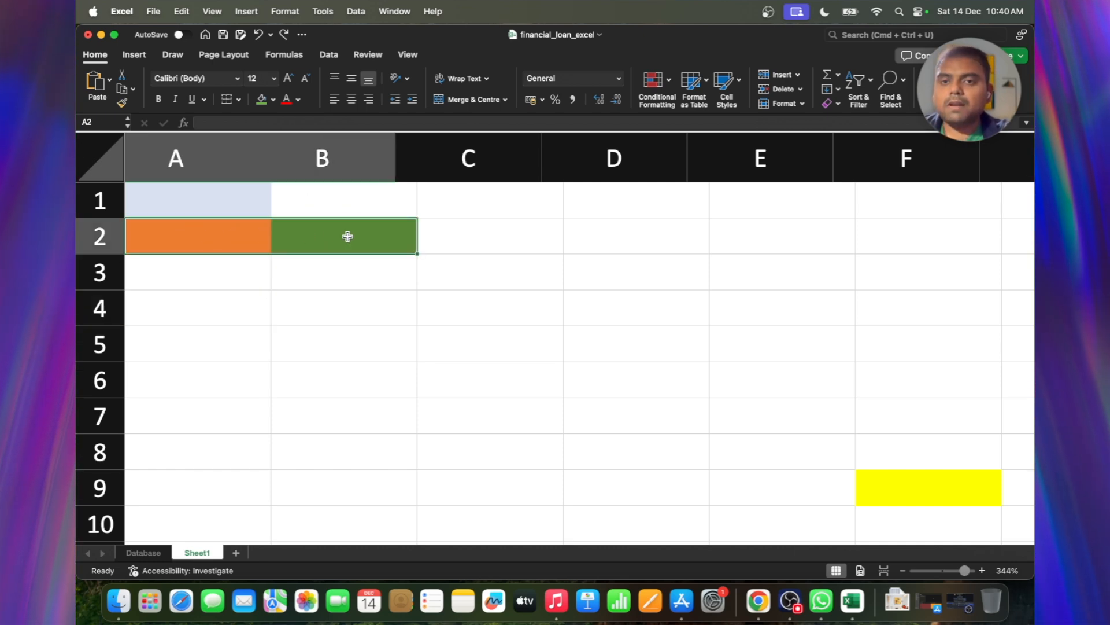
left_click(234, 269)
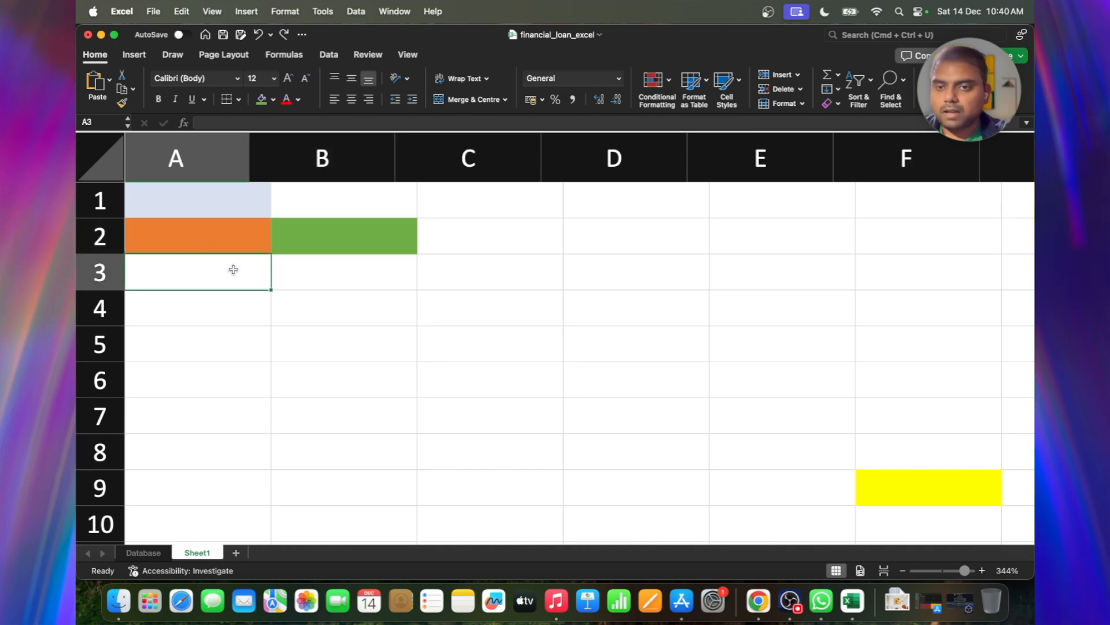
left_click(229, 232)
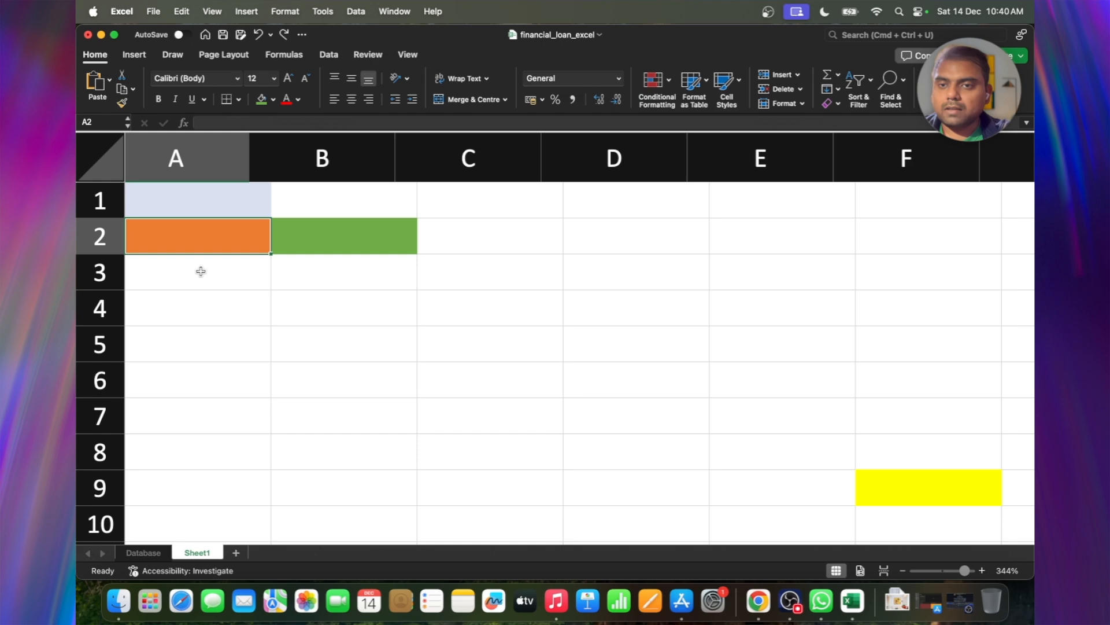
left_click(286, 228)
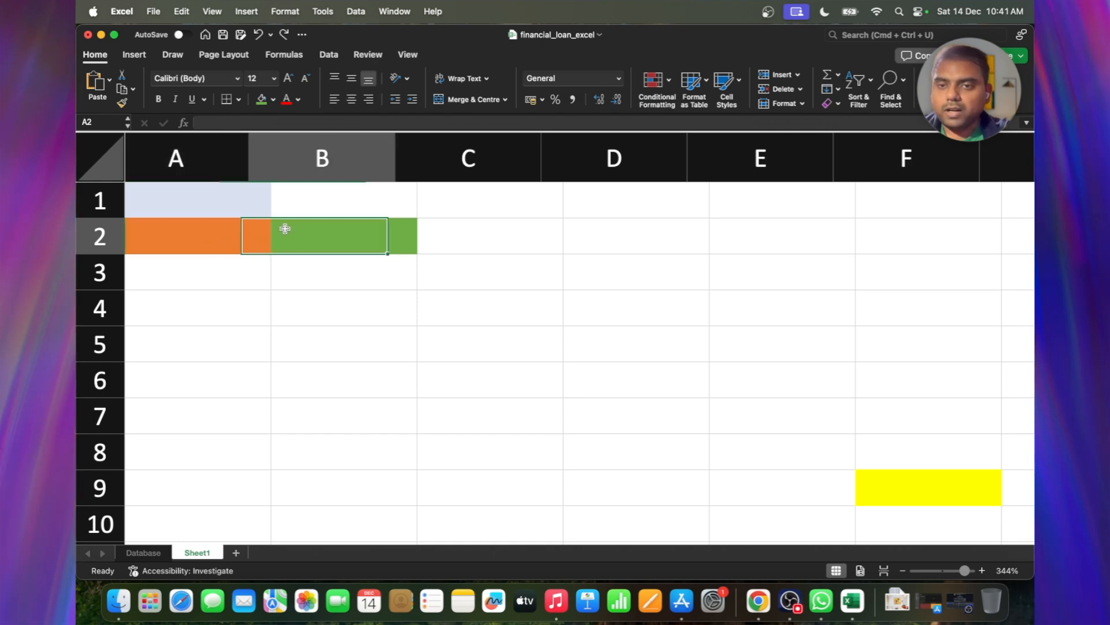
left_click(221, 232)
left_click_drag(221, 232, 310, 242)
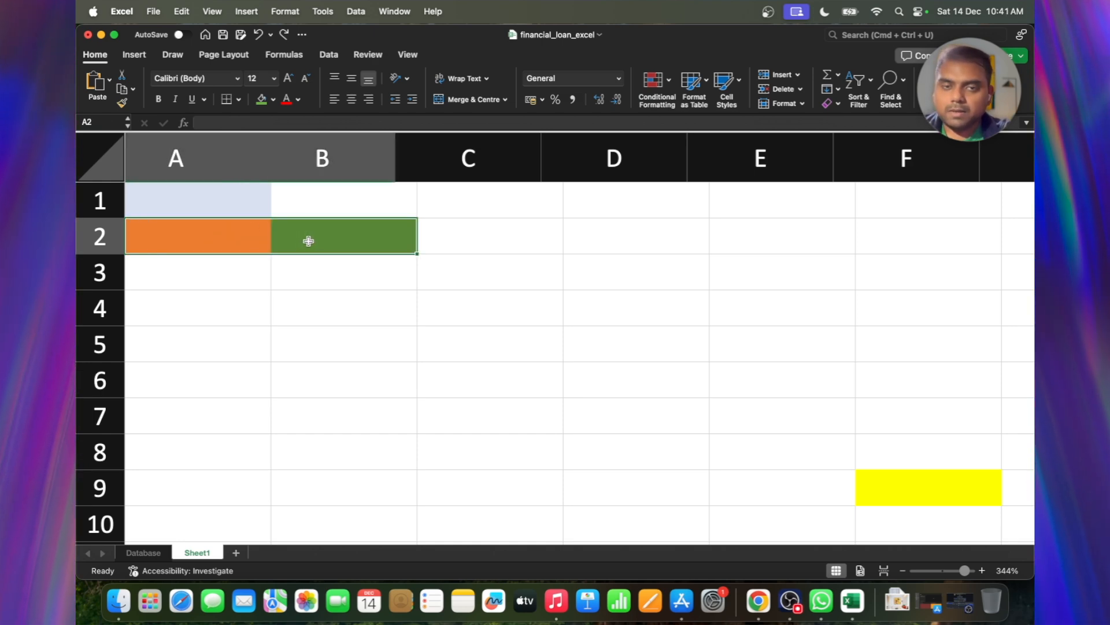
left_click(231, 277)
left_click_drag(228, 241, 316, 241)
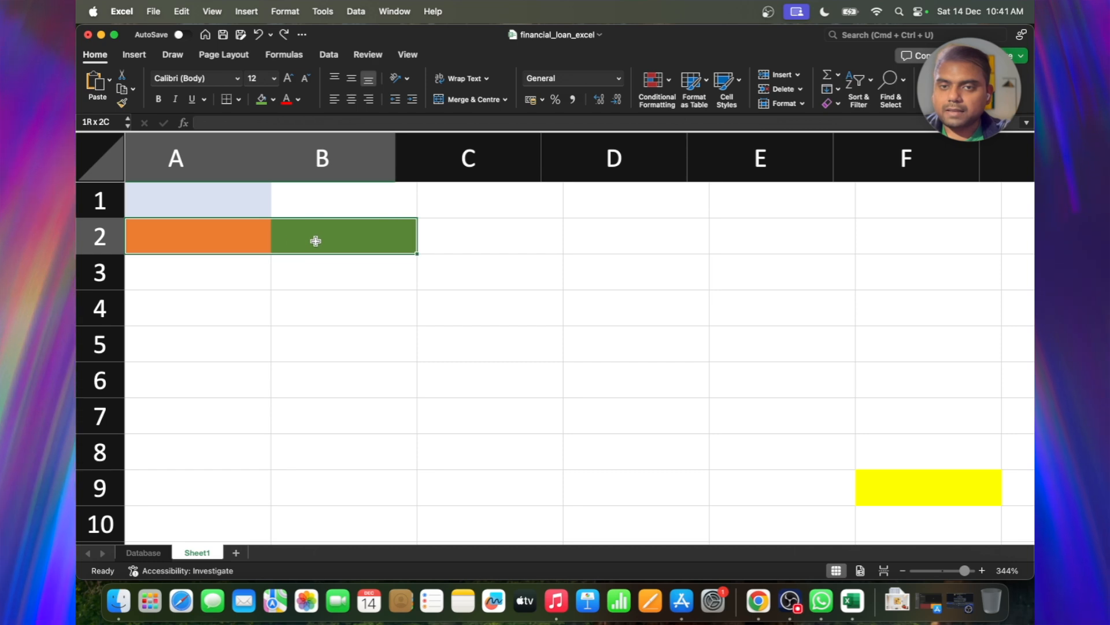
Step: Merge and centre cells A2 and B2, selecting the range from B2 back to A2
left_click(418, 292)
left_click_drag(412, 241, 221, 251)
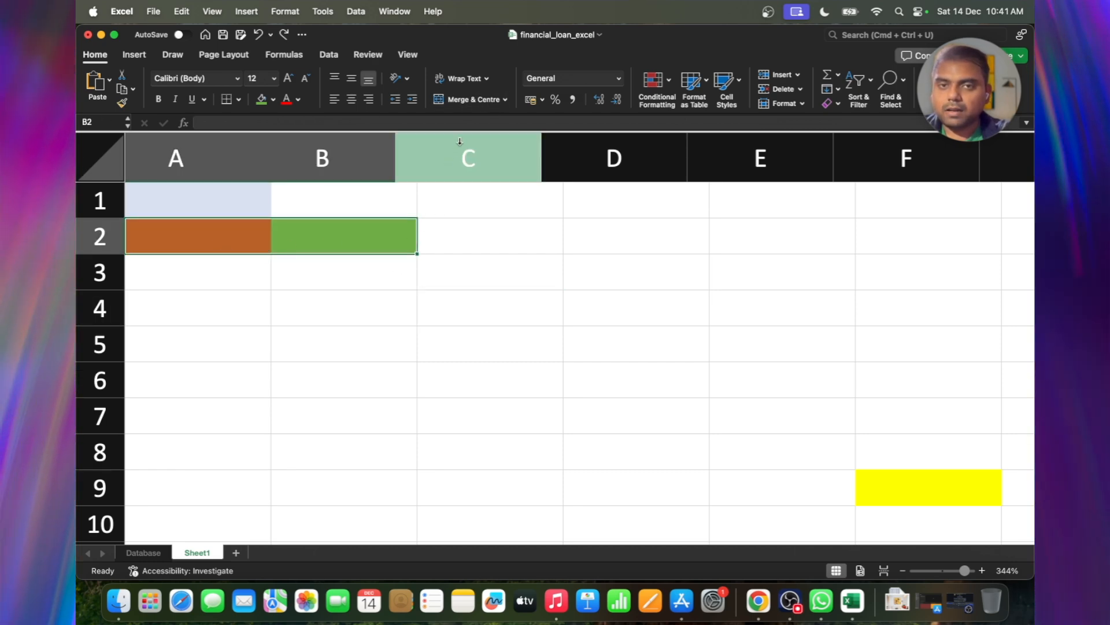
left_click(470, 100)
left_click(244, 282)
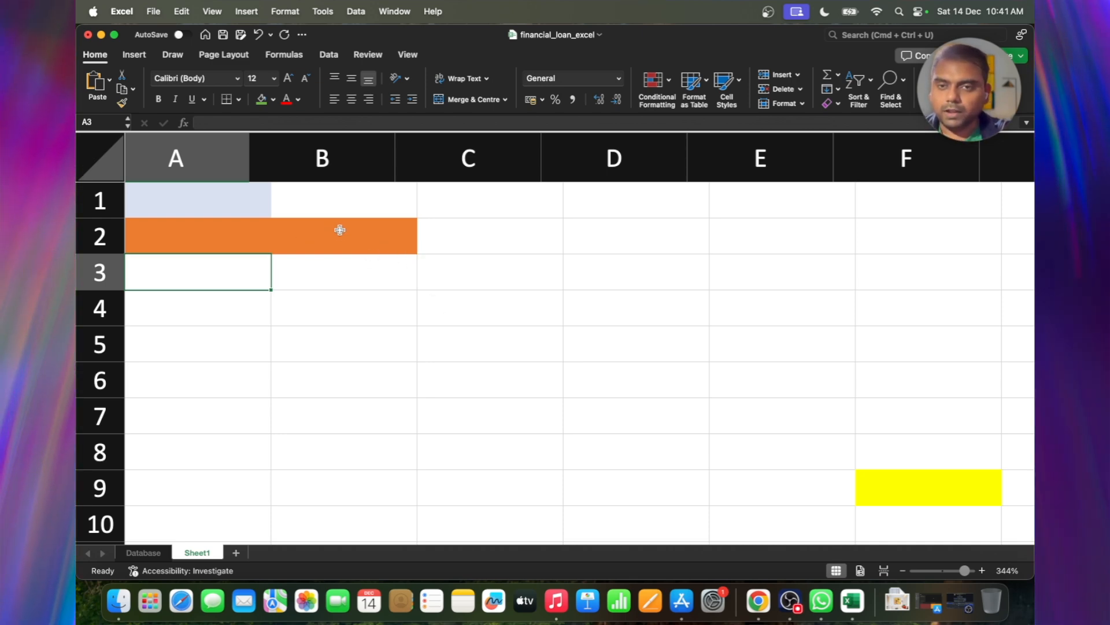
mouse_move(341, 230)
left_mouse_down()
mouse_move(211, 228)
mouse_move(208, 203)
left_mouse_up()
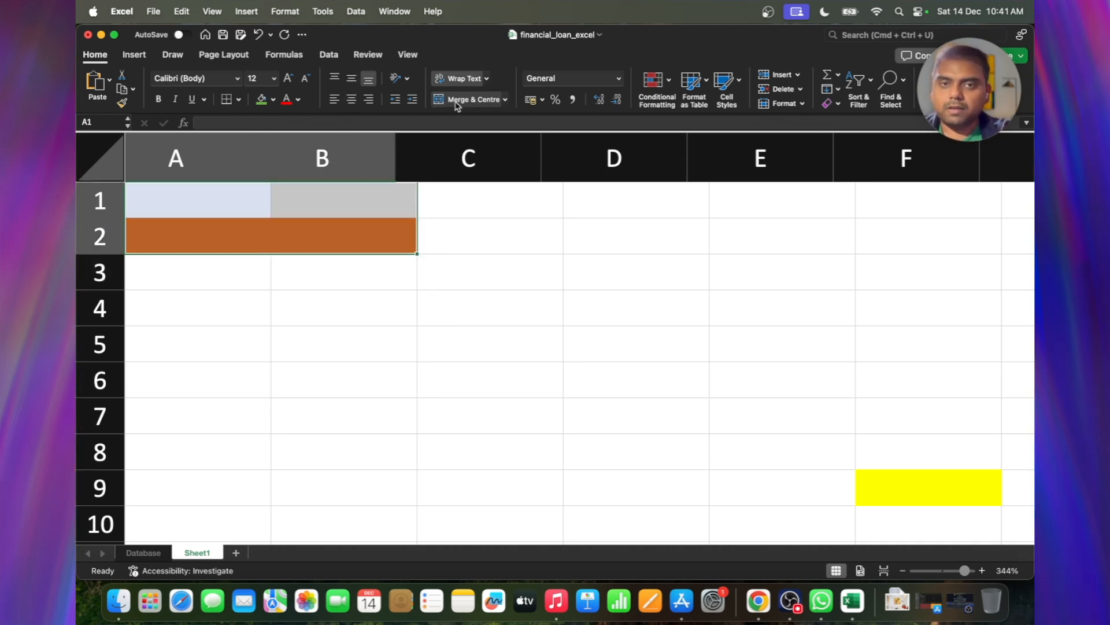
left_click(486, 192)
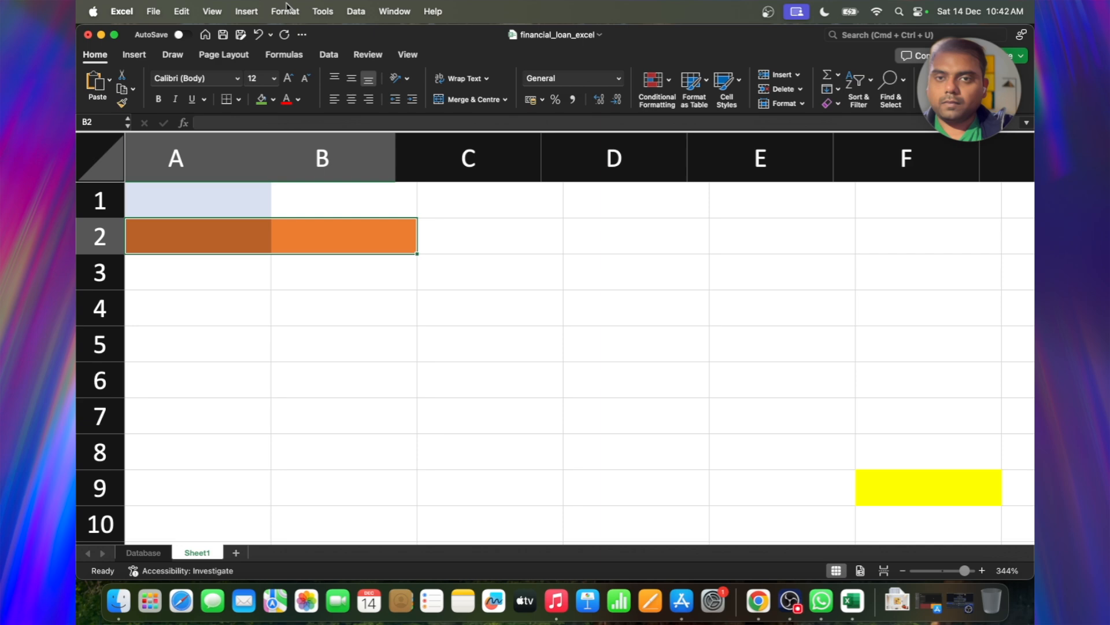
Step: Review the number formats available for cell C2
left_click(475, 235)
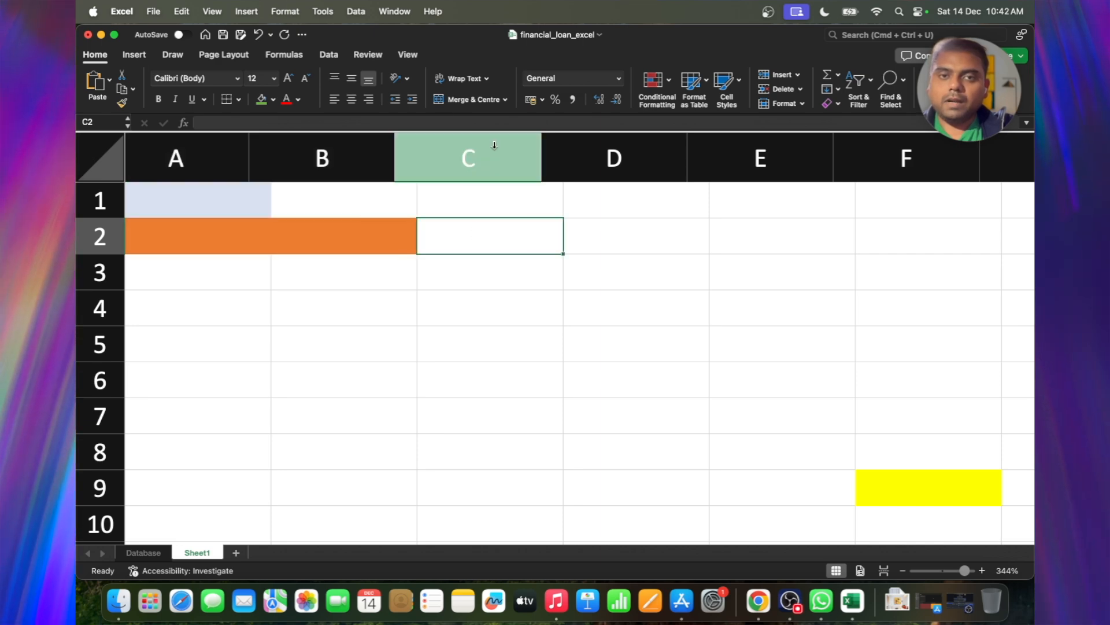
left_click(617, 80)
left_click(460, 262)
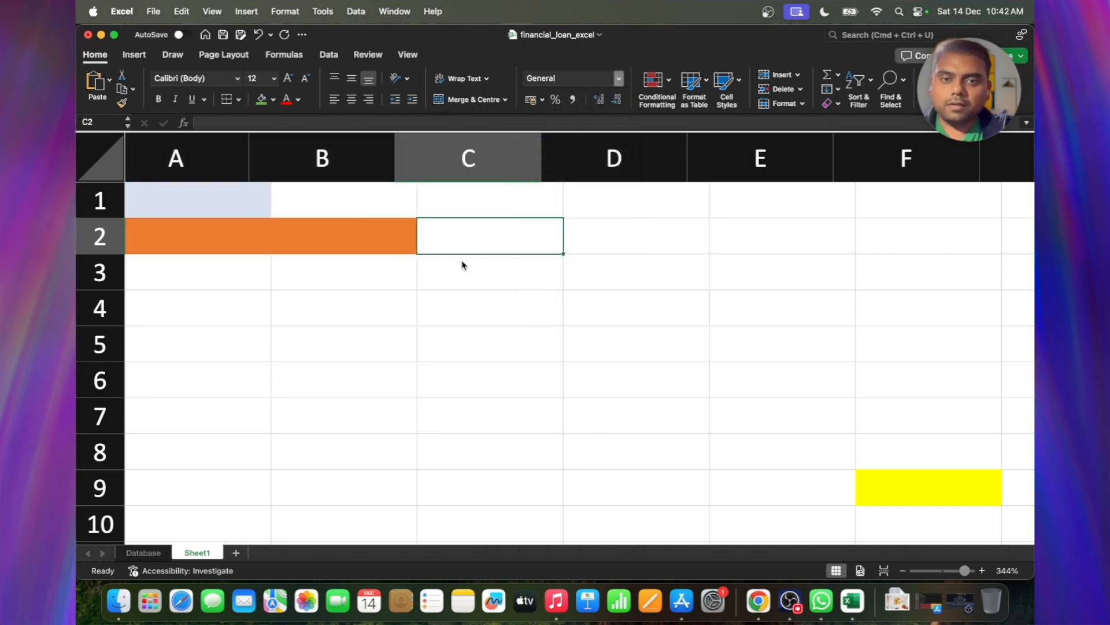
Step: Enter the number 12344 in cell C3 and the text abcd in cell C4
left_click(461, 275)
type("12344")
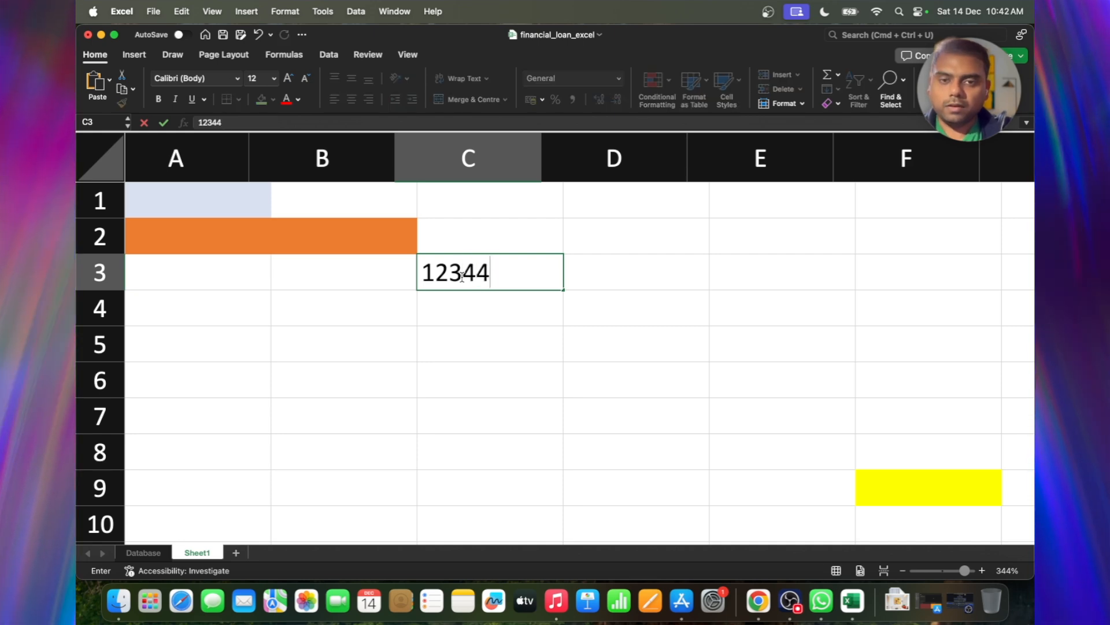
key("Return")
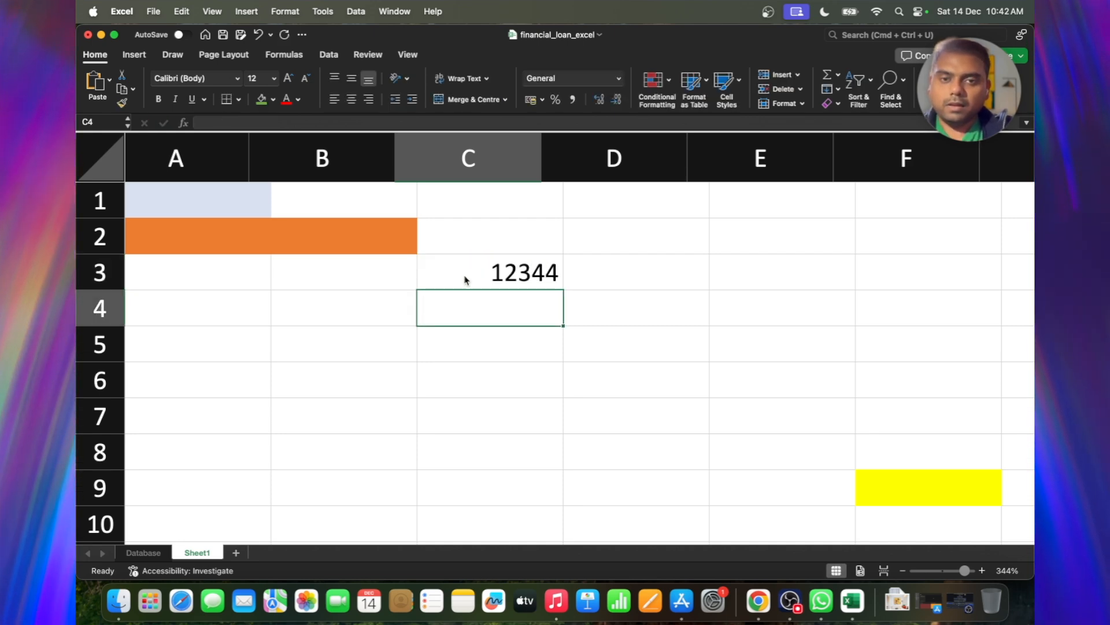
left_click(463, 279)
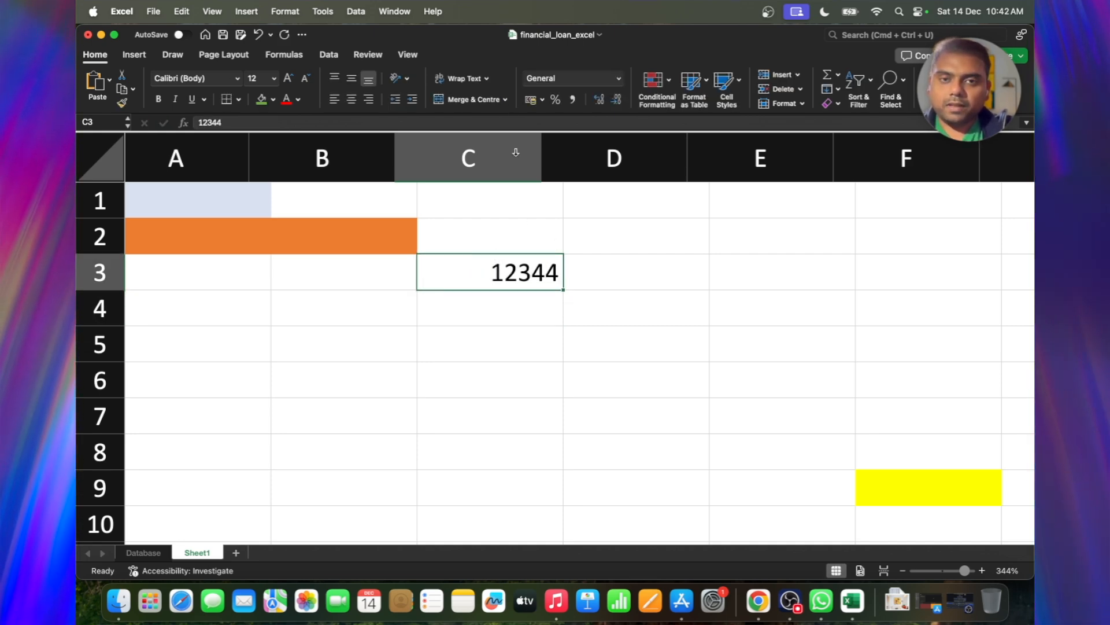
left_click(526, 306)
type("abcd")
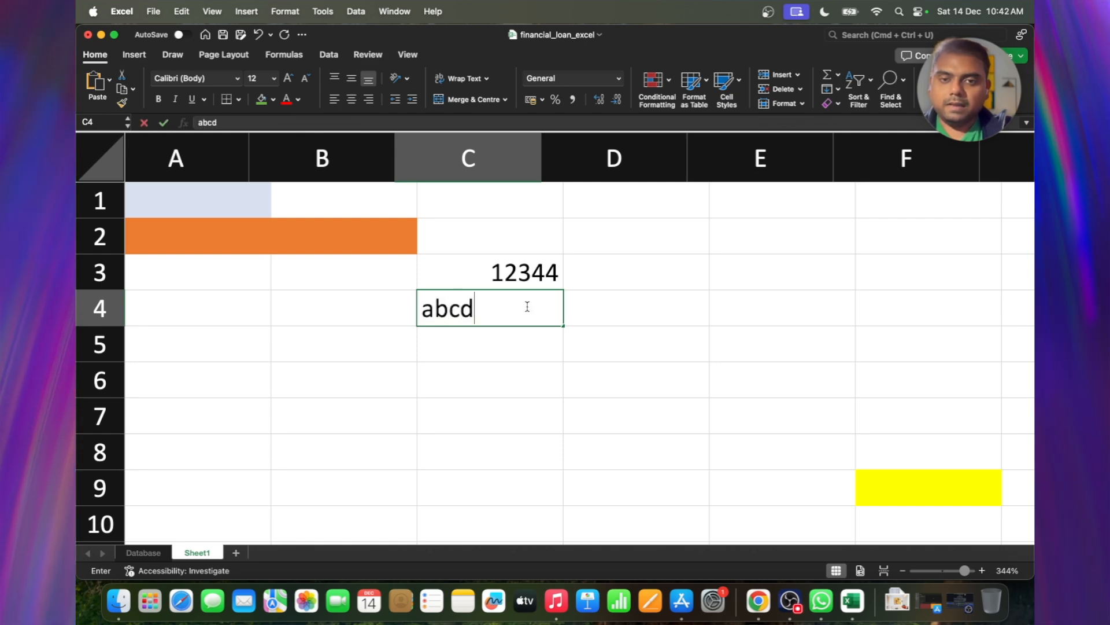
key("Return")
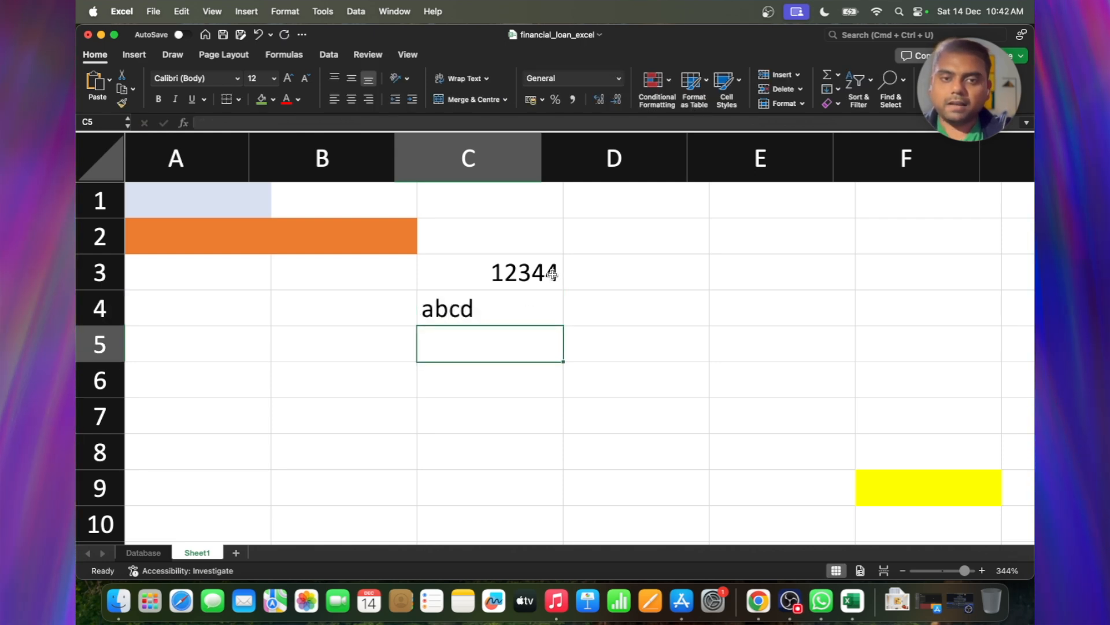
Step: Insert the letters sjsjjs in front of the number 12344 in cell C3
left_click(552, 273)
left_click_drag(552, 273, 551, 296)
left_click(509, 276)
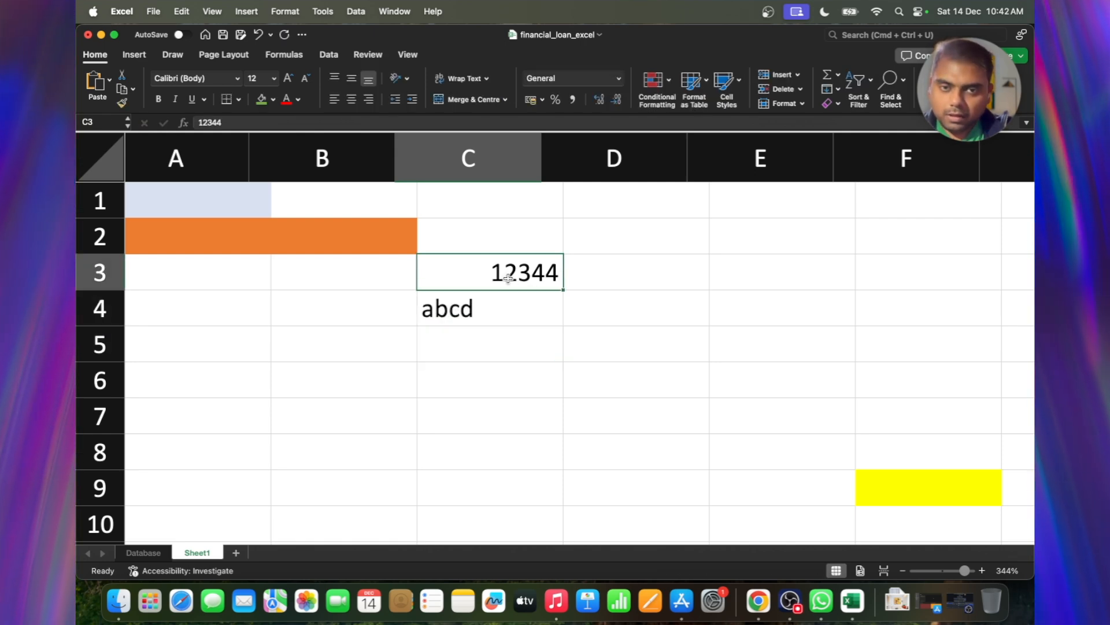
scroll(519, 274, "up", 3)
scroll(516, 278, "up", 3)
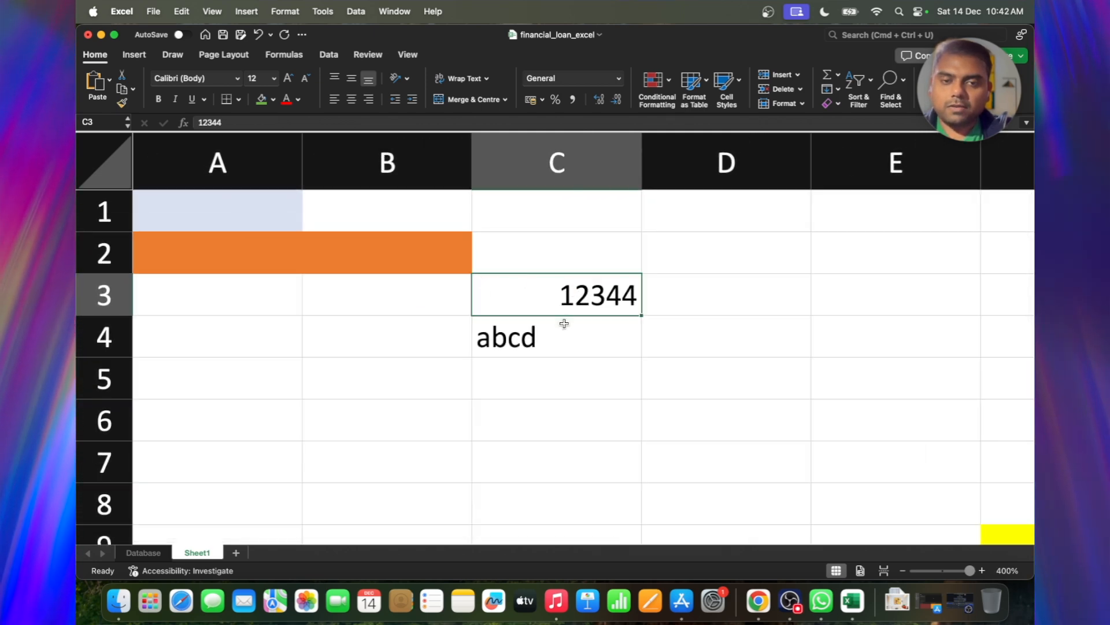
double_click(628, 294)
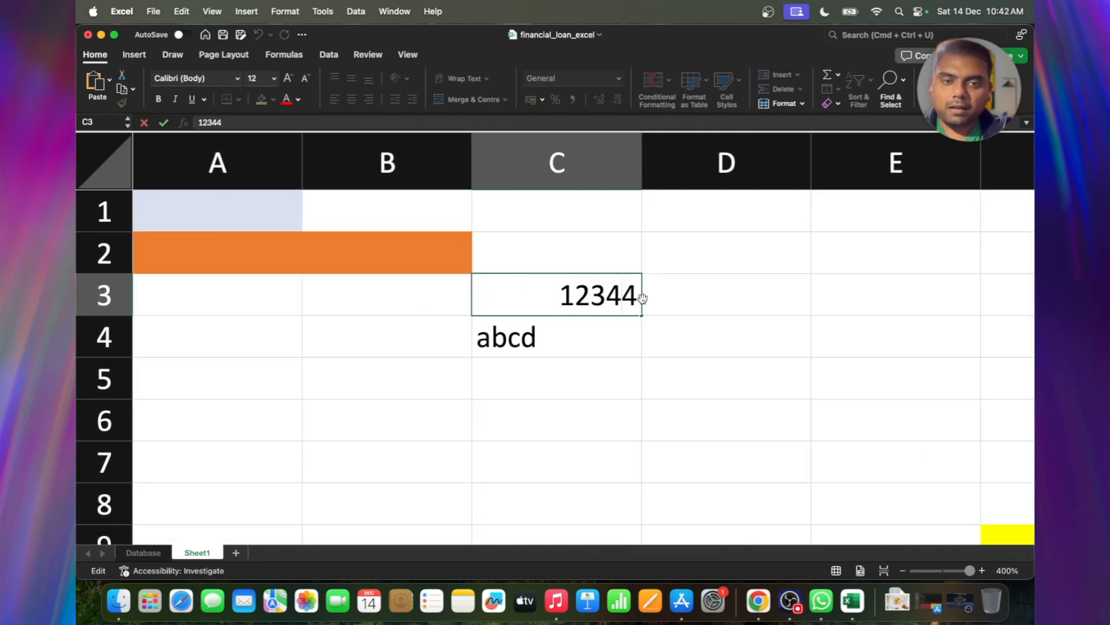
left_click(638, 293)
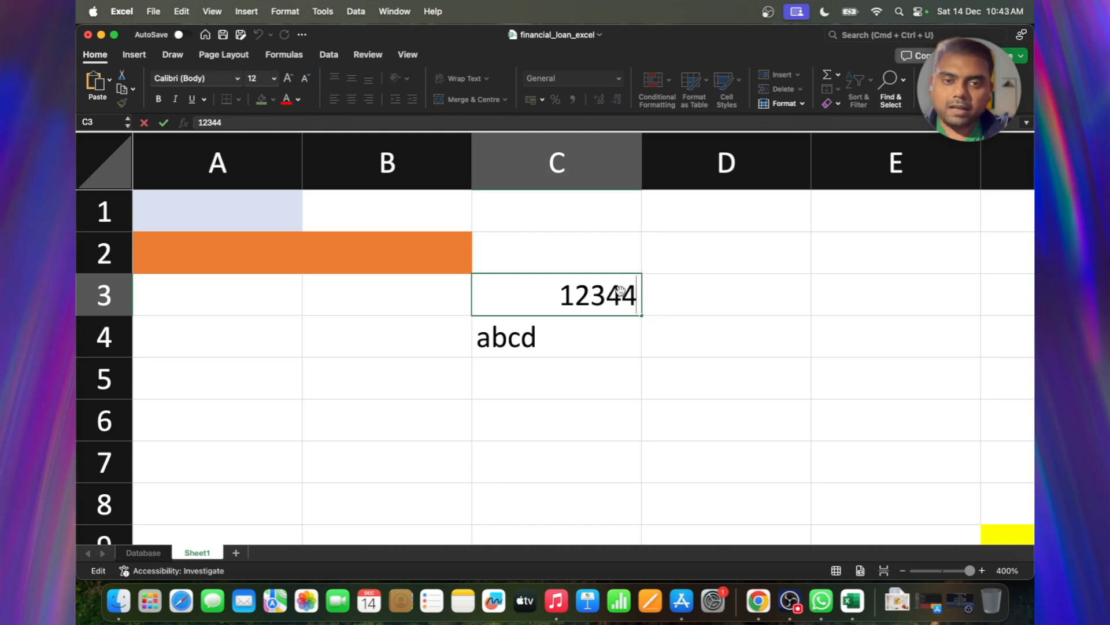
double_click(554, 295)
left_click(554, 296)
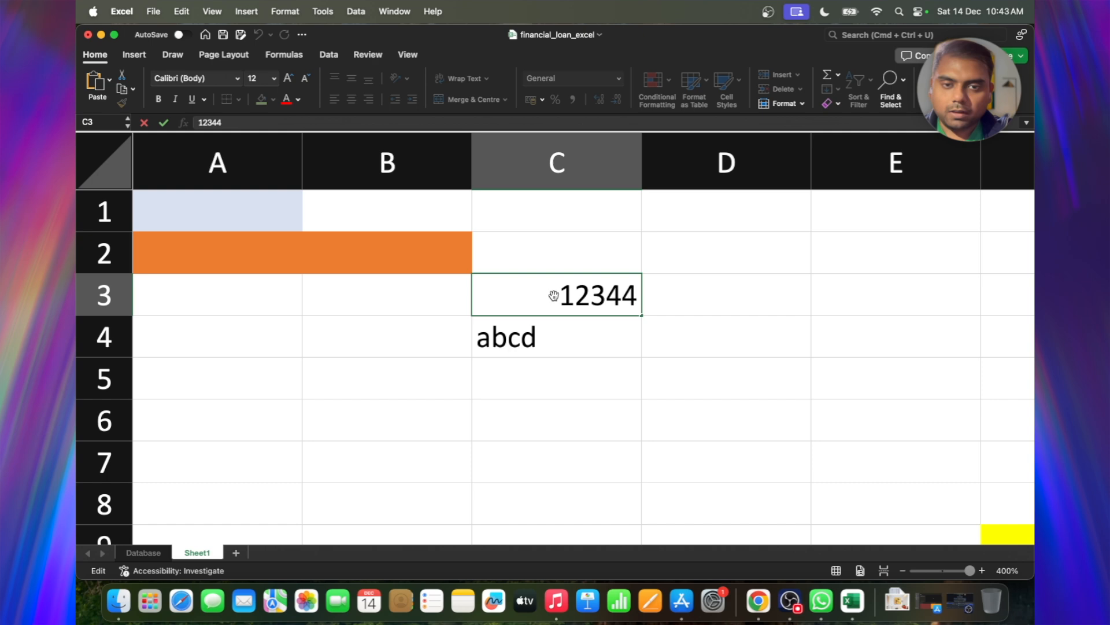
type("sjsjjs")
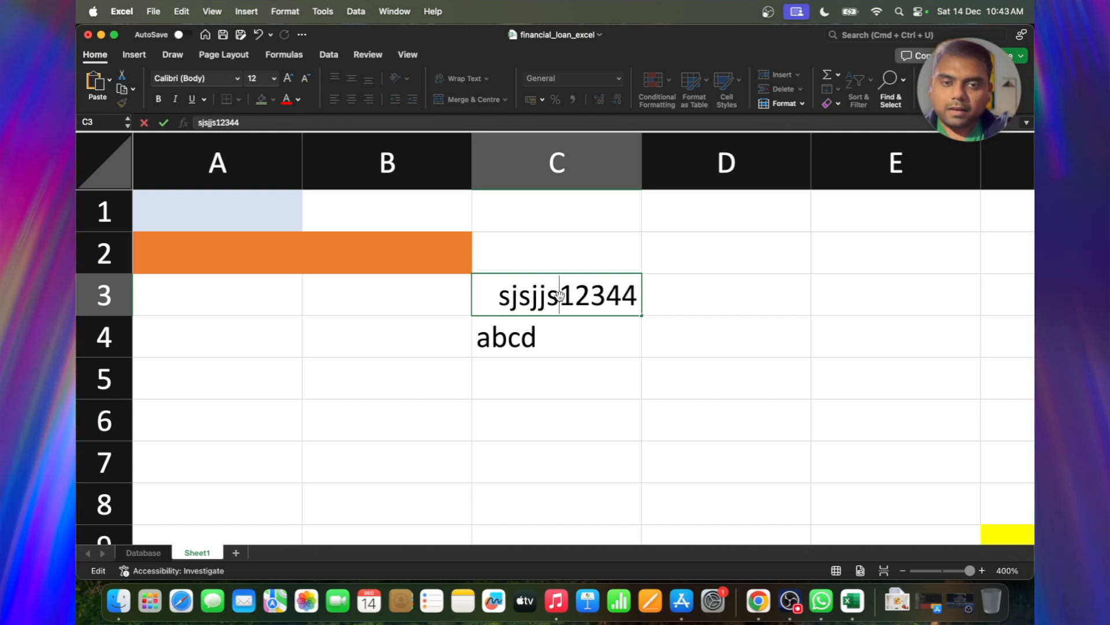
key("Return")
Step: Replace the letters sjsjjs in cell C3 with 1111 and extend the text in C4 to abcdghghg
double_click(558, 296)
left_click_drag(538, 295, 454, 296)
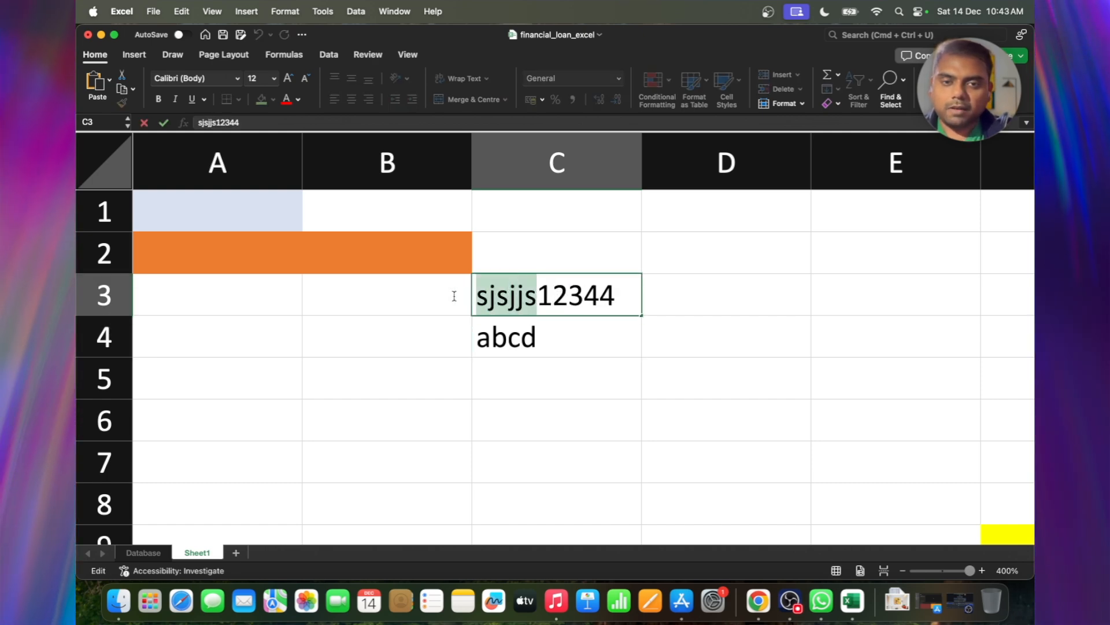
type("1111")
key("Return")
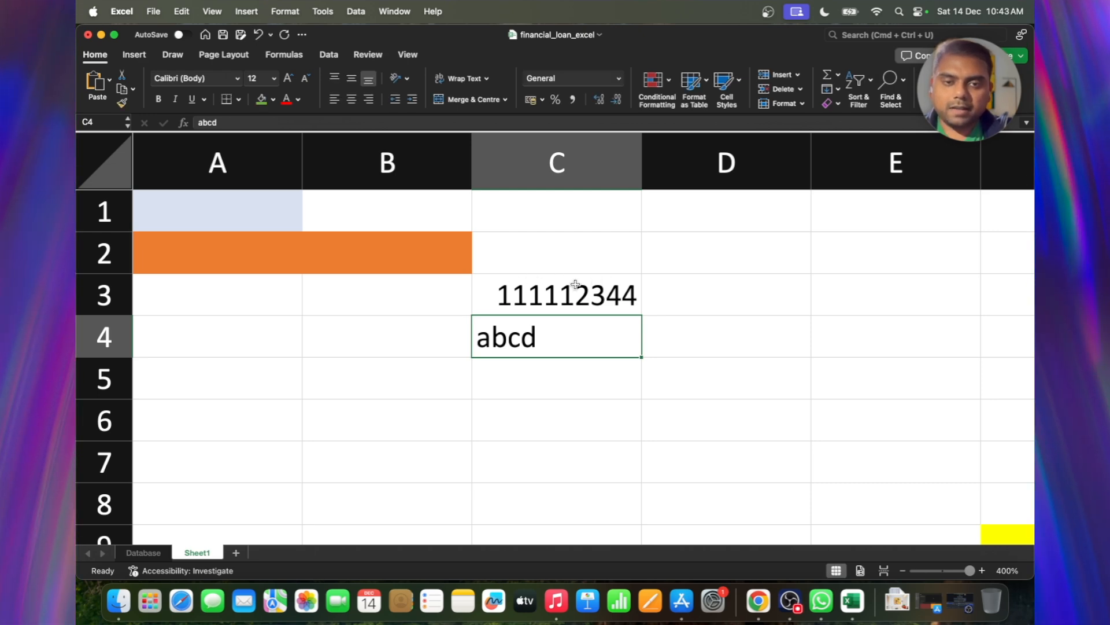
double_click(536, 343)
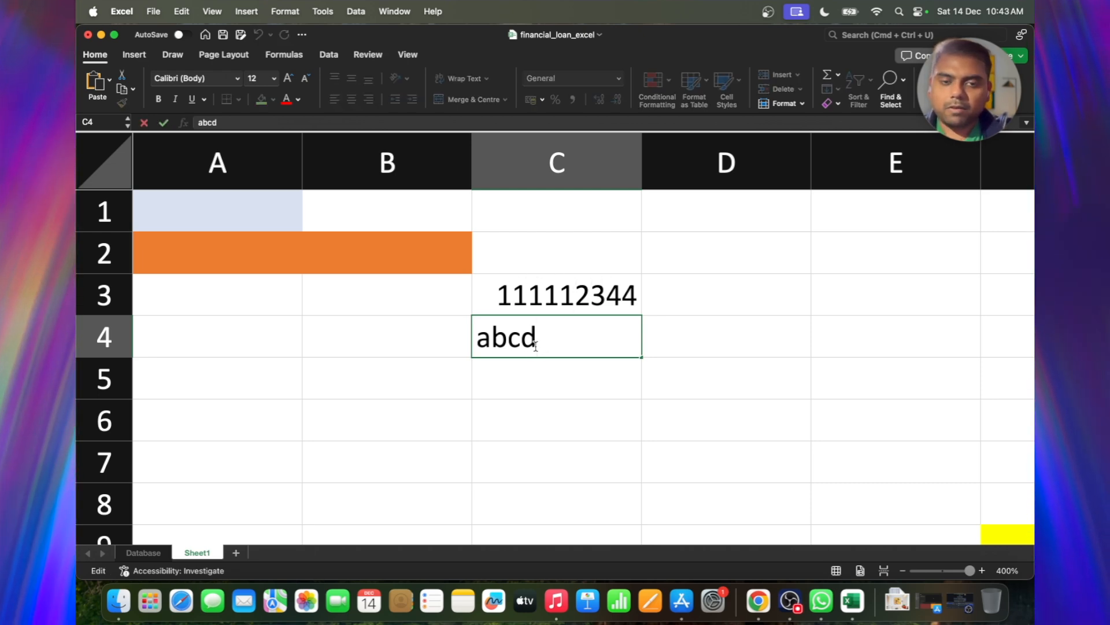
key("Return")
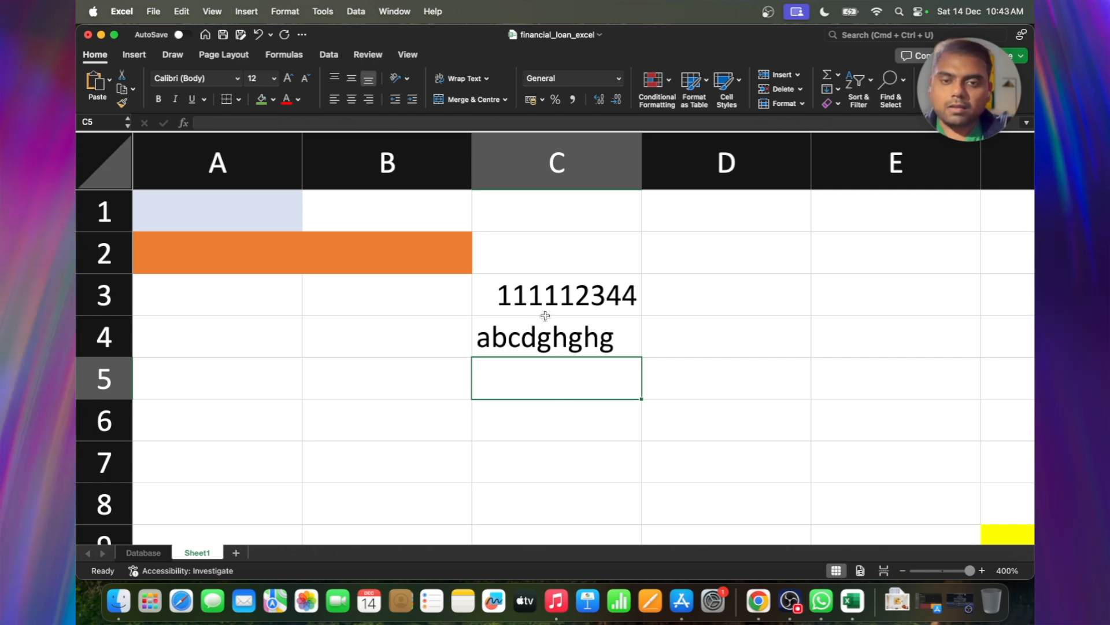
Step: Add the letter a in front of the number in cell C3 and inspect the resulting mixed entry
double_click(554, 296)
left_click(488, 294)
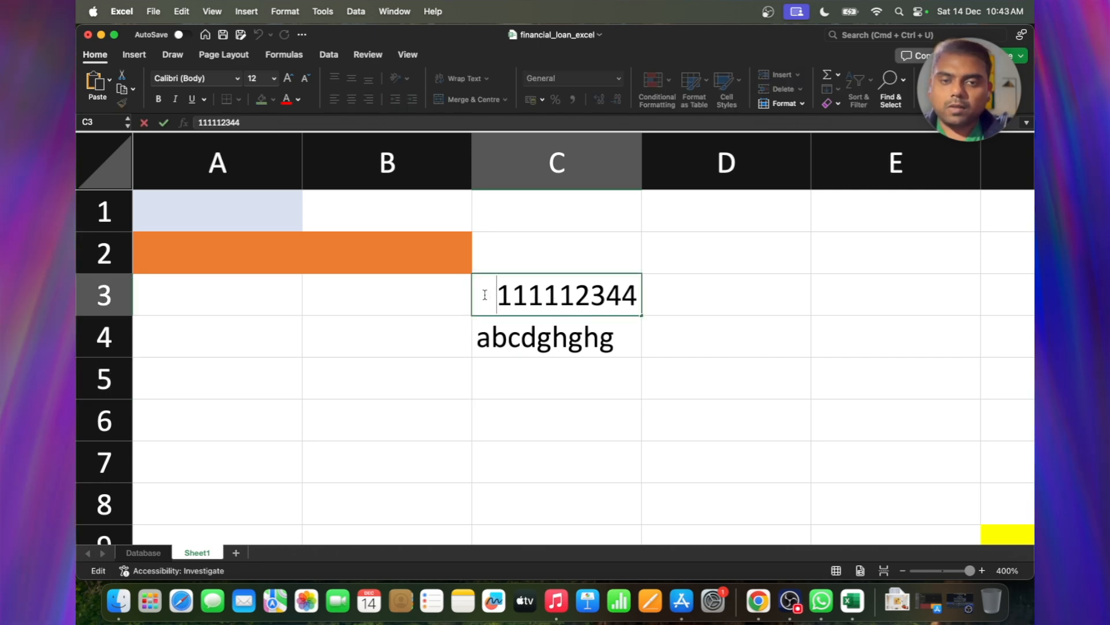
type("a")
key("Return")
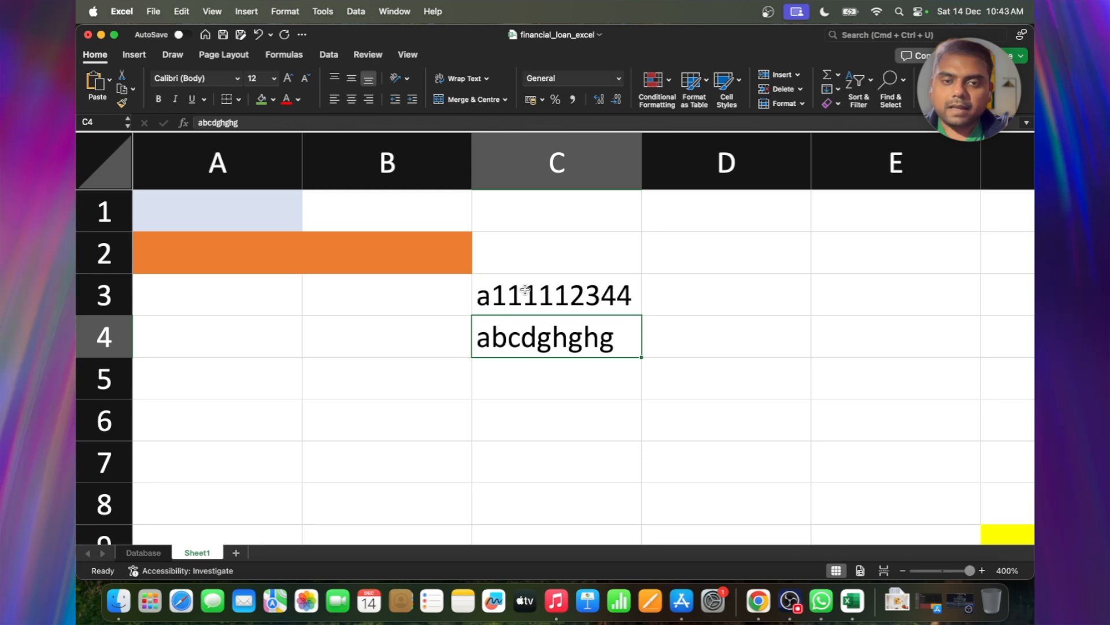
left_click(489, 294)
double_click(486, 295)
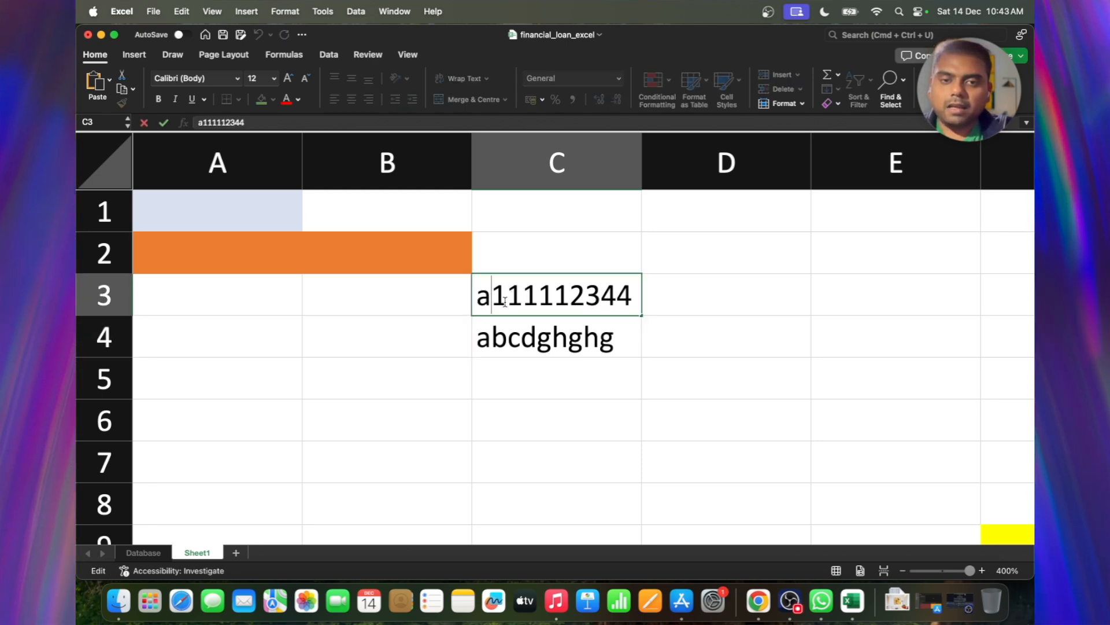
left_click(506, 332)
double_click(496, 301)
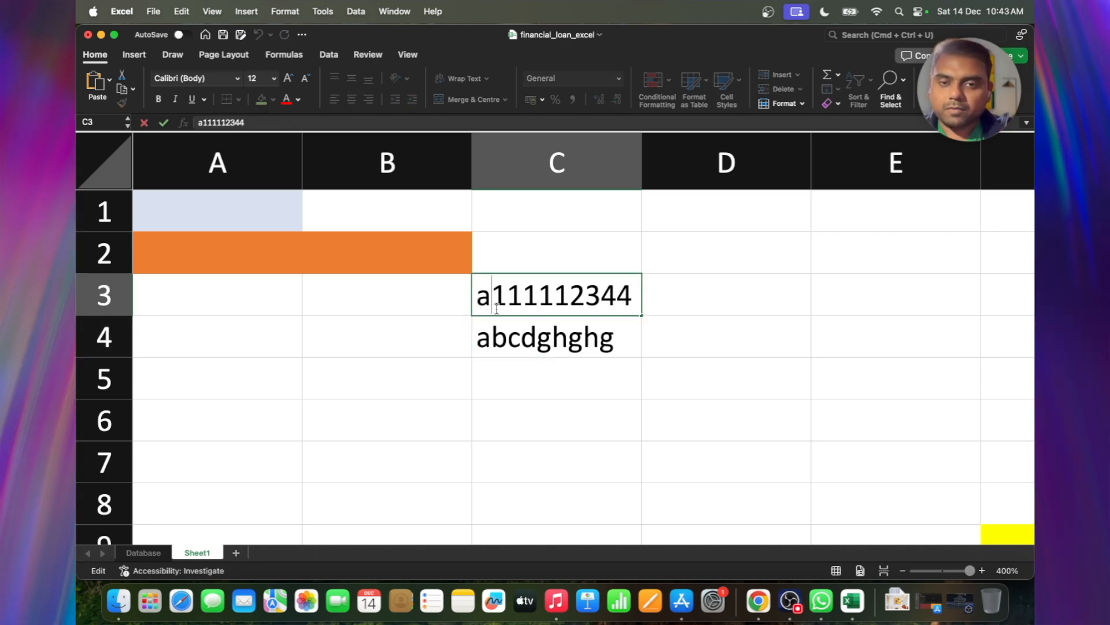
Step: Enter &&&12993 in cell C5 and highlight its three leading ampersands for inspection
left_click(496, 372)
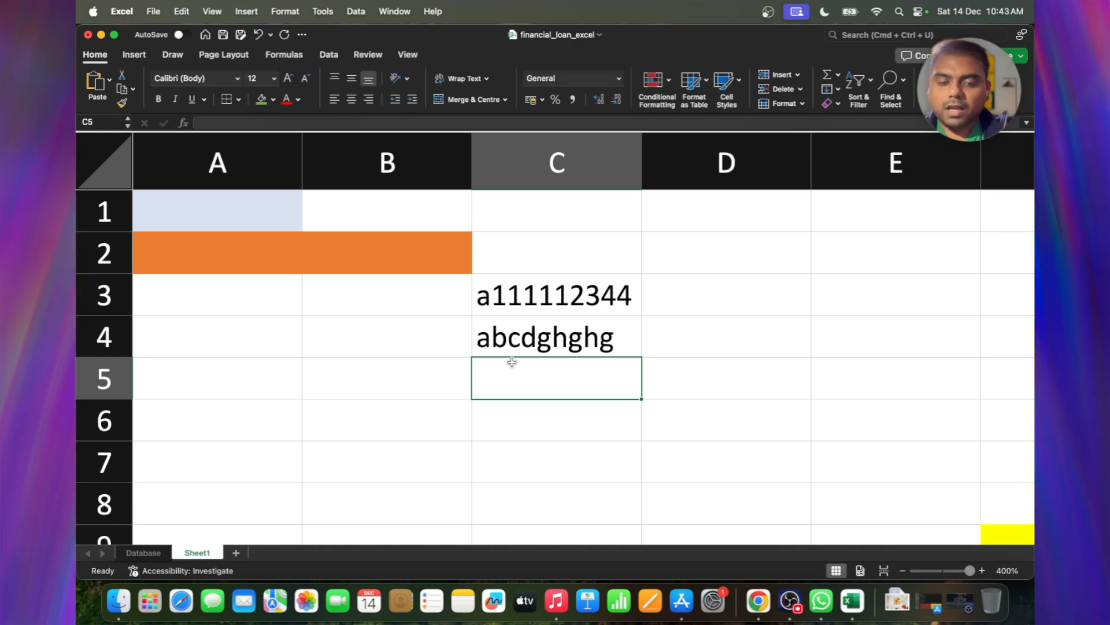
type("&&&")
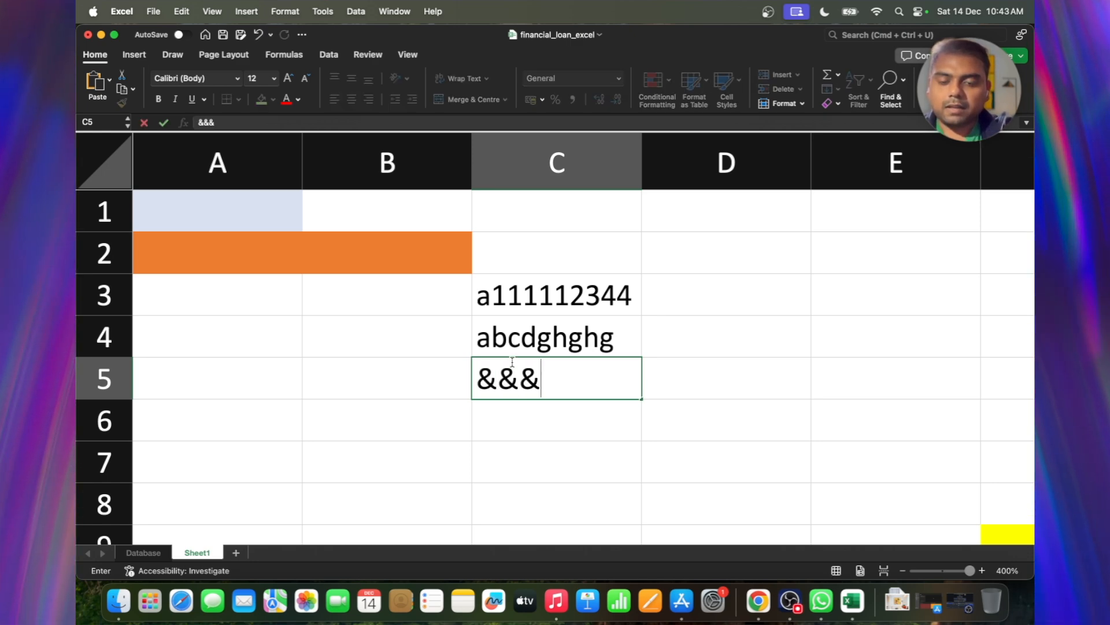
type("12993")
key("Return")
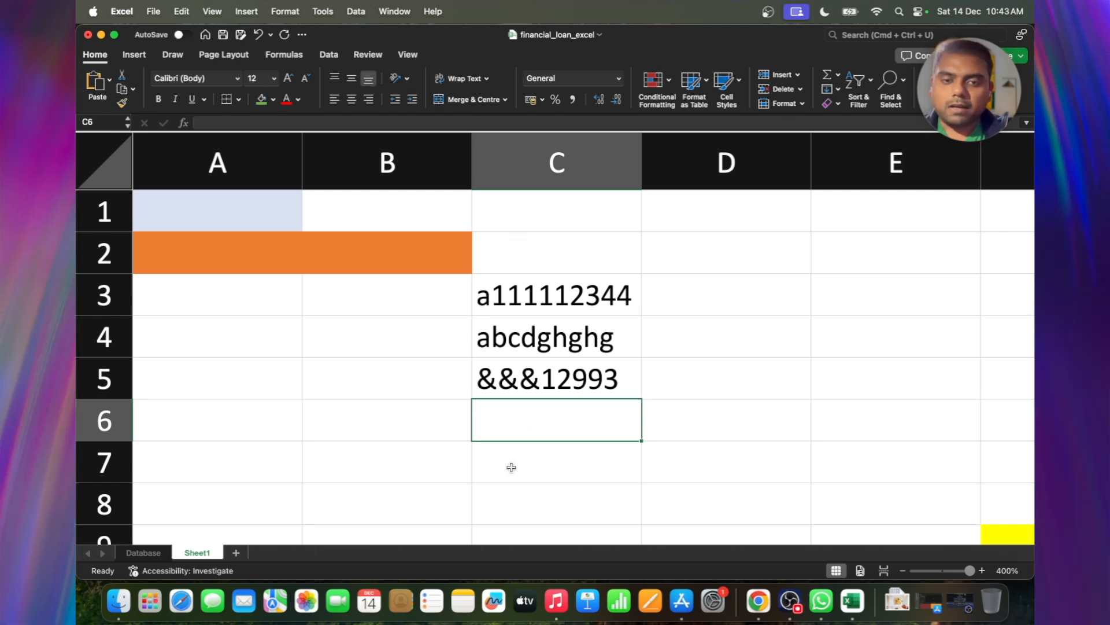
left_click(528, 377)
double_click(537, 377)
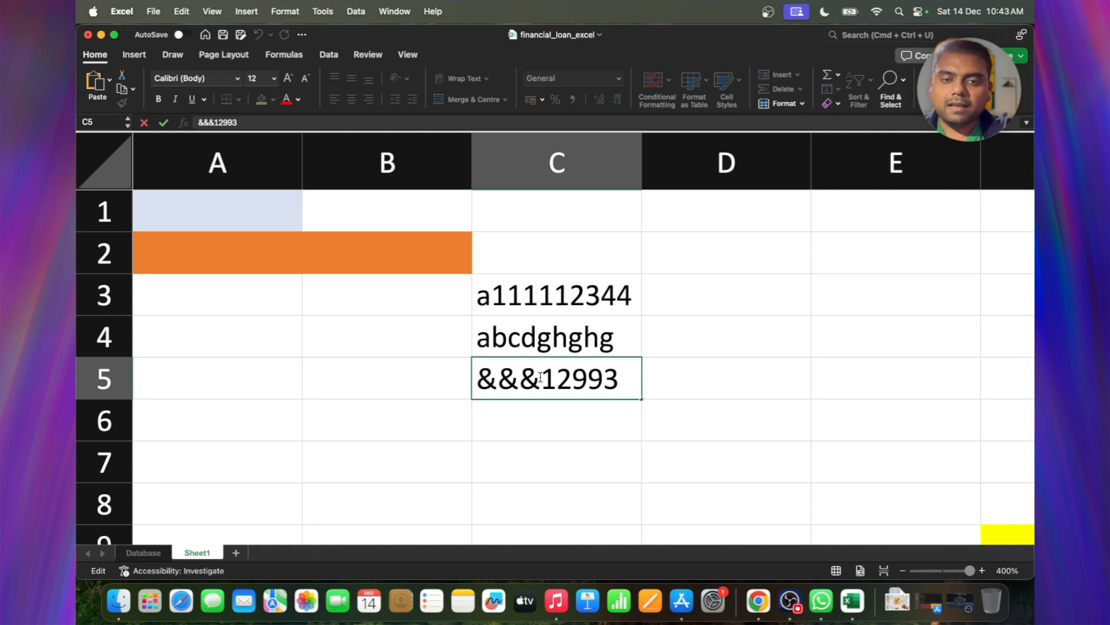
left_click_drag(540, 377, 474, 376)
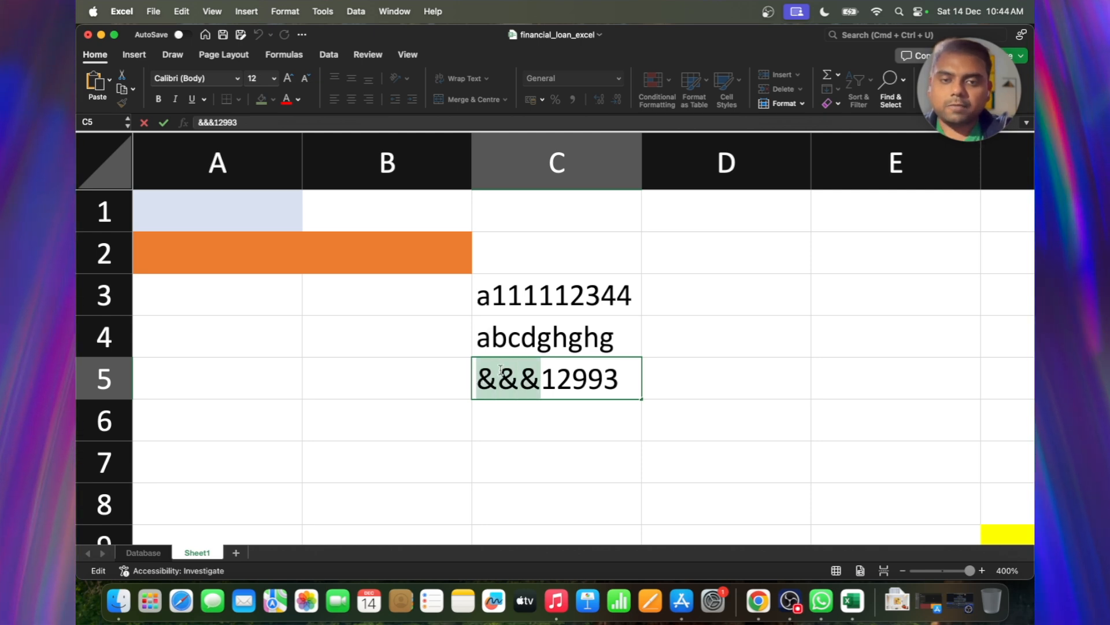
left_click(515, 426)
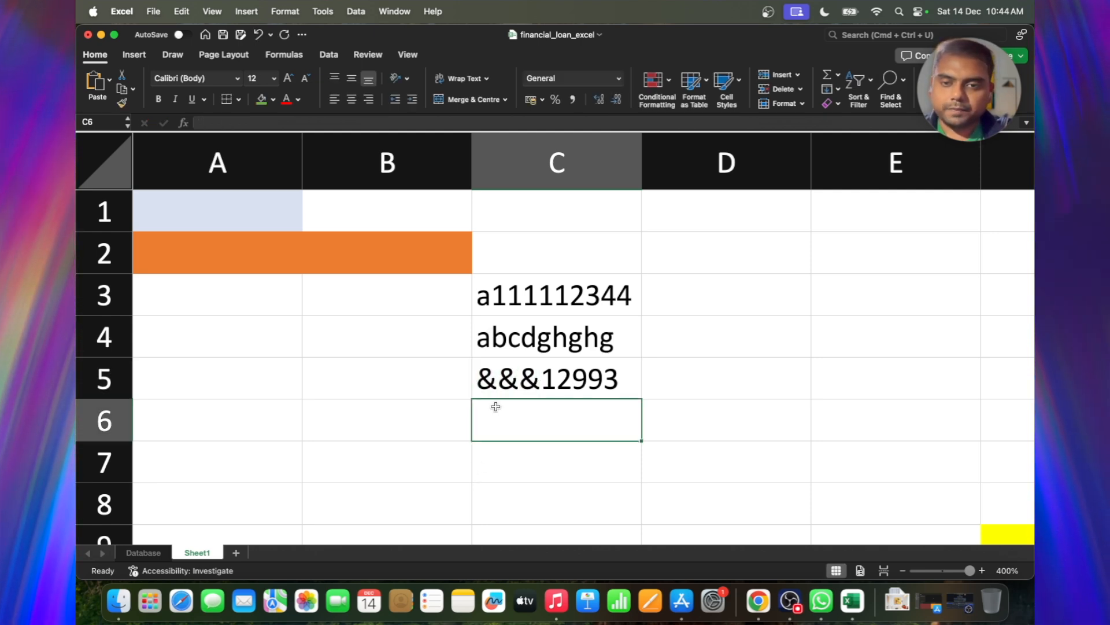
left_click_drag(524, 283, 523, 335)
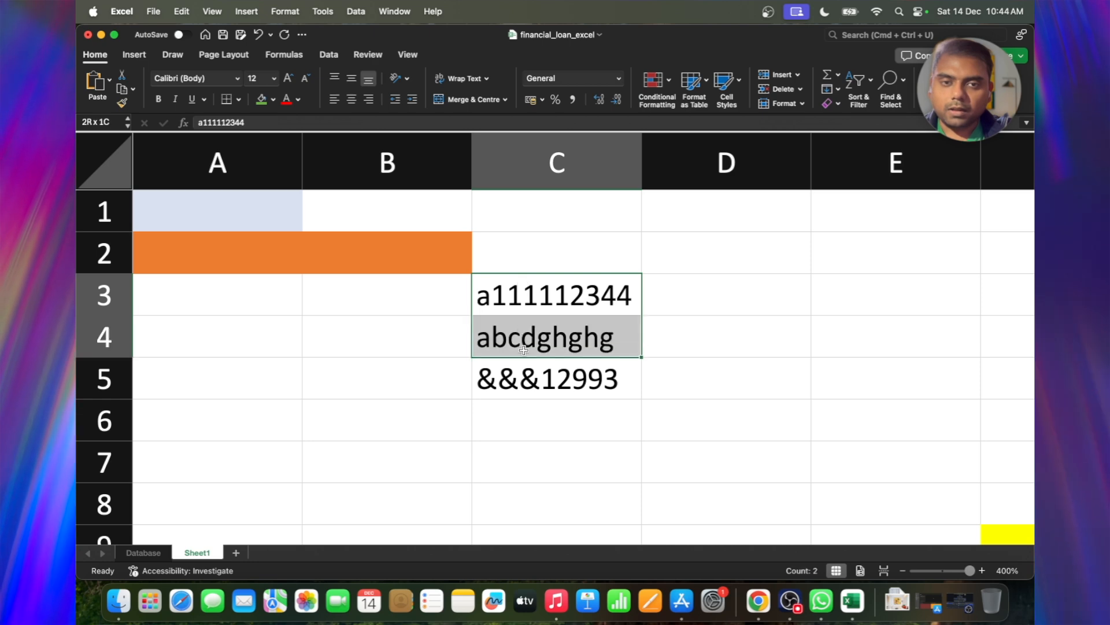
Step: Enter the number 123495 in cell D2 and look through the number formats offered for it
left_click(675, 251)
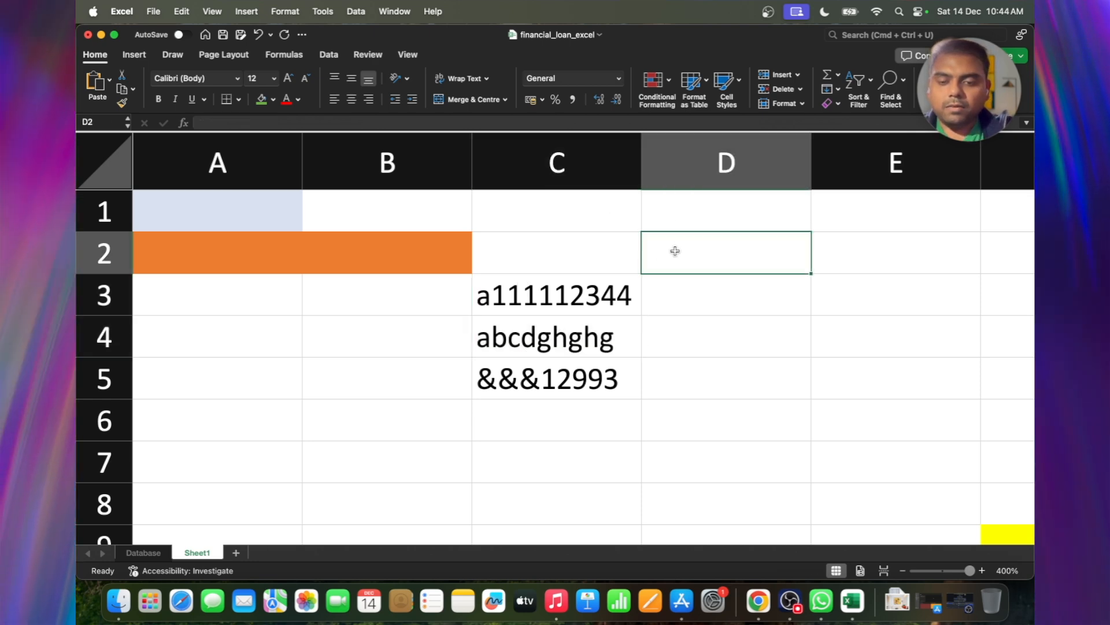
type("123495")
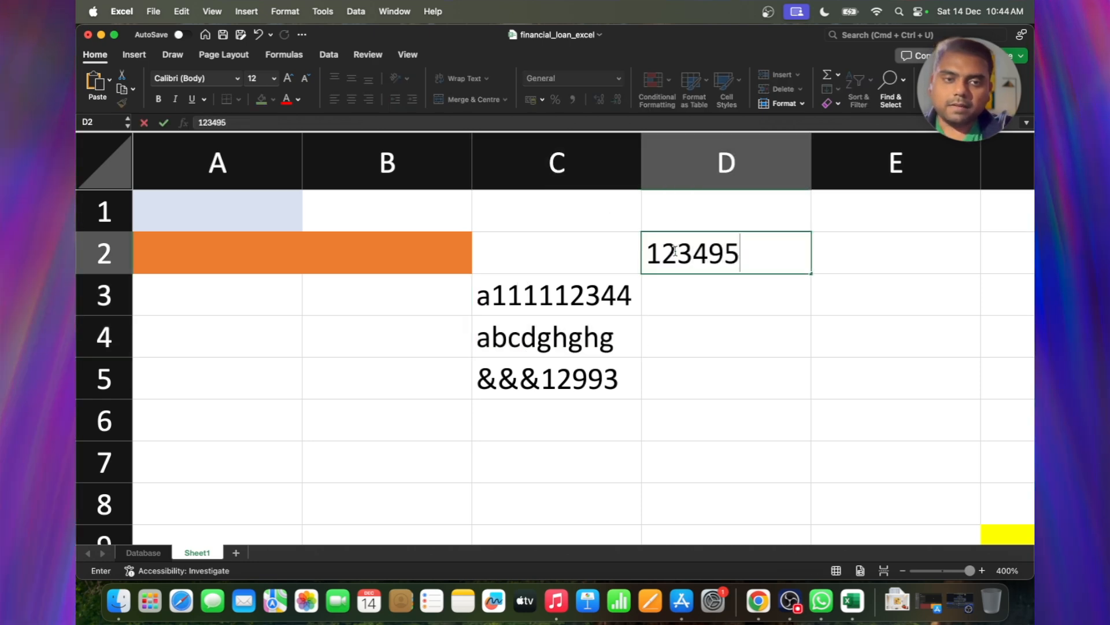
key("Return")
left_click(765, 243)
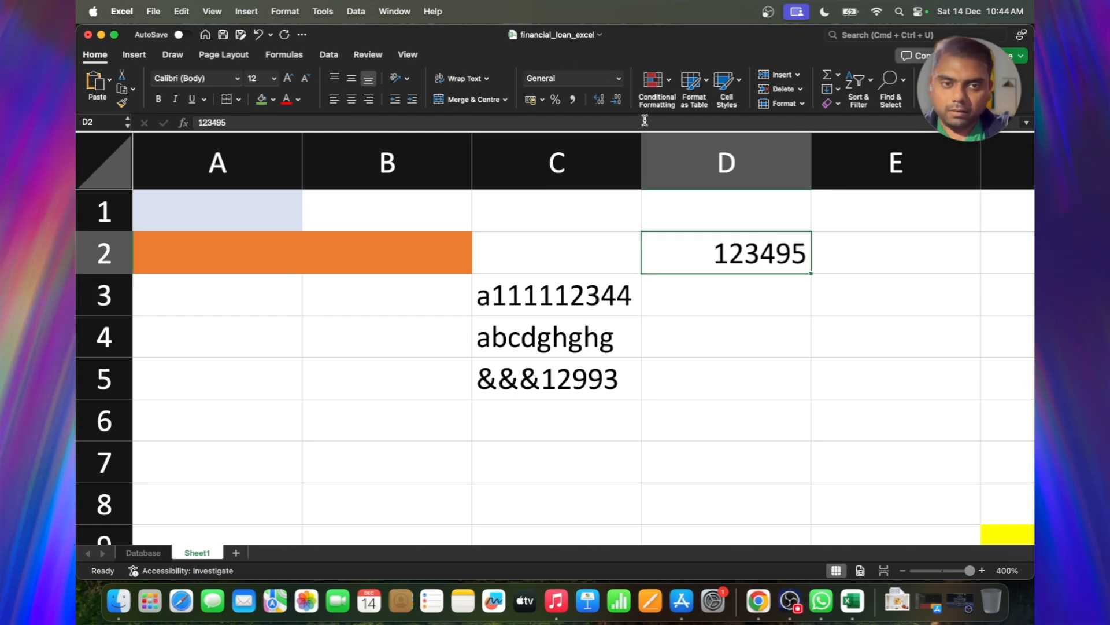
left_click(617, 76)
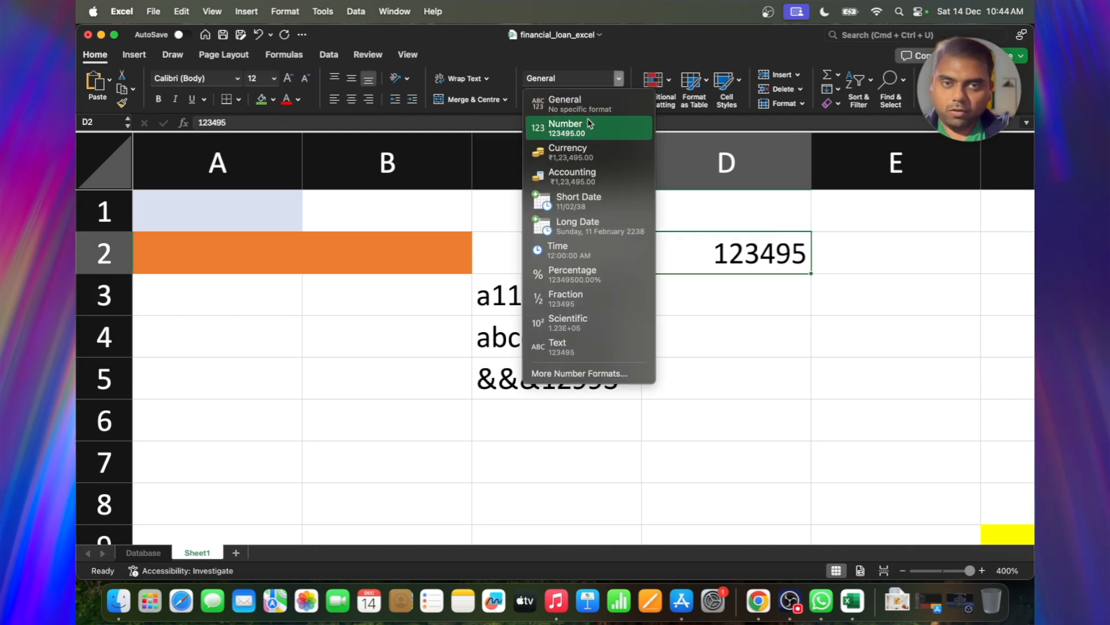
left_click(740, 307)
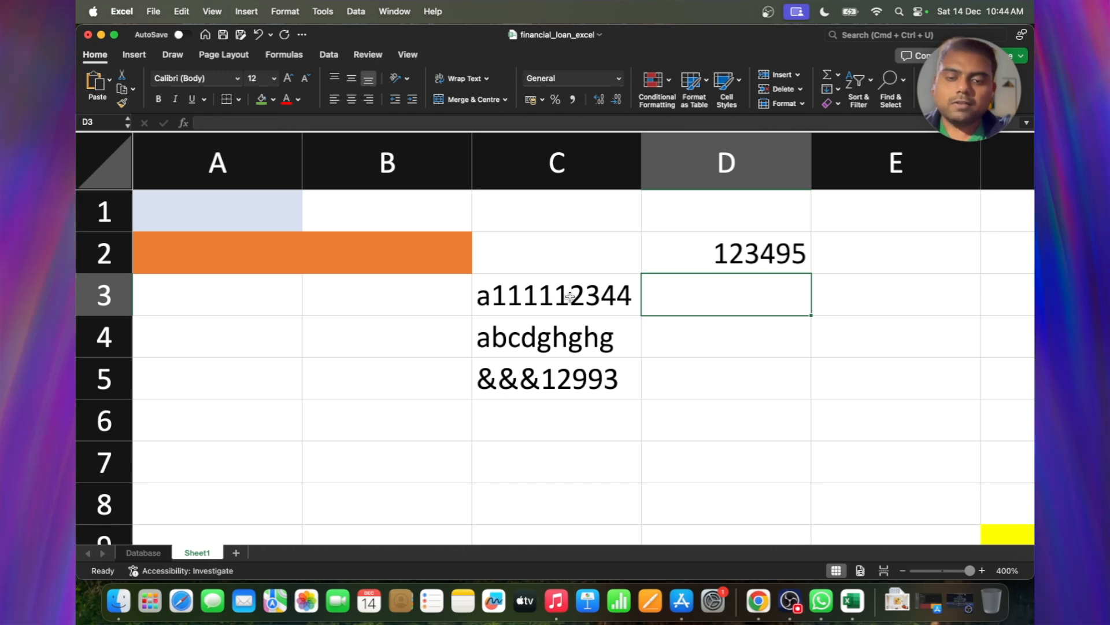
Step: Clear the contents of cells C3 through C6
left_click_drag(570, 297, 563, 401)
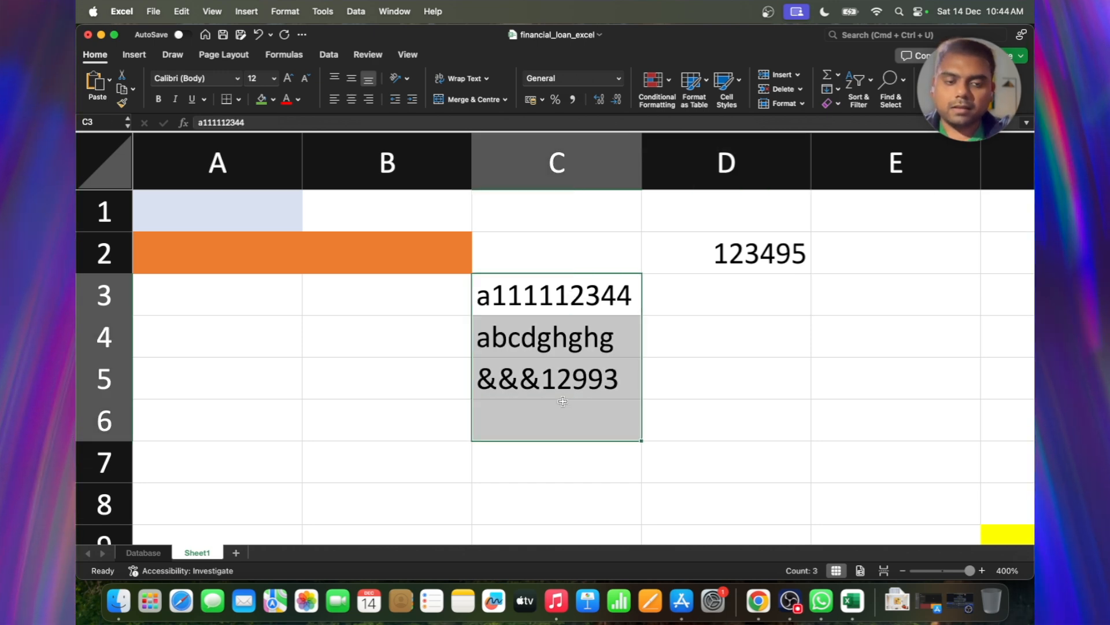
key("Delete")
Step: Apply the Number format to the value in cell D2
left_click(727, 264)
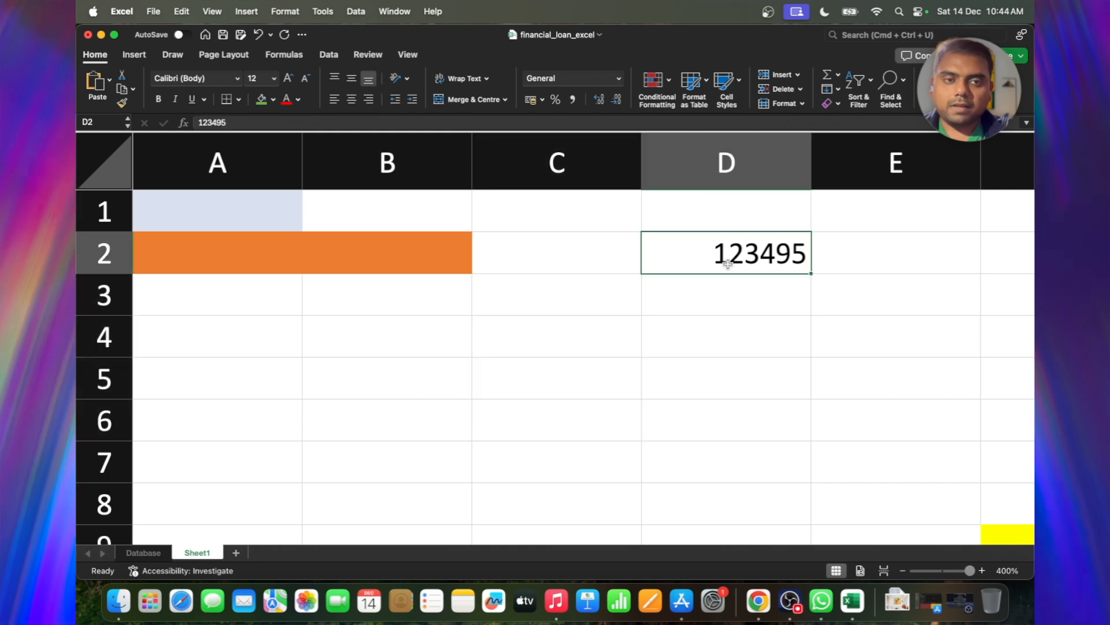
left_click(617, 78)
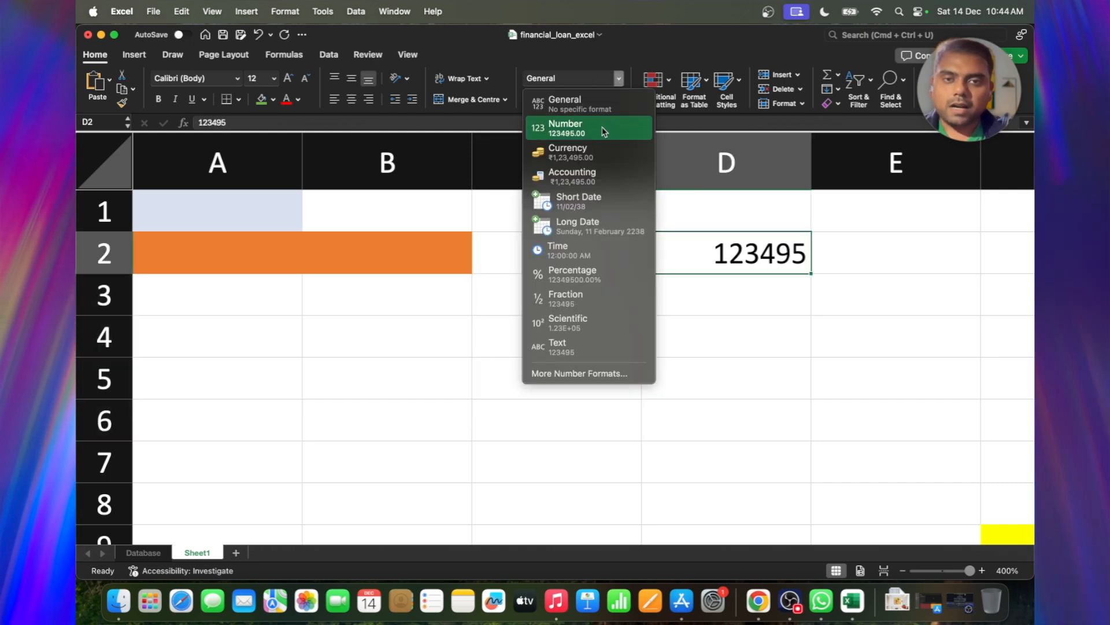
left_click(616, 77)
left_click(619, 79)
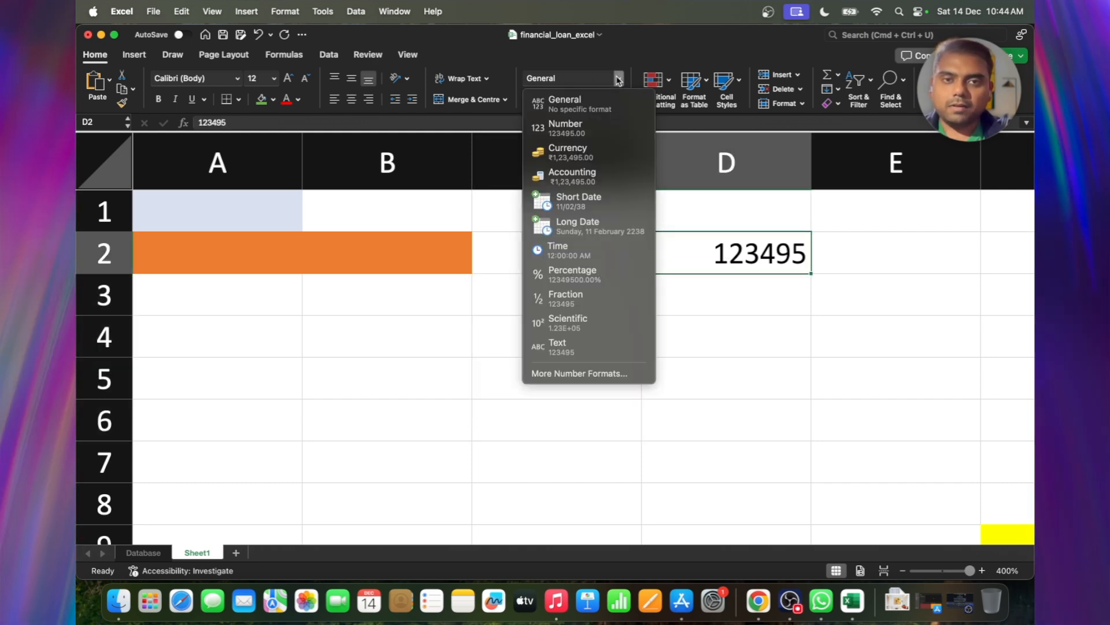
left_click(592, 128)
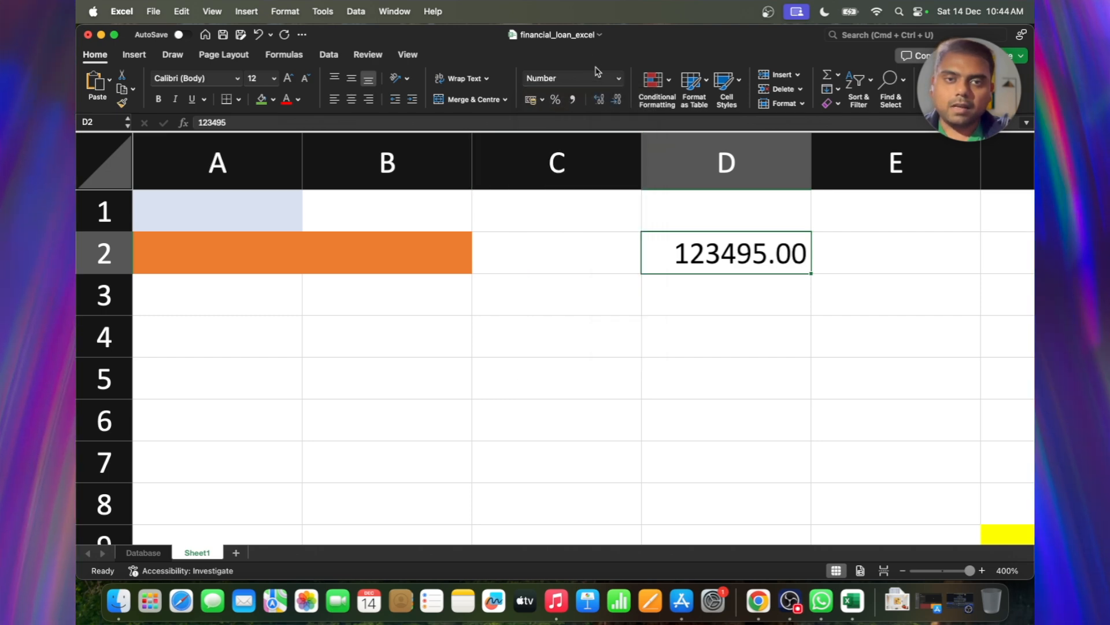
Step: Change cell D2 to the Currency format and inspect its underlying value without editing it
left_click(618, 80)
left_click(617, 82)
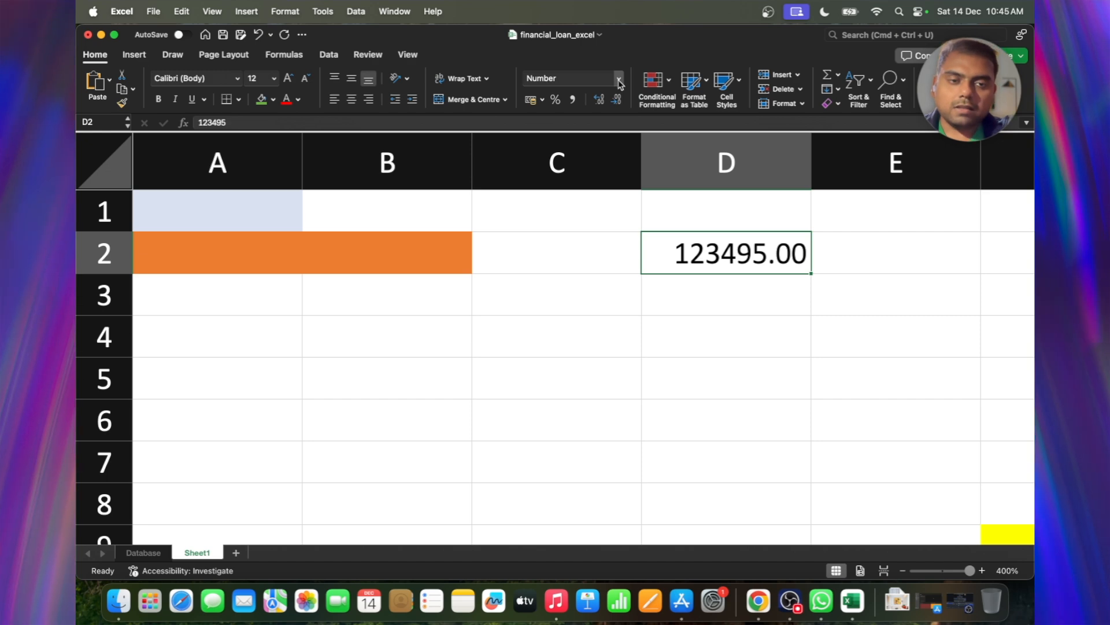
left_click(619, 79)
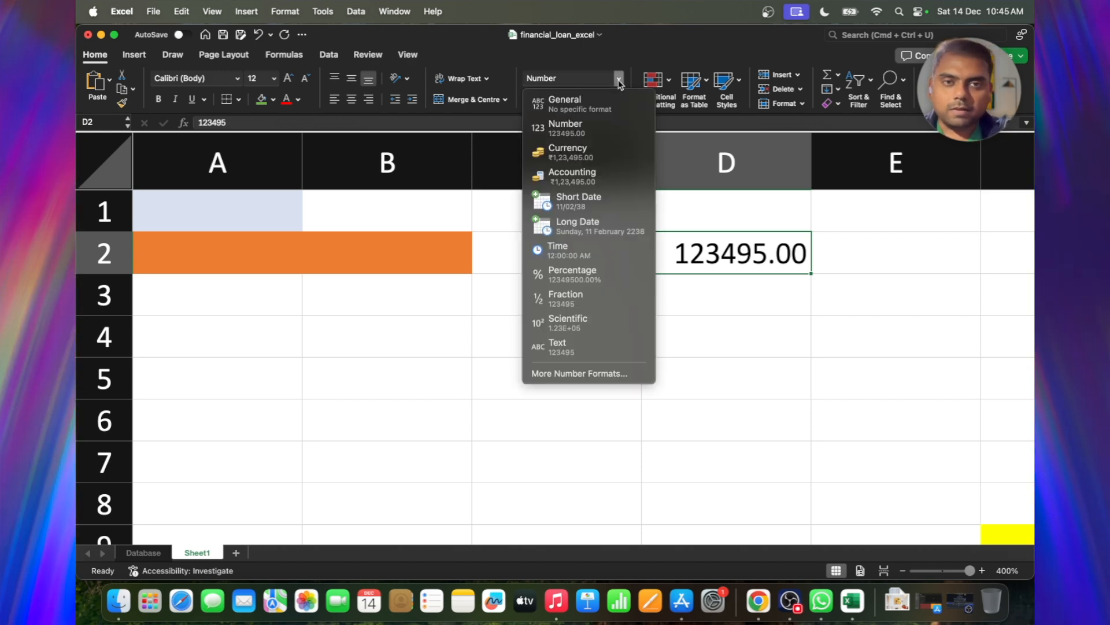
left_click(602, 152)
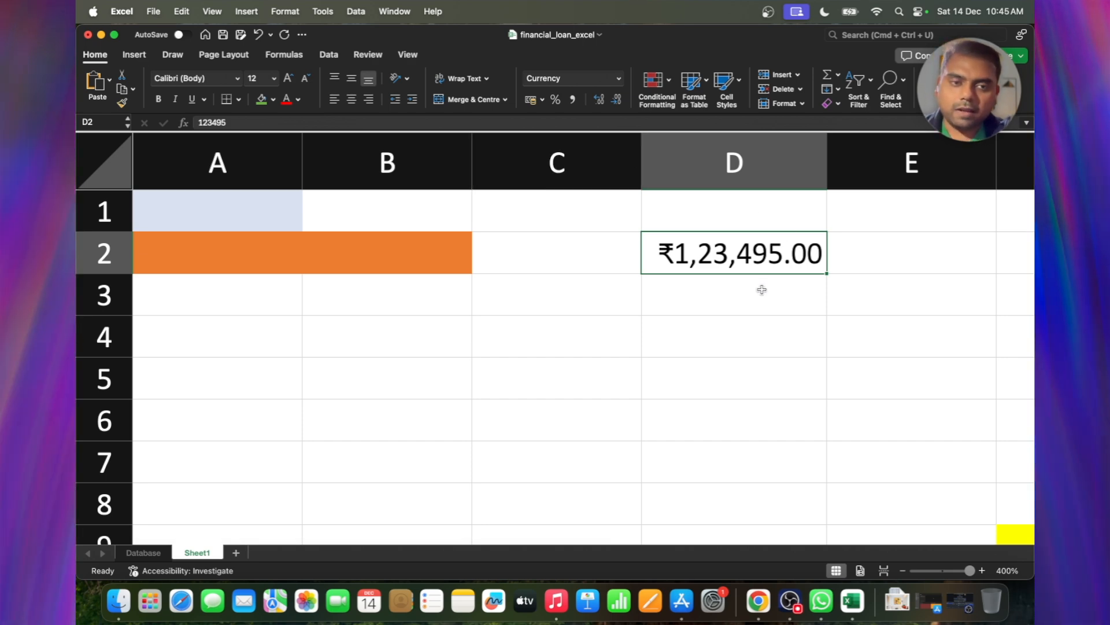
double_click(674, 249)
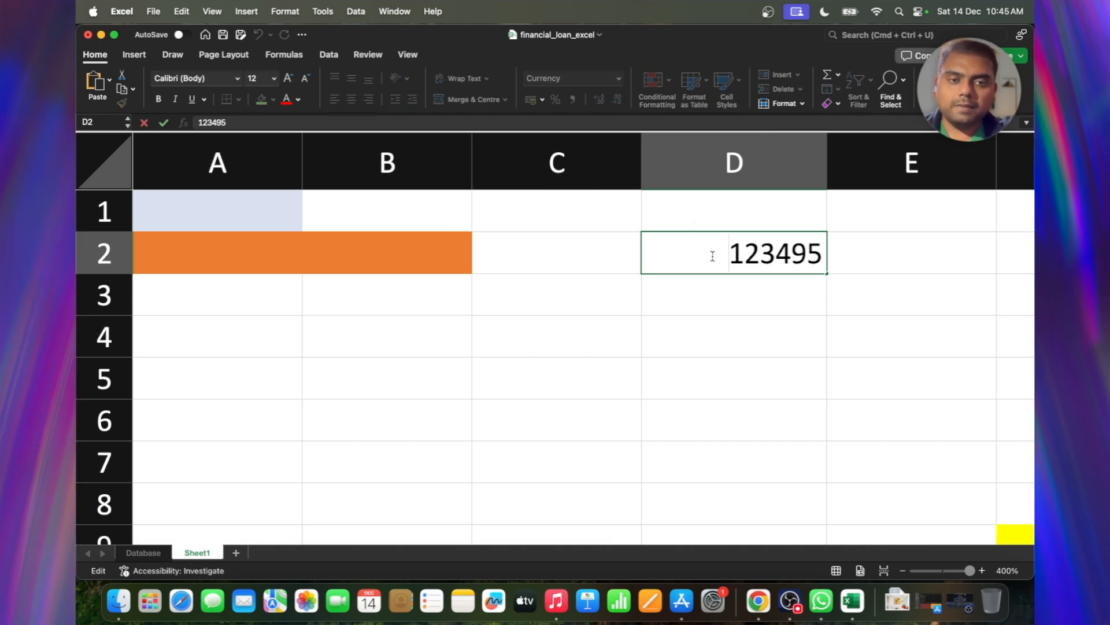
key("Escape")
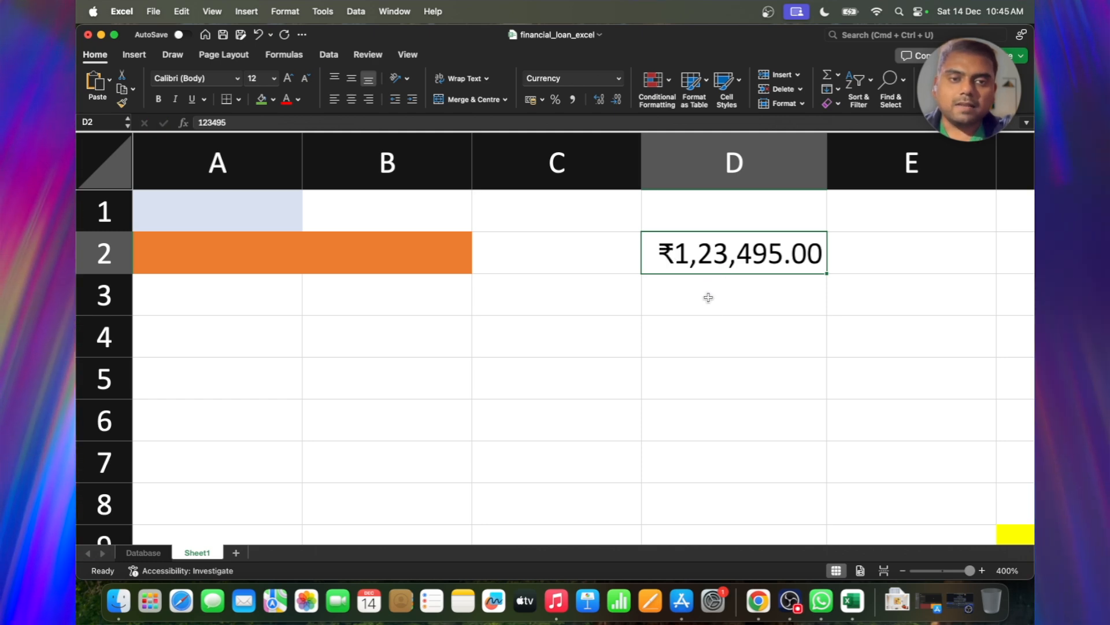
Step: Change cell D2 to the Accounting format and inspect its underlying value without editing it
left_click(709, 294)
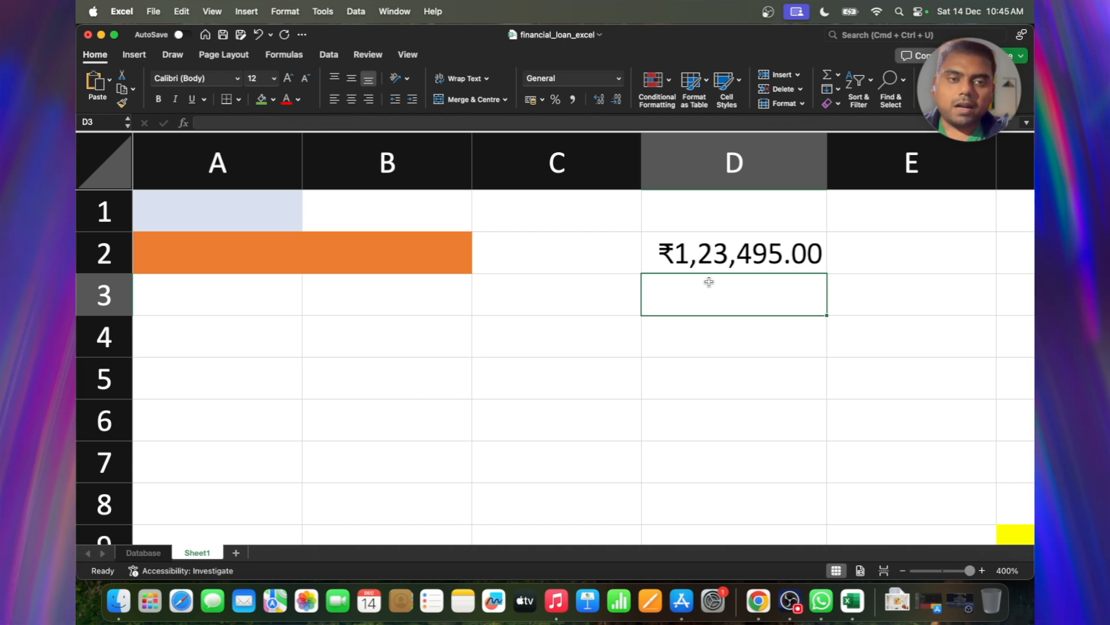
left_click(738, 259)
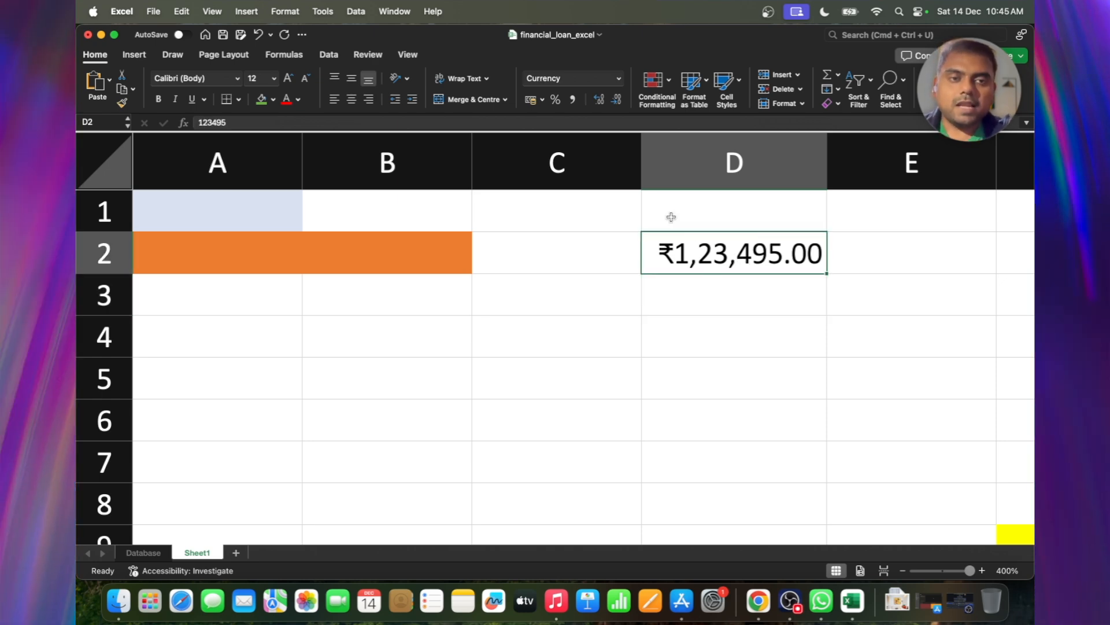
left_click(619, 78)
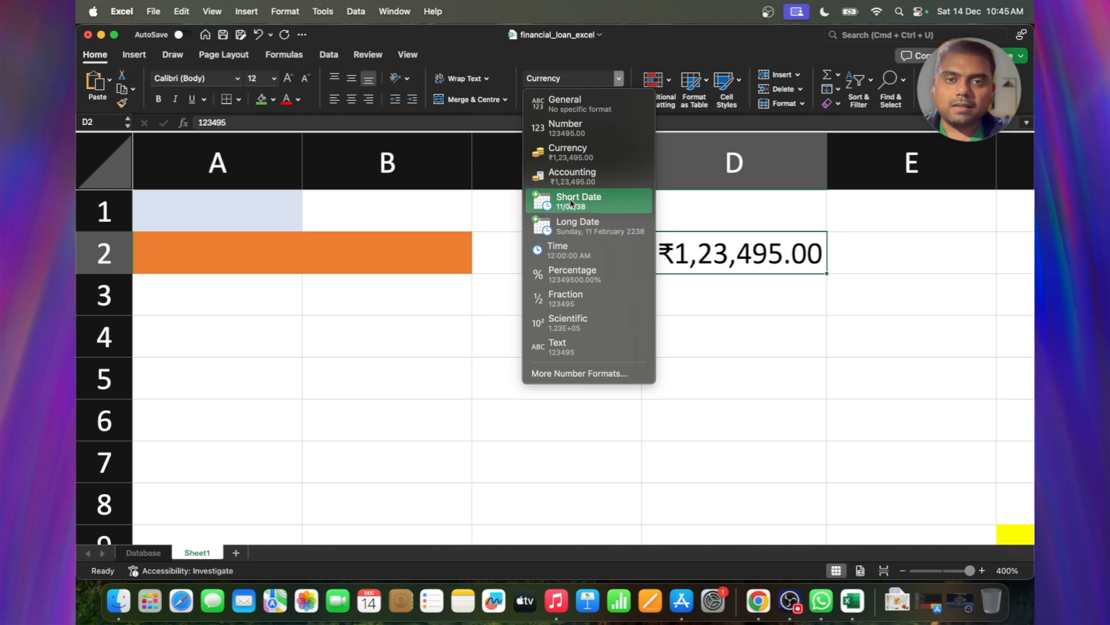
left_click(578, 177)
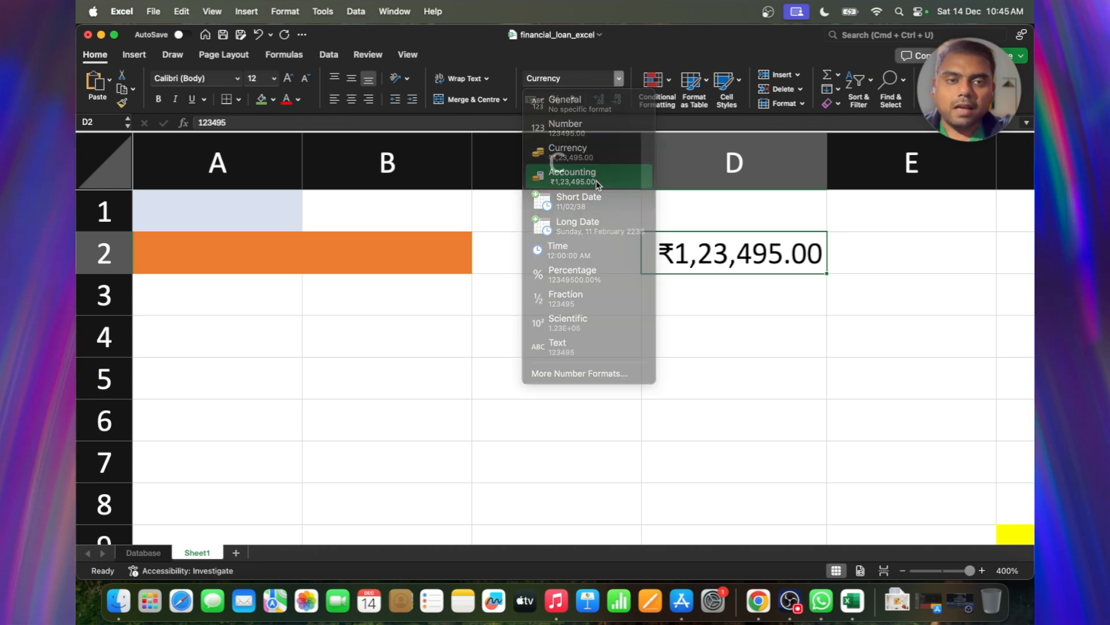
left_click(662, 292)
double_click(664, 248)
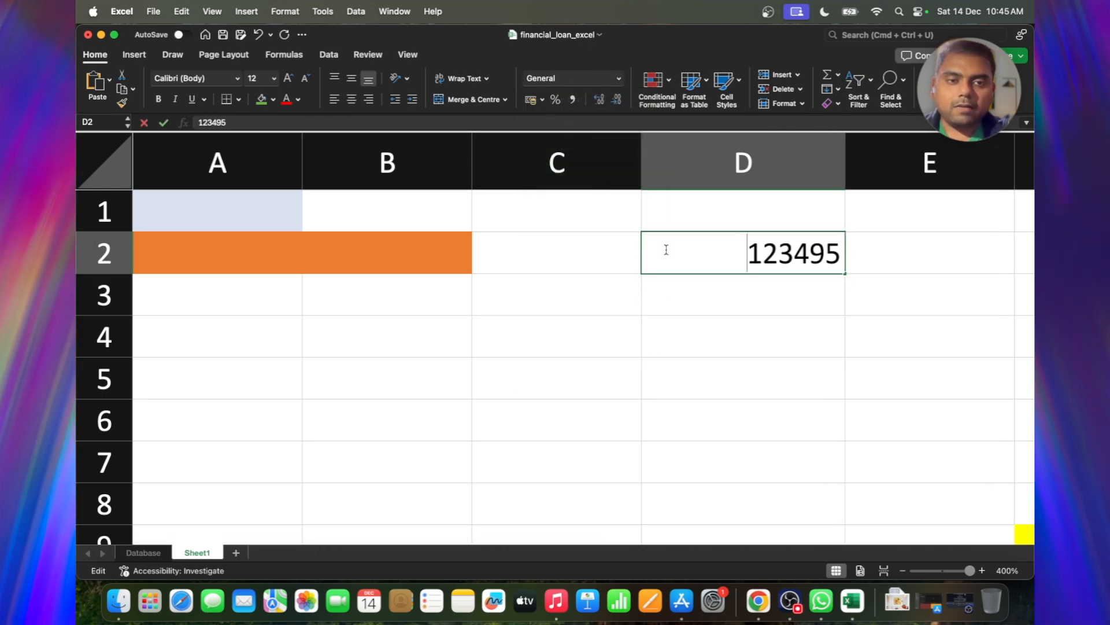
key("Escape")
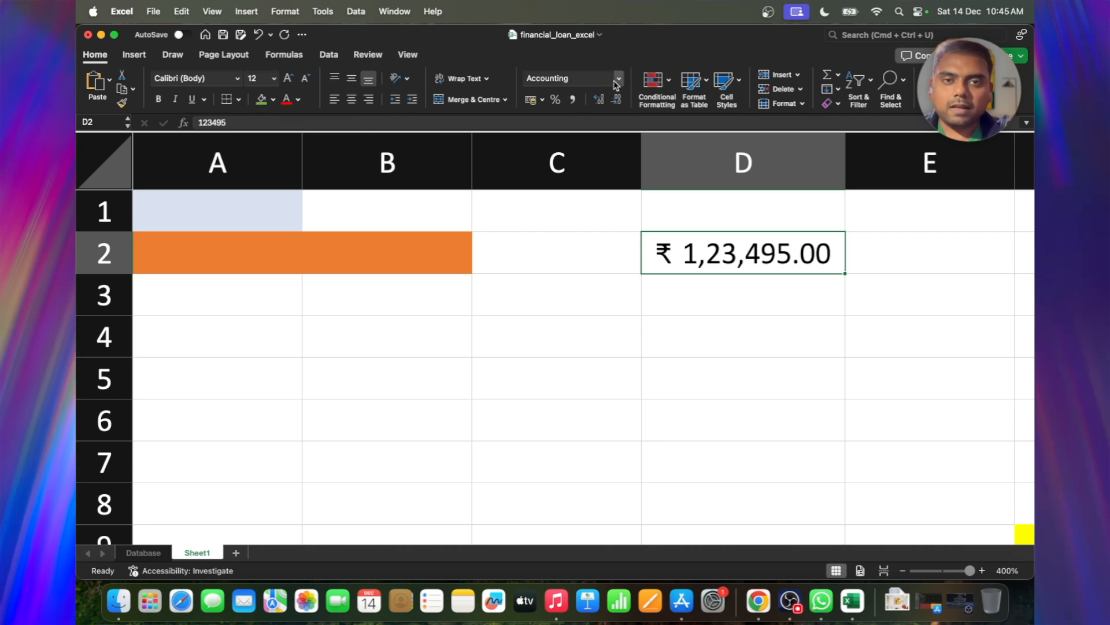
Step: Switch cell D2 to Currency and back to Accounting to compare how the two formats place the rupee symbol
left_click(618, 78)
left_click(585, 152)
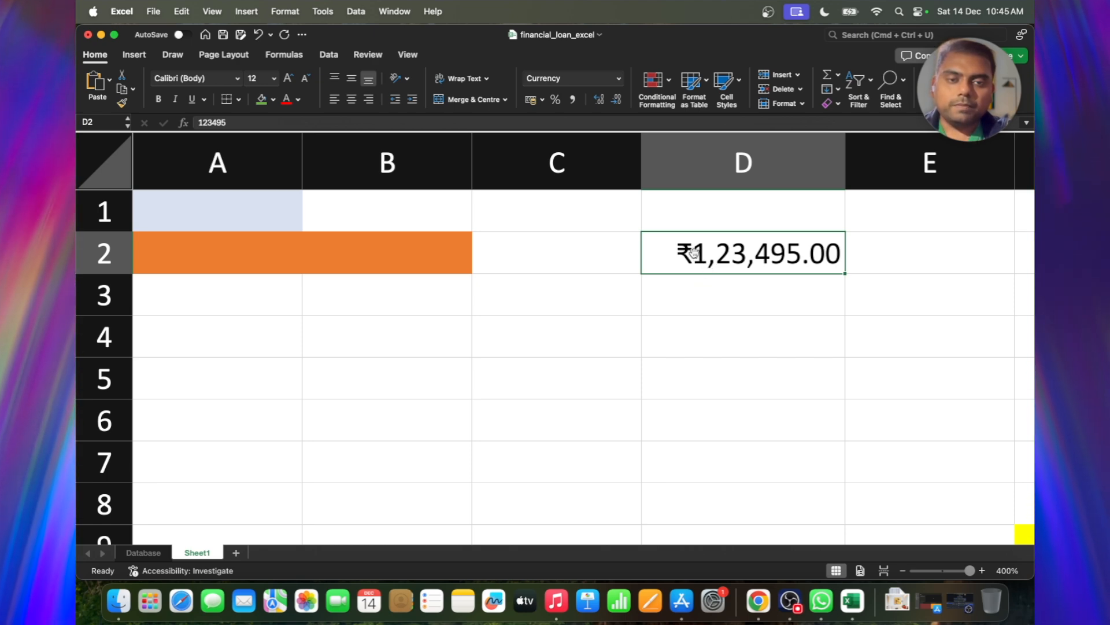
left_click(618, 77)
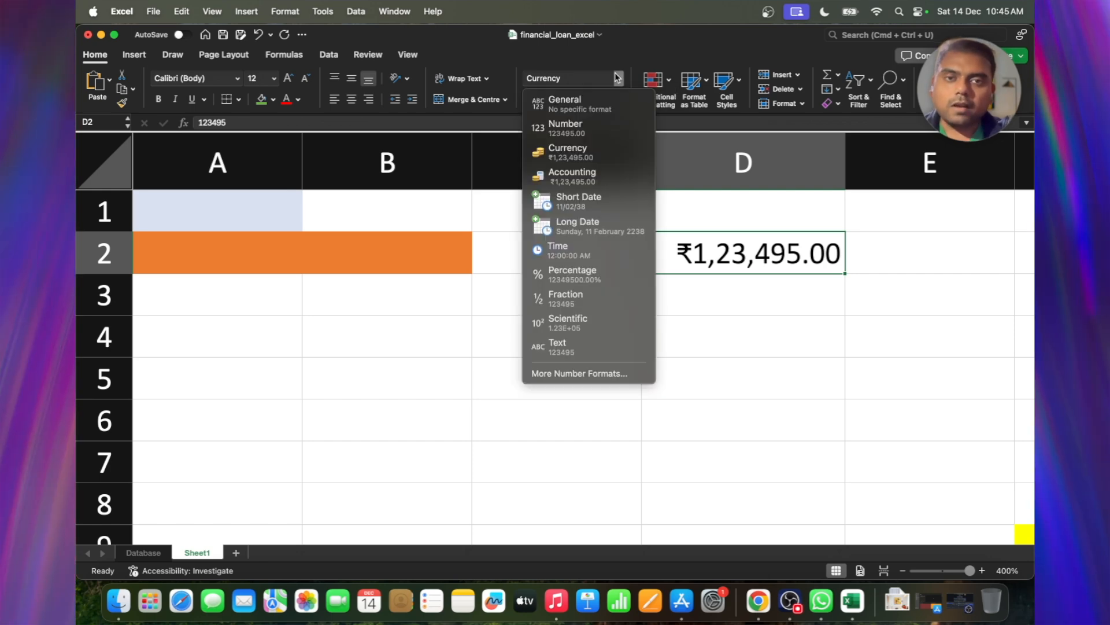
left_click(601, 173)
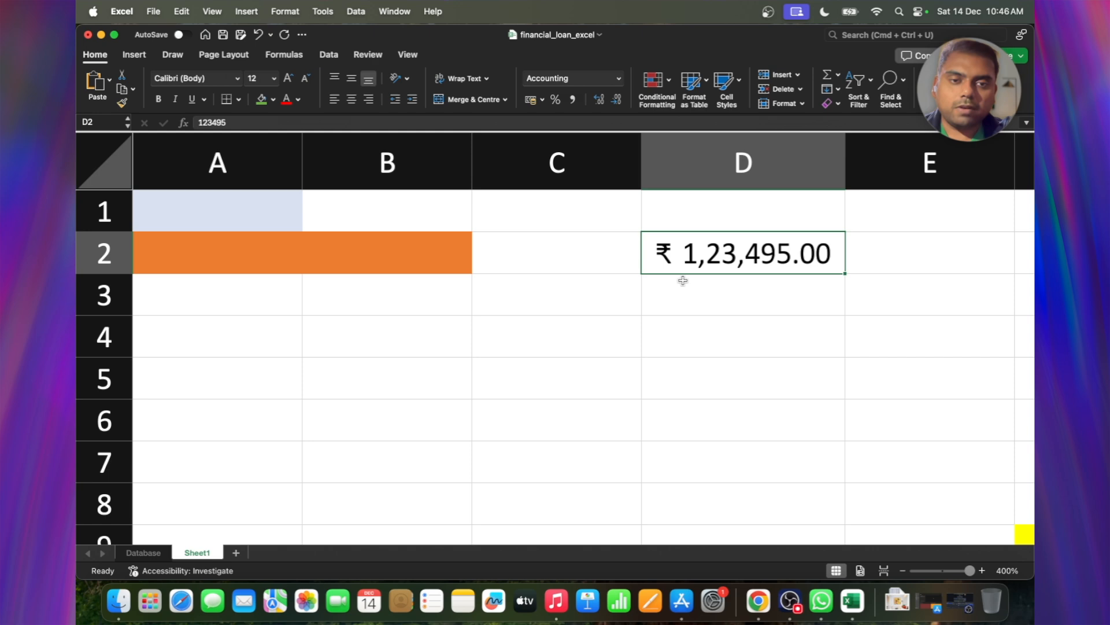
Step: Try the Short Date format on cell D2 and undo that format change
left_click(619, 79)
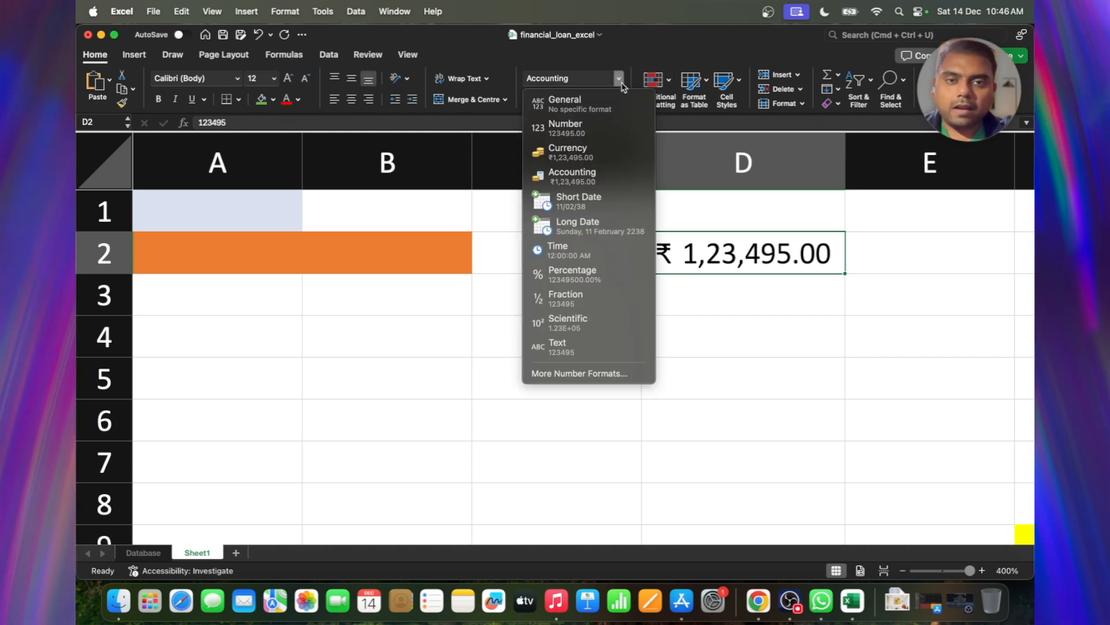
left_click(632, 203)
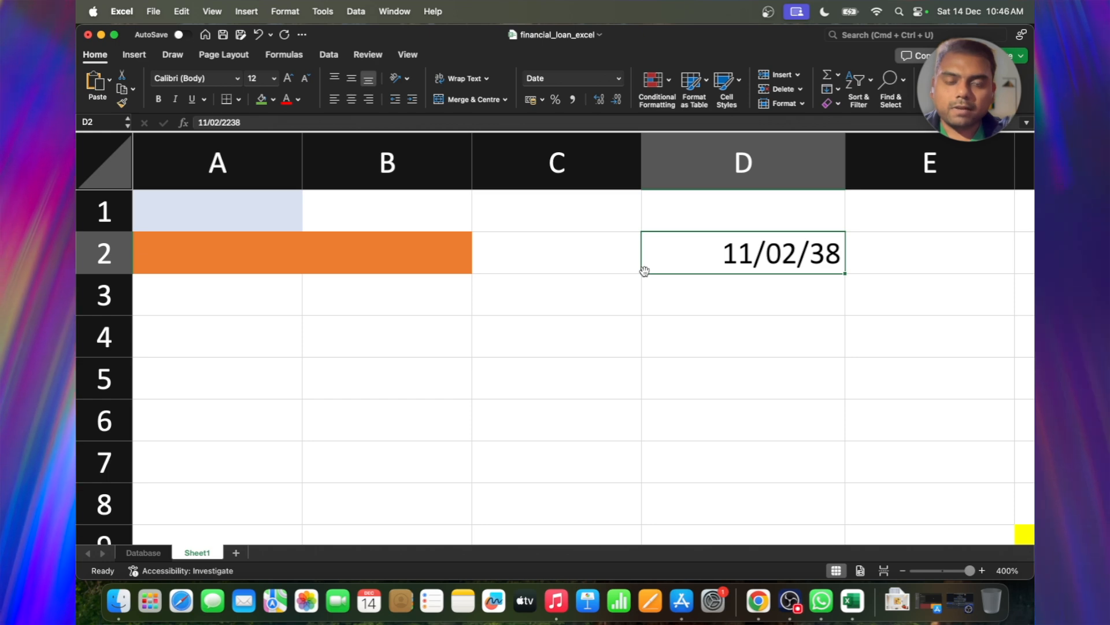
left_click(650, 304)
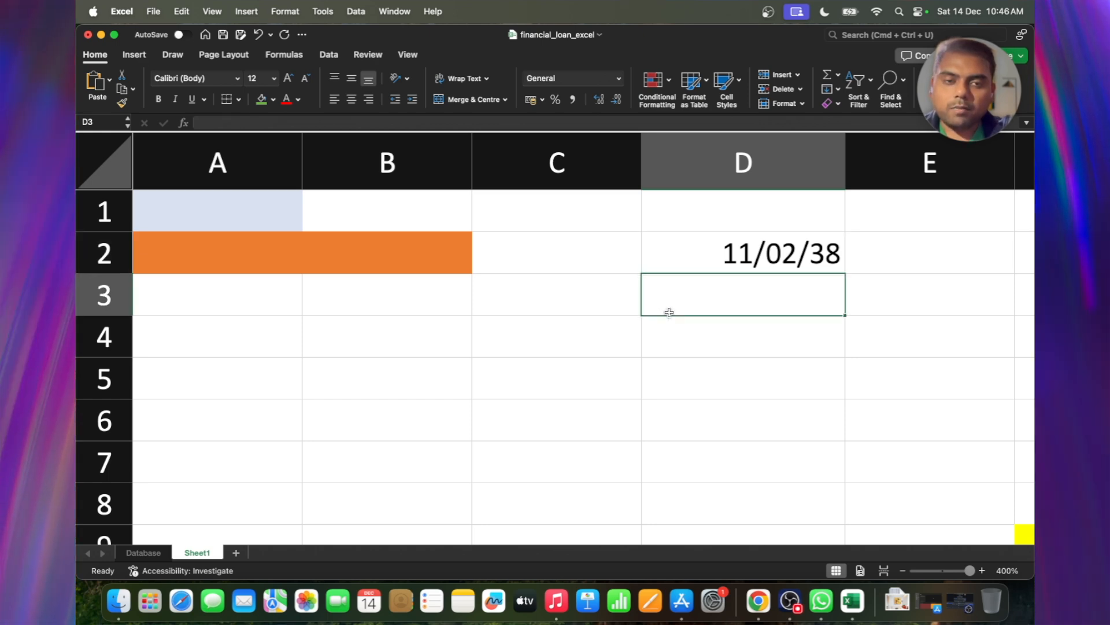
key("super+z")
left_click(685, 298)
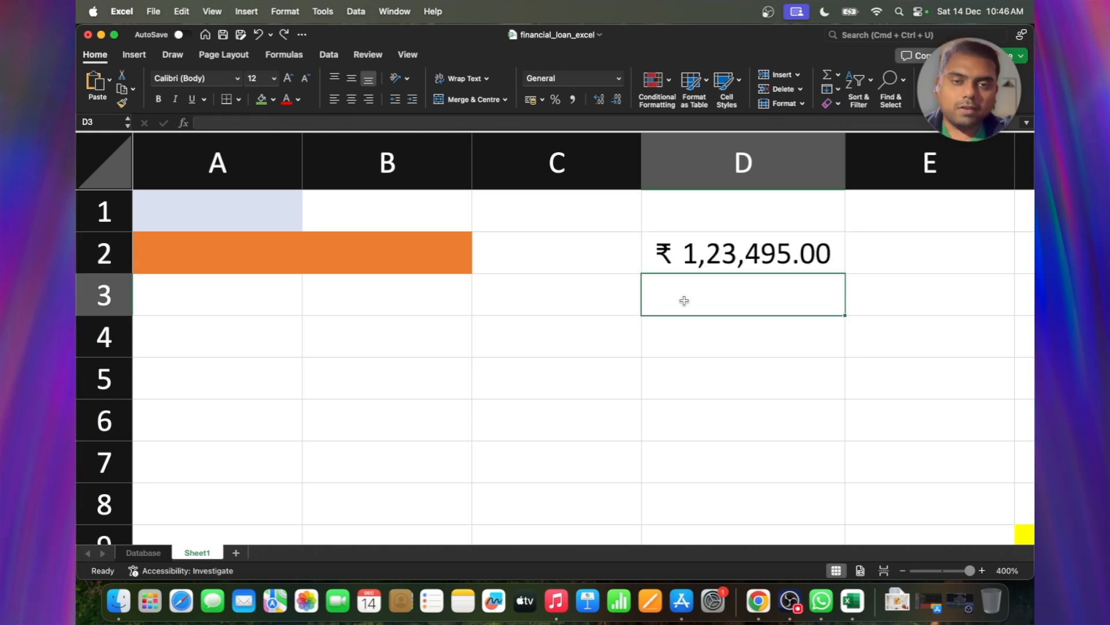
left_click(723, 234)
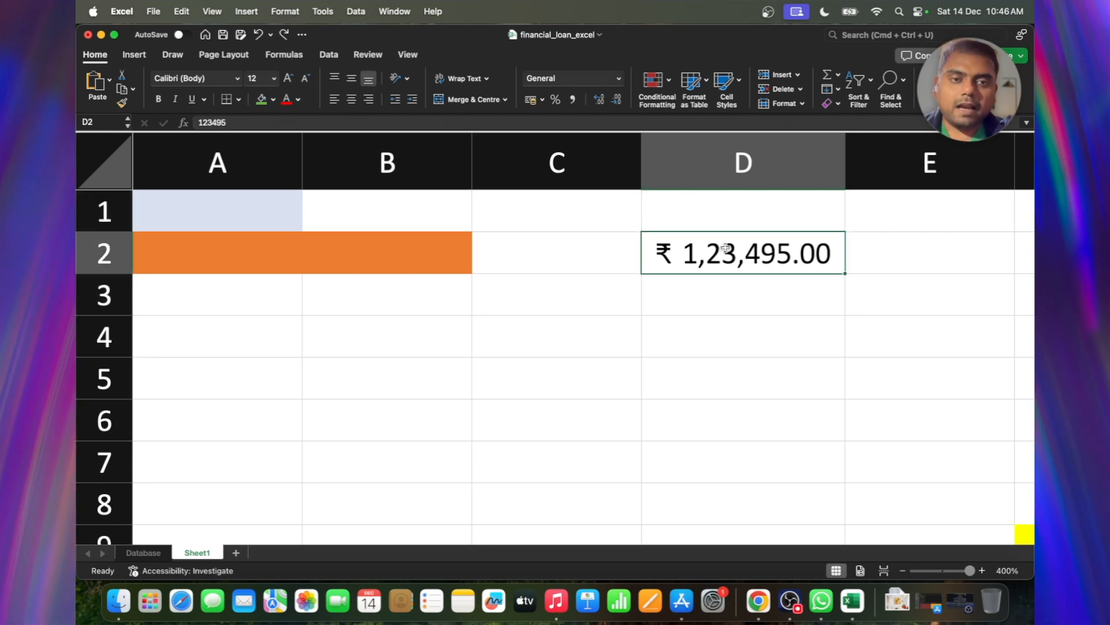
left_click(681, 288)
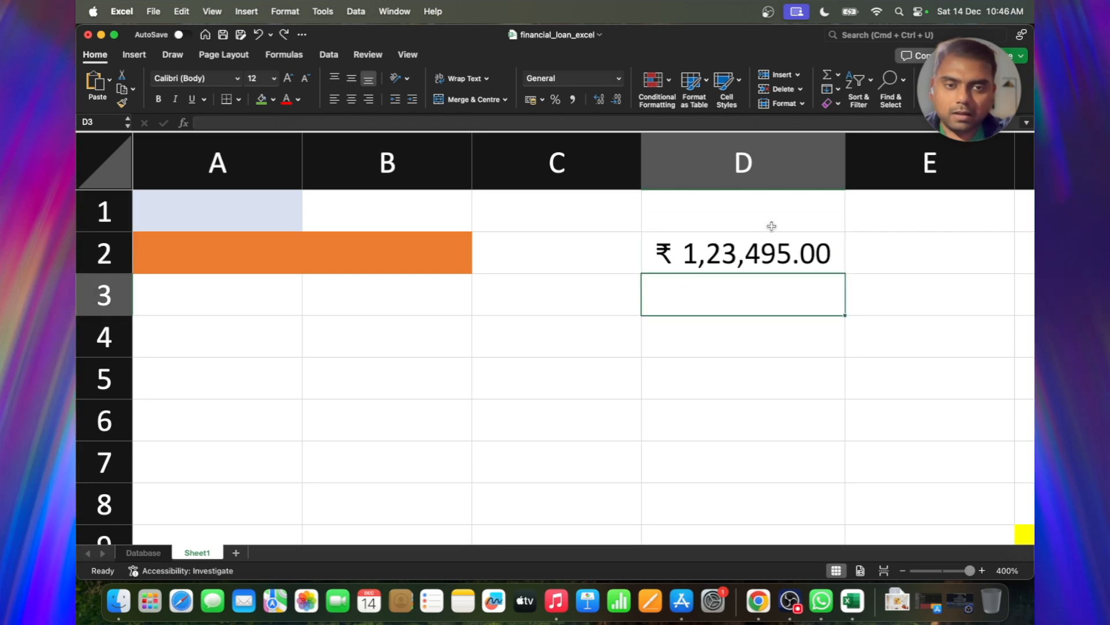
Step: Enter the text "0 and 1" in cell C3 and clear the cell again
left_click(552, 311)
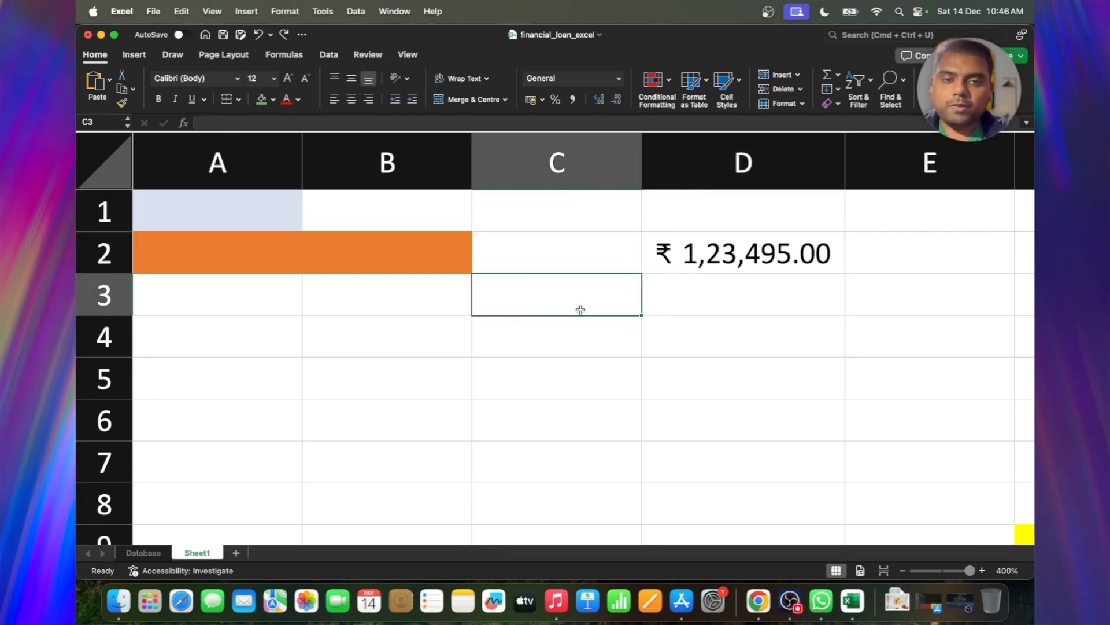
type("0 and 1")
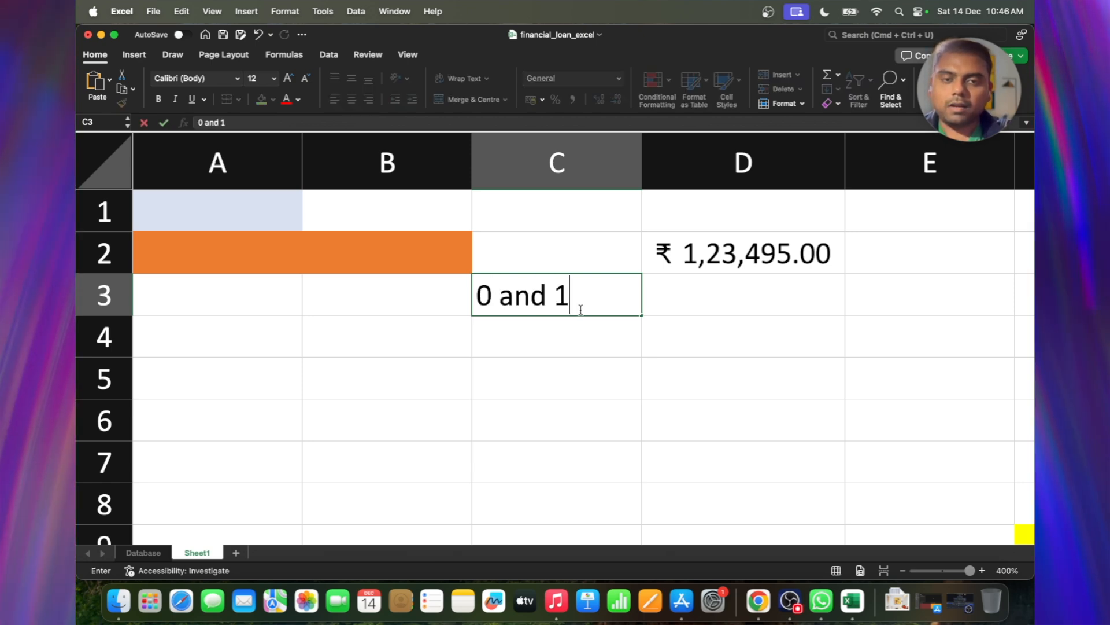
key("Return")
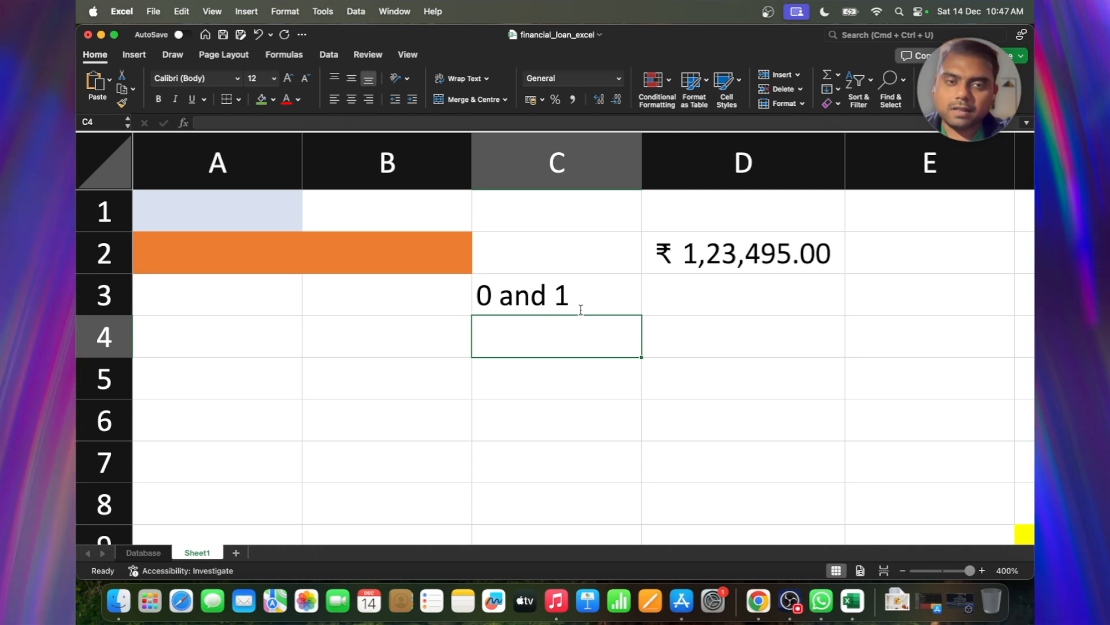
left_click(589, 301)
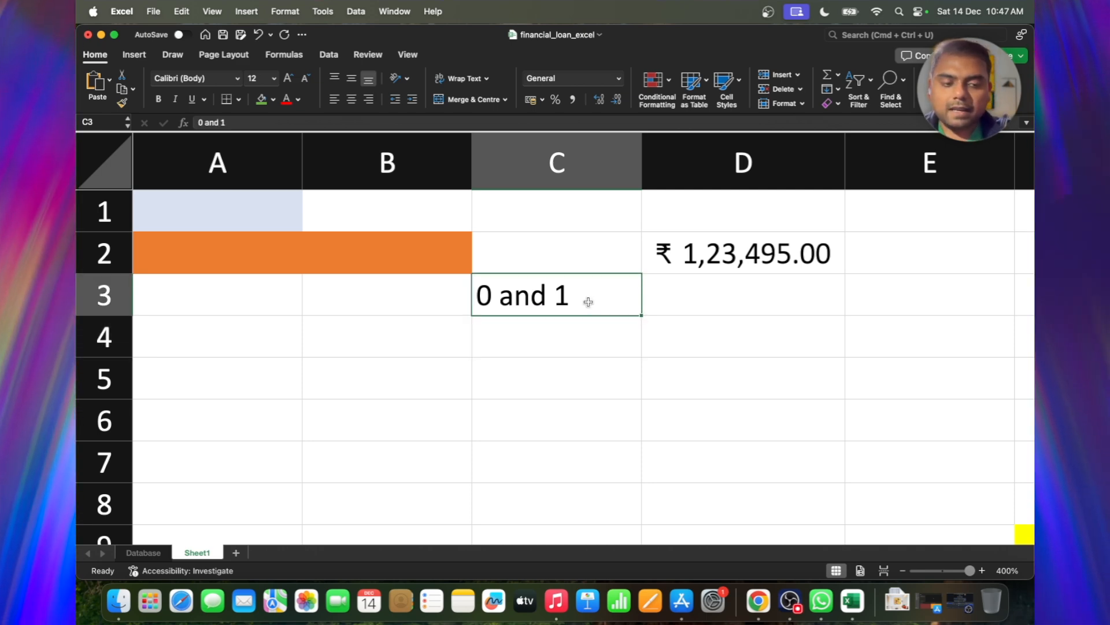
key("Delete")
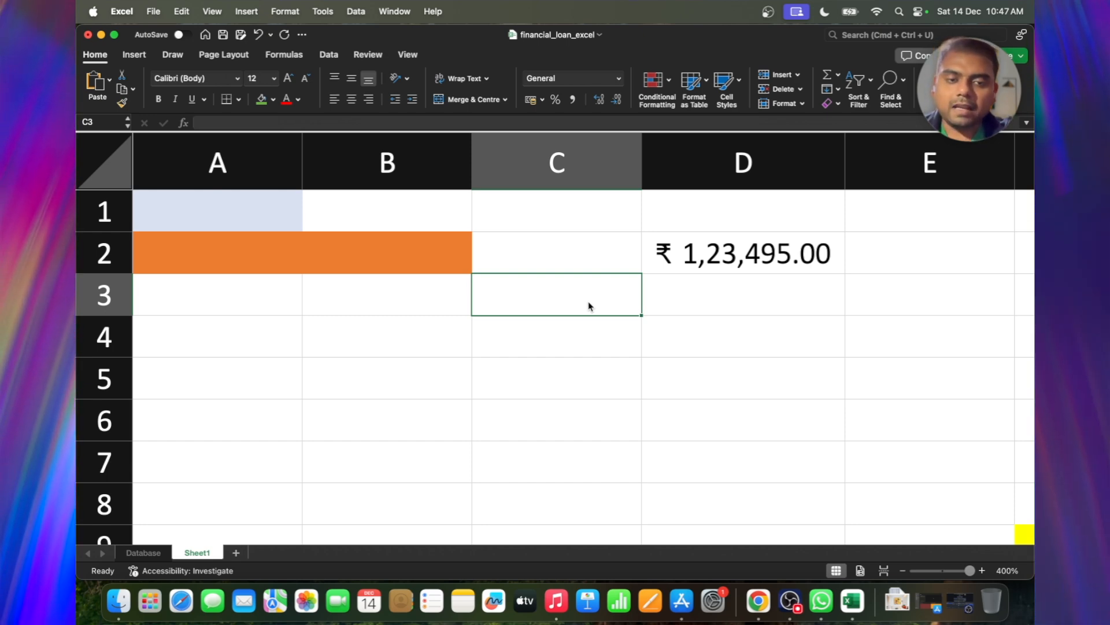
type("01")
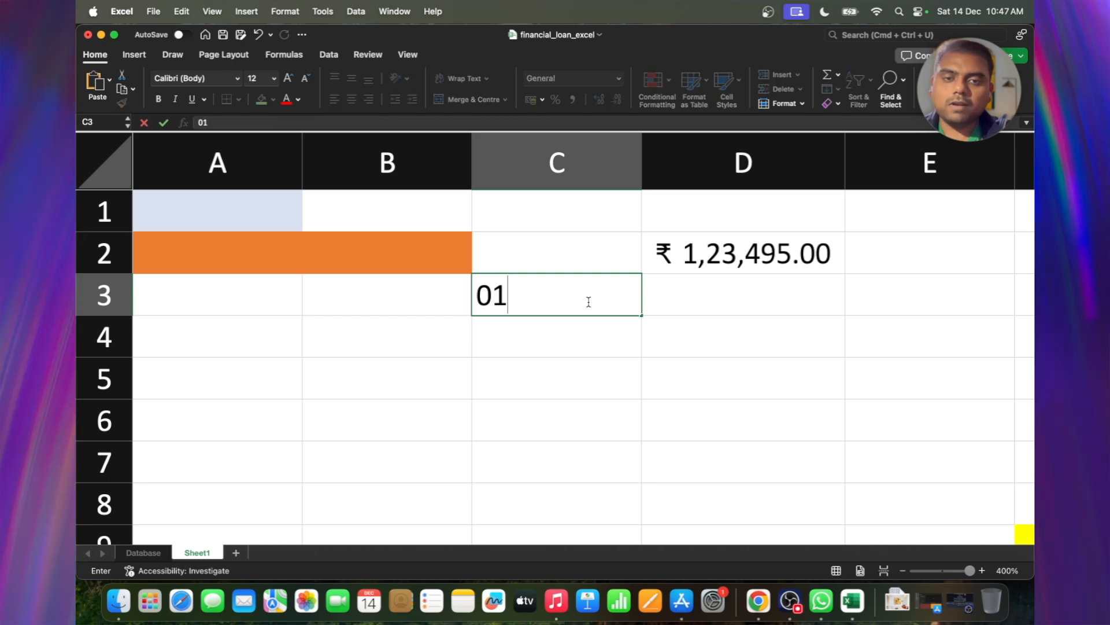
key("BackSpace")
key("Escape")
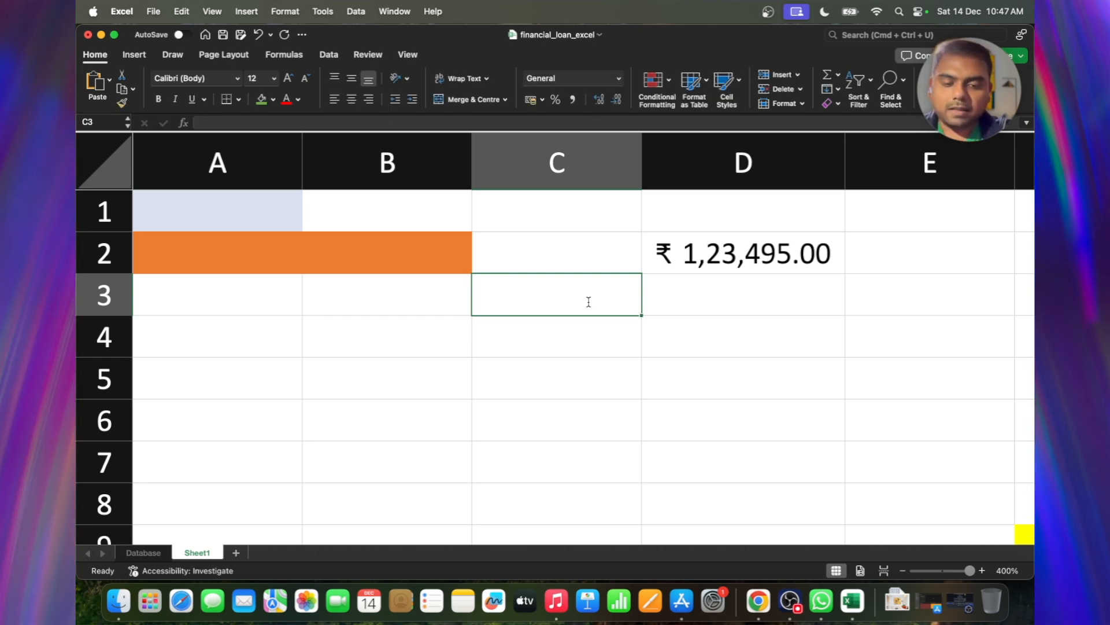
Step: Enter the formula =TODAY() in cell C3 to insert the current date
type("=tod")
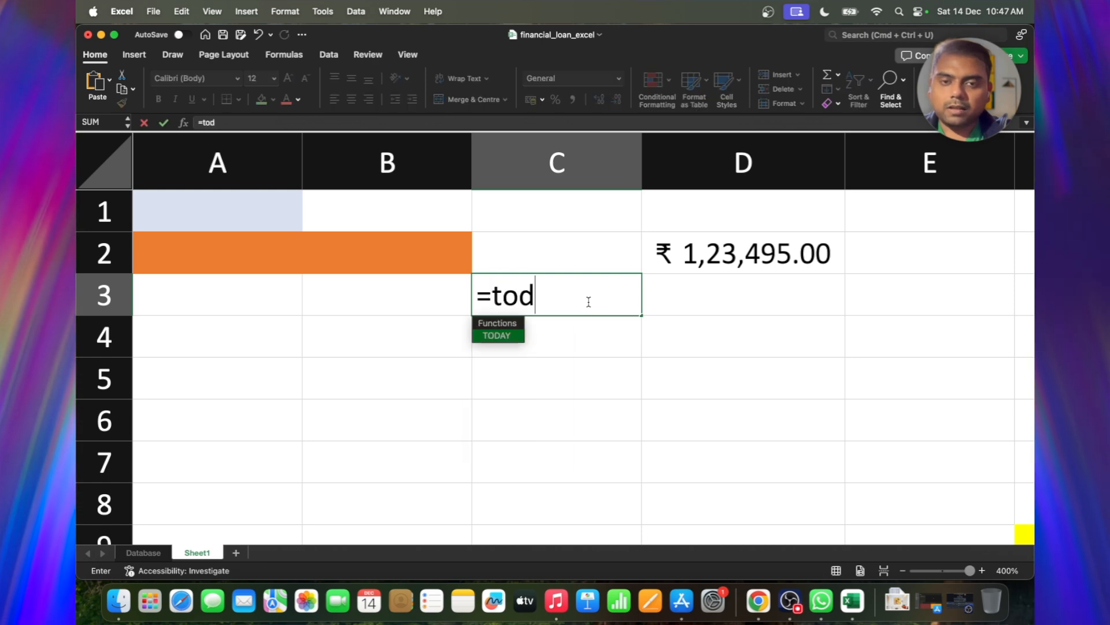
key("Tab")
type(")")
key("Return")
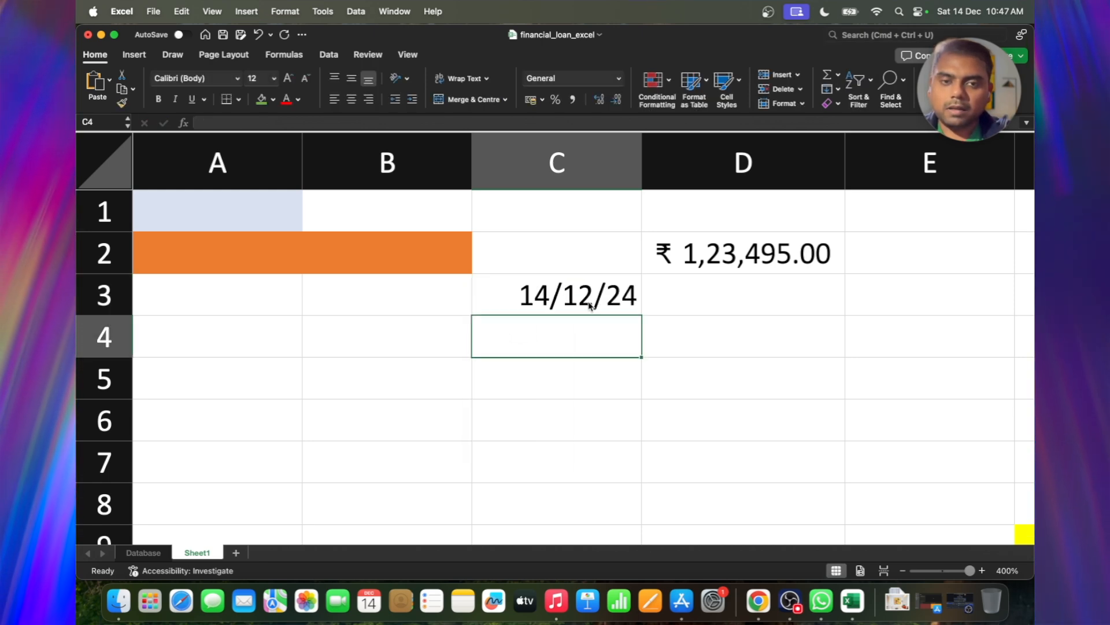
key("Up")
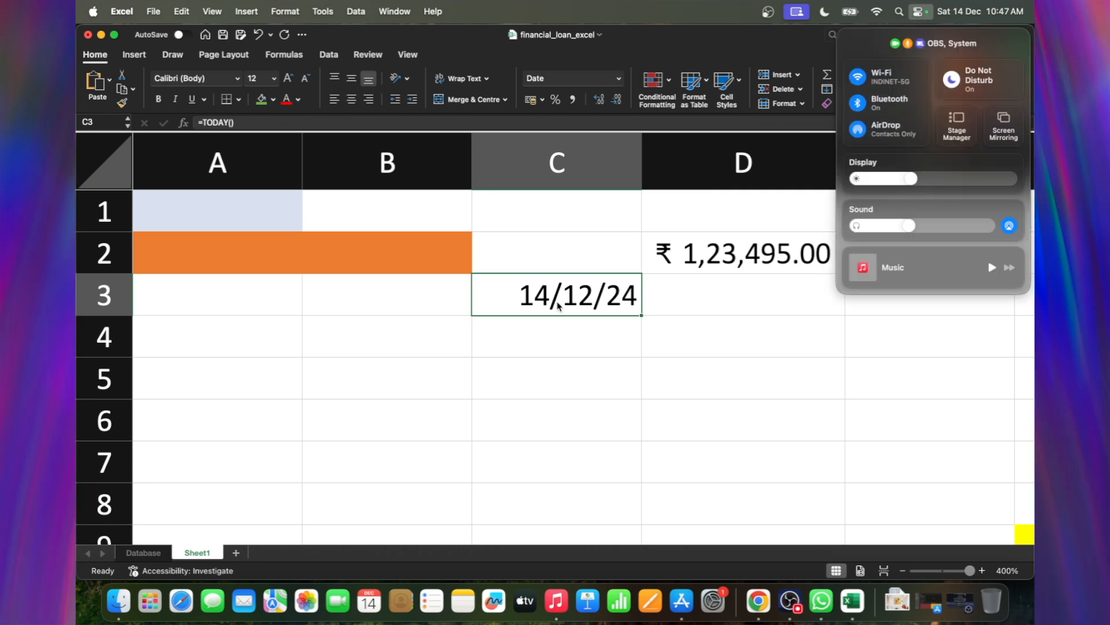
key("super+c")
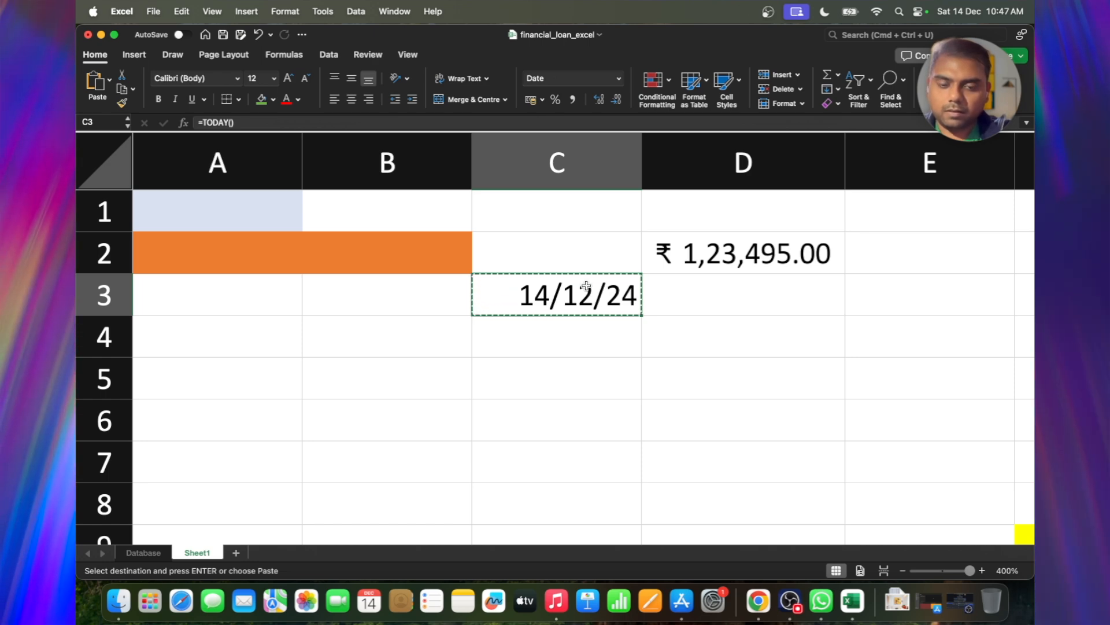
left_click(573, 328)
key("Escape")
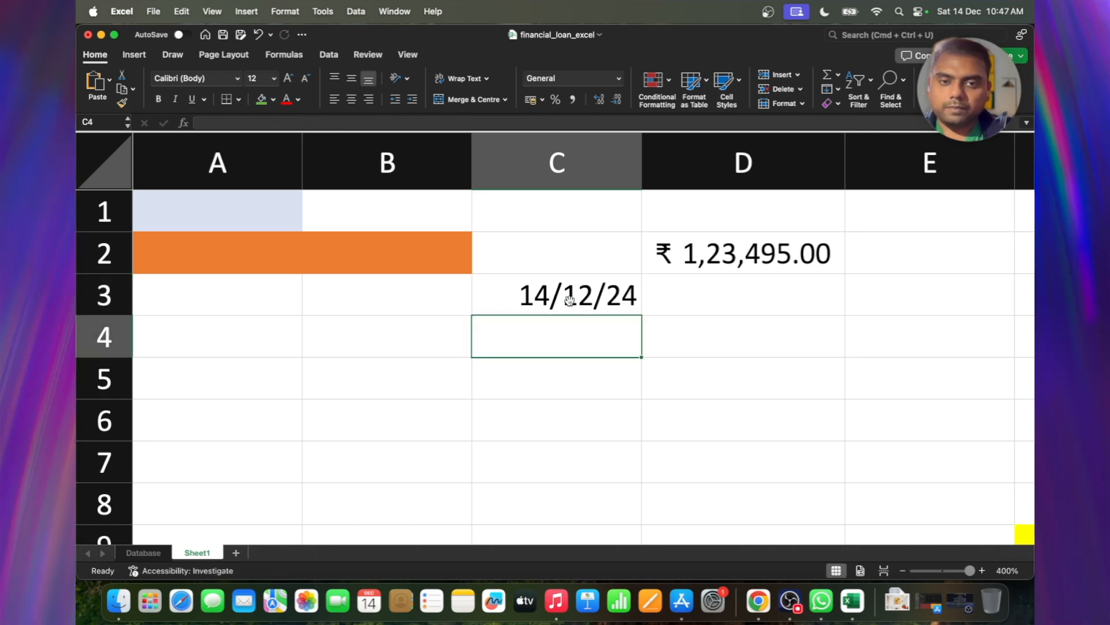
Step: Format the date in cell C3 as Number and switch it back to Short Date
left_click(581, 301)
left_click(619, 78)
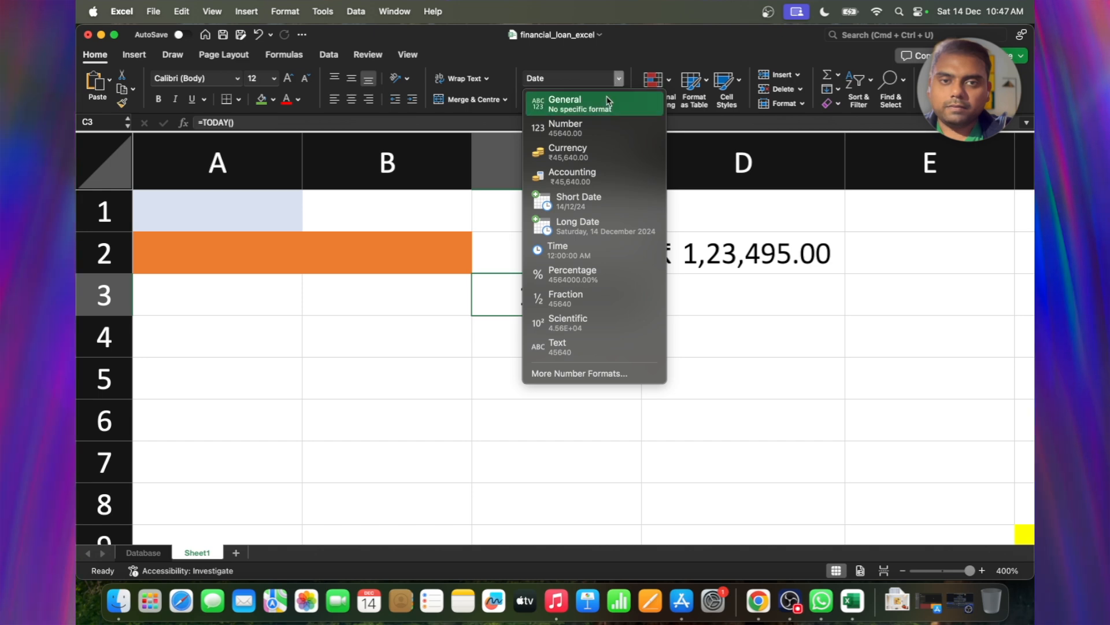
left_click(618, 128)
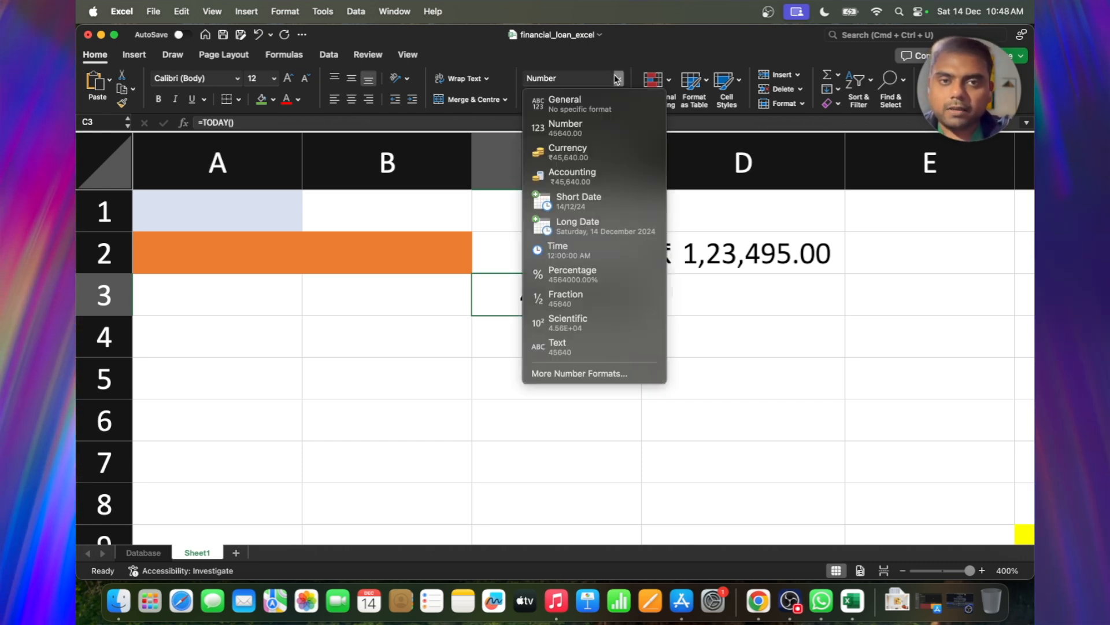
left_click(619, 78)
left_click(578, 199)
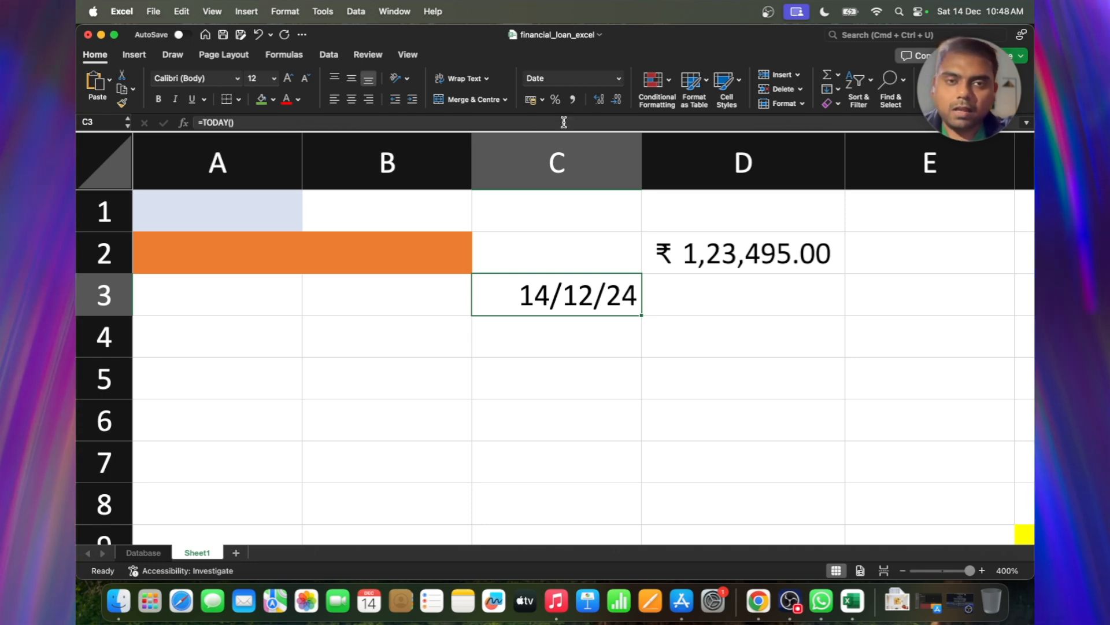
Step: Apply the Long Date format to cell C3 and switch the cell to the Time format
left_click(618, 78)
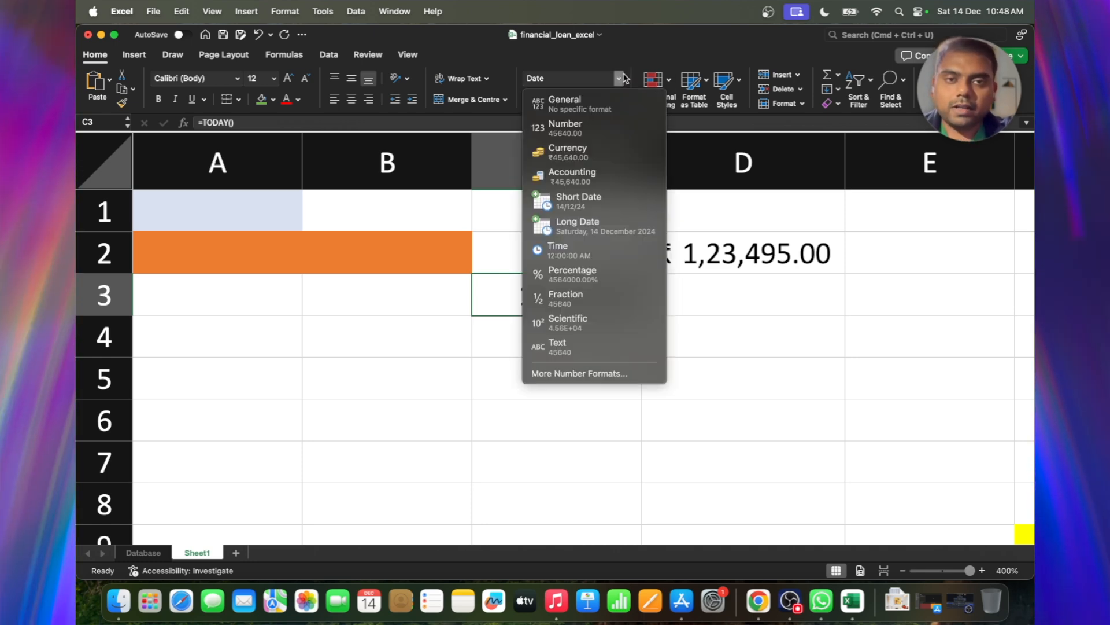
left_click(609, 223)
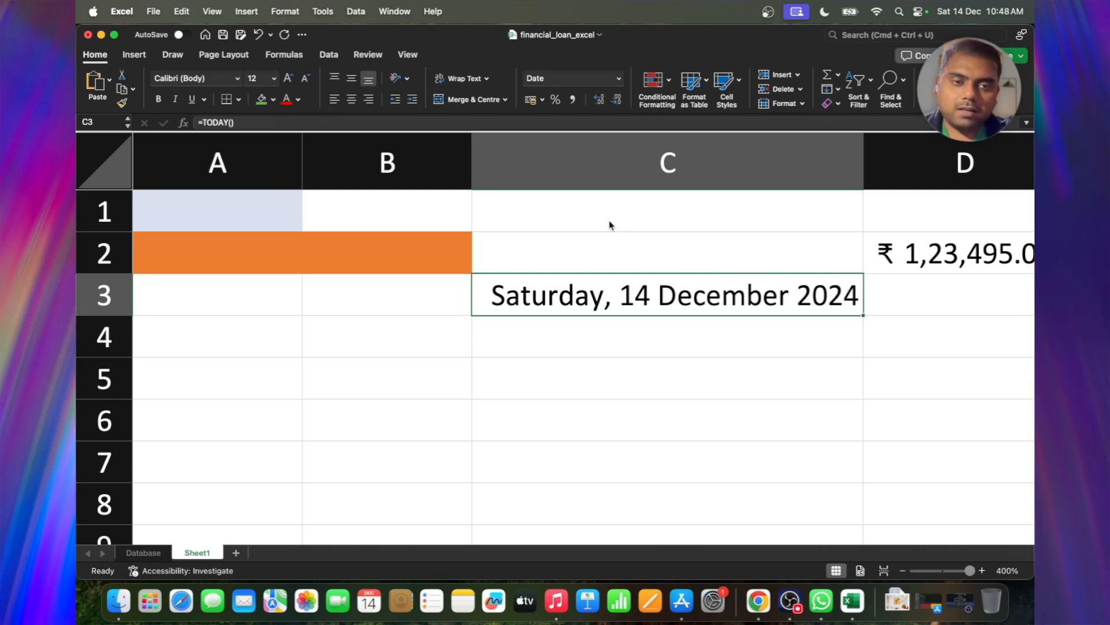
left_click(619, 79)
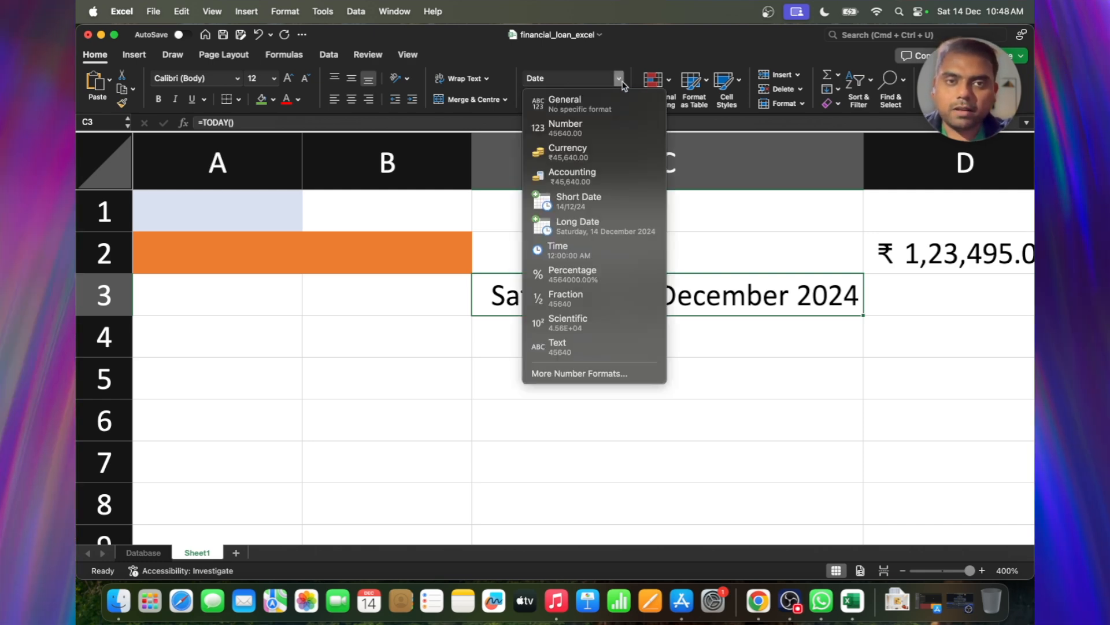
left_click(610, 244)
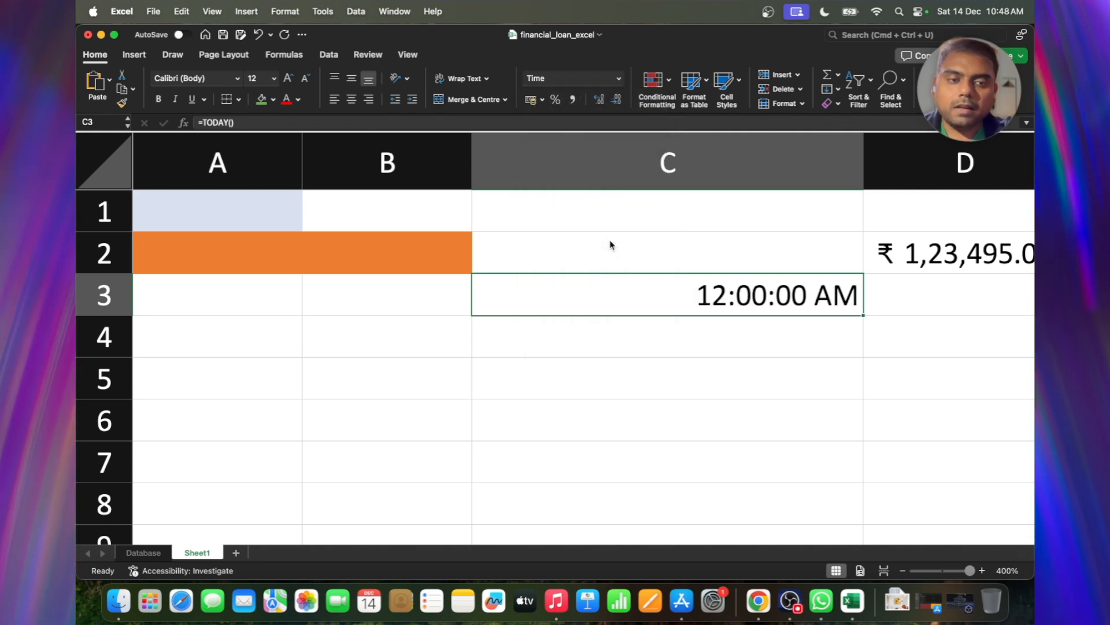
left_click(664, 344)
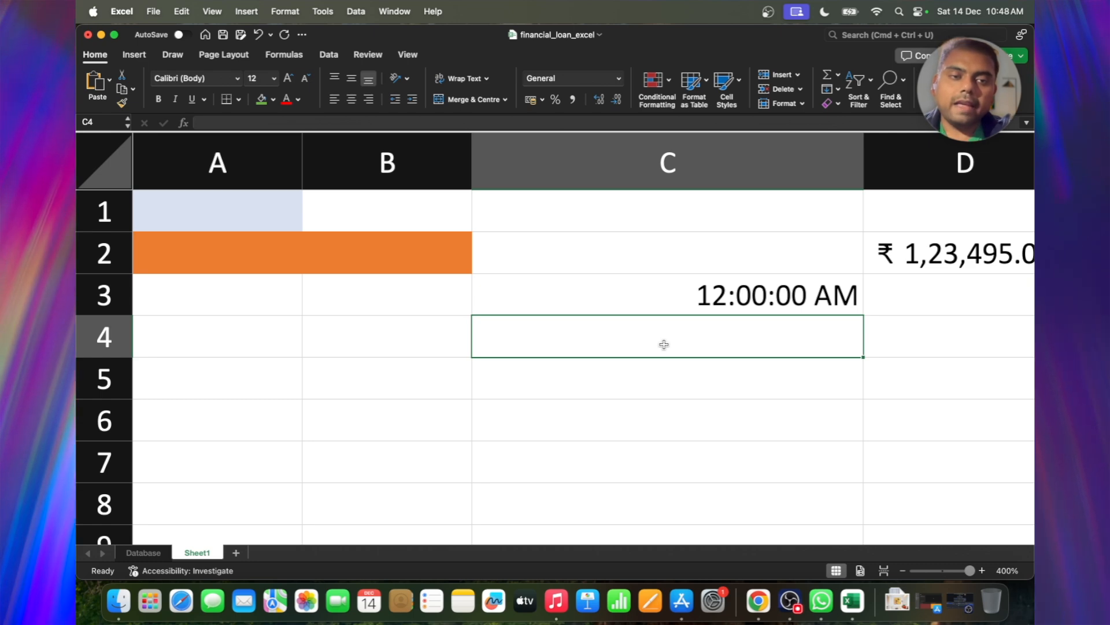
key("Up")
Step: Enter the time 13:01 in cell C4 below the formatted date
left_click(720, 344)
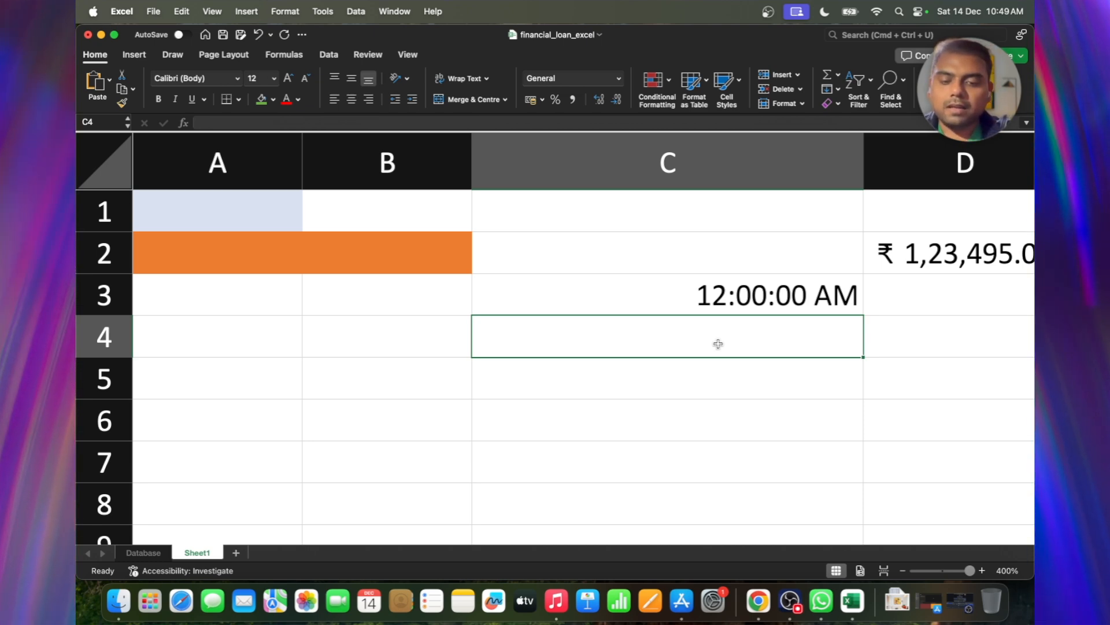
type("13:01")
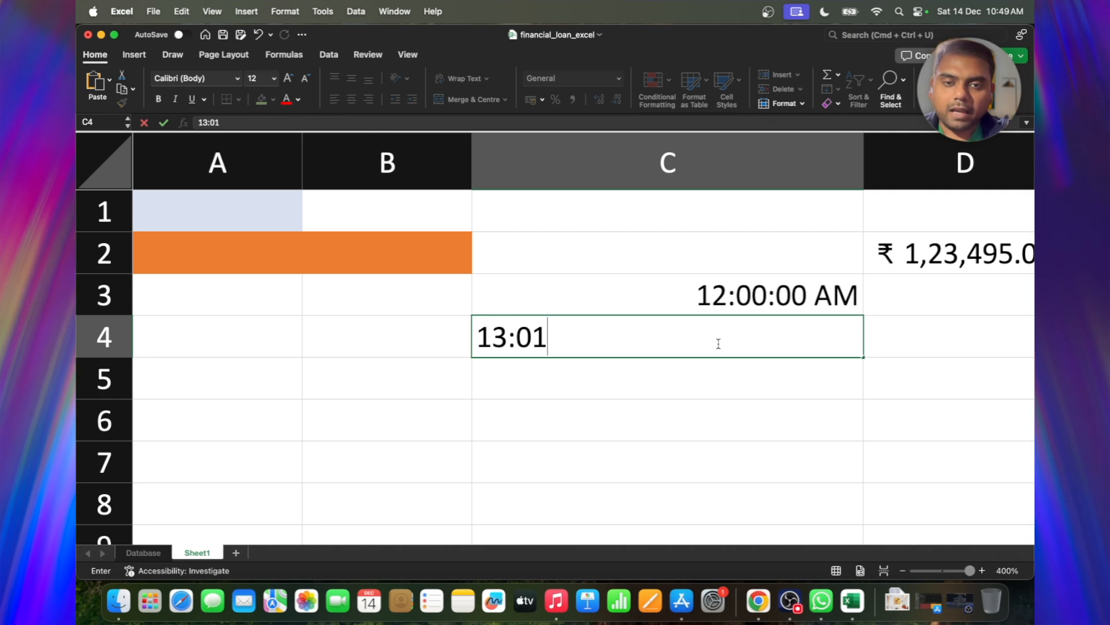
key("Return")
left_click(719, 345)
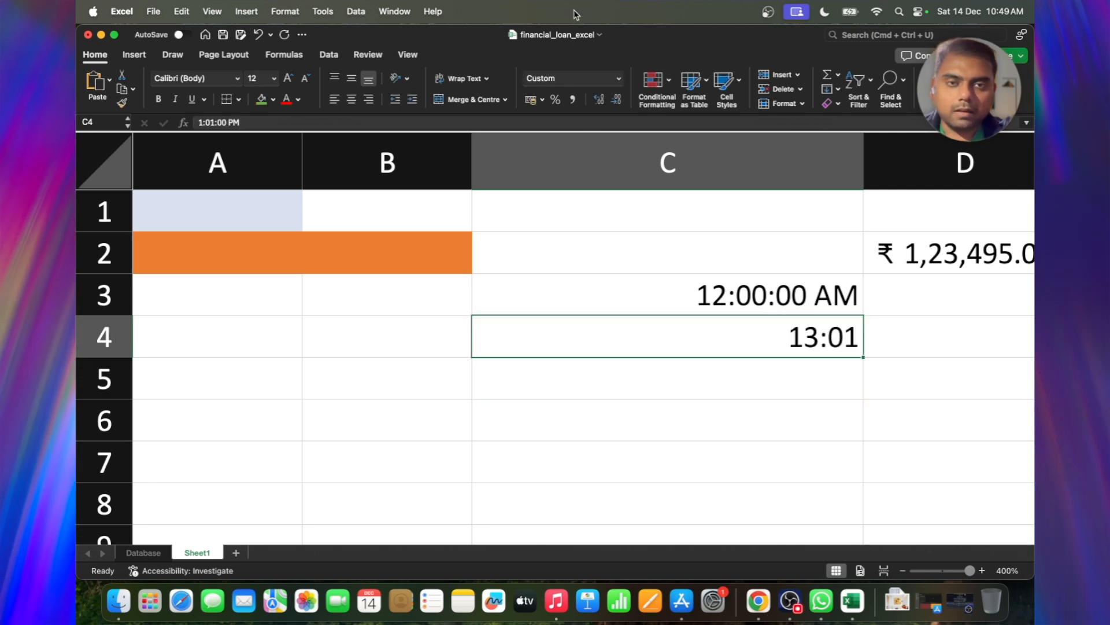
Step: Apply the Time format to cell C4, undoing and redoing it to compare both displays
left_click(619, 78)
left_click(600, 259)
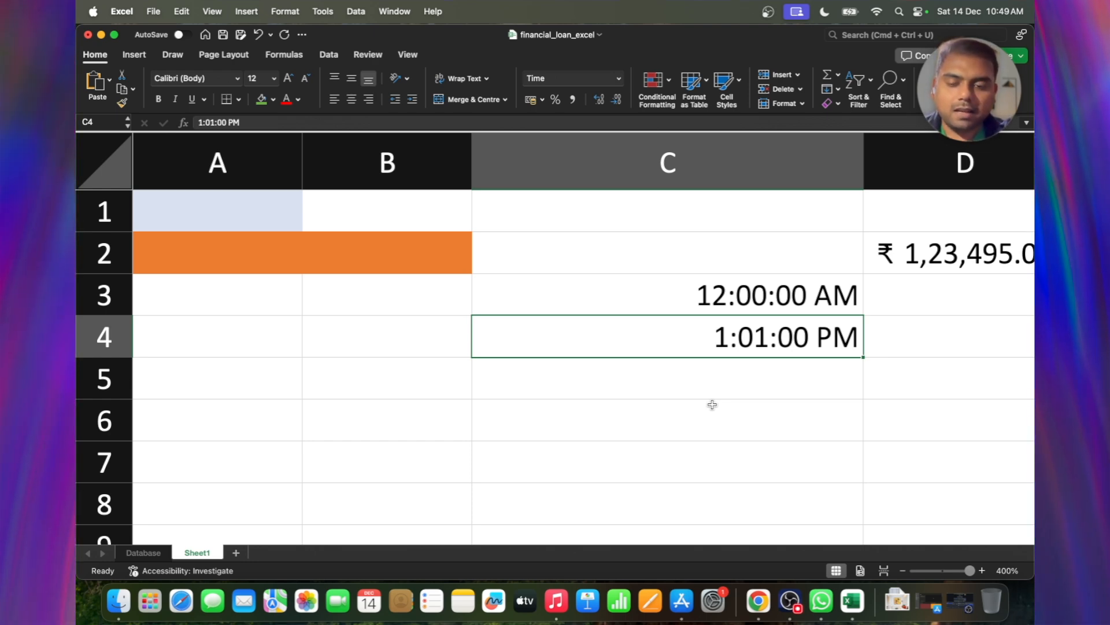
key("super+z")
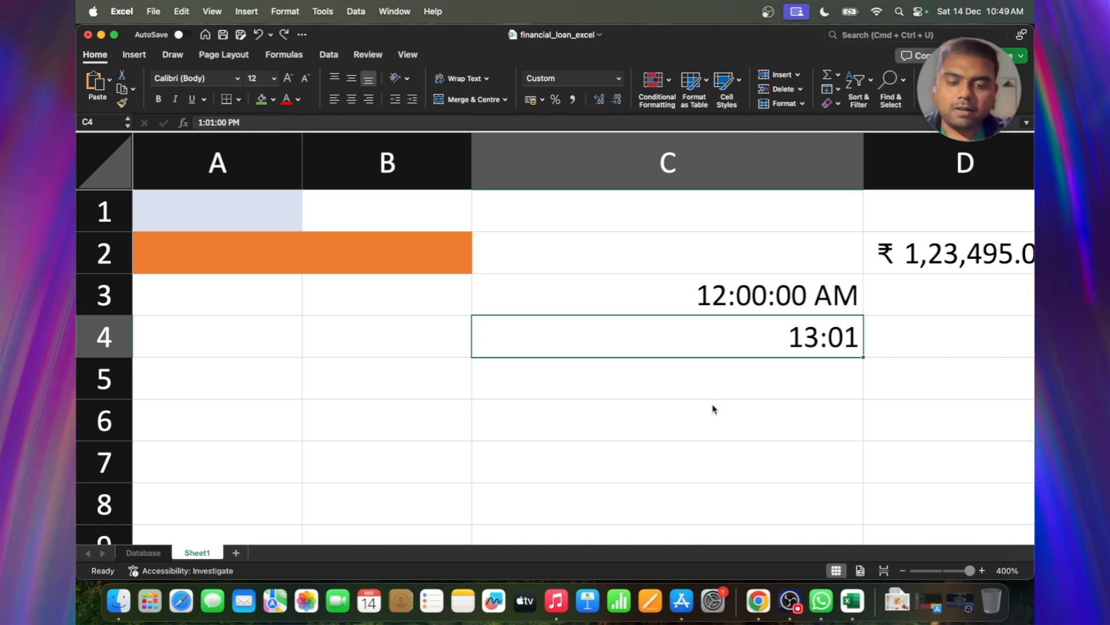
key("super+y")
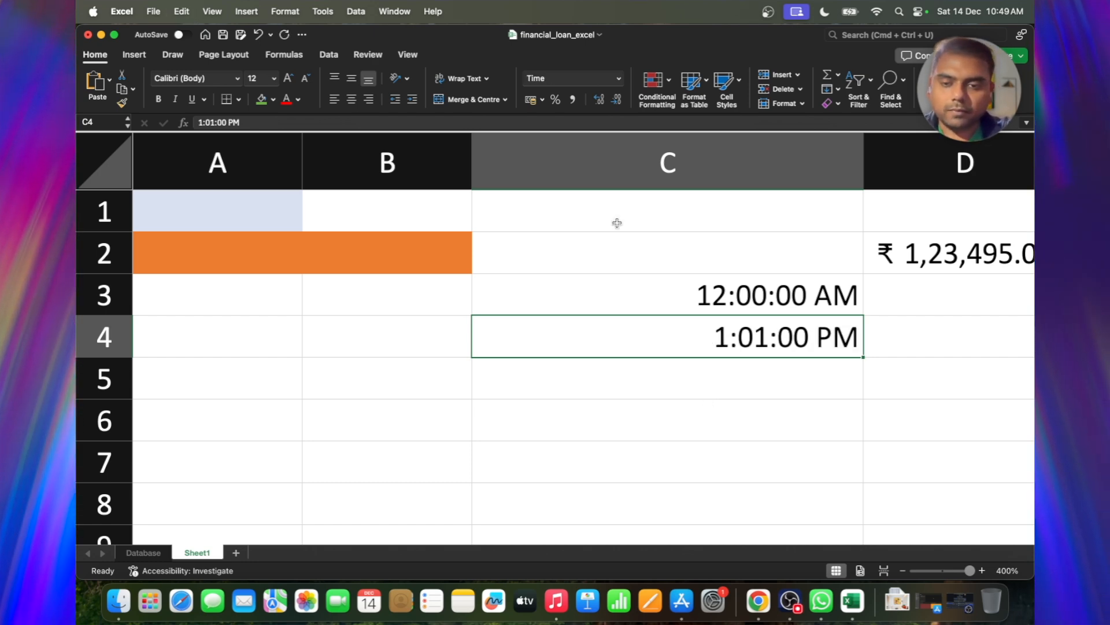
Step: Try the Percentage format on the time in cell C4 and undo that format change
left_click(619, 78)
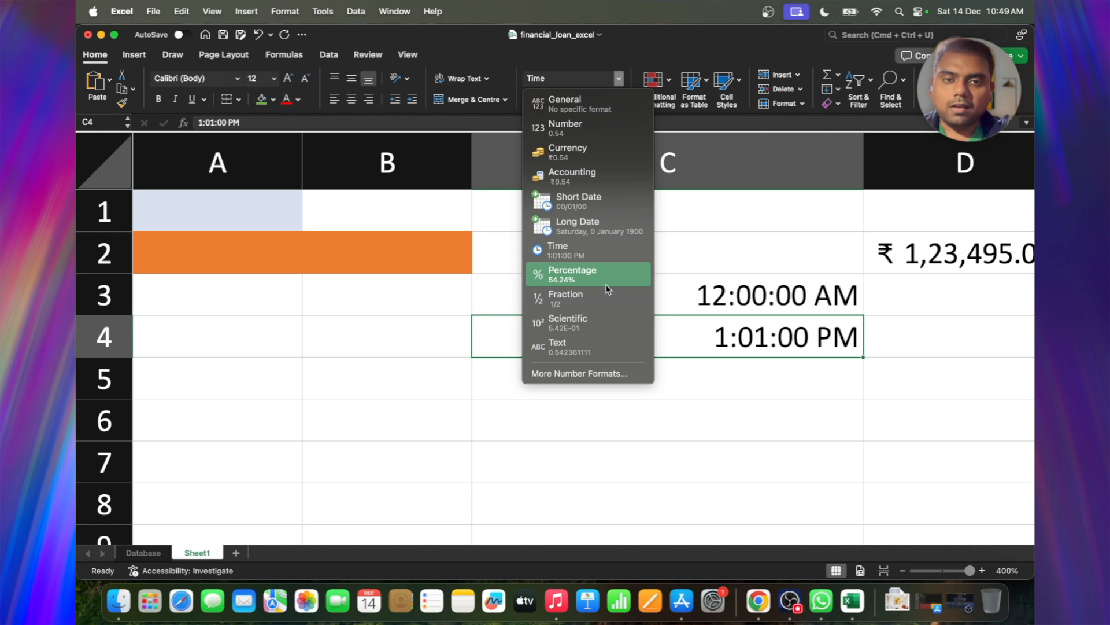
left_click(606, 288)
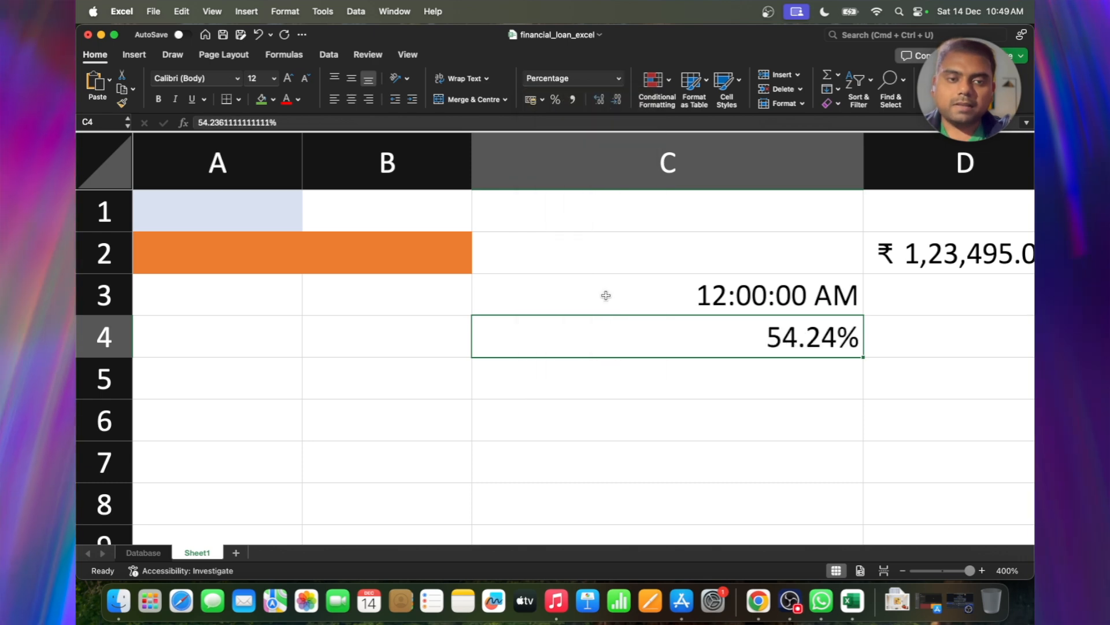
left_click(719, 379)
left_click(744, 344)
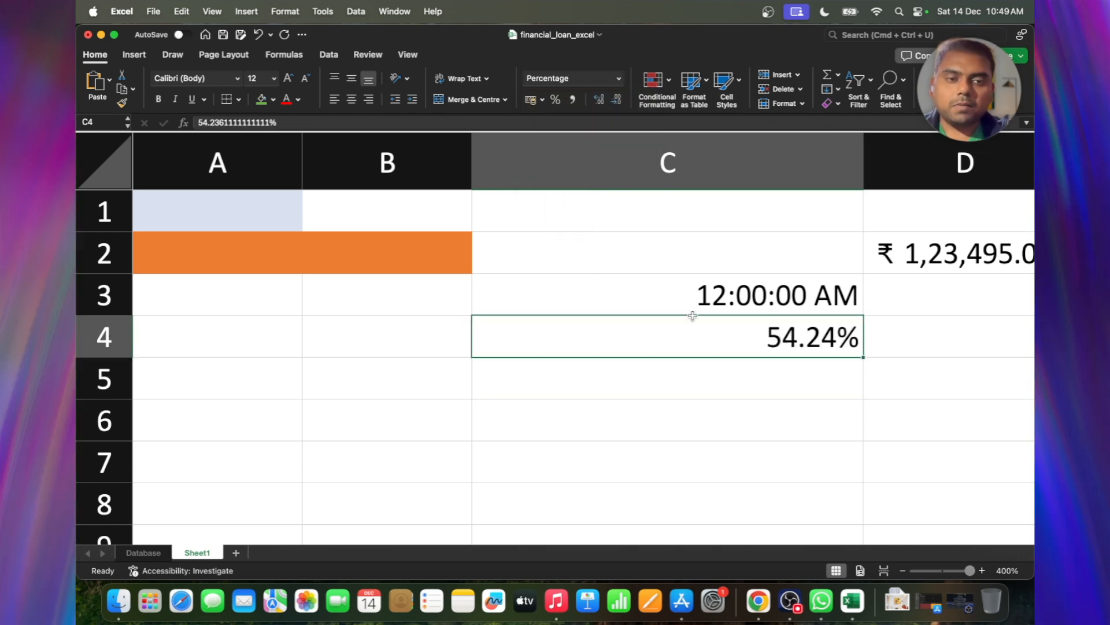
left_click(619, 78)
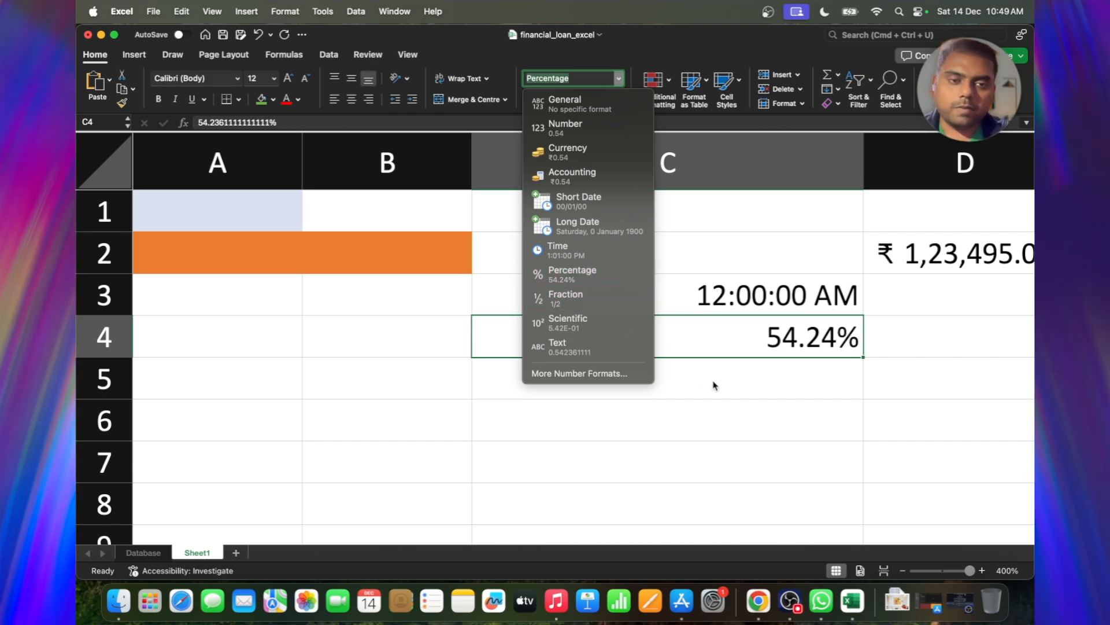
left_click(730, 330)
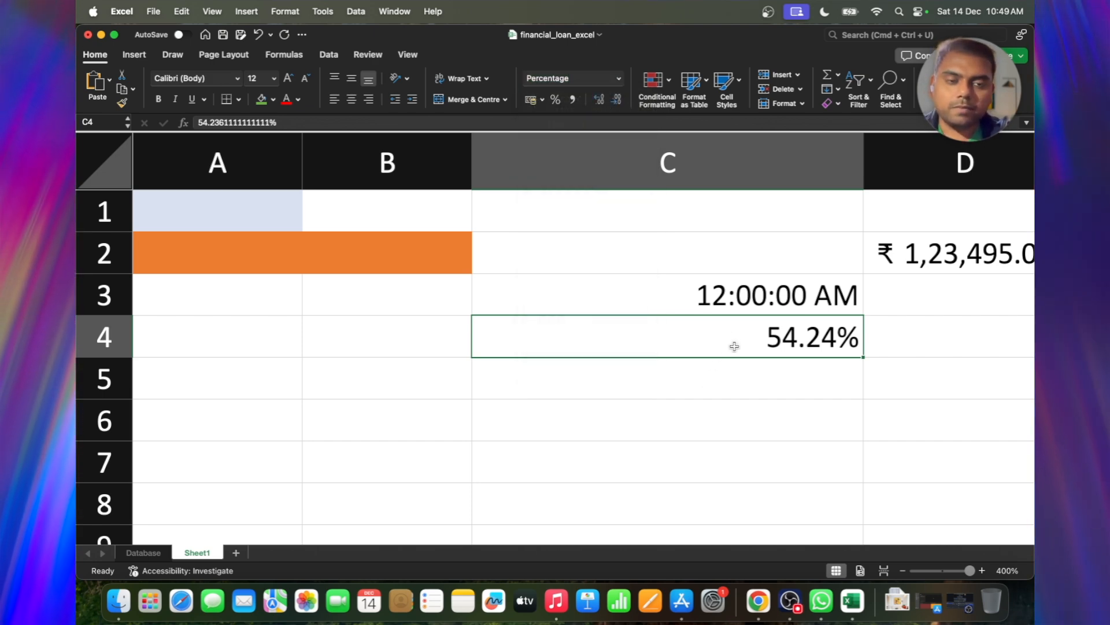
left_click(714, 372)
left_click(747, 343)
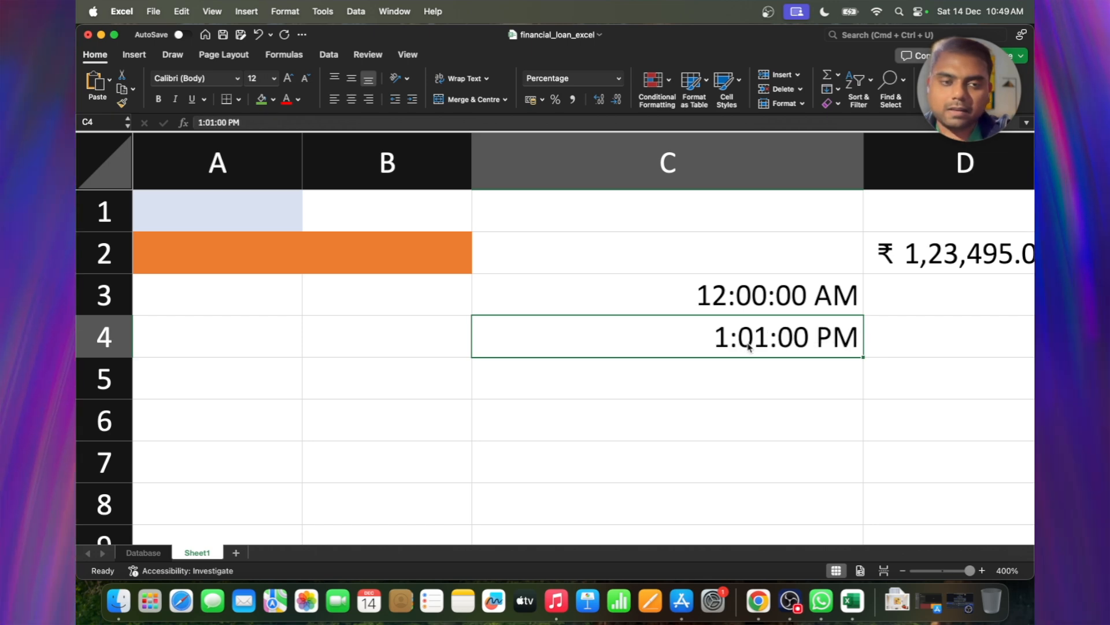
Step: Replace the time in cell C4 with 12:00 and apply Percent Style to the cell
type("12")
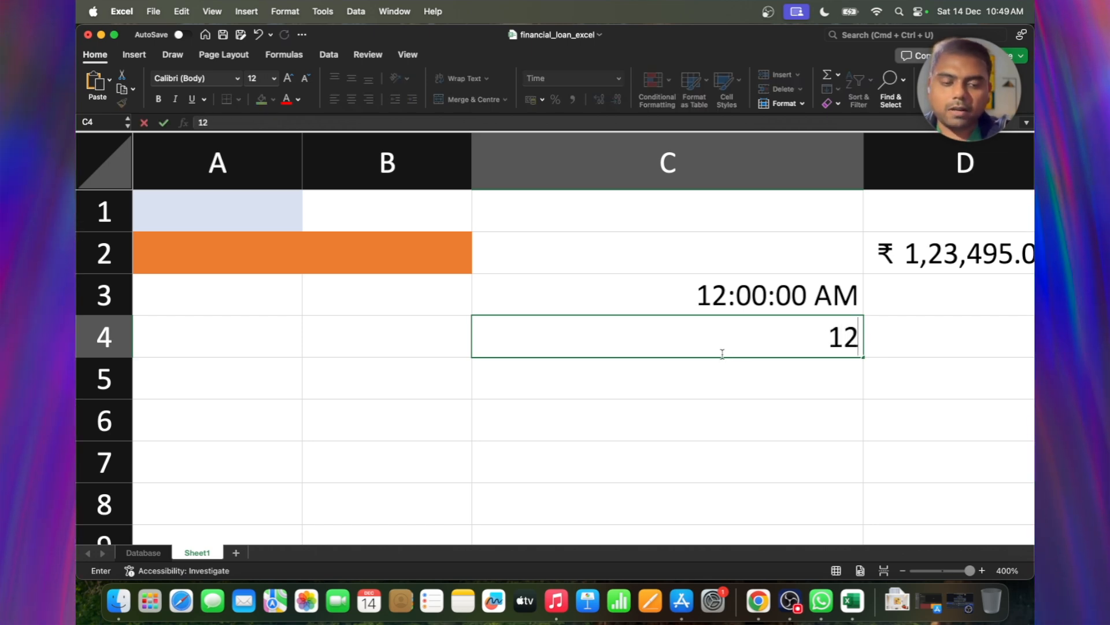
type(":00")
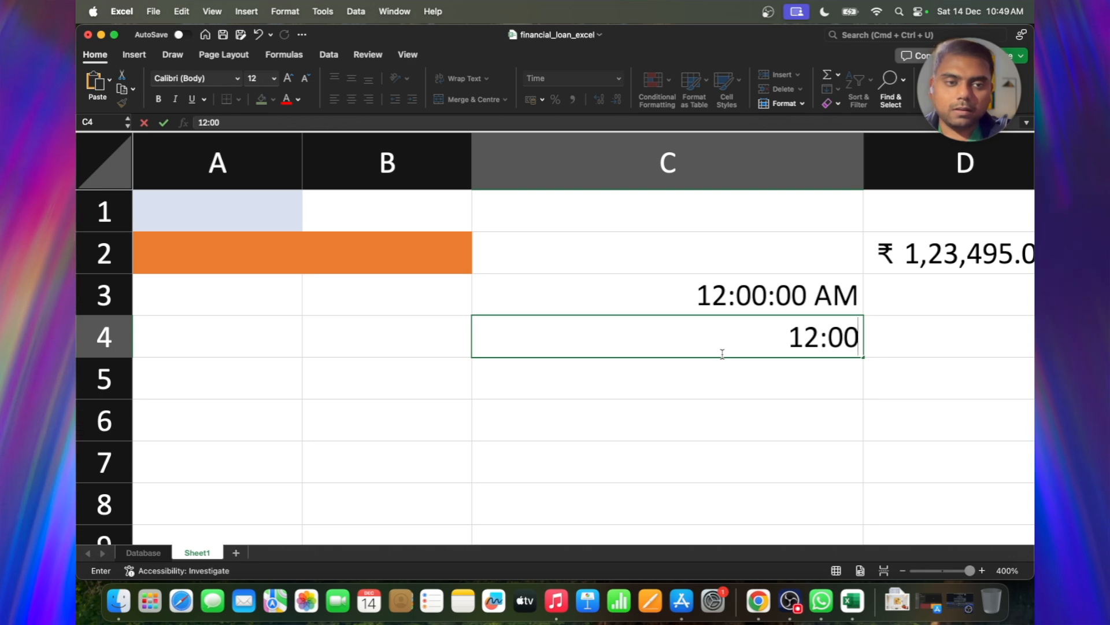
key("Return")
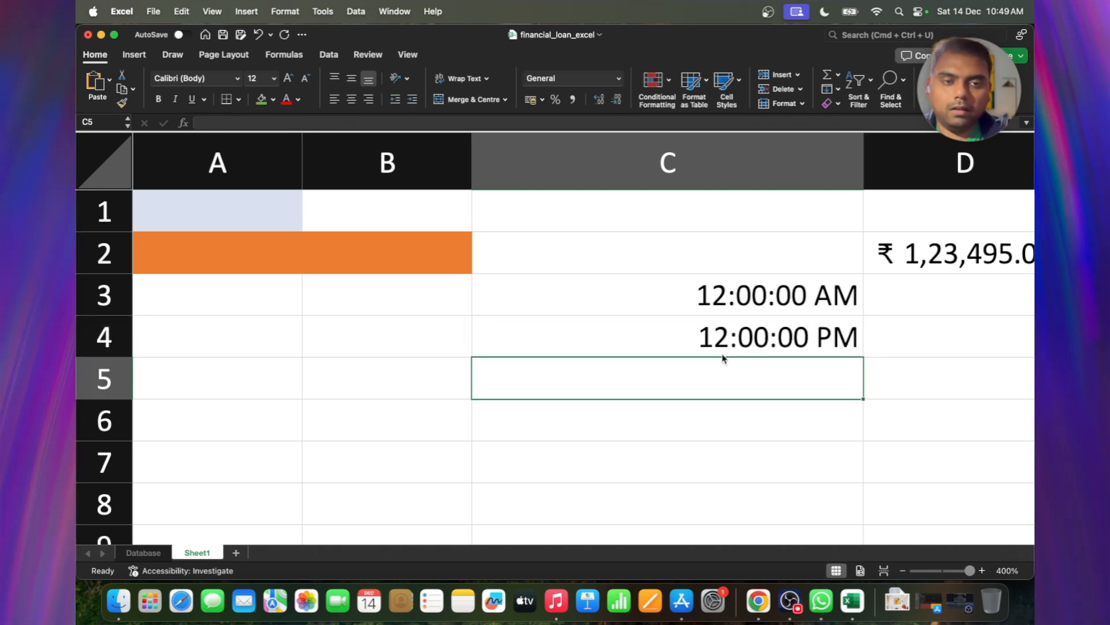
left_click(718, 324)
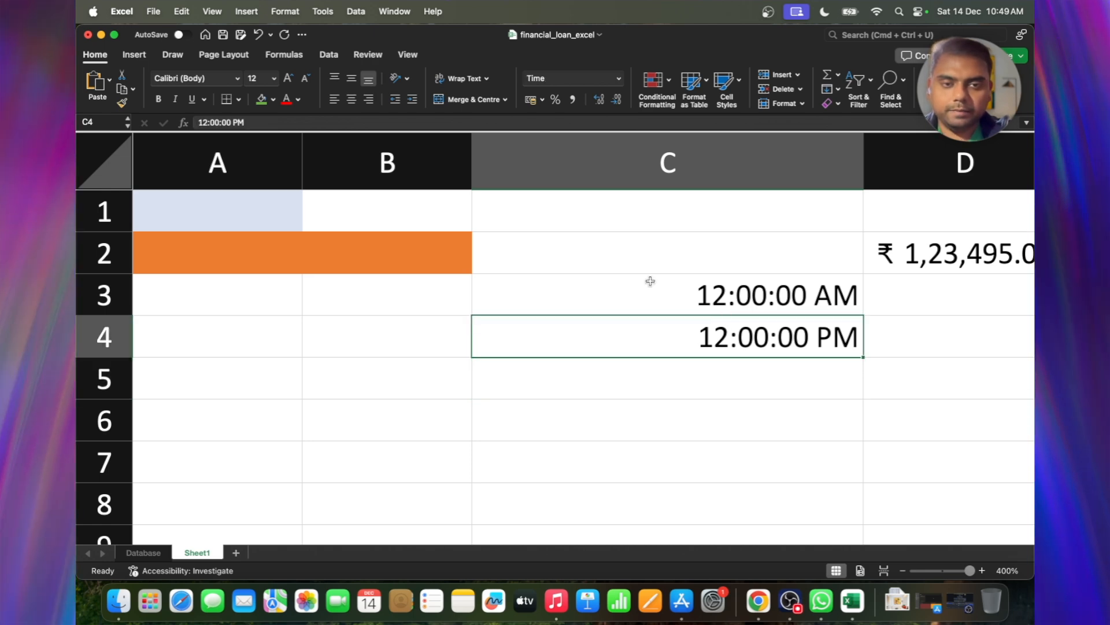
left_click(555, 100)
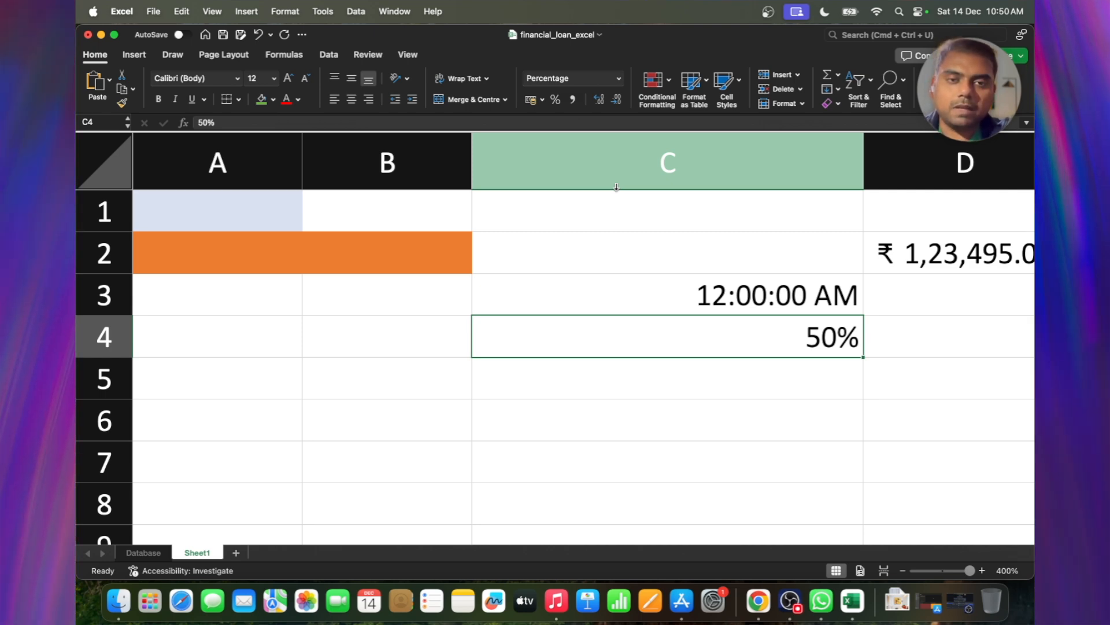
Step: Try entering 13:00 in the percentage-formatted cell C4
key("BackSpace")
type("13")
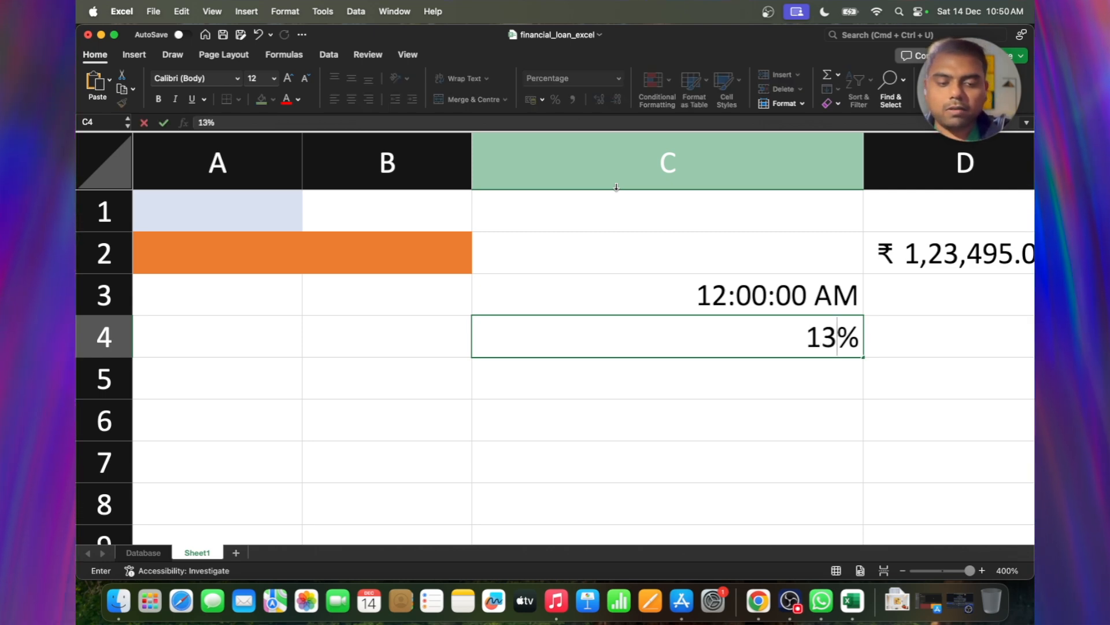
type(":")
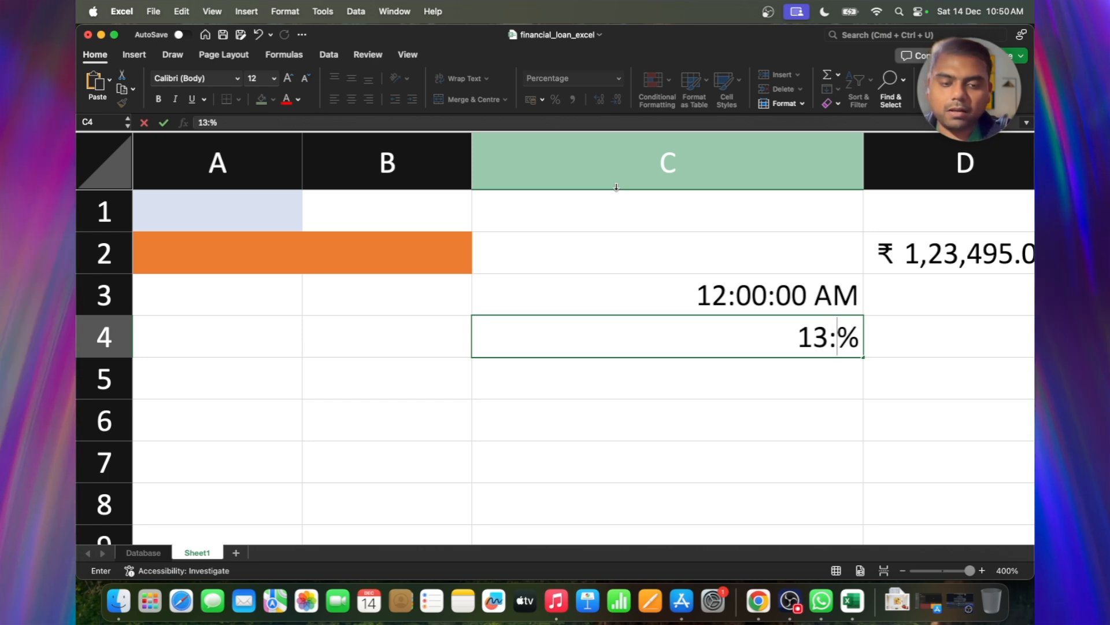
type("00")
key("Return")
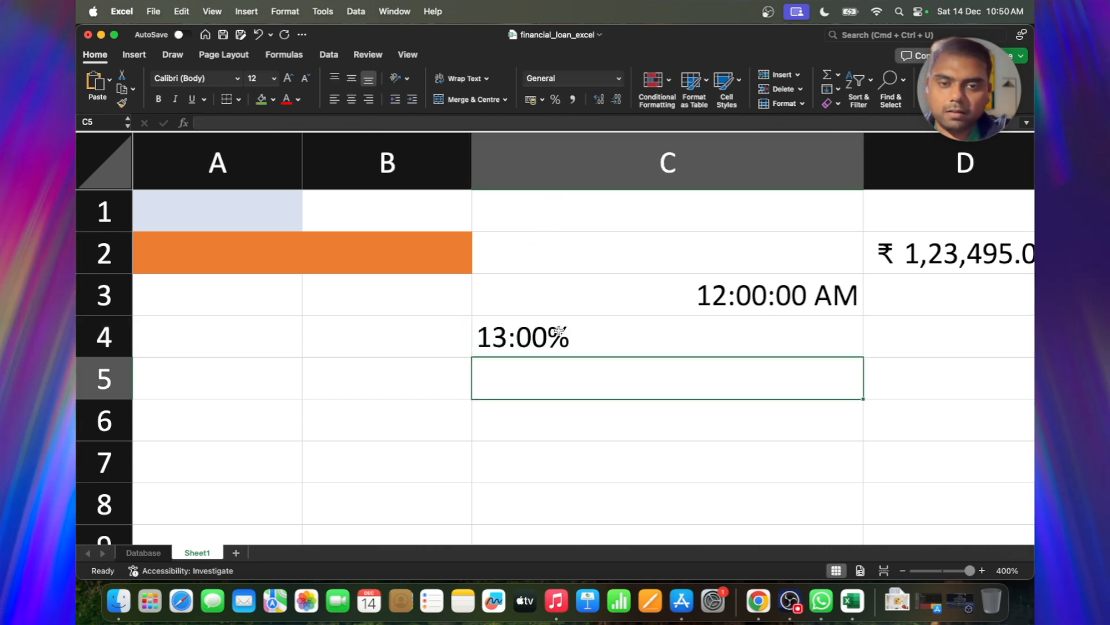
Step: Clear the contents of cell C4 and move to cell C5
left_click(558, 332)
type("1")
key("Escape")
key("Delete")
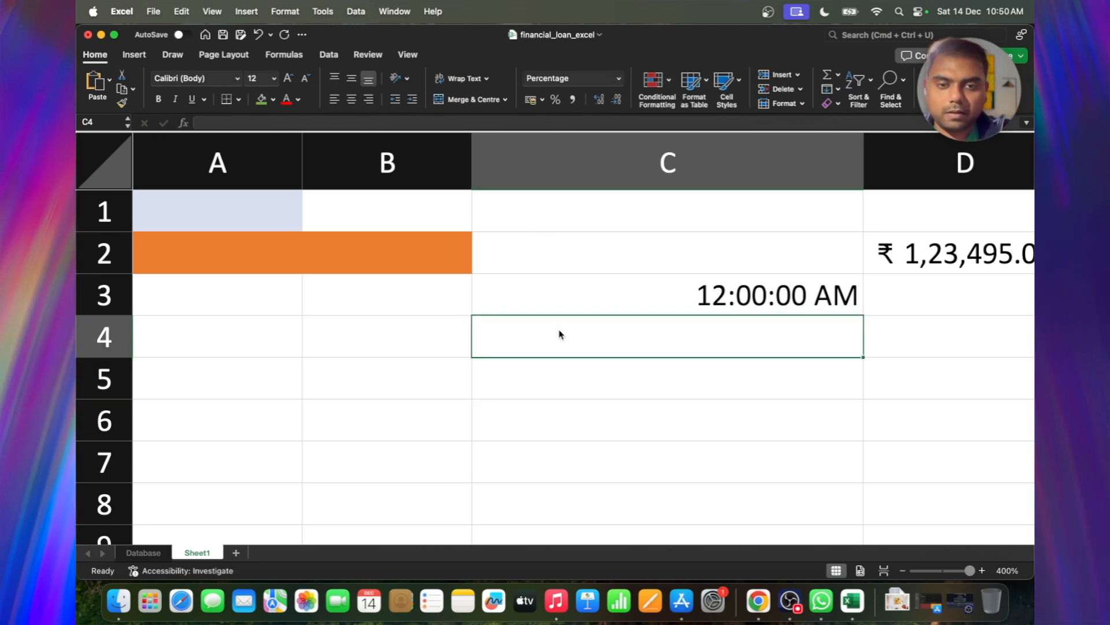
type("13")
key("Escape")
key("Return")
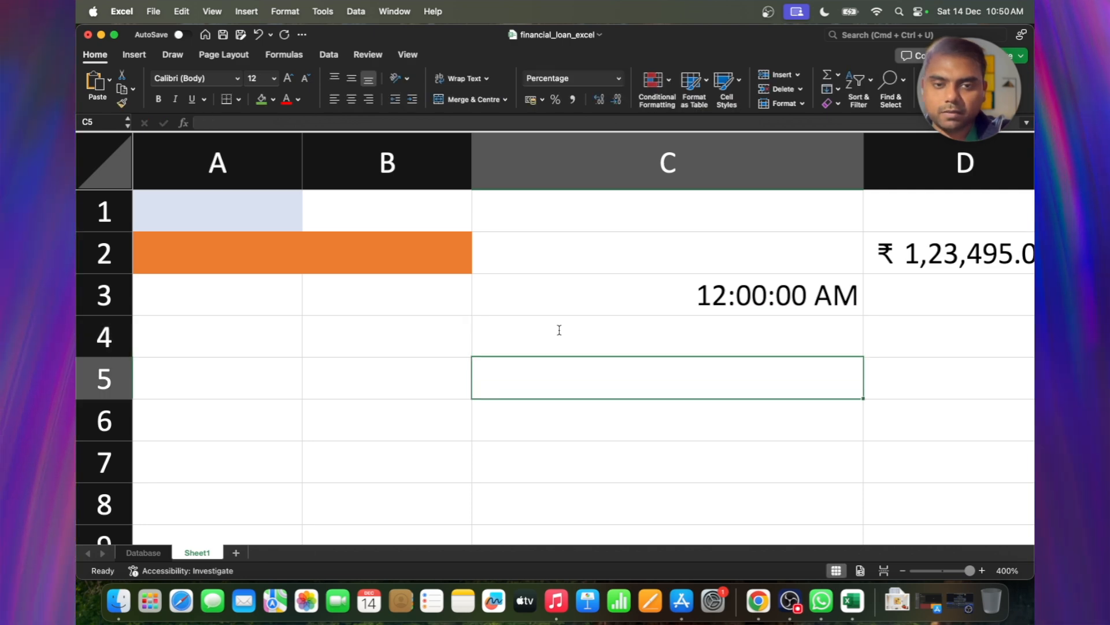
Step: Enter the time 13:00 in cell C5 and select that cell
type("13:")
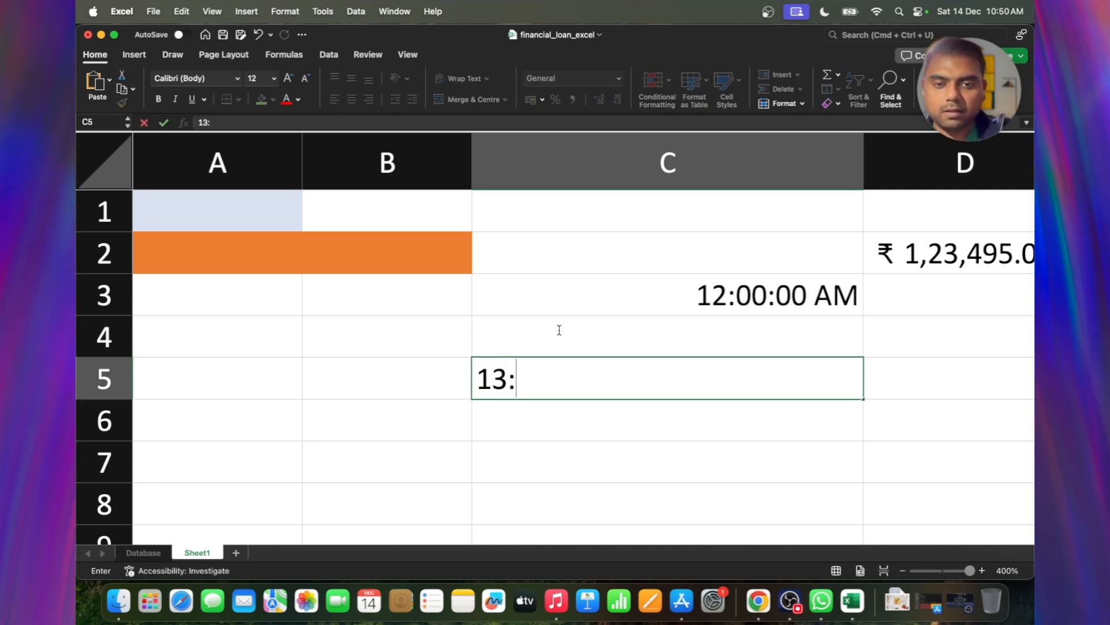
type("00")
key("Return")
left_click(592, 372)
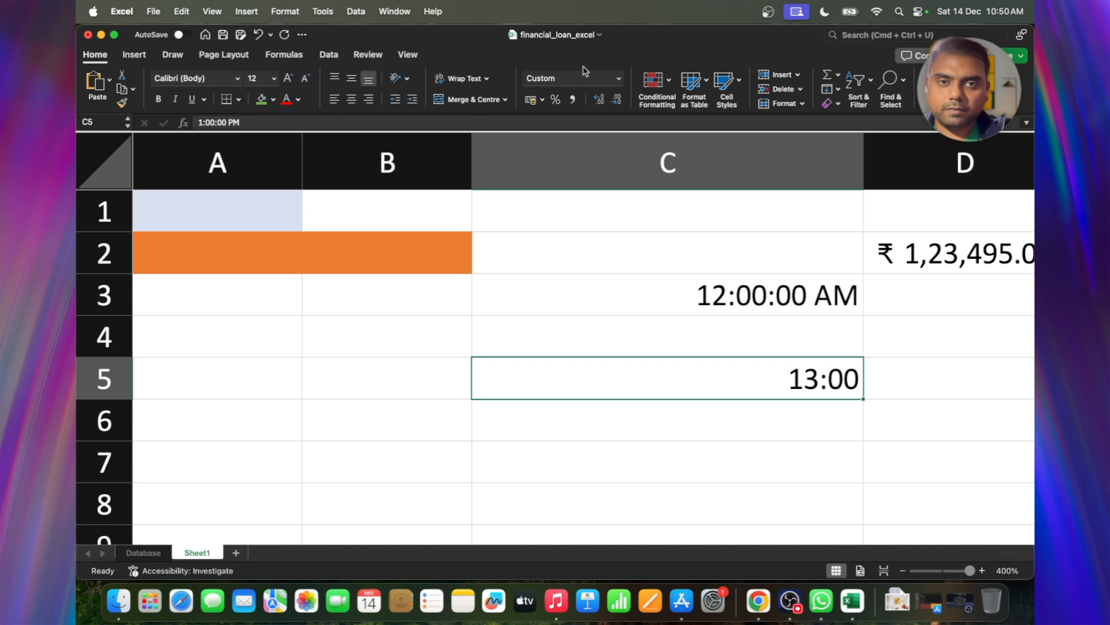
Step: Format cell C5 as Time, switch it to the Percentage format, and leave the number format list without another change
left_click(619, 78)
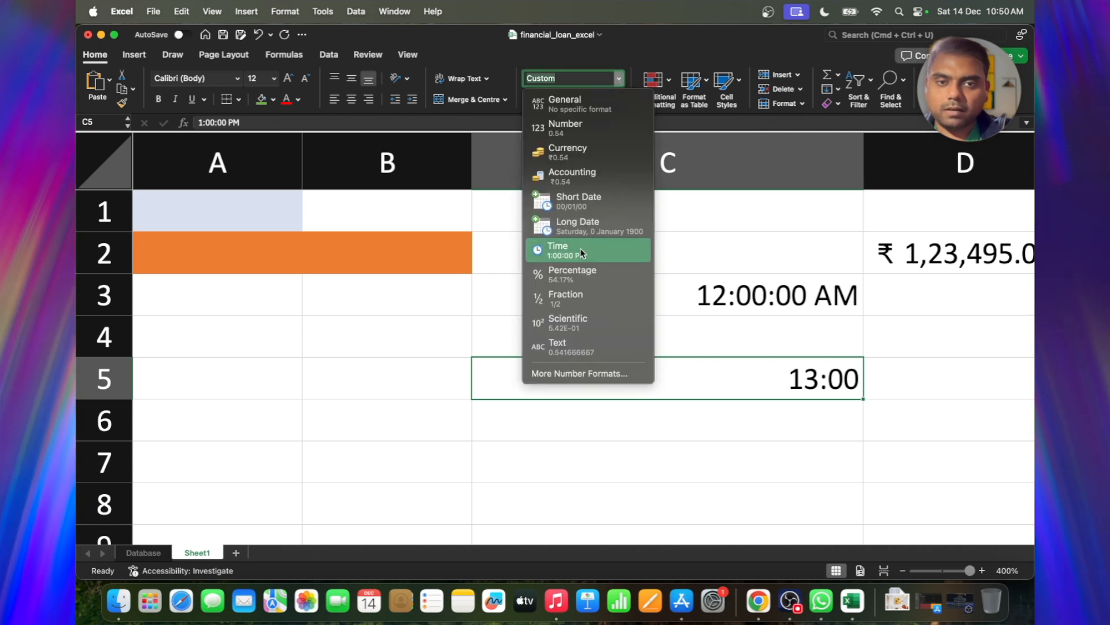
left_click(583, 254)
left_click(619, 78)
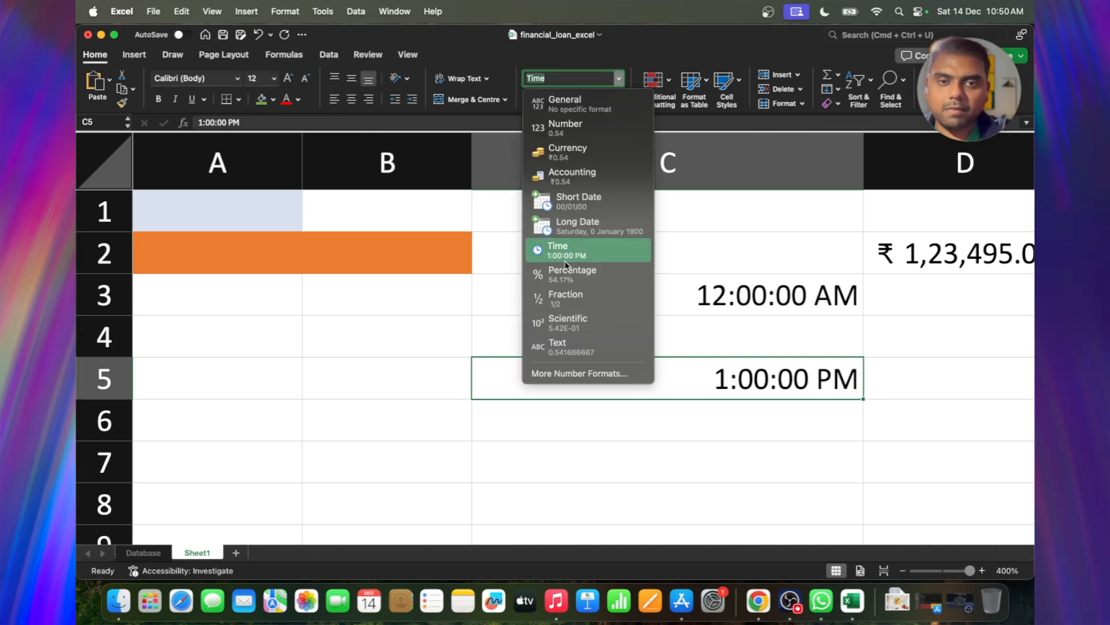
left_click(573, 273)
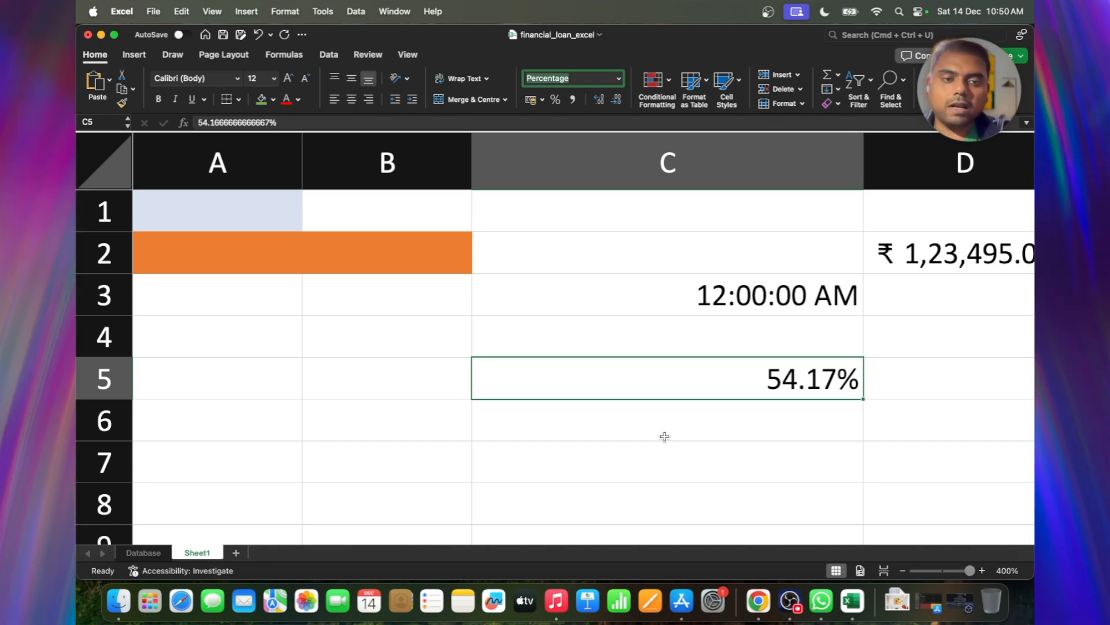
key("BackSpace")
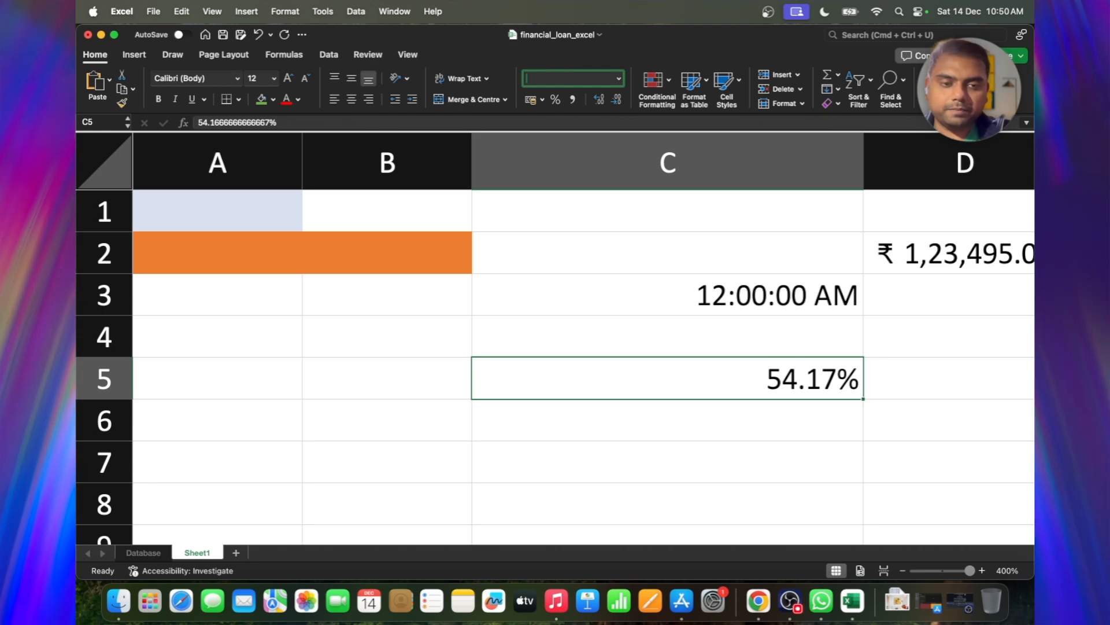
left_click(618, 78)
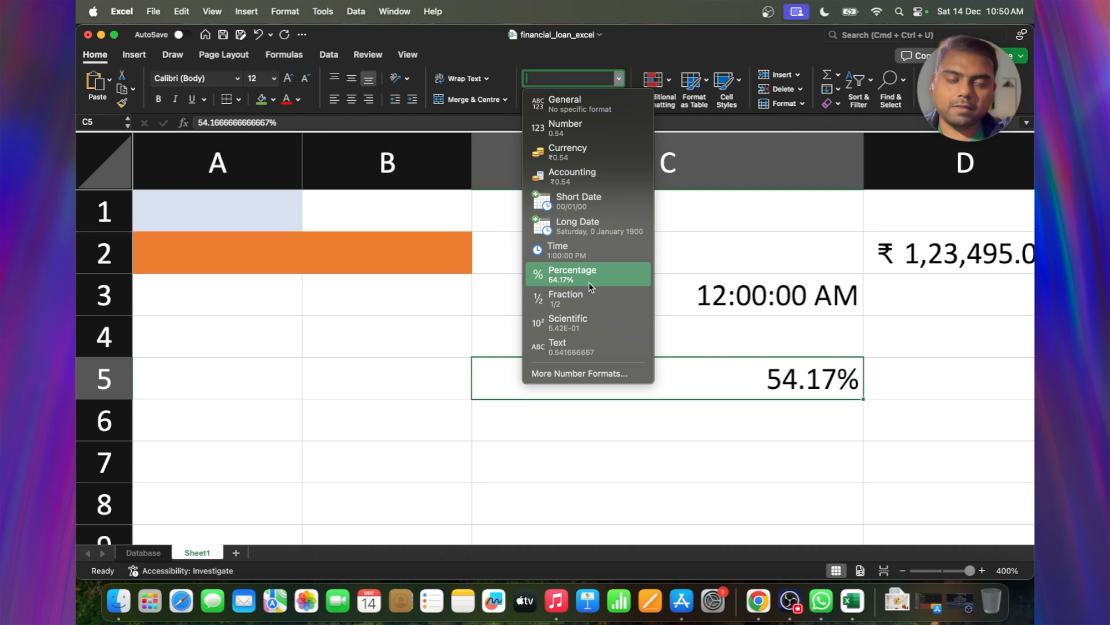
left_click(548, 65)
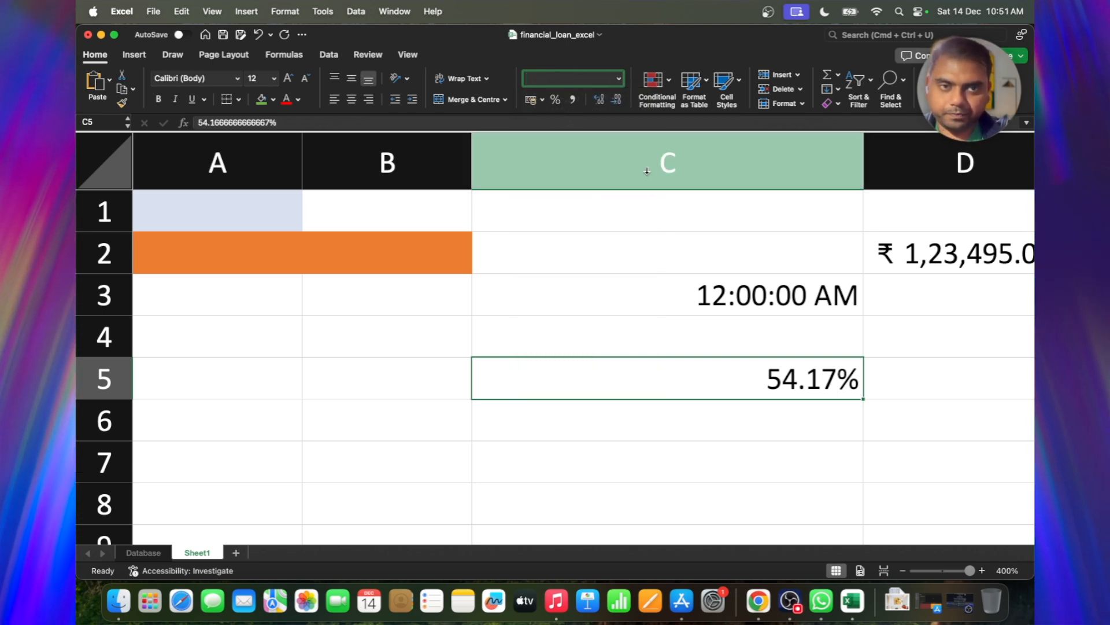
Step: Clear the contents of the range C1:D5 and select cell B3
left_click_drag(657, 218, 916, 363)
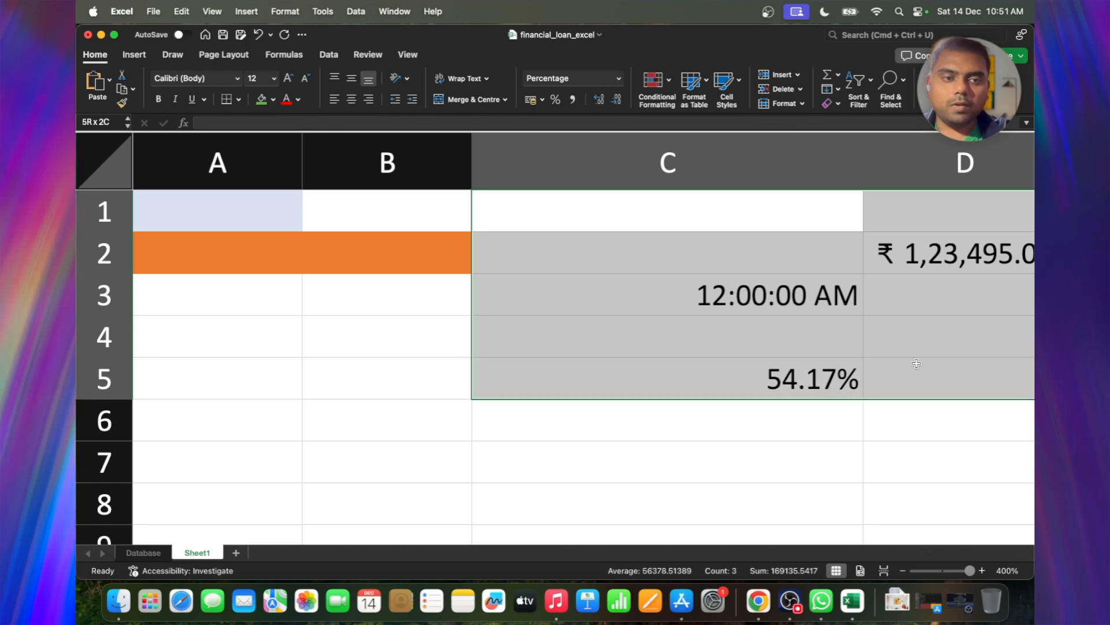
key("BackSpace")
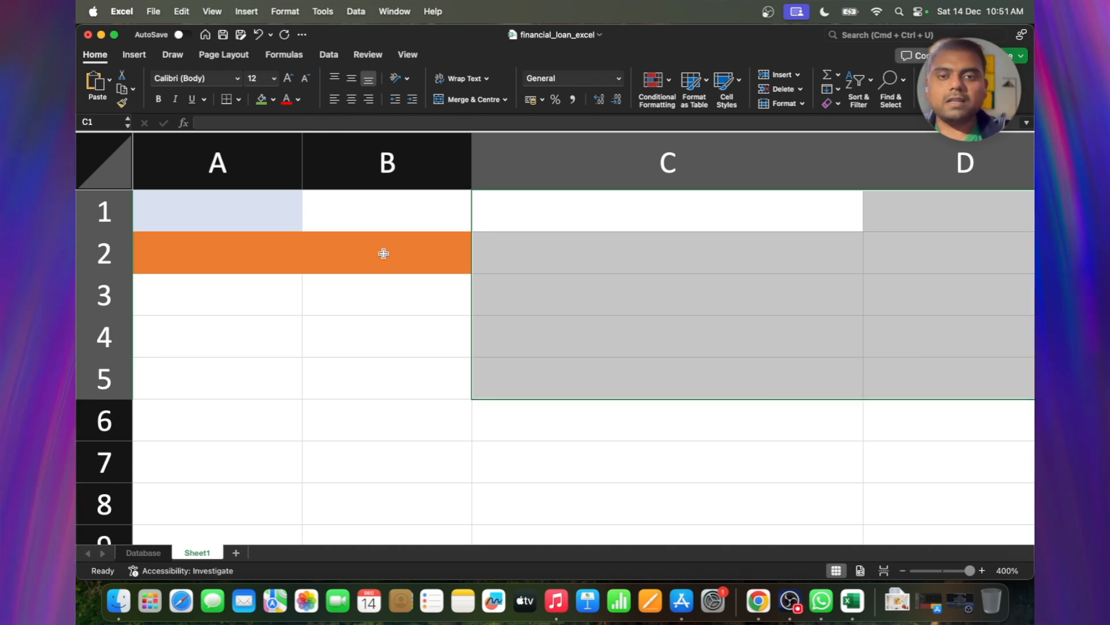
left_click(386, 302)
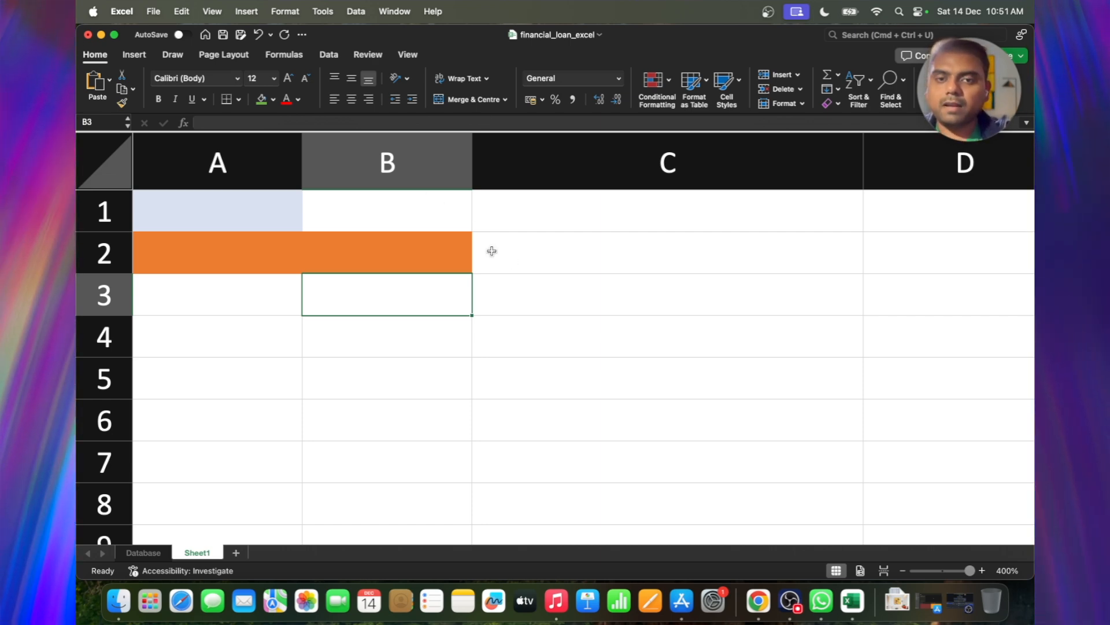
Step: Narrow column C to roughly half its width and select cell C2
left_click(513, 293)
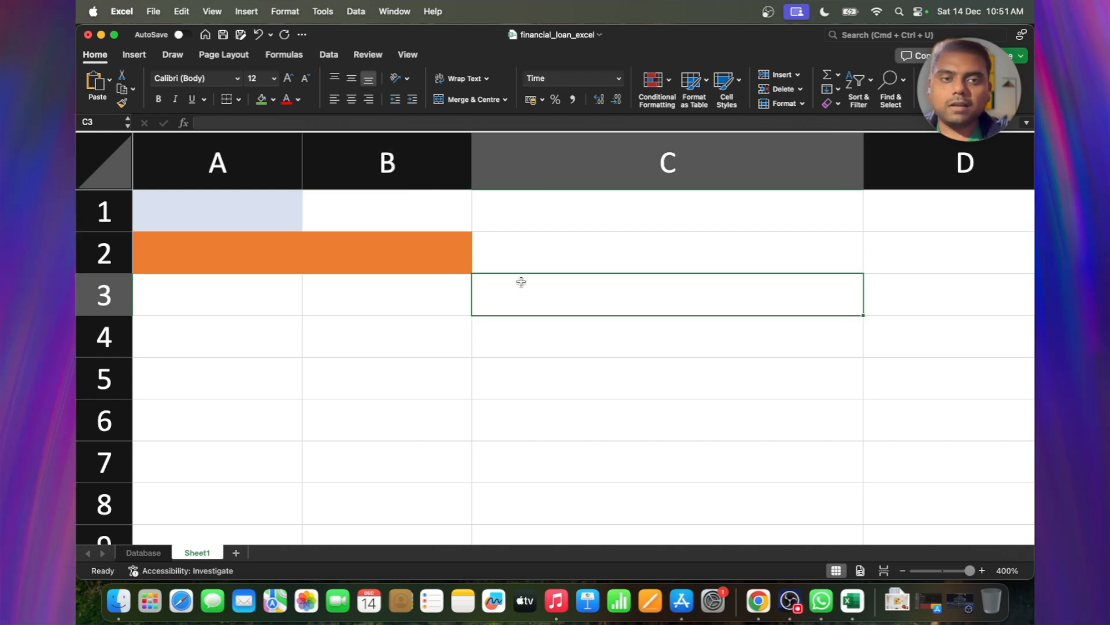
left_click(854, 144)
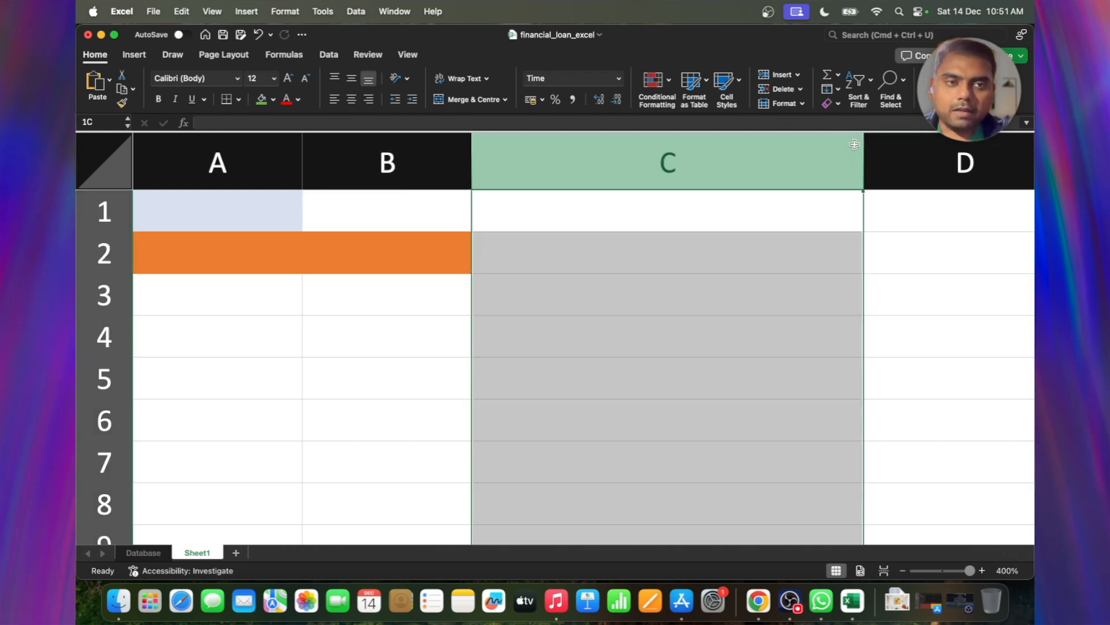
left_click(866, 143)
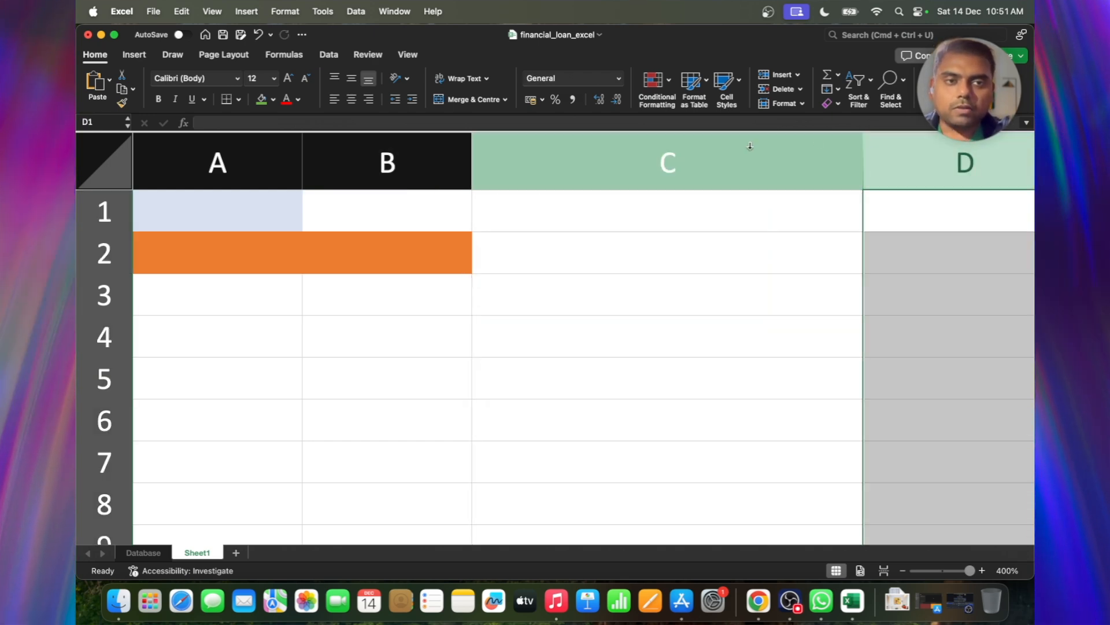
left_click(723, 157)
left_click_drag(863, 149, 684, 148)
left_click(675, 236)
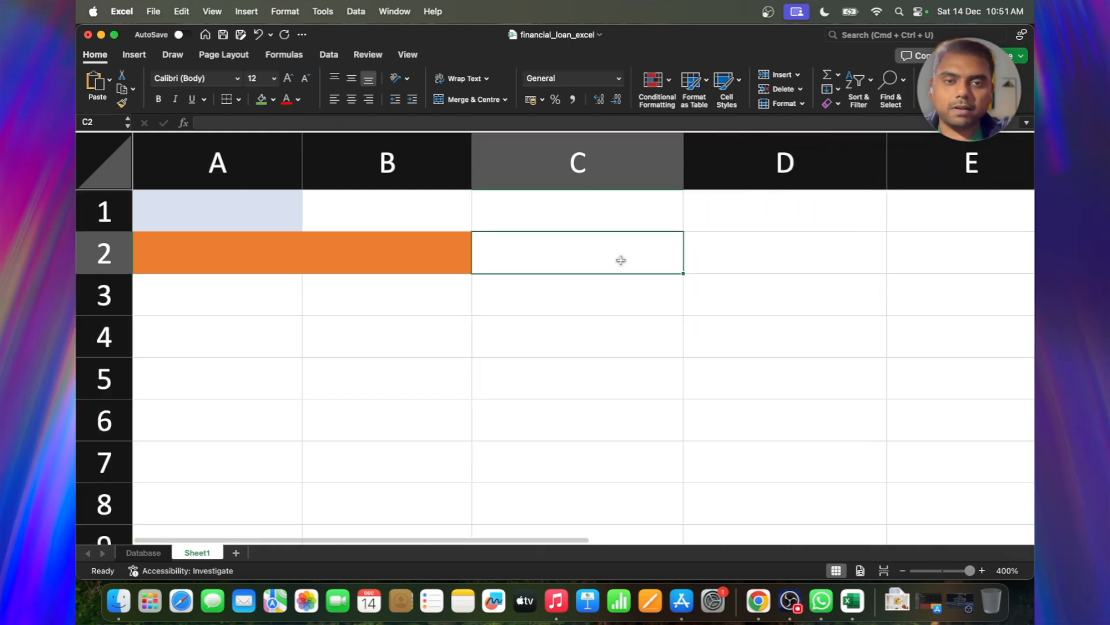
Step: Look through the Conditional Formatting options and the Format as Table style gallery without applying anything
left_click(653, 87)
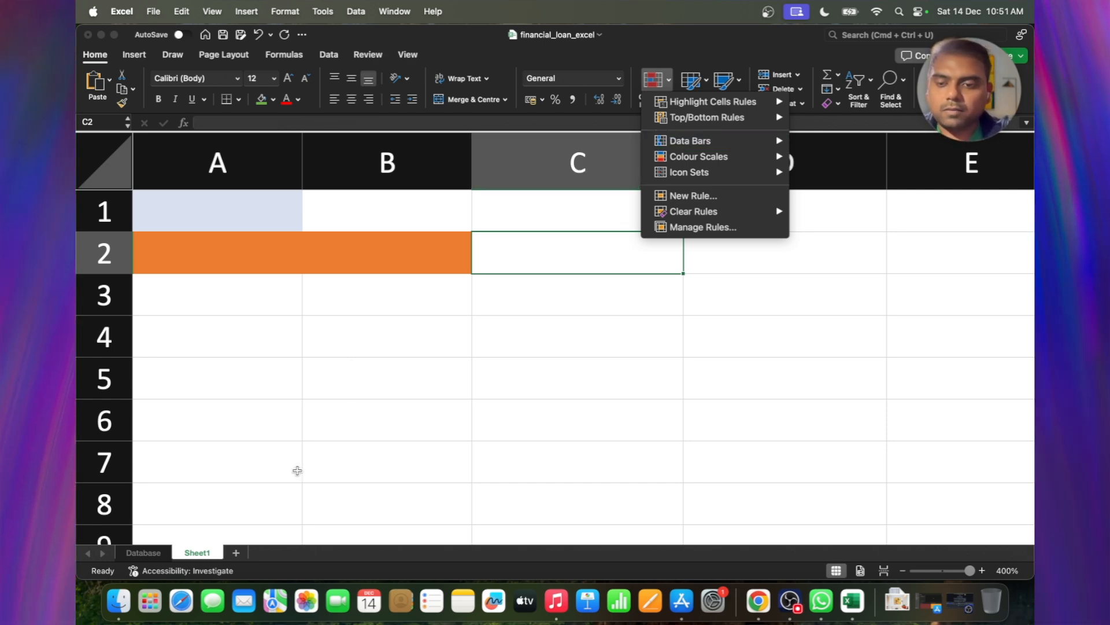
left_click(142, 554)
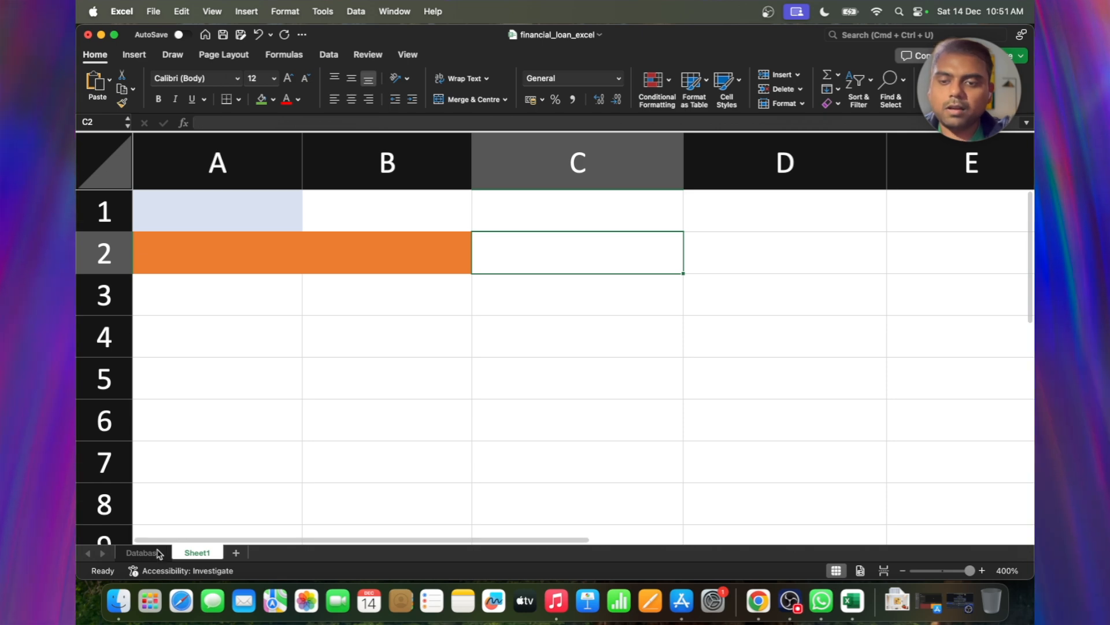
left_click(159, 553)
left_click(209, 553)
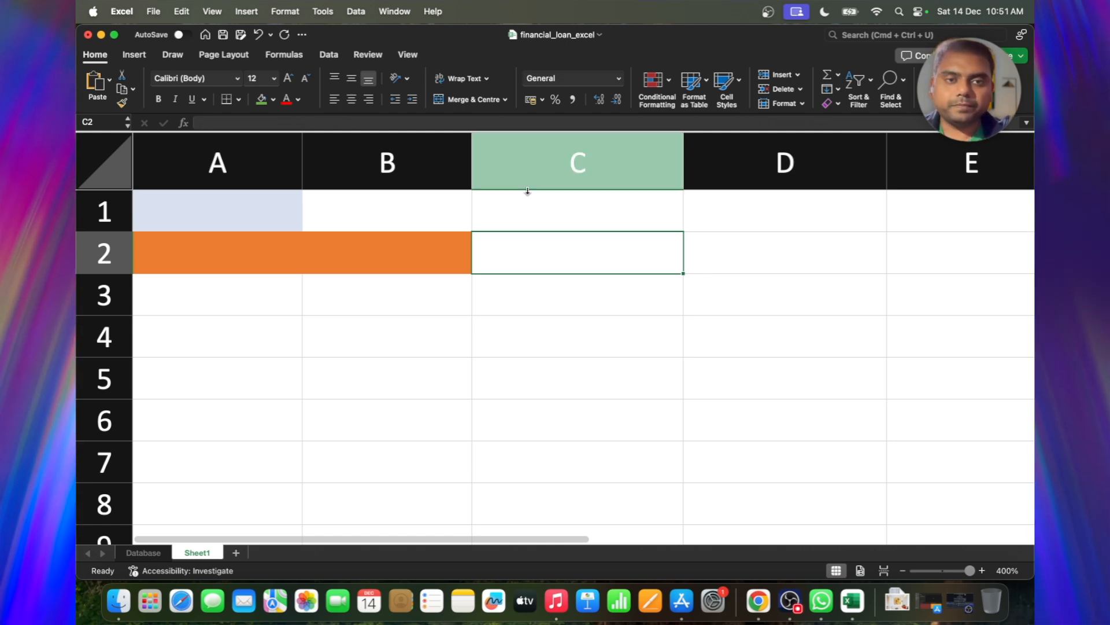
left_click(693, 88)
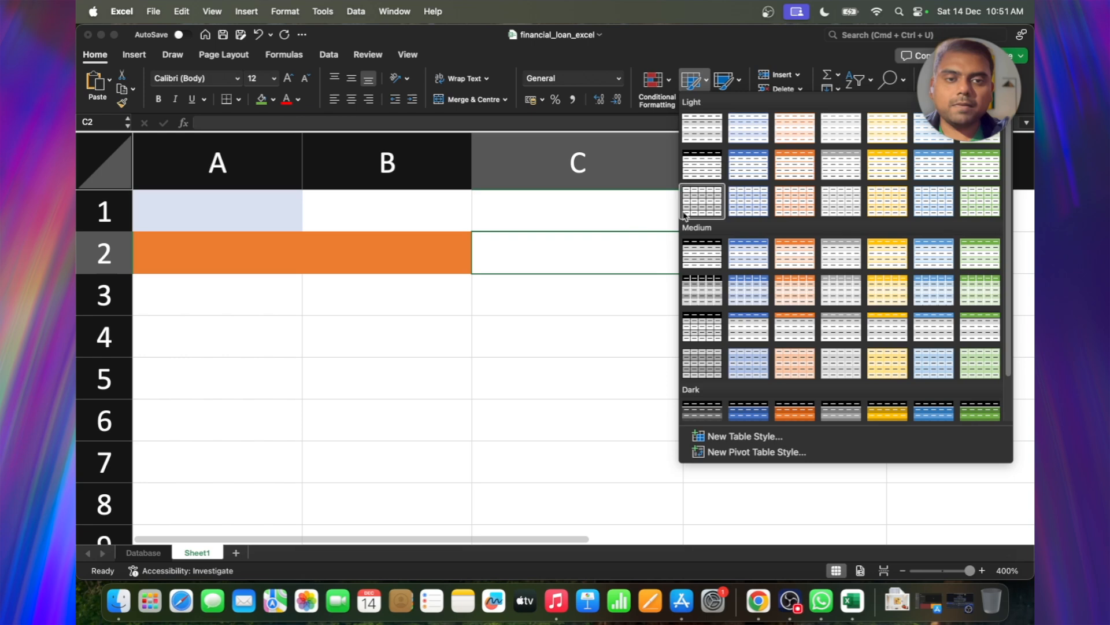
left_click(600, 253)
Step: Select all cells of Sheet1 and bring up the Create Table dialog for them, cancelling it
left_click(604, 289)
key("super+a")
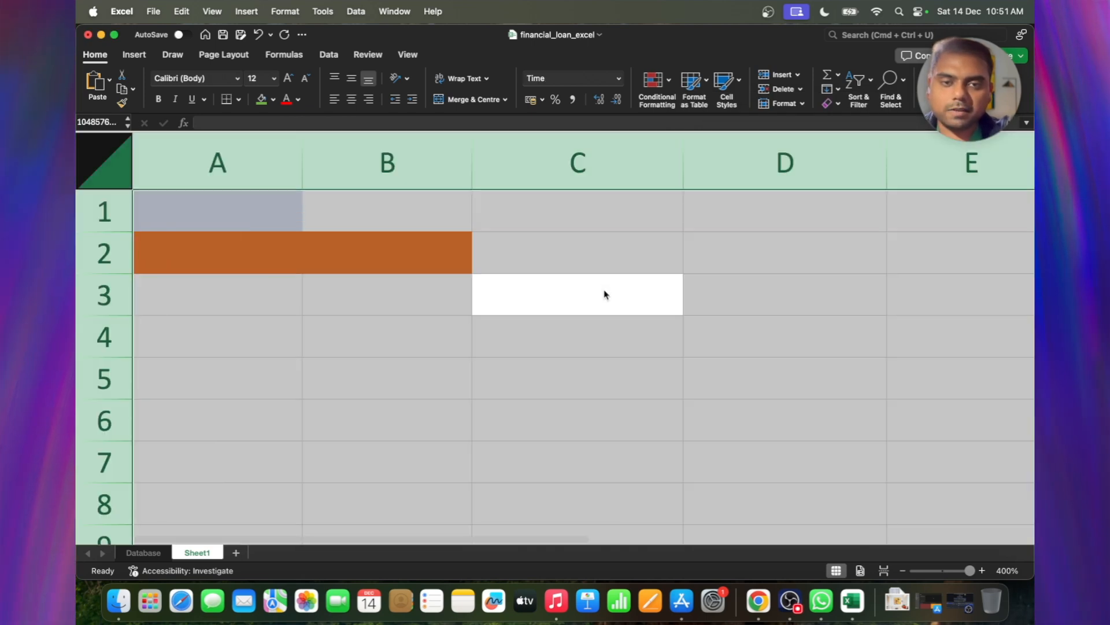
left_click(404, 287)
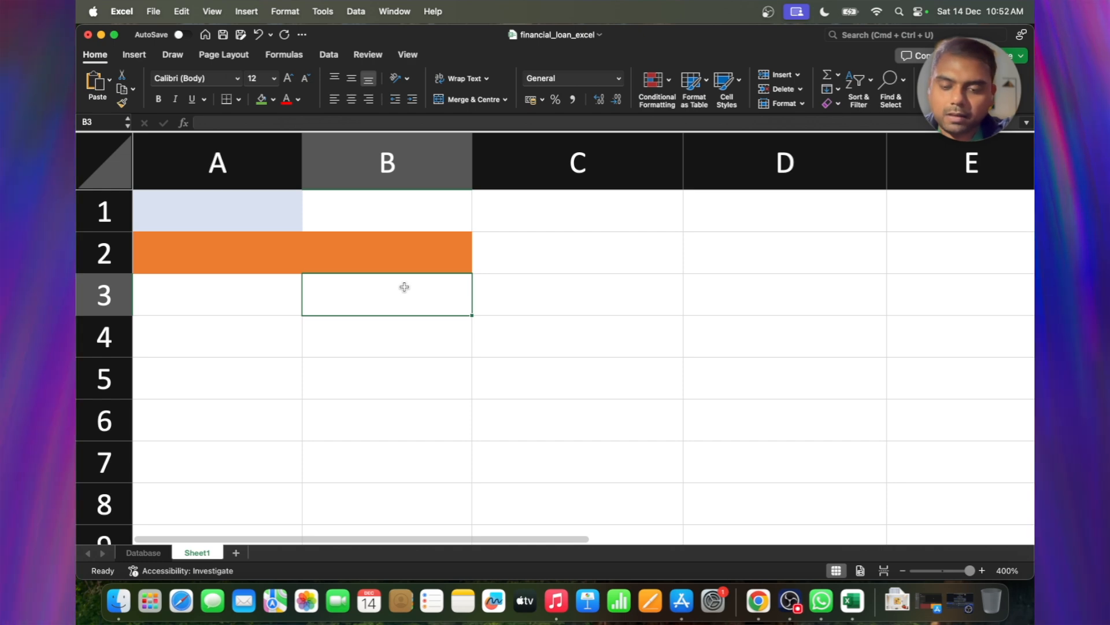
key("super+a")
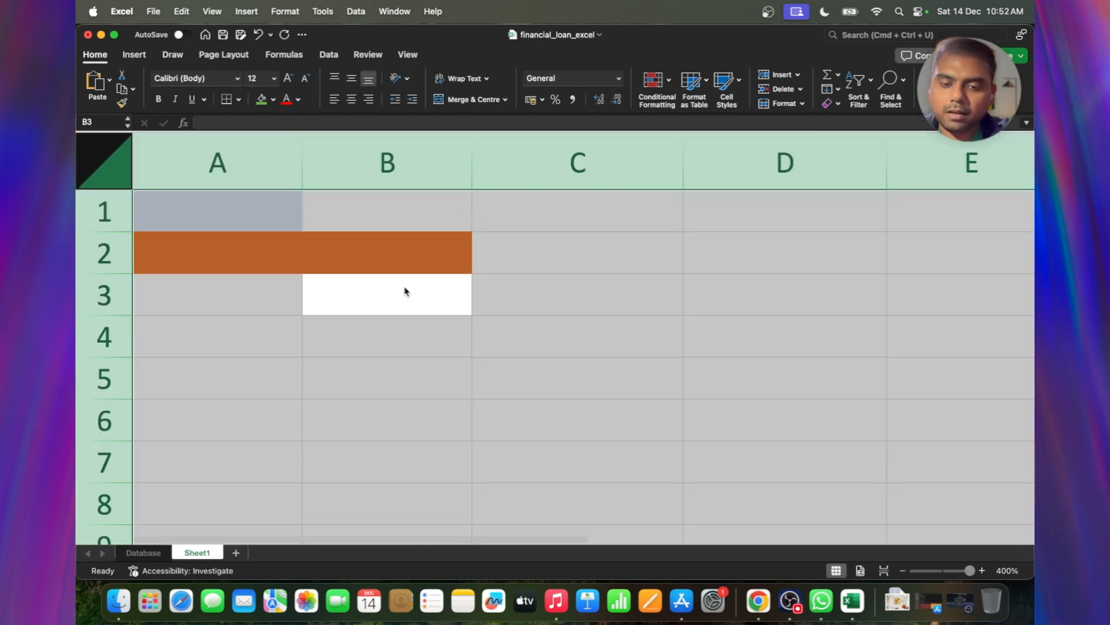
key("super+t")
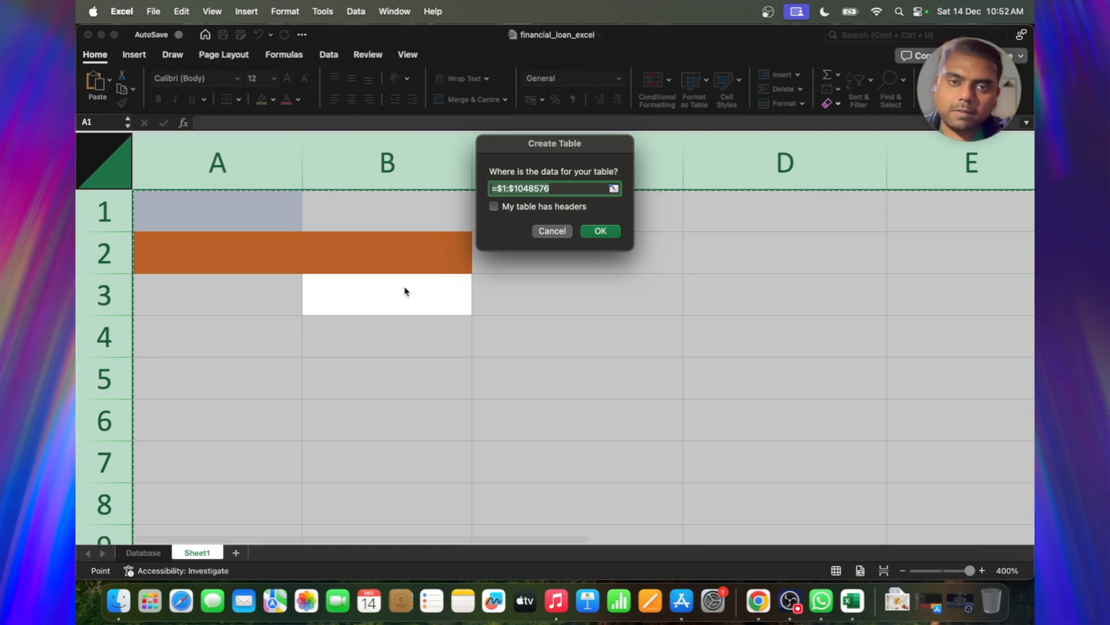
key("Escape")
key("super+t")
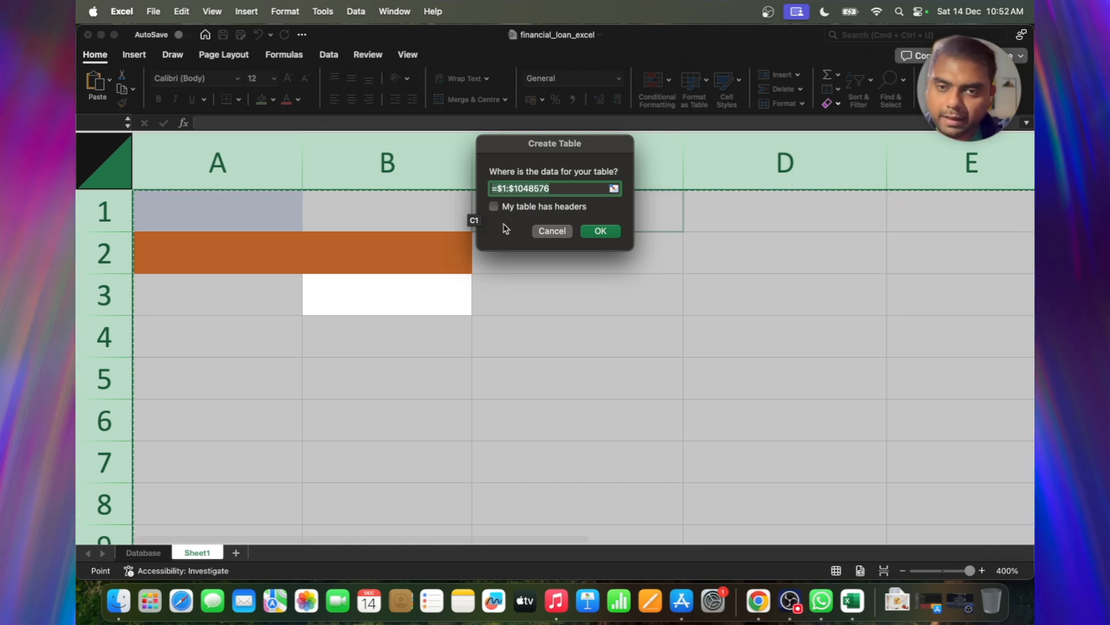
left_click(553, 231)
Step: Open the Database sheet at 150% zoom and examine its table headers, including application_type and emp_title
left_click(144, 553)
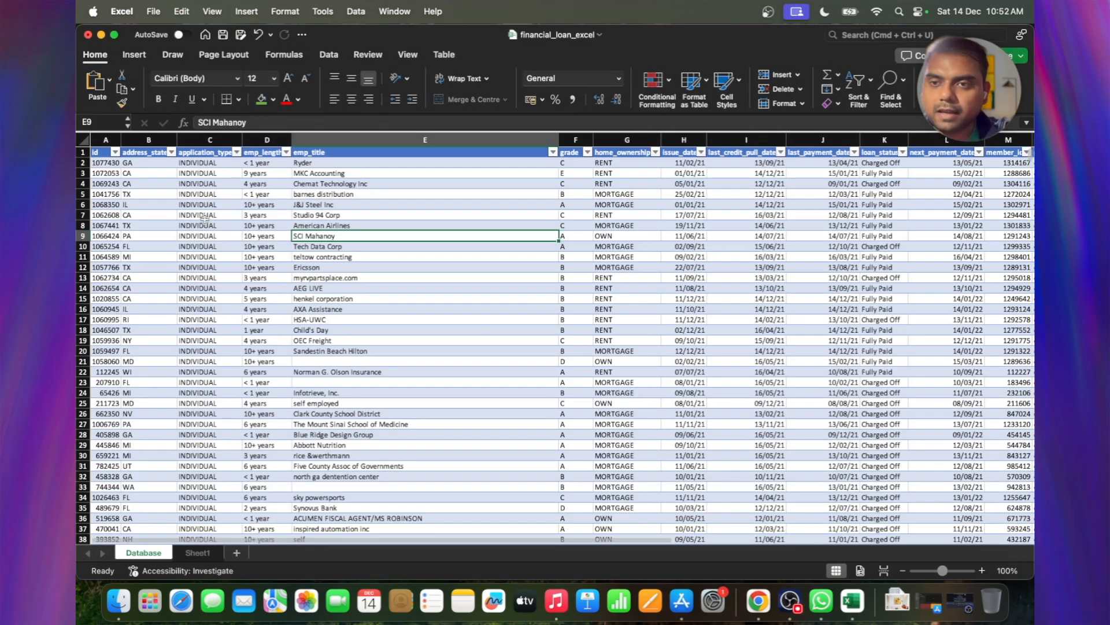
left_click(205, 152)
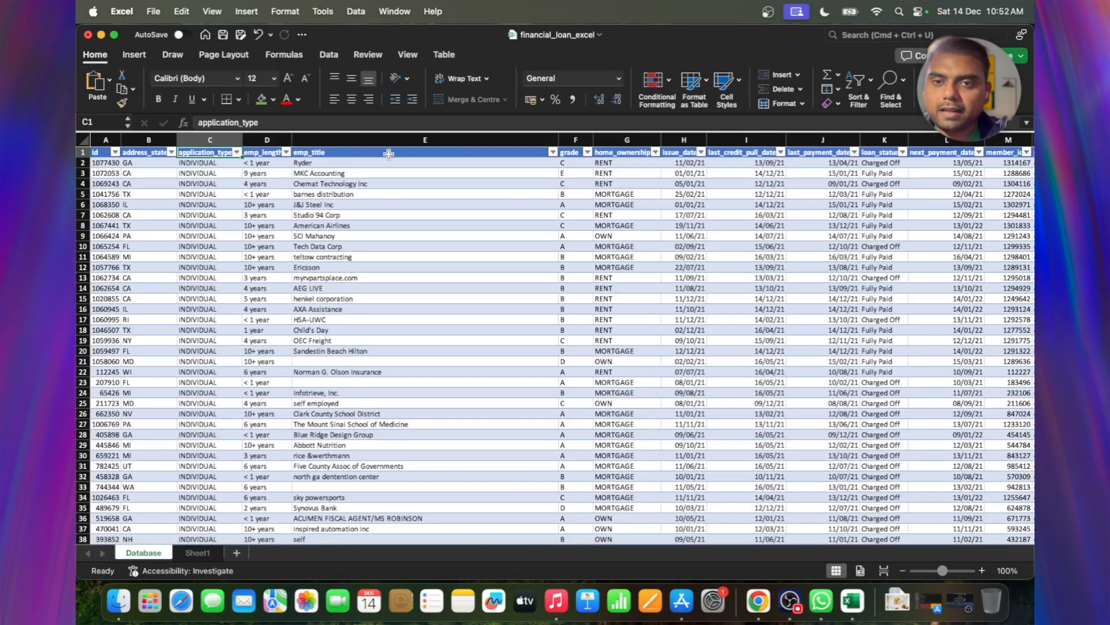
scroll(388, 154, "up", 5)
scroll(386, 160, "up", 4)
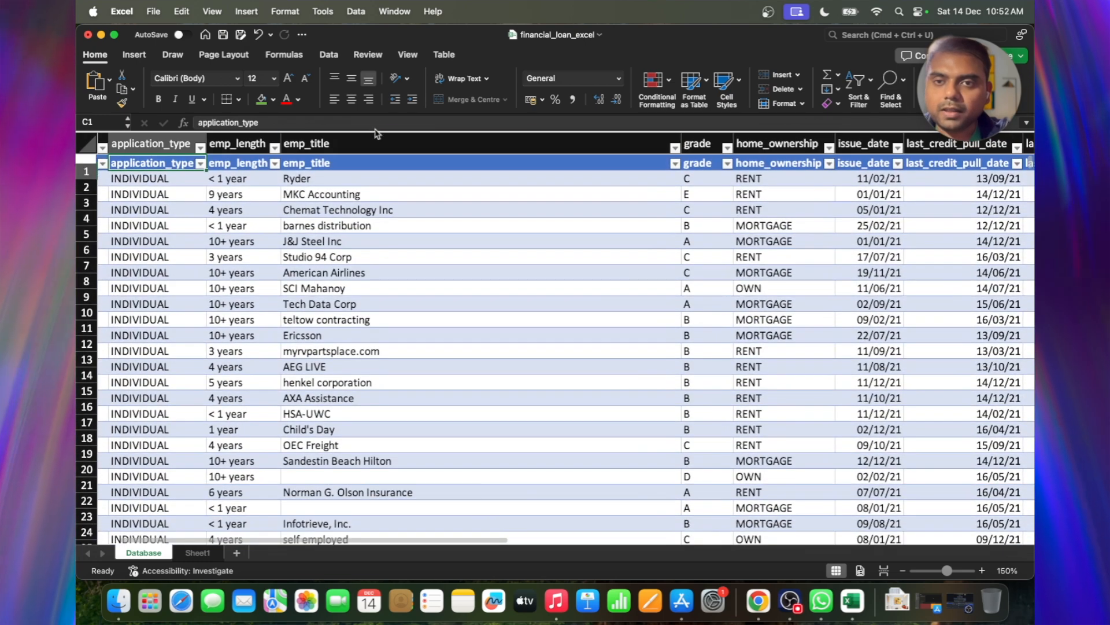
left_click(387, 162)
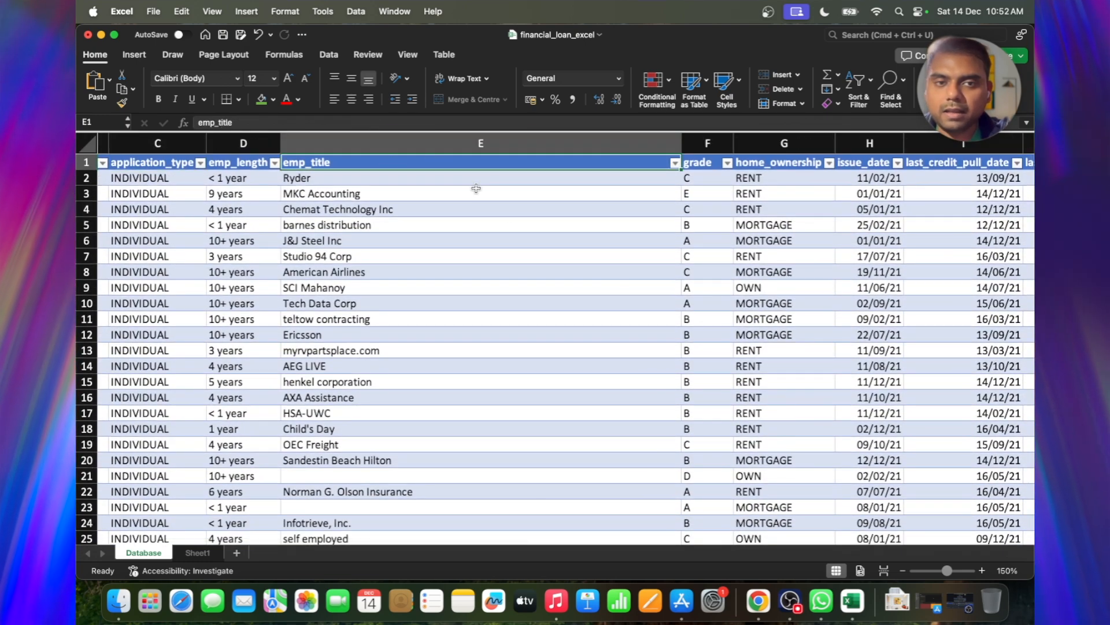
Step: Select the whole table on the Database sheet and fill its id column rightward across the other columns
key("super+a")
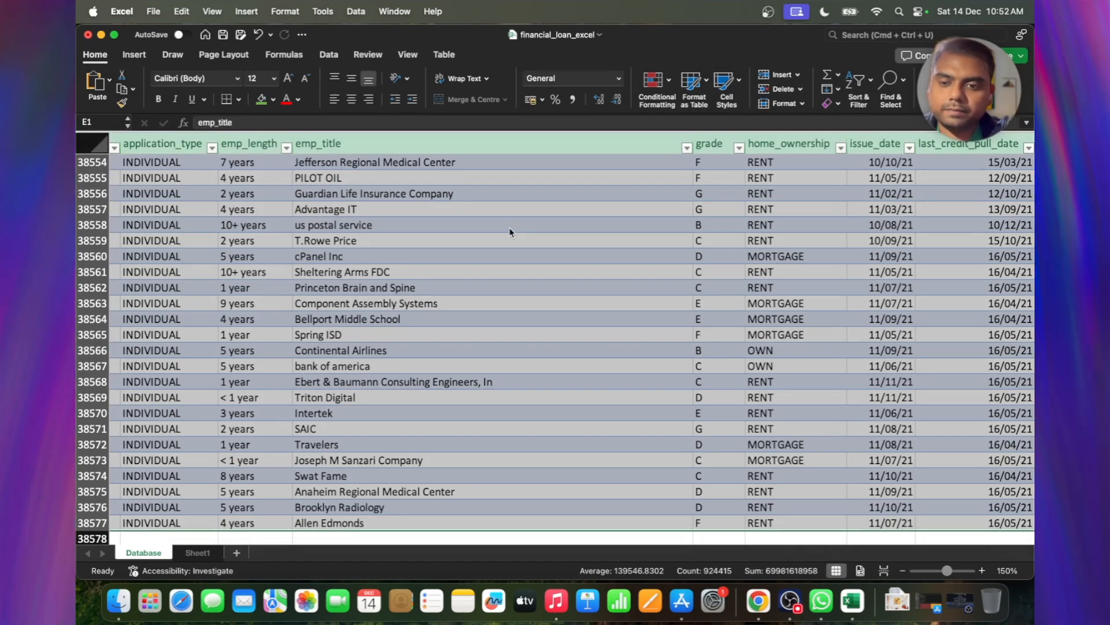
key("super+r")
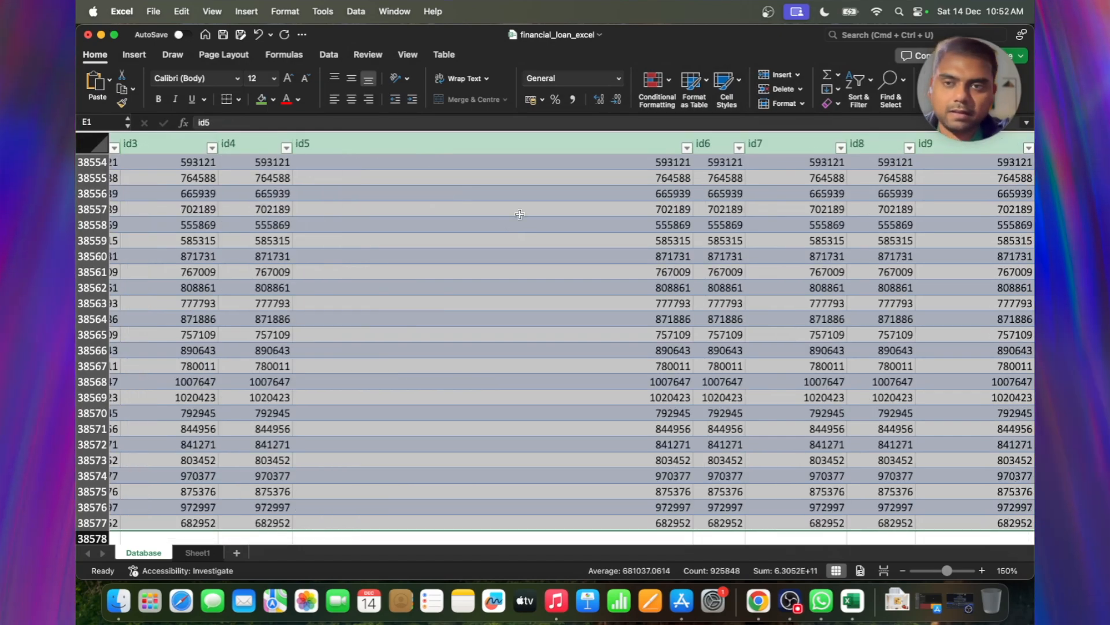
left_click(464, 224)
scroll(457, 219, "up", 20)
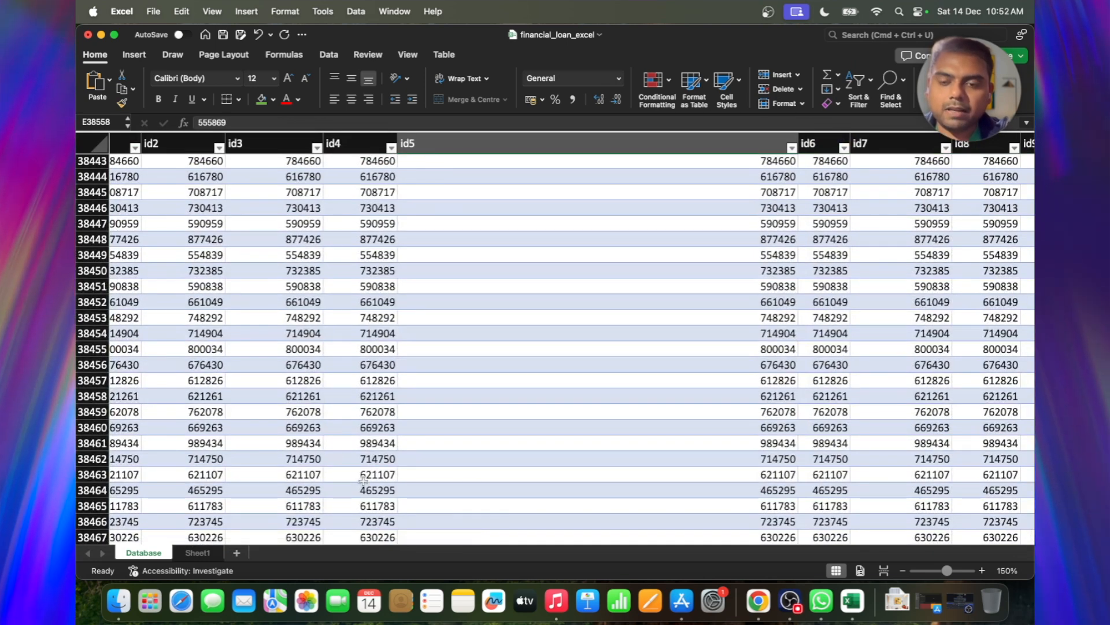
Step: Turn the entire Sheet1 into a table with the My table has headers option enabled and select cell C3
left_click(197, 553)
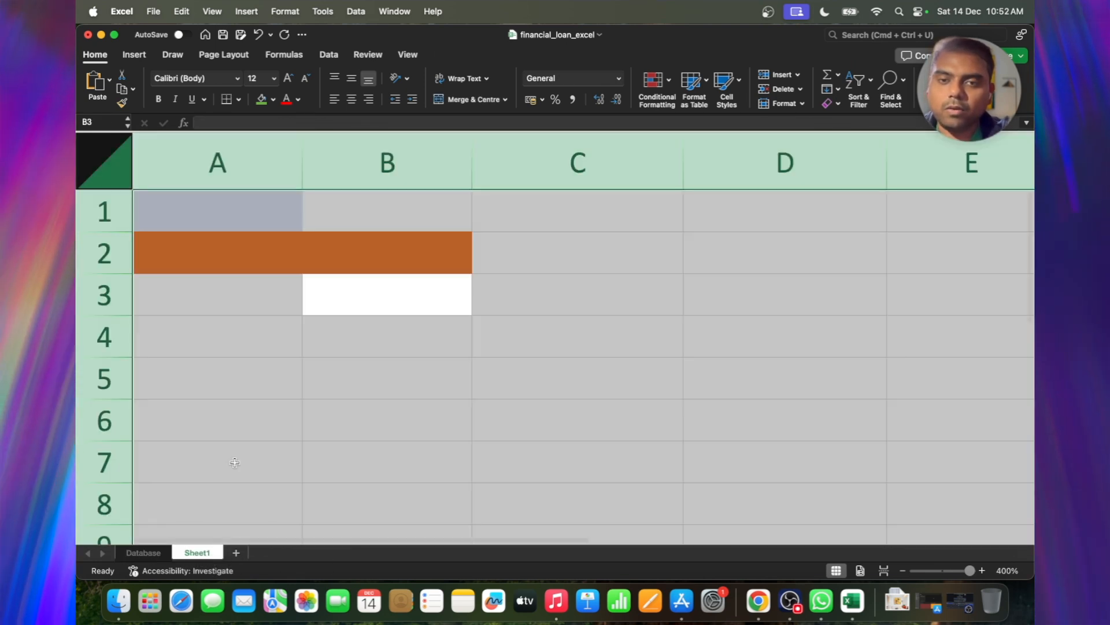
key("super+t")
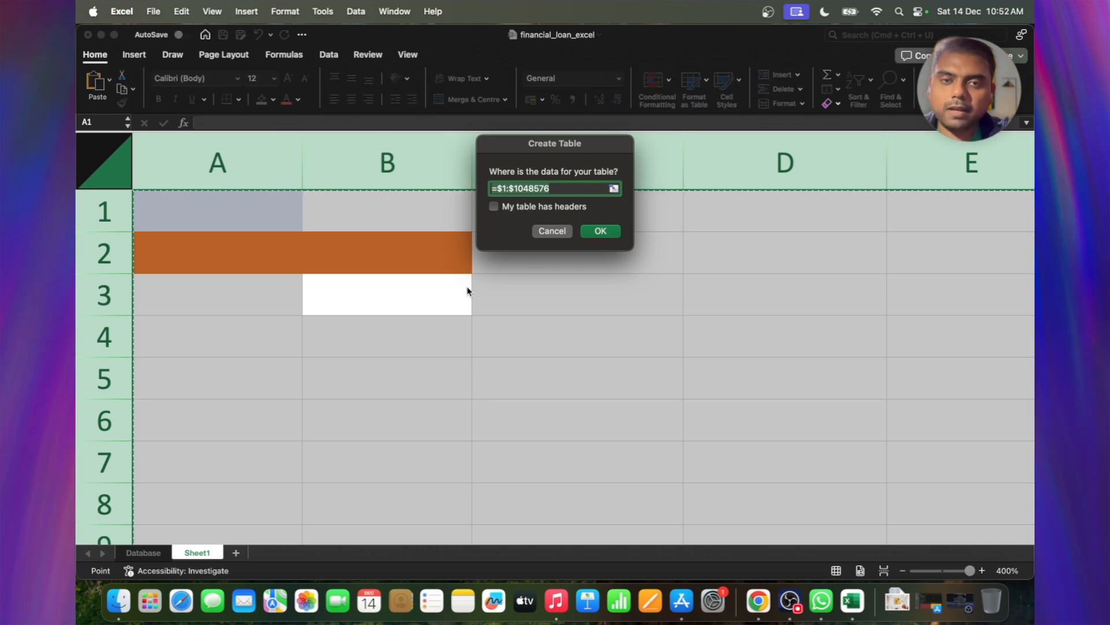
left_click(538, 209)
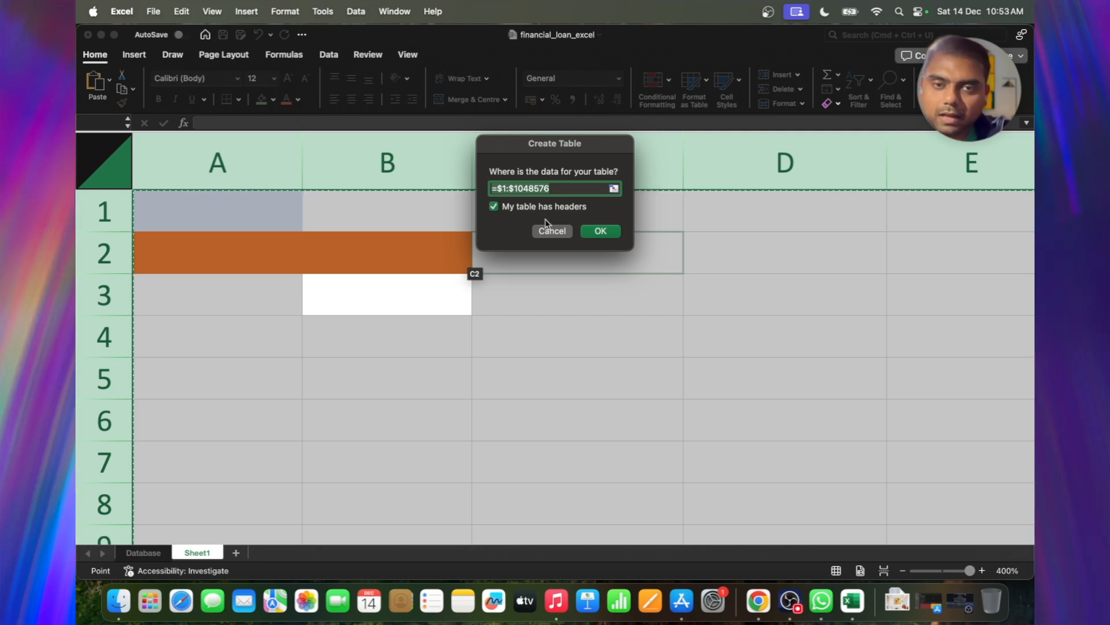
left_click(592, 231)
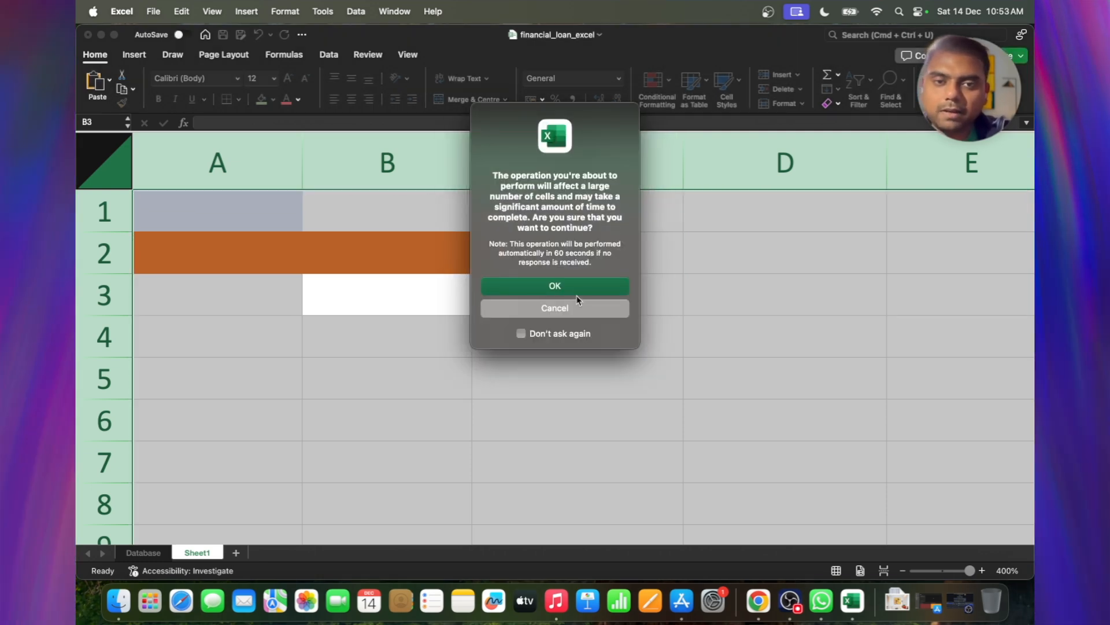
left_click(581, 290)
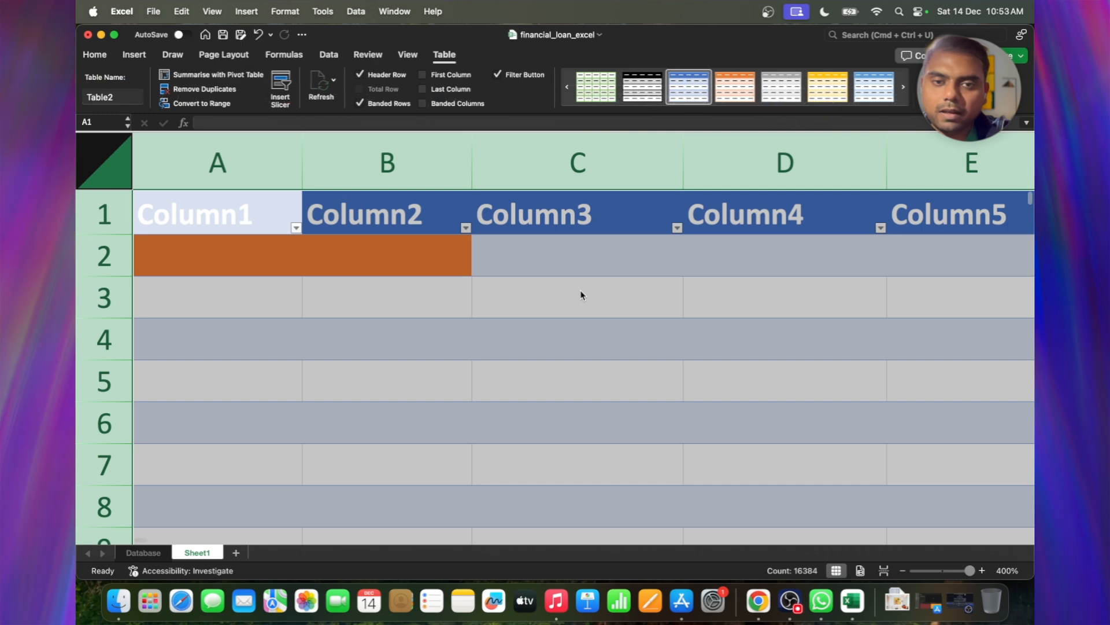
left_click(550, 283)
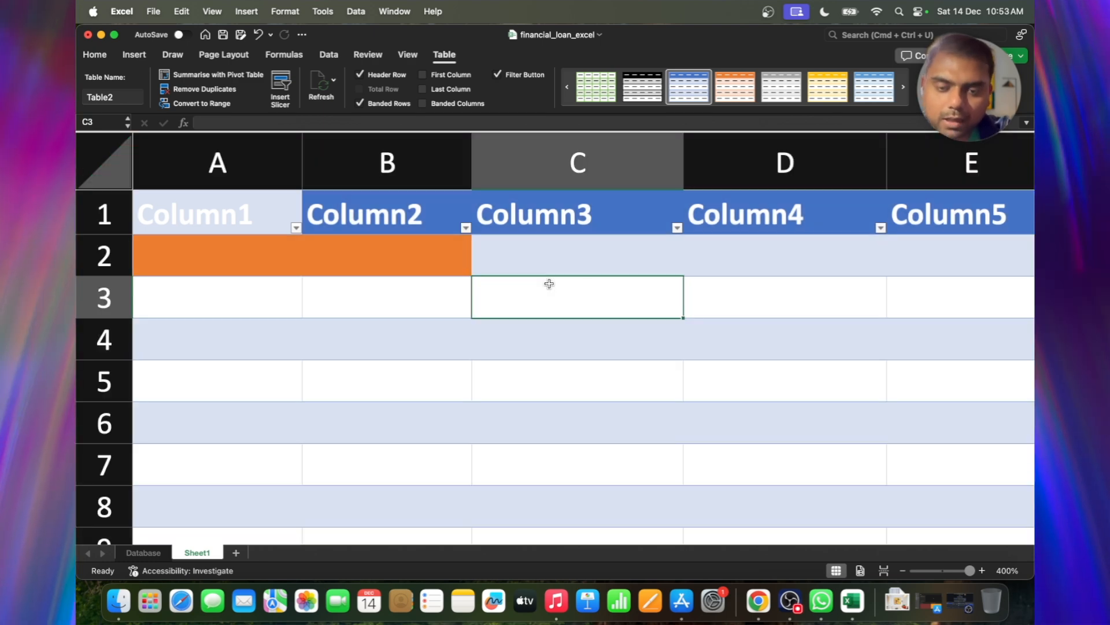
Step: Undo the conversion of Sheet1 into a table and redo it
key("super+z")
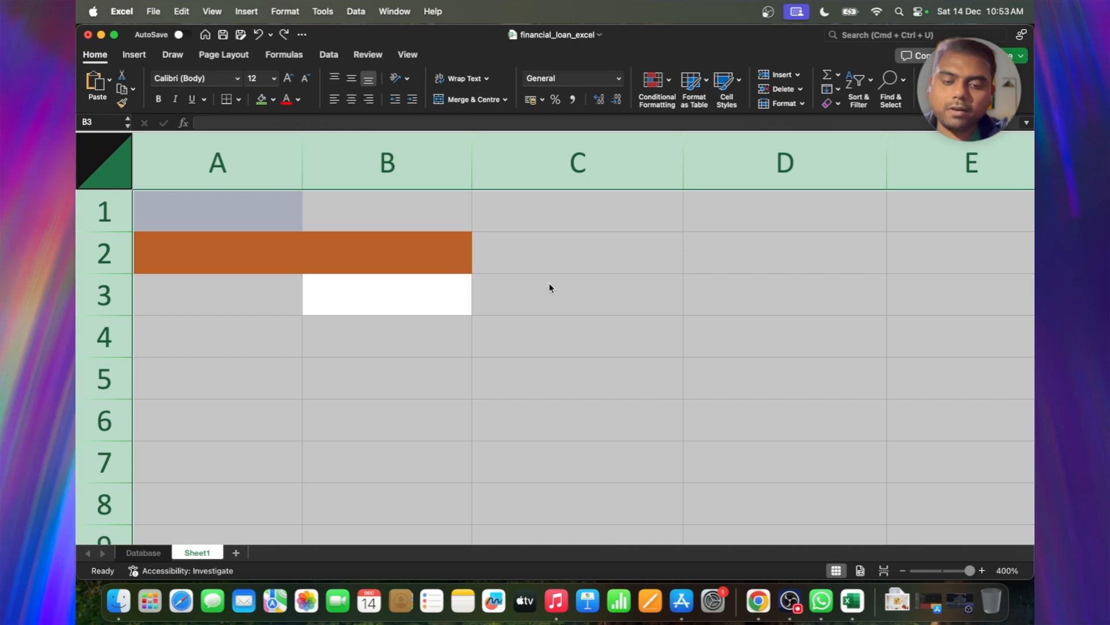
key("super+y")
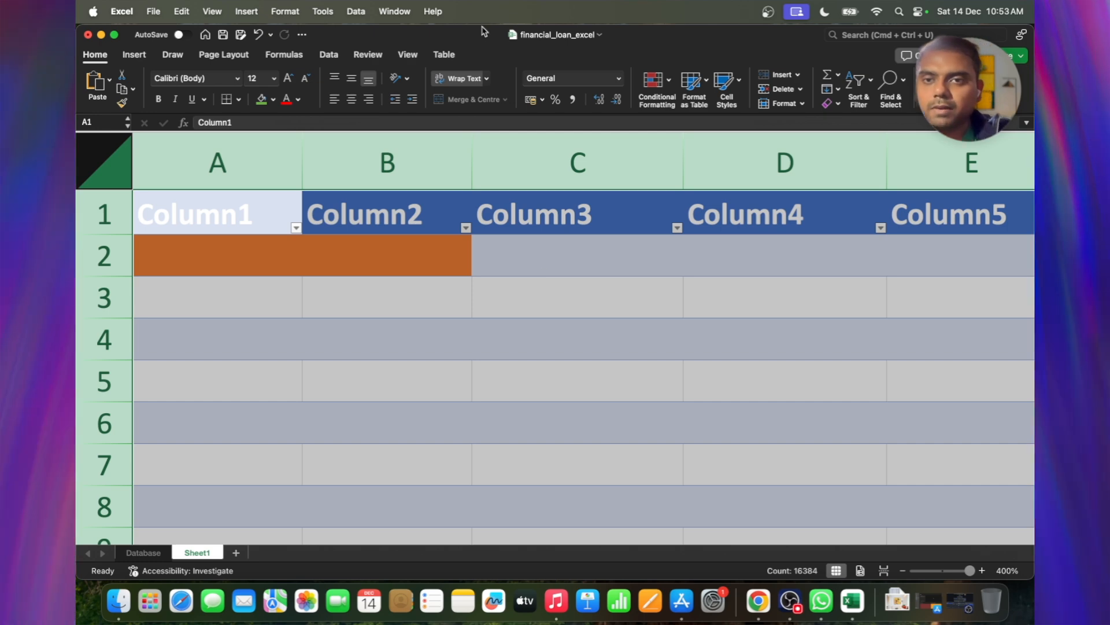
left_click(330, 54)
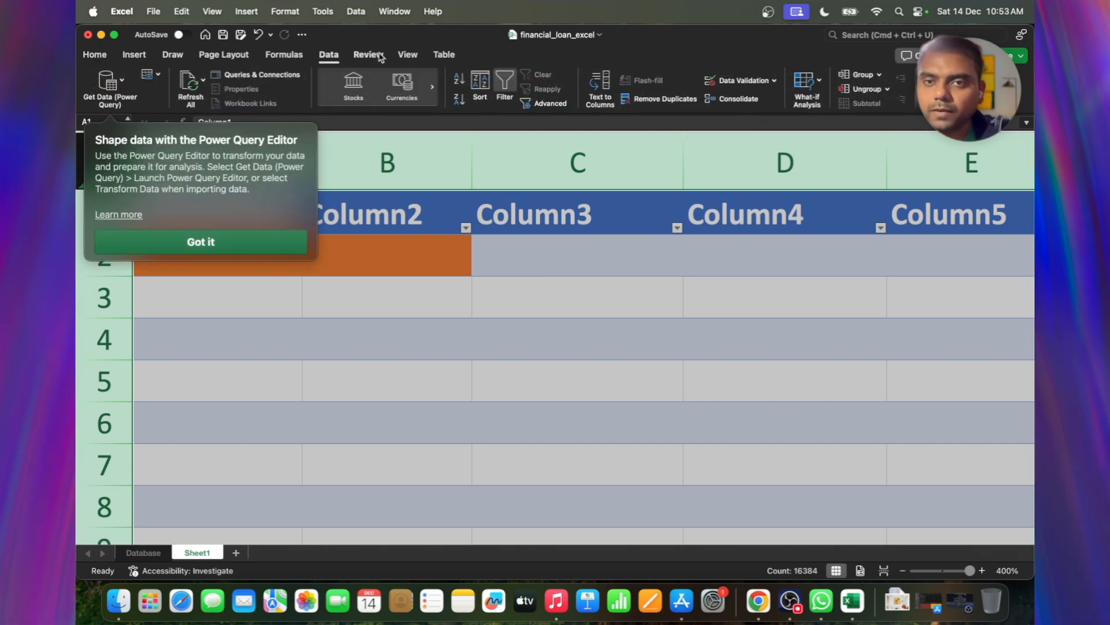
left_click(275, 58)
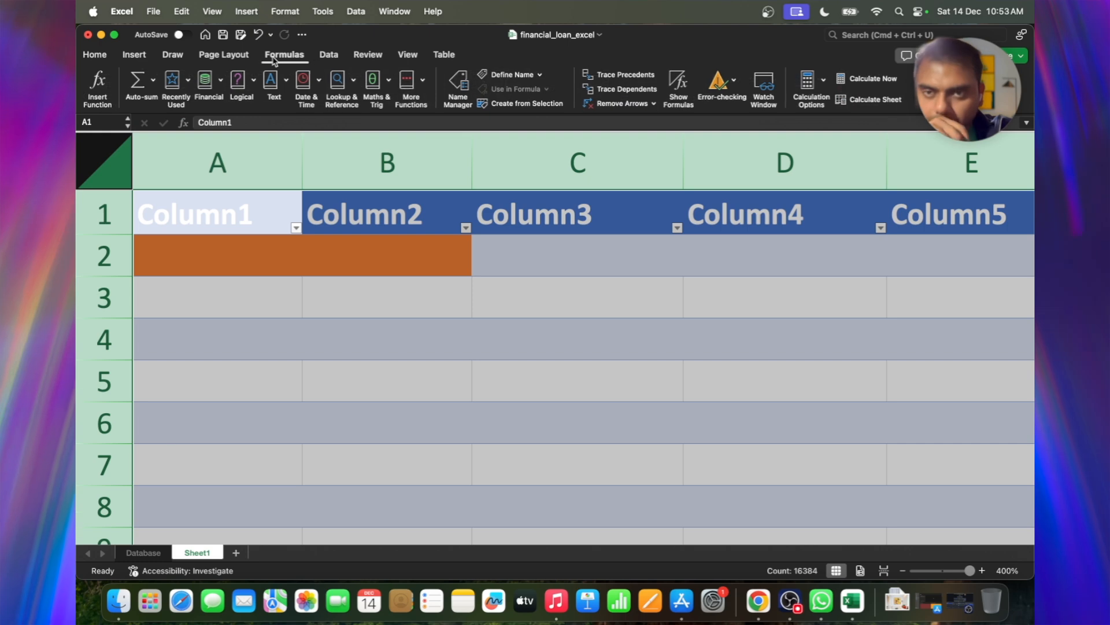
left_click(334, 57)
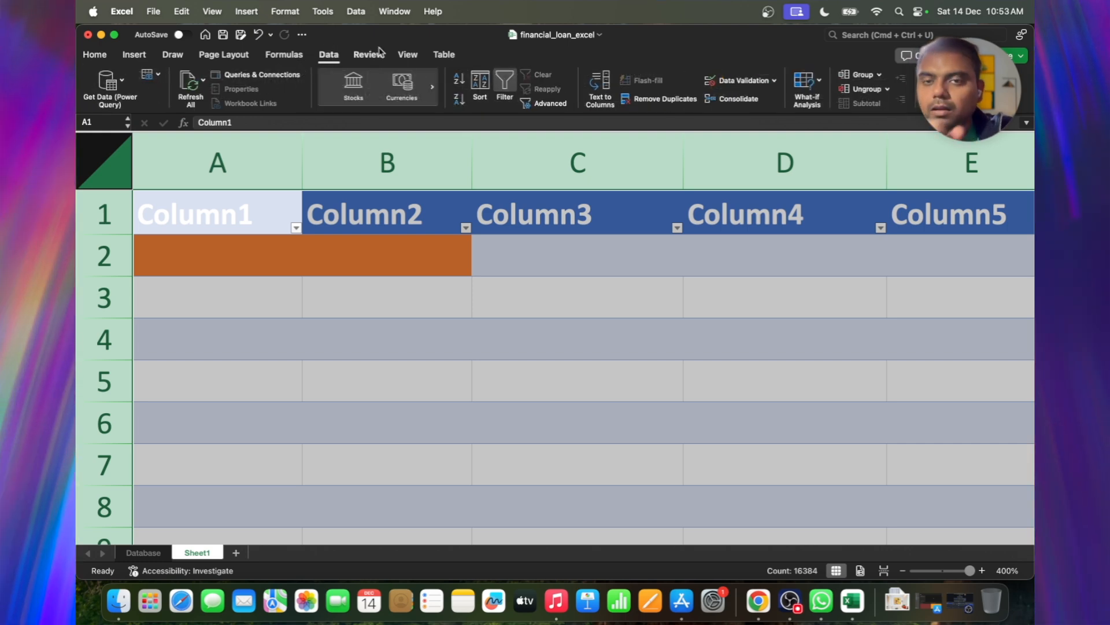
left_click(408, 53)
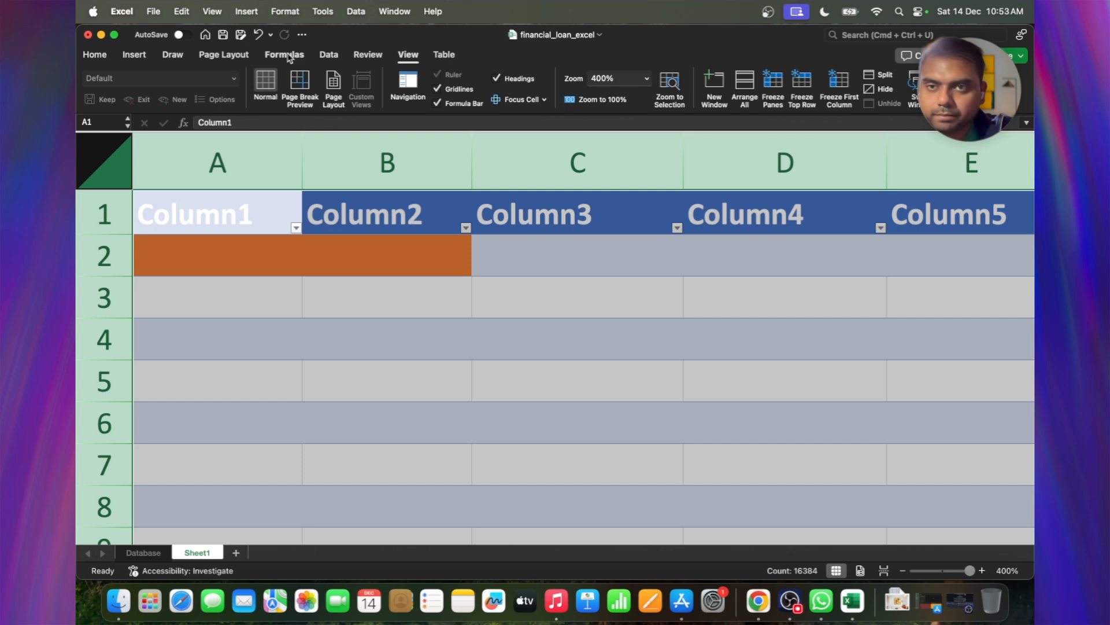
left_click(263, 56)
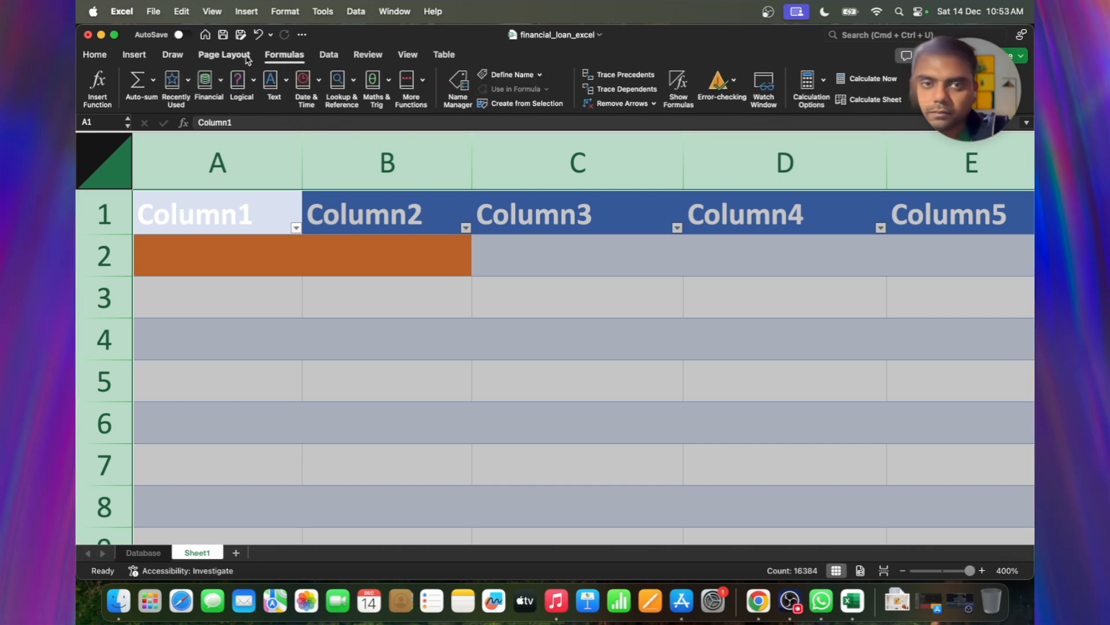
left_click(247, 57)
left_click(172, 55)
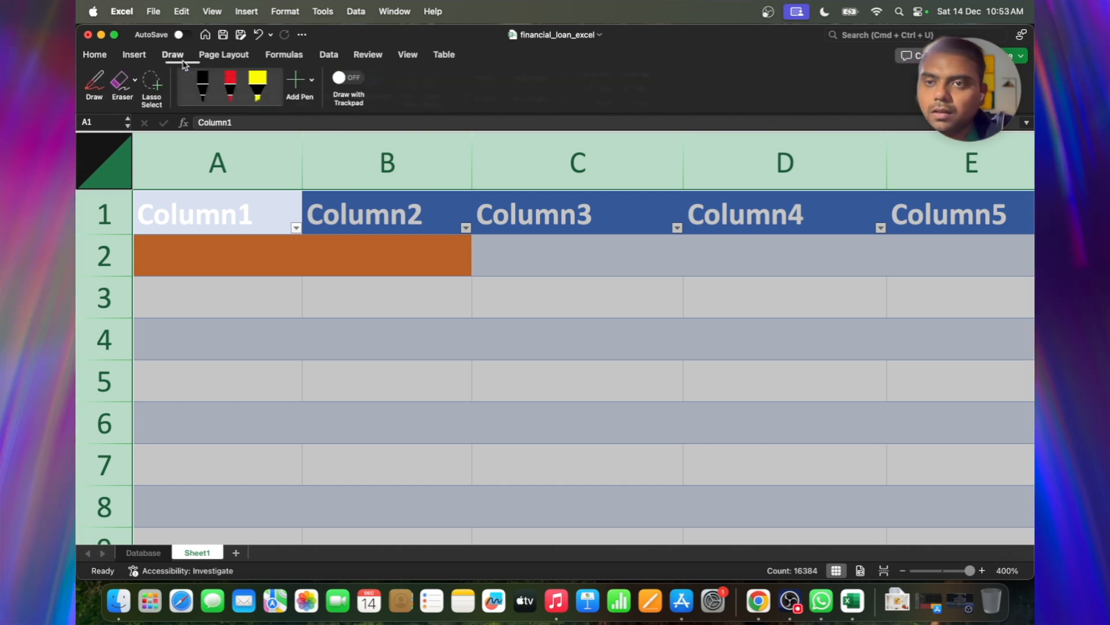
Step: Select the entire table on Sheet1, try to convert it to a normal range, and select cell C2
left_click(296, 207)
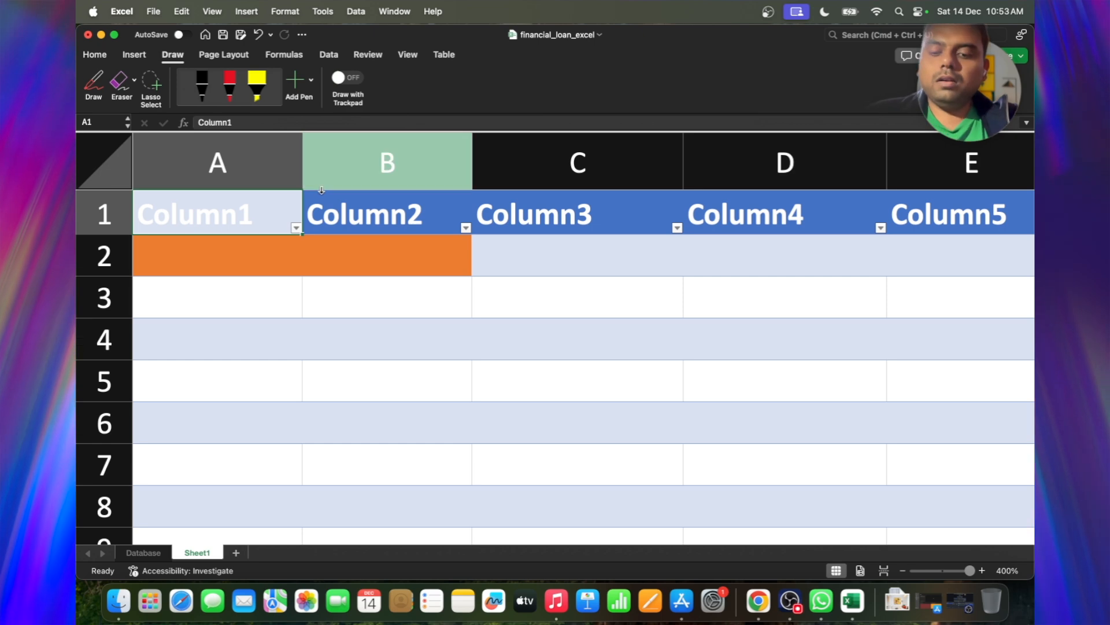
key("super+a")
left_click(443, 54)
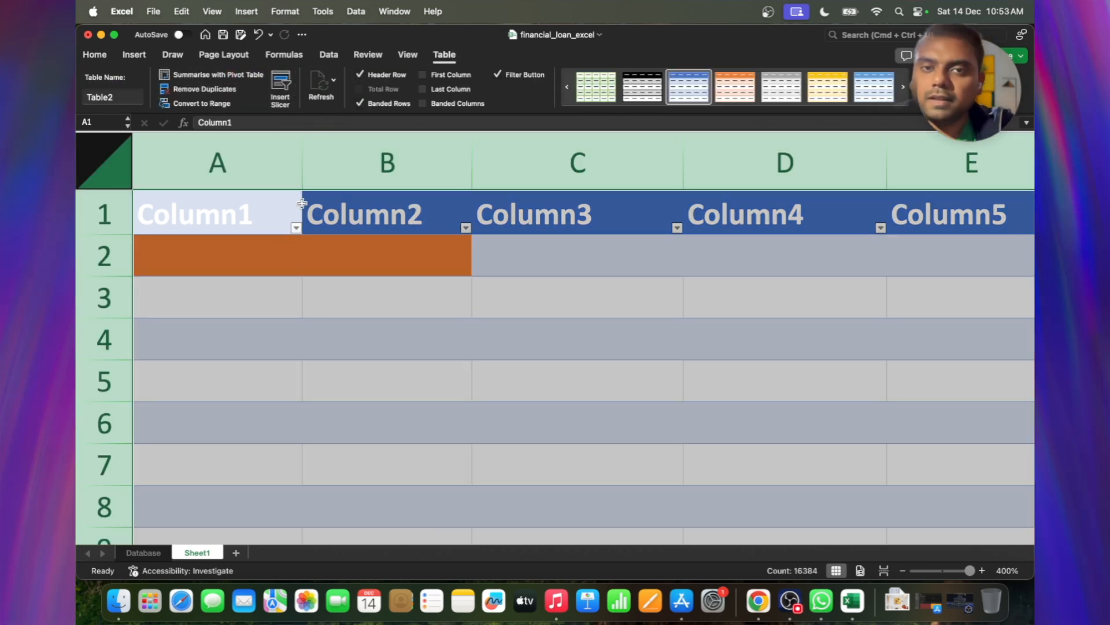
left_click(185, 104)
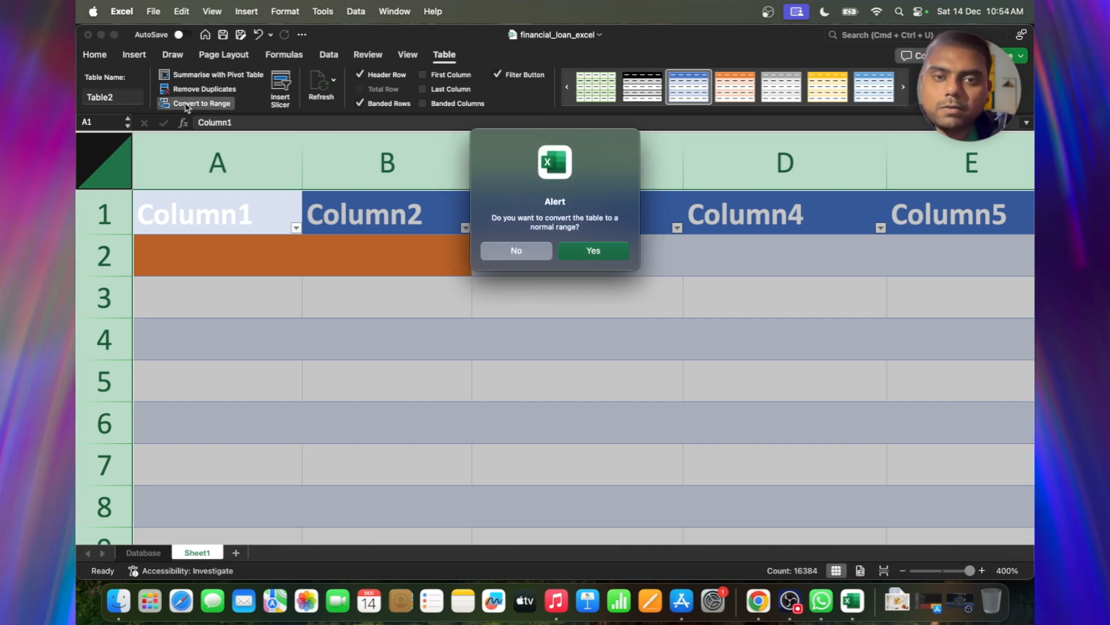
key("Return")
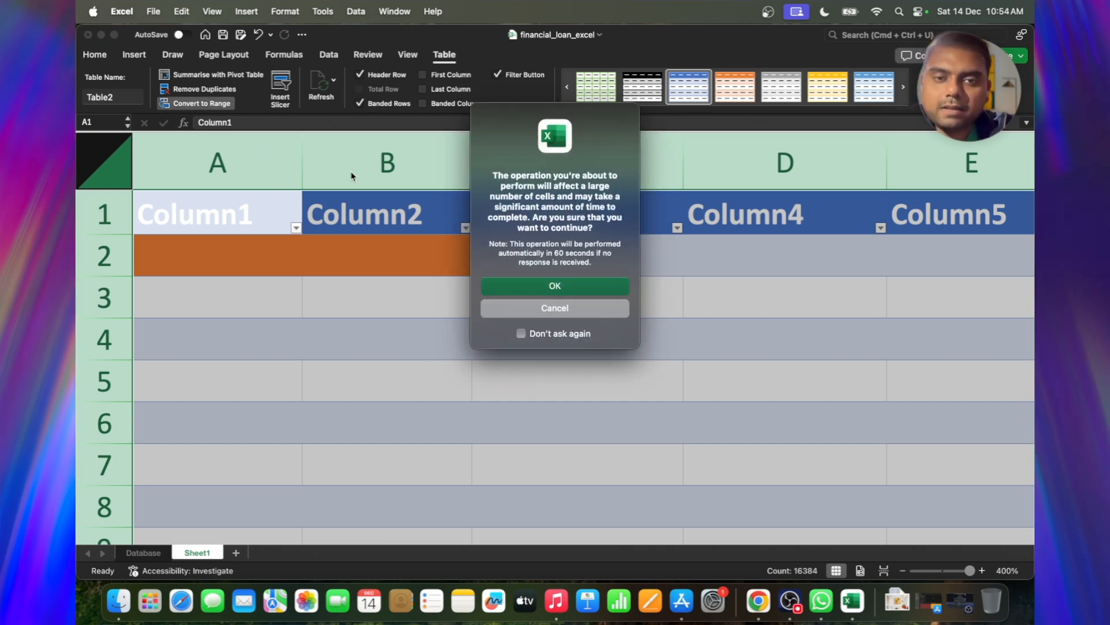
left_click(529, 286)
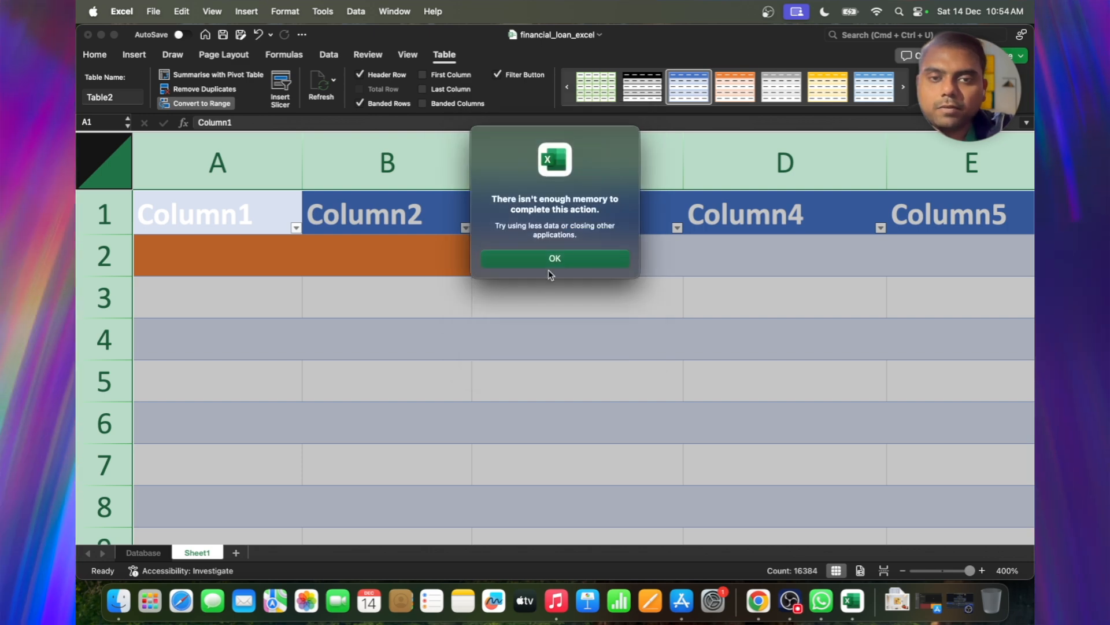
left_click(550, 258)
left_click(496, 268)
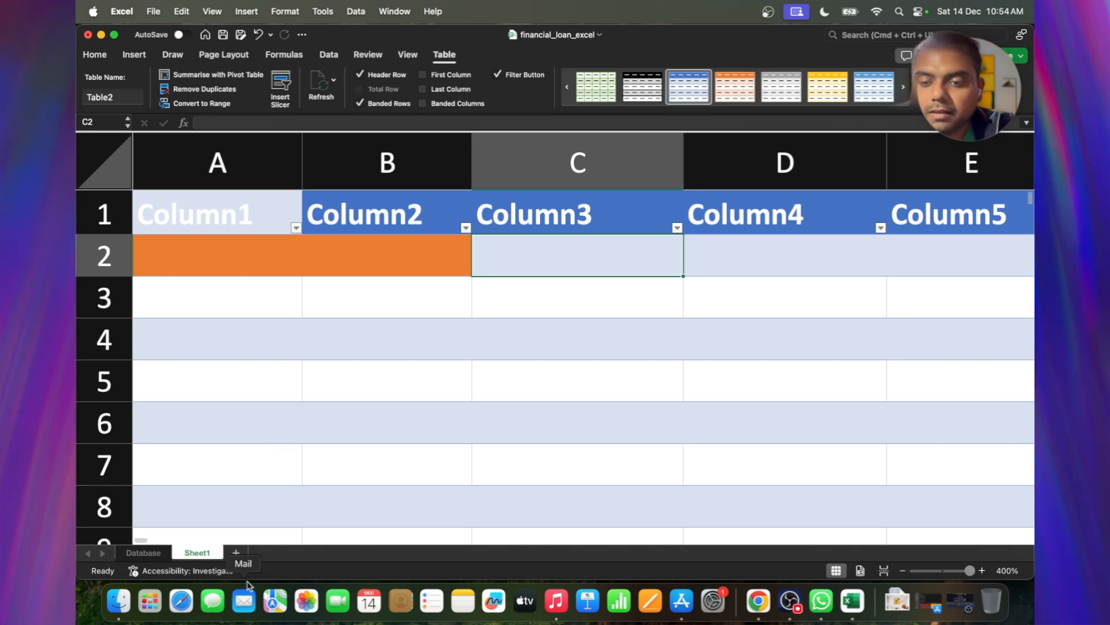
Step: Add a new blank worksheet to the workbook after Sheet1
left_click(236, 553)
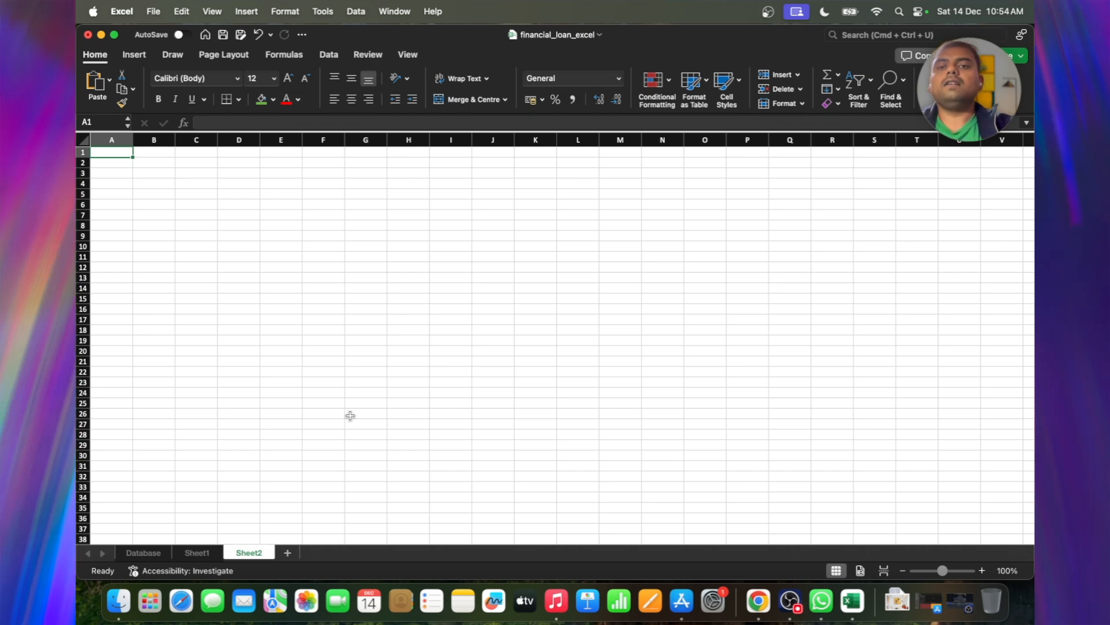
Step: Return to Sheet1 and try again to convert its table to a normal range from cell C2
left_click(209, 553)
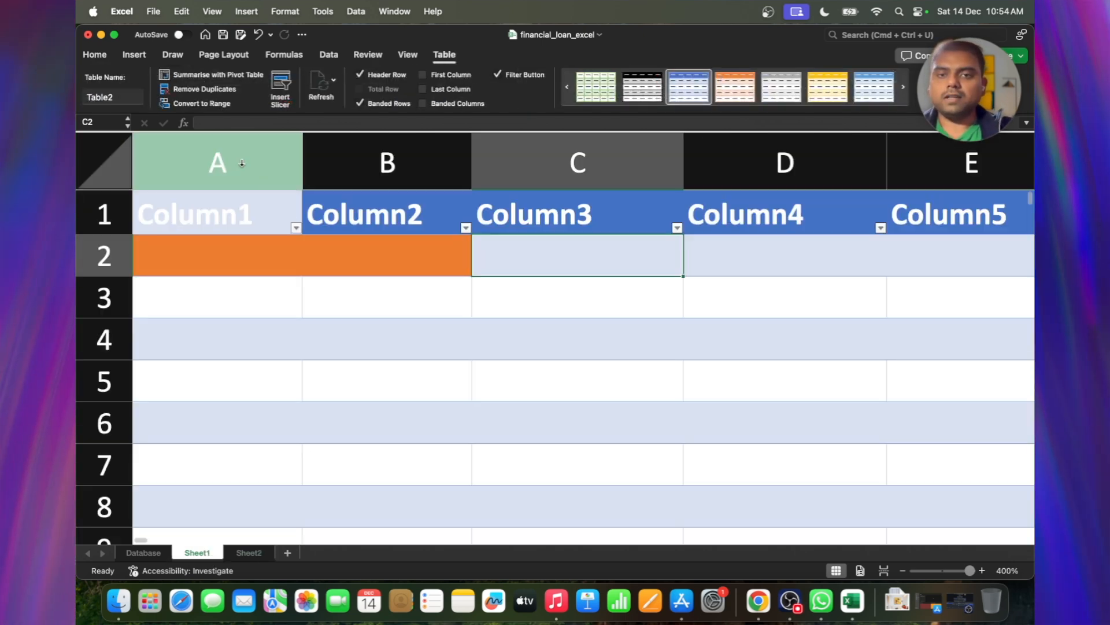
left_click(202, 103)
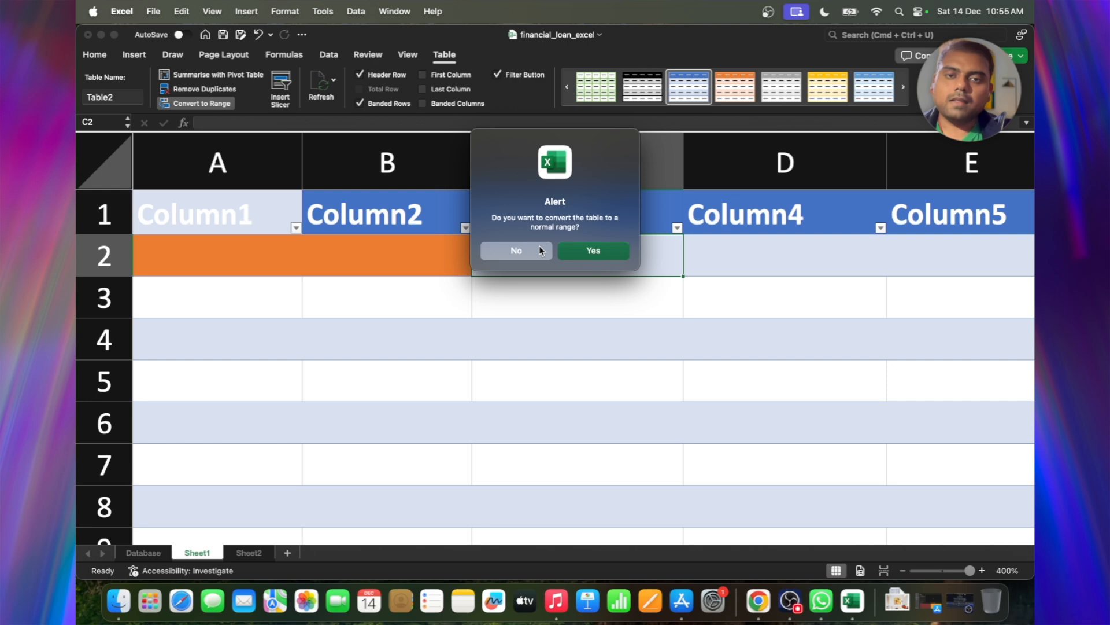
left_click(586, 252)
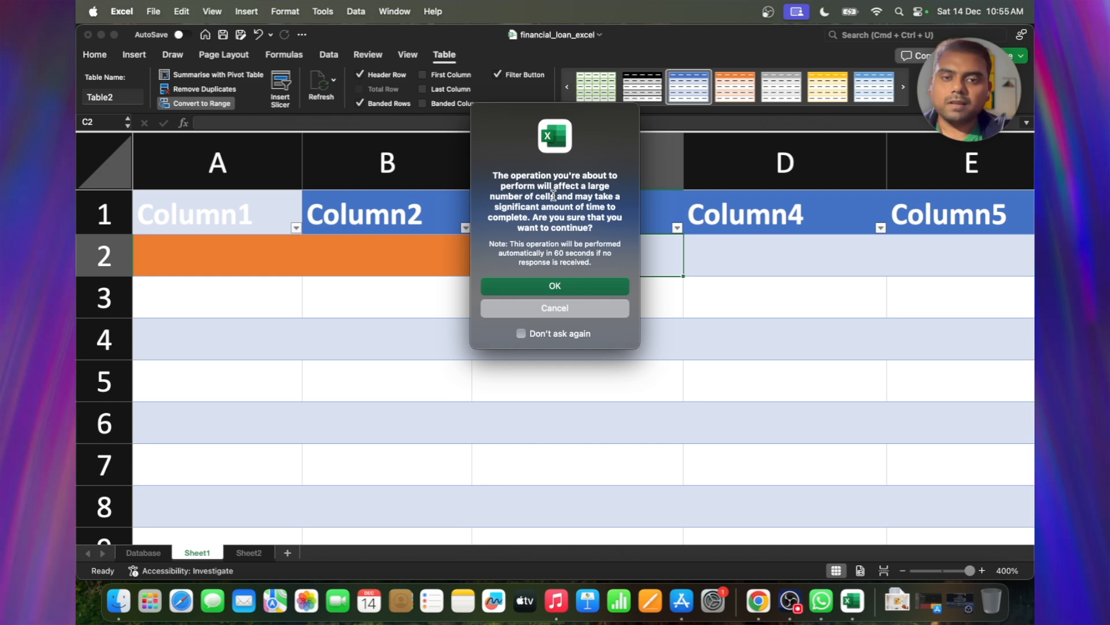
left_click(554, 286)
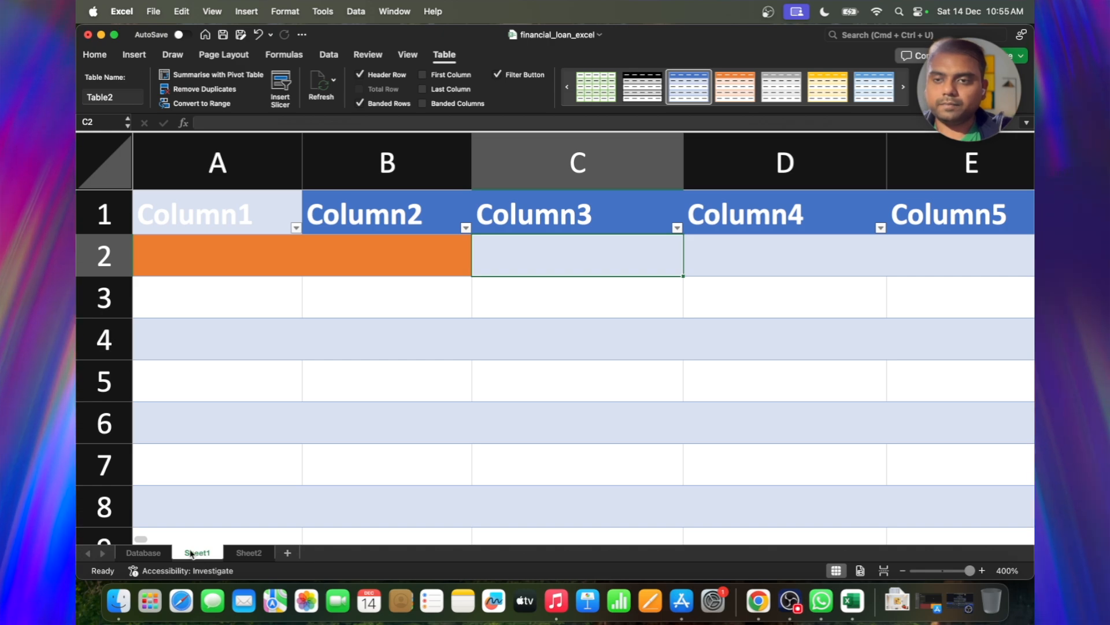
Step: Open the Database sheet and jump from the end of the table to cell A1
left_click(231, 552)
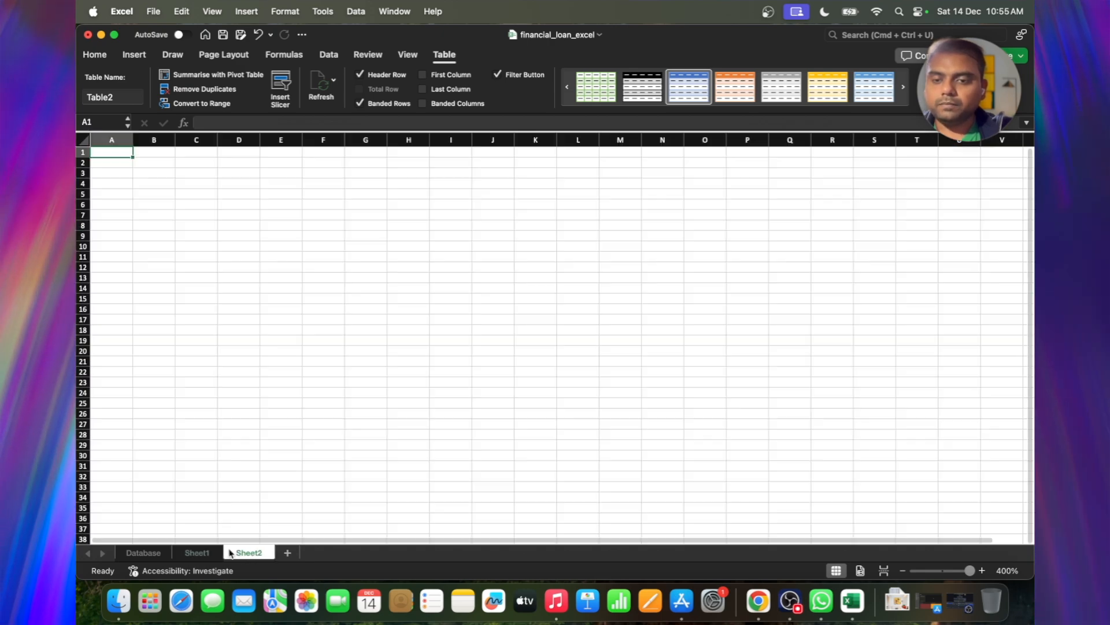
left_click(159, 554)
scroll(245, 293, "up", 3)
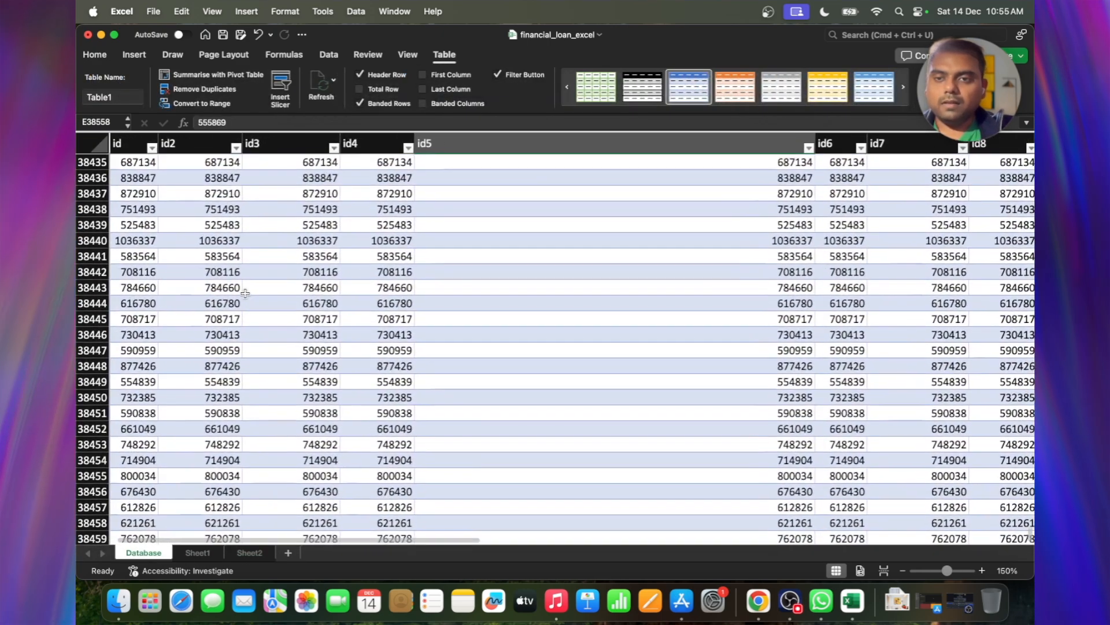
left_click_drag(289, 428, 245, 295)
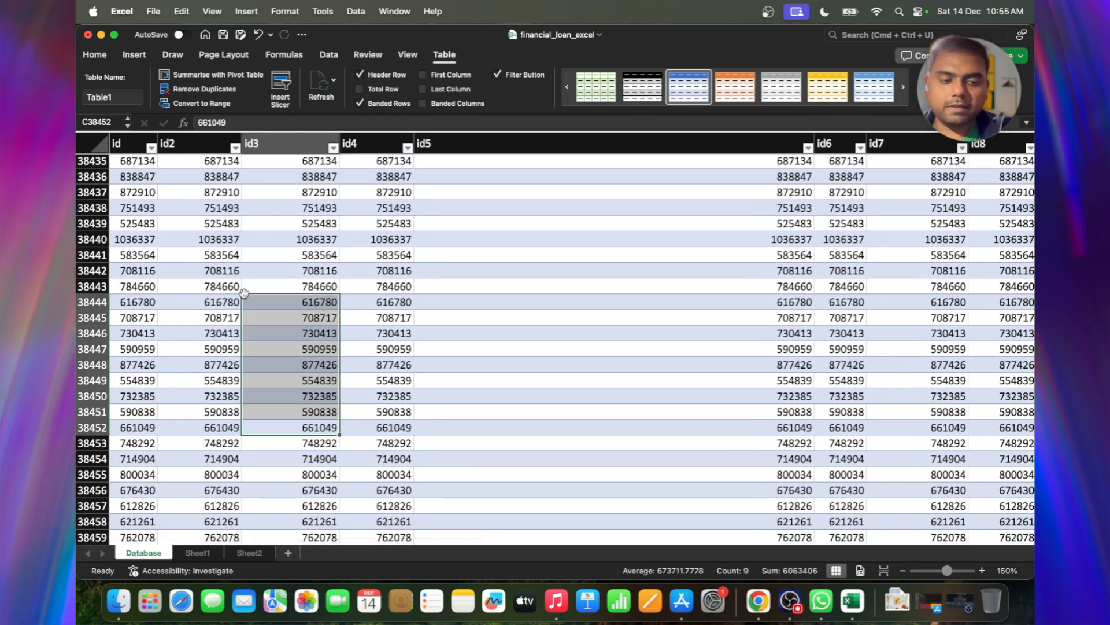
scroll(244, 294, "up", 1)
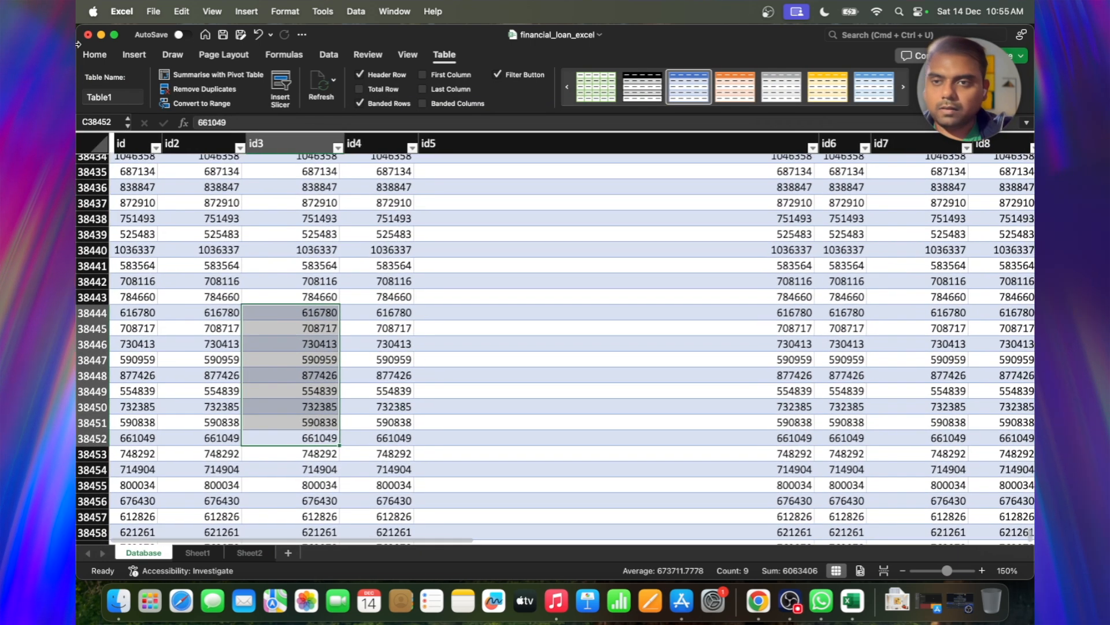
left_click(107, 120)
type("a")
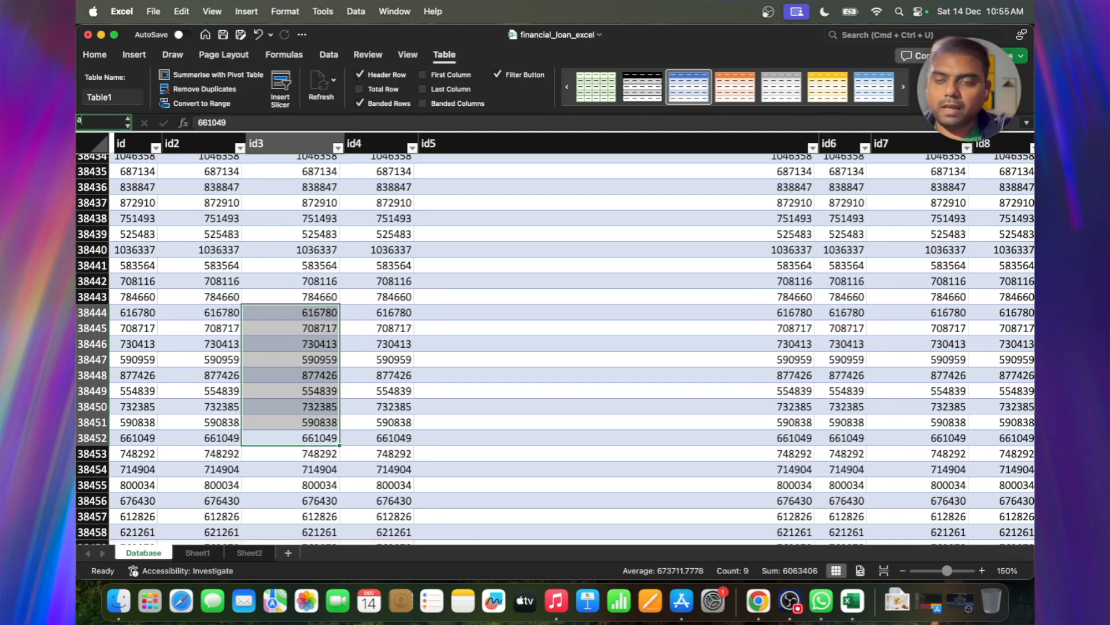
type("1")
key("Return")
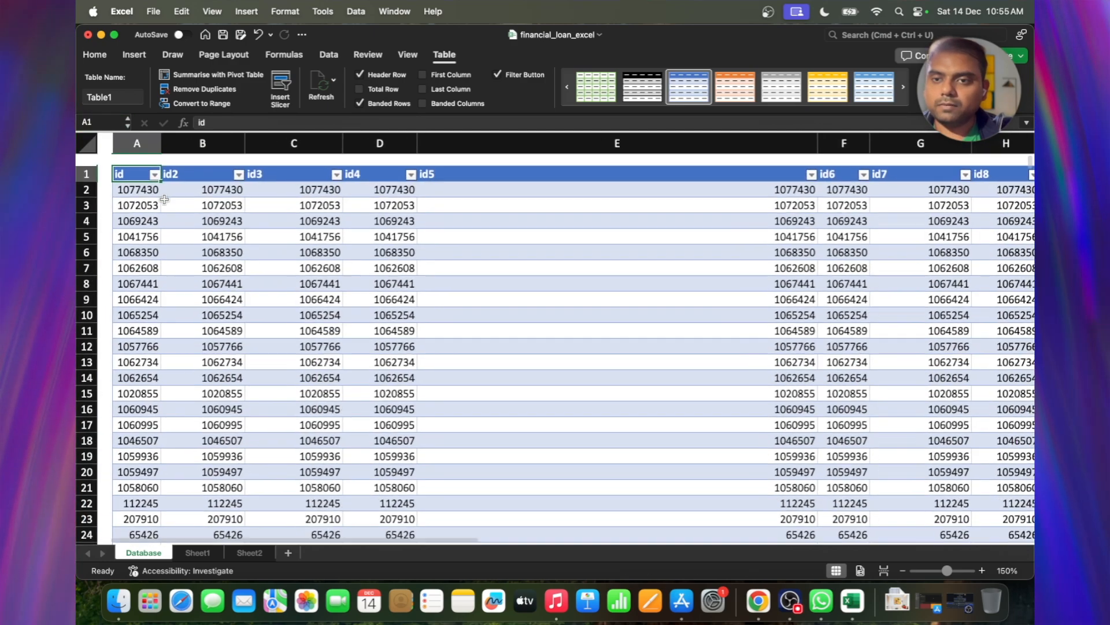
Step: Auto-fit the width of the id5 column, column E, on the Database sheet
scroll(164, 200, "down", 10)
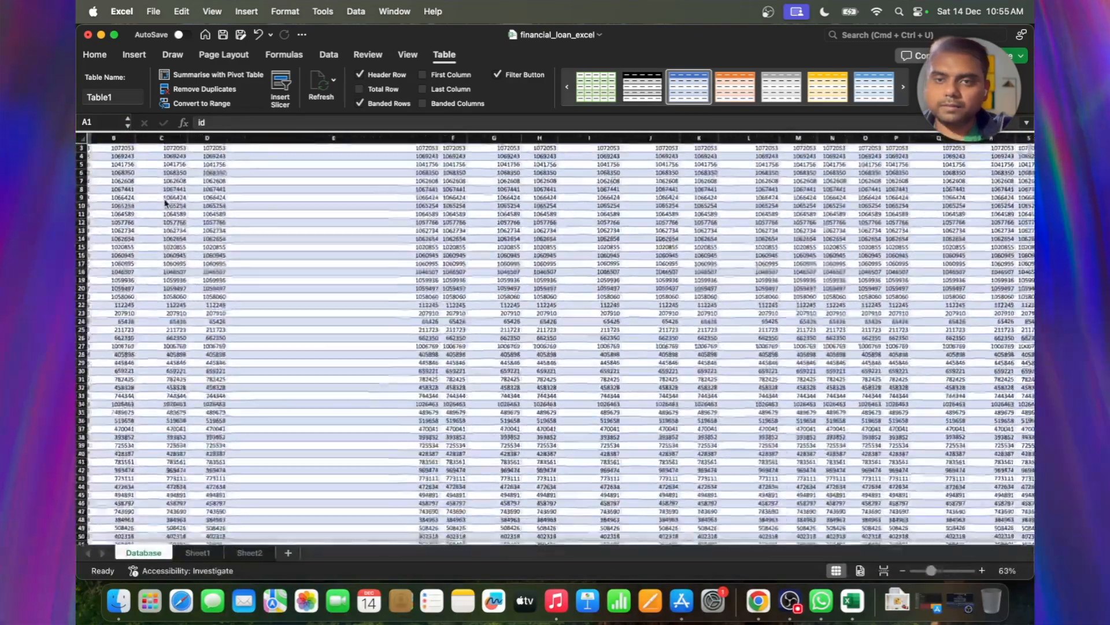
scroll(165, 202, "up", 3)
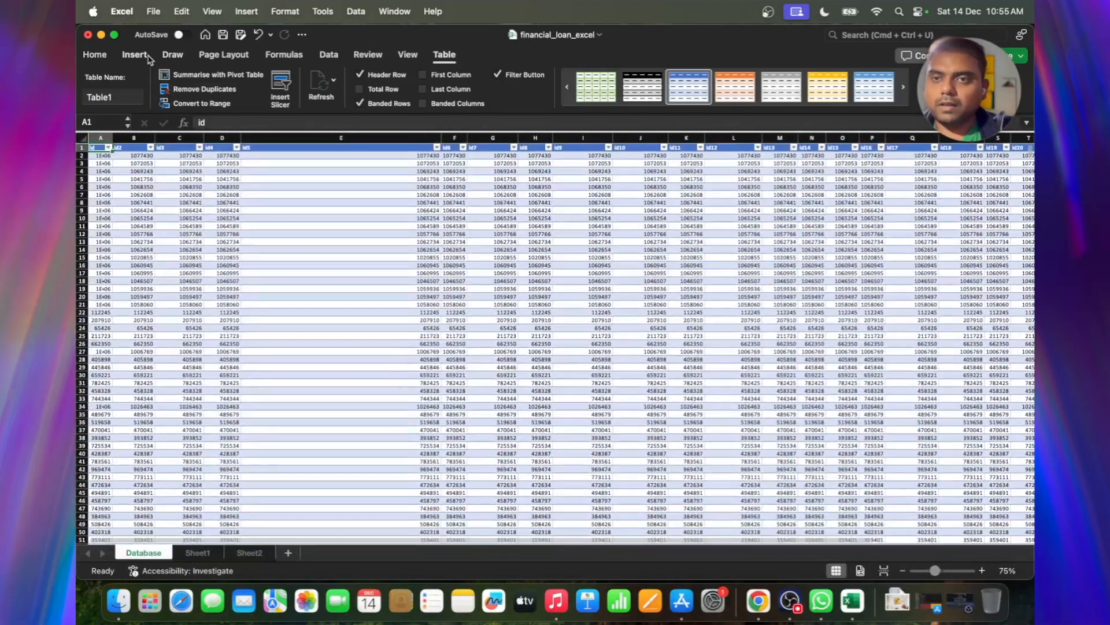
left_click(135, 55)
left_click(96, 55)
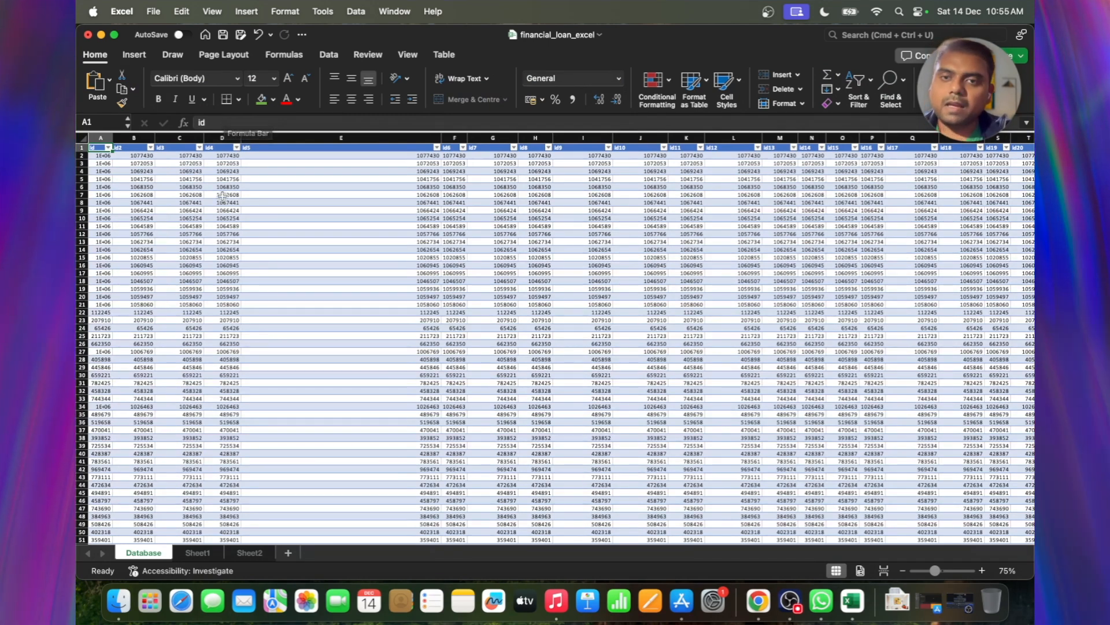
double_click(440, 139)
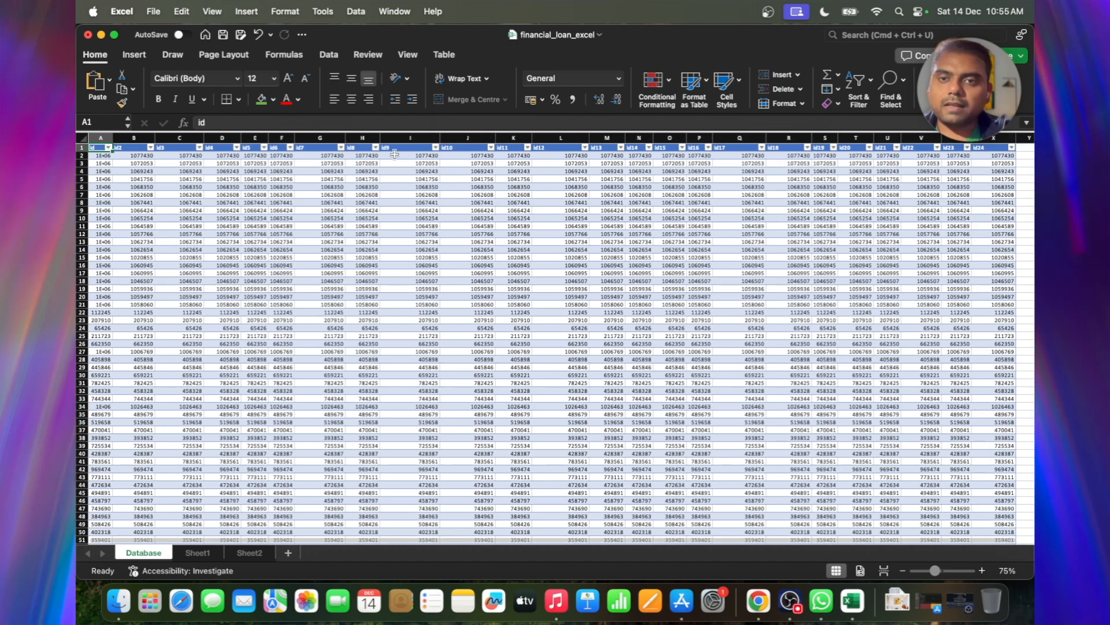
Step: Examine the id columns across the whole Database table, from id to id24, and select cell G4
scroll(382, 156, "right", 2)
scroll(335, 162, "left", 2)
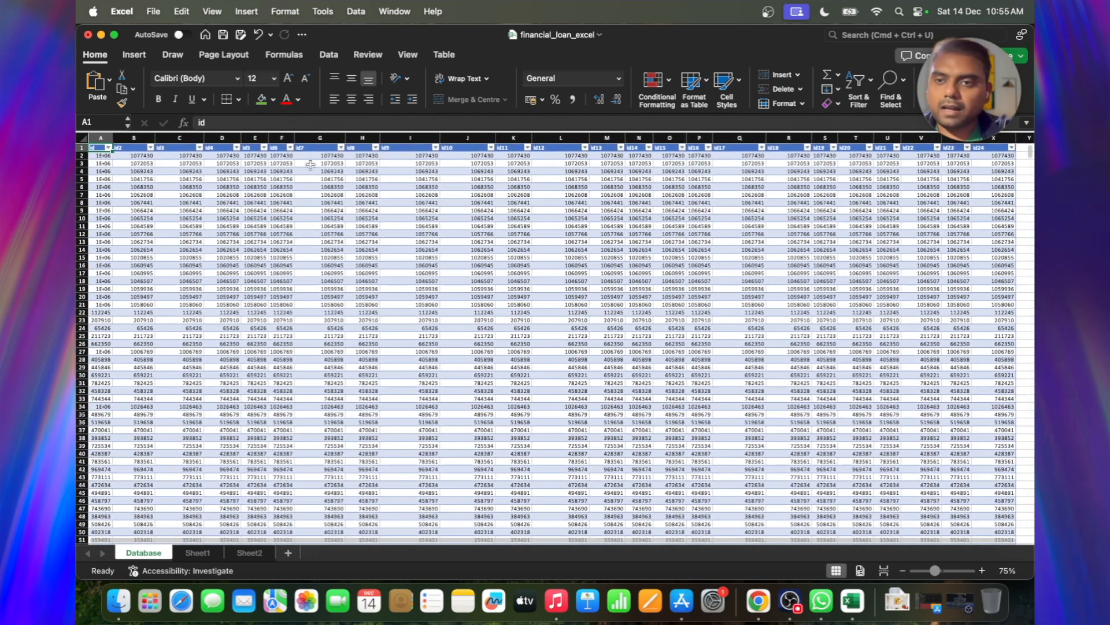
scroll(262, 173, "right", 2)
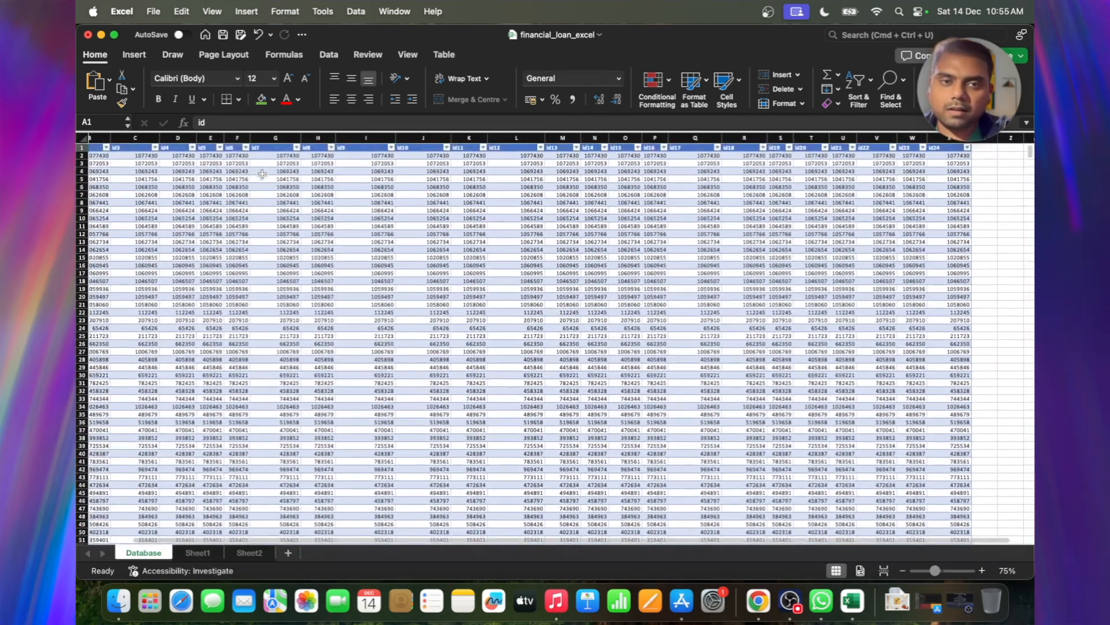
scroll(272, 191, "down", 5)
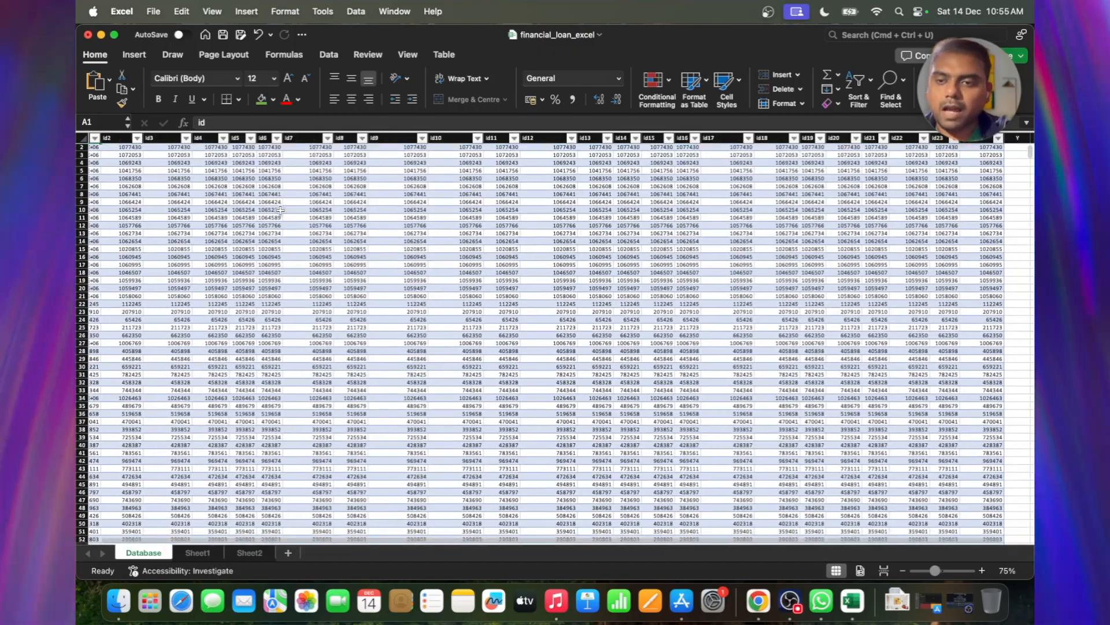
scroll(280, 209, "up", 5)
scroll(272, 211, "right", 5)
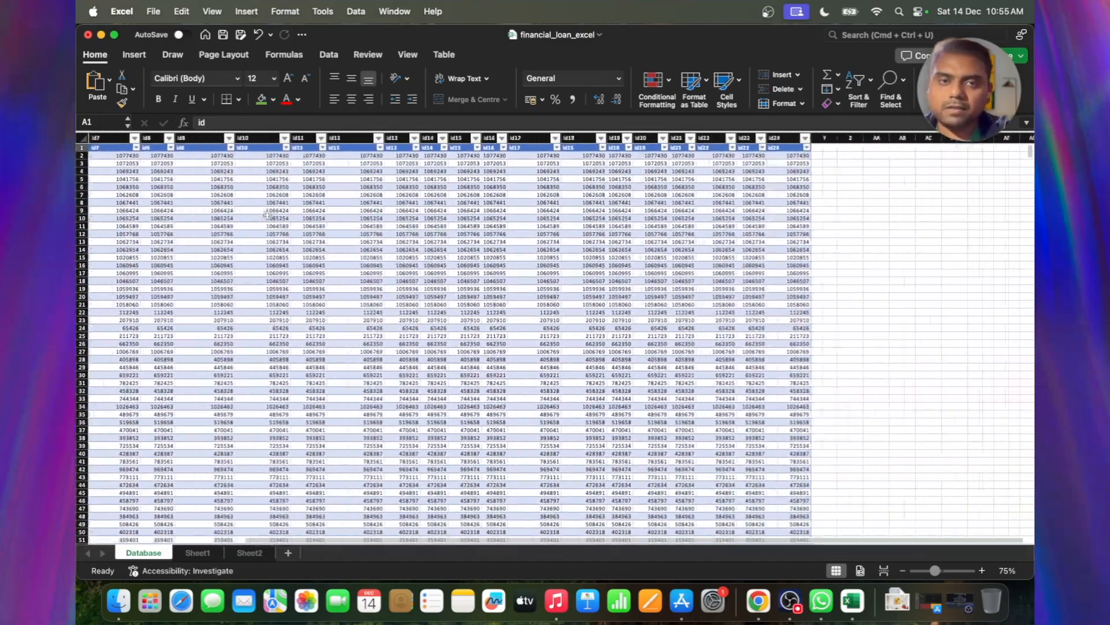
scroll(265, 214, "left", 5)
scroll(264, 225, "down", 4)
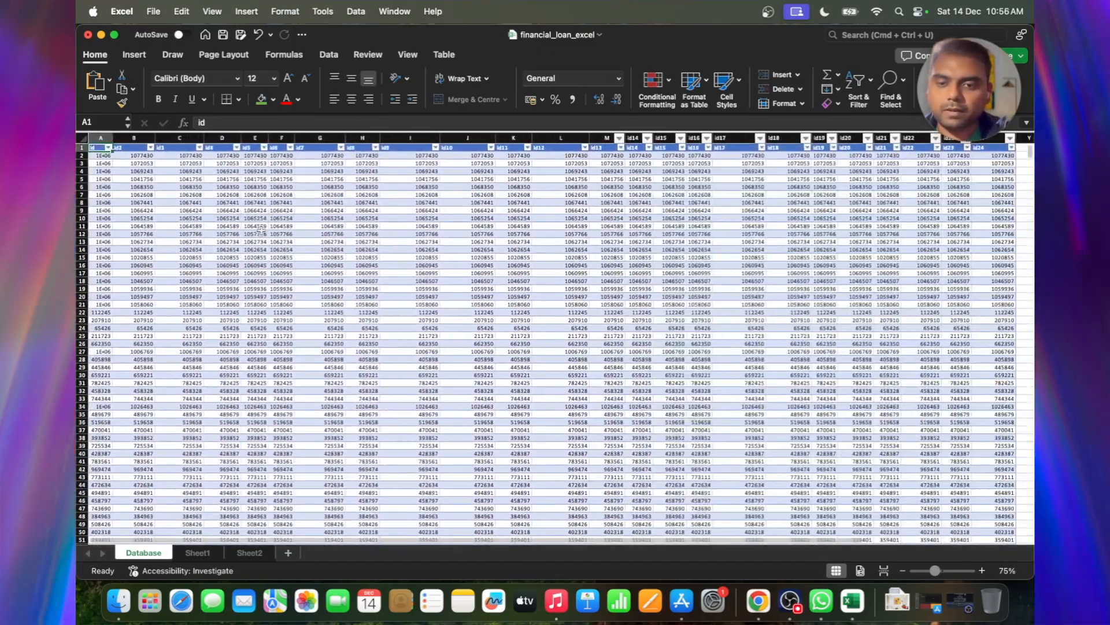
scroll(262, 230, "up", 4)
left_click(337, 169)
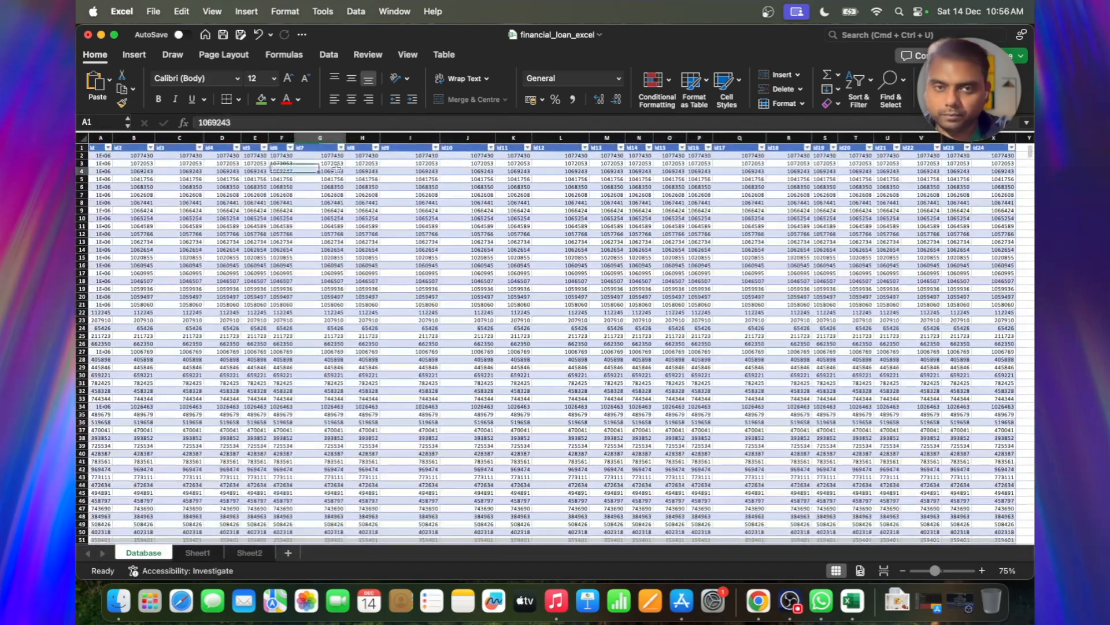
Step: Undo the recent changes on the Database sheet that replaced the original loan columns with repeated id columns
key("super+a")
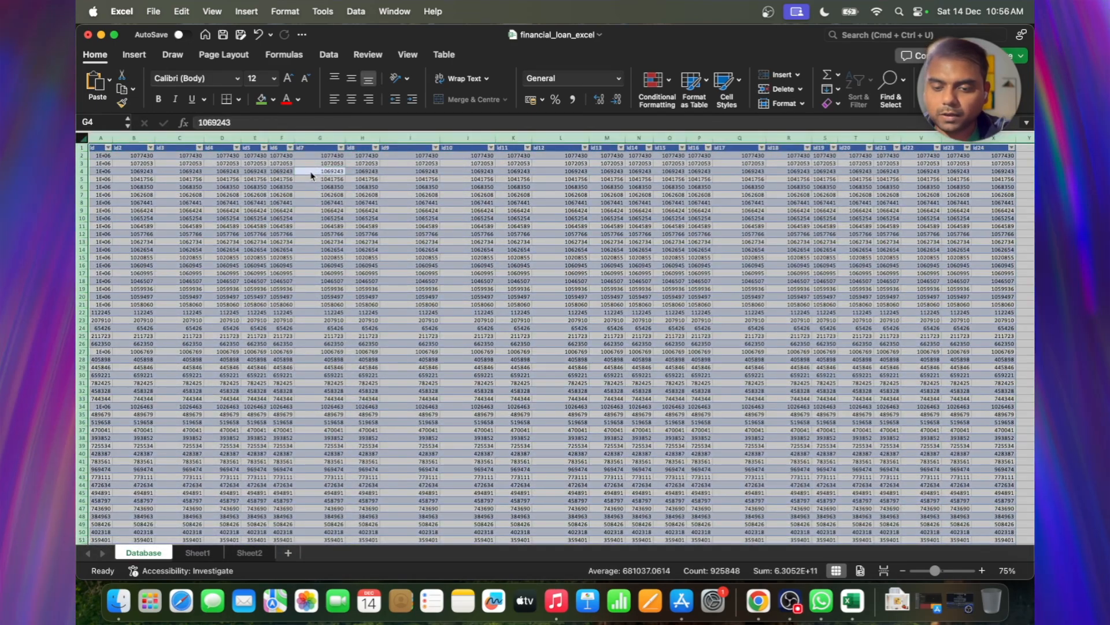
key("super+z")
key("super+z")
key("super+z")
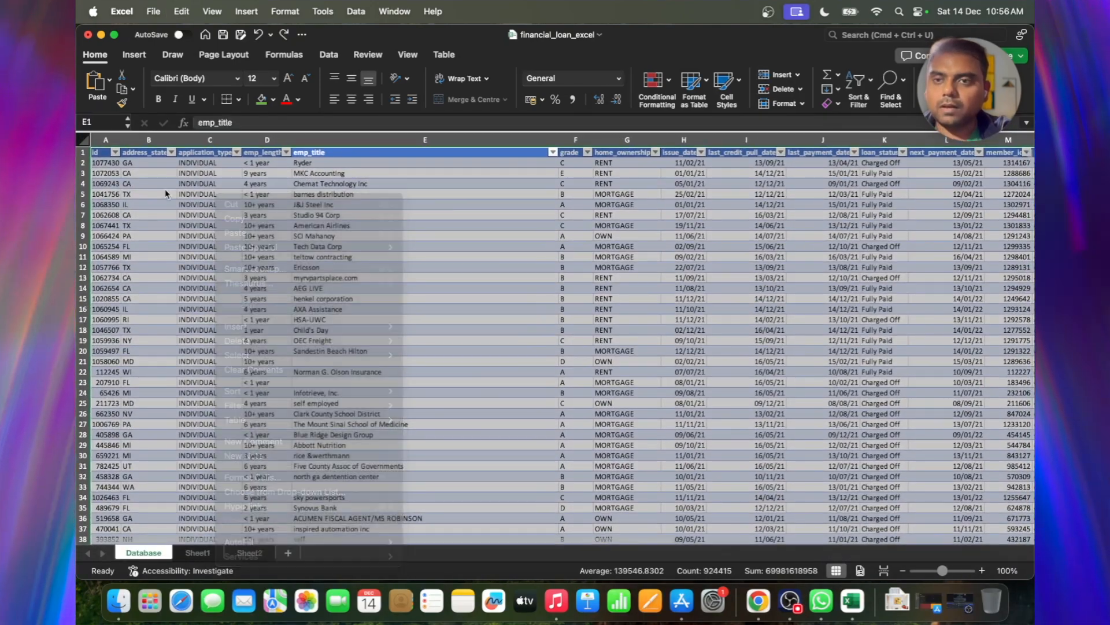
Step: Go to Sheet1 and undo all earlier practice edits on Sheet1 and the Database sheet, back to the start of the undo history
left_click(206, 553)
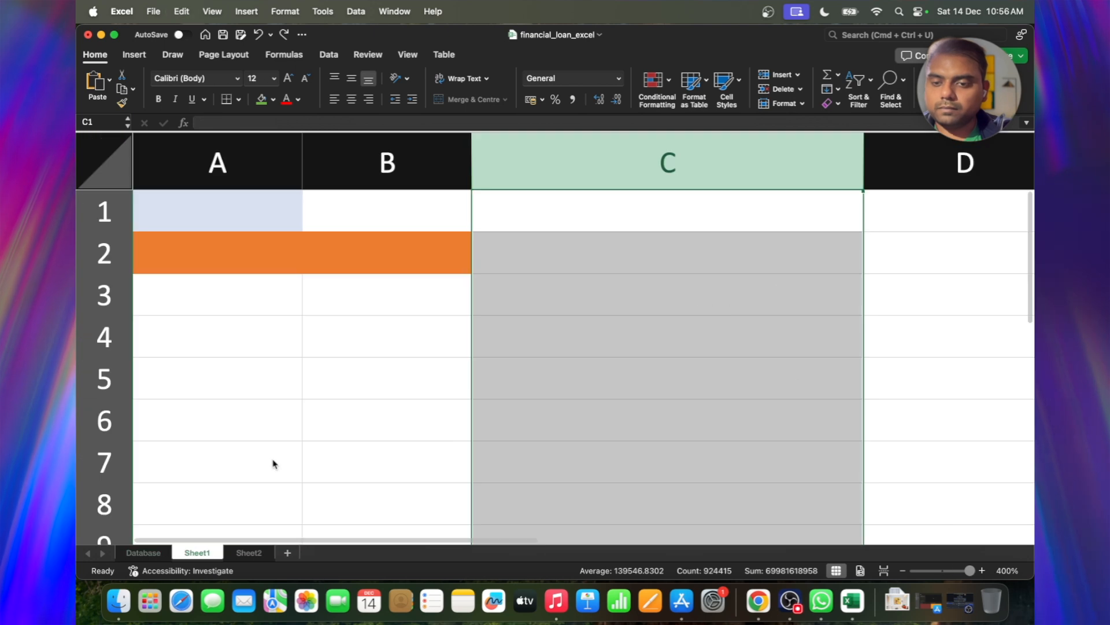
key("super+z")
key("super+z")
key("super+z")
key("super+z")
key("super+z")
key("super+z")
key("super+z")
key("super+z")
key("super+z")
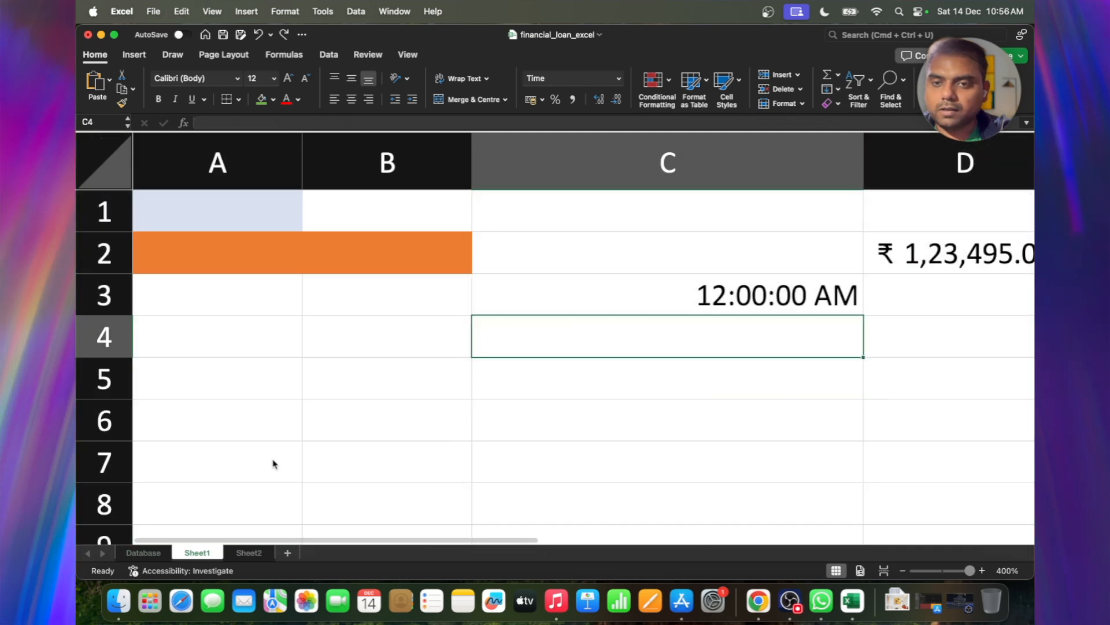
key("super+z")
key("super+z")
key("super+z")
key("super+z")
key("super+z")
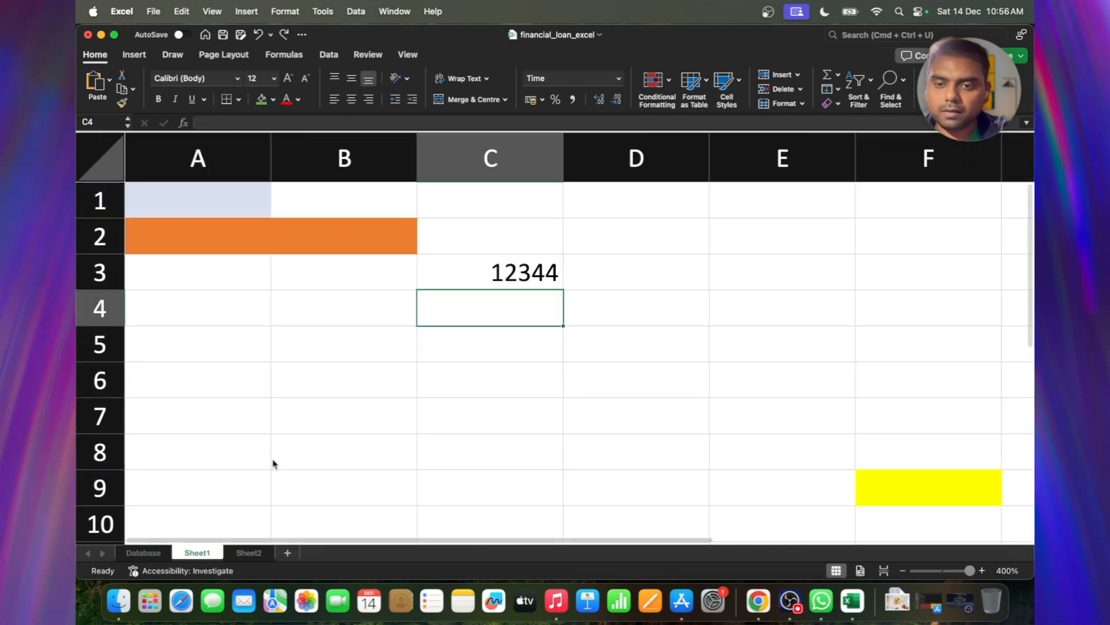
key("super+z")
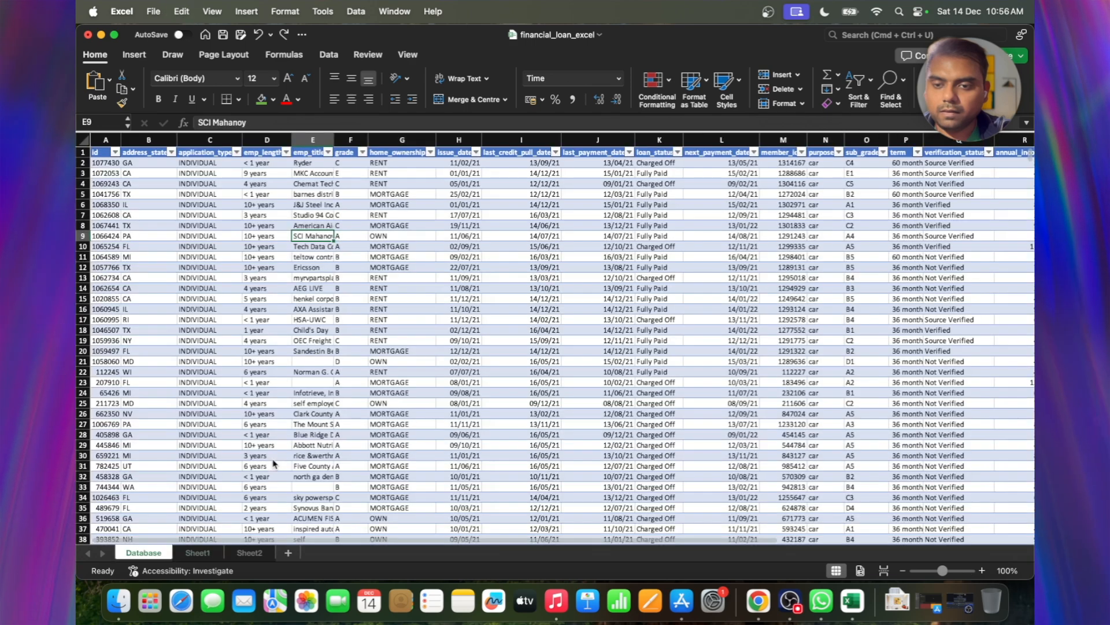
key("super+z")
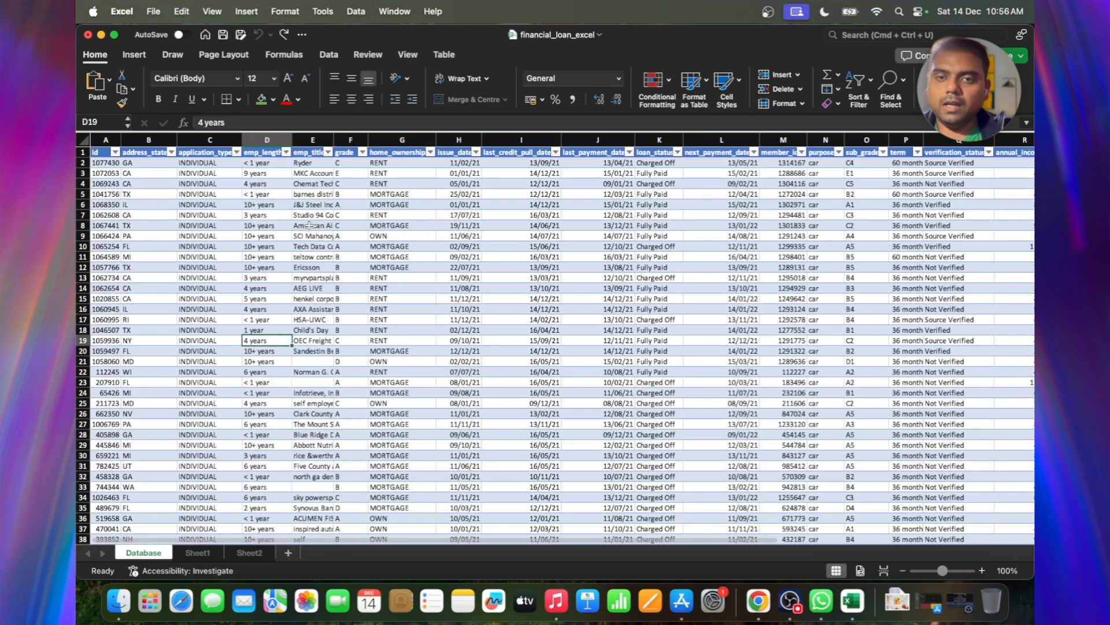
Step: Auto-fit the width of the emp_title column on the Database sheet and jump to cell A1
double_click(333, 139)
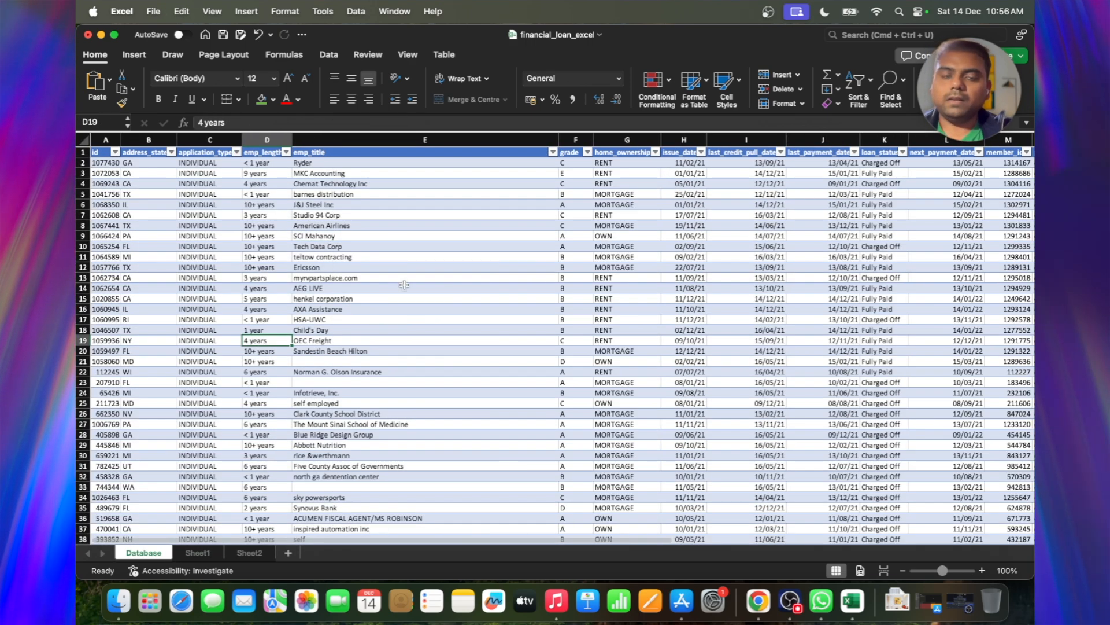
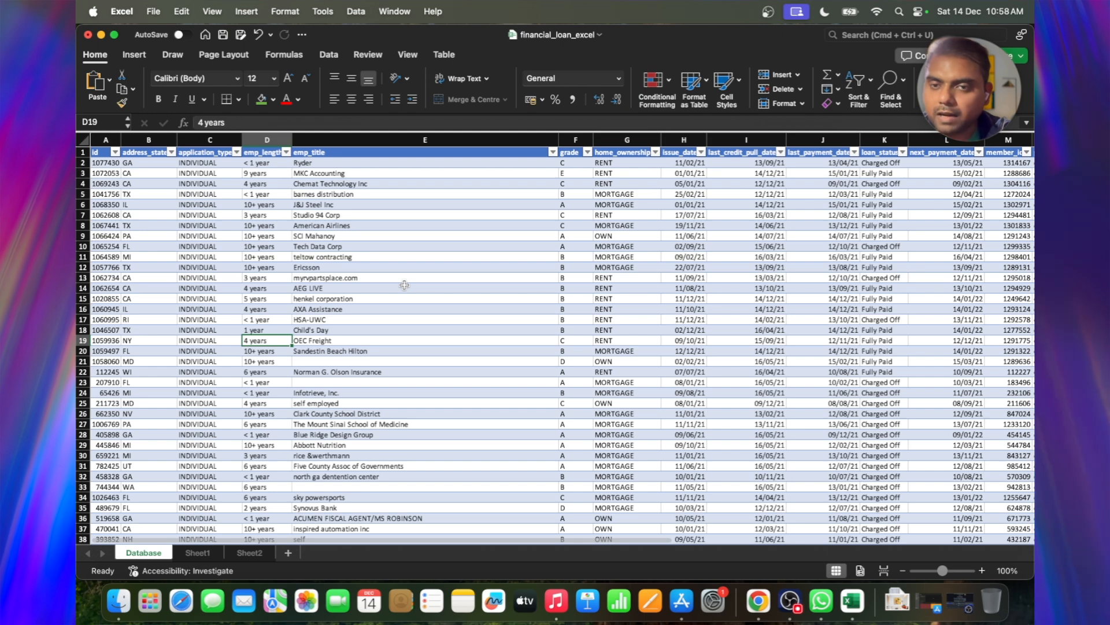
scroll(405, 284, "right", 10)
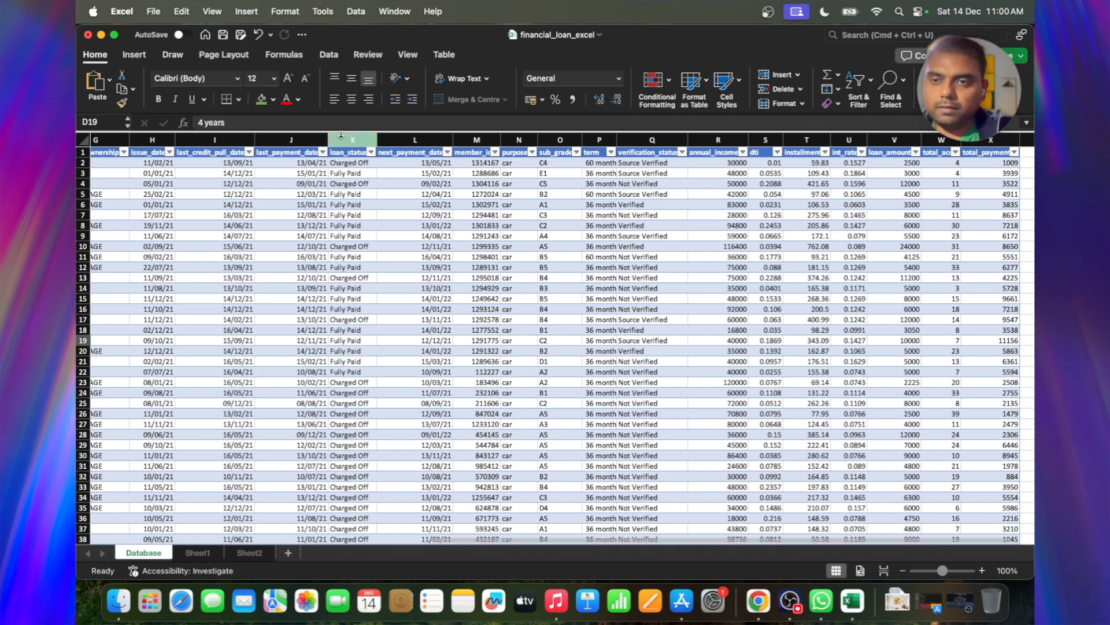
left_click(103, 126)
type("1")
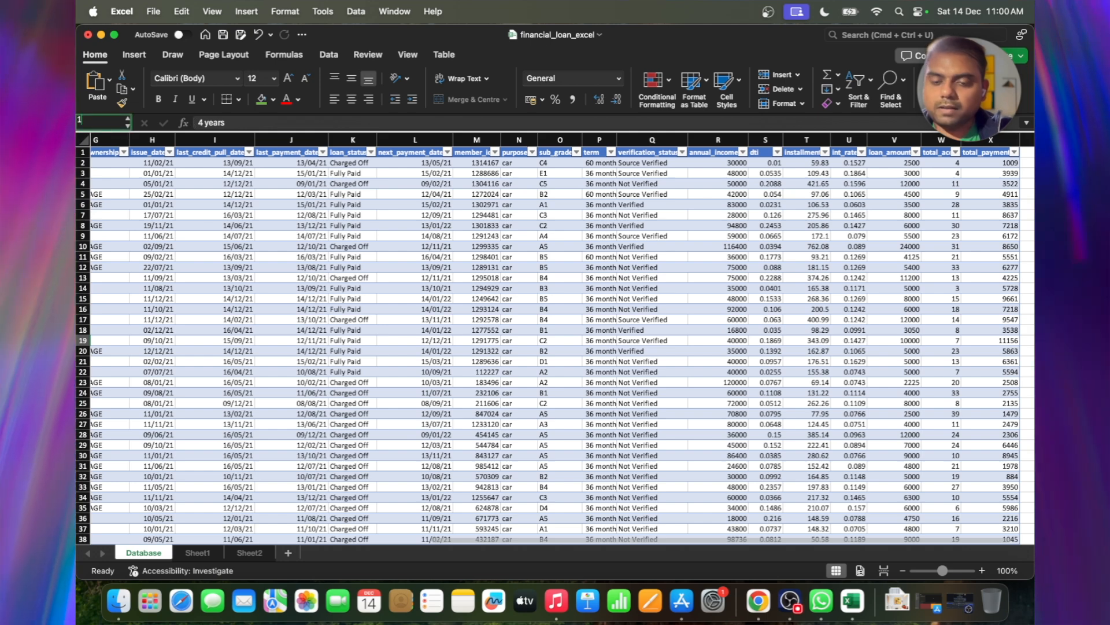
type("1")
key("Return")
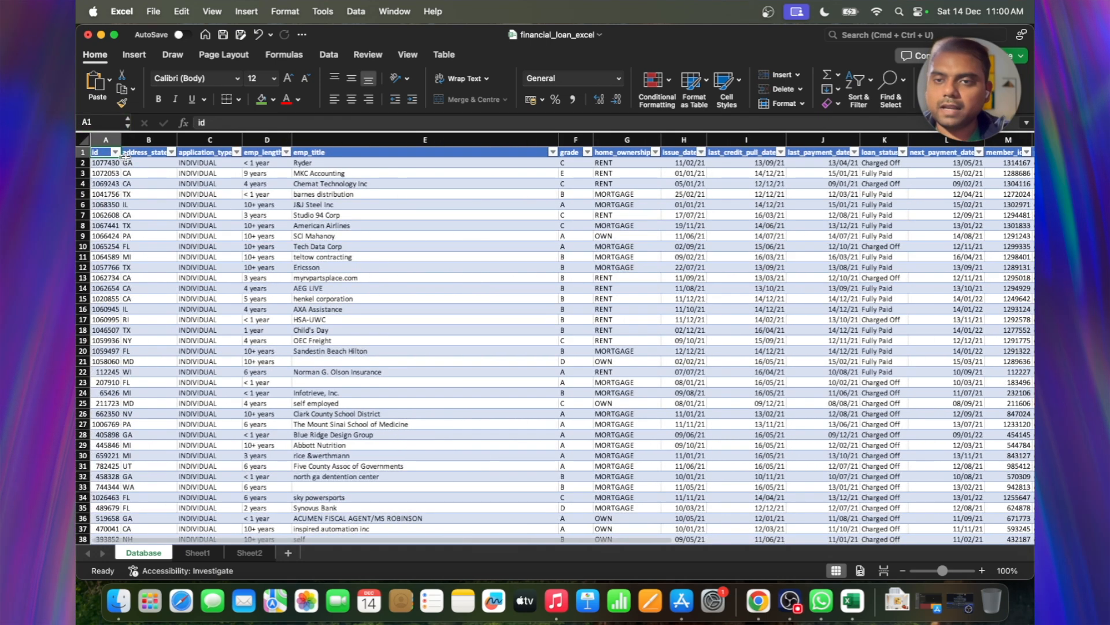
Step: Move along the header row to the emp_length cell D1 and widen the emp_title column slightly
scroll(126, 157, "up", 5)
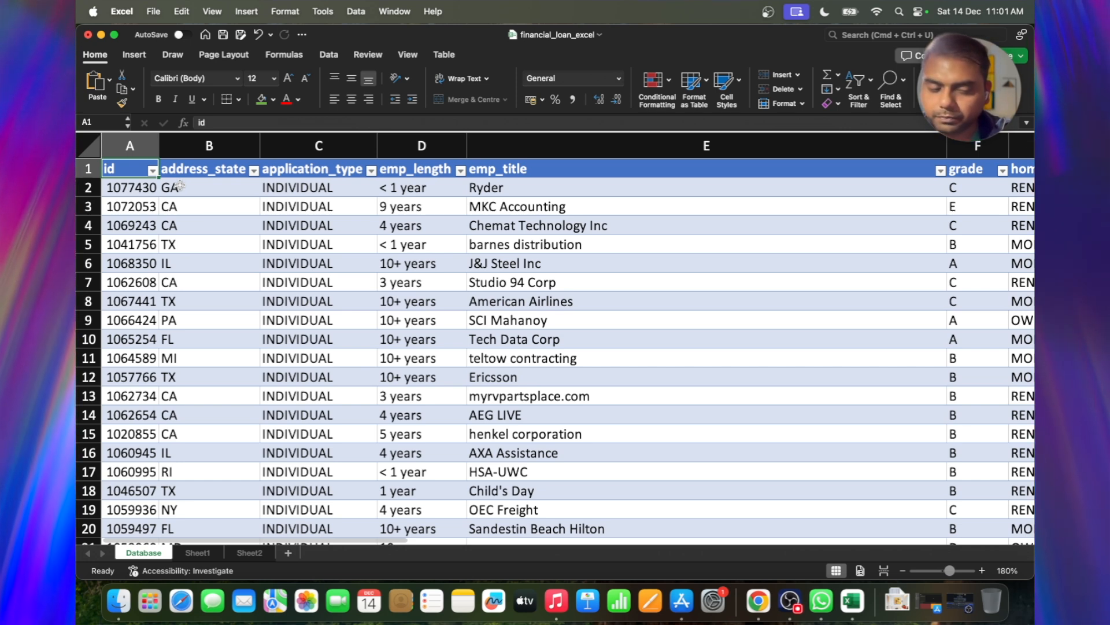
key("Right")
key("Right")
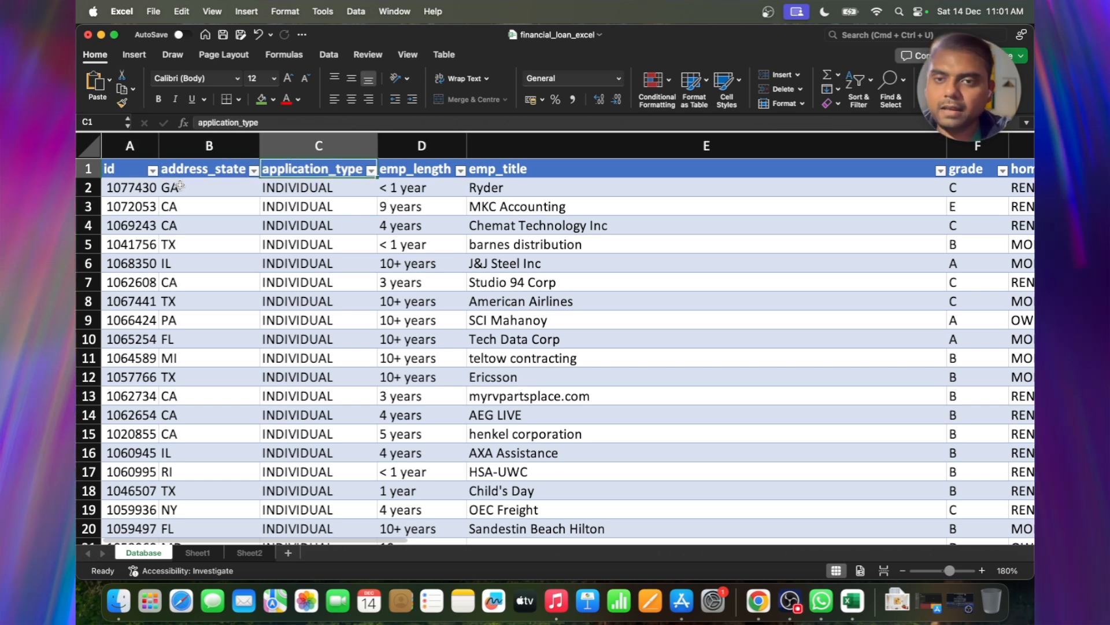
key("Right")
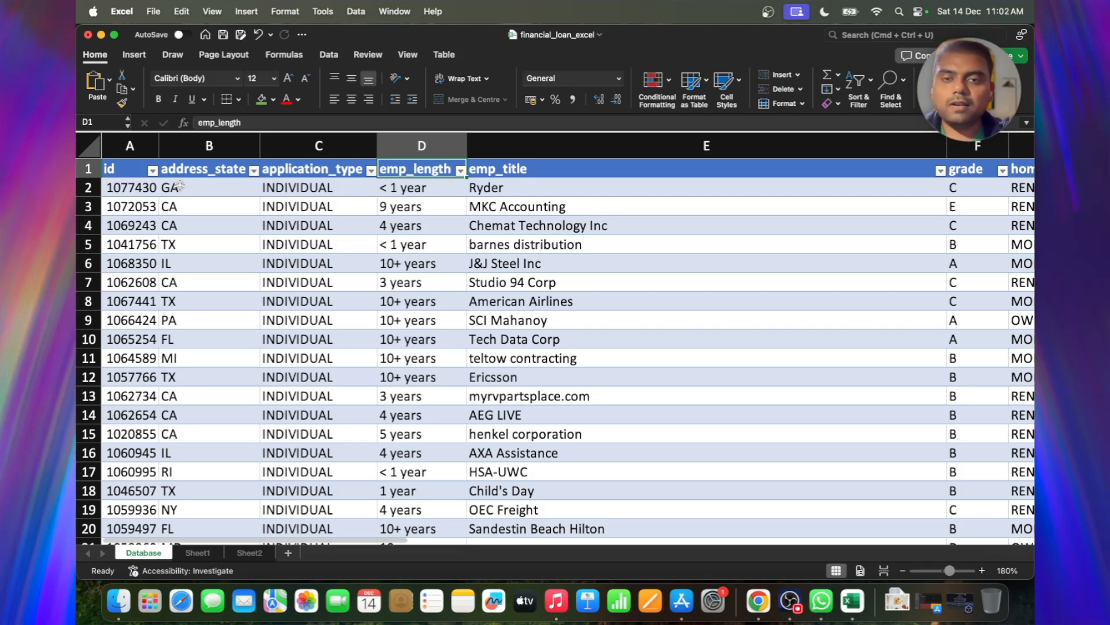
scroll(181, 185, "right", 5)
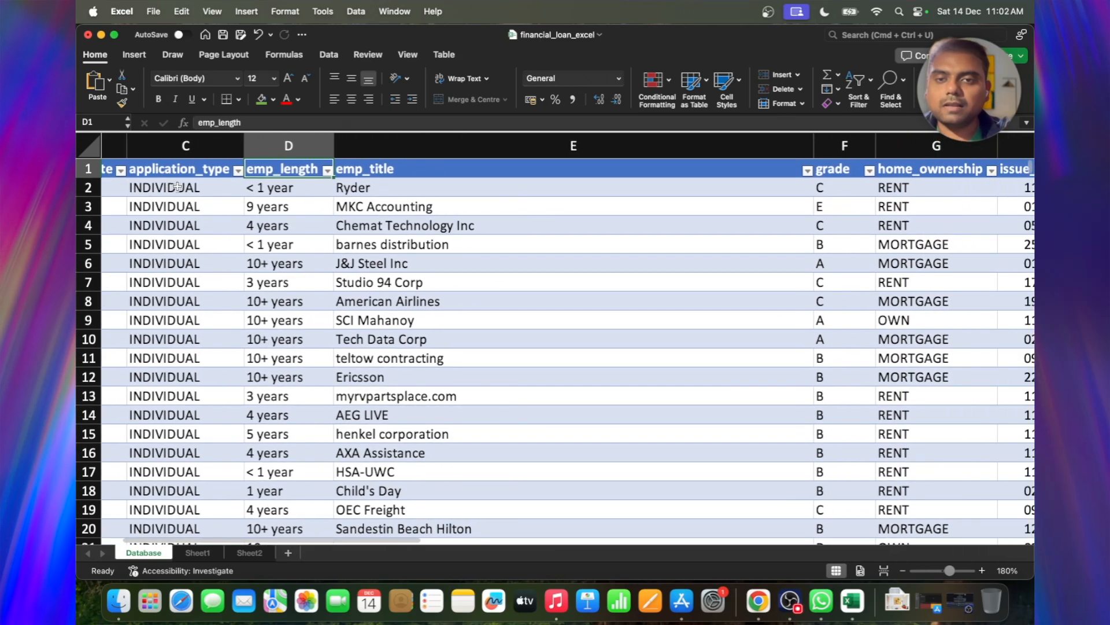
left_click_drag(814, 147, 811, 148)
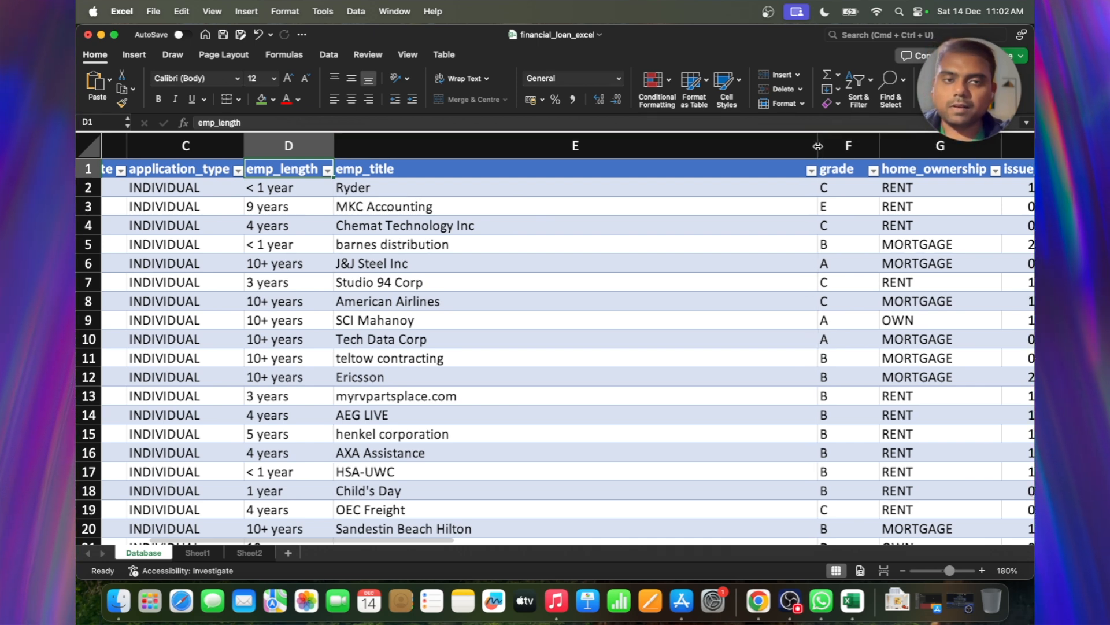
Step: Check which values the home_ownership column contains in its filter list, leaving the filter unchanged
scroll(810, 188, "right", 3)
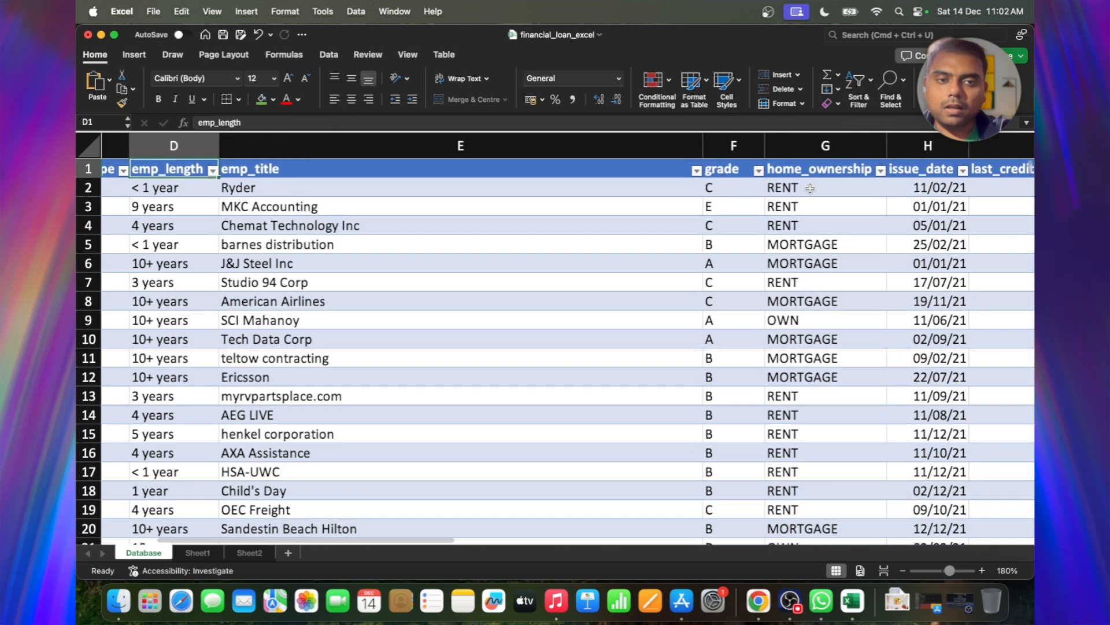
scroll(810, 188, "right", 1)
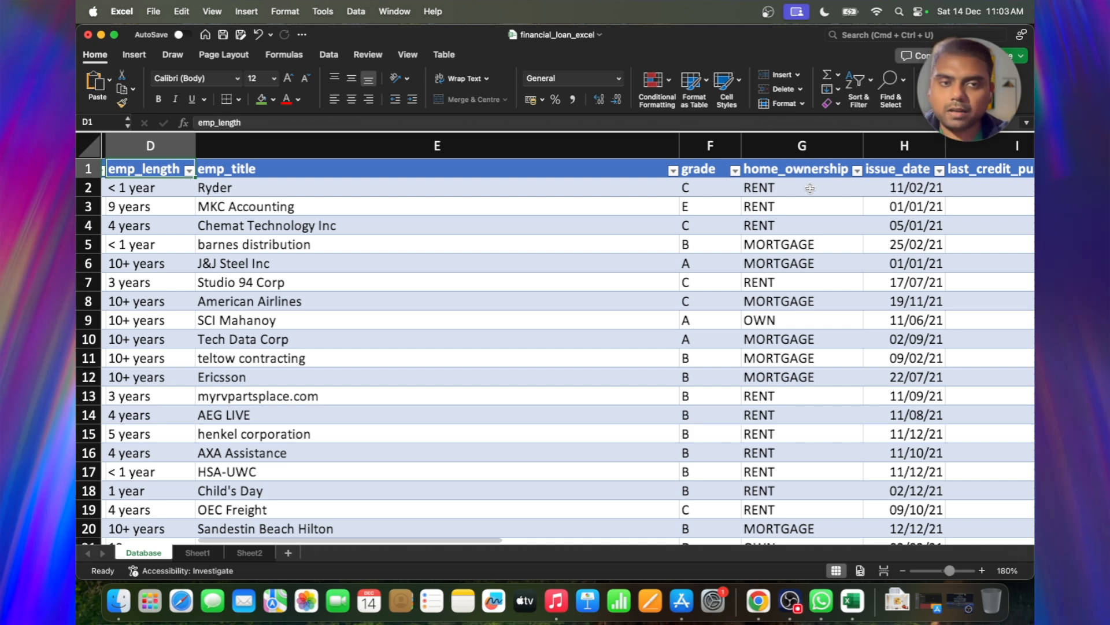
scroll(810, 188, "right", 5)
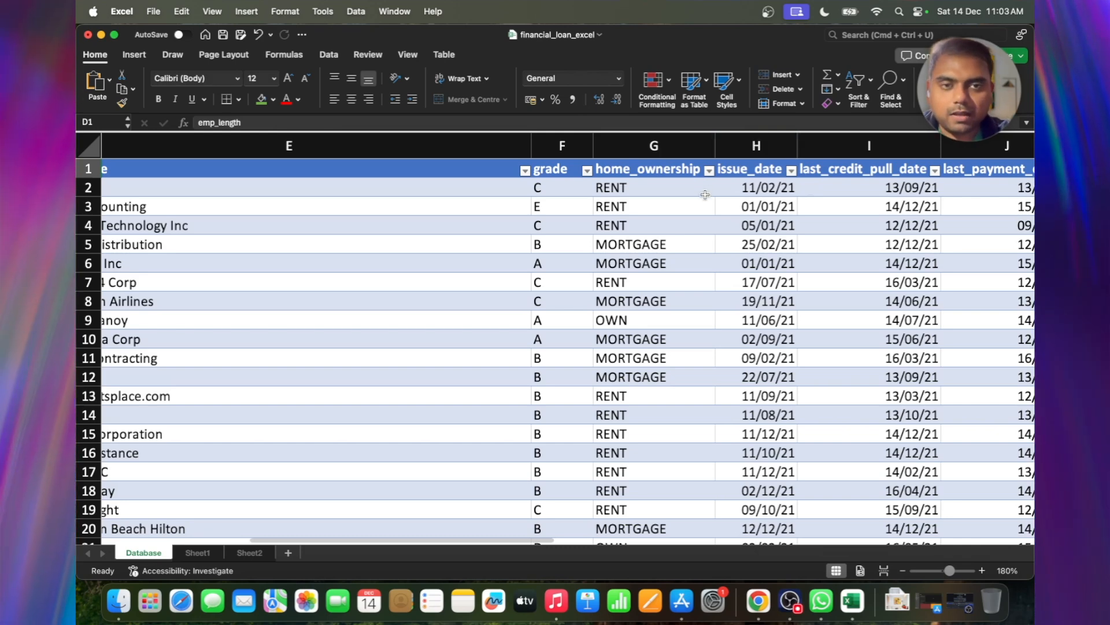
left_click(709, 171)
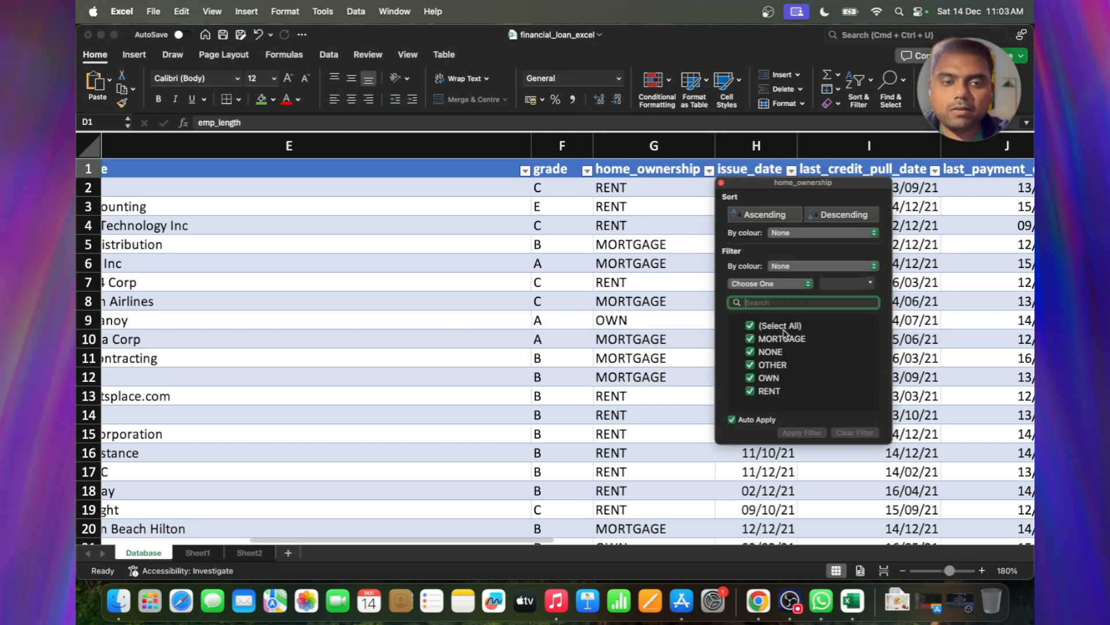
left_click(562, 339)
Step: Look over the date columns and check the available loan_status values in that column's filter list
scroll(675, 268, "right", 5)
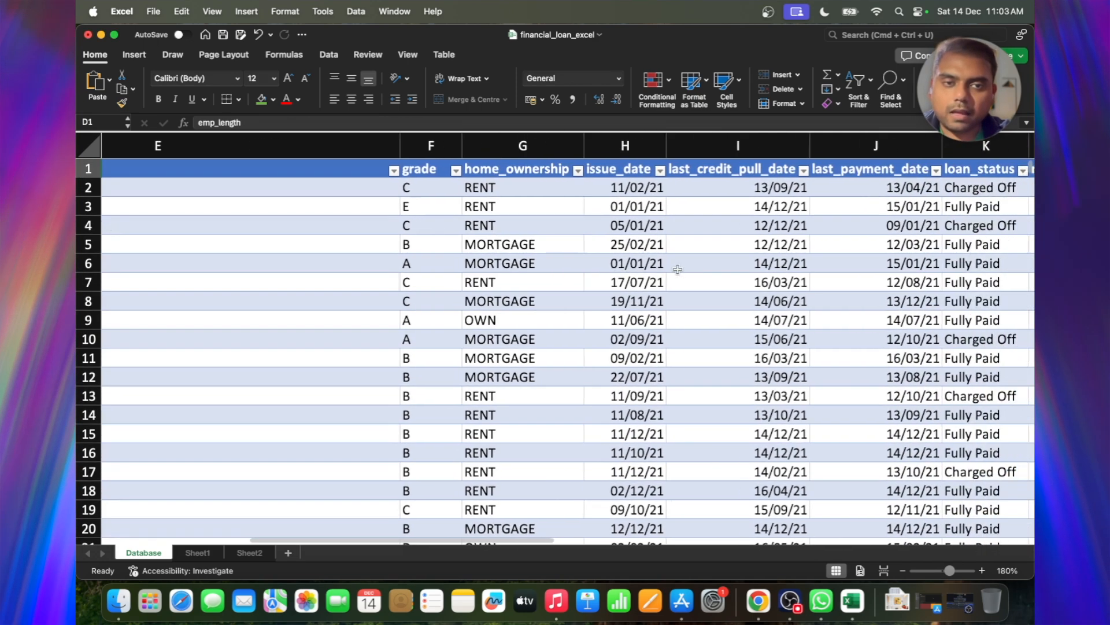
scroll(678, 269, "right", 3)
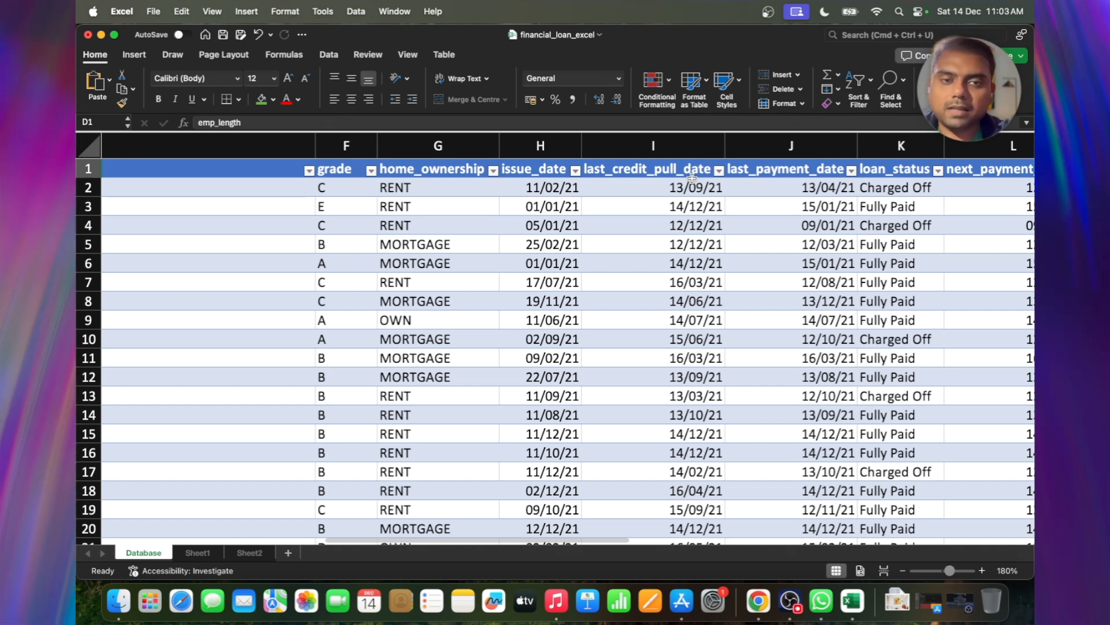
scroll(692, 178, "right", 3)
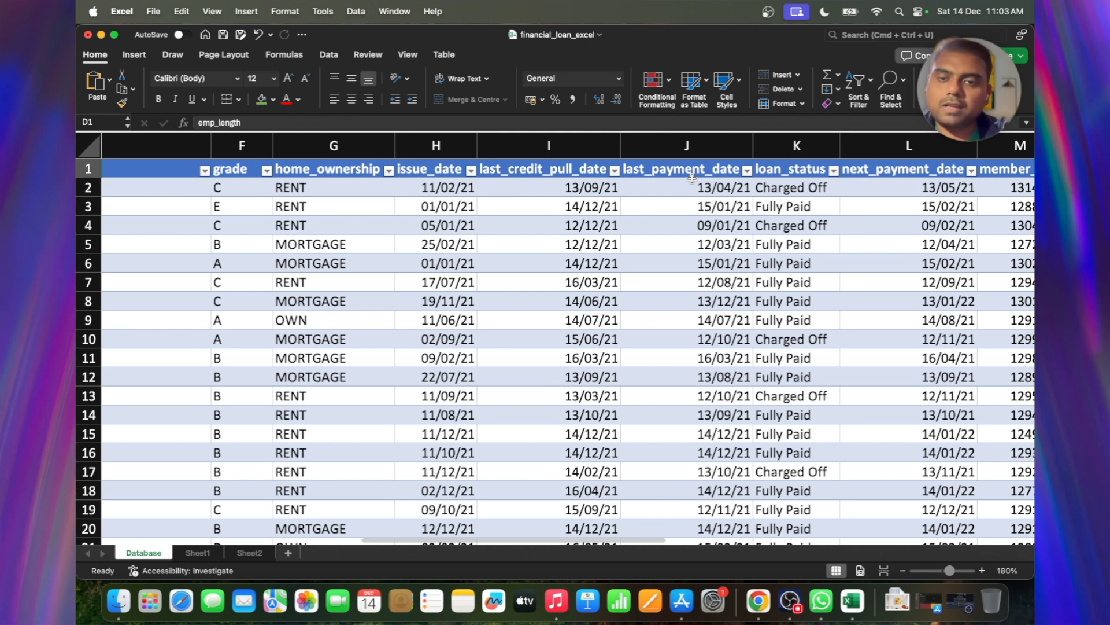
scroll(692, 178, "right", 3)
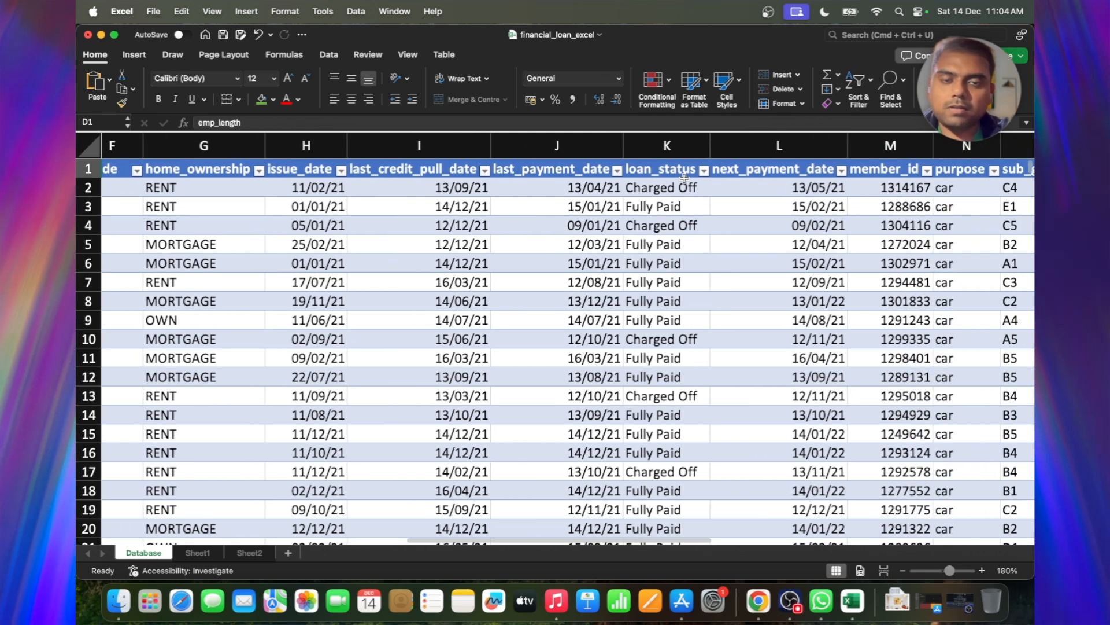
left_click(704, 171)
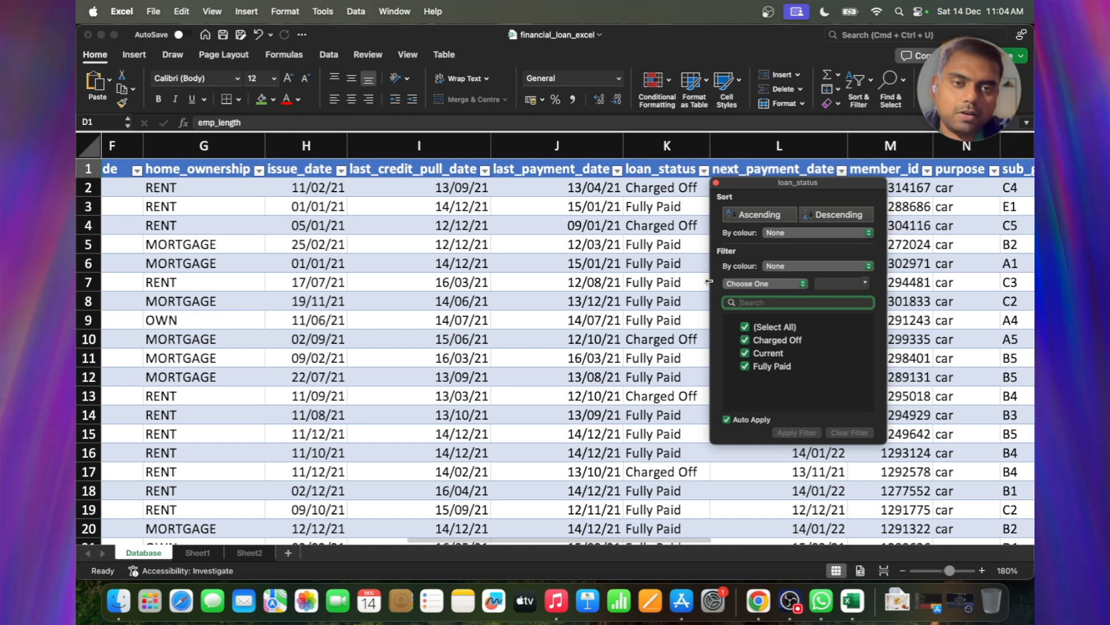
left_click(717, 182)
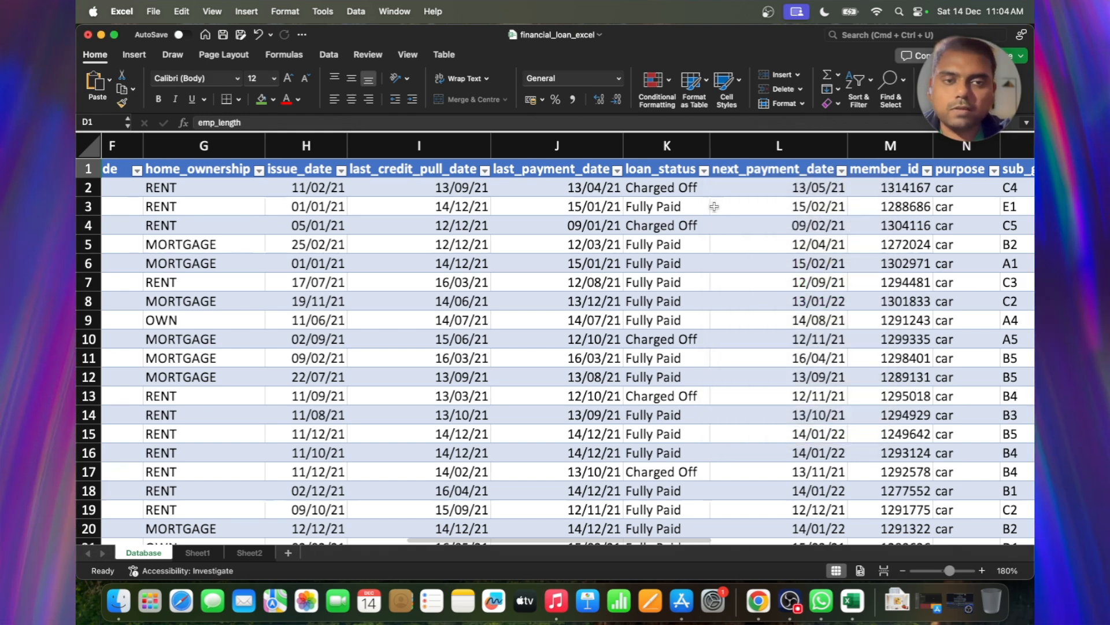
Step: Review the full list of loan purposes in the purpose column's filter without applying a filter
scroll(715, 206, "right", 5)
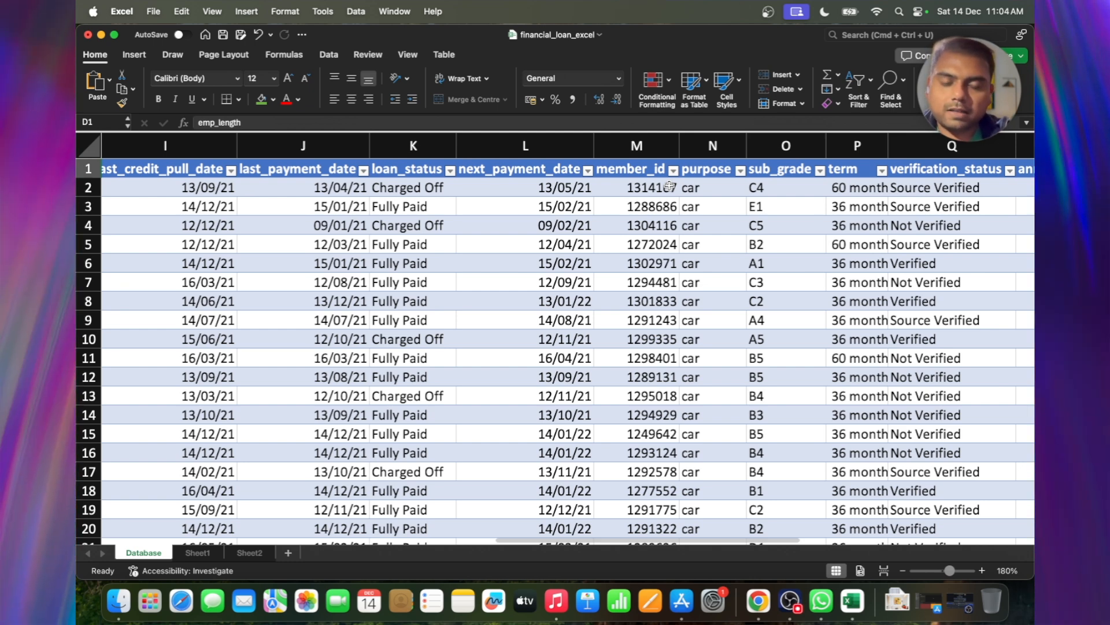
scroll(654, 179, "right", 5)
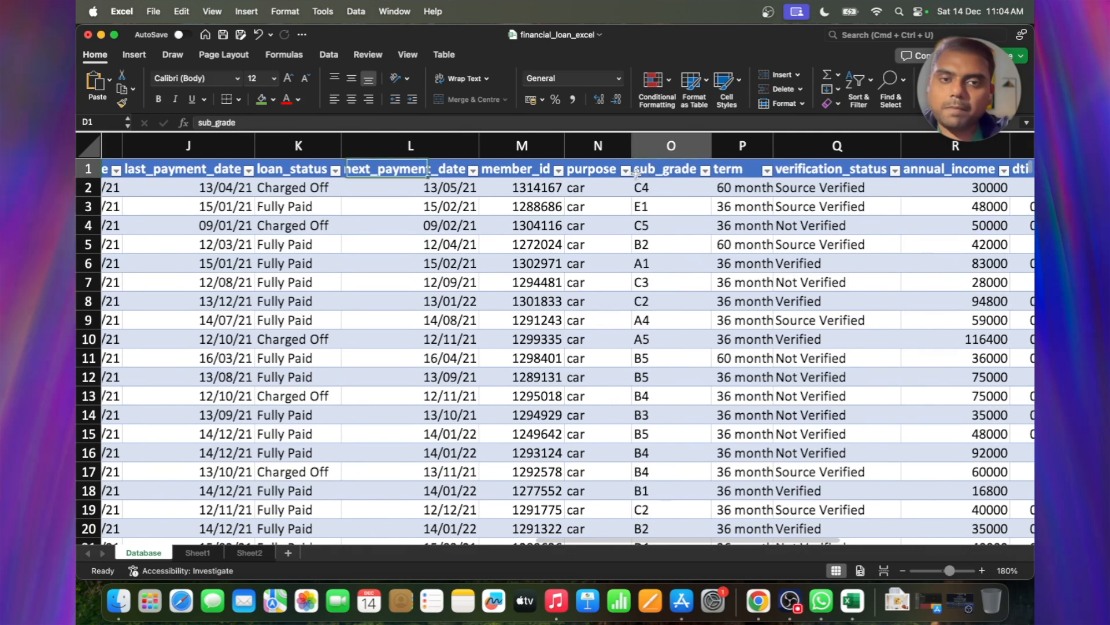
left_click(636, 172)
left_click(626, 170)
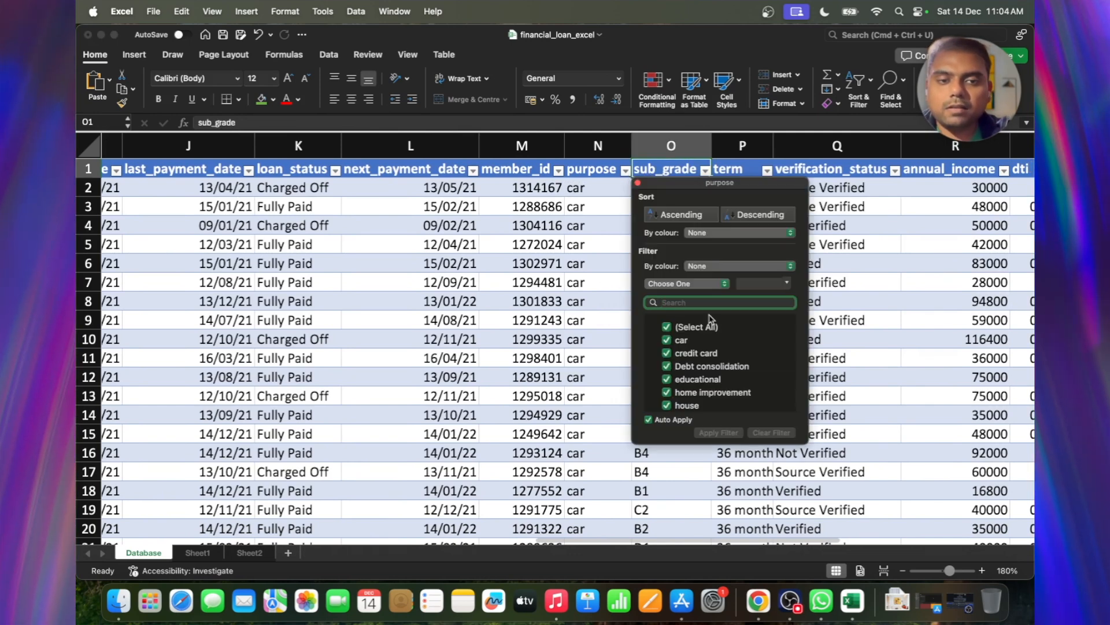
scroll(717, 364, "down", 3)
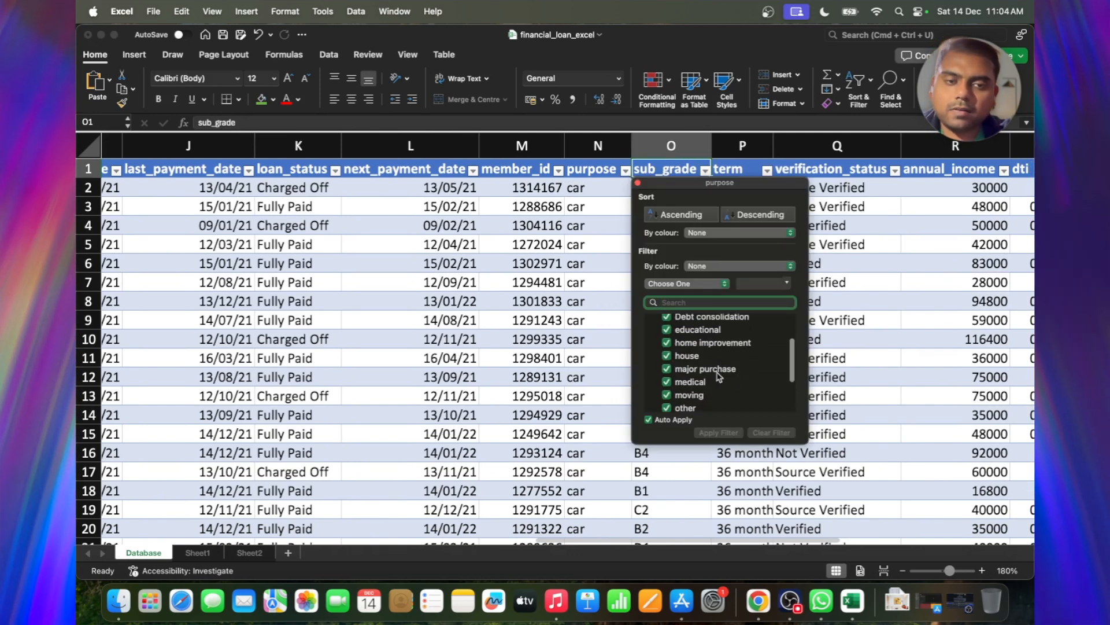
scroll(717, 370, "down", 3)
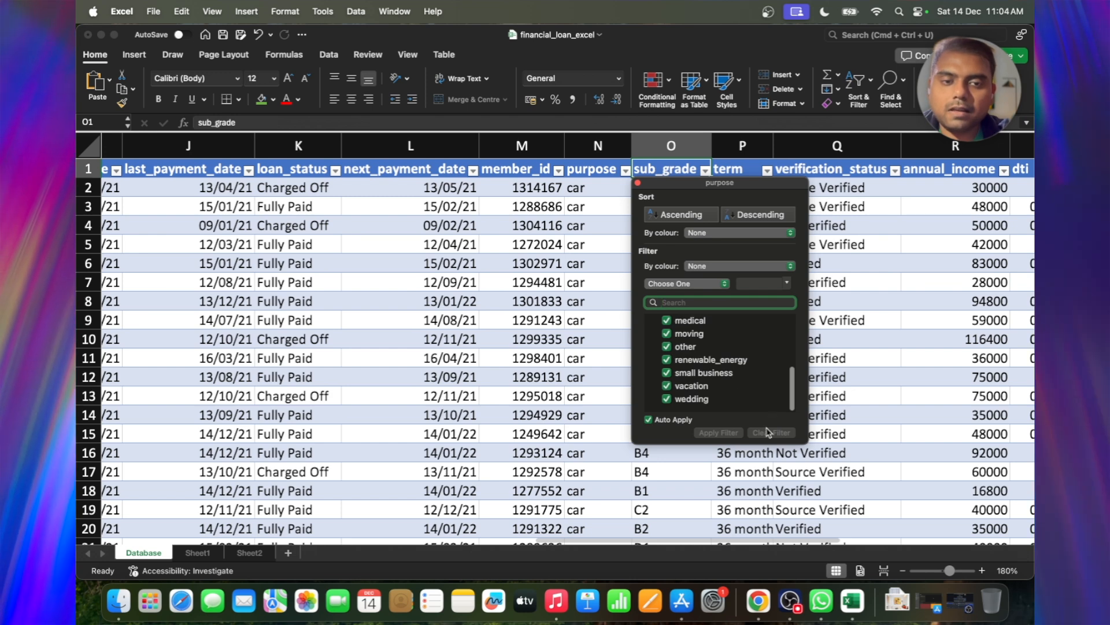
left_click(842, 279)
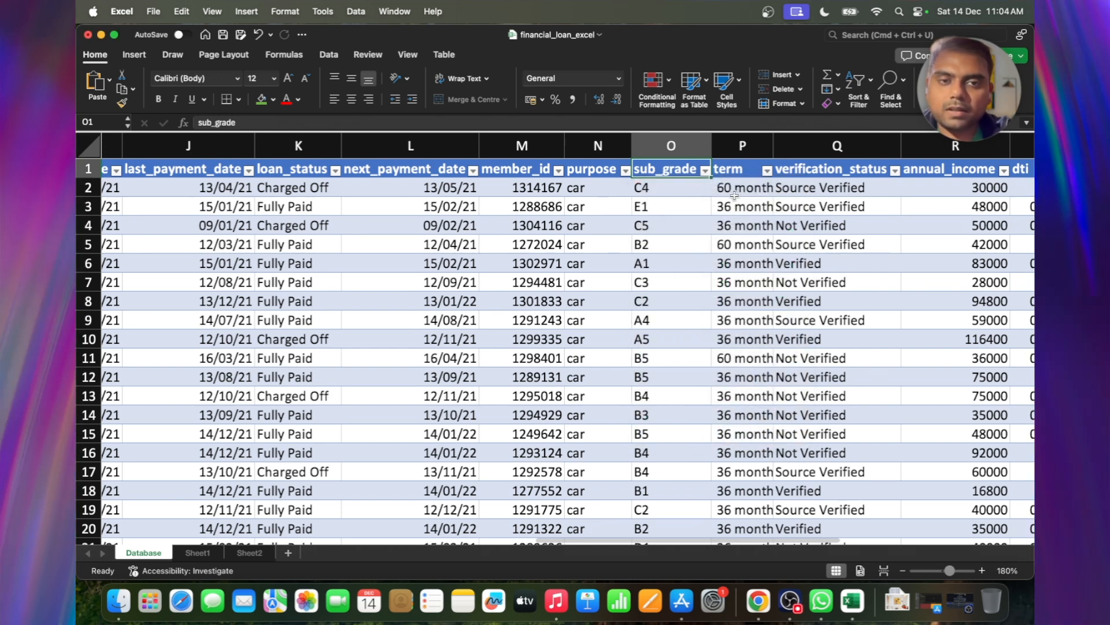
Step: Select the term header cell P1 and check the grades in the sub_grade column's filter list
left_click(729, 169)
left_click(704, 170)
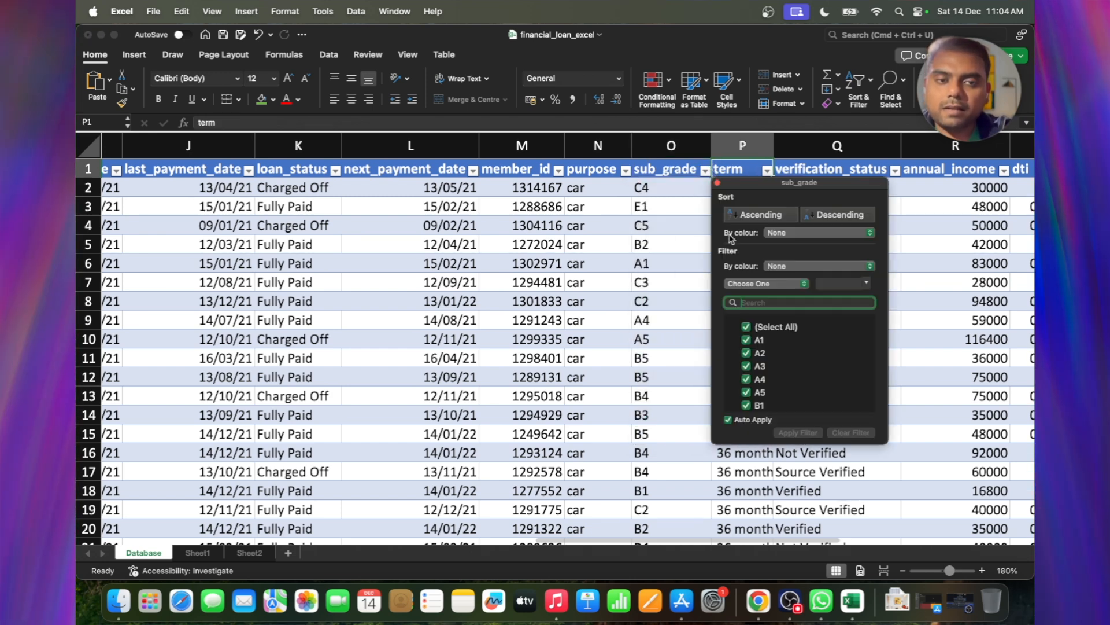
left_click(632, 198)
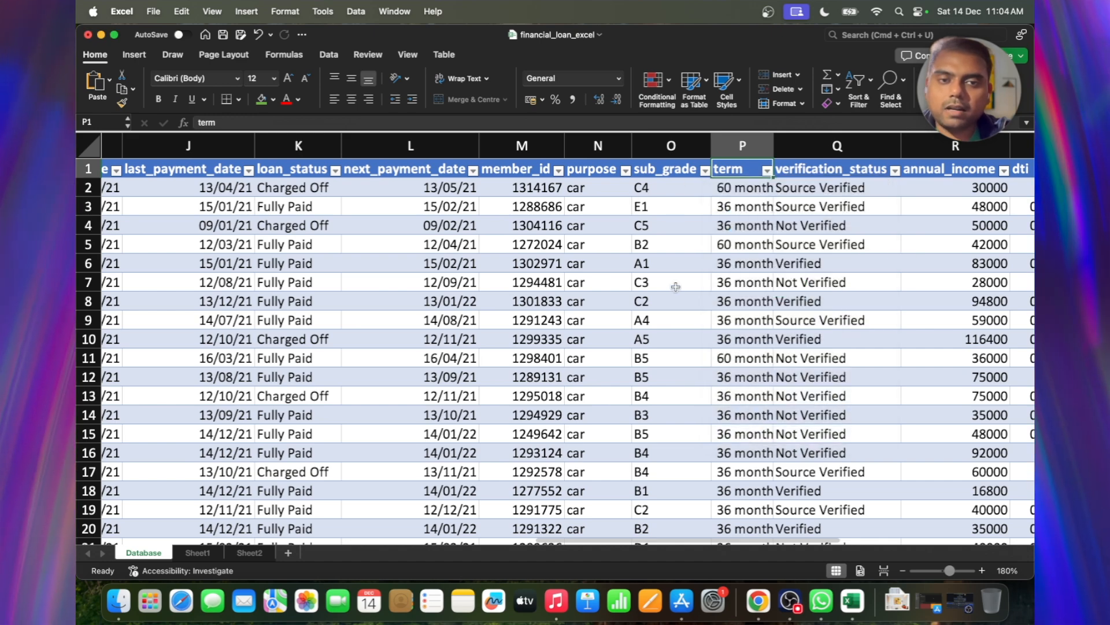
Step: Check the available values in the term and verification_status columns' filter lists without applying a filter
scroll(735, 207, "right", 1)
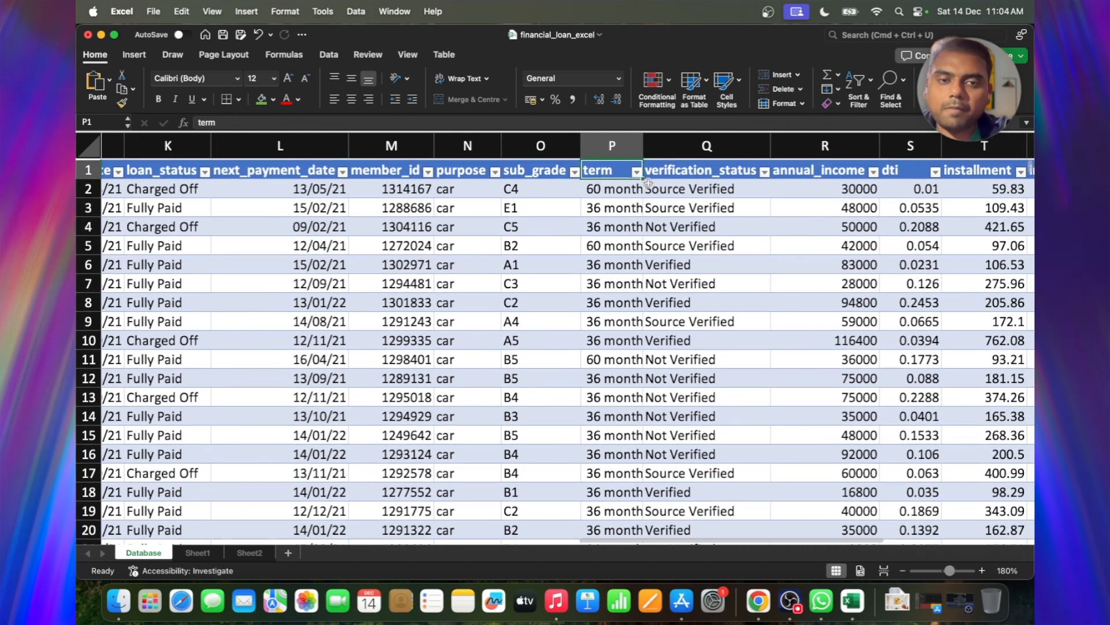
left_click(638, 170)
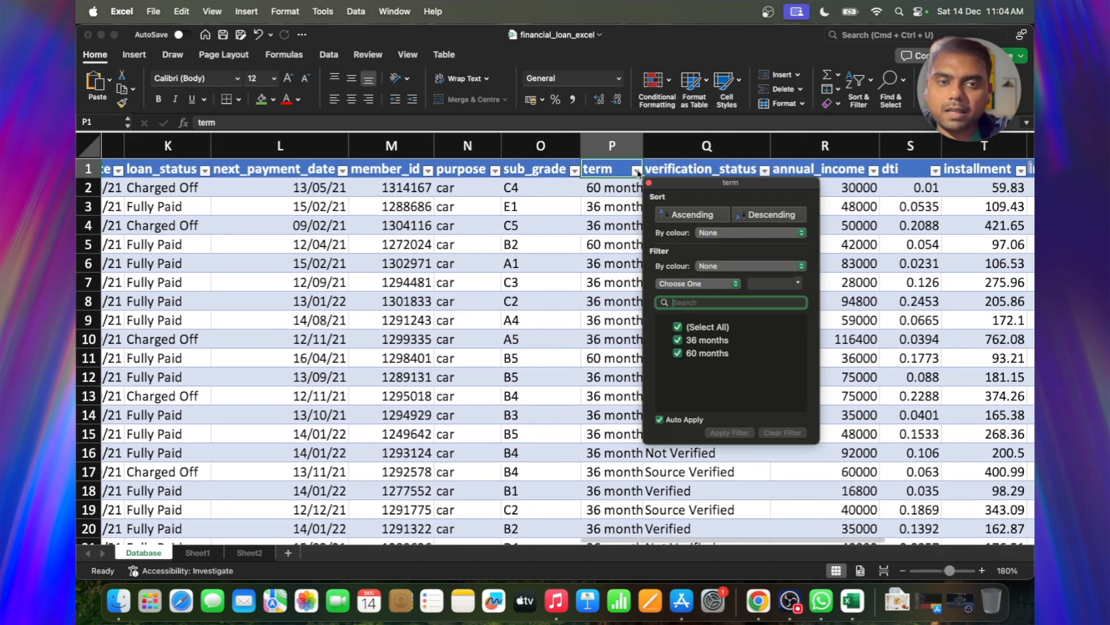
left_click(820, 330)
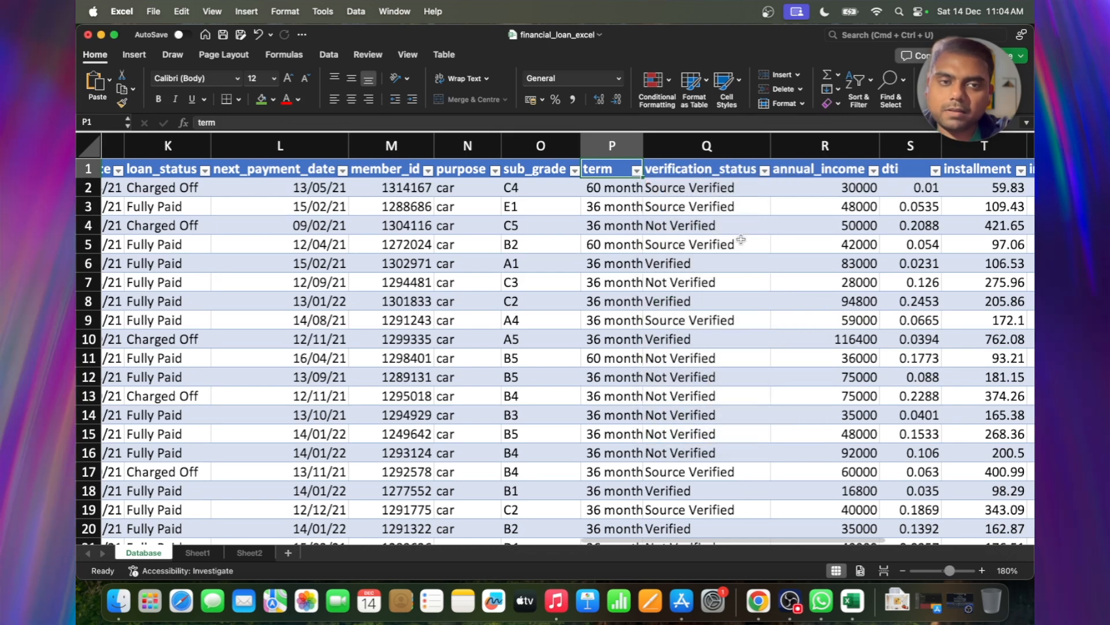
left_click(765, 170)
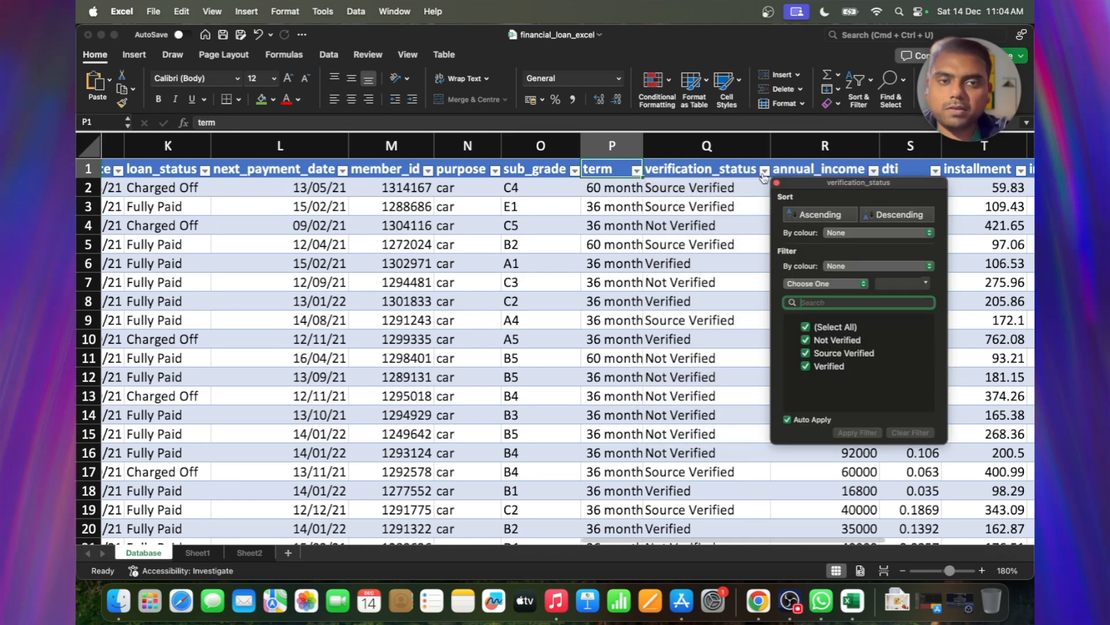
left_click(745, 268)
Step: Review the values in the dti and installment columns' filter lists, leaving both filters unchanged
scroll(694, 242, "right", 5)
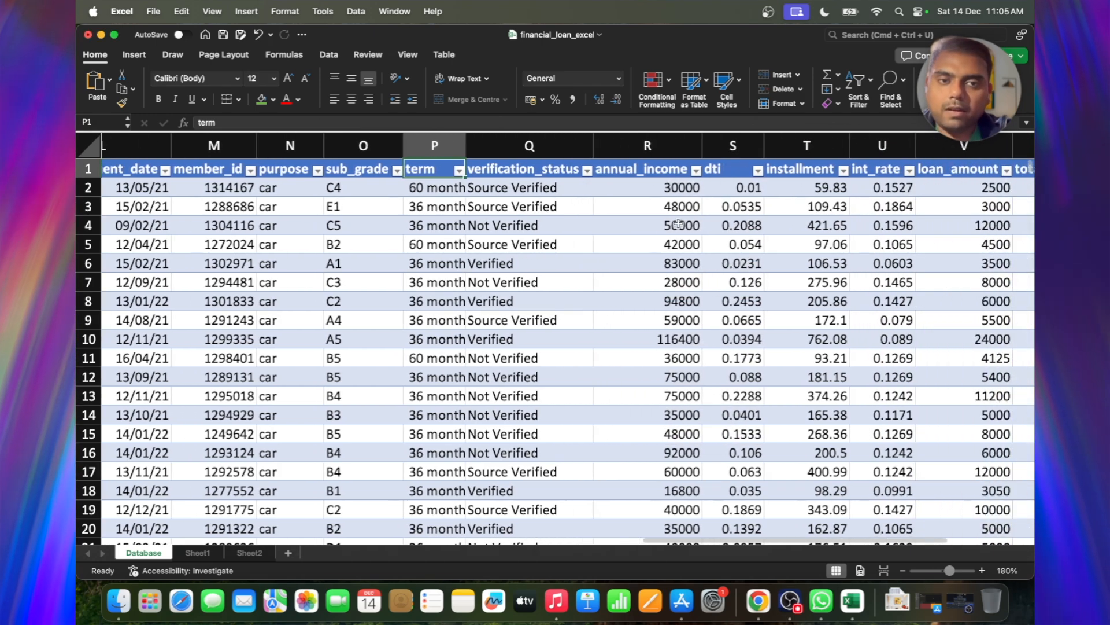
left_click(757, 172)
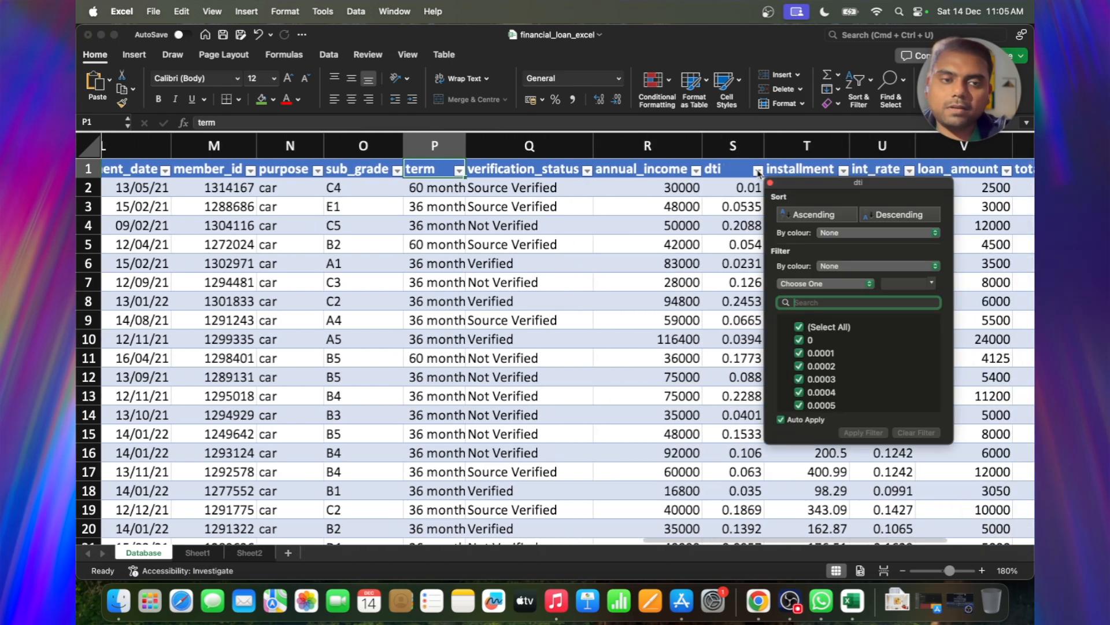
left_click(844, 170)
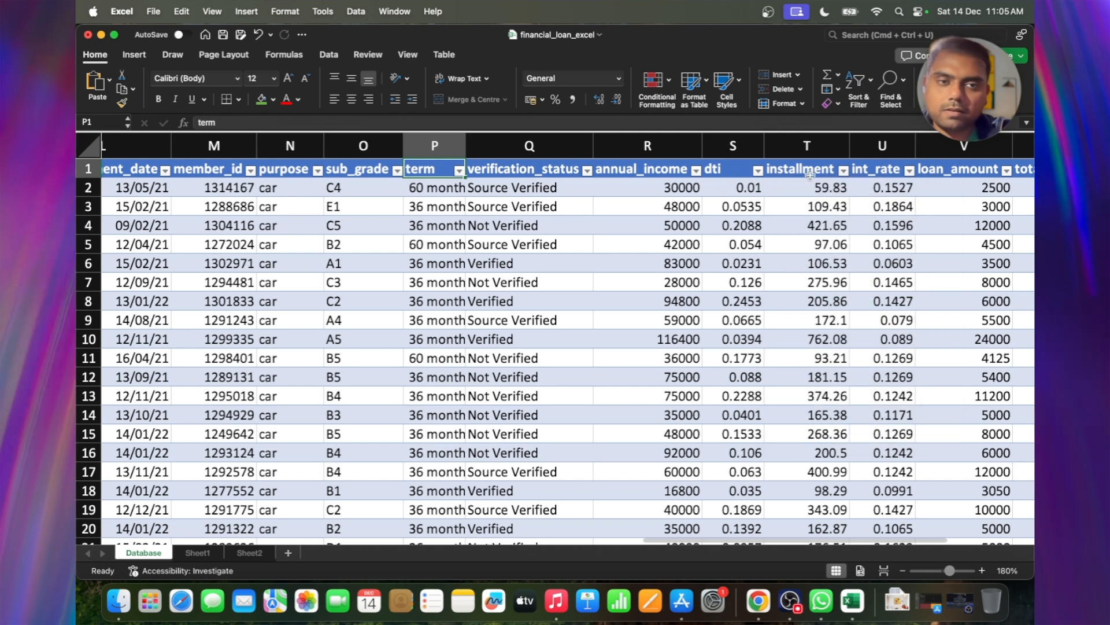
left_click(843, 170)
left_click(875, 270)
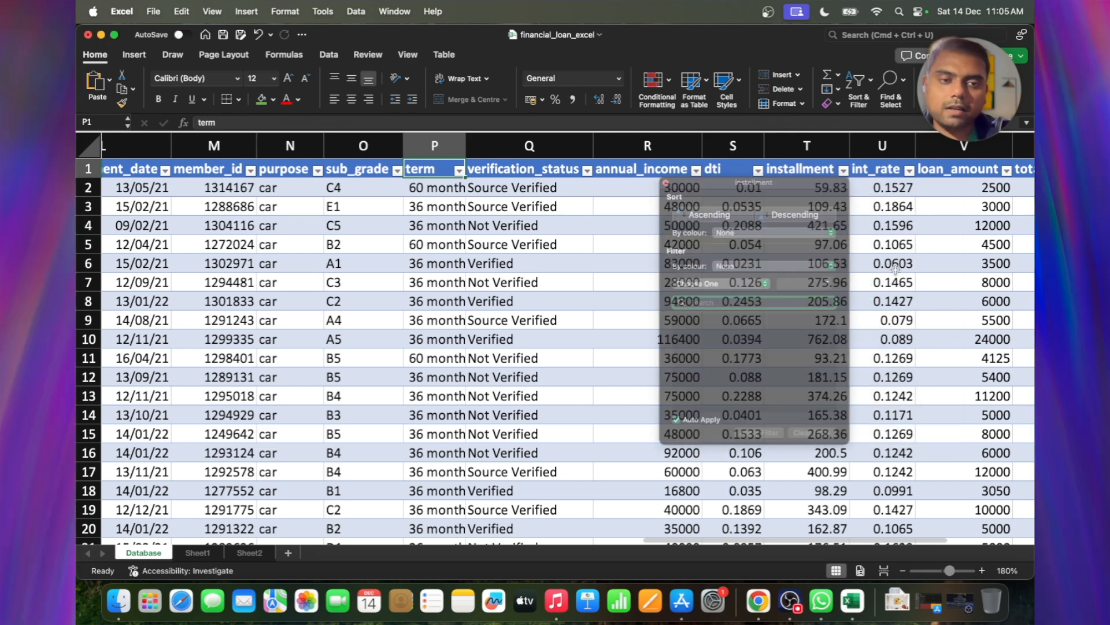
scroll(875, 270, "right", 1)
scroll(875, 270, "up", 1)
scroll(875, 270, "right", 1)
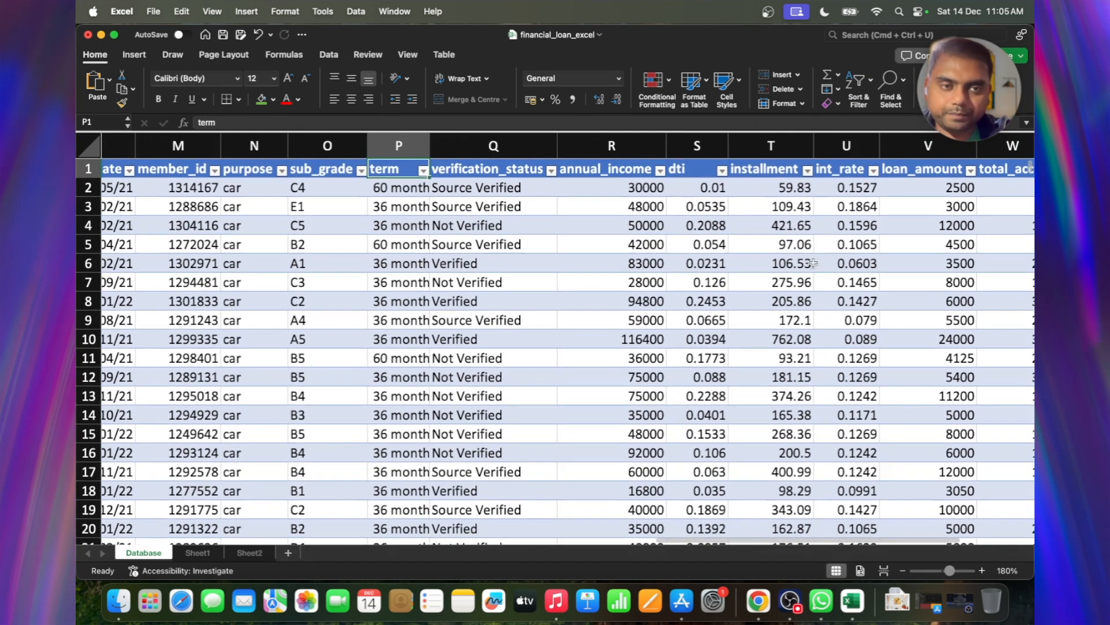
left_click(807, 170)
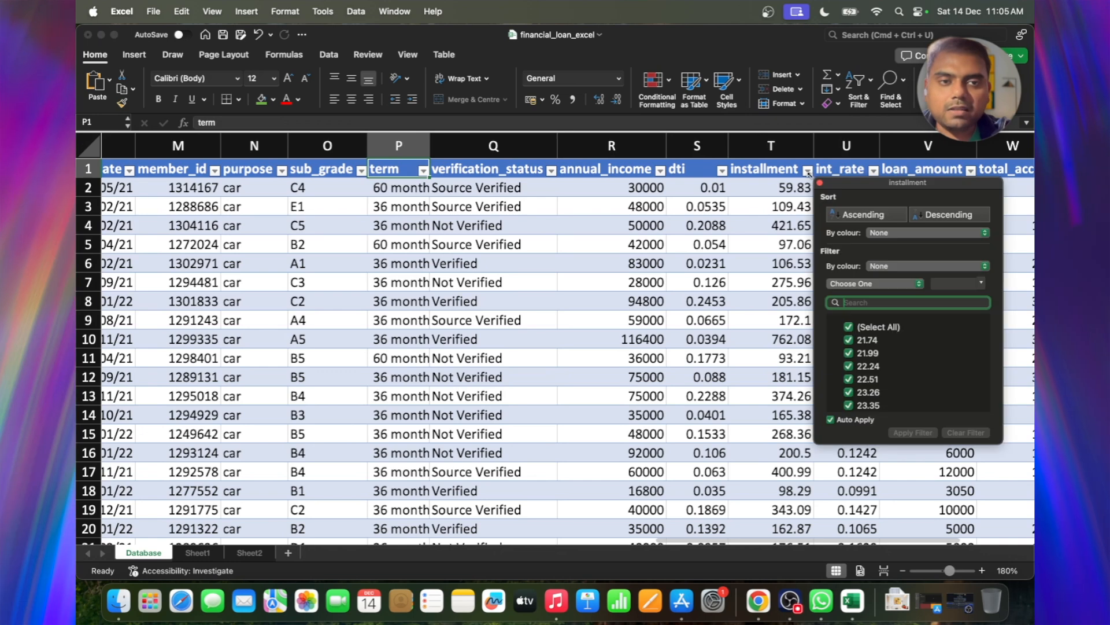
left_click(785, 250)
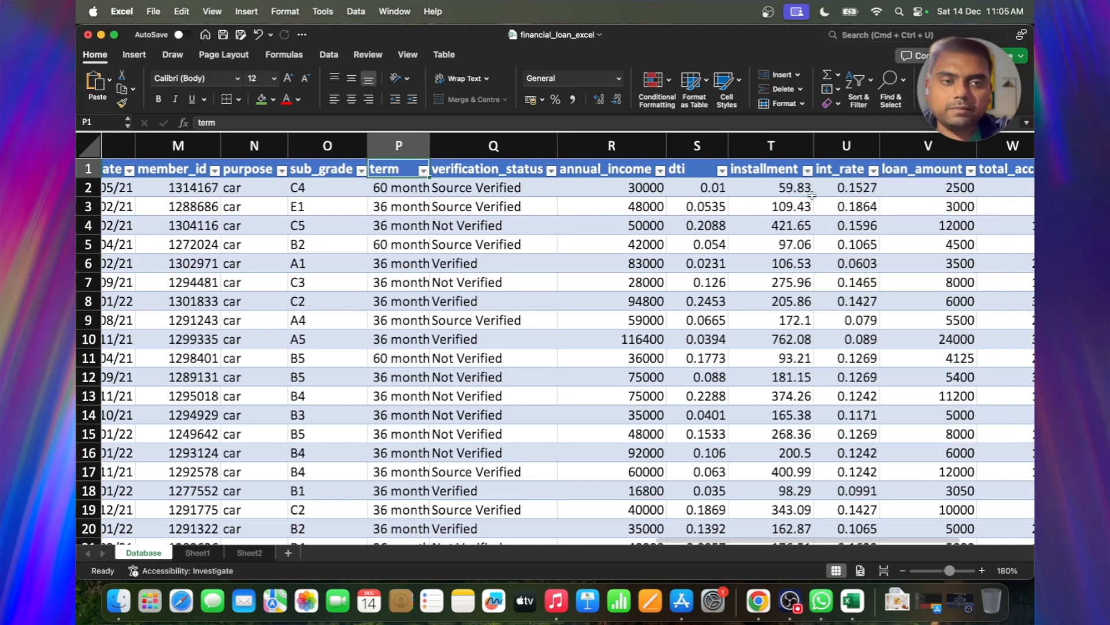
Step: Check the rates in the int_rate column's filter list, then look over the remaining columns through total_payment
scroll(812, 195, "right", 2)
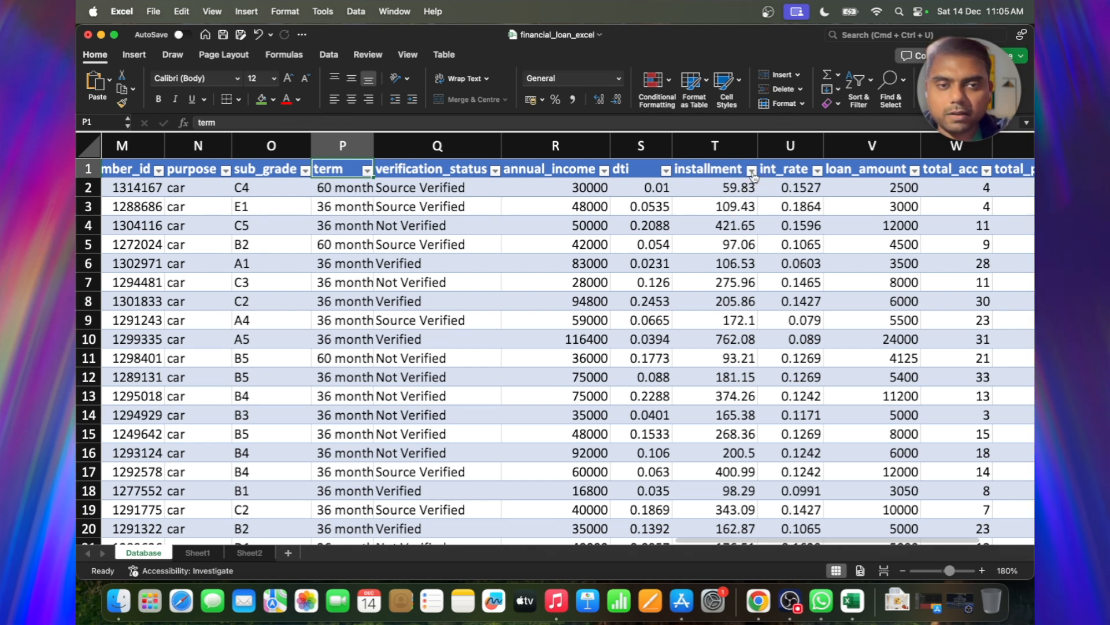
left_click(824, 171)
left_click(817, 172)
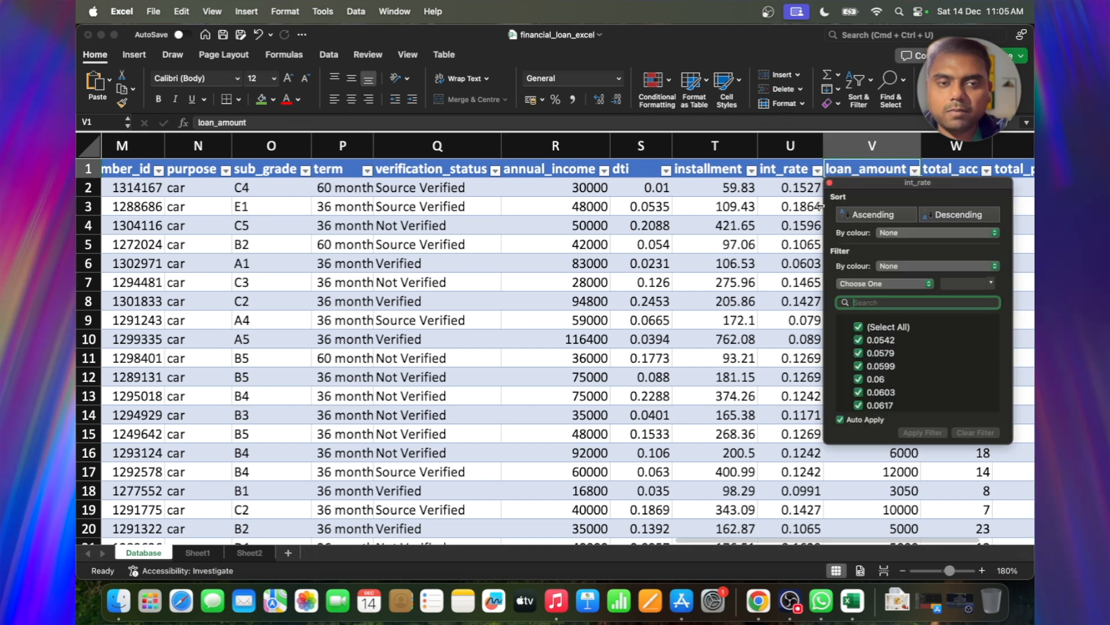
key("Escape")
scroll(762, 167, "right", 5)
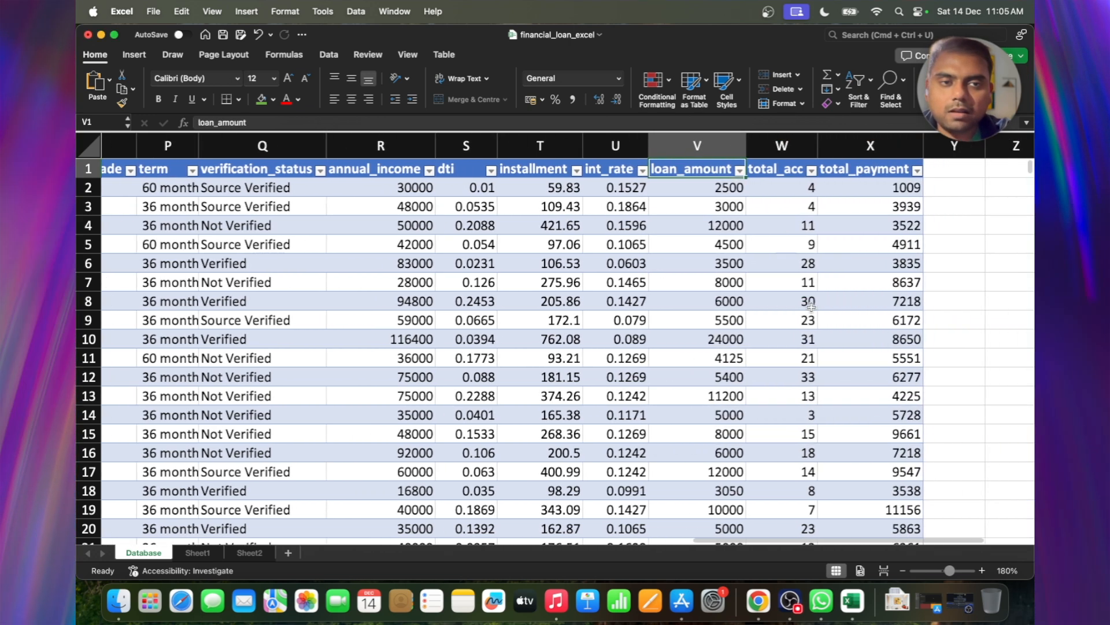
Step: Review the loan table's columns on the Database sheet, from total_acc and total_payment back to id
left_click(812, 170)
key("Escape")
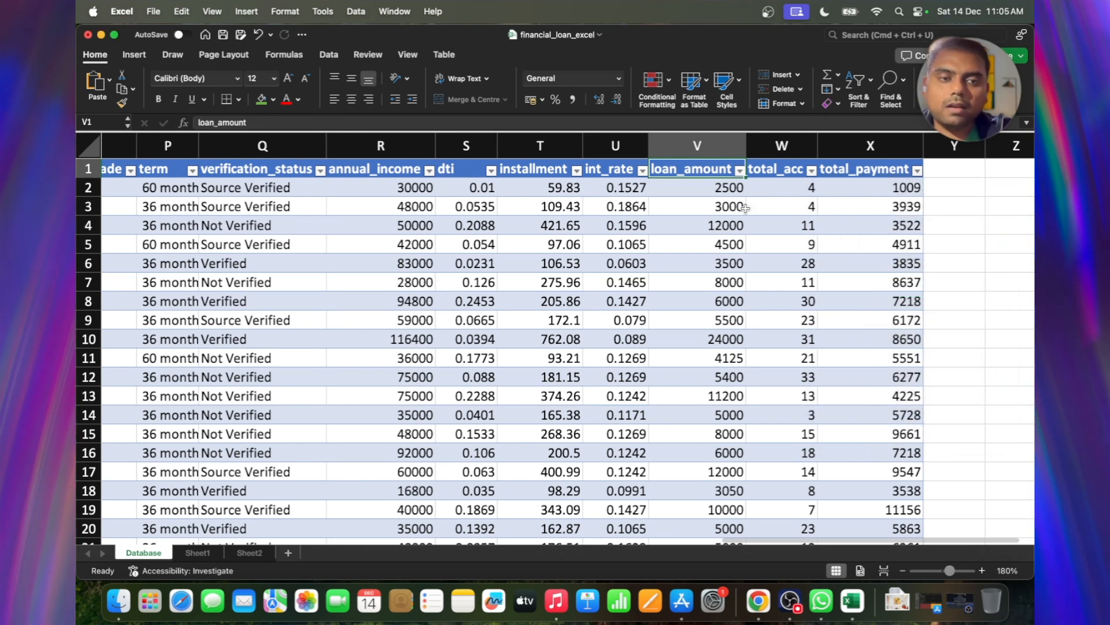
left_click(810, 190)
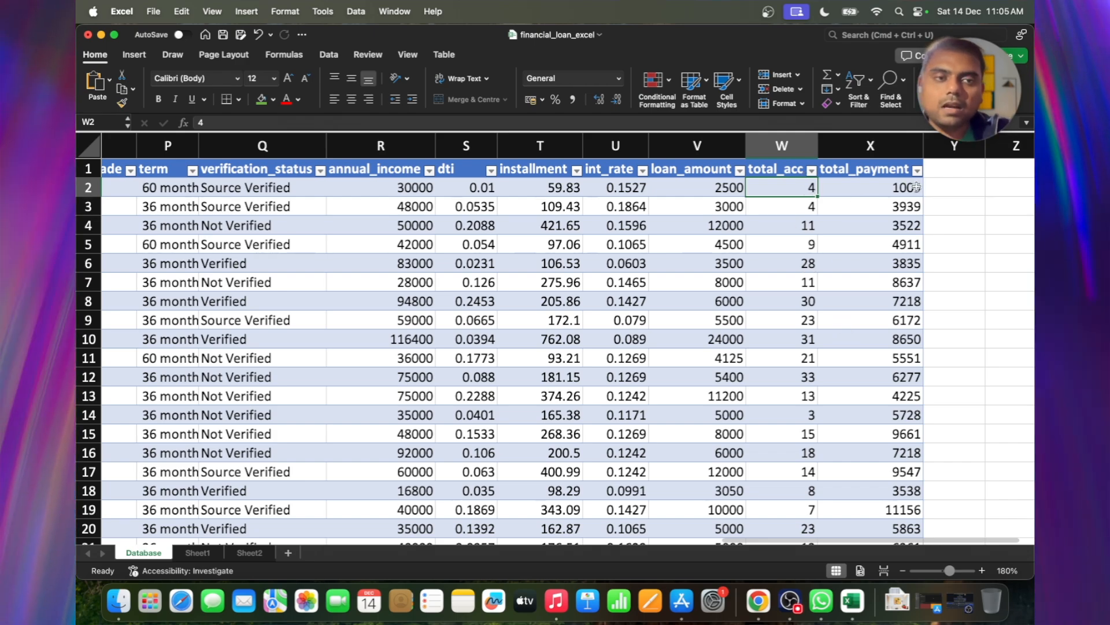
key("Right")
scroll(799, 200, "left", 15)
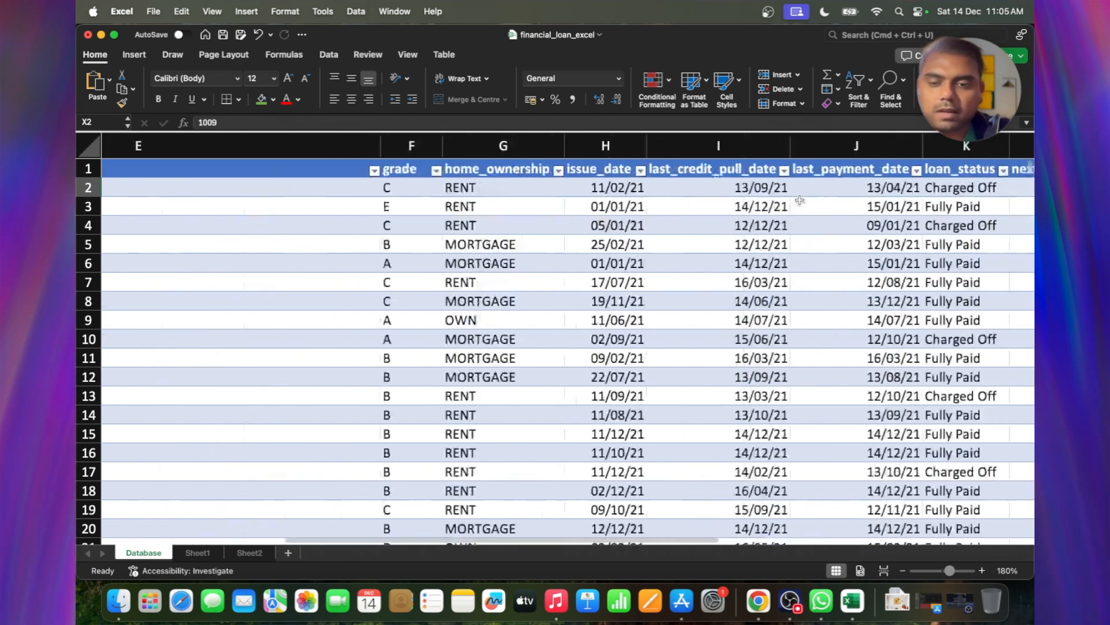
scroll(799, 200, "right", 2)
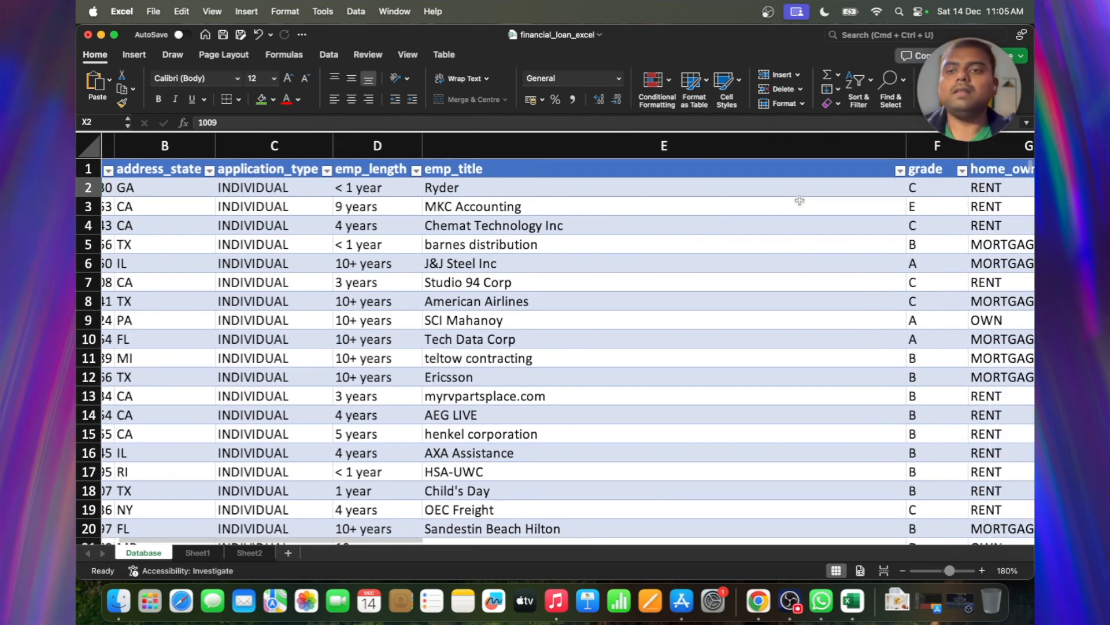
scroll(799, 201, "left", 2)
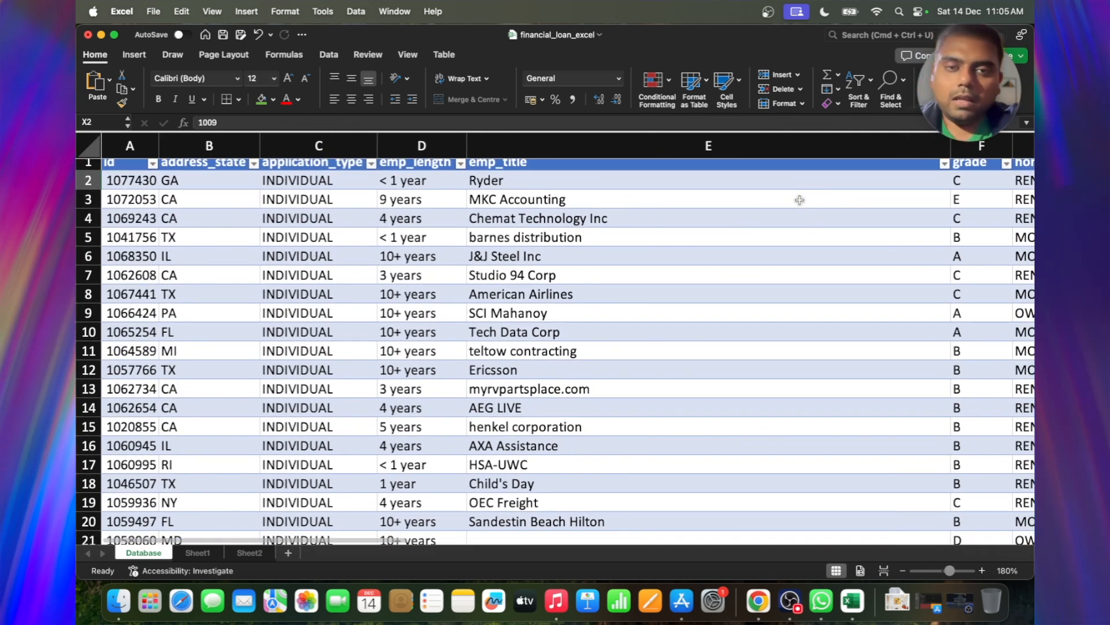
scroll(799, 200, "up", 1)
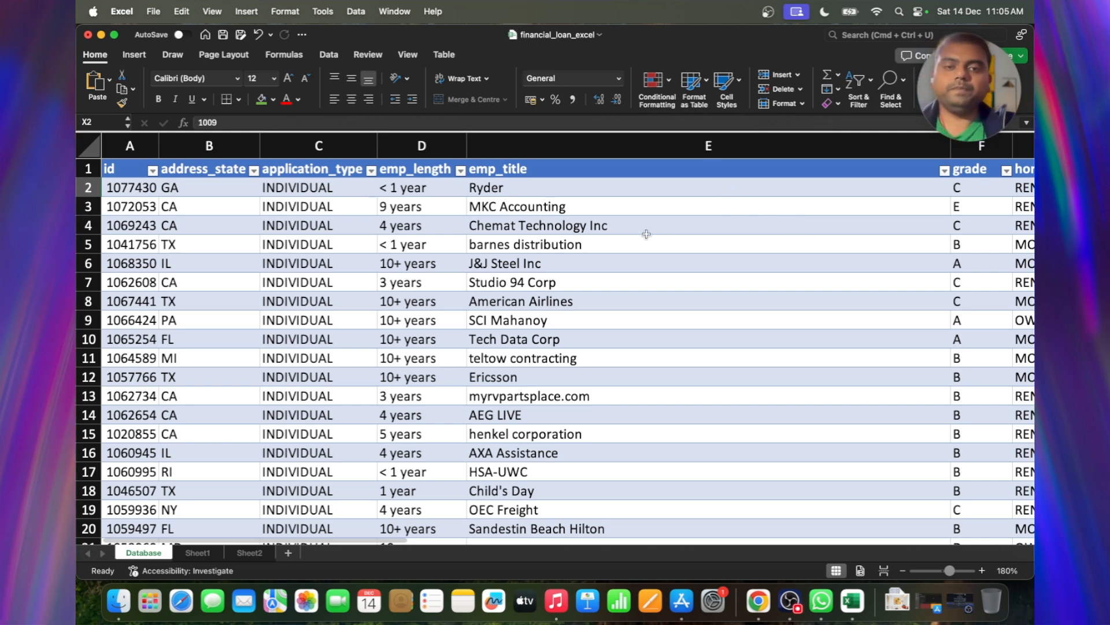
Step: Copy the emp_title header and its first three entries from the Database sheet to C9 on Sheet2, and autofit column C
left_click_drag(576, 168, 572, 222)
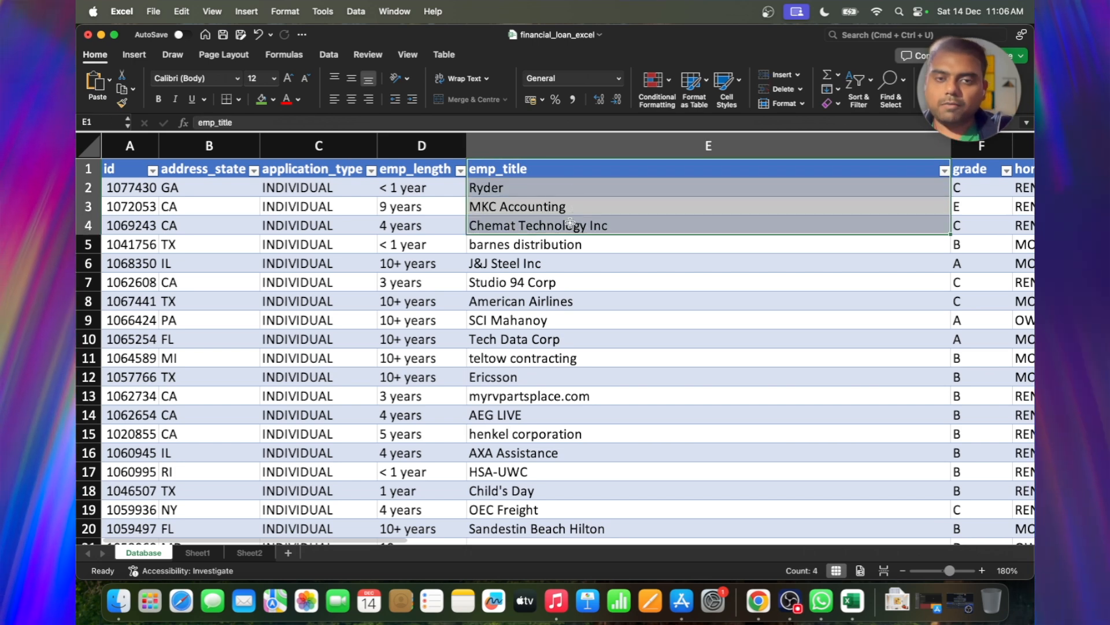
key("fn+c")
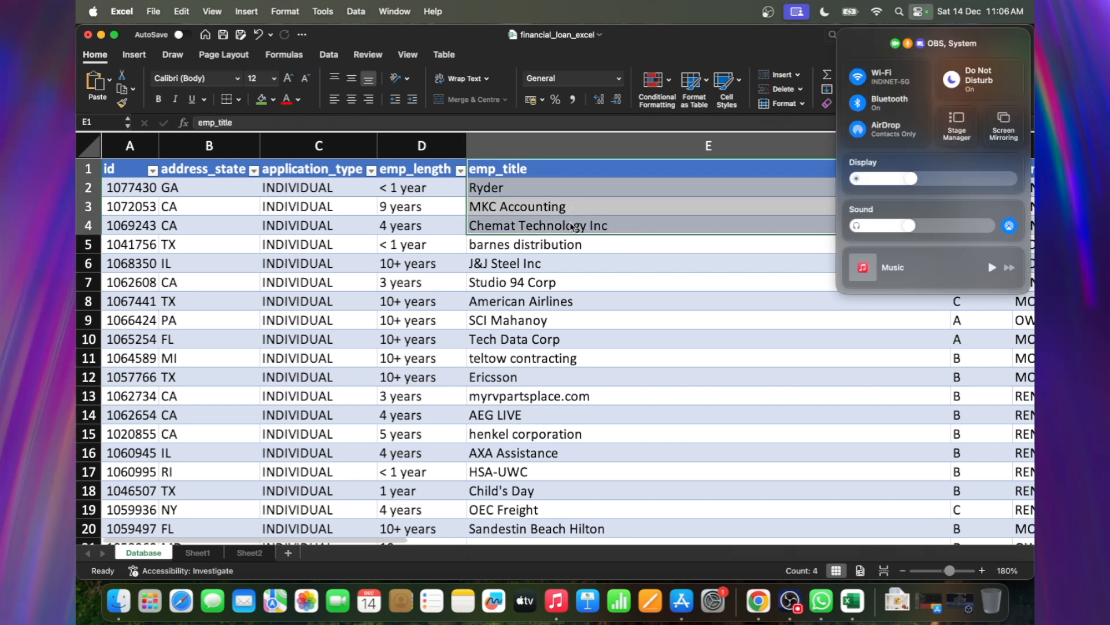
key("Escape")
key("cmd+c")
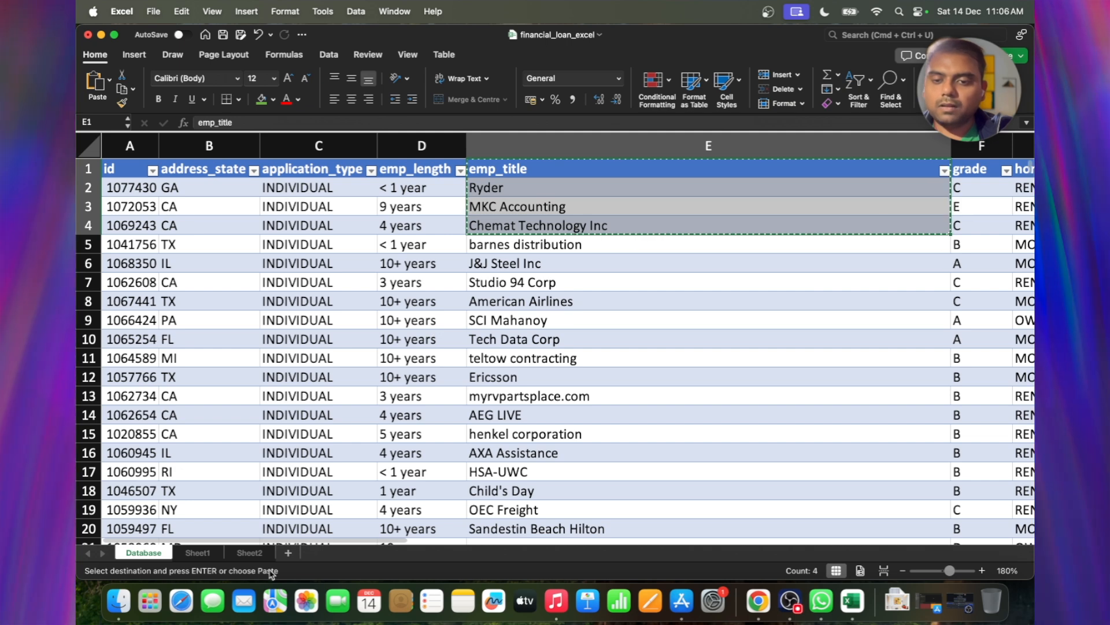
left_click(255, 554)
left_click(185, 236)
key("cmd+v")
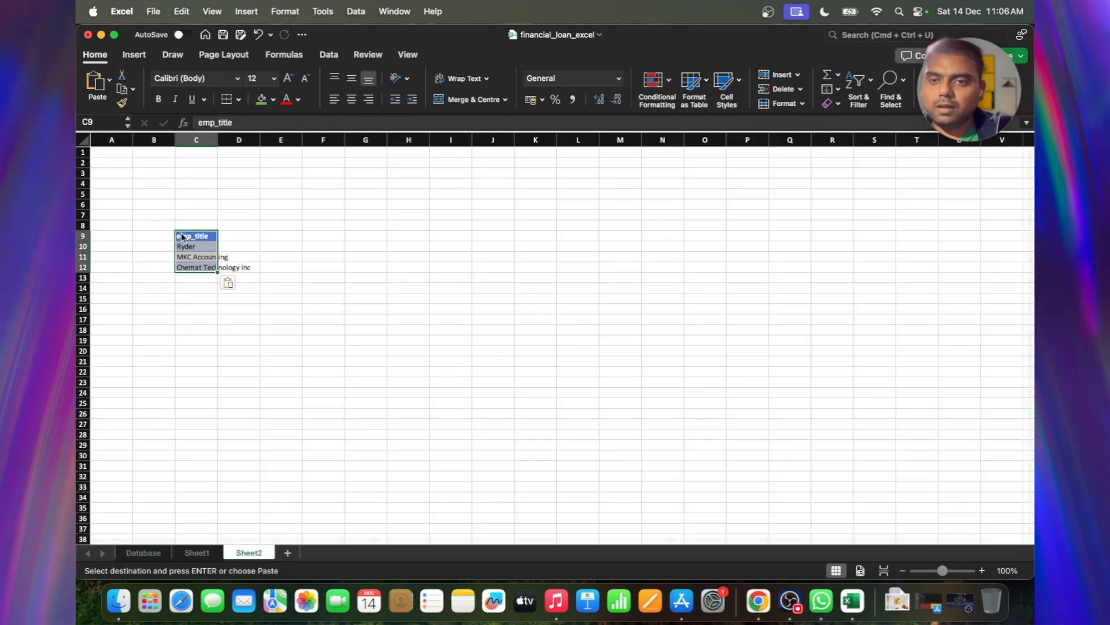
scroll(182, 237, "up", 10)
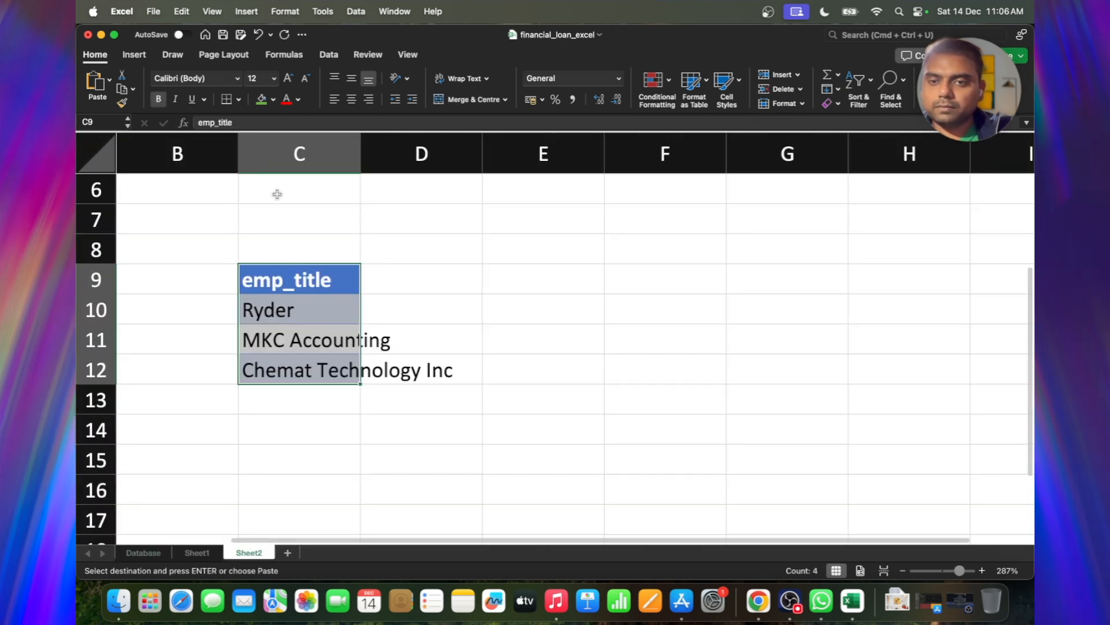
double_click(360, 152)
Step: Enter a LOWER formula in D10 that converts the text in C10 to lowercase
left_click(499, 275)
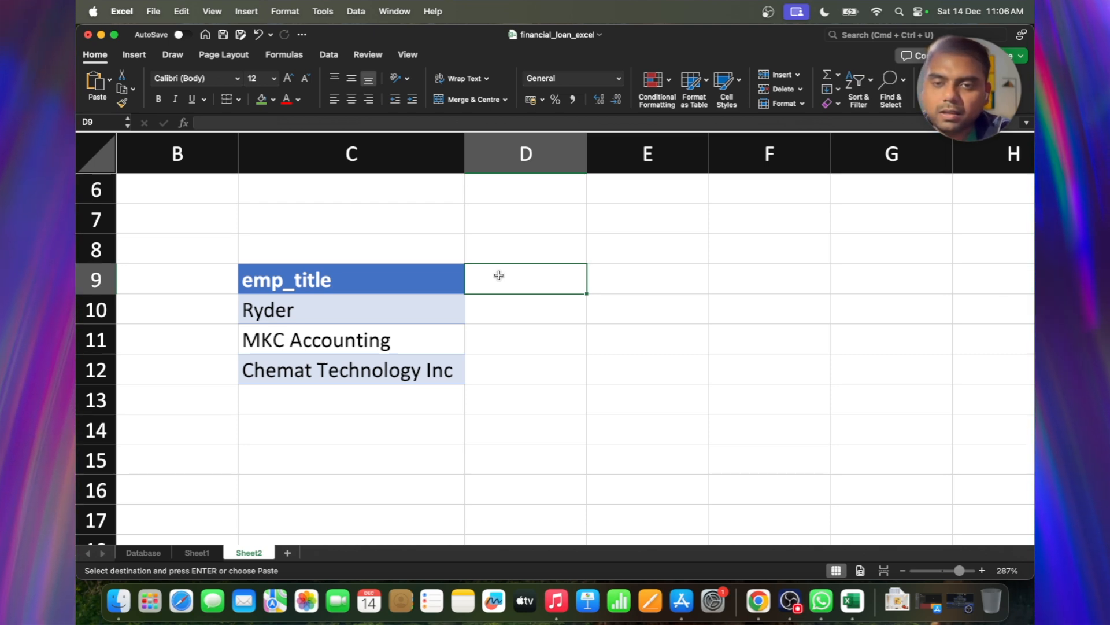
key("Down")
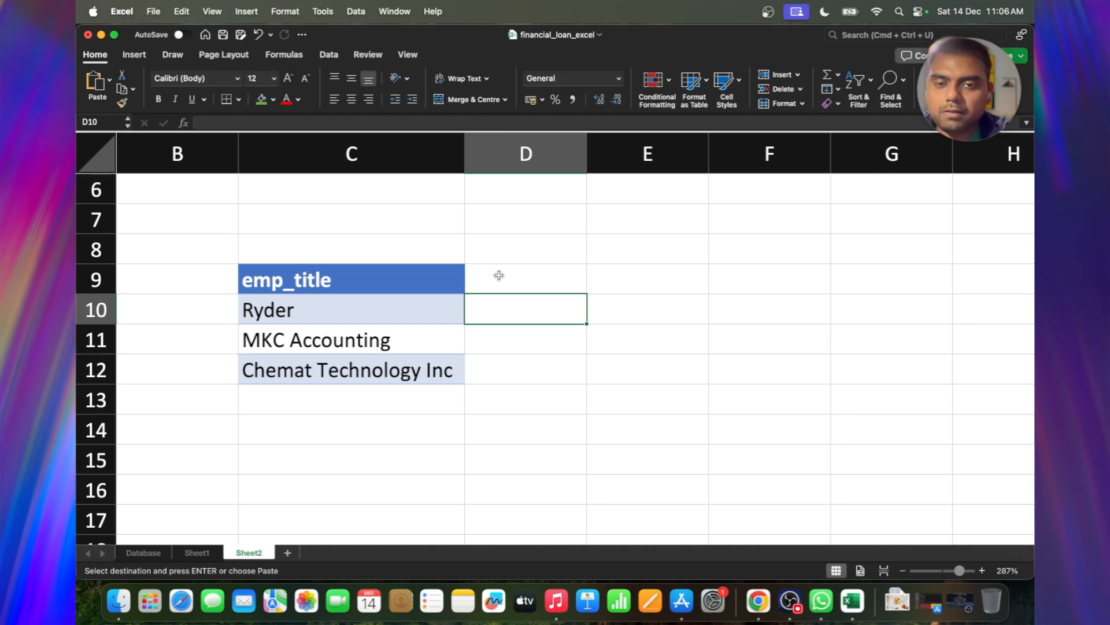
type("=low")
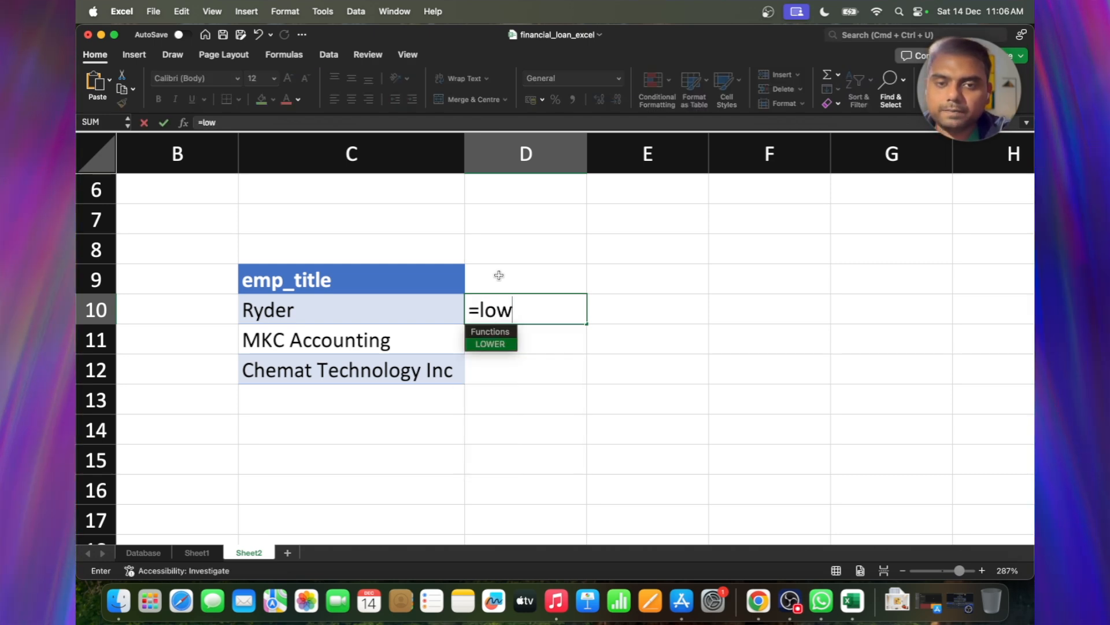
key("Tab")
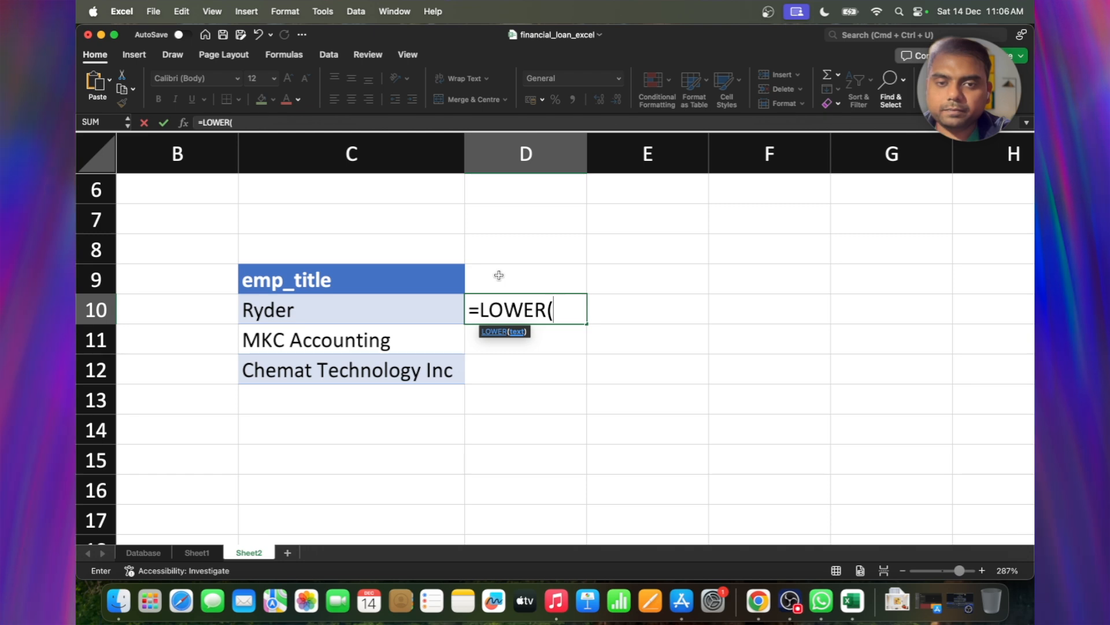
key("Left")
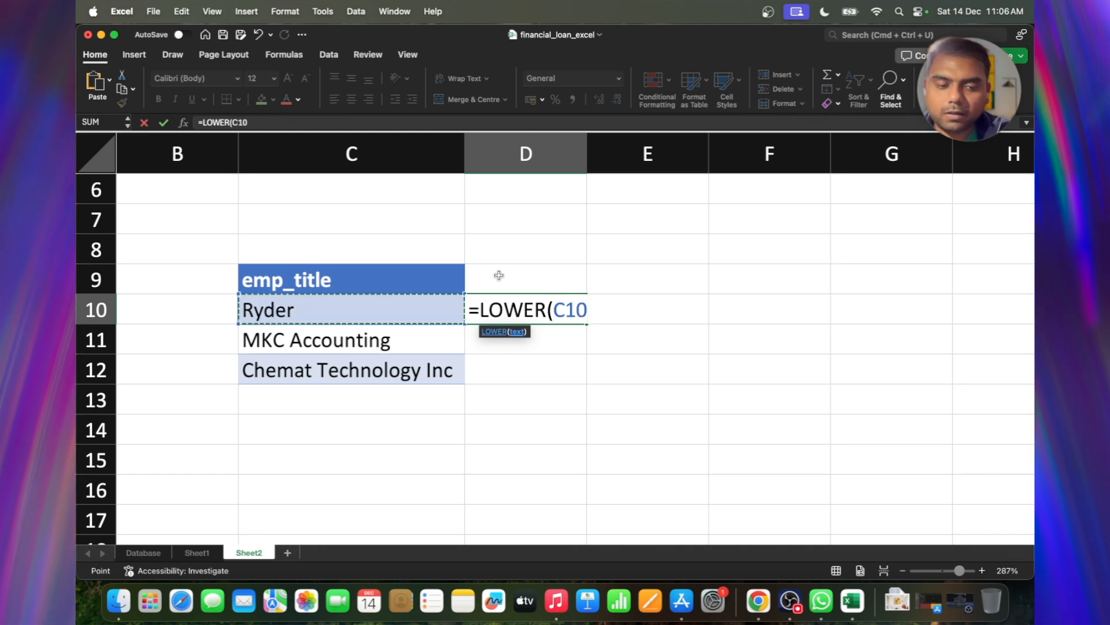
key("Return")
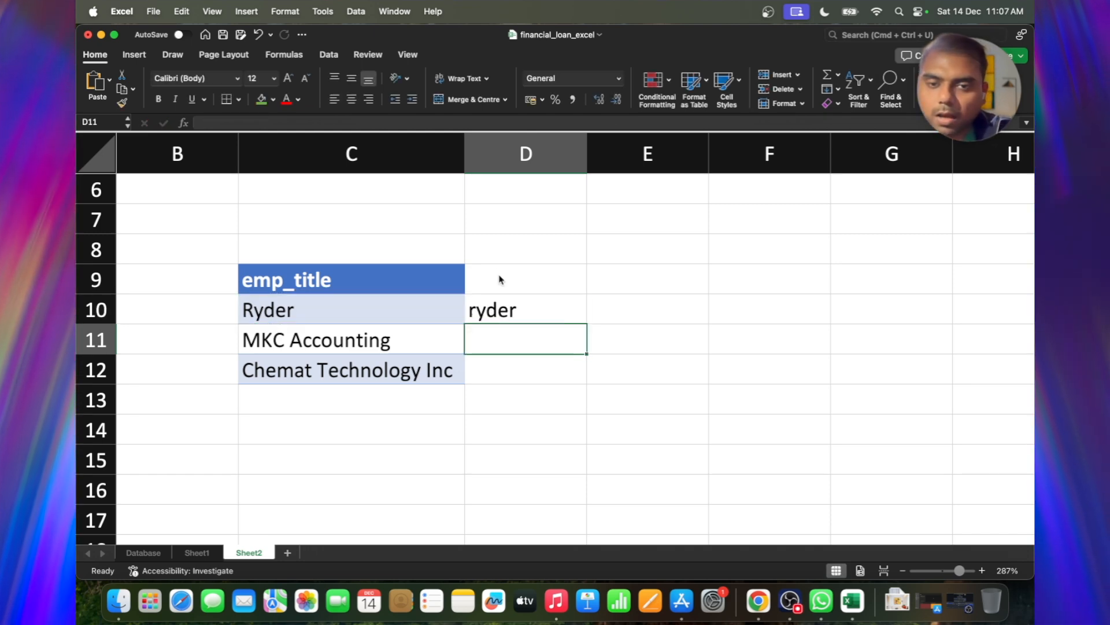
Step: Enter an UPPER formula in D11 that converts the text in C11 to uppercase
type("=")
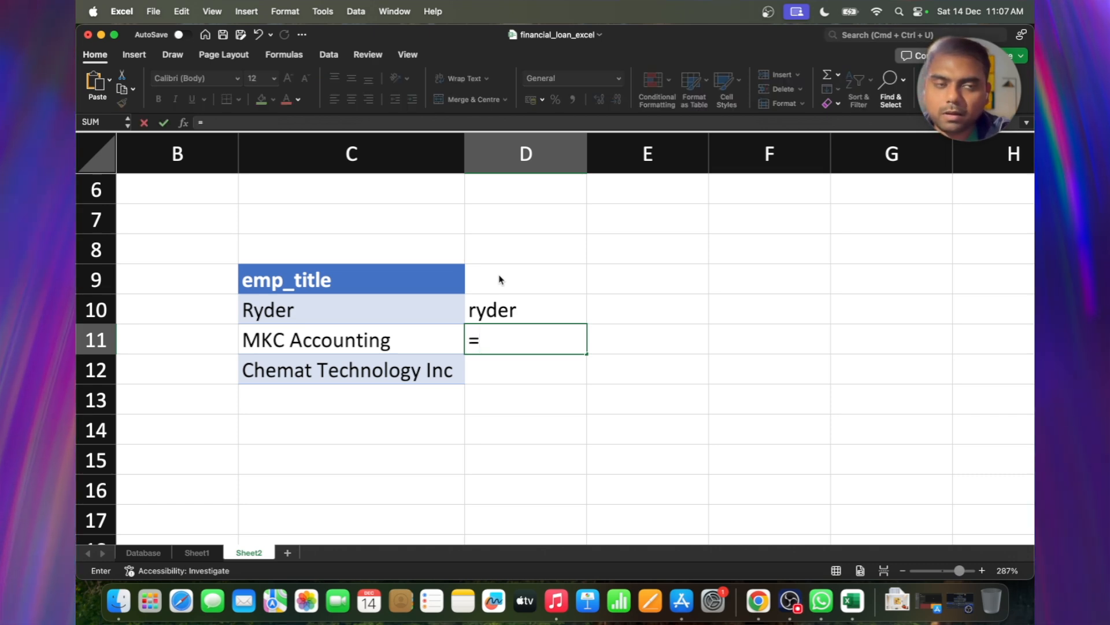
type("upp")
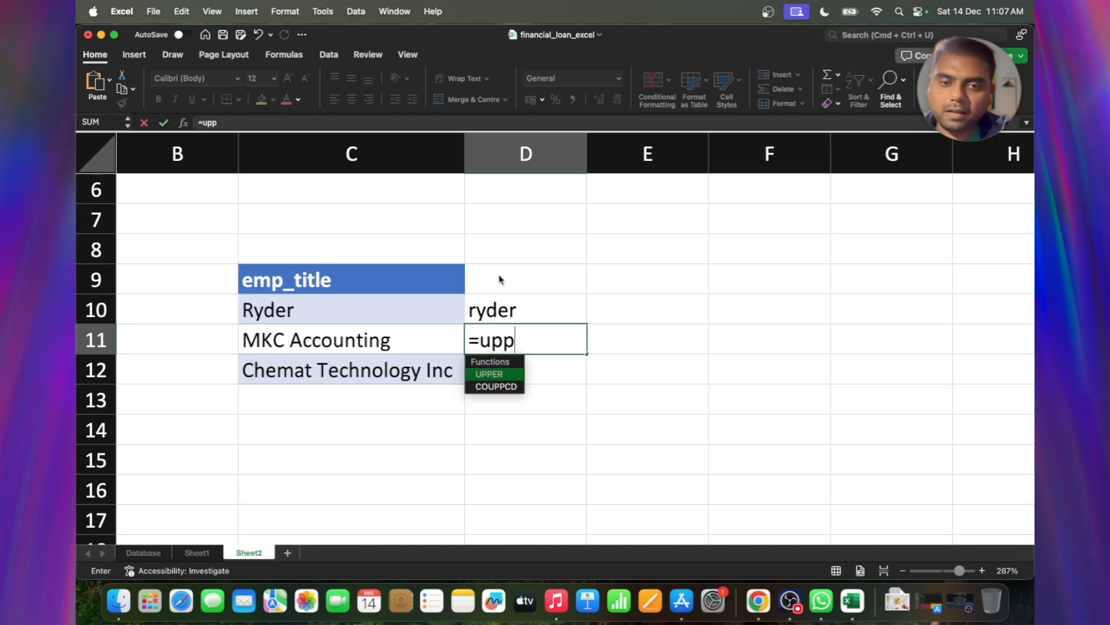
key("Tab")
key("Left")
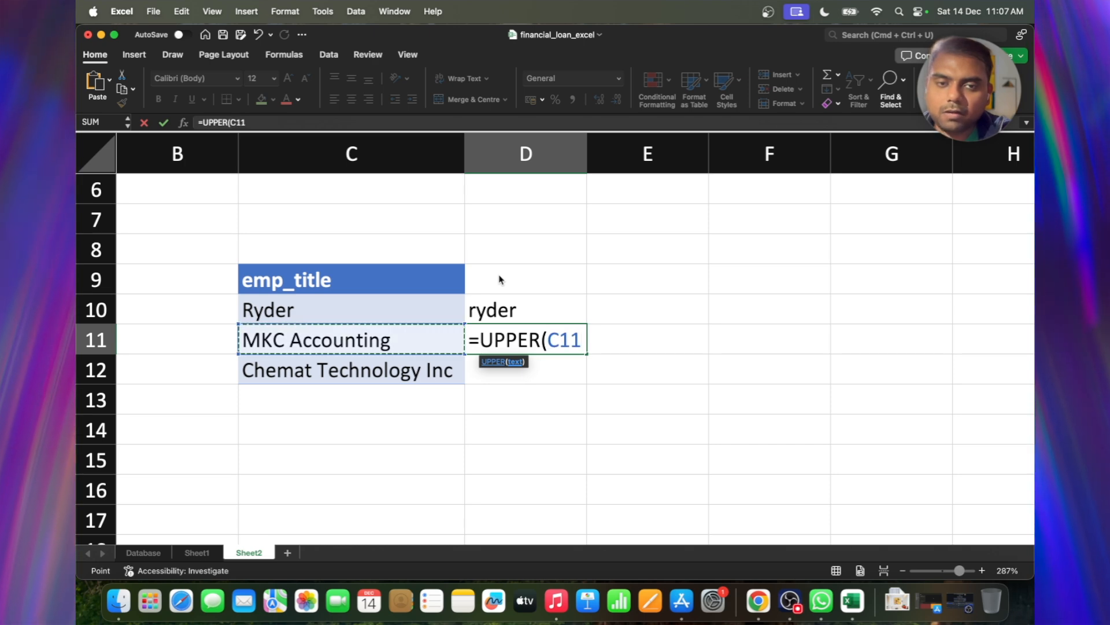
key("Return")
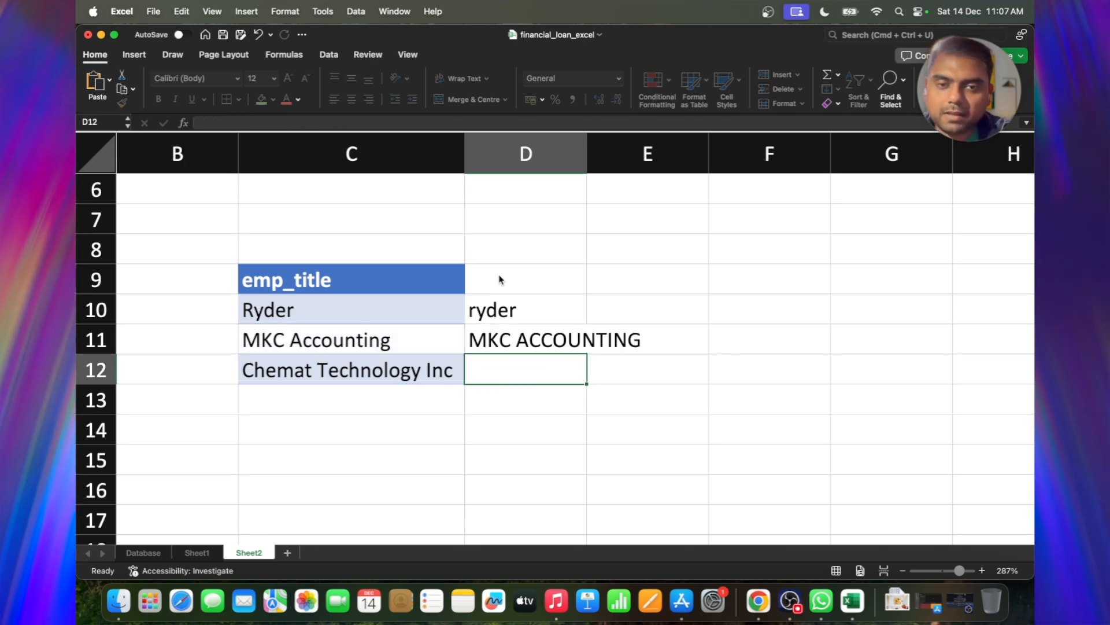
Step: Change the first letter of the company name in C12 to lowercase so it reads "chemat Technology Inc"
type("=")
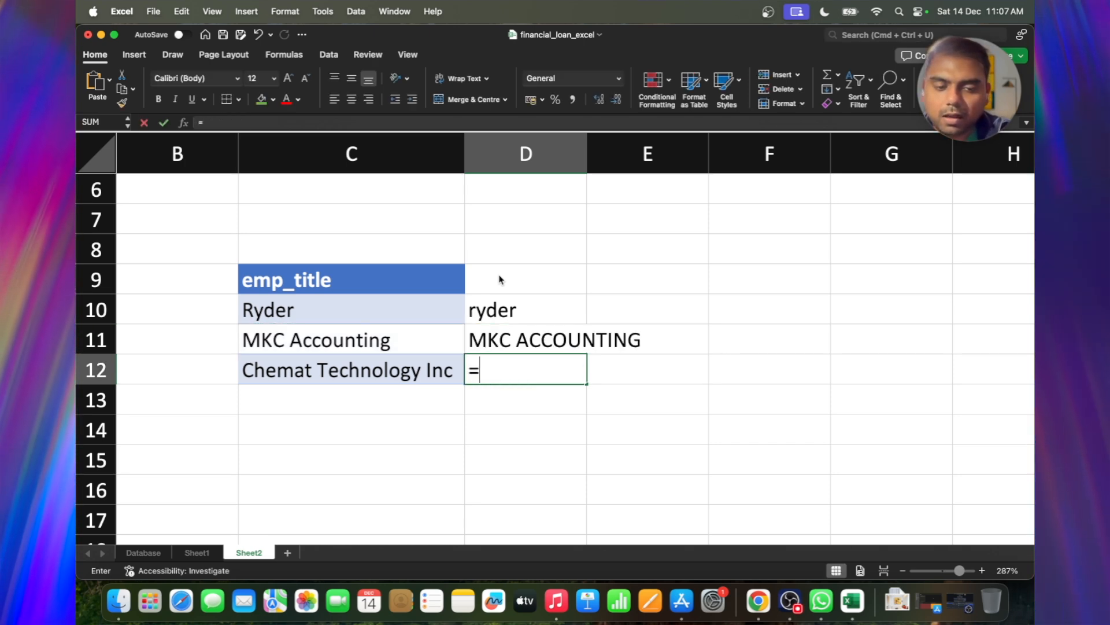
key("Escape")
key("Left")
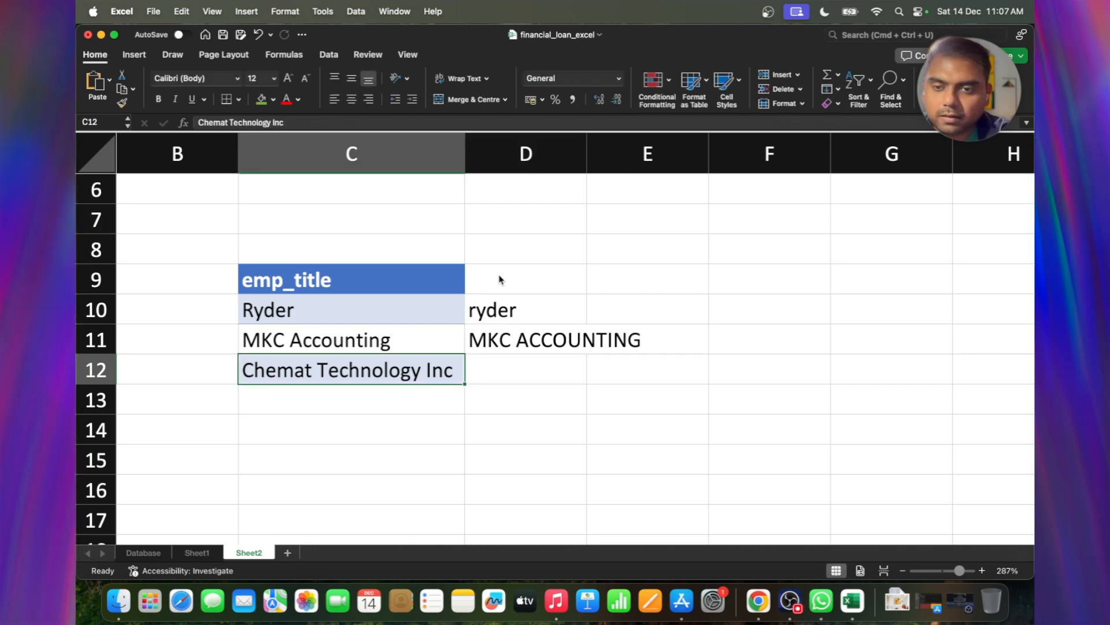
left_click(205, 123)
key("BackSpace")
type("c")
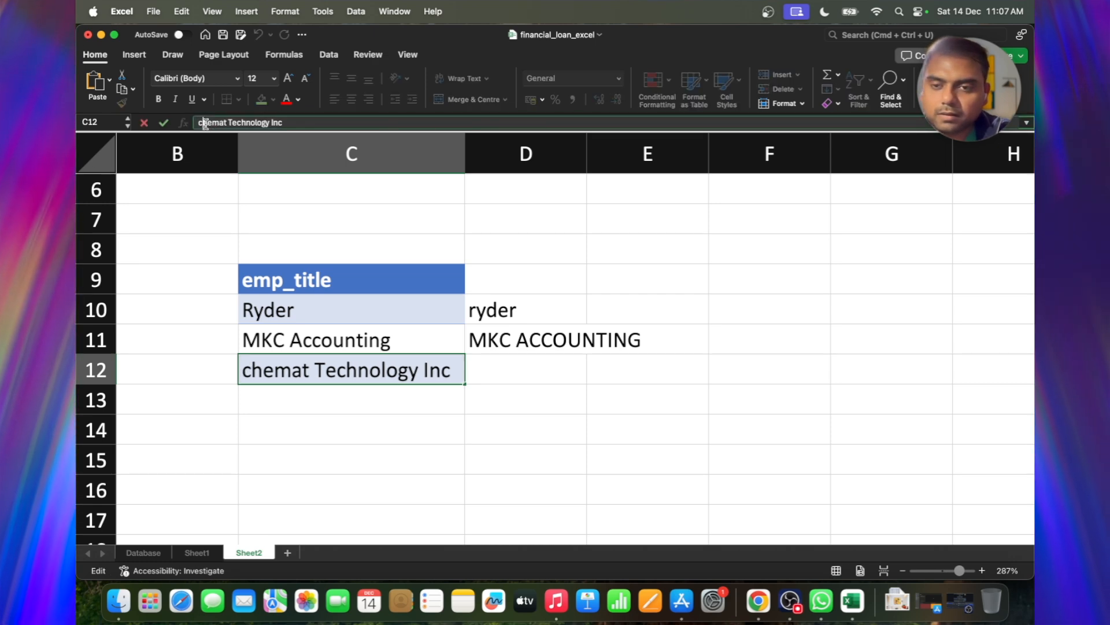
key("Return")
Step: Enter a PROPER formula in D12 that capitalizes each word of the text in C12
key("Up")
key("Right")
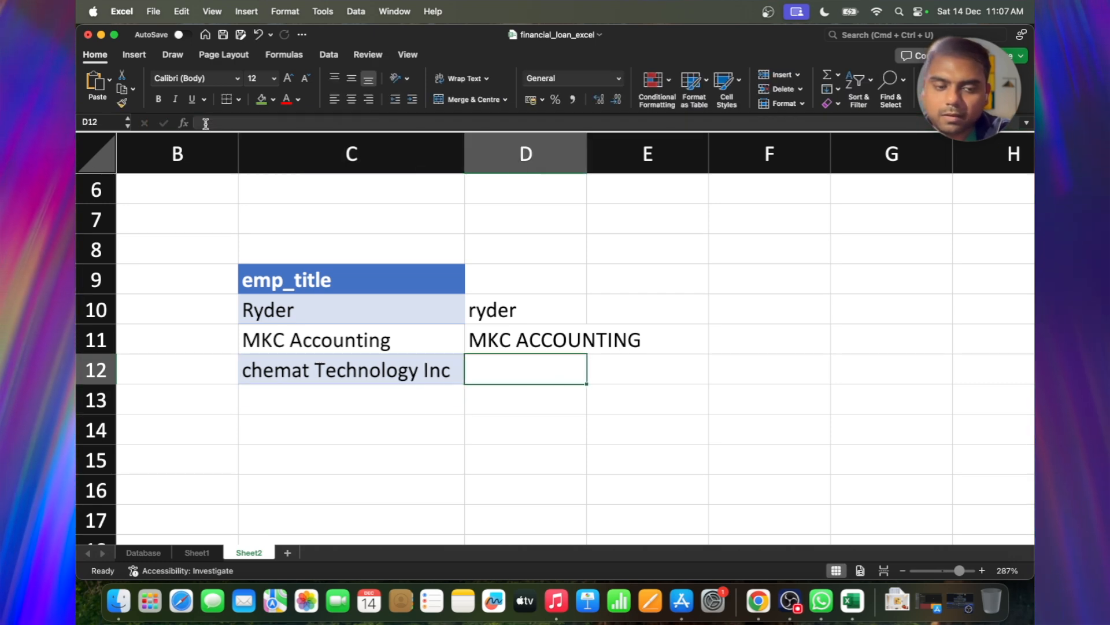
type("=prop")
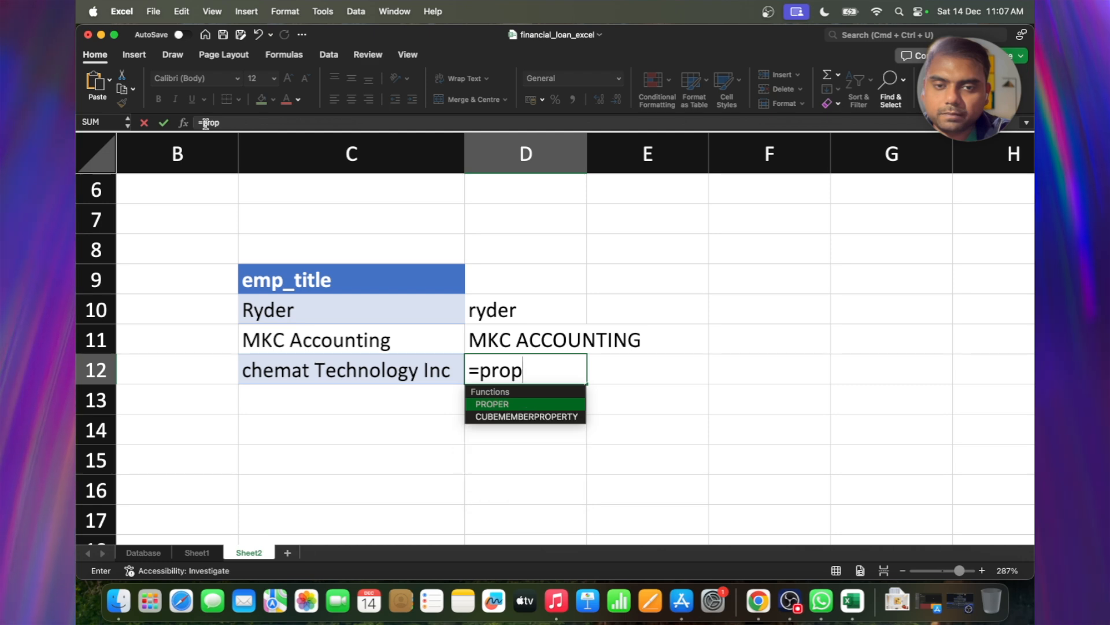
key("Tab")
key("Left")
key("Return")
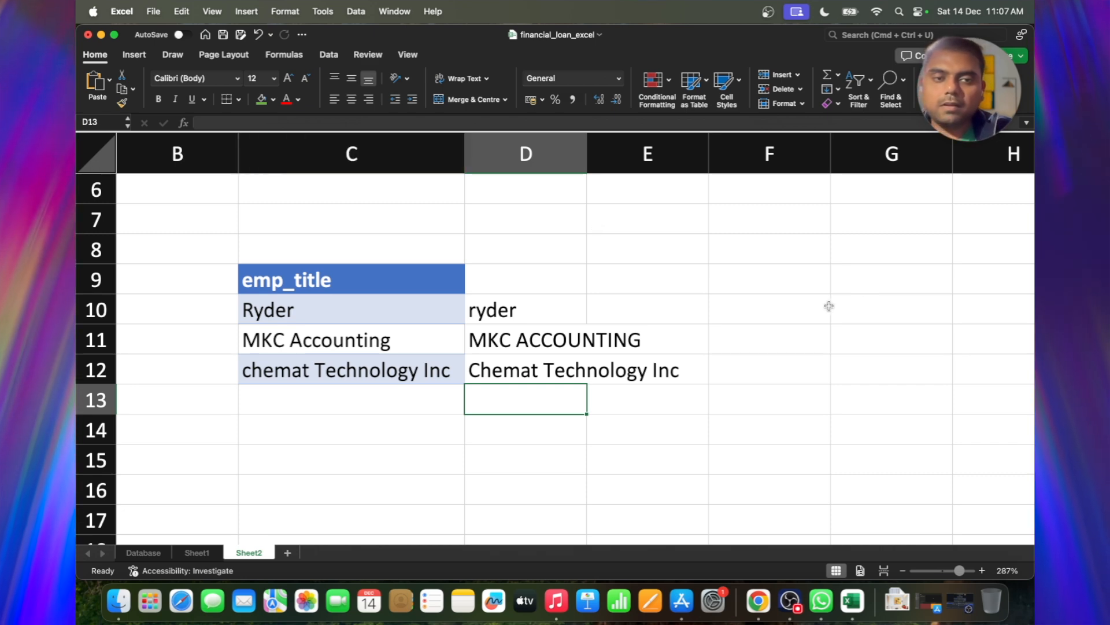
Step: Display the formulas of D10 to D12 as text in F10 to F12 with FORMULATEXT, filling the first formula down
left_click(733, 304)
type("=form")
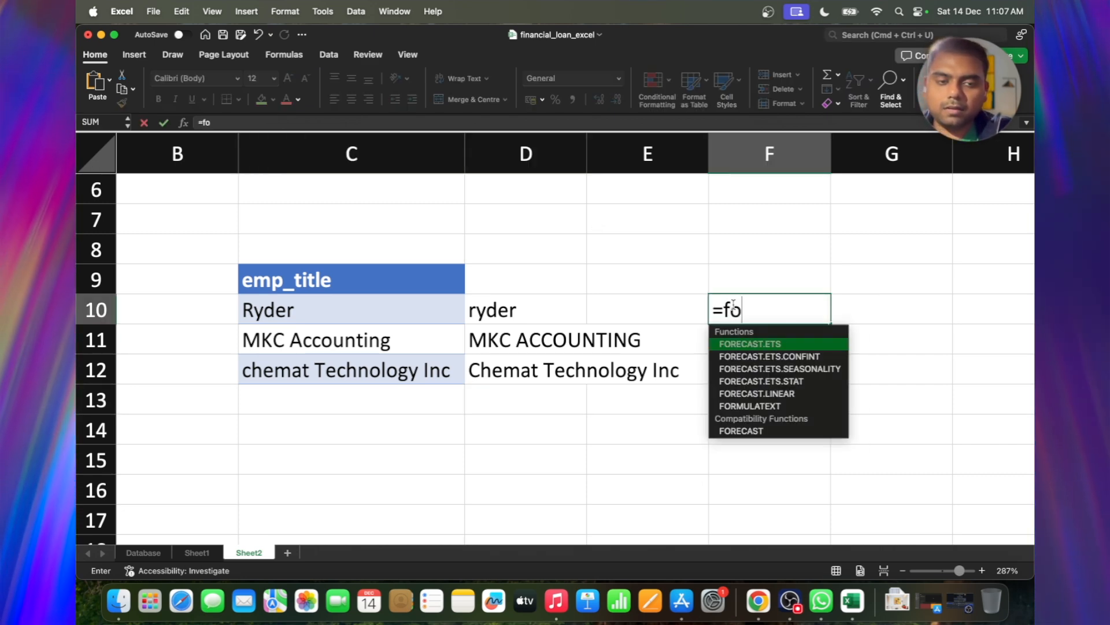
key("Tab")
key("Left")
key("Left")
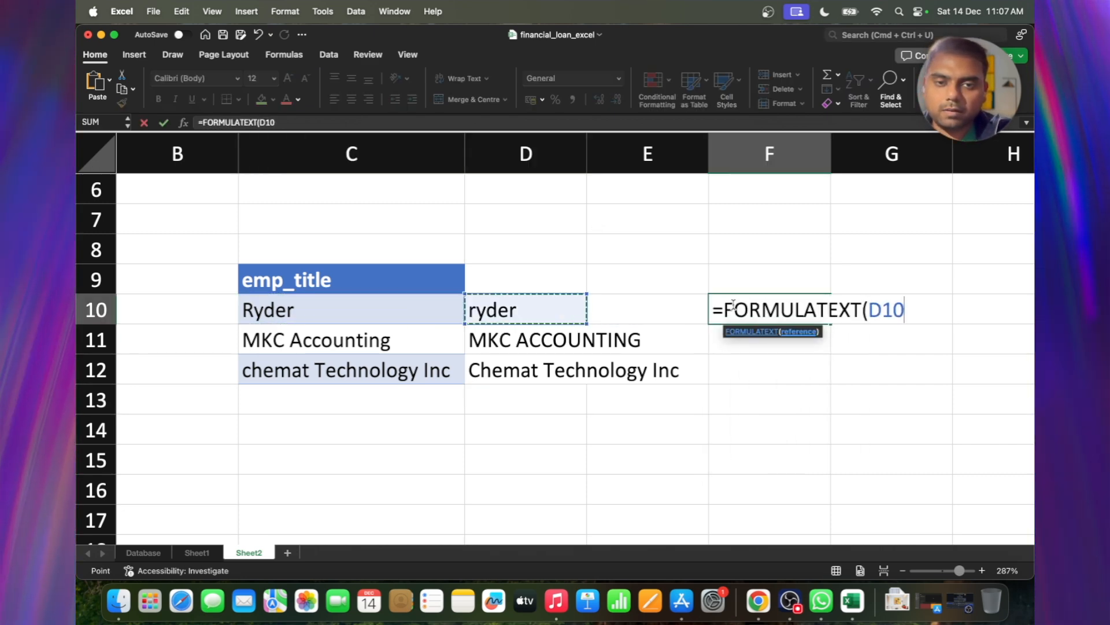
key("Return")
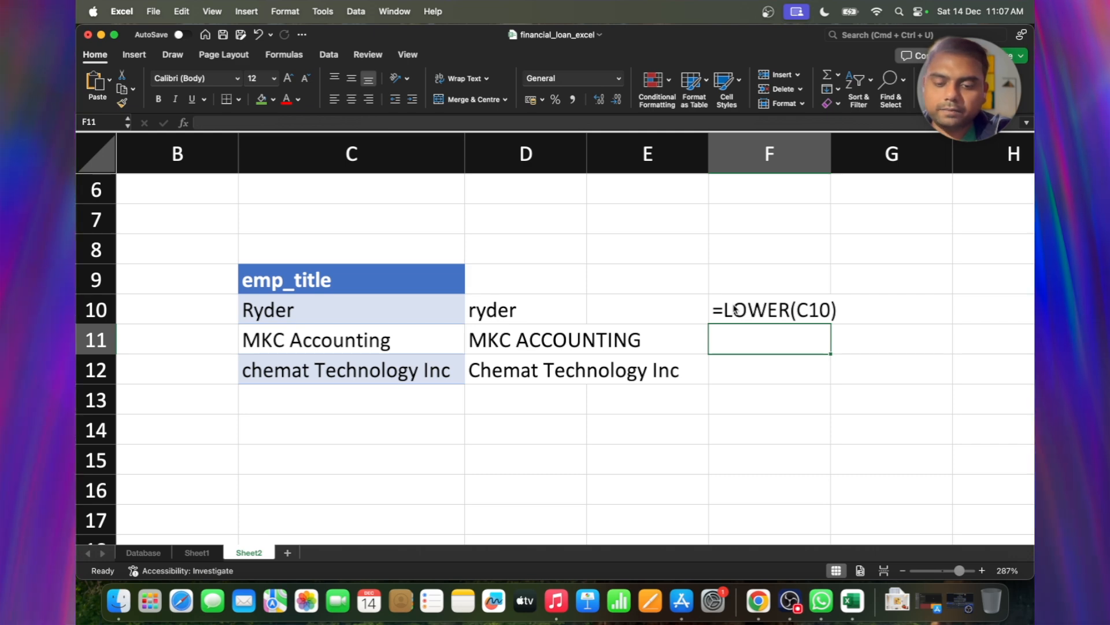
key("ctrl+d")
key("Return")
key("ctrl+d")
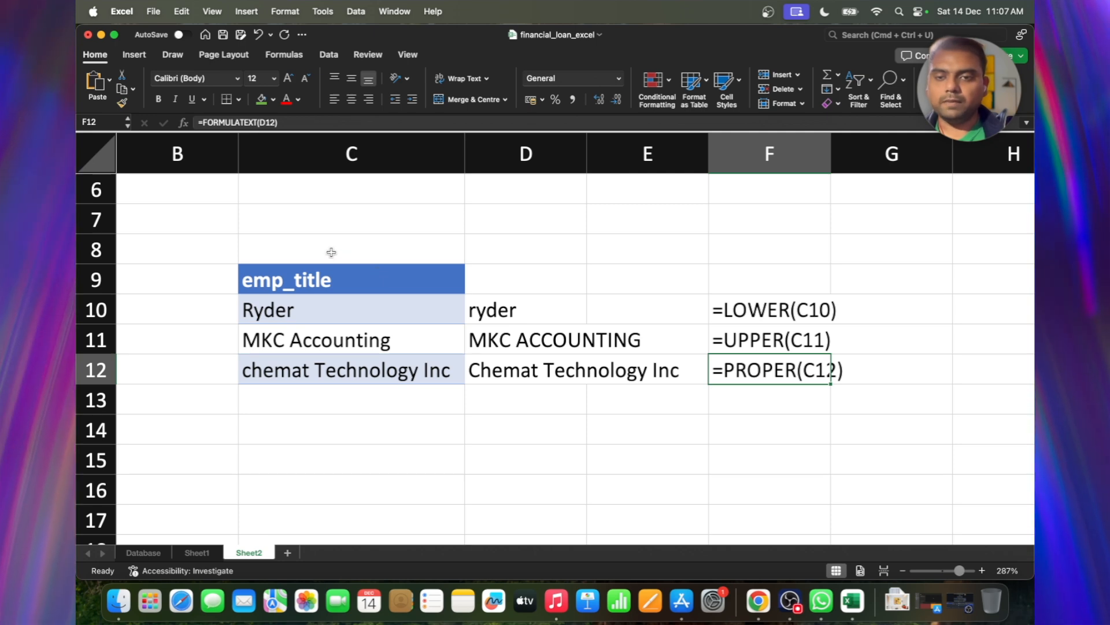
Step: Clear the contents of the example range C8:F12 on Sheet2
left_click_drag(332, 252, 744, 366)
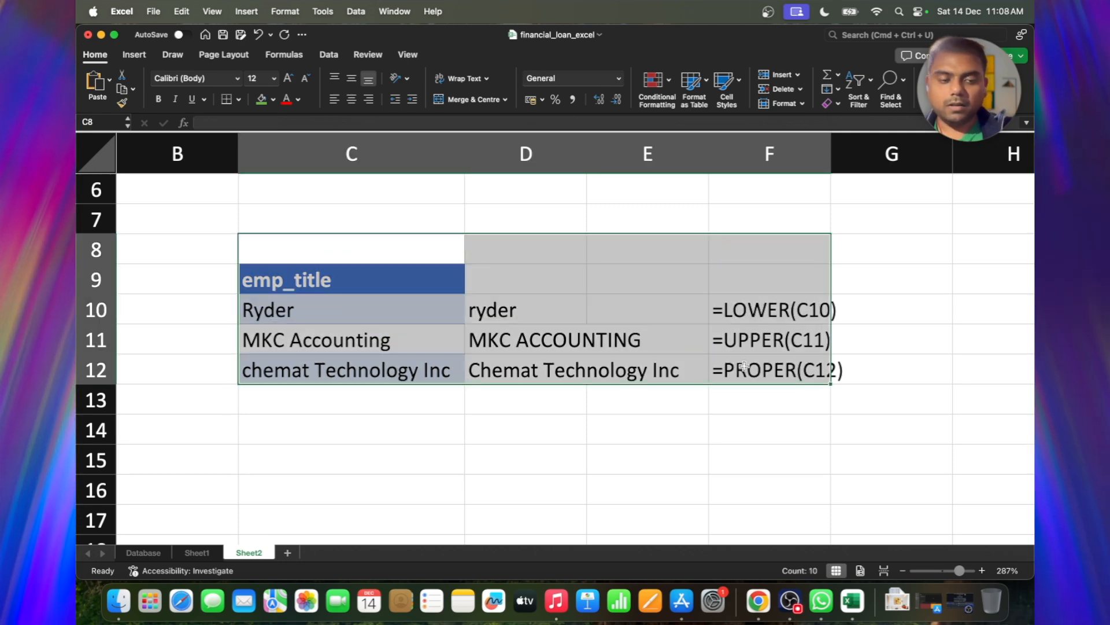
key("Delete")
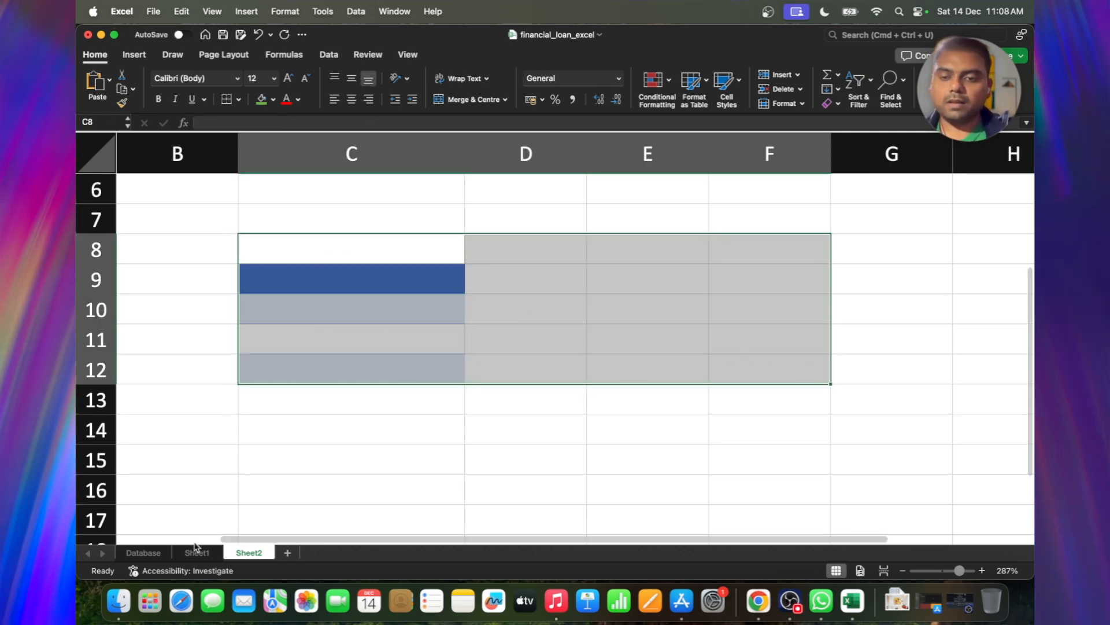
Step: Format the int_rate column on the Database sheet as percentages
left_click(145, 552)
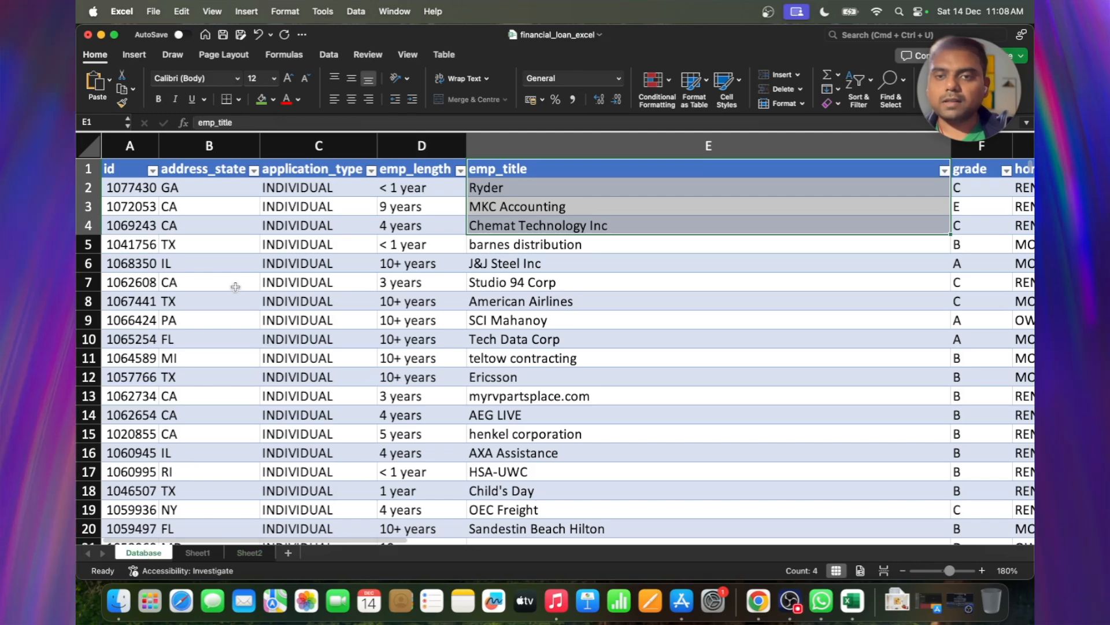
scroll(364, 289, "right", 5)
scroll(295, 295, "right", 10)
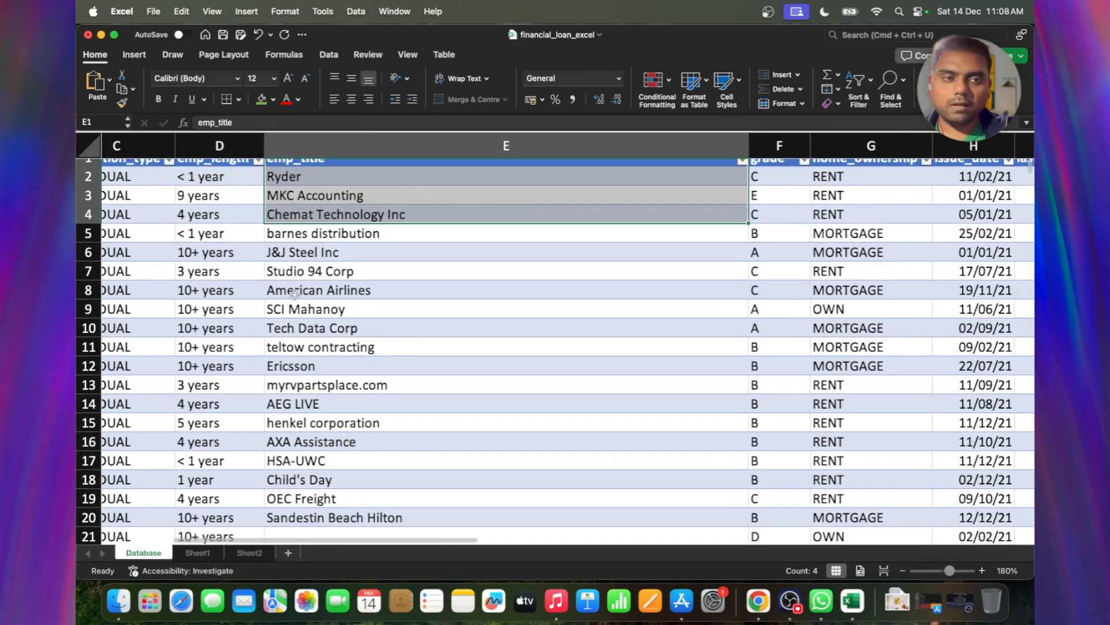
scroll(295, 295, "right", 10)
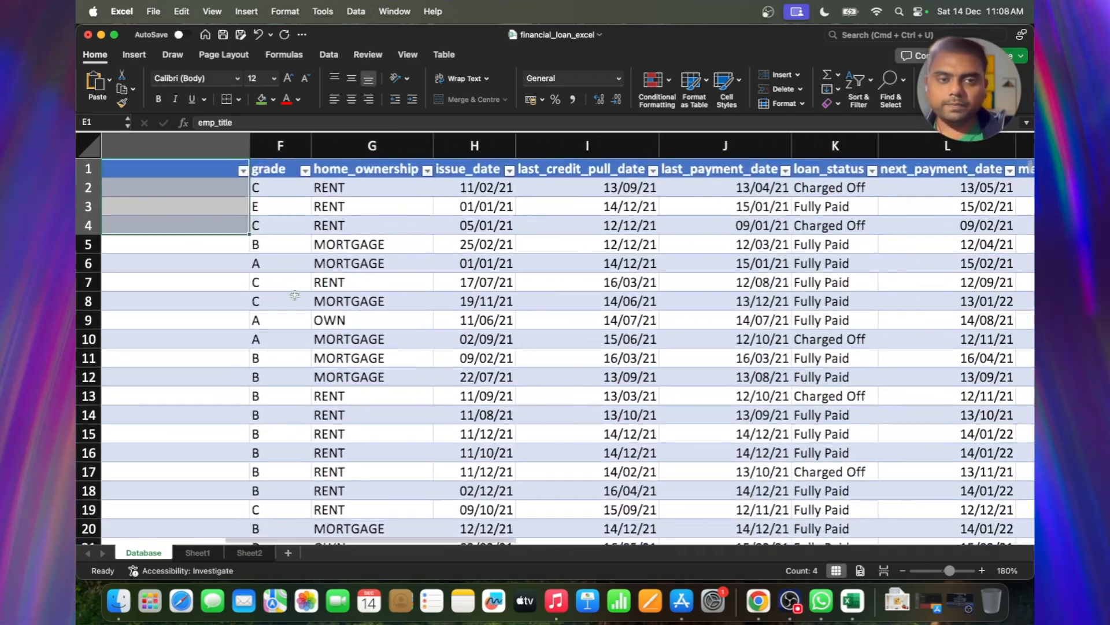
scroll(295, 295, "right", 15)
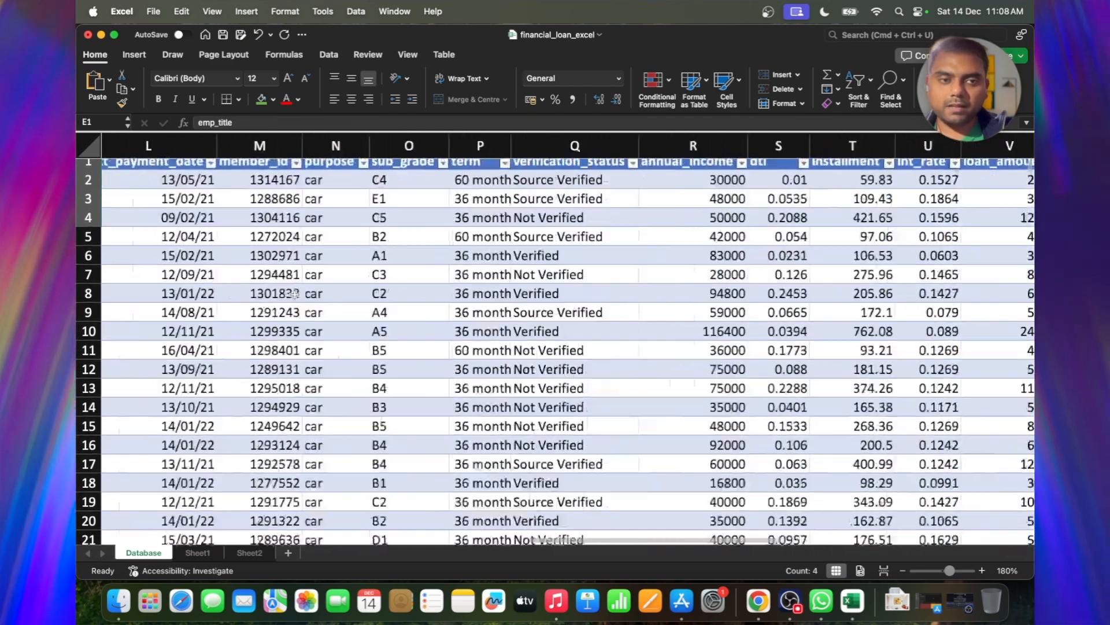
scroll(295, 295, "left", 1)
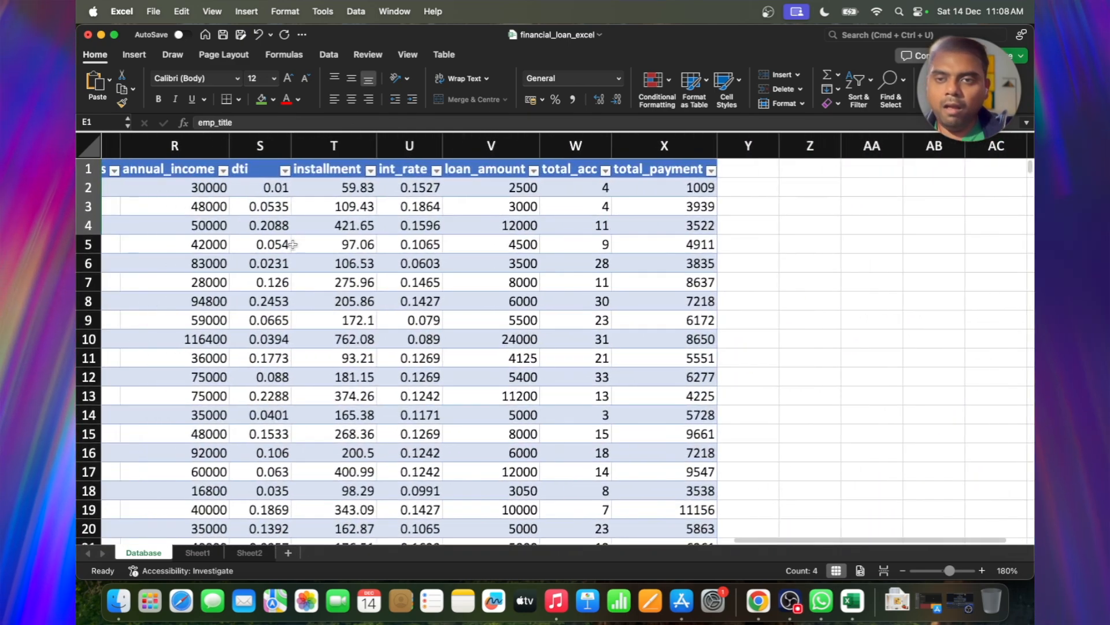
scroll(285, 221, "left", 6)
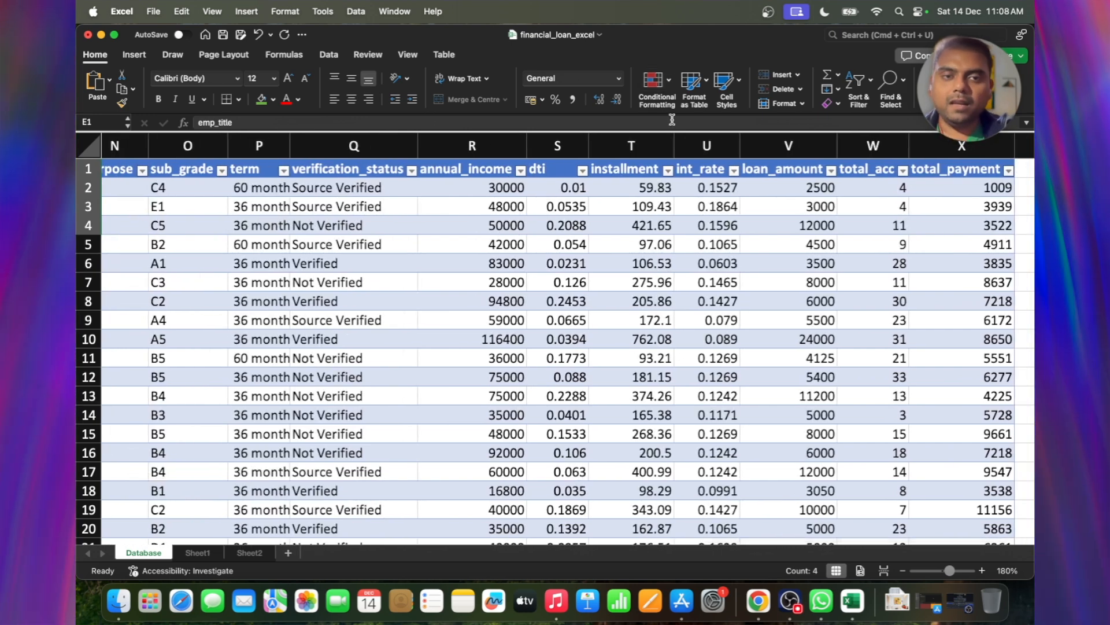
left_click(702, 139)
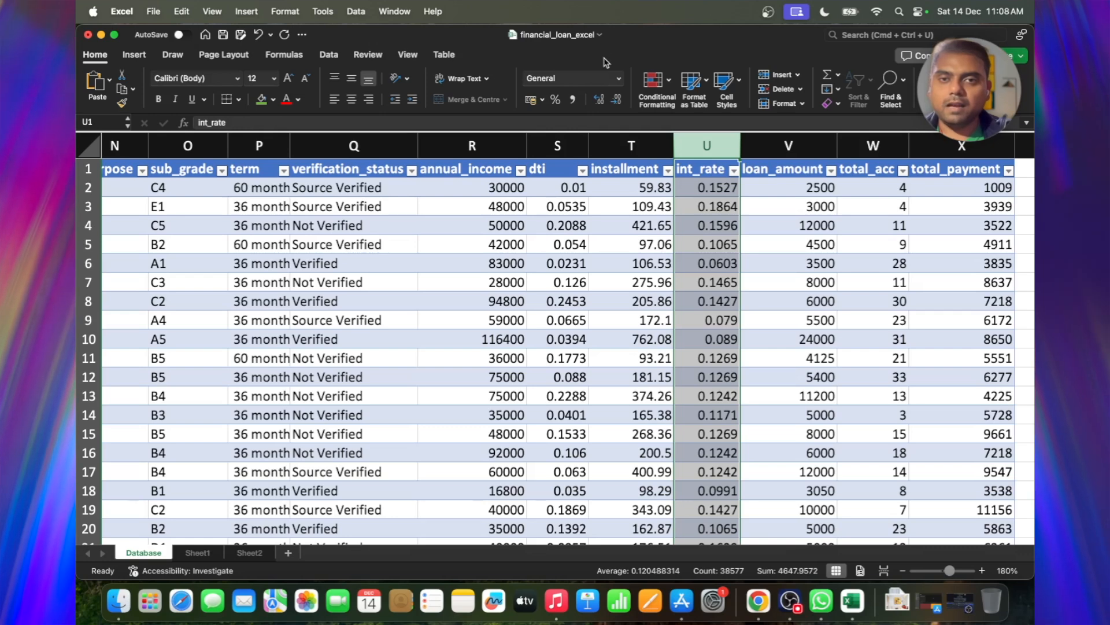
left_click(556, 101)
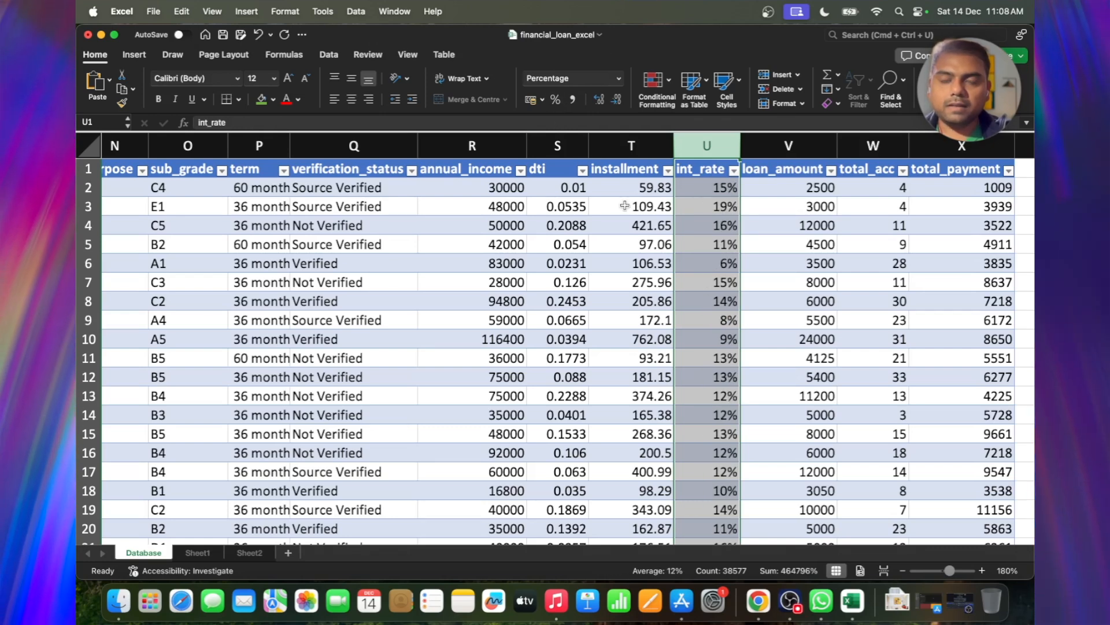
left_click(762, 218)
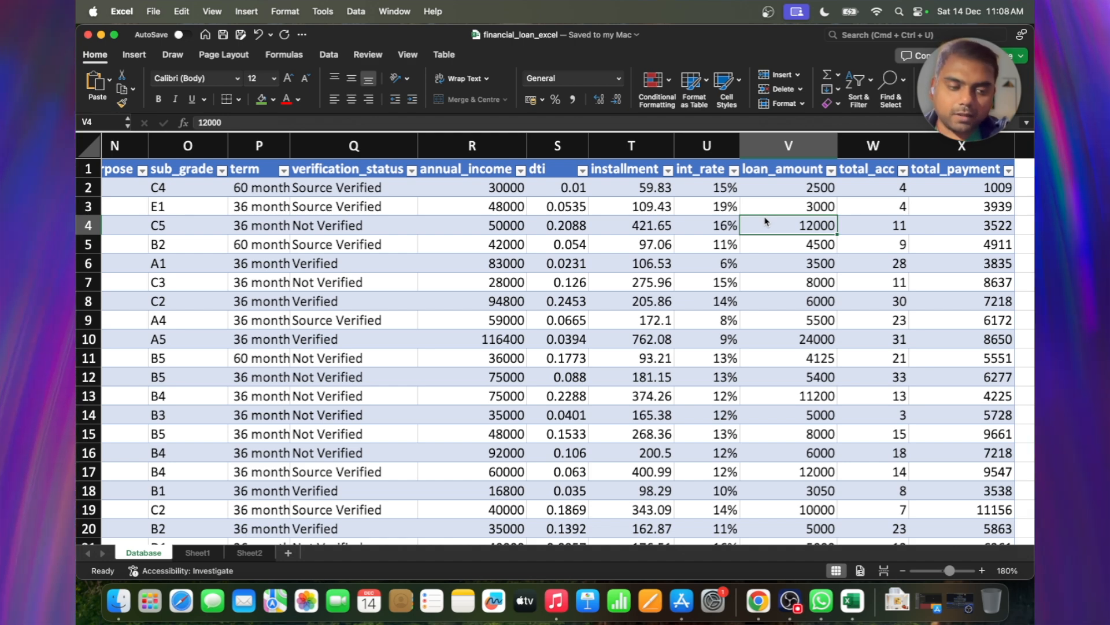
key("Left")
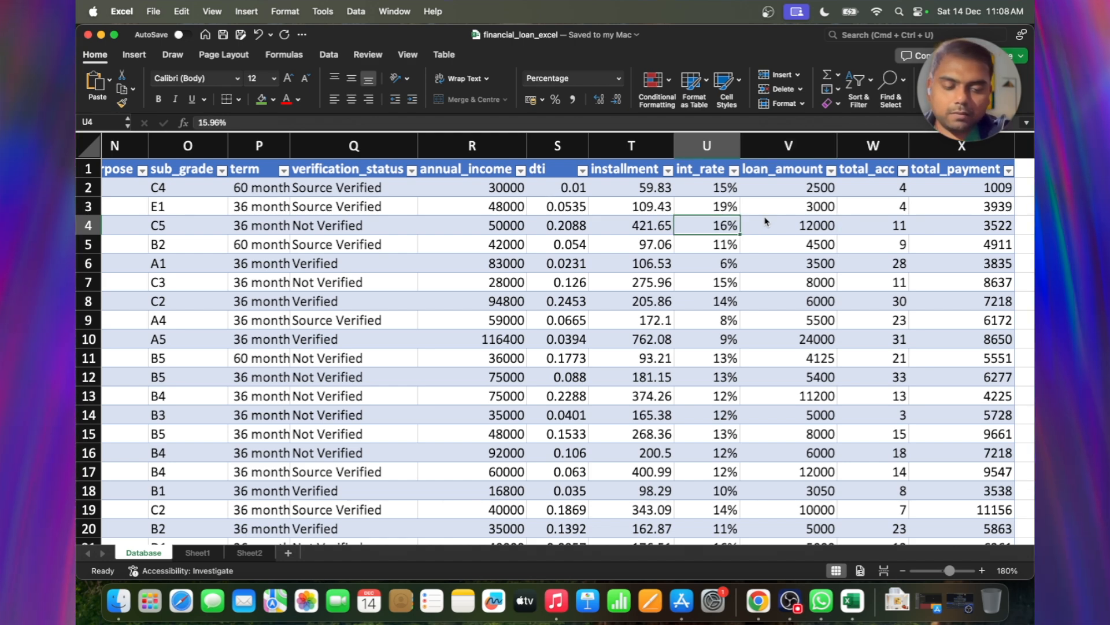
Step: Filter the emp_title column by searching its values for "blank"
scroll(708, 225, "left", 15)
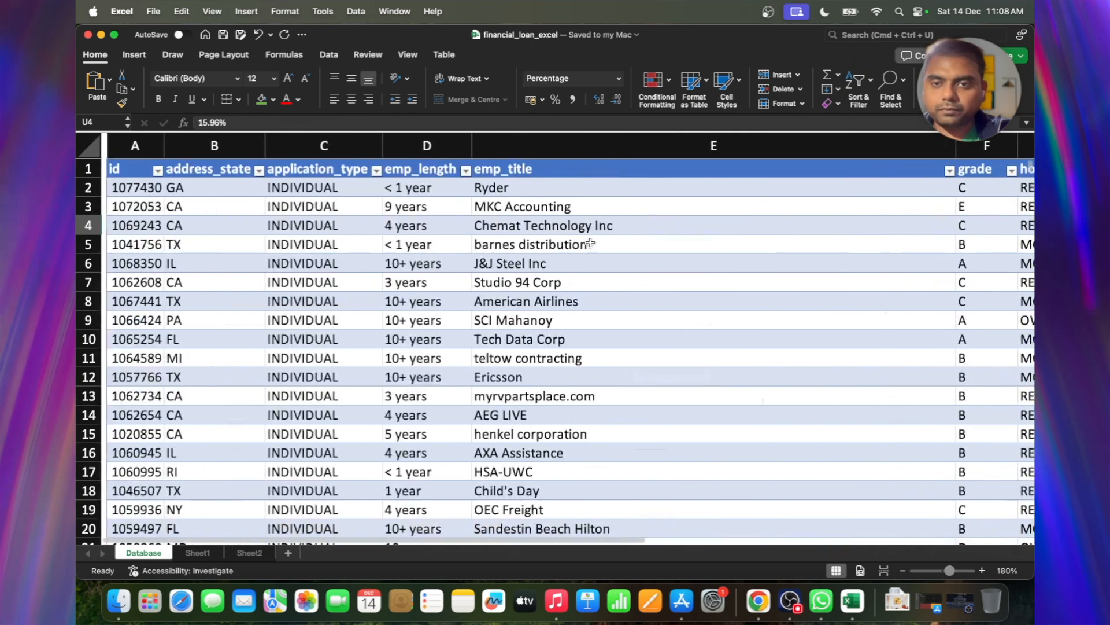
scroll(590, 243, "right", 5)
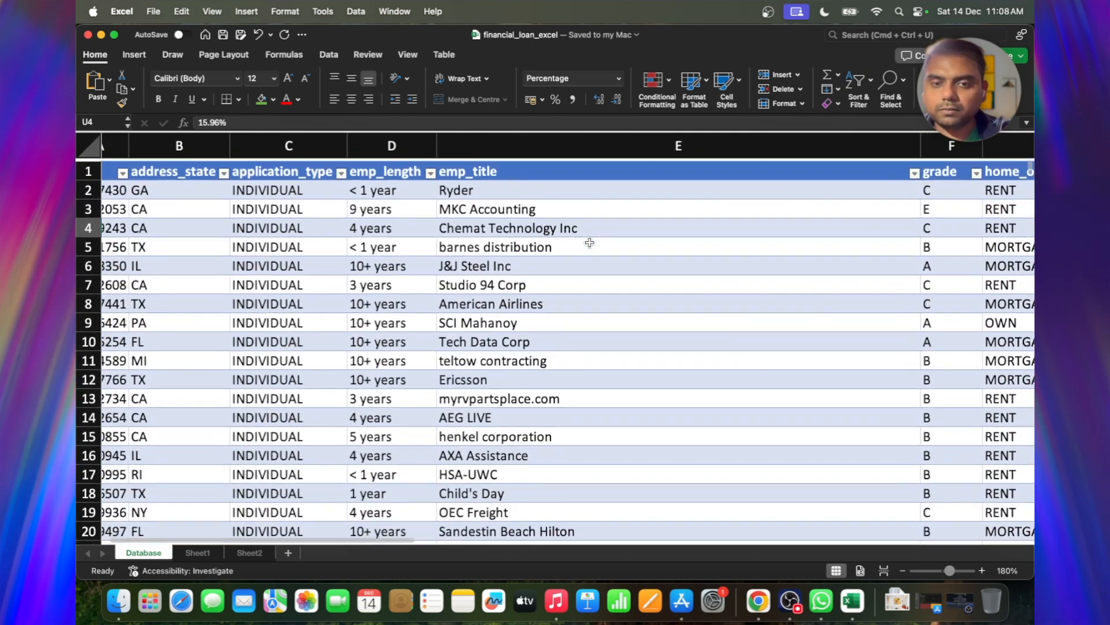
scroll(590, 243, "right", 1)
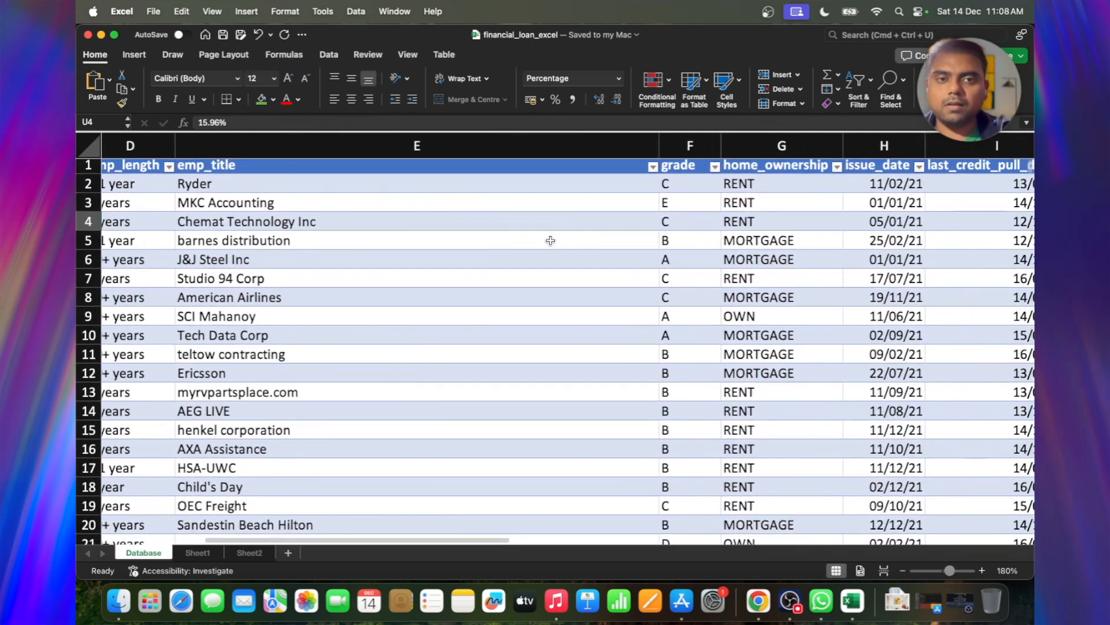
left_click(653, 167)
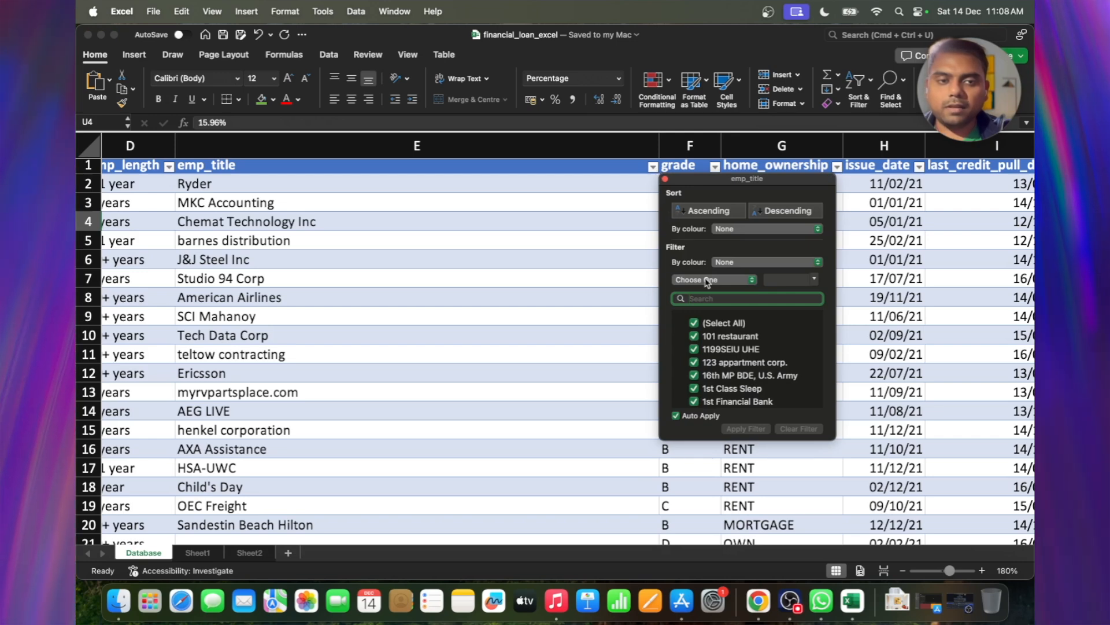
scroll(718, 345, "down", 5)
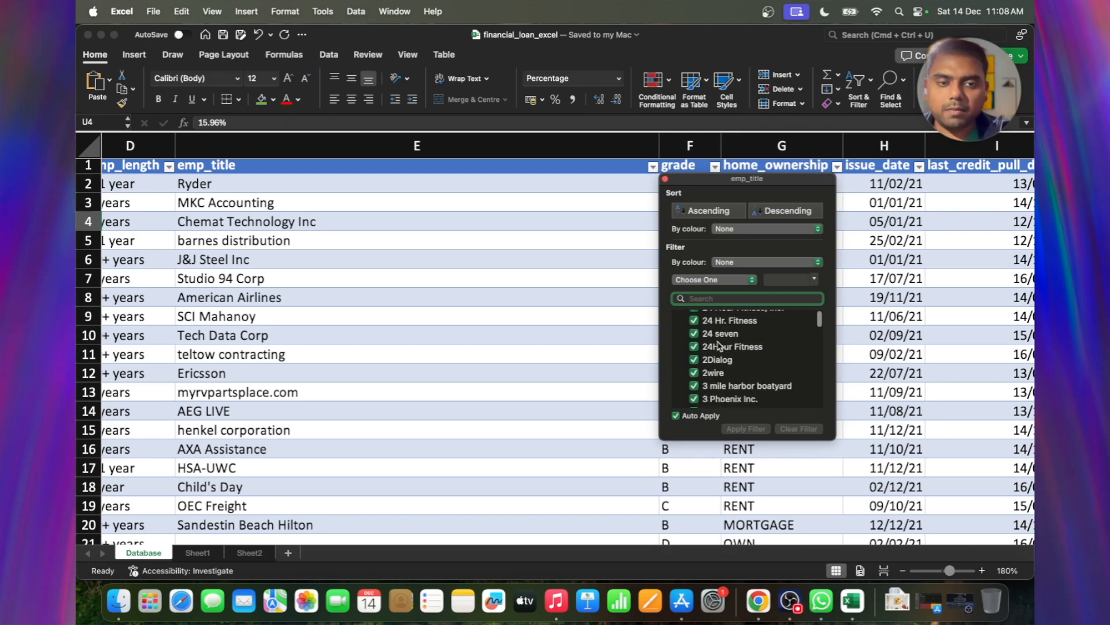
scroll(718, 345, "down", 8)
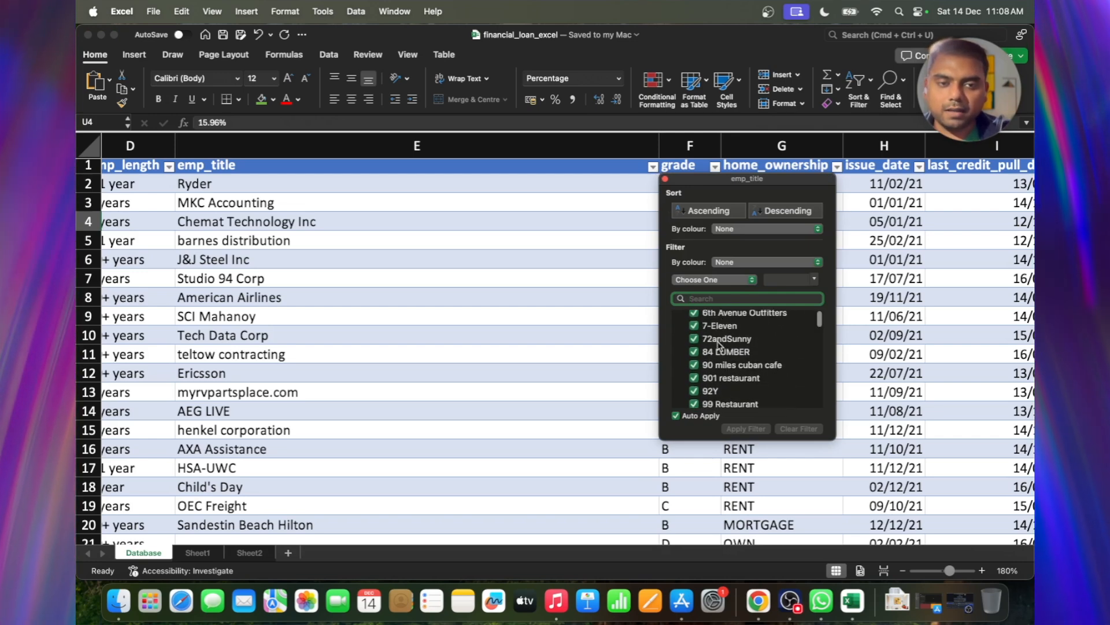
scroll(719, 345, "down", 8)
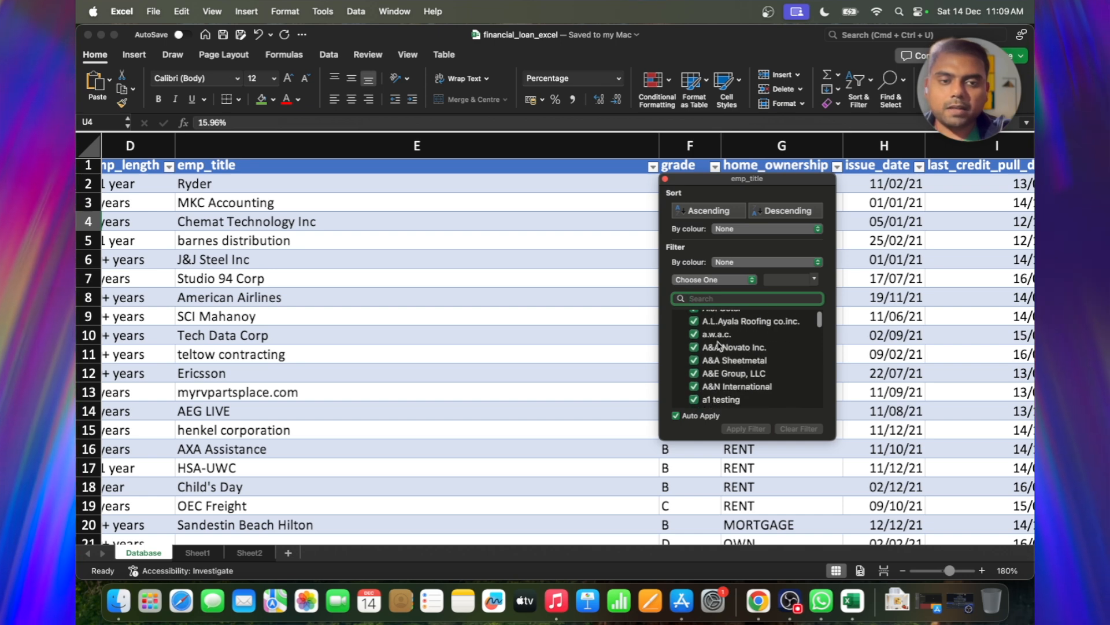
scroll(718, 345, "down", 8)
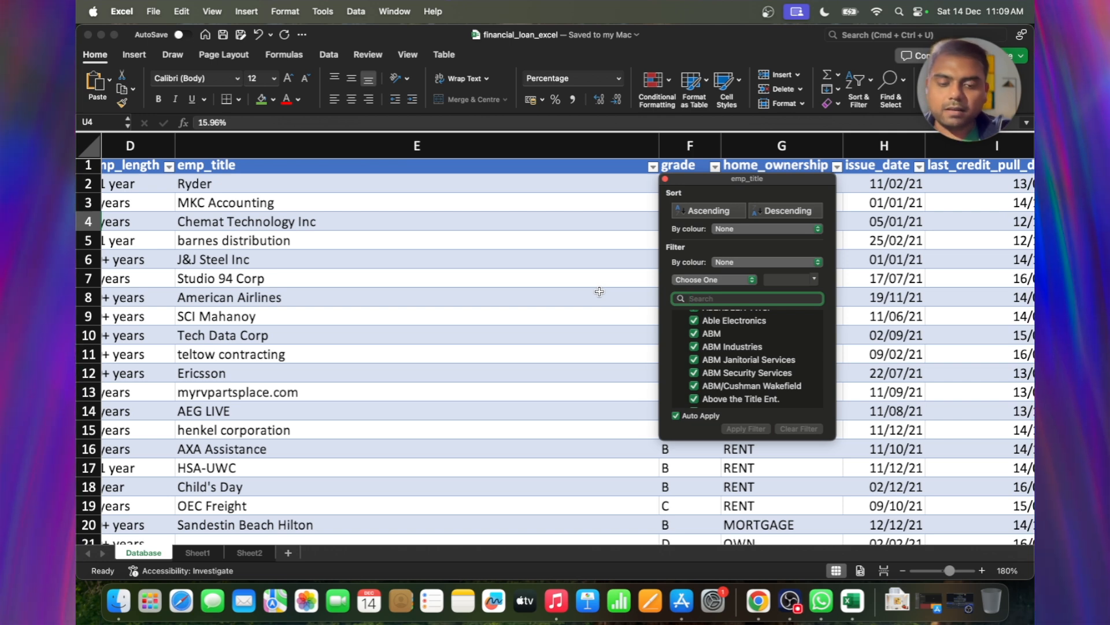
type("blank")
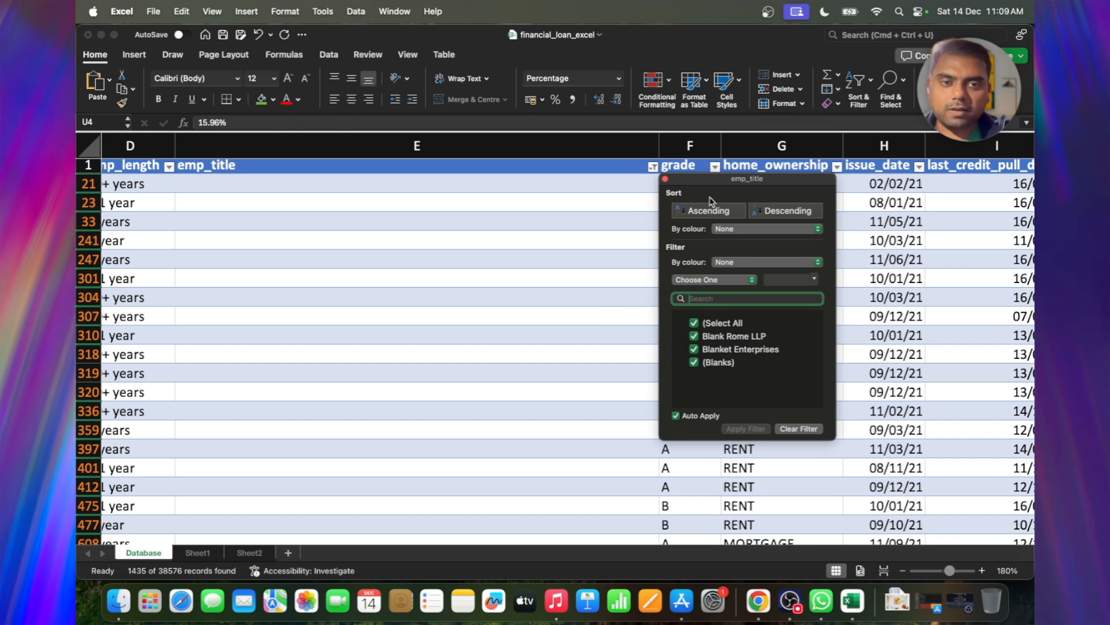
Step: Restrict the emp_title filter to only the (Blanks) entry, excluding Blank Rome LLP and Blanket Enterprises
left_click(814, 299)
left_click(654, 167)
left_click(653, 167)
type("blank")
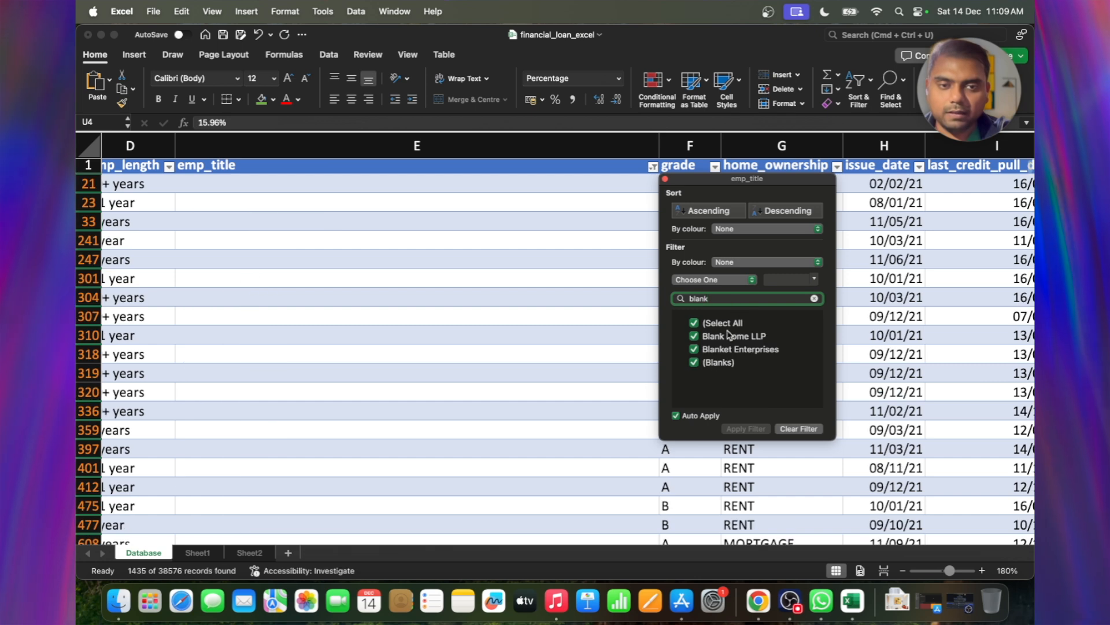
left_click(720, 323)
left_click(719, 363)
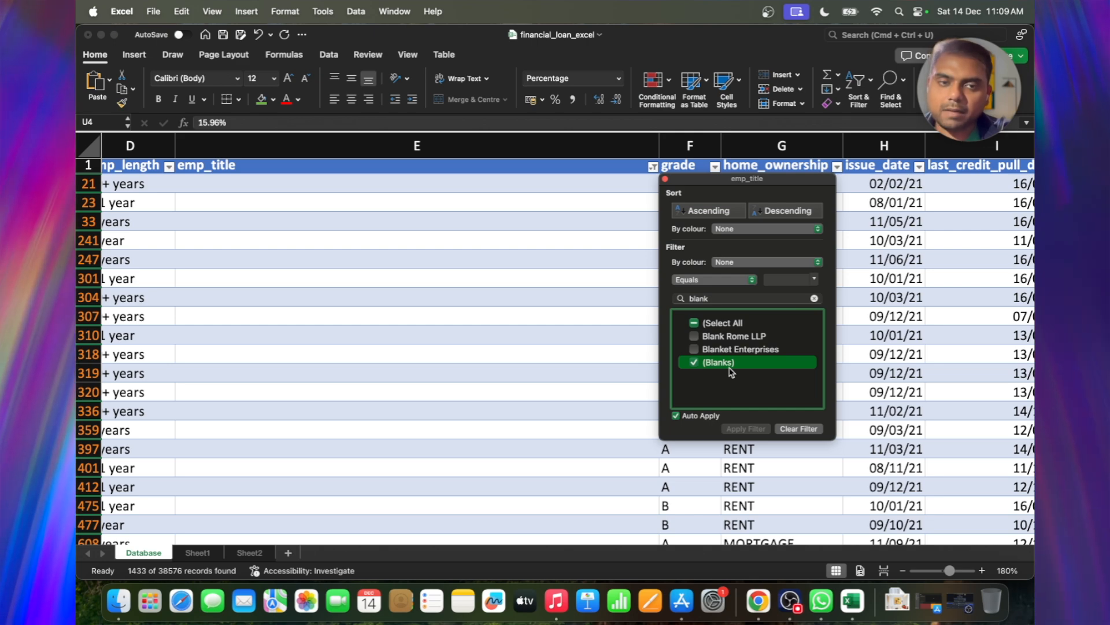
left_click(653, 346)
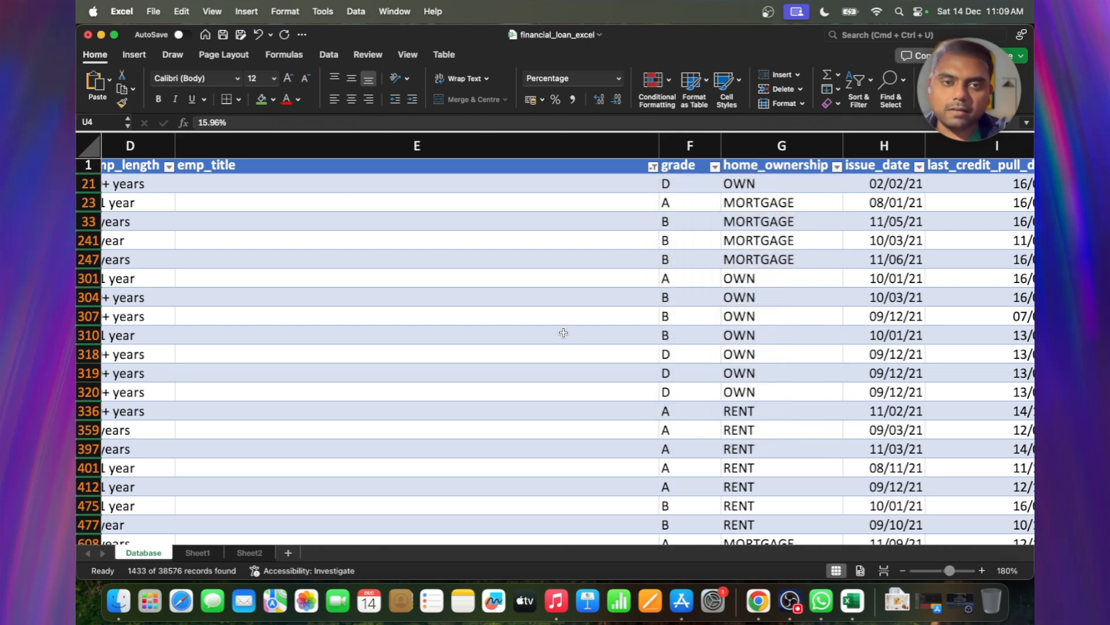
Step: Delete all the filtered rows with a blank emp_title, from row 21 down to the end of the table
scroll(500, 332, "down", 5)
scroll(499, 336, "down", 15)
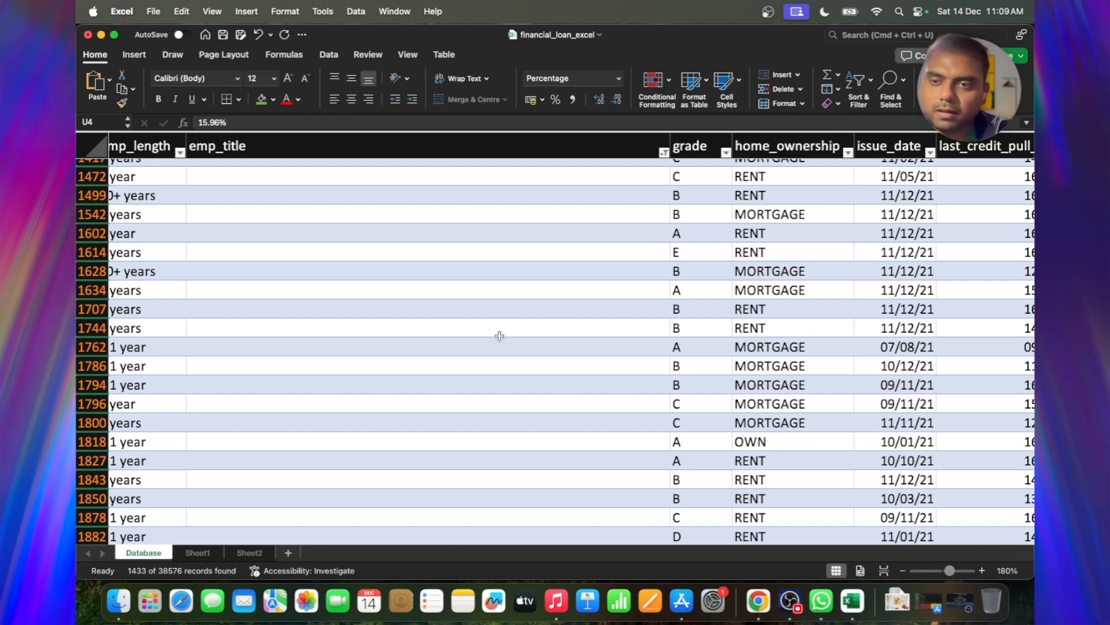
scroll(500, 335, "up", 20)
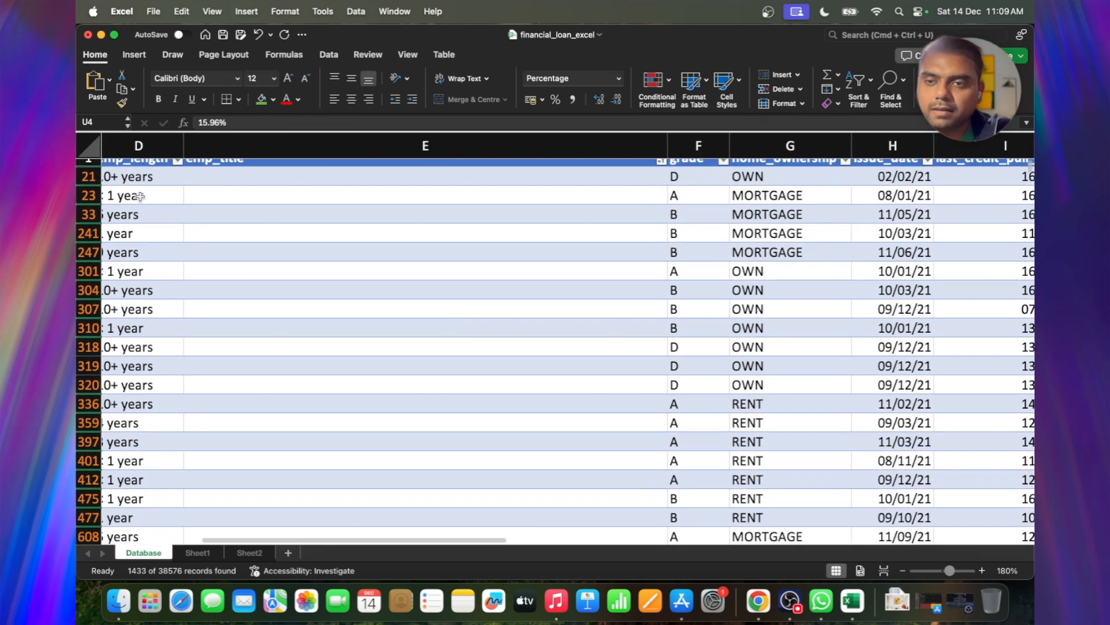
left_click(87, 176)
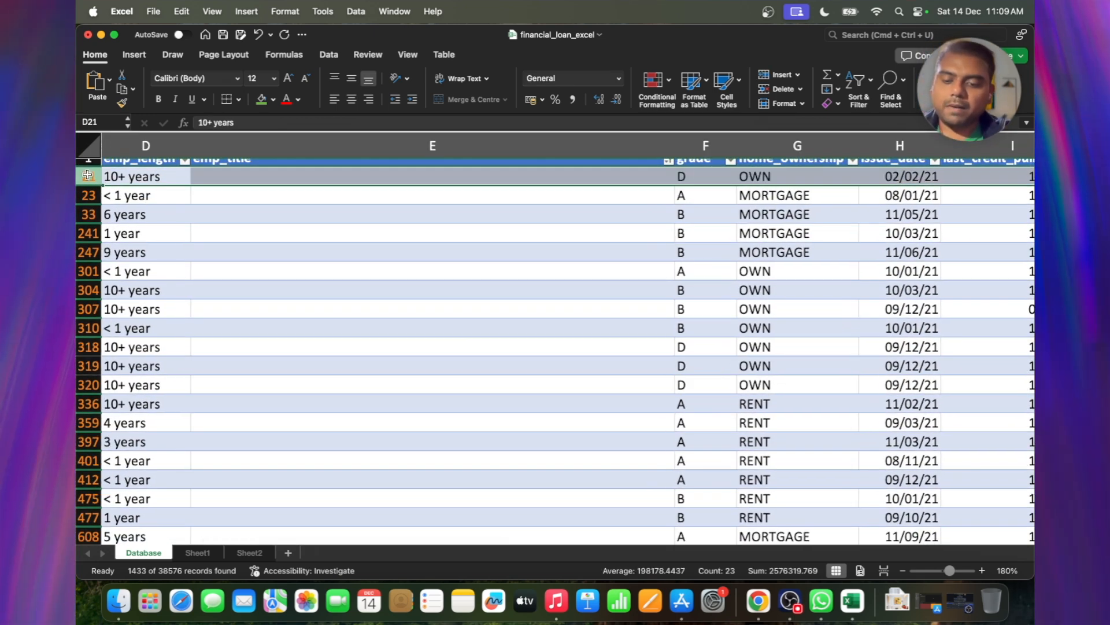
key("alt+shift+Down")
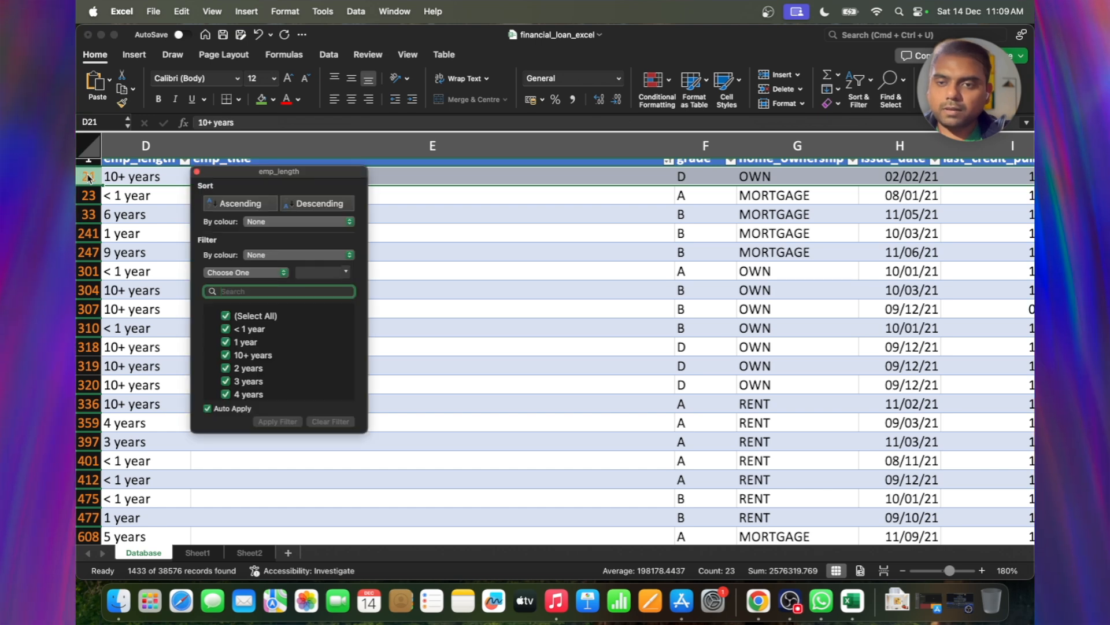
key("Escape")
key("ctrl+shift+Down")
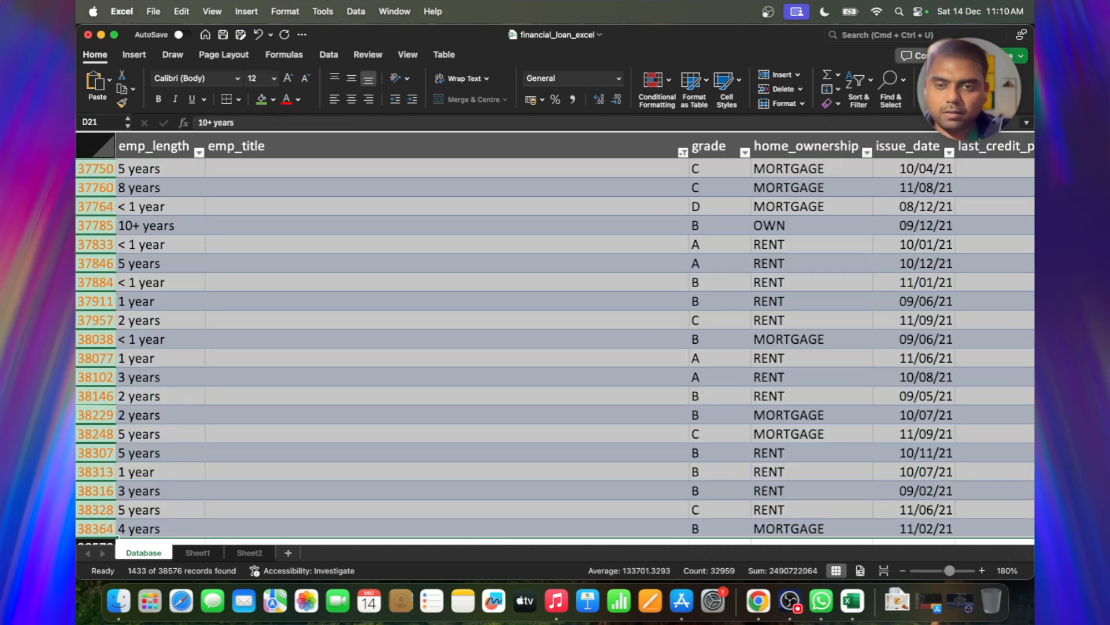
key("super+minus")
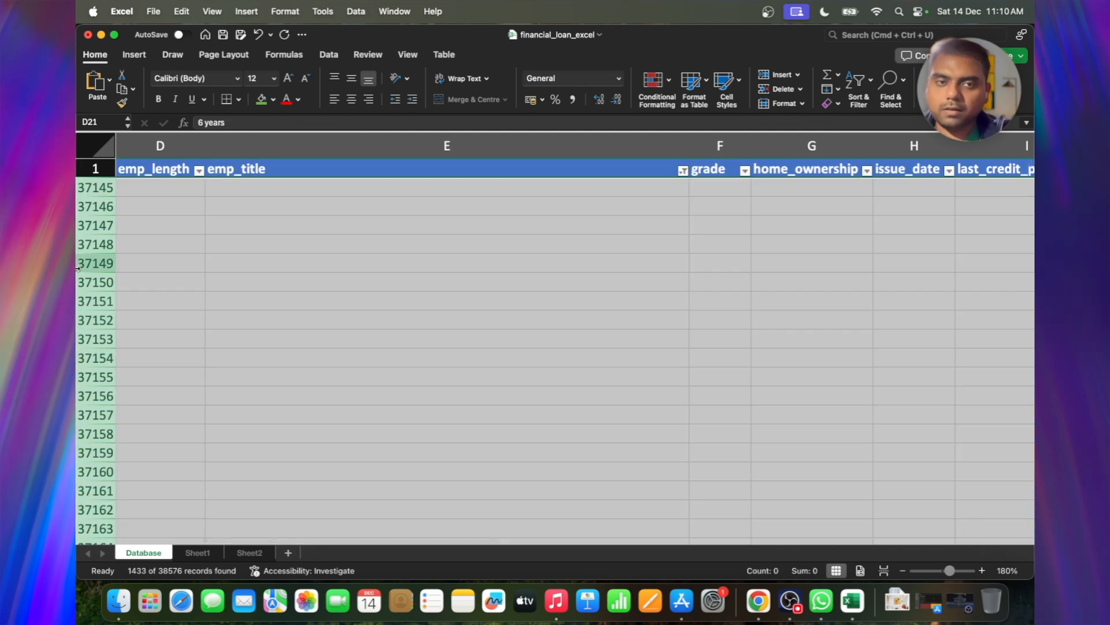
left_click(154, 263)
type("ac")
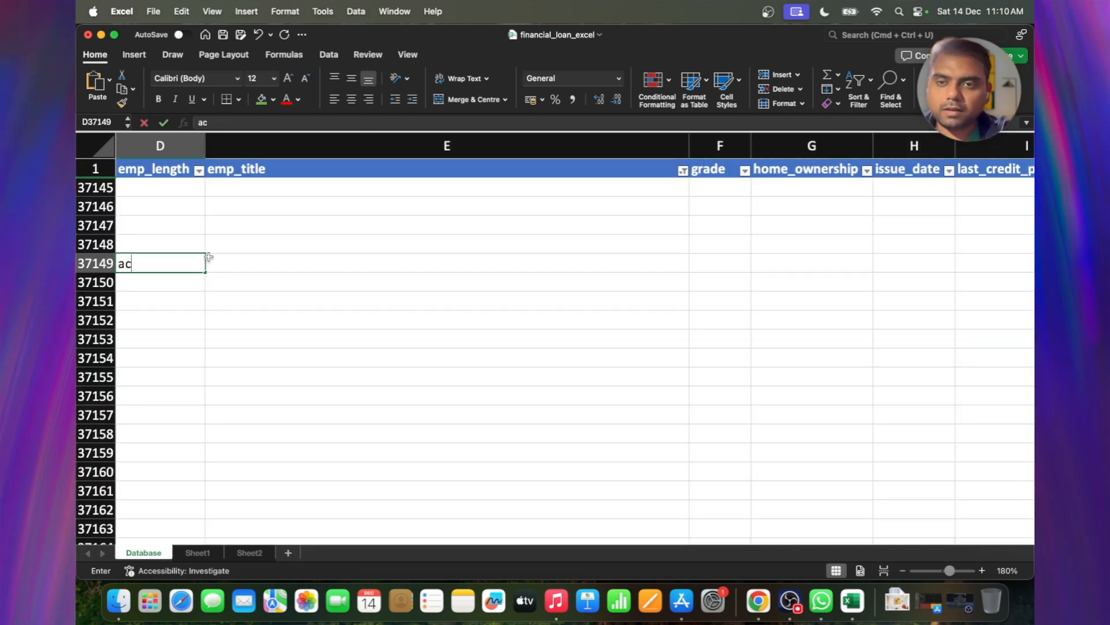
key("Escape")
Step: Search the emp_title filter for "blank" to check whether any blank entries remain
left_click(683, 170)
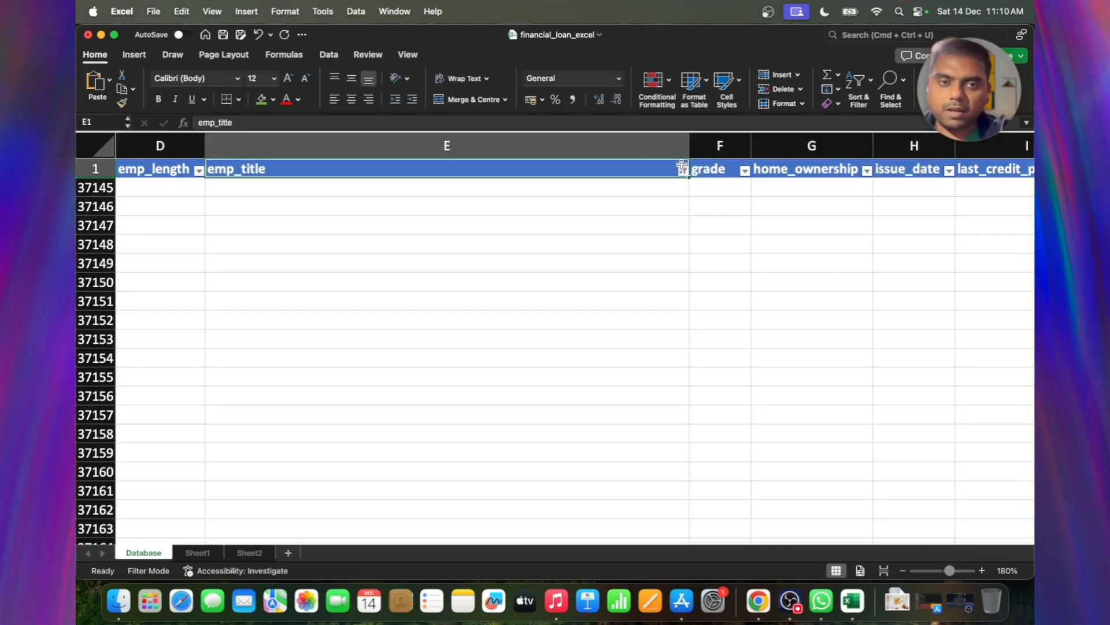
type("blank")
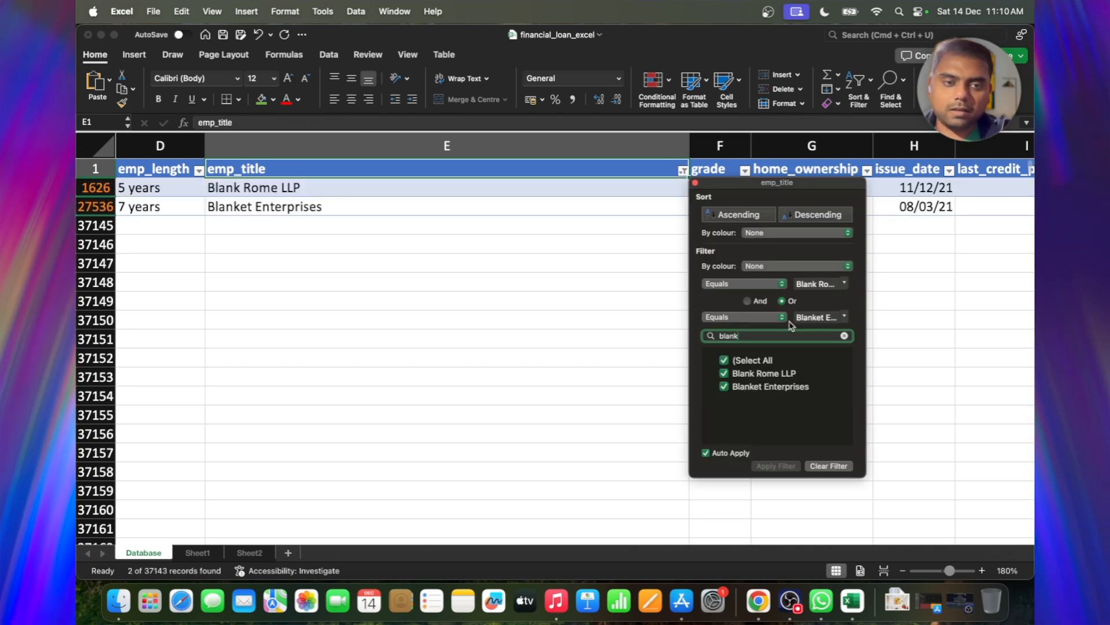
left_click(538, 195)
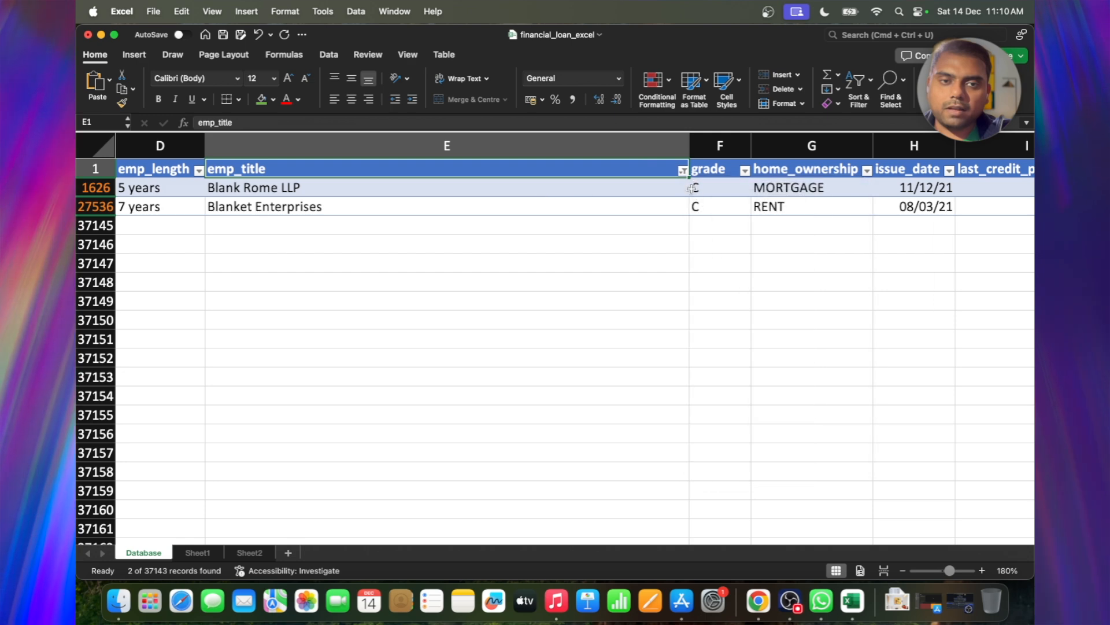
key("Down")
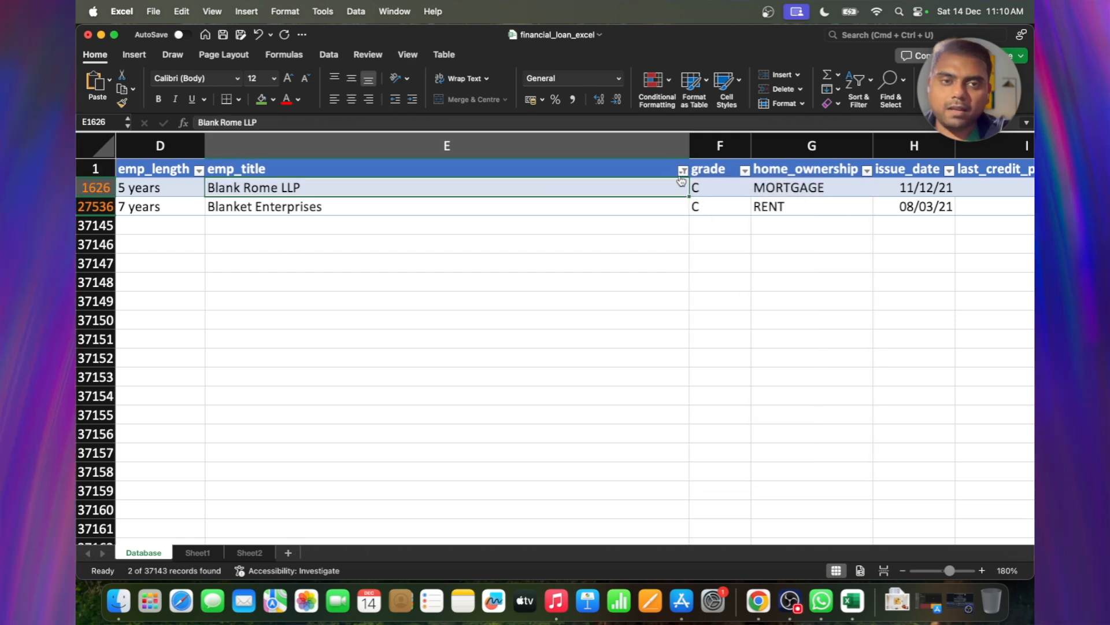
Step: Clear the emp_title filter to show all the records of the table
left_click(683, 170)
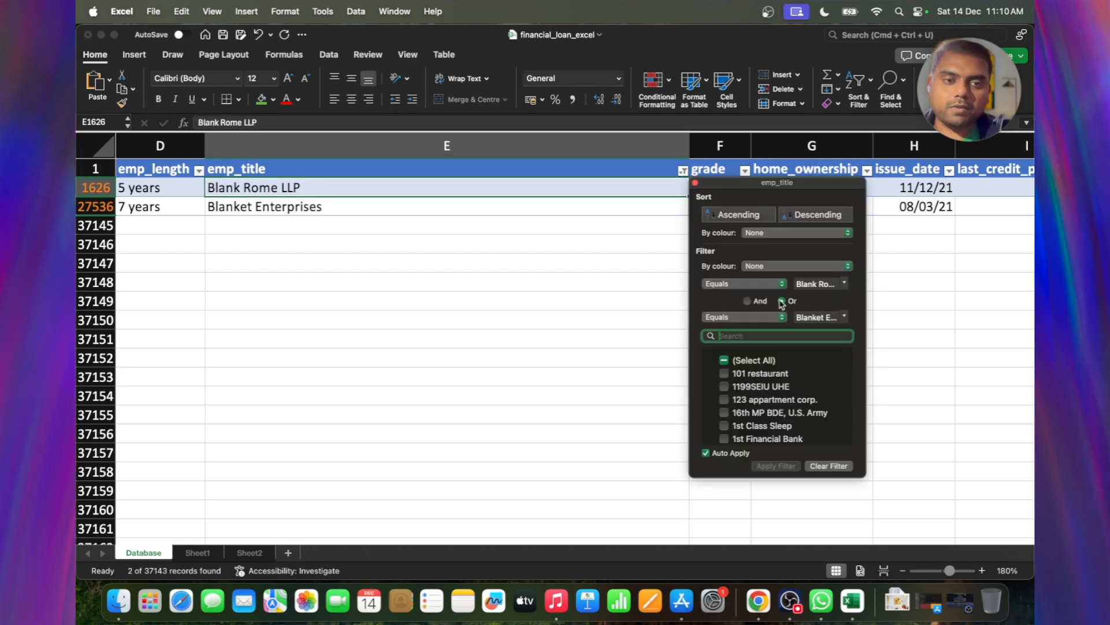
left_click(827, 466)
left_click(574, 386)
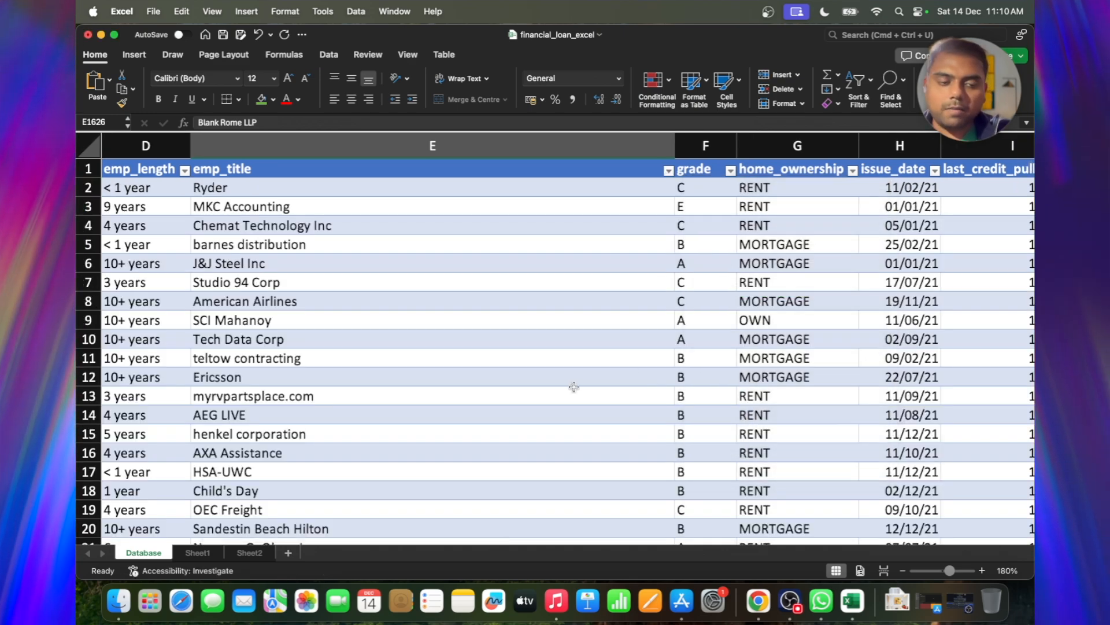
Step: Save the workbook with the cleaned loan table
scroll(574, 386, "left", 10)
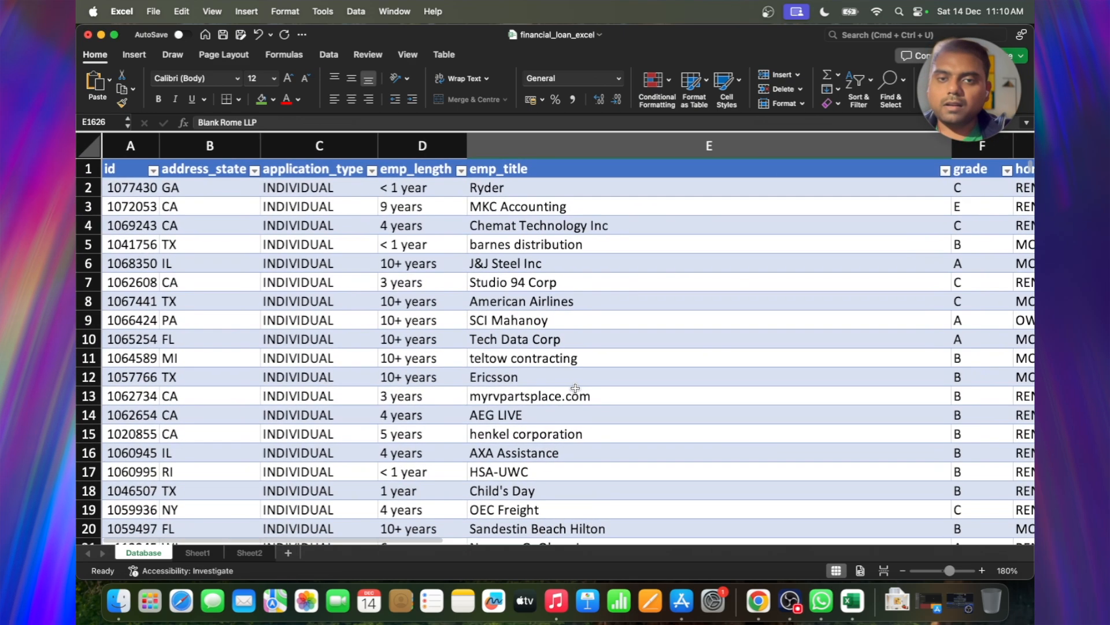
key("super+s")
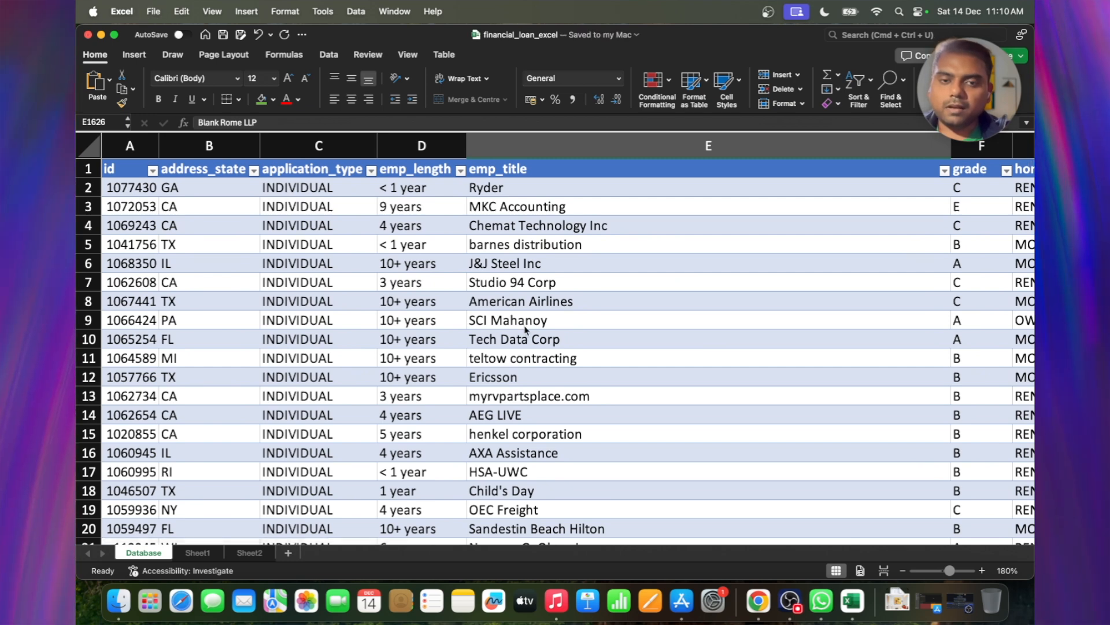
Step: Check the filter value lists of the home_ownership and loan_status columns without changing them
scroll(525, 330, "right", 10)
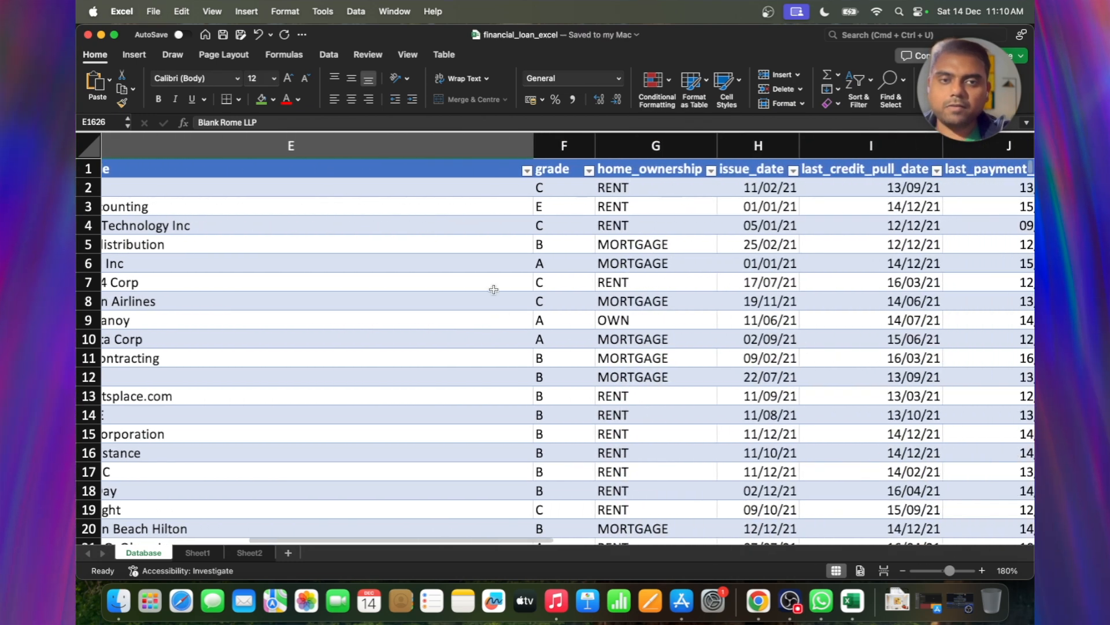
left_click(711, 170)
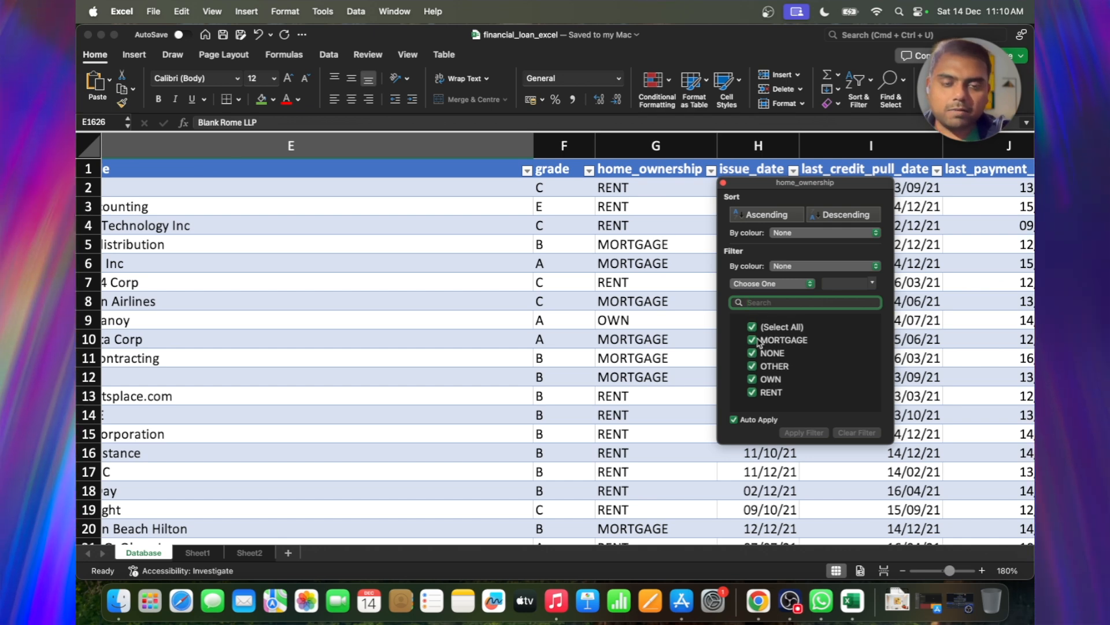
key("Escape")
scroll(740, 285, "right", 5)
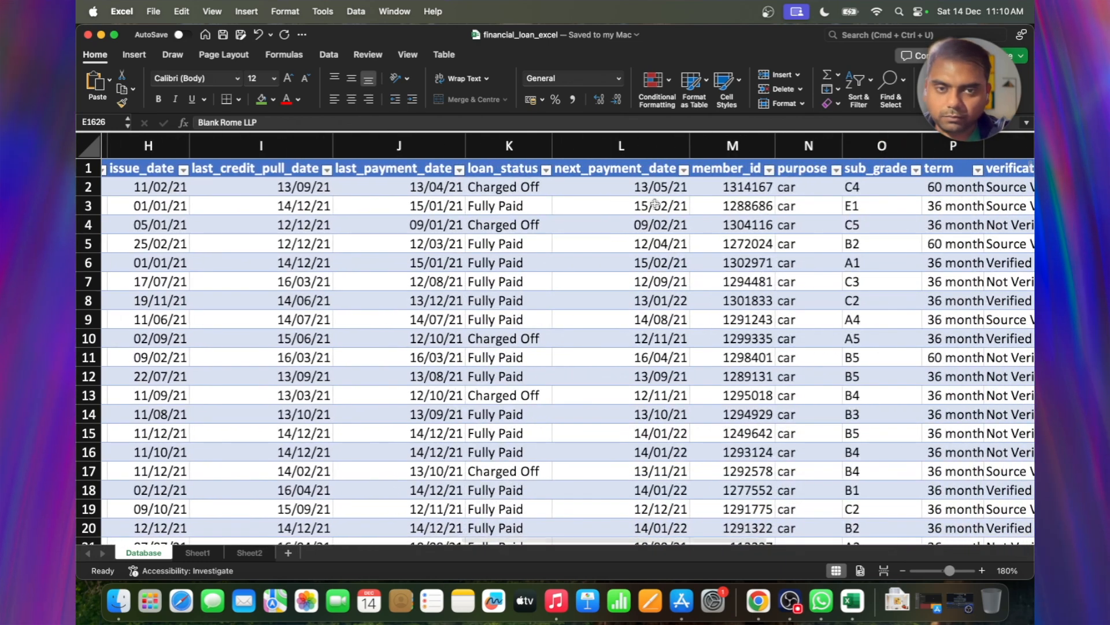
scroll(648, 201, "right", 1)
left_click(537, 170)
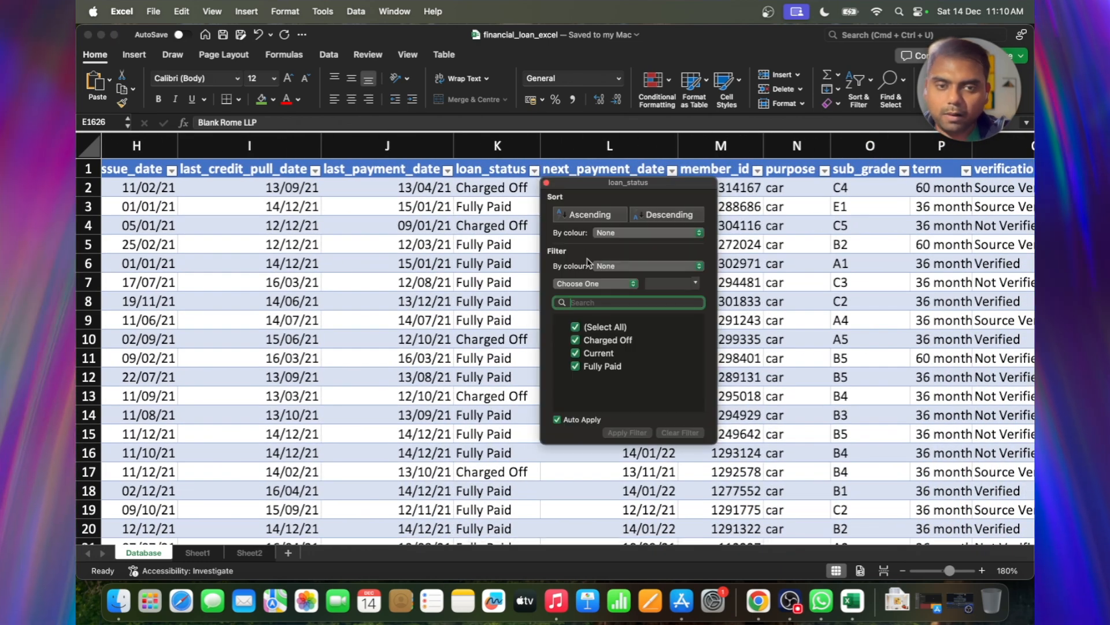
key("Escape")
Step: Browse the loan records around the loan_status column to see whether the header row stays in view
scroll(819, 247, "right", 4)
scroll(818, 247, "right", 2)
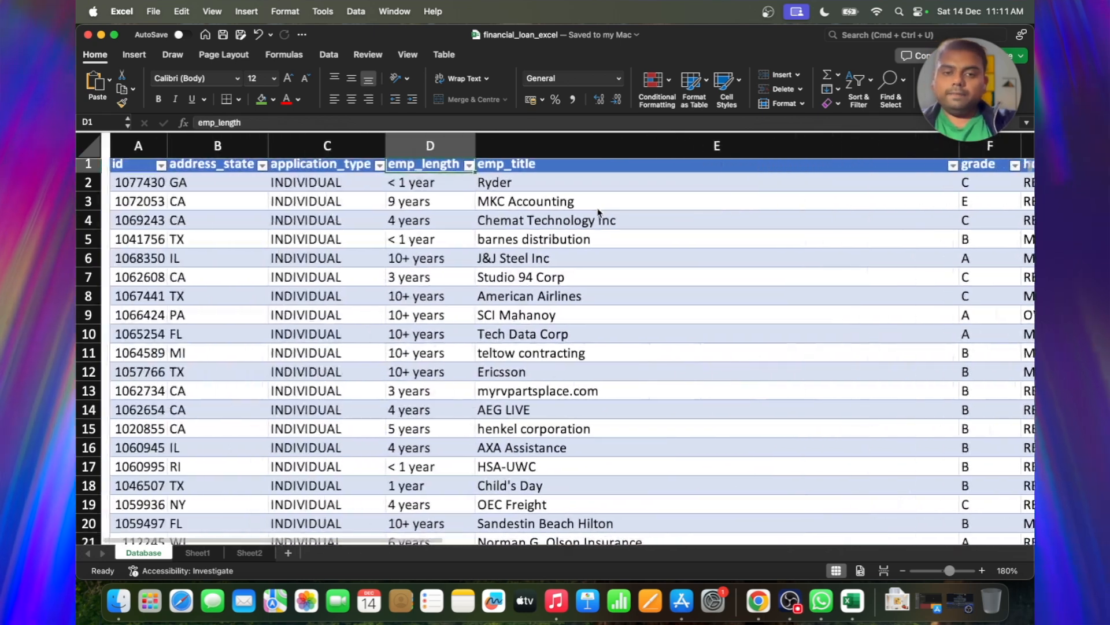
scroll(600, 217, "right", 1)
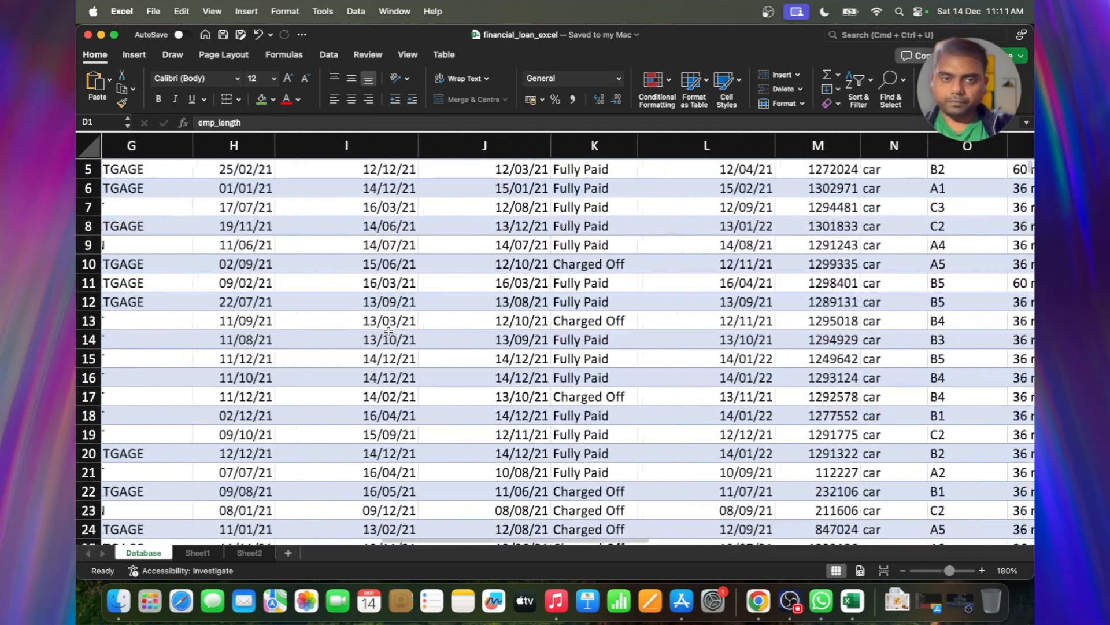
scroll(388, 331, "up", 3)
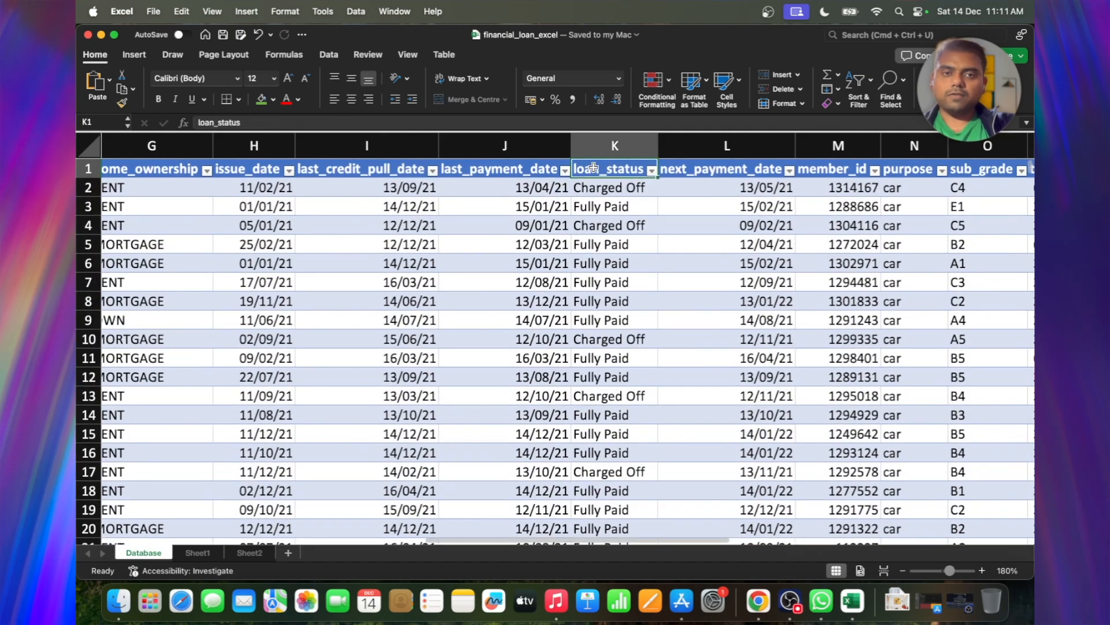
scroll(583, 240, "down", 10)
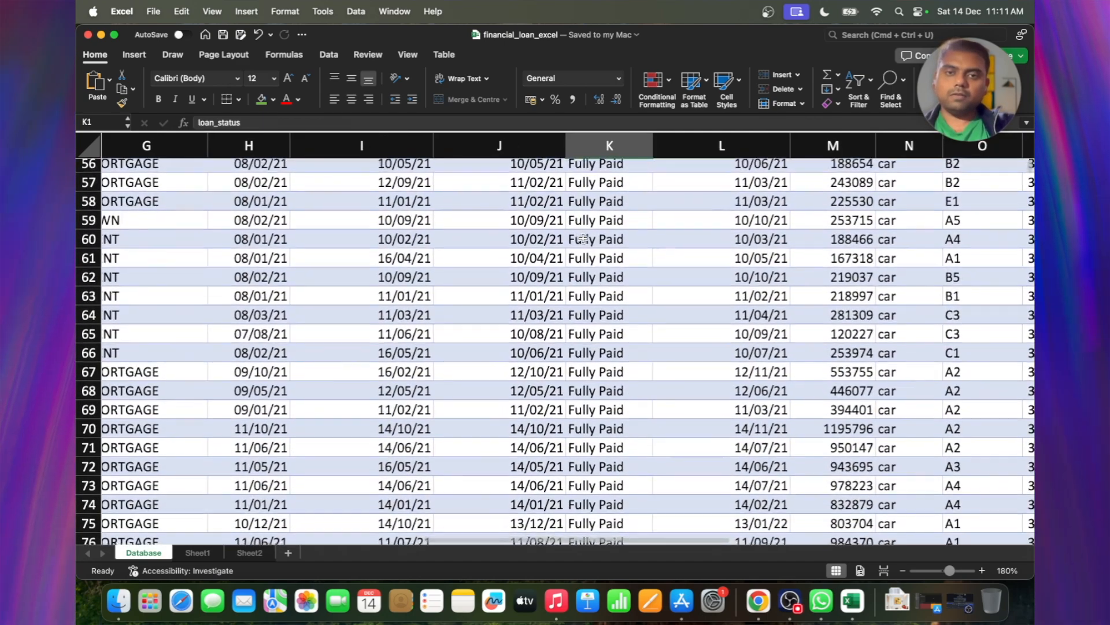
scroll(583, 239, "down", 15)
scroll(586, 246, "up", 20)
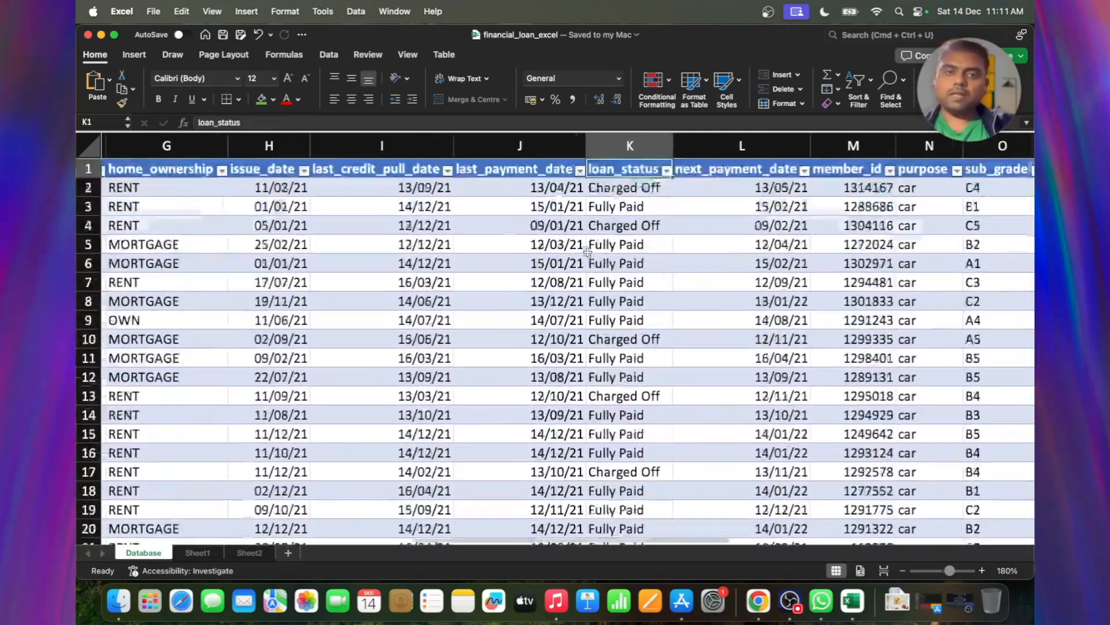
scroll(555, 219, "right", 2)
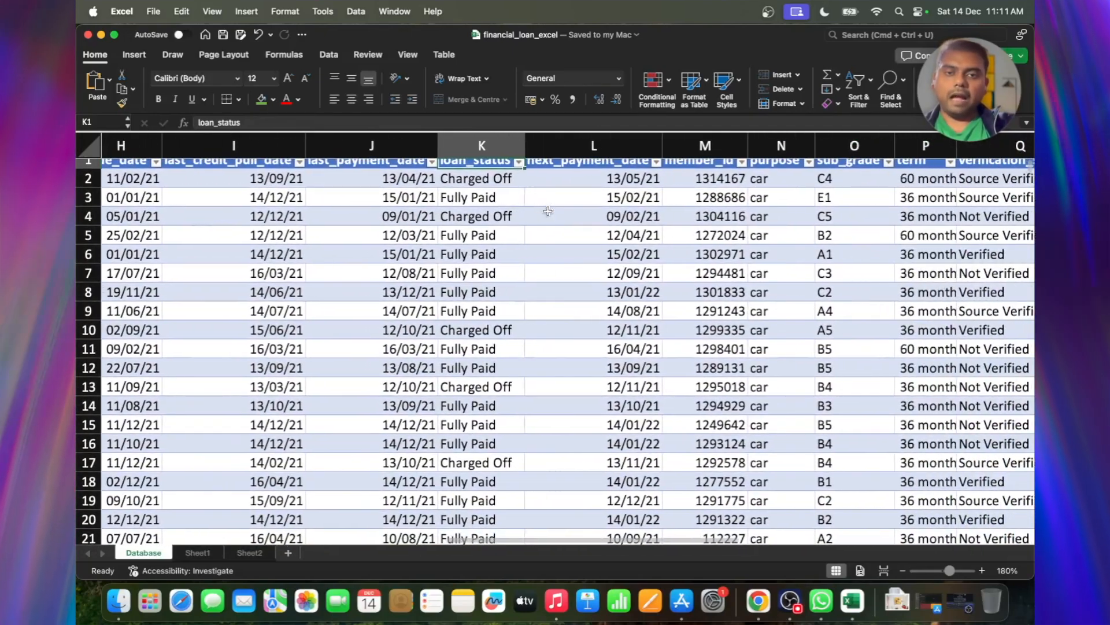
scroll(547, 211, "down", 1)
scroll(548, 211, "up", 2)
scroll(548, 211, "down", 10)
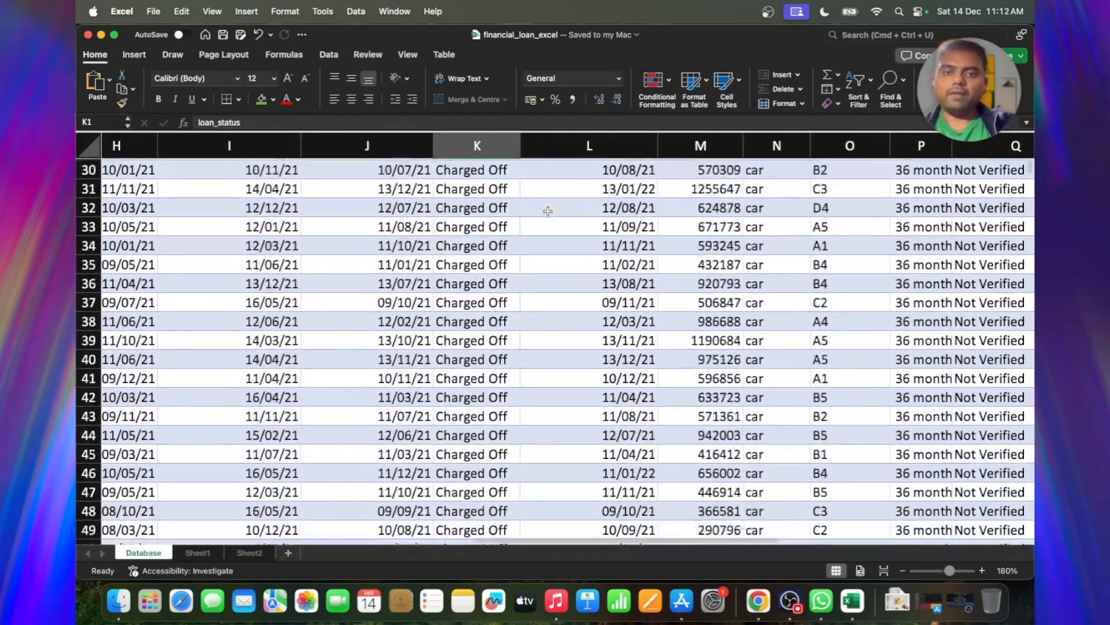
scroll(548, 211, "down", 2)
scroll(547, 211, "up", 12)
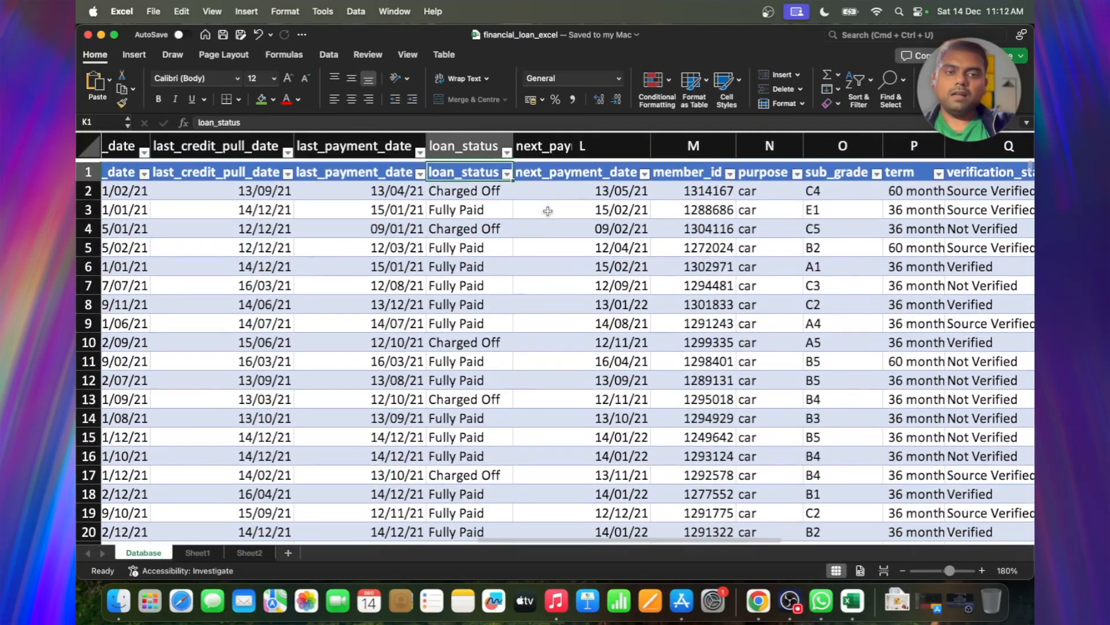
scroll(548, 211, "down", 1)
scroll(547, 211, "up", 1)
scroll(548, 211, "left", 2)
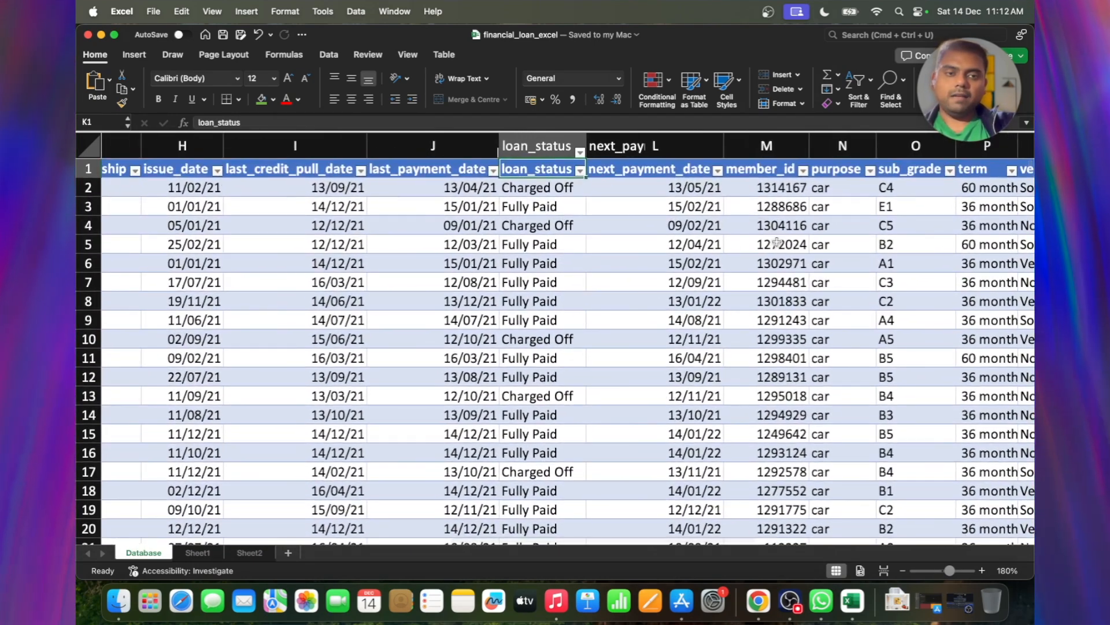
Step: Try Freeze Panes with the loan_status header cell K1 selected, and check how the headers behave while moving through the records
left_click(409, 55)
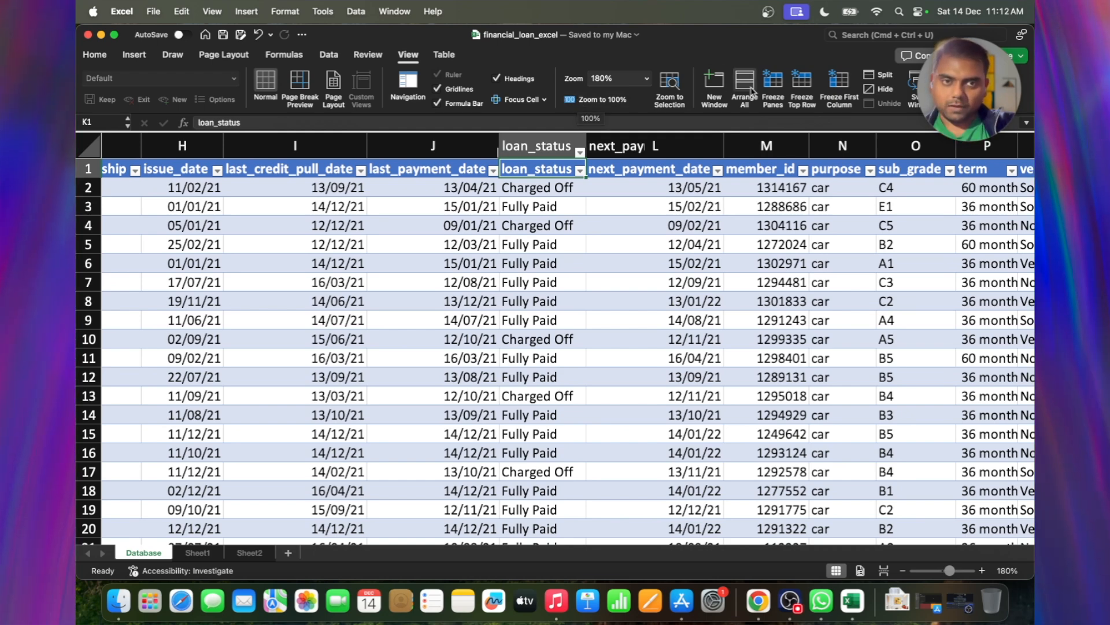
left_click(773, 86)
scroll(661, 226, "down", 1)
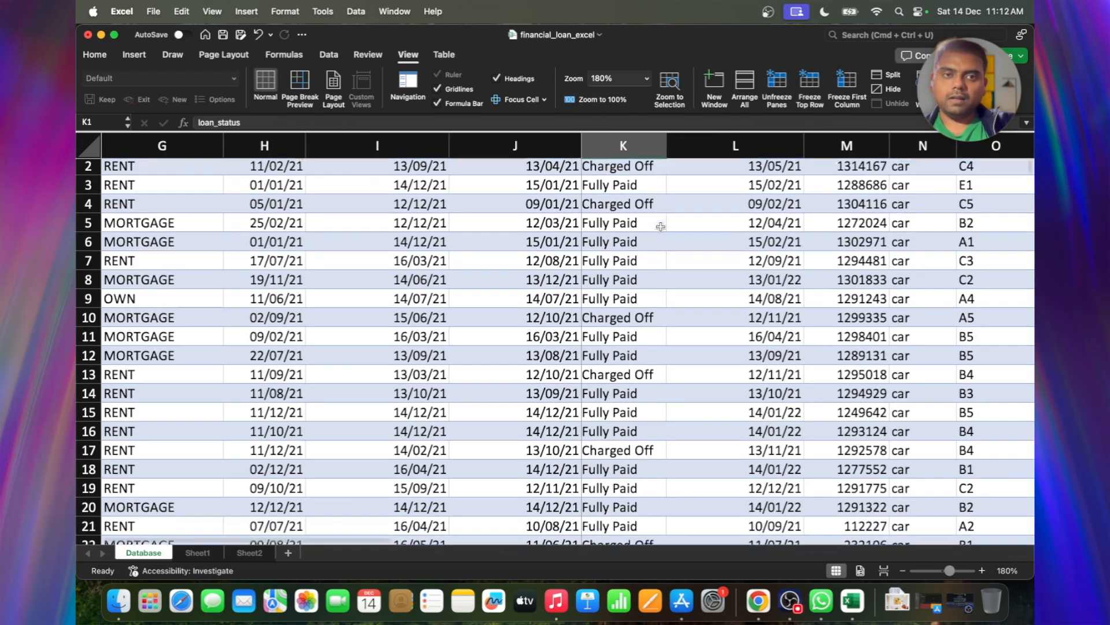
scroll(661, 227, "down", 5)
scroll(660, 220, "up", 5)
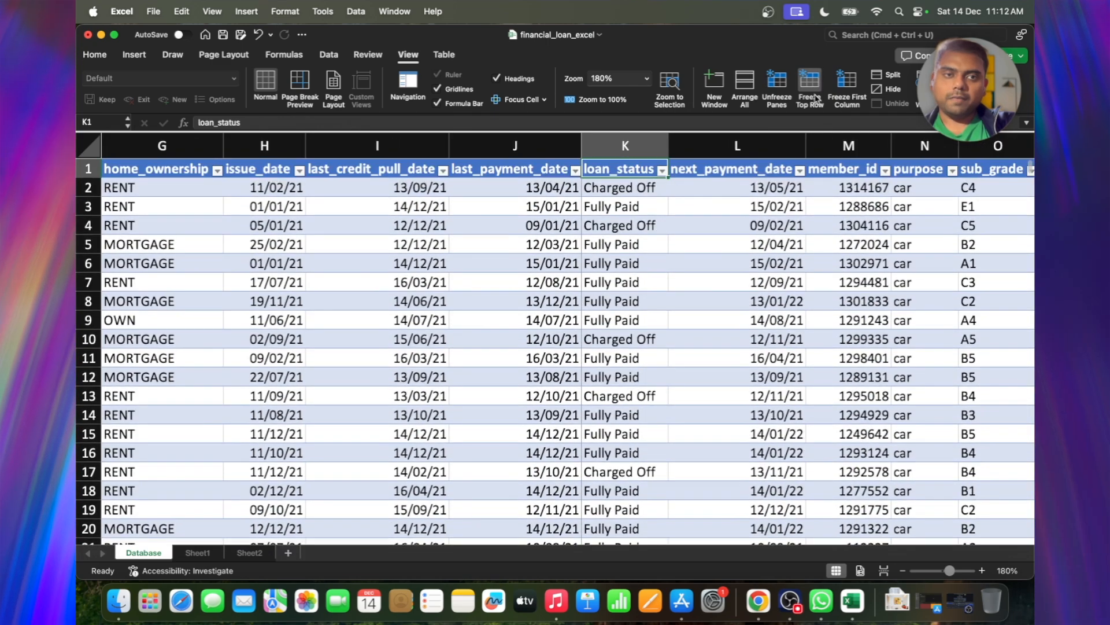
Step: Freeze the top row of the Database sheet, check the headers while moving through the records, and save the workbook
left_click(811, 88)
scroll(733, 218, "down", 5)
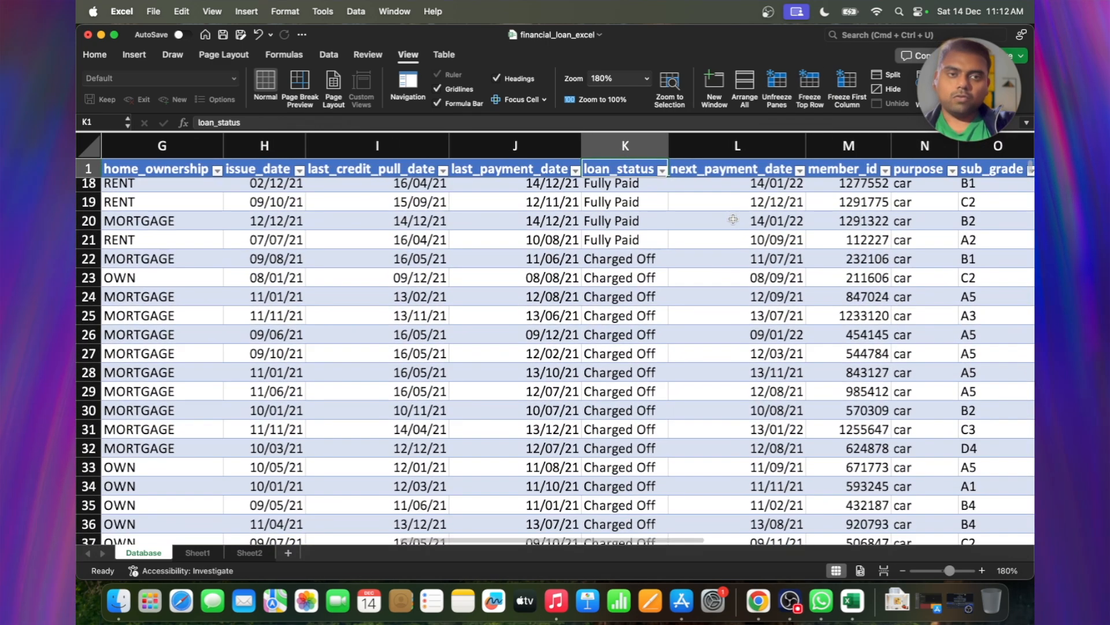
scroll(733, 218, "up", 5)
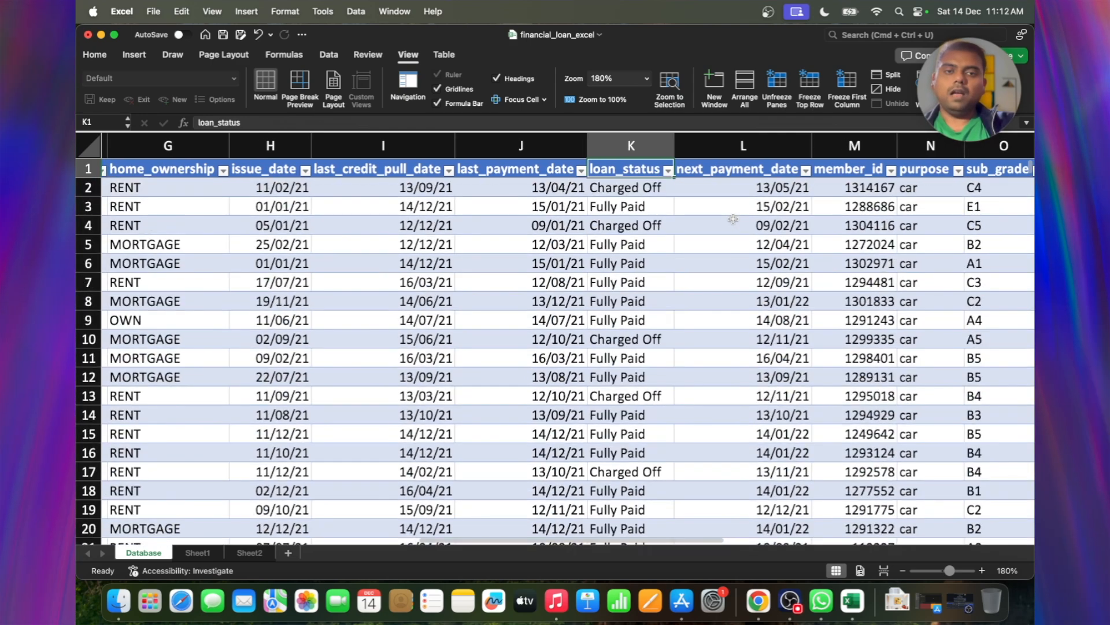
scroll(733, 219, "down", 10)
scroll(733, 219, "up", 10)
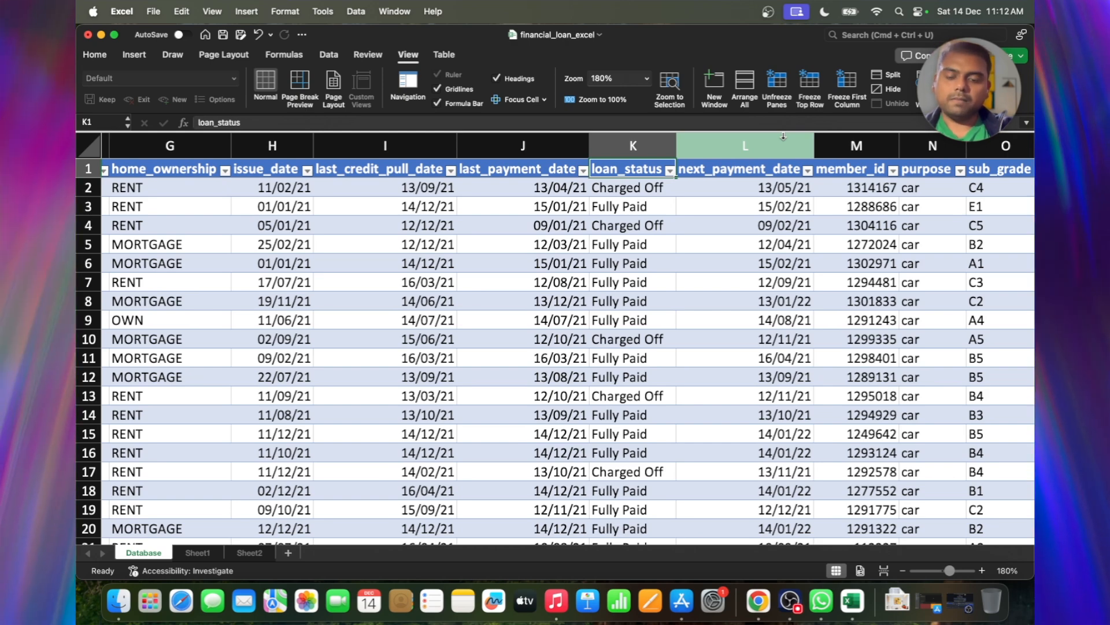
key("super+s")
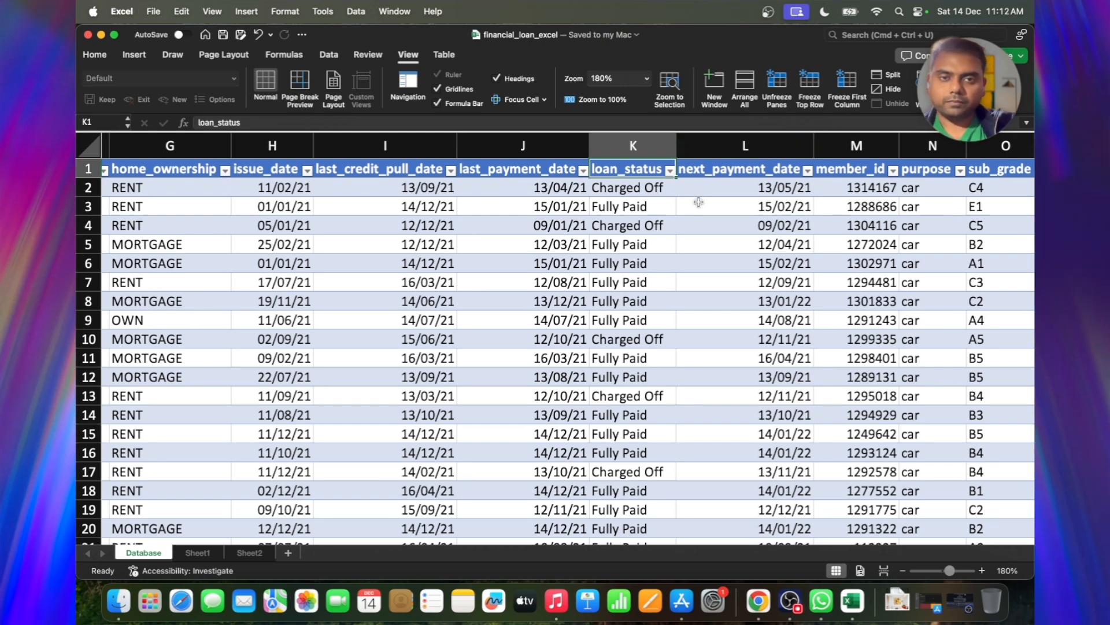
Step: Go through the records to the end of the annual_income column and select the empty cell R37145 beneath it
scroll(756, 207, "right", 10)
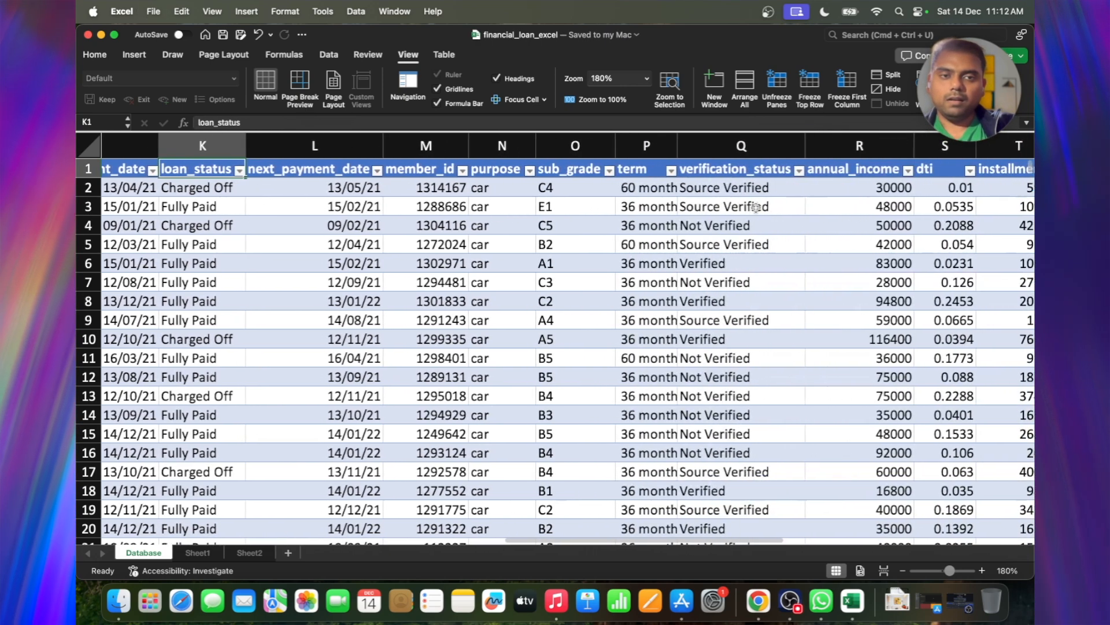
scroll(812, 196, "down", 20)
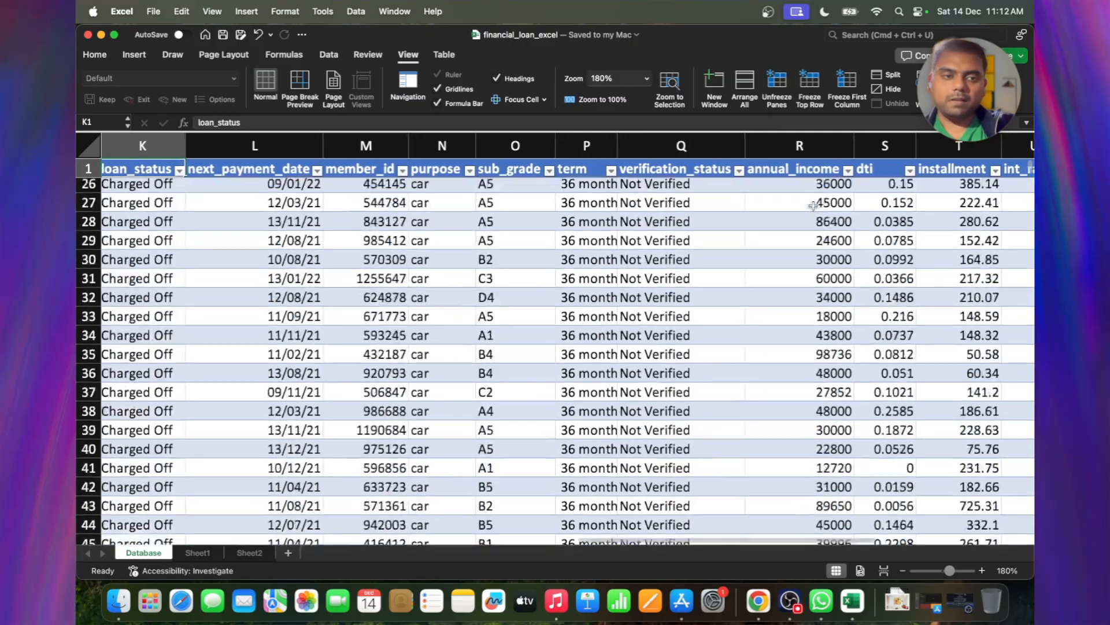
scroll(813, 205, "down", 20)
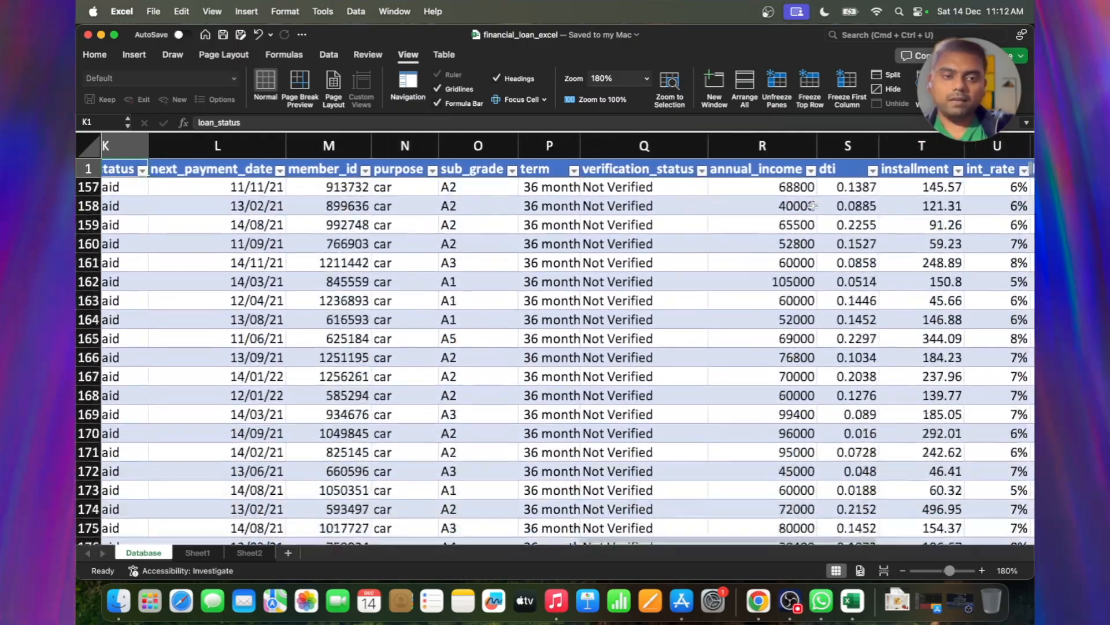
scroll(813, 205, "down", 20)
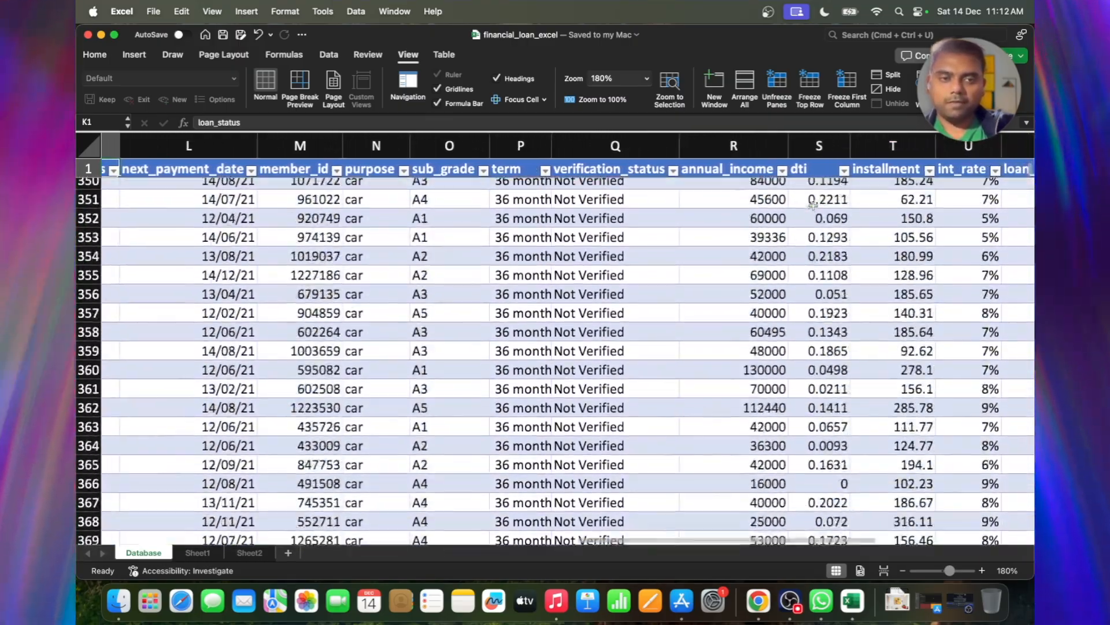
scroll(726, 264, "down", 20)
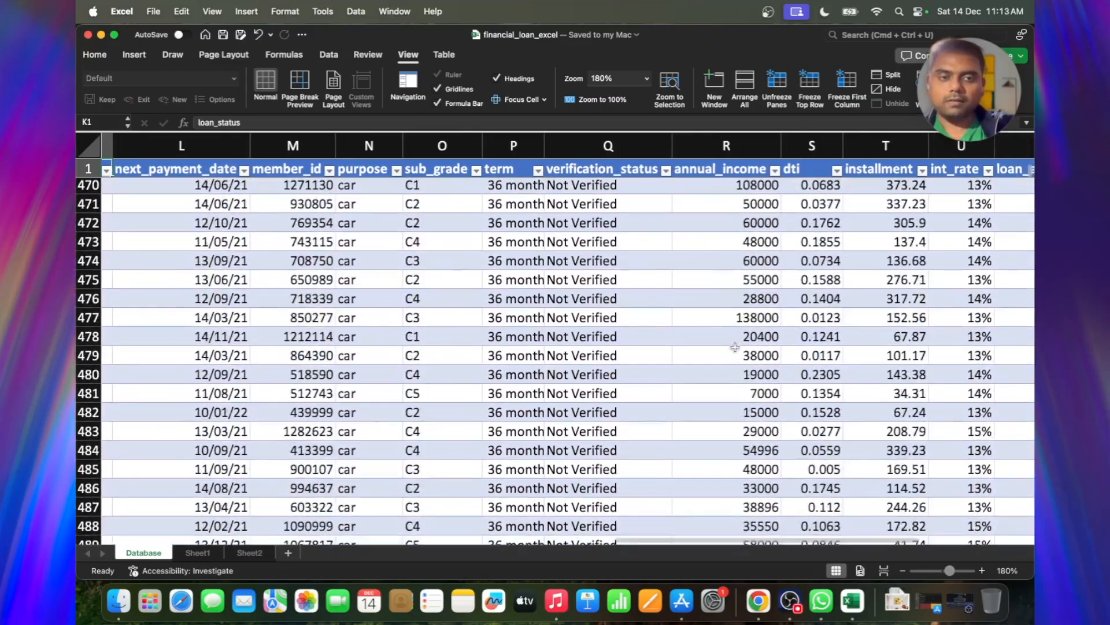
scroll(735, 347, "down", 20)
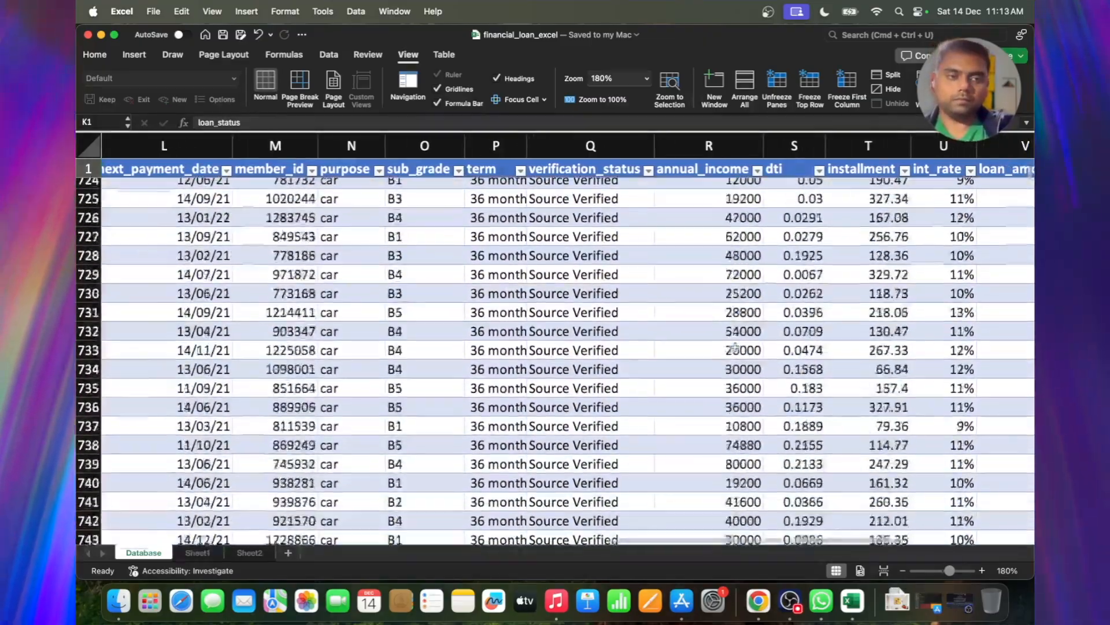
left_click(722, 324)
key("super+Down")
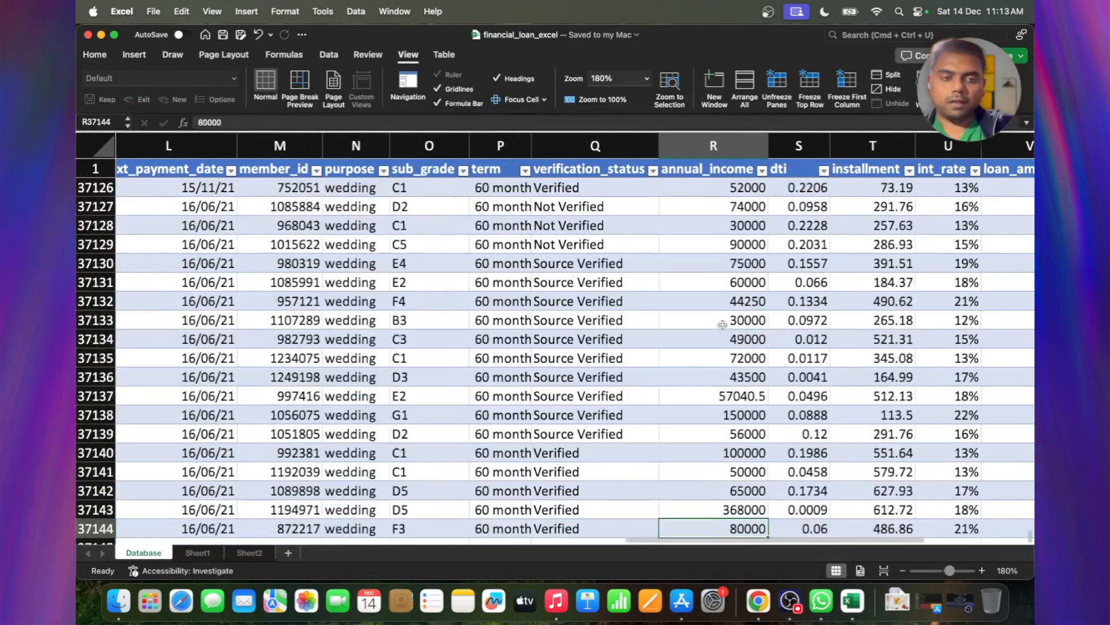
key("Down")
key("Down")
key("Up")
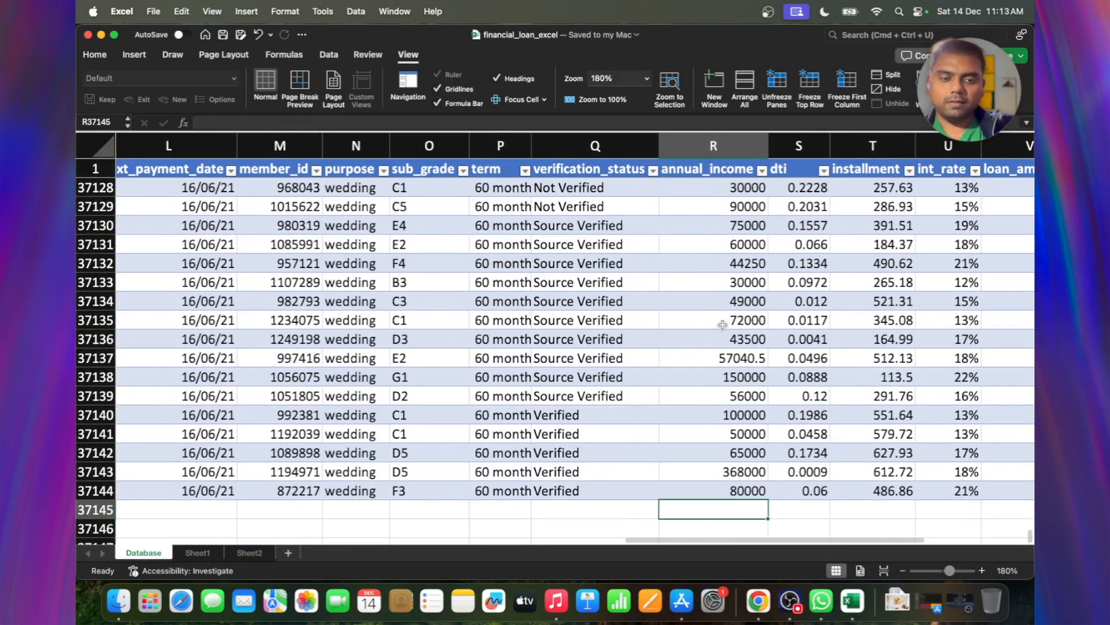
Step: Enter =SUM(Table1[[#All],[annual_income]]) in cell R37145 to total the annual_income column, and reselect that cell
type("=su")
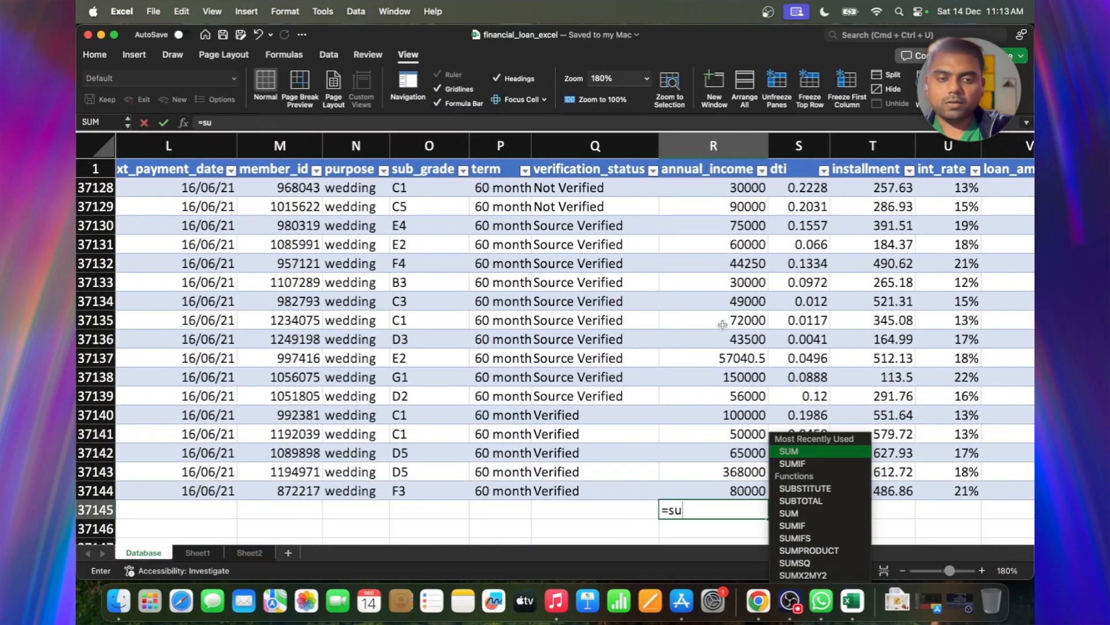
key("Tab")
key("Up")
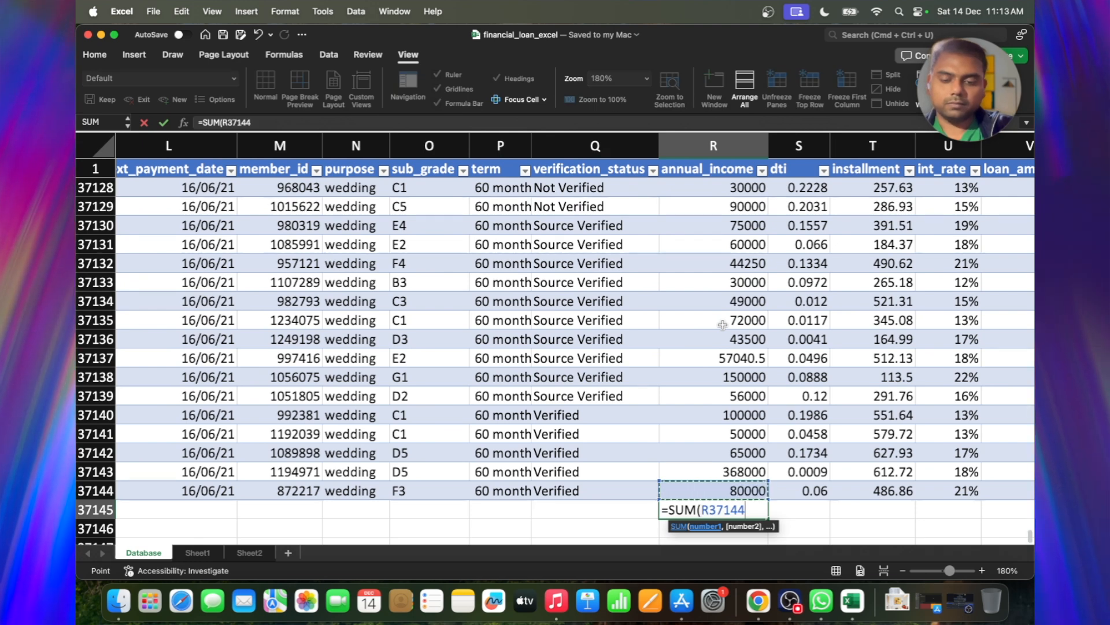
key("super+shift+Up")
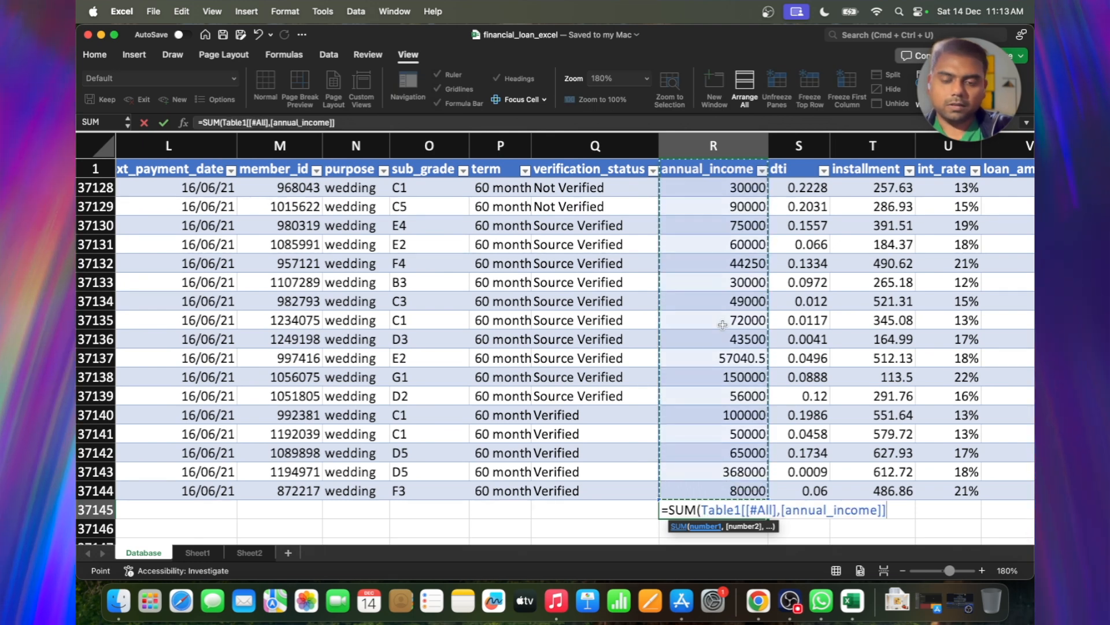
key("Return")
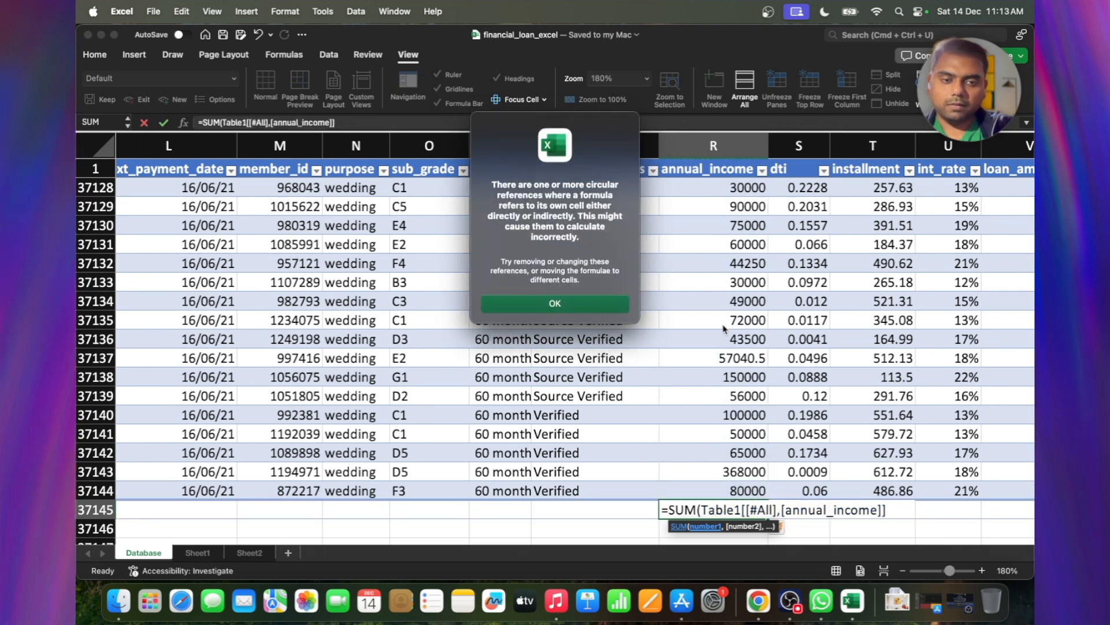
key("Return")
key("Up")
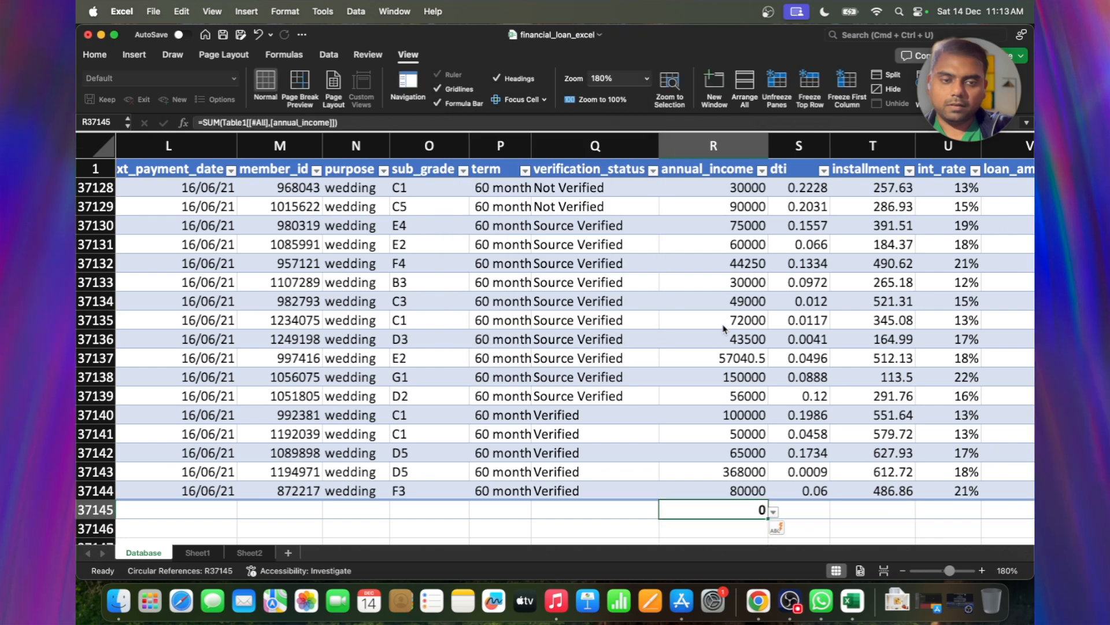
Step: Set the total-row function in cell R37145 to Sum for the annual_income column and look over the result
key("XF86MonBrightnessDown")
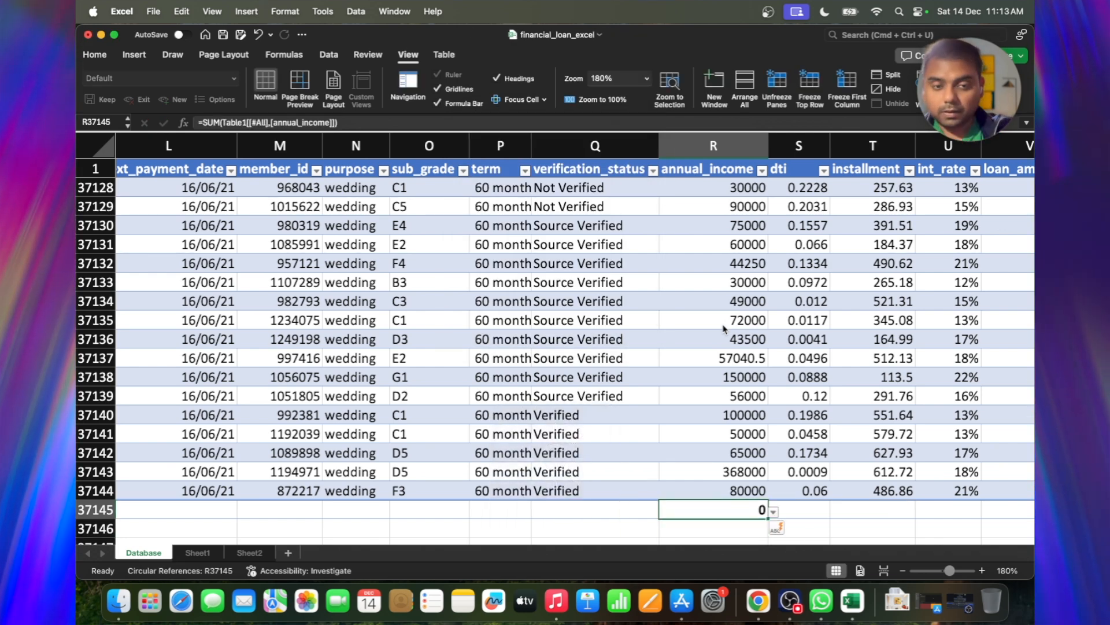
left_click(772, 509)
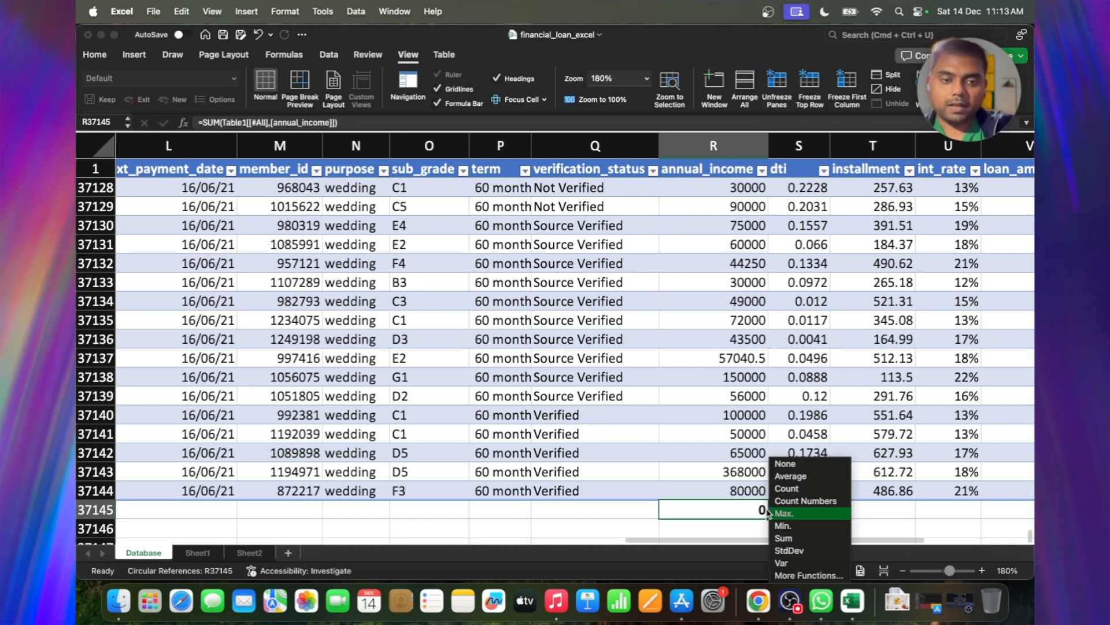
left_click(758, 511)
left_click(770, 510)
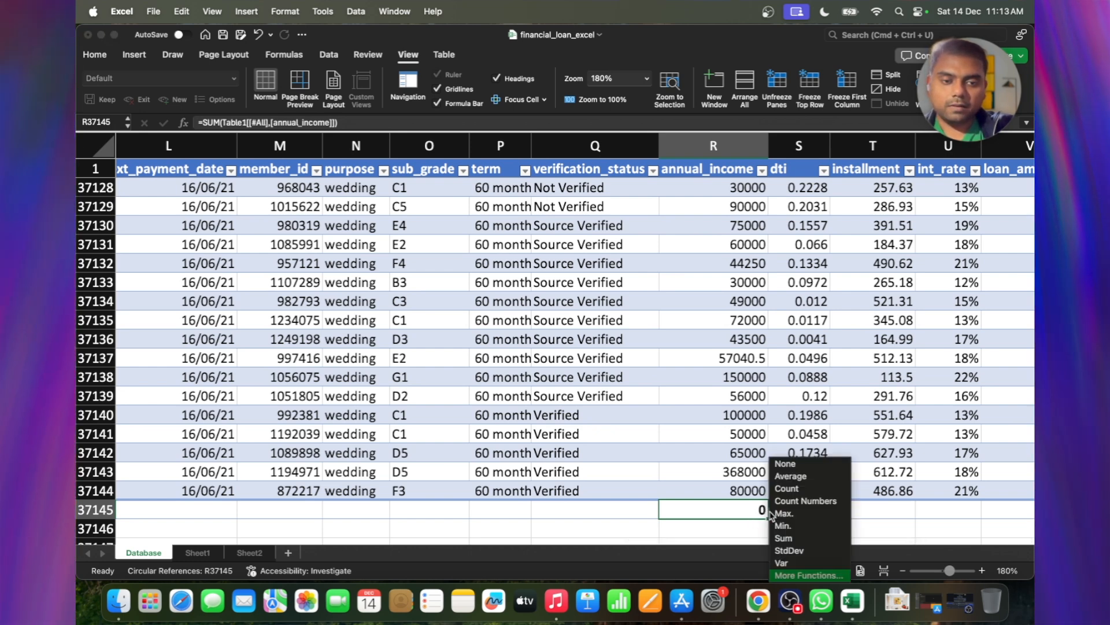
left_click(784, 538)
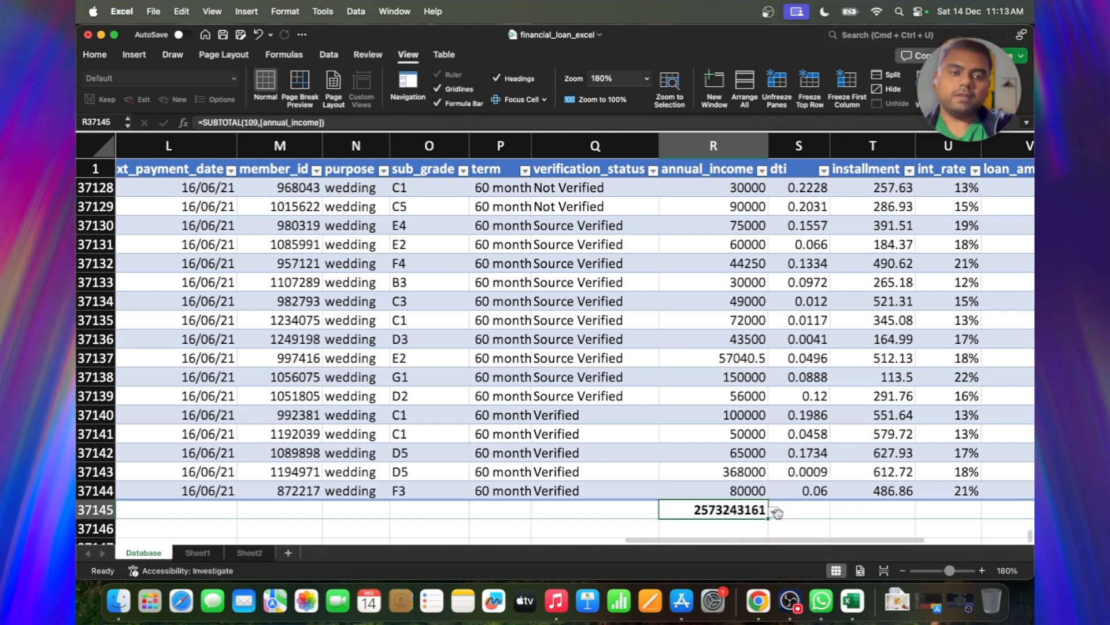
scroll(777, 513, "down", 3)
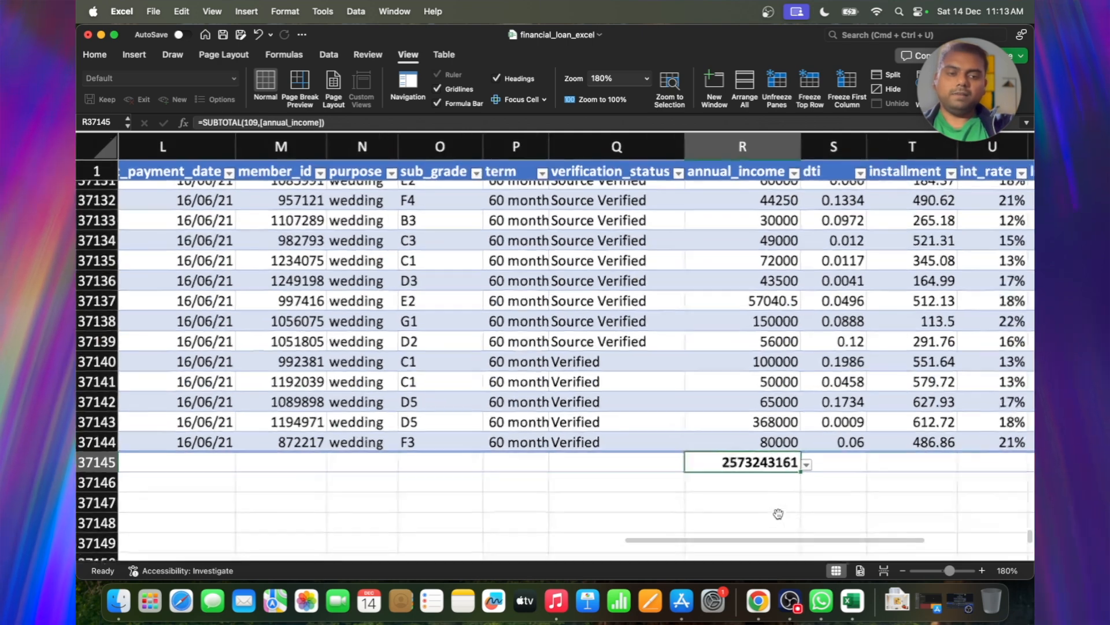
scroll(777, 513, "up", 5)
scroll(779, 514, "right", 6)
scroll(778, 514, "down", 5)
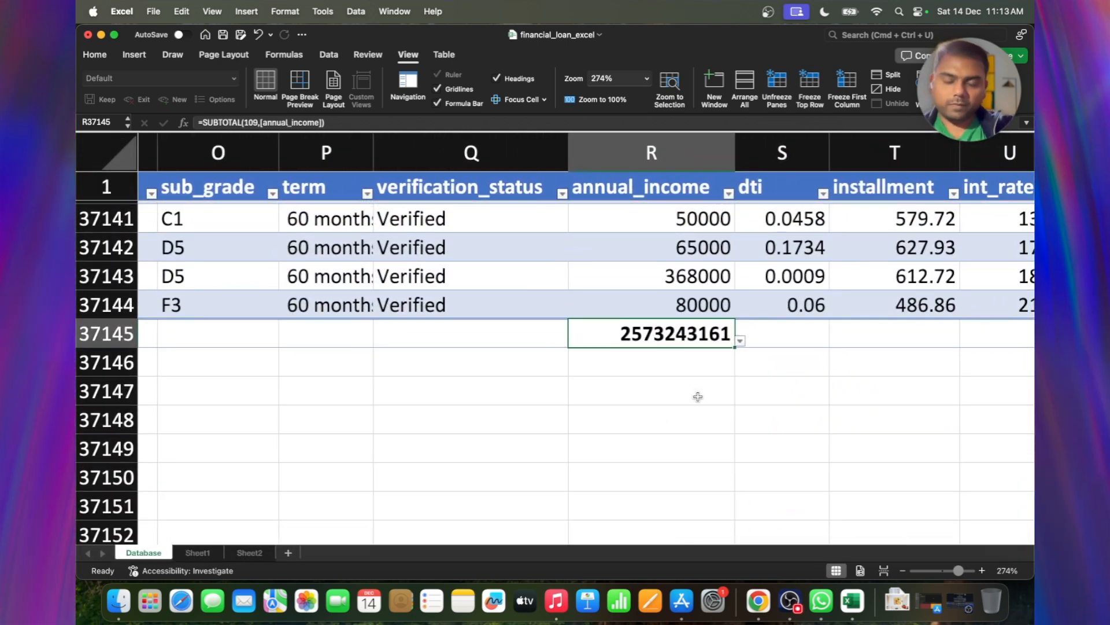
left_click(641, 242)
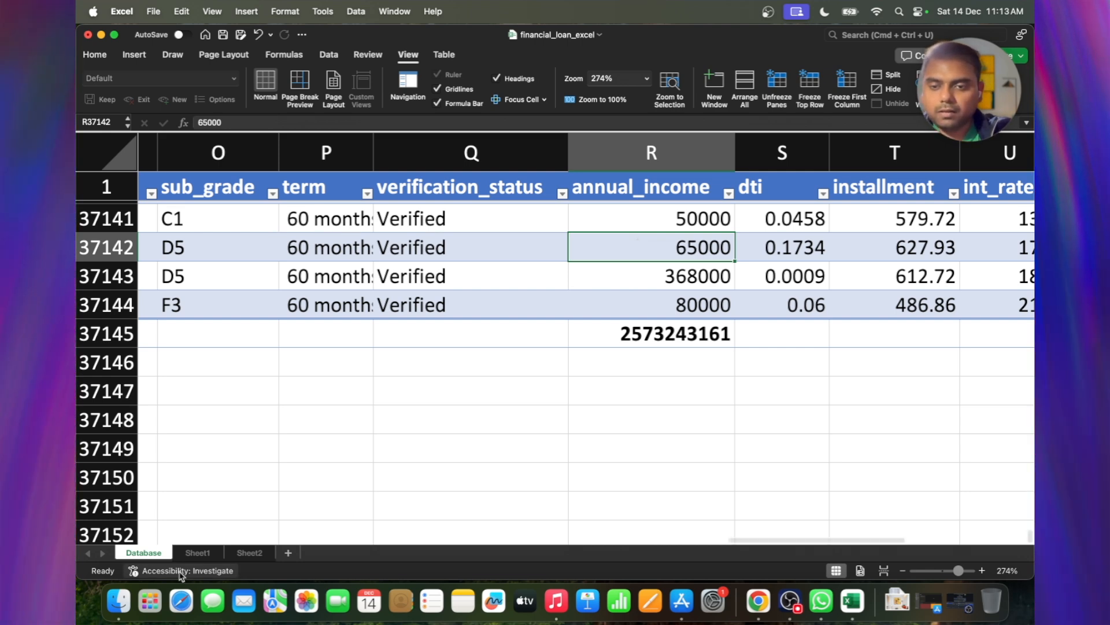
Step: Enter =RANDBETWEEN(10000,12000) in cell D10 of Sheet2
left_click(250, 552)
left_click(526, 302)
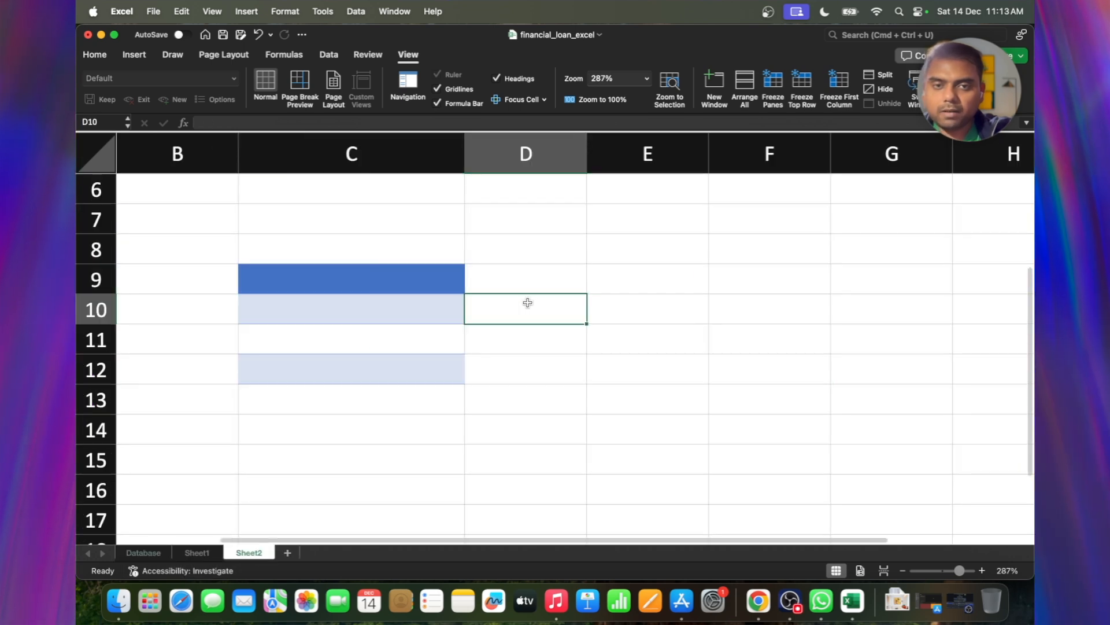
type("=ran")
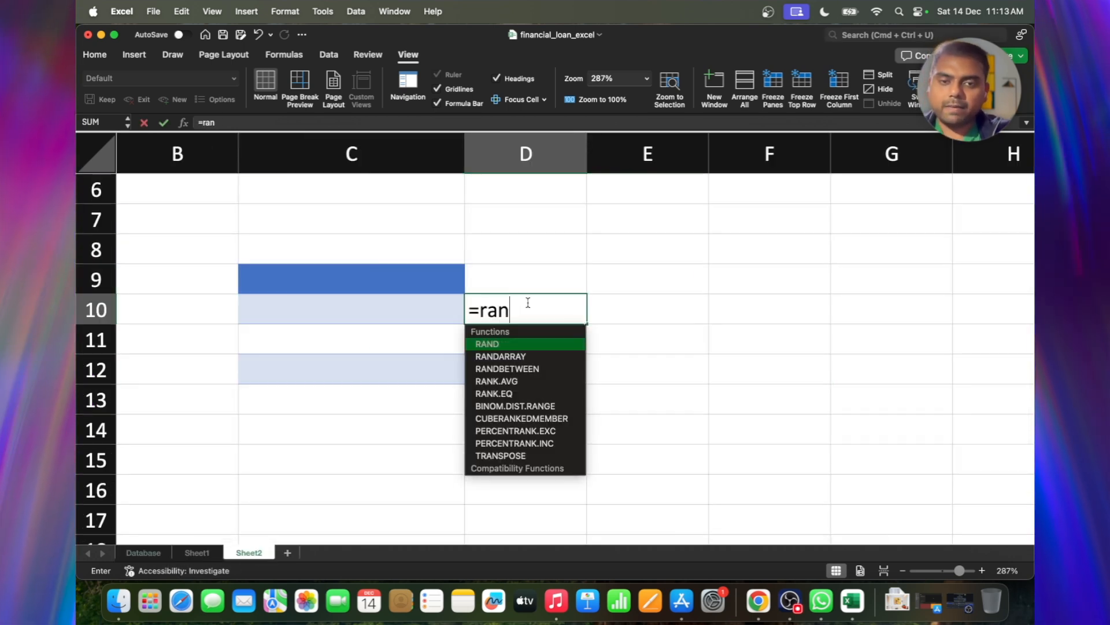
key("Down")
key("Down")
key("Tab")
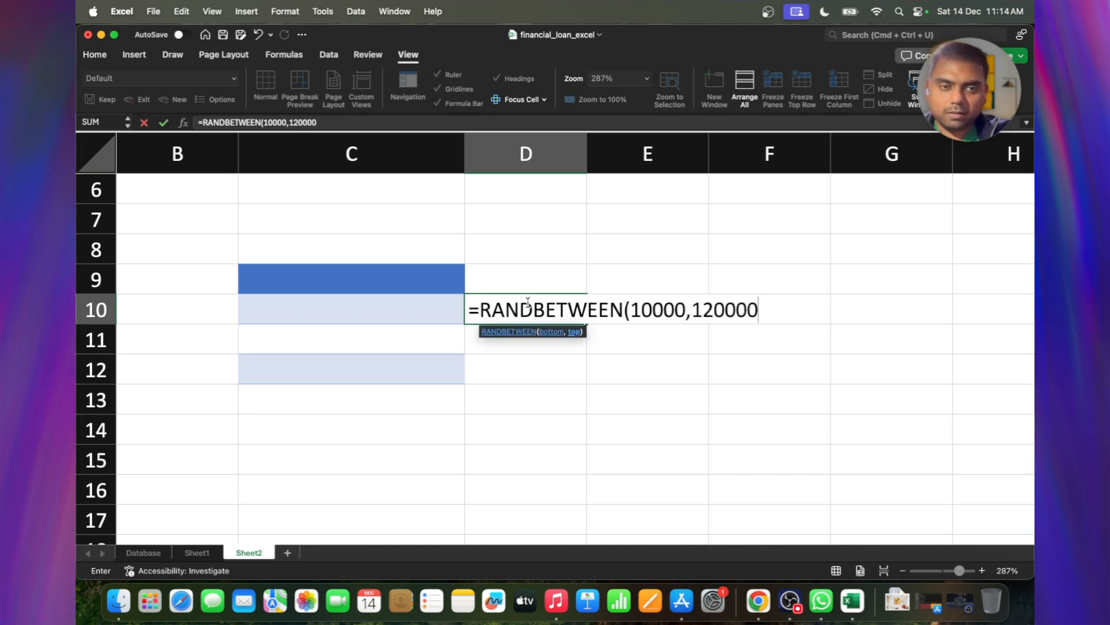
type(")")
key("BackSpace")
key("BackSpace")
type(")")
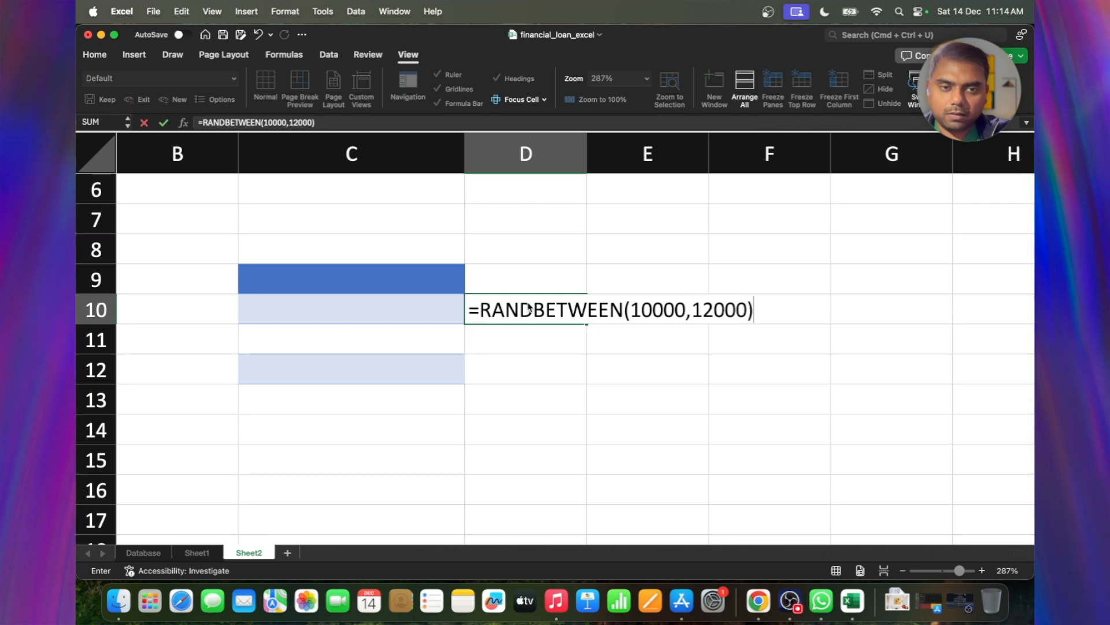
key("Return")
Step: Copy the RANDBETWEEN formula from D10 into cells D11 to D15
left_click(529, 308)
key("super+c")
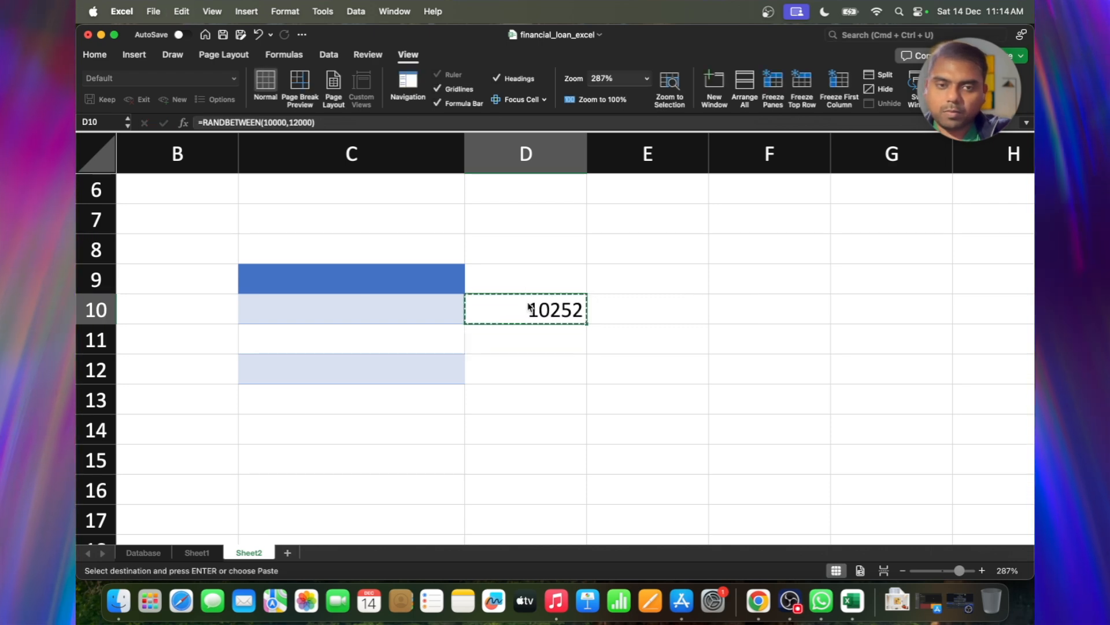
key("Down")
key("shift+Down")
key("shift+Down")
key("shift+Down")
key("shift+Down")
key("super+v")
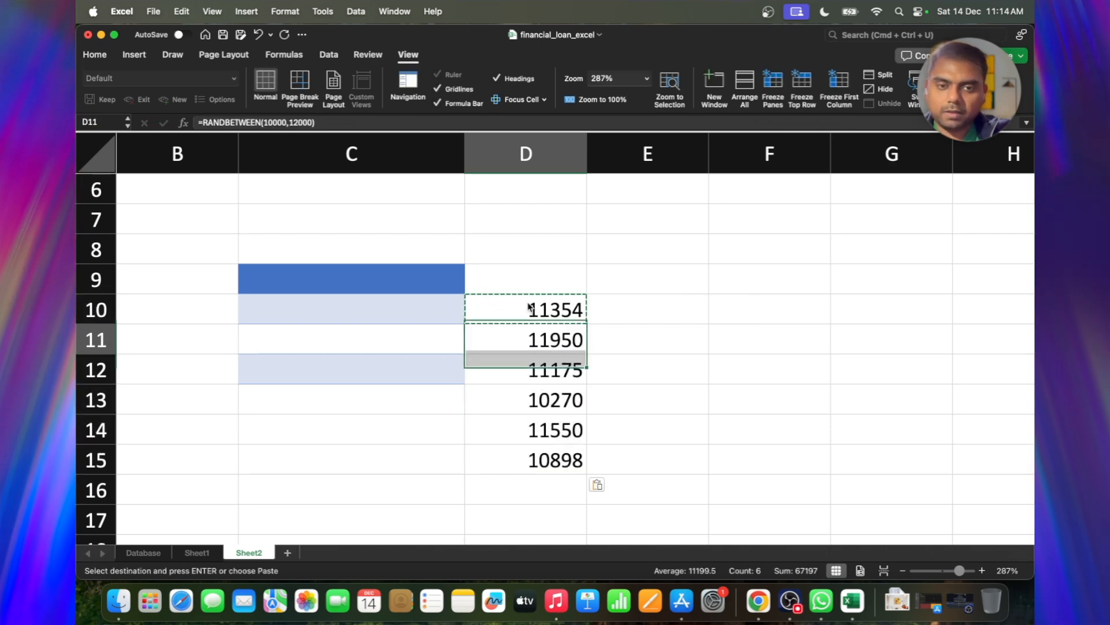
Step: Enter a SUM formula in cell D16 that totals the random numbers in D10:D15
key("Down")
key("Down")
key("Down")
key("Down")
key("Down")
type("=su")
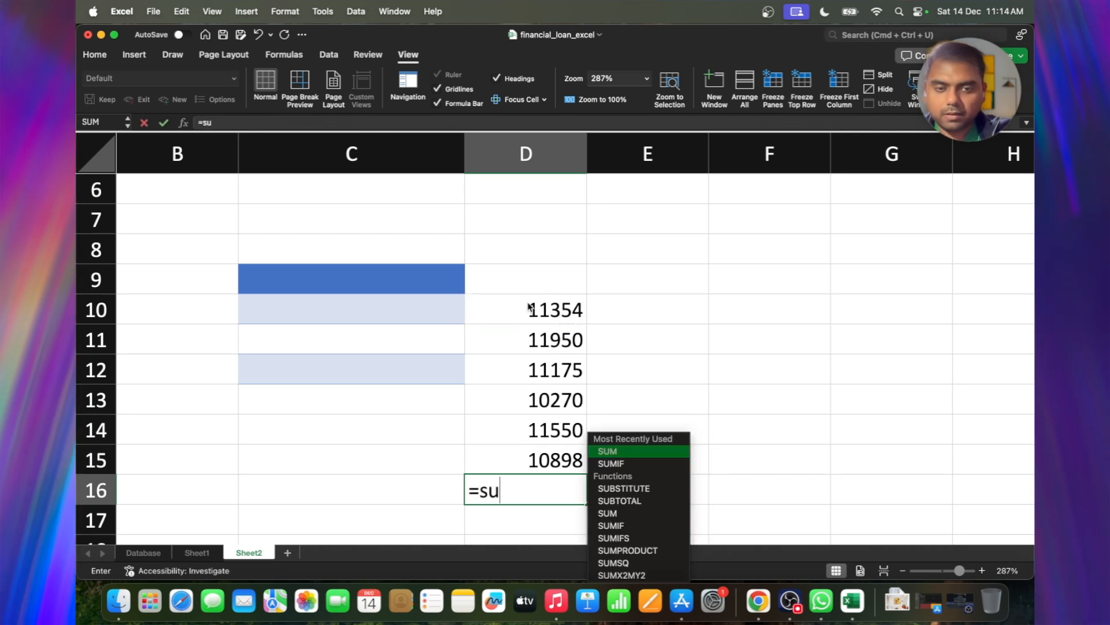
key("Tab")
key("Up")
key("shift+Up")
key("shift+Up")
key("shift+Up")
key("shift+Up")
key("shift+Up")
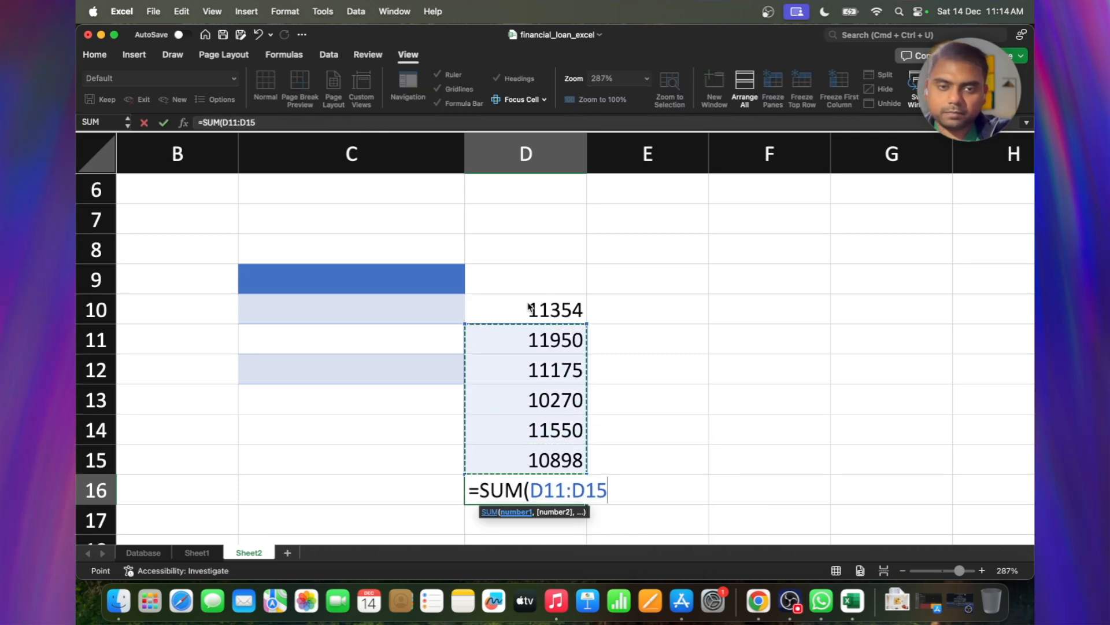
key("Return")
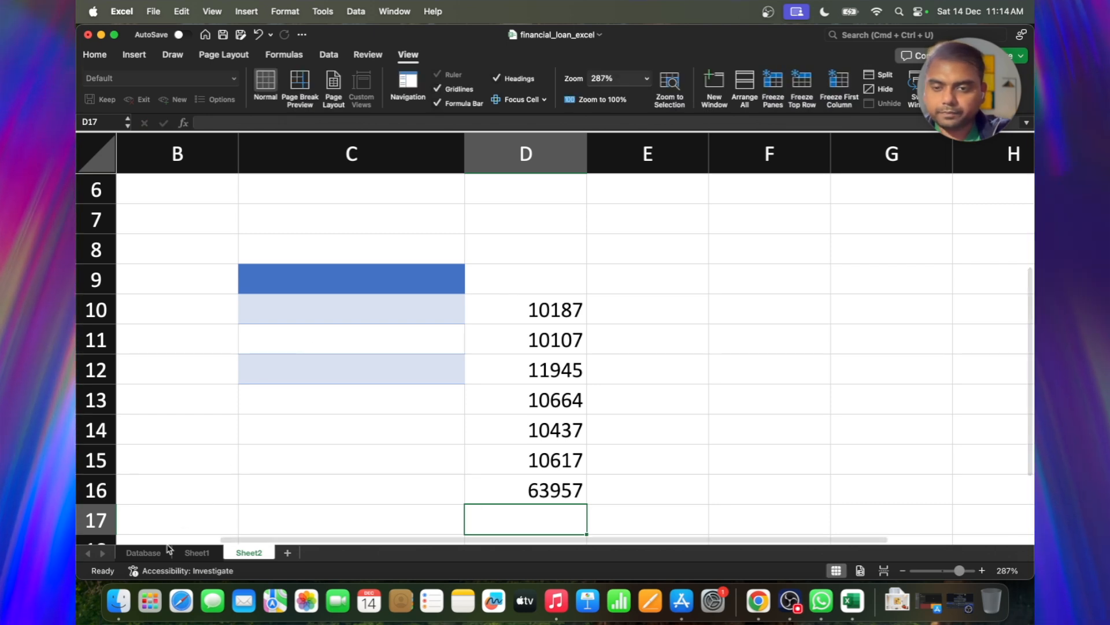
Step: Go back to the Database sheet and examine the list of total functions offered for cell R37145, leaving Sum in place
left_click(143, 553)
left_click(715, 333)
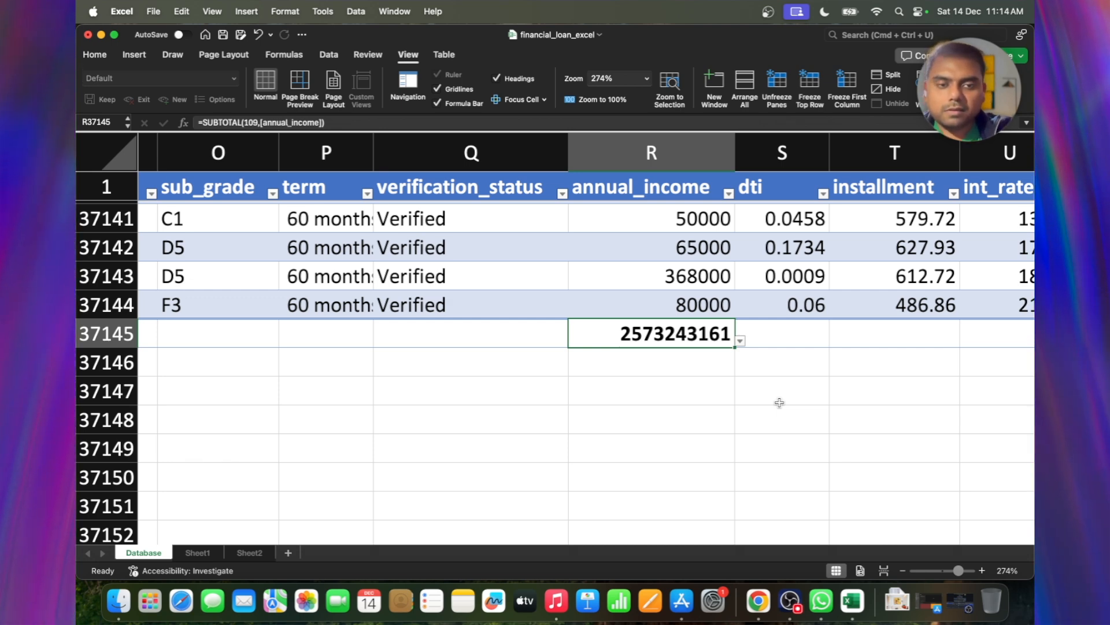
left_click(741, 341)
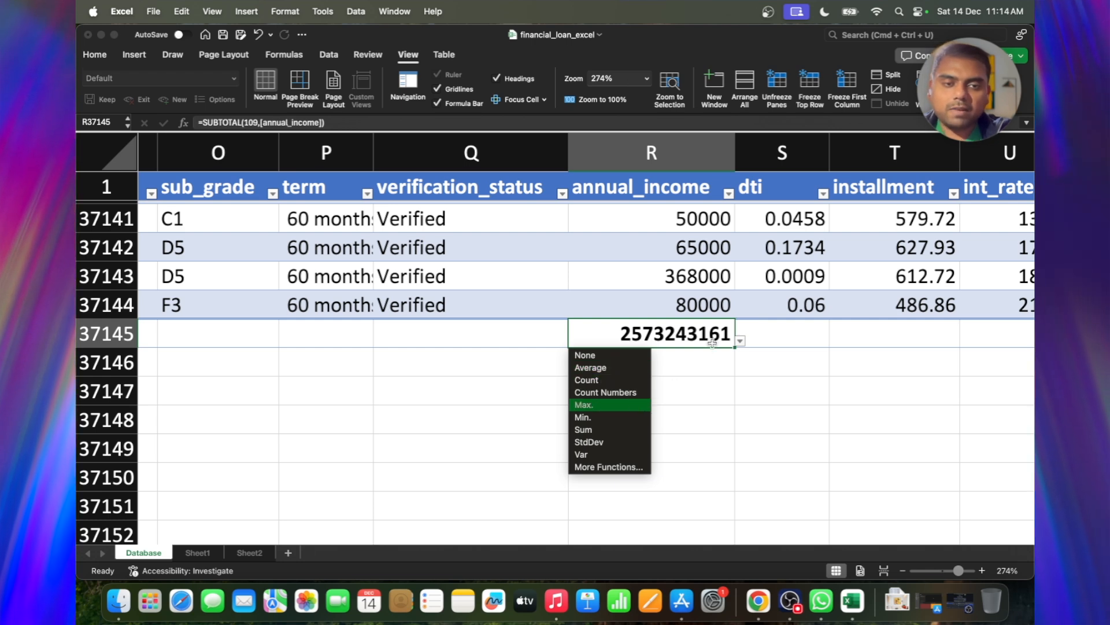
left_click(730, 377)
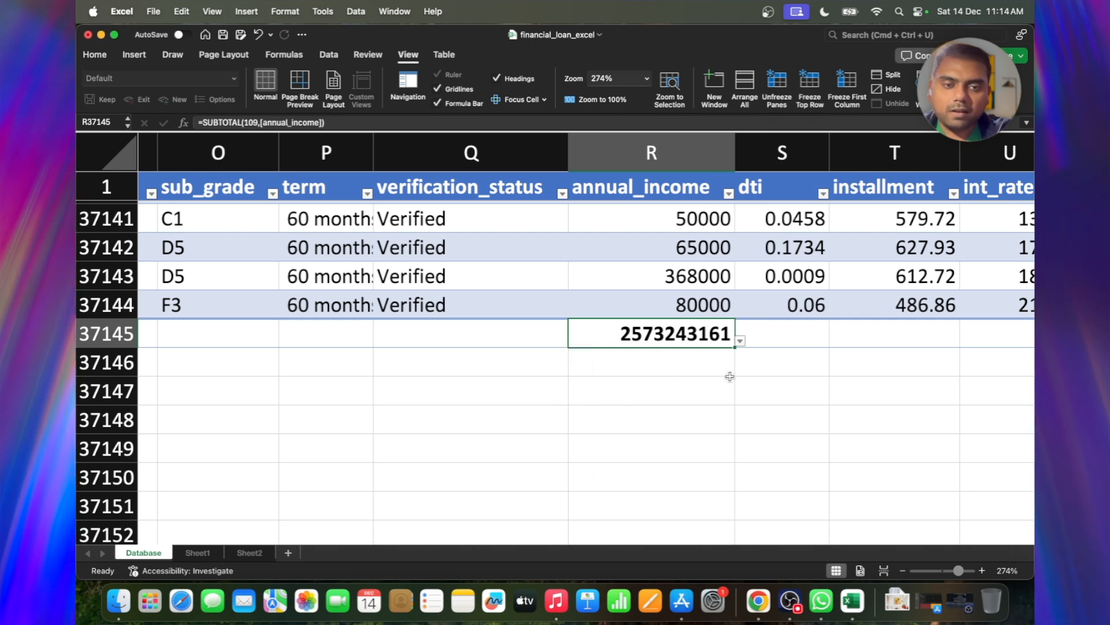
left_click(752, 339)
left_click(730, 338)
left_click(740, 341)
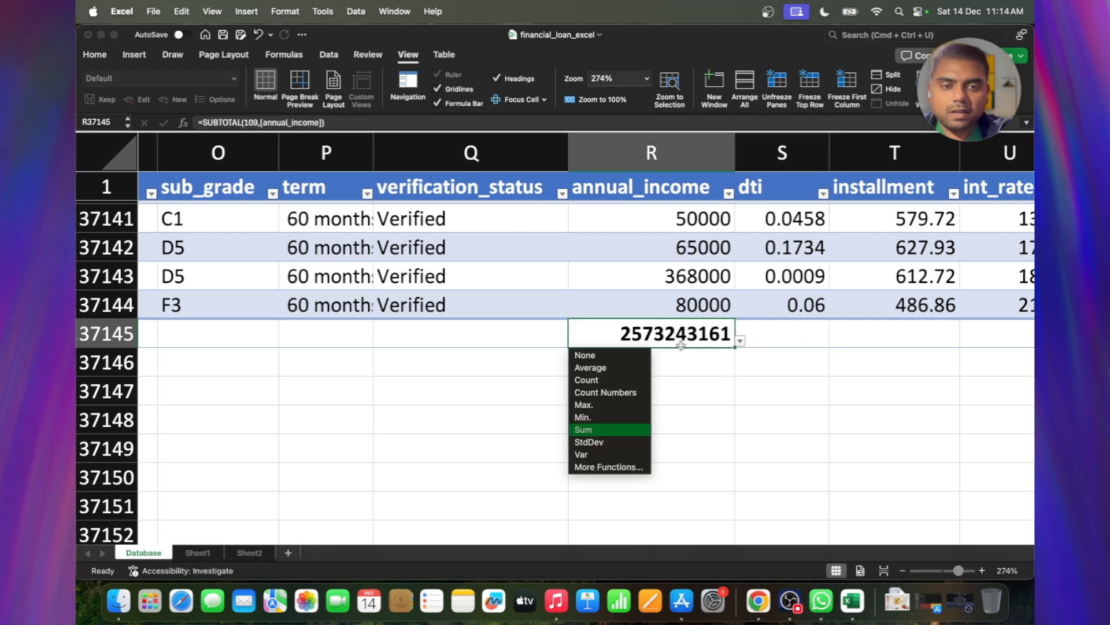
left_click(690, 416)
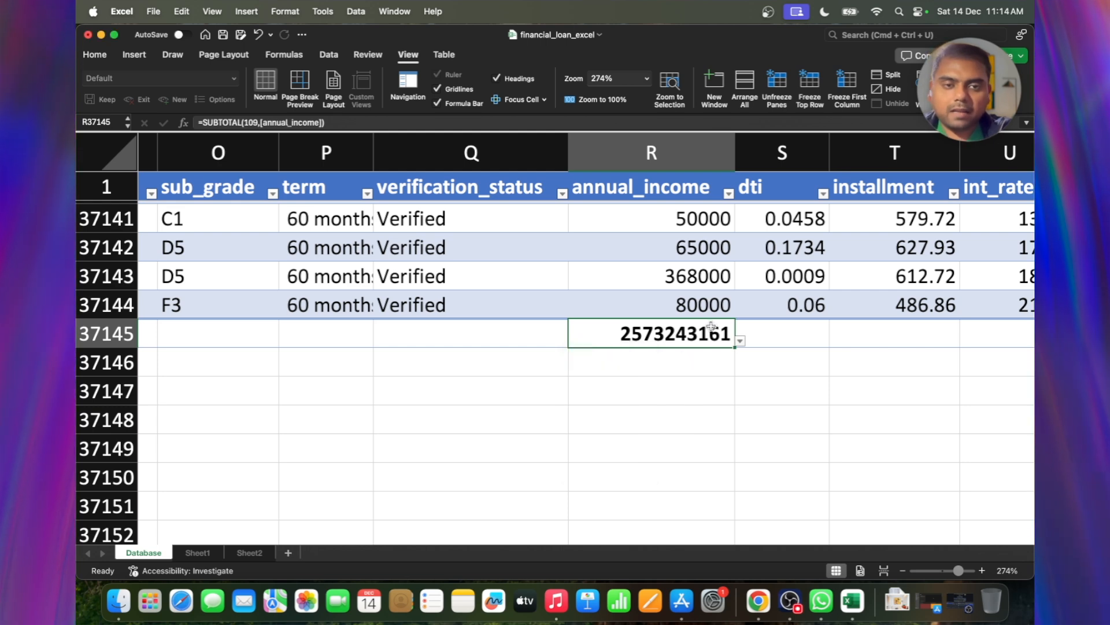
Step: Convert the whole loan table, Table1, to a normal range
left_click(710, 277)
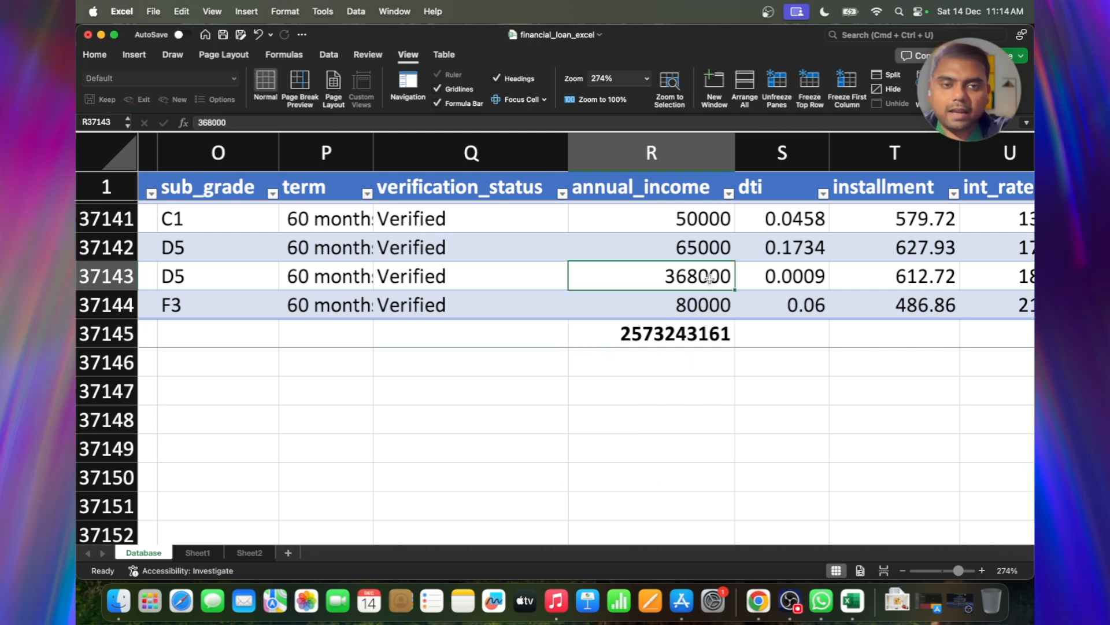
key("super+a")
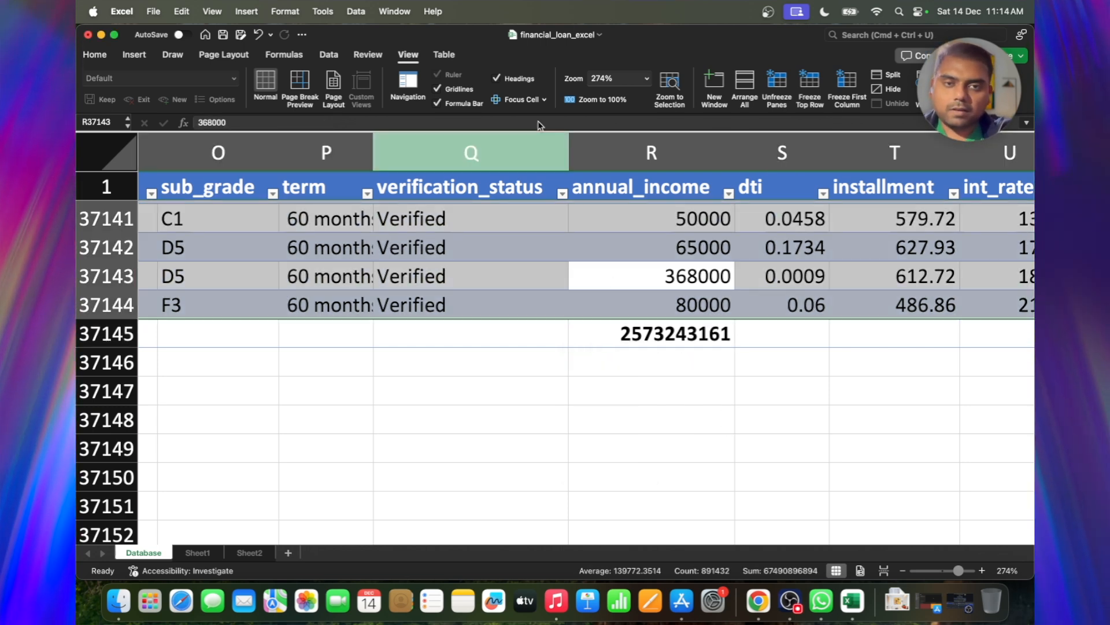
left_click(456, 55)
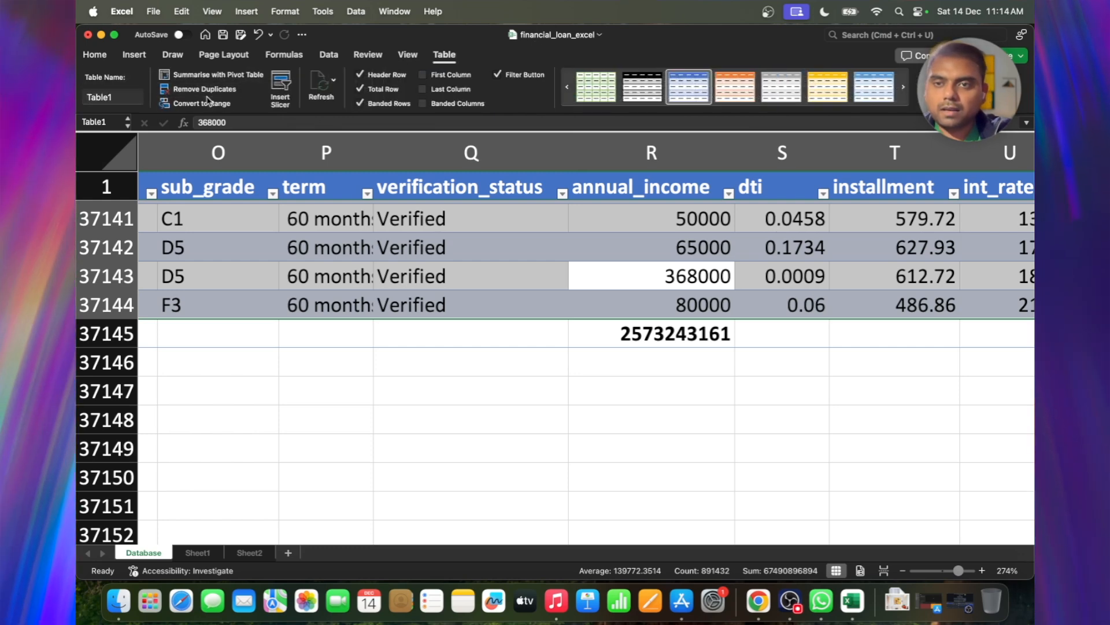
left_click(223, 104)
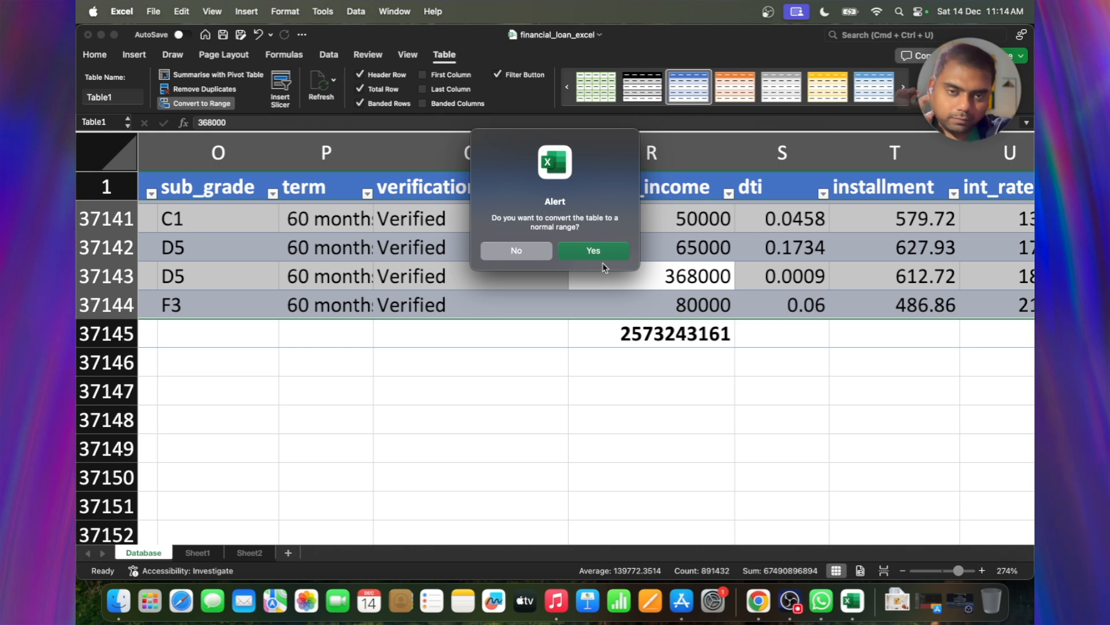
left_click(582, 253)
Step: Replace the annual_income total in cell R37145 with =SUM(R1:R37144) and reselect that cell to check its formula
left_click(696, 339)
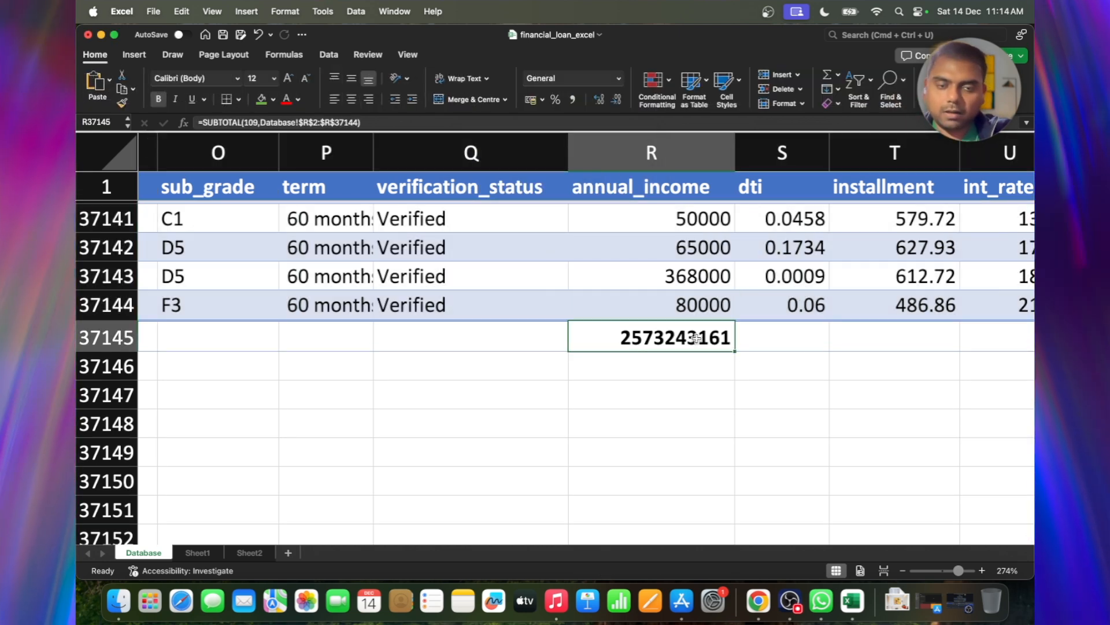
key("BackSpace")
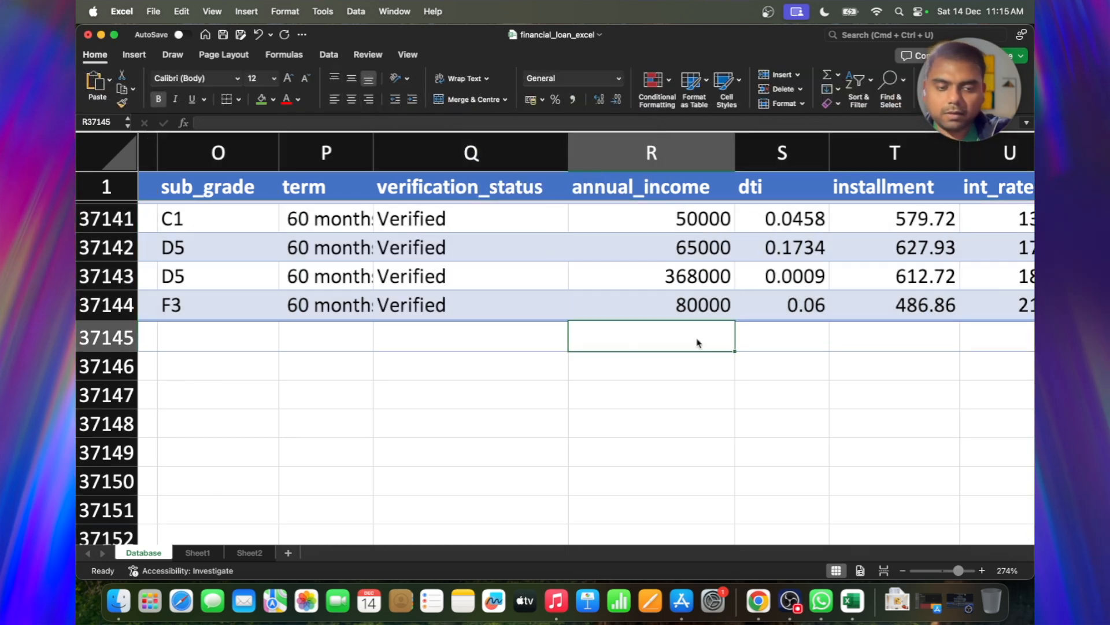
type("=su")
key("Tab")
key("Up")
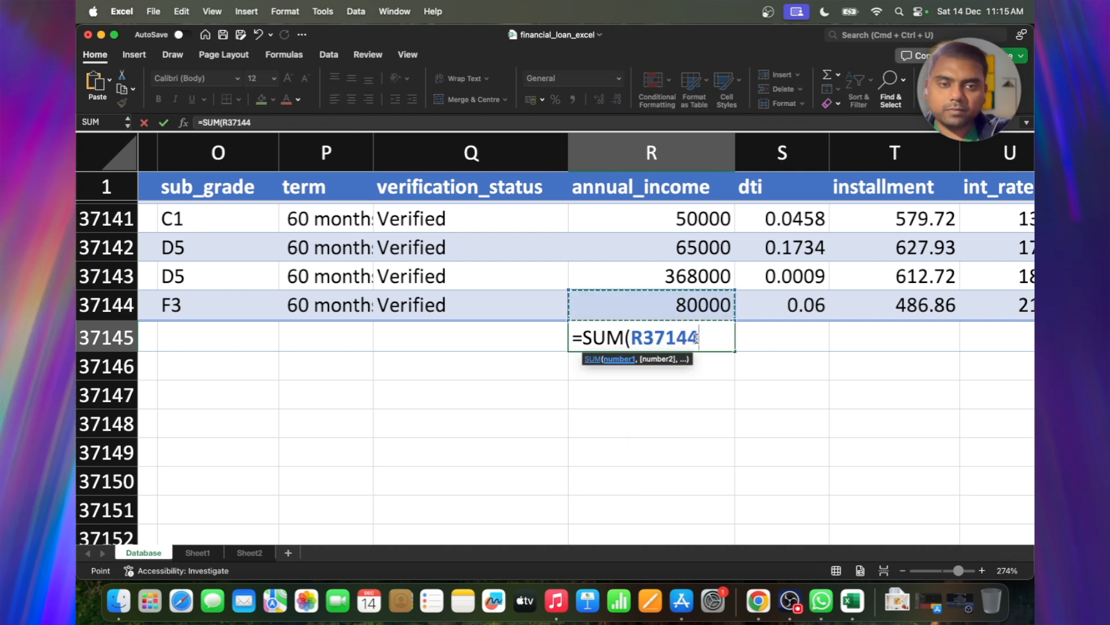
key("ctrl+shift+Up")
key("Return")
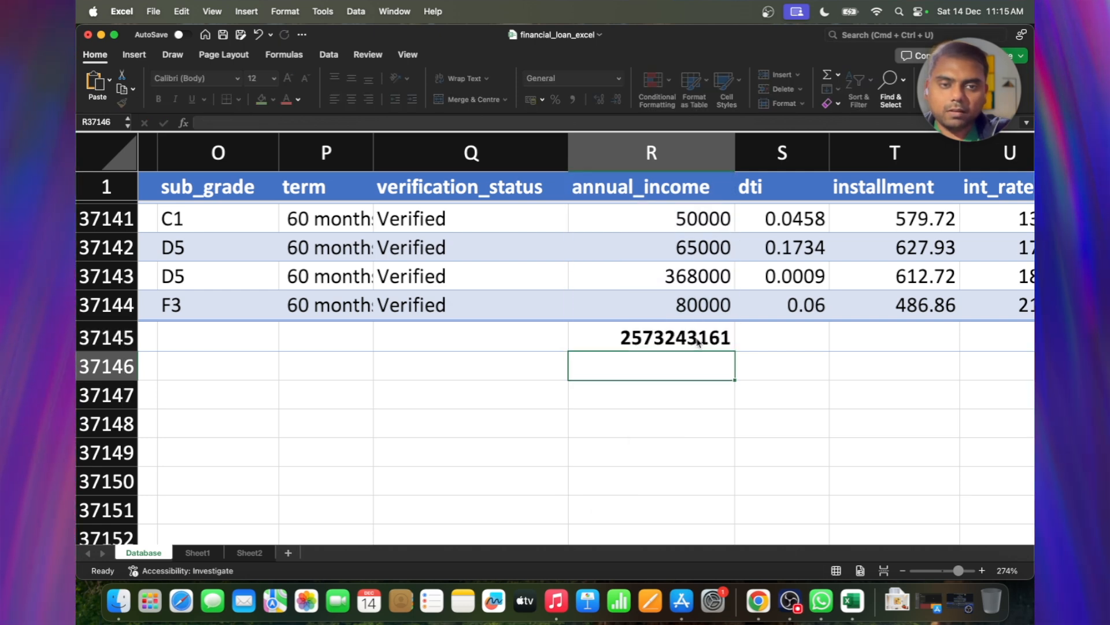
left_click(698, 340)
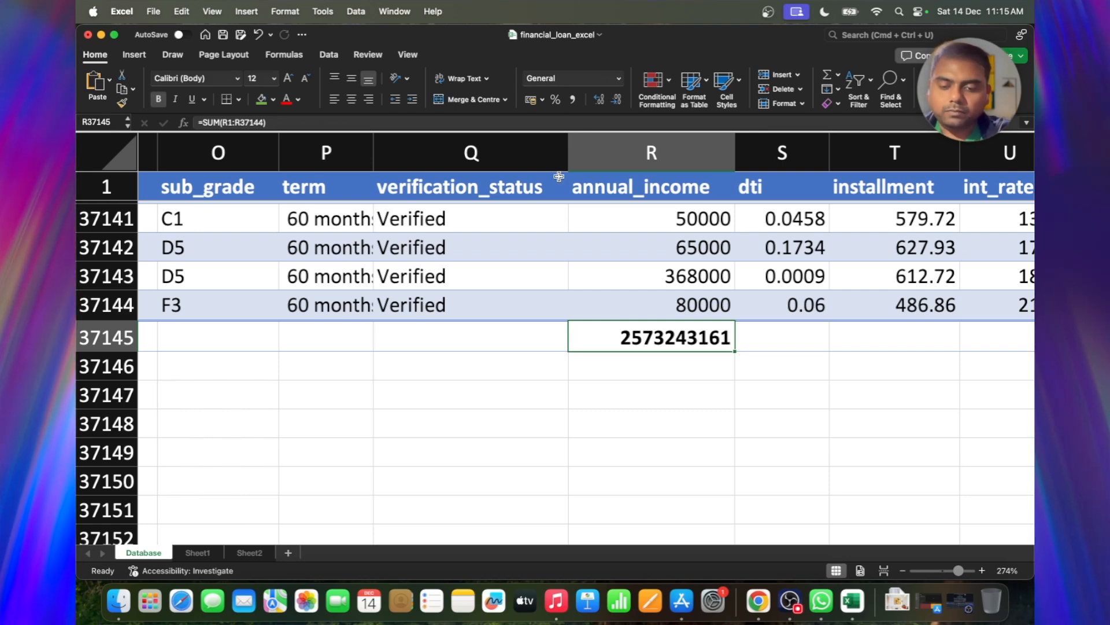
key("super+minus")
key("Escape")
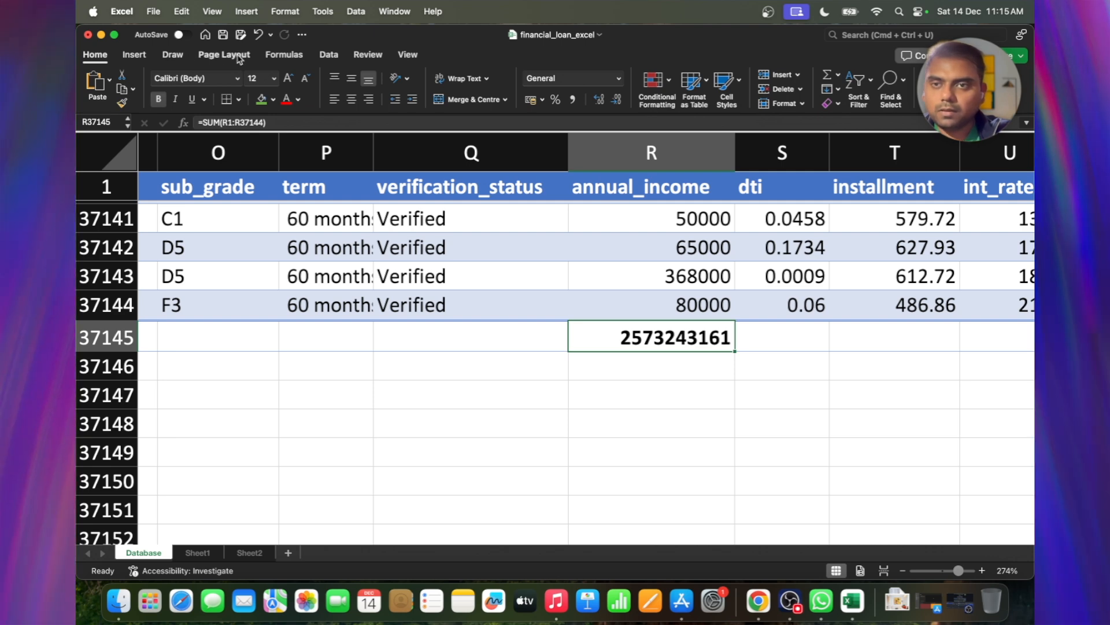
Step: Undo the SUM formula in R37145 and total annual_income there with AutoSum over R2:R37144
left_click(284, 55)
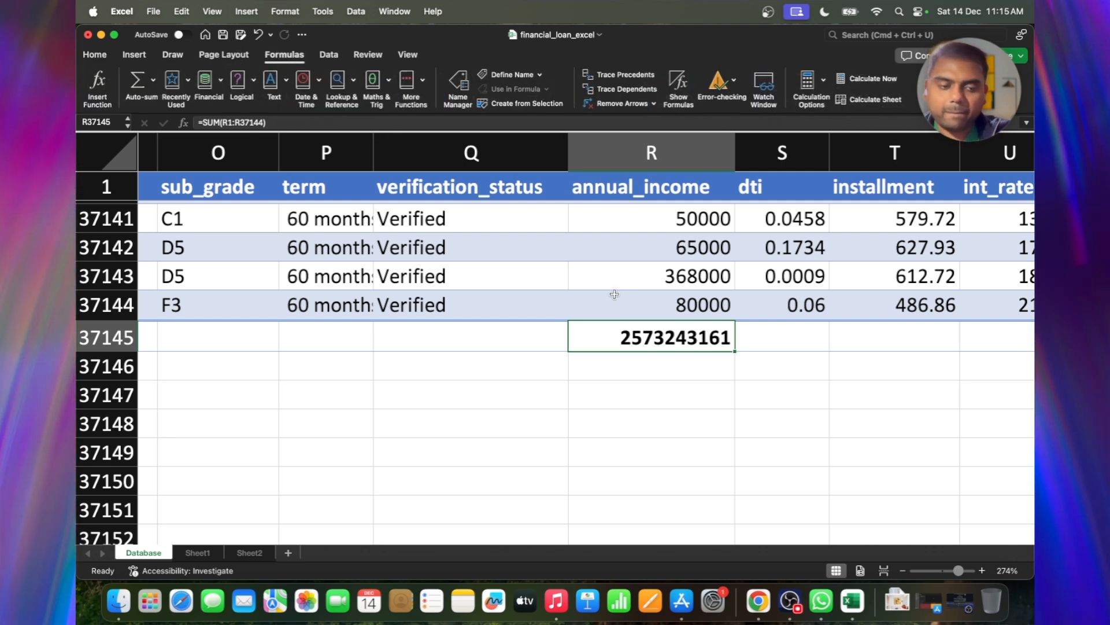
key("super+z")
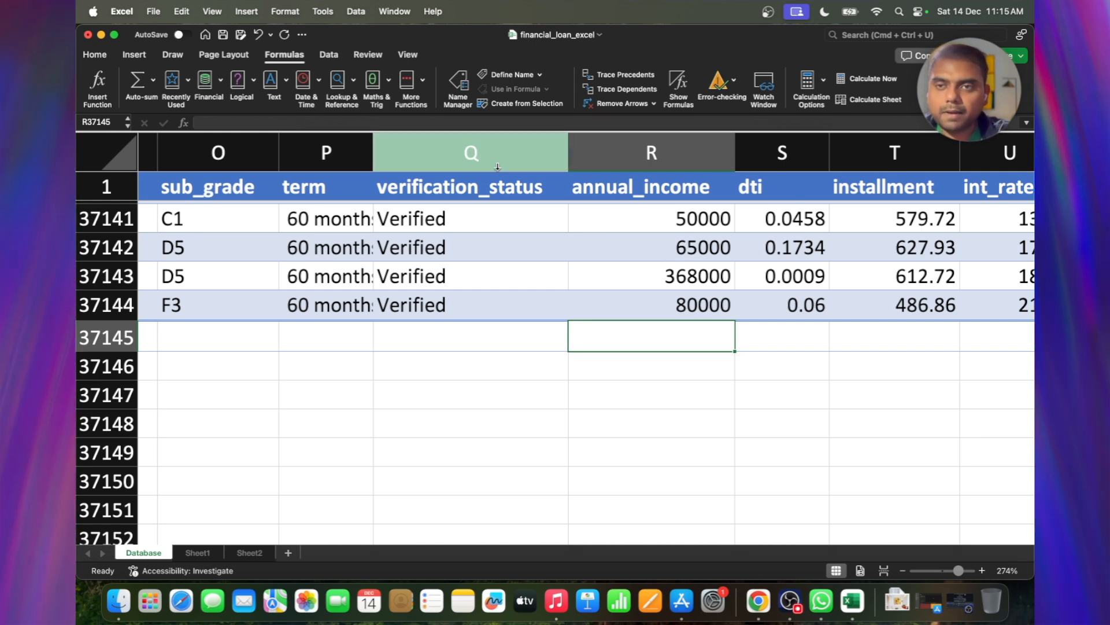
left_click(149, 89)
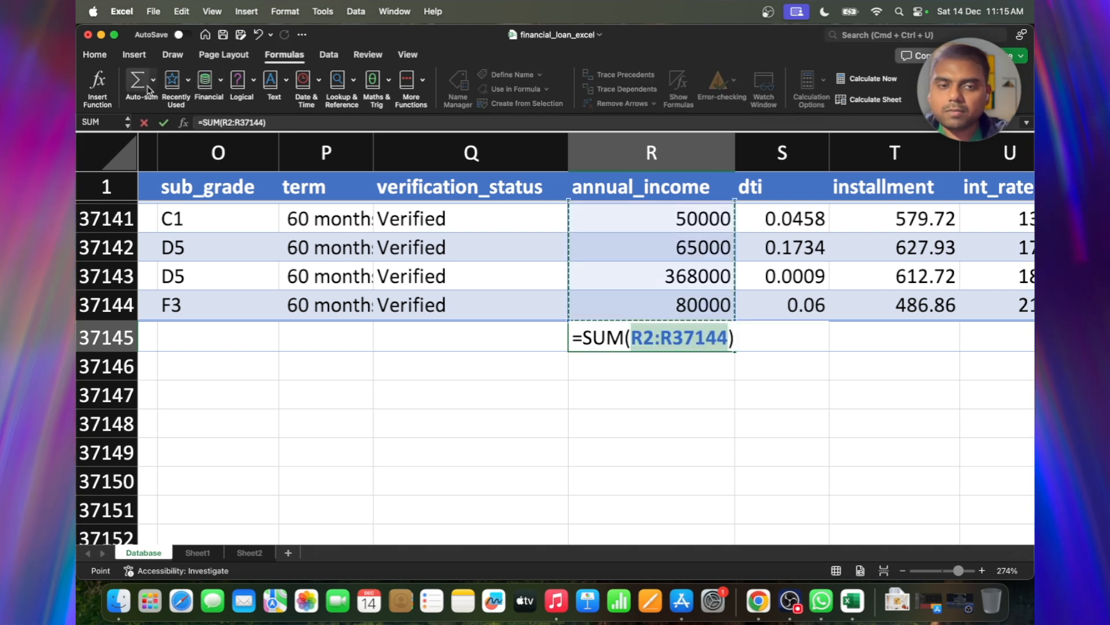
key("Return")
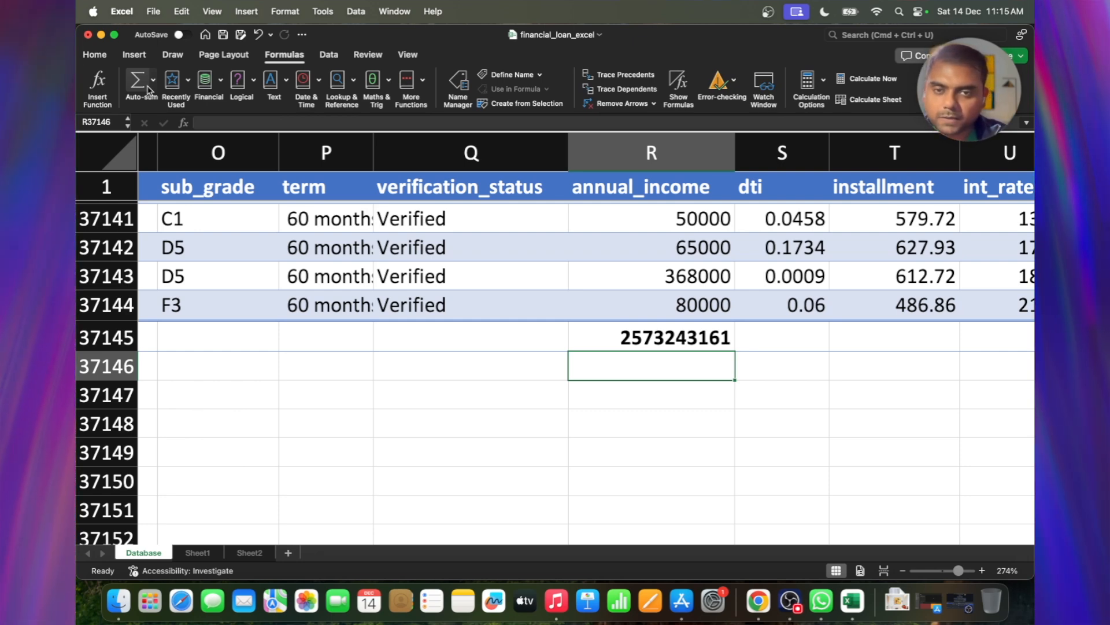
Step: Clear the annual_income total from cell R37145 and go to cell A1
key("Up")
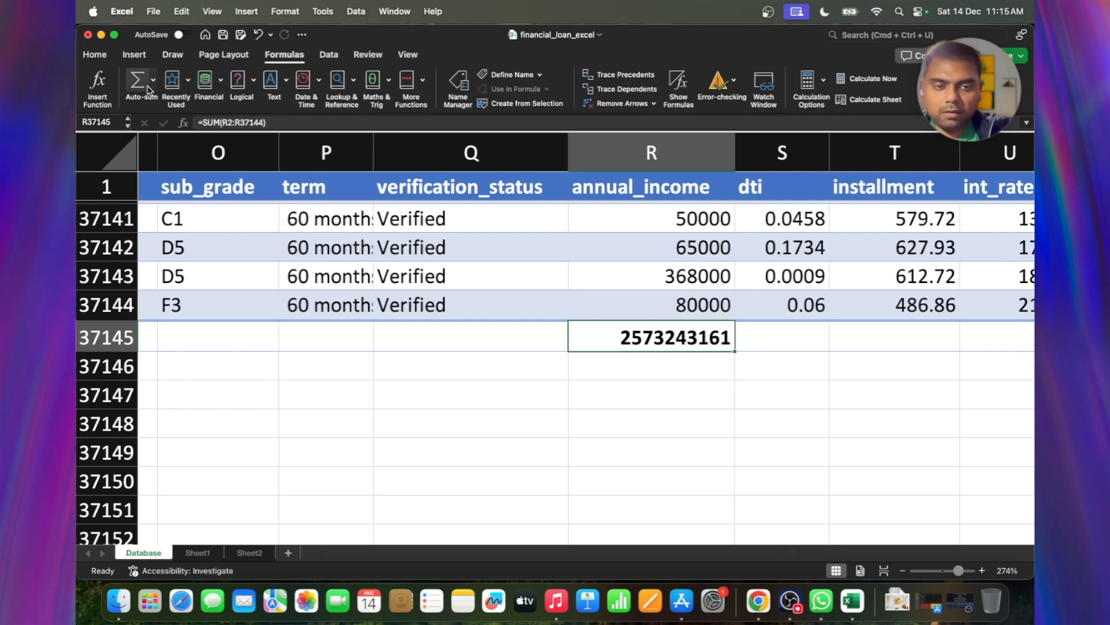
key("Delete")
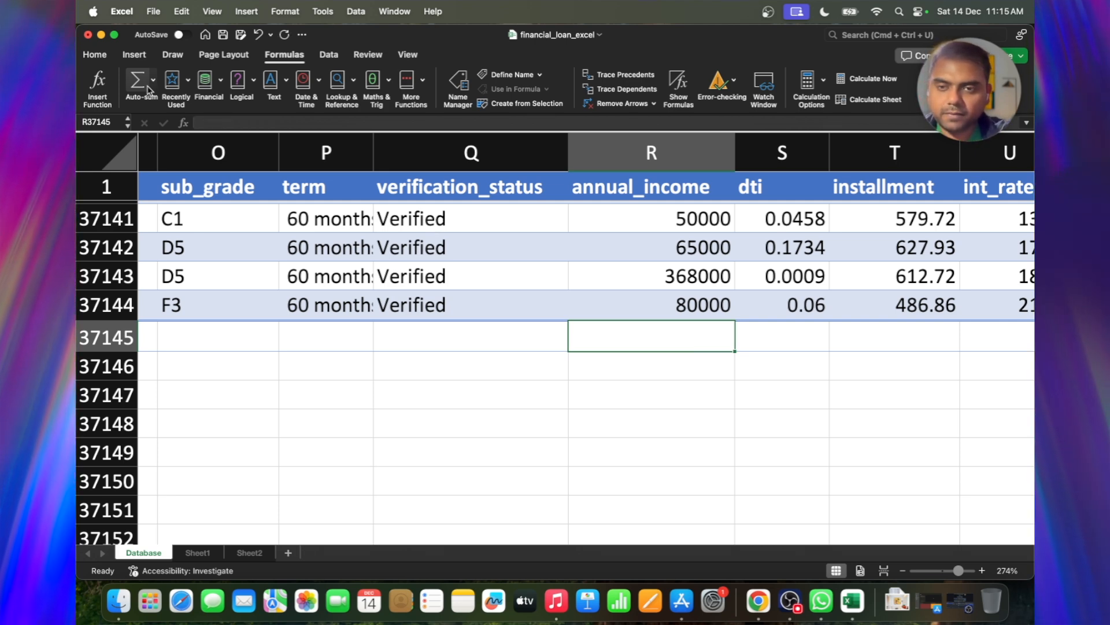
left_click(96, 122)
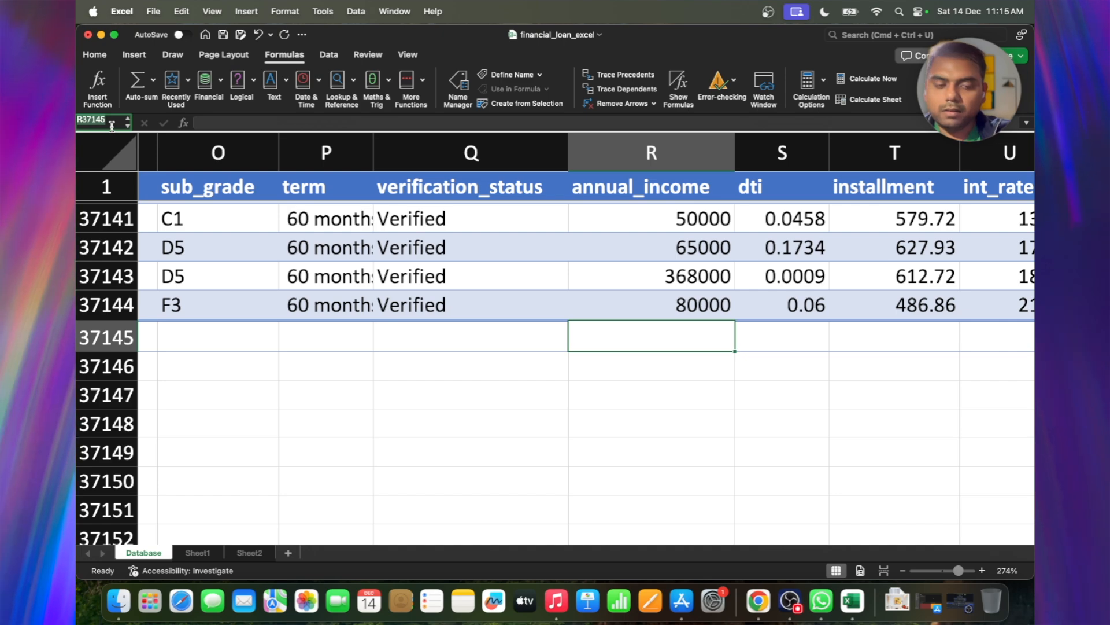
type("a1")
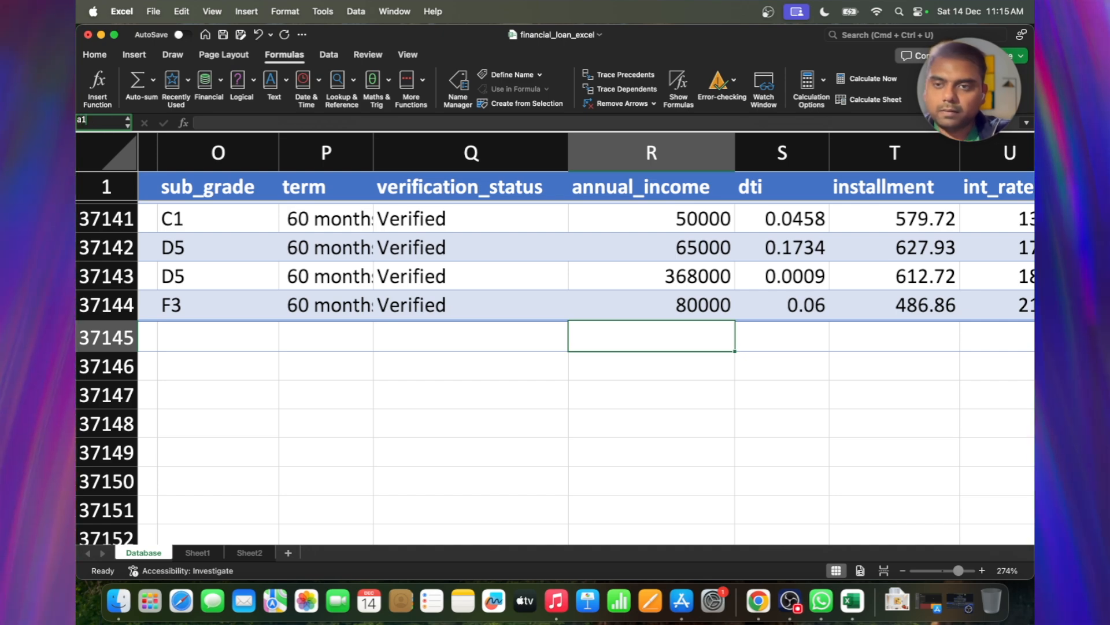
key("Return")
Step: Highlight the annual_income header in cell R1 with a yellow fill and red font
scroll(376, 250, "right", 5)
scroll(376, 251, "right", 10)
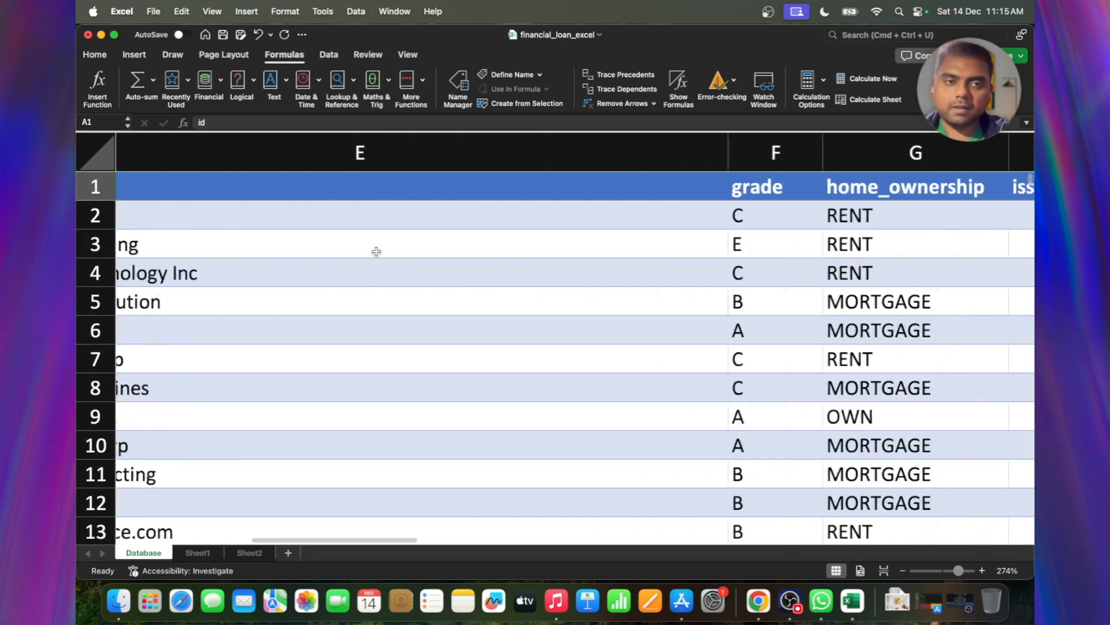
scroll(376, 250, "up", 1)
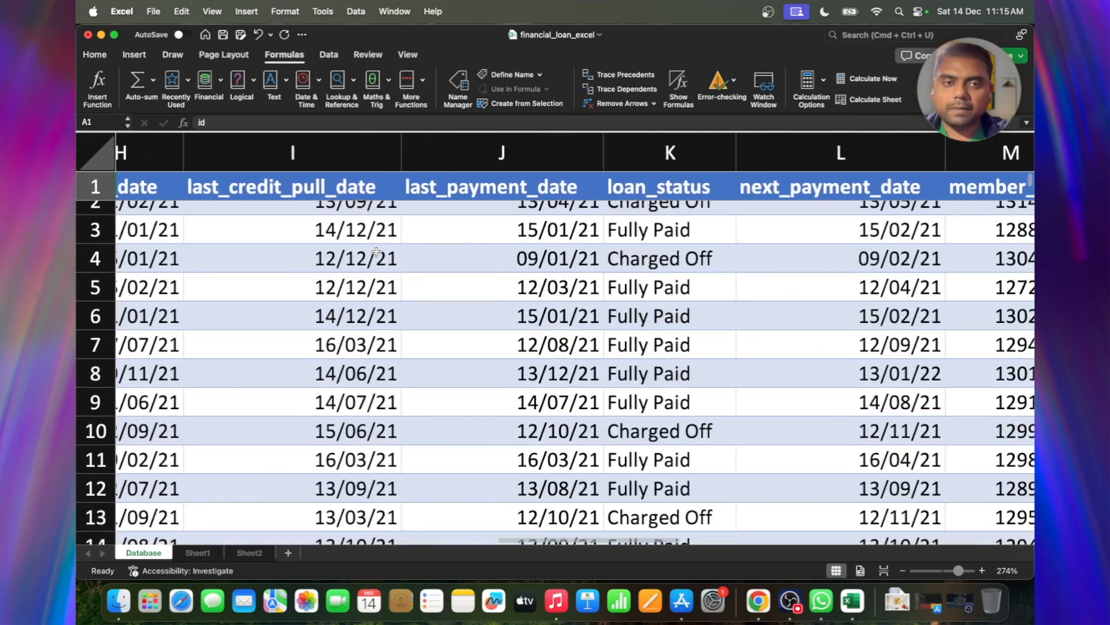
scroll(376, 251, "right", 8)
scroll(376, 251, "right", 10)
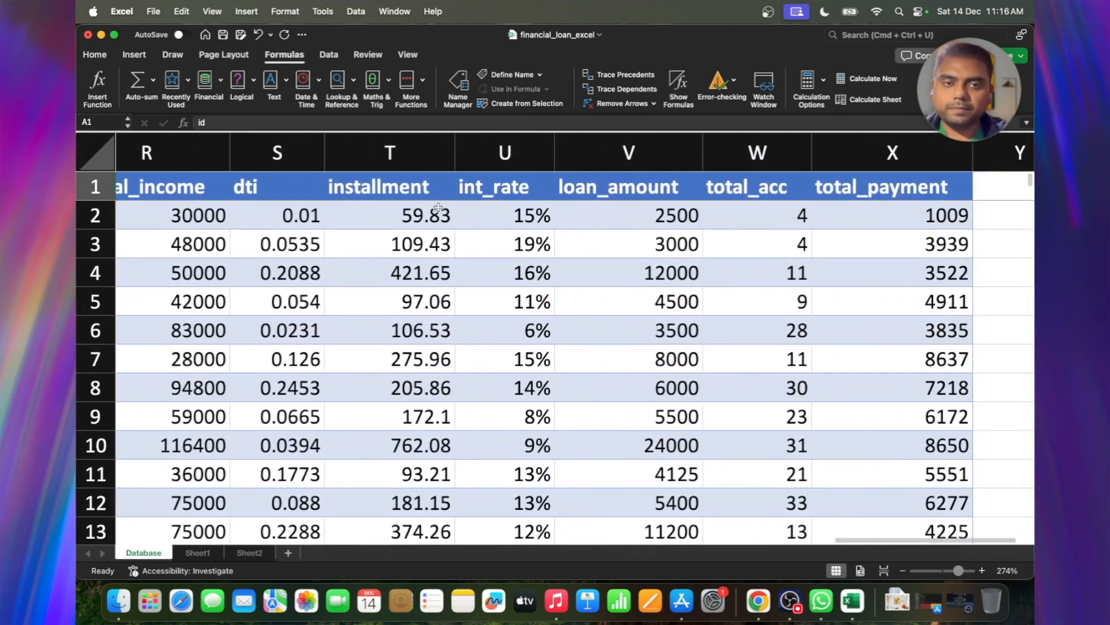
scroll(438, 207, "left", 4)
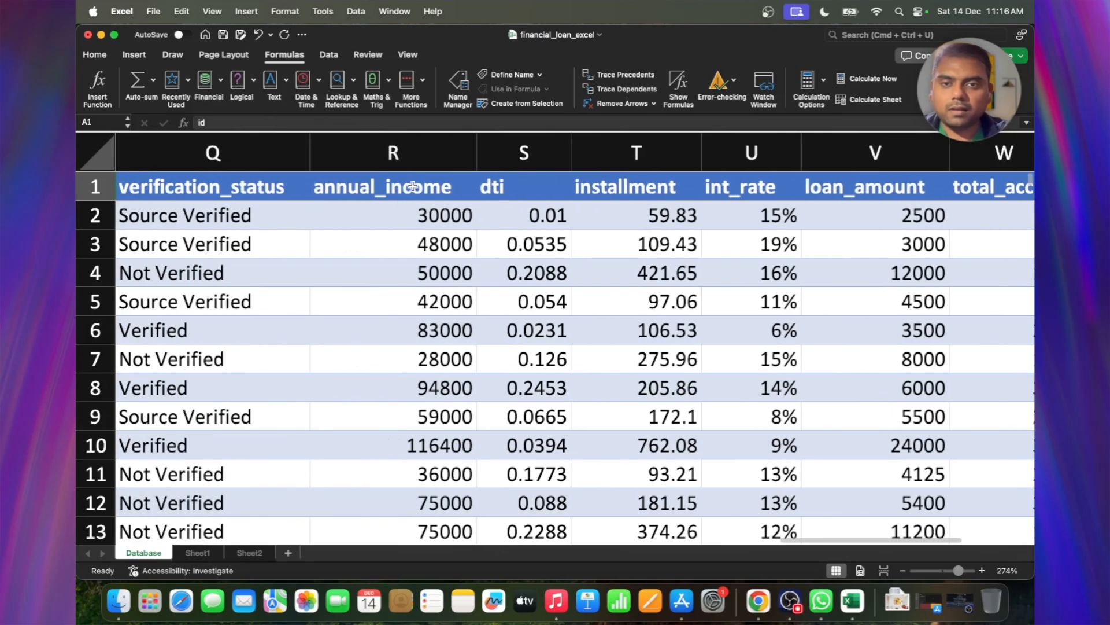
left_click(413, 187)
left_click(130, 55)
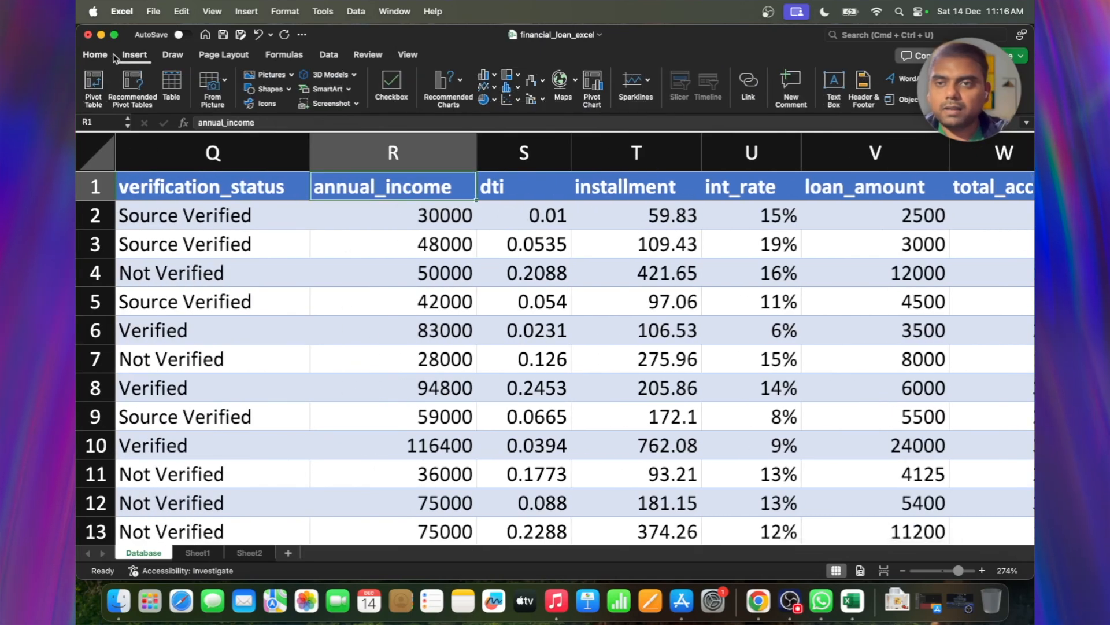
left_click(94, 54)
left_click(273, 99)
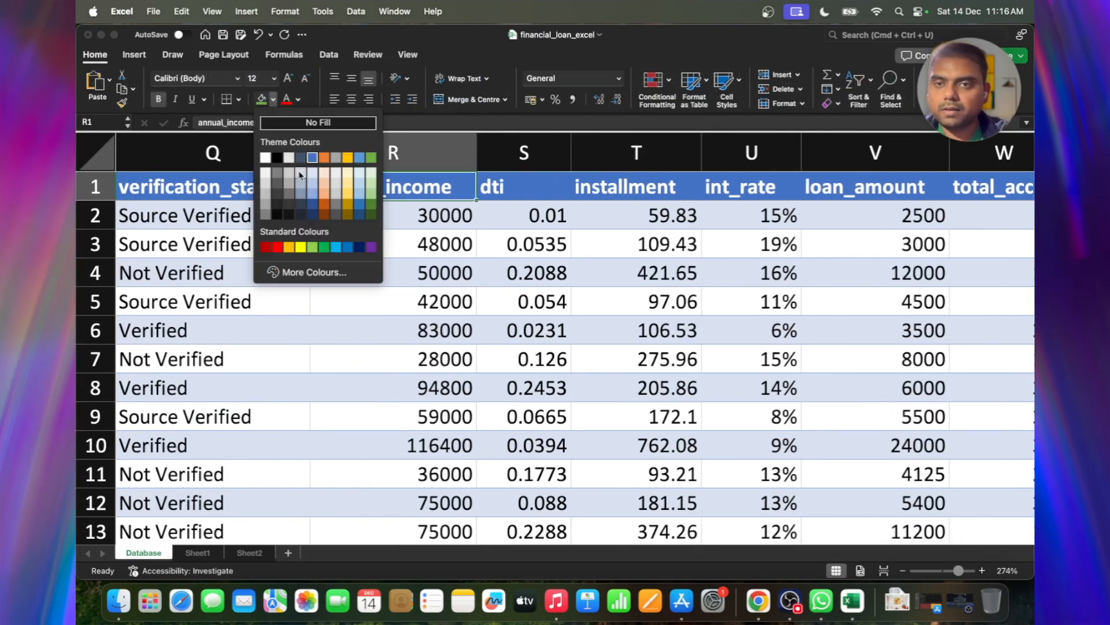
left_click(300, 247)
Step: Insert a blank row above the header row at row 1
left_click(97, 195)
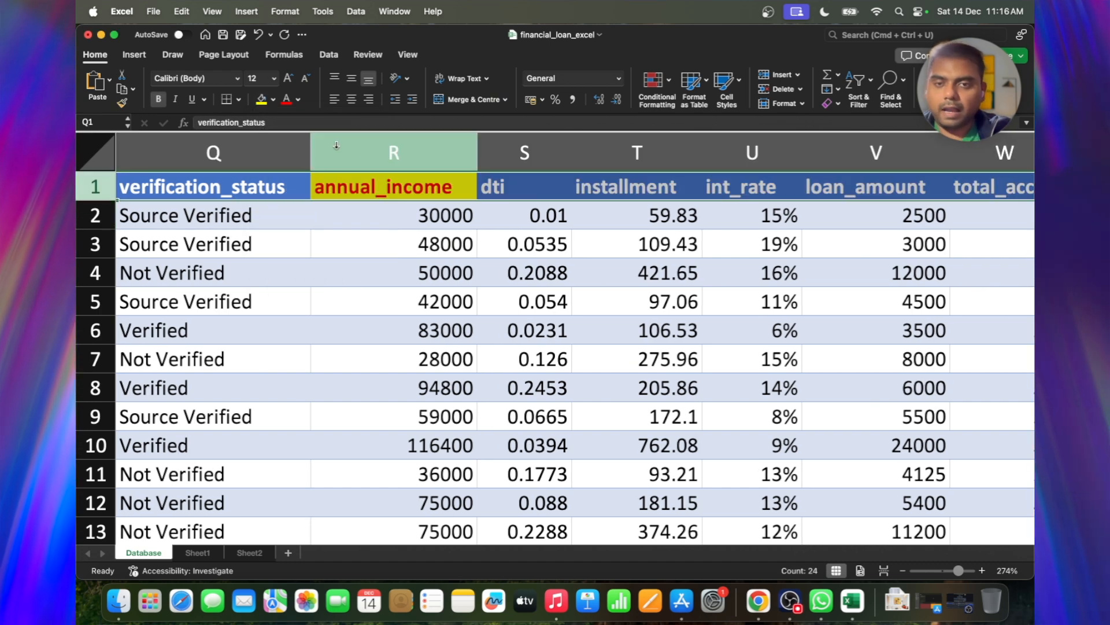
left_click(394, 167)
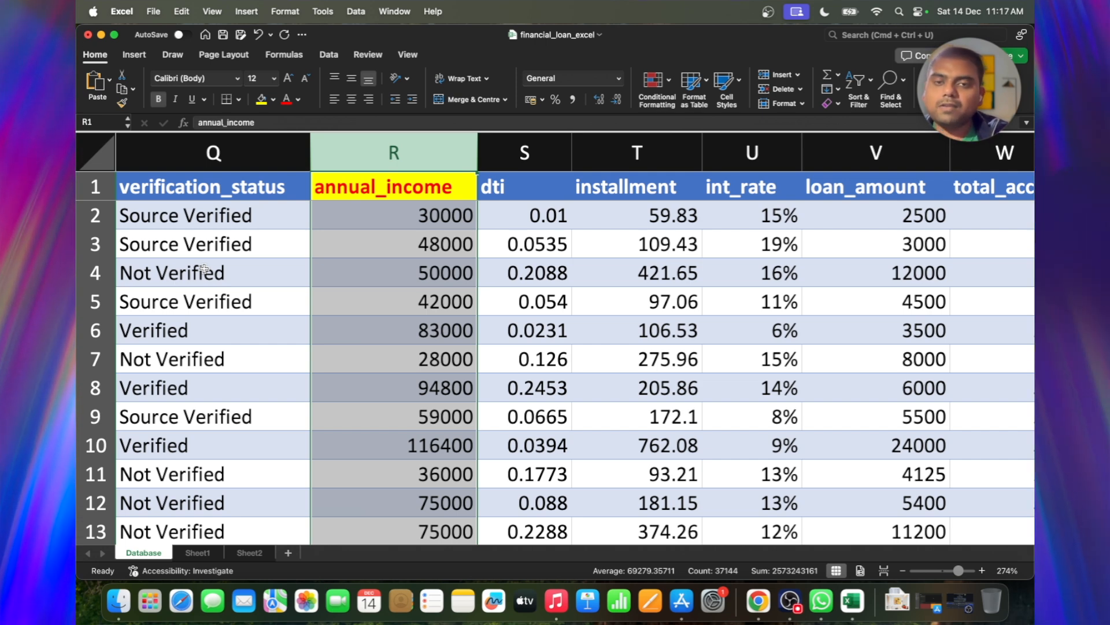
left_click(81, 190)
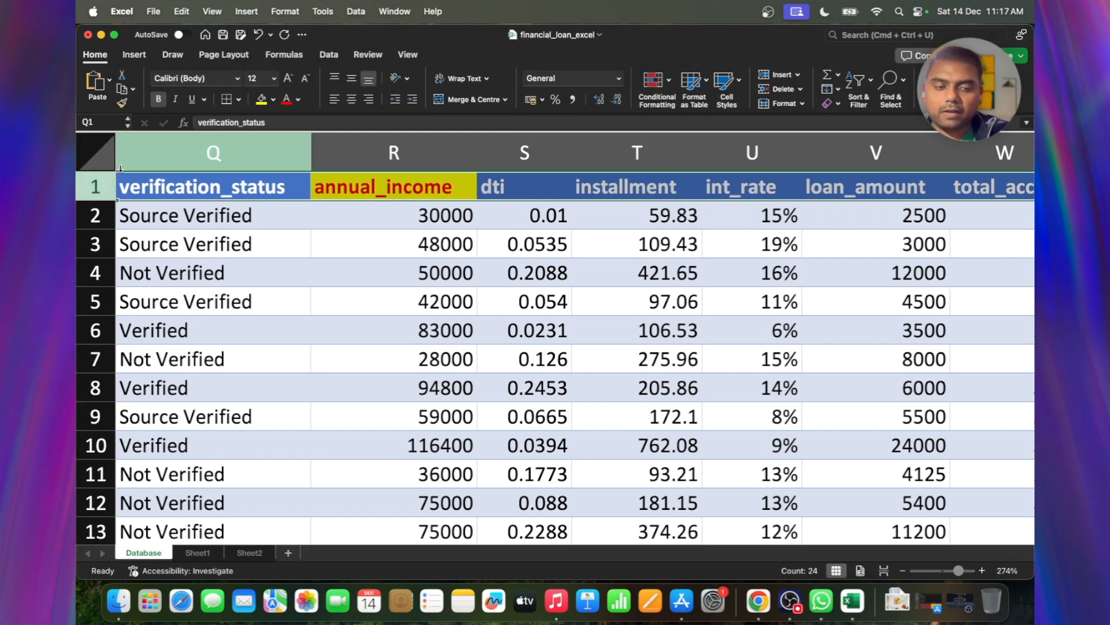
key("ctrl+shift+equal")
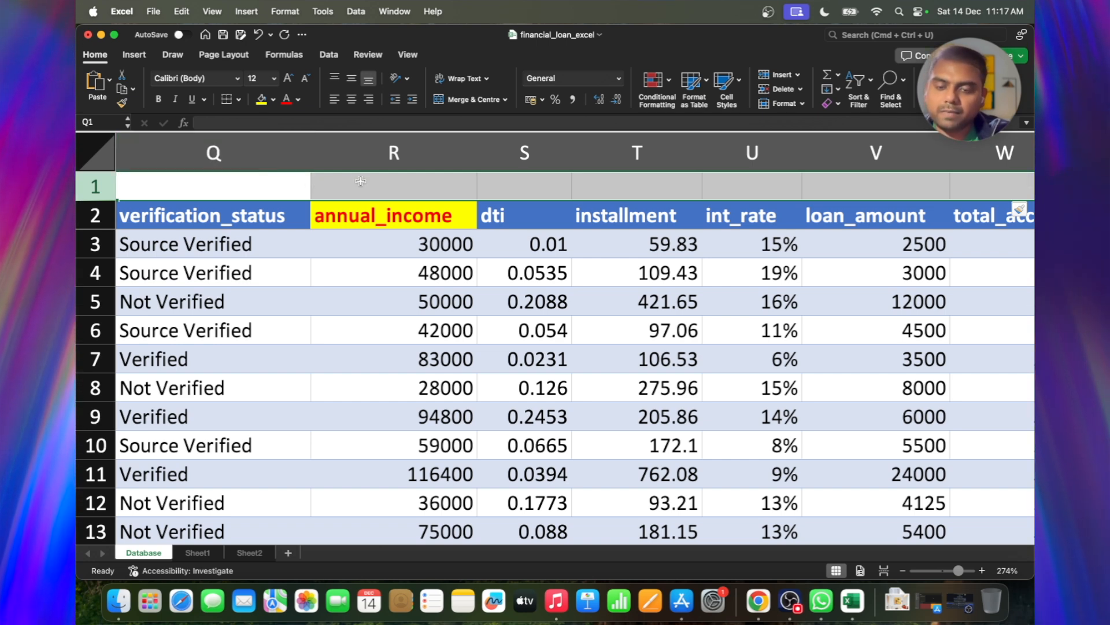
Step: Enter =SUBTOTAL(9,R3:R37145) in cell R1 above the annual_income header
left_click(392, 188)
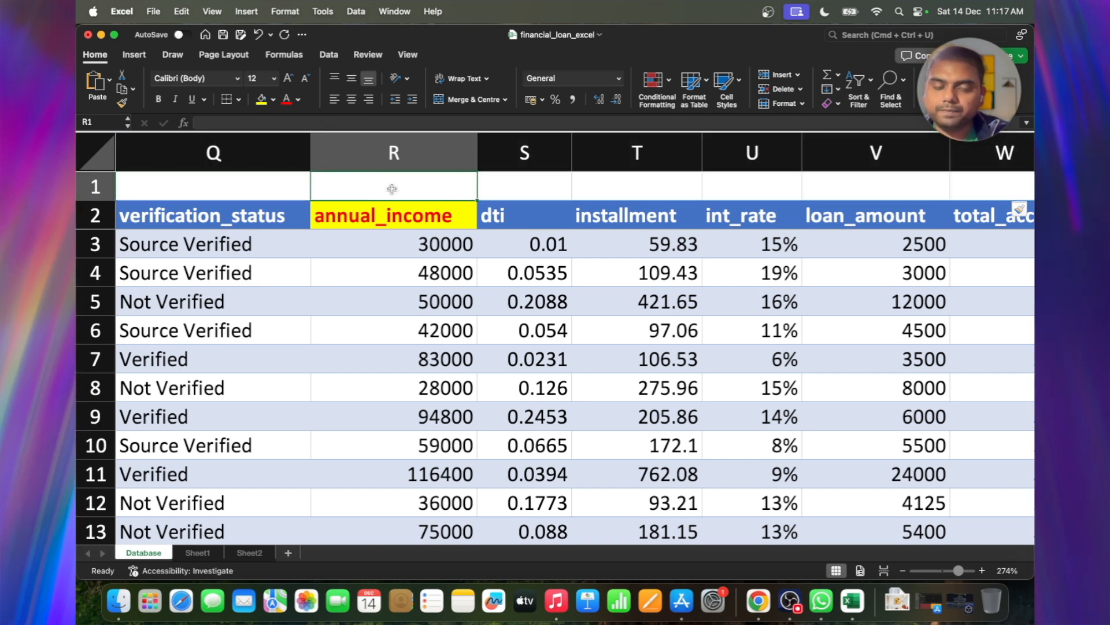
type("=sub")
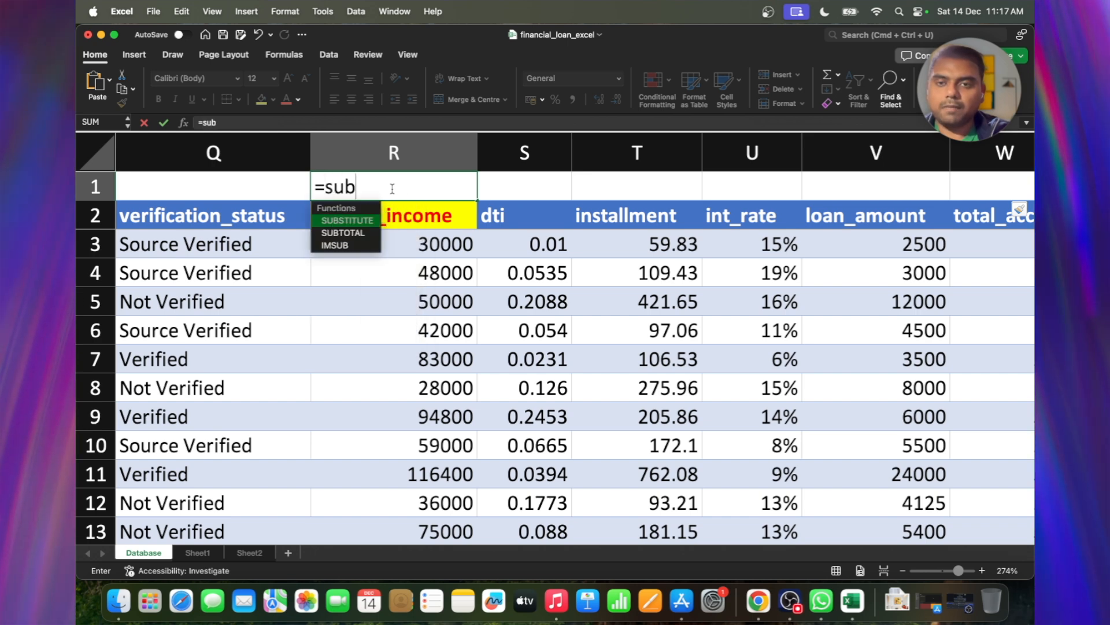
key("Down")
key("Tab")
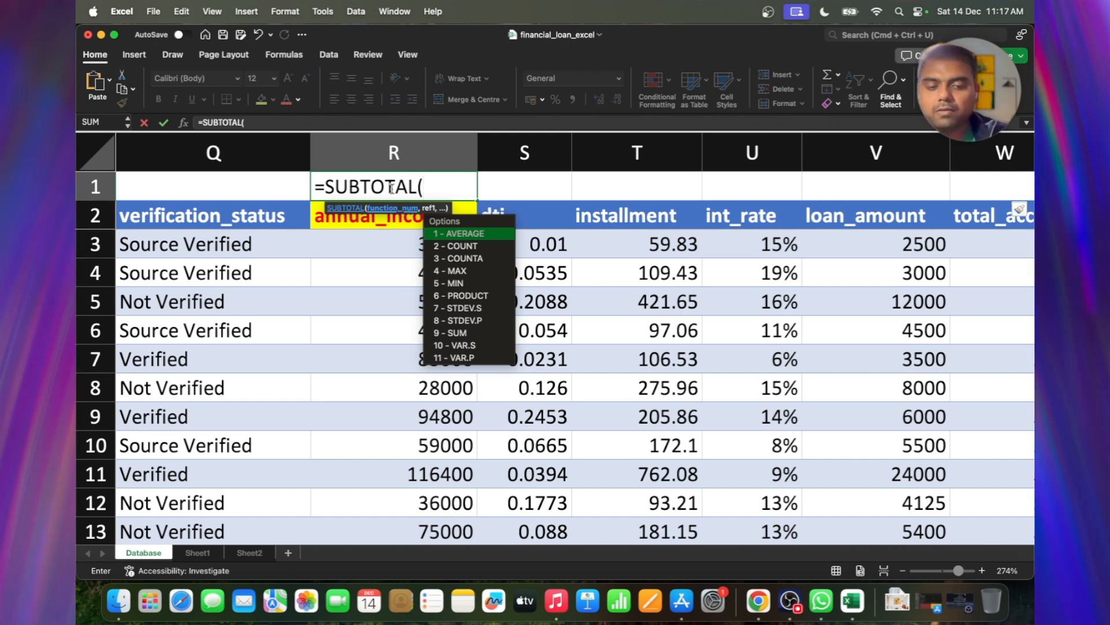
type("9")
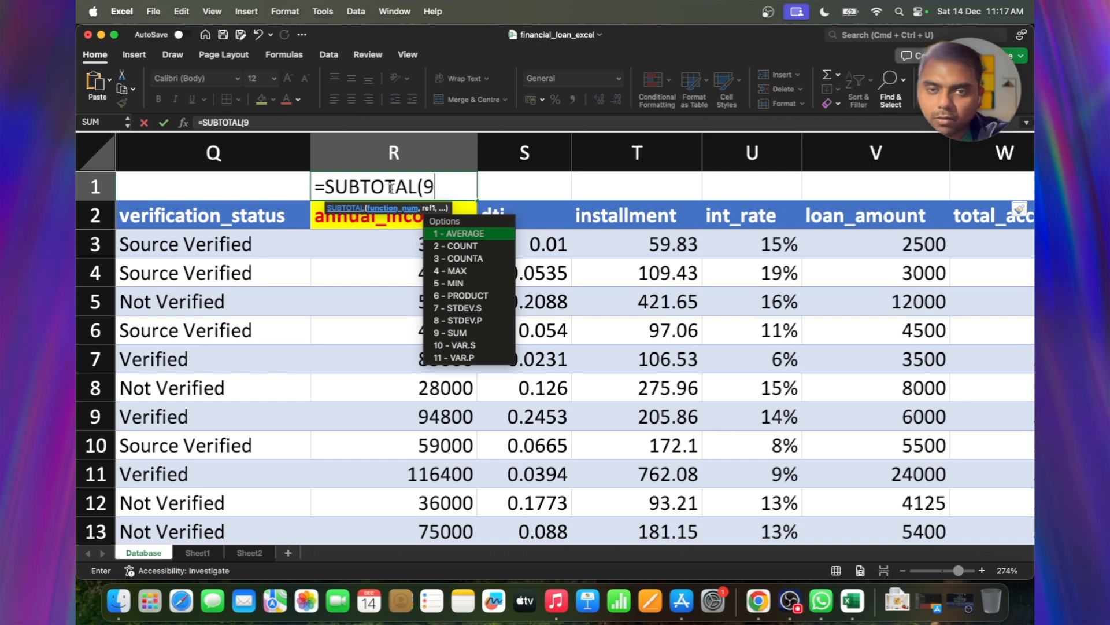
type(",")
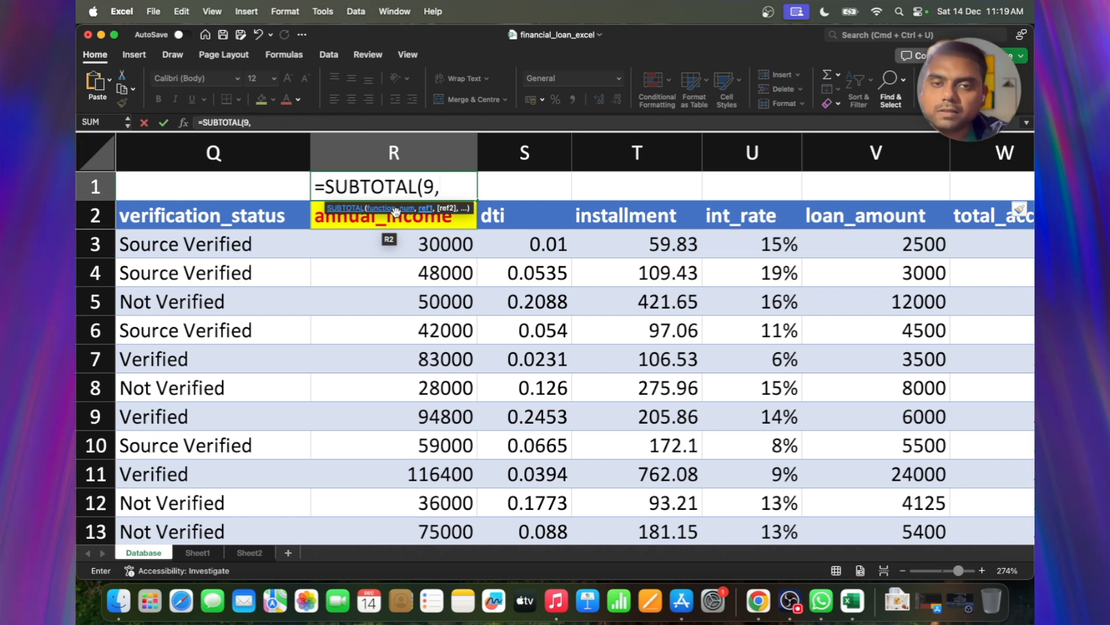
left_click(438, 243)
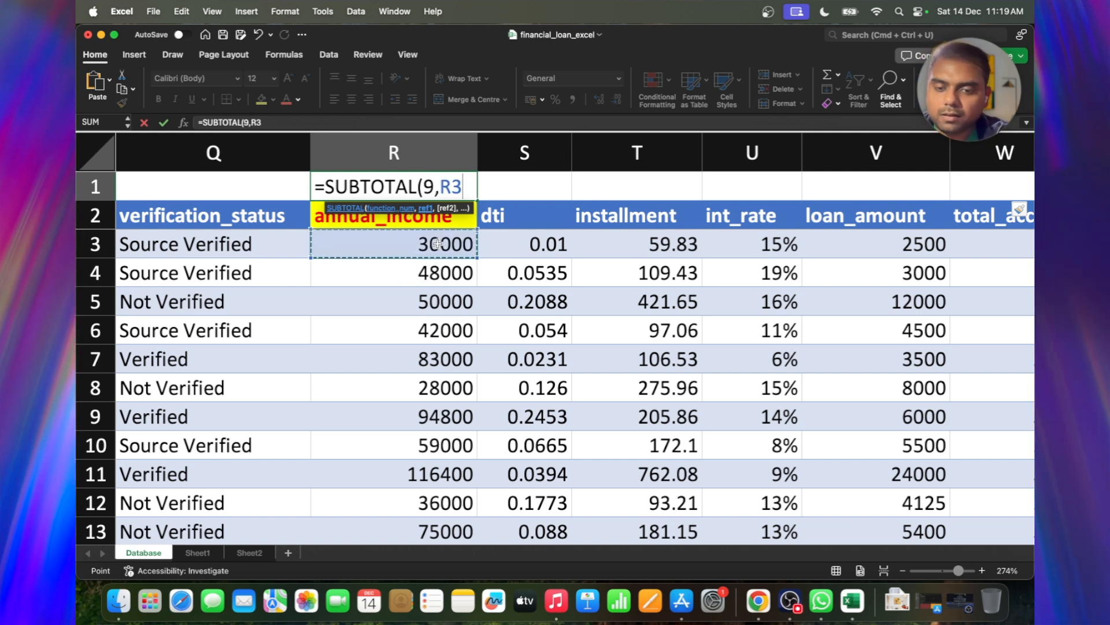
key("ctrl+shift+Down")
key("Return")
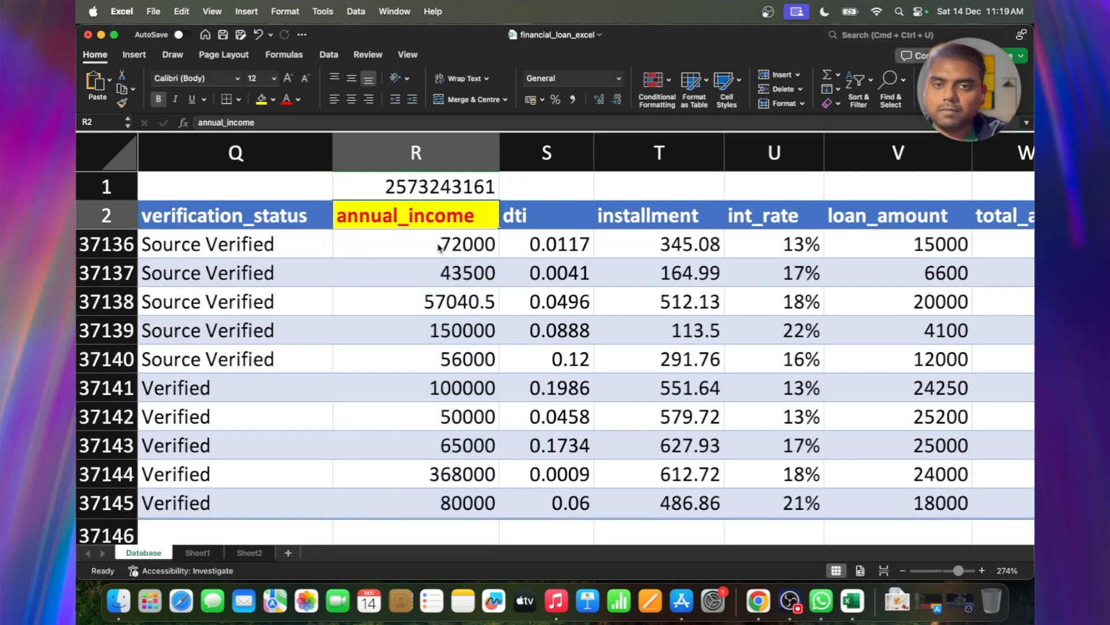
Step: Format the subtotal in R1 as Accounting without decimals and autofit column R to its contents
left_click(457, 165)
left_click(457, 177)
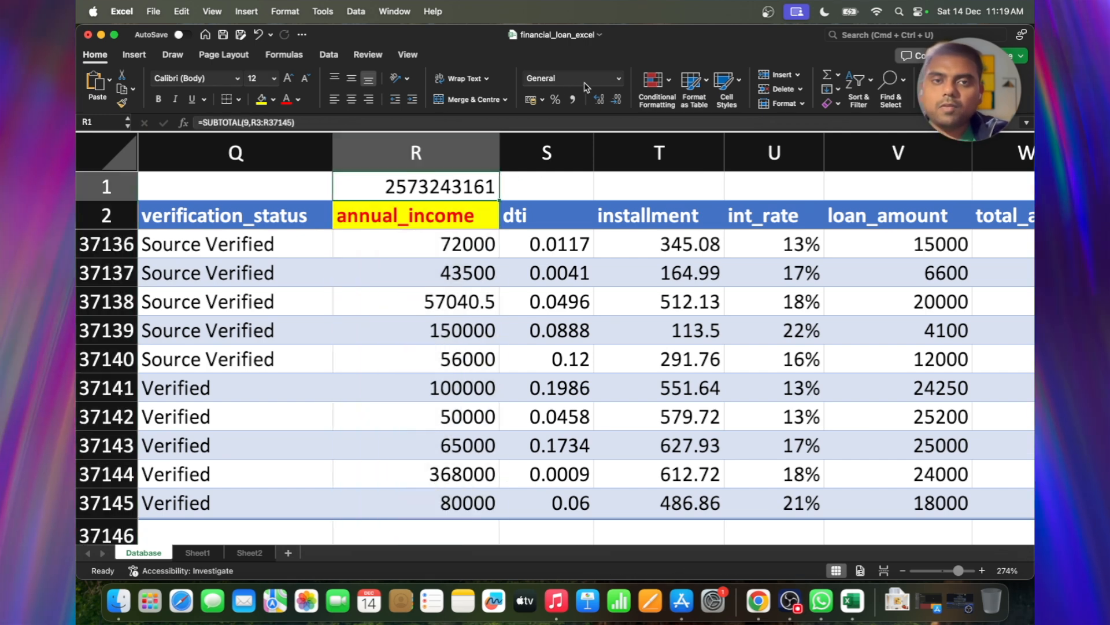
left_click(618, 78)
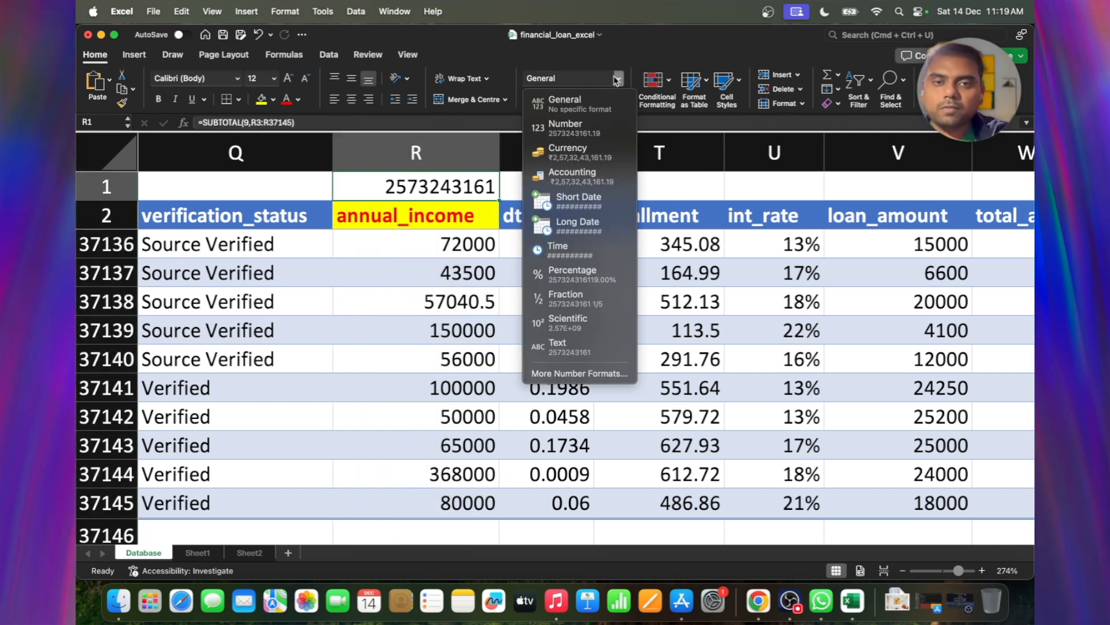
left_click(581, 179)
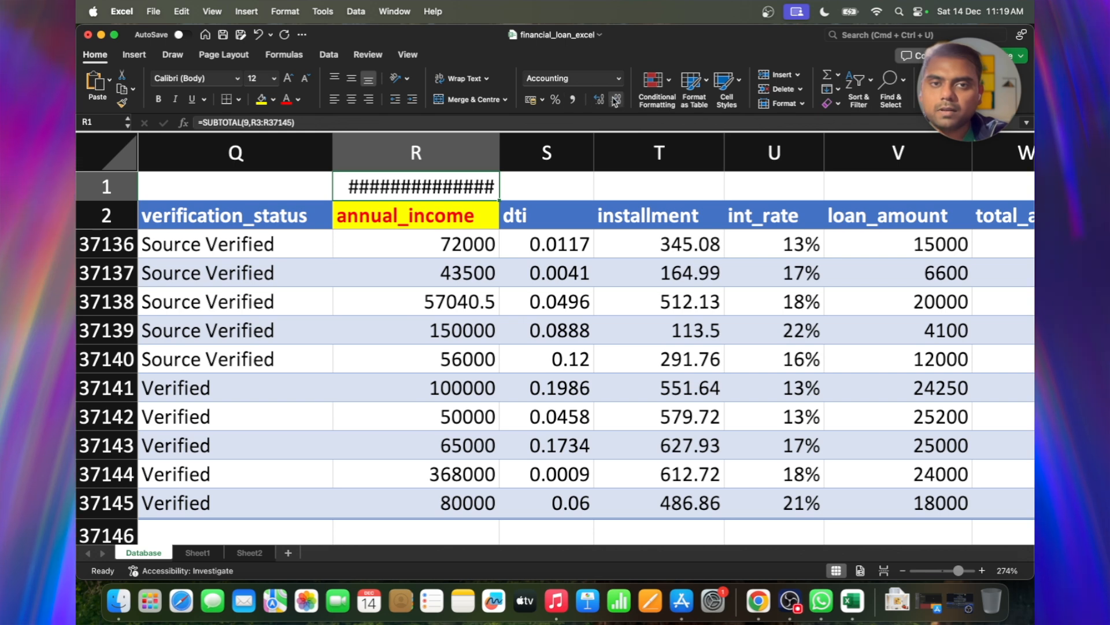
double_click(500, 139)
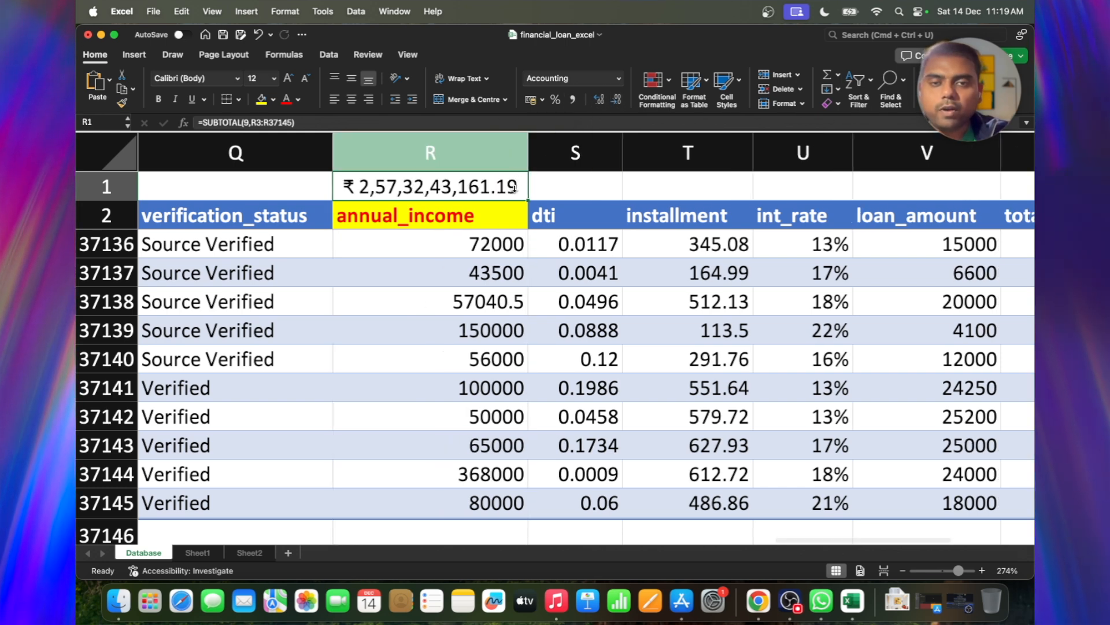
left_click(618, 102)
left_click(617, 102)
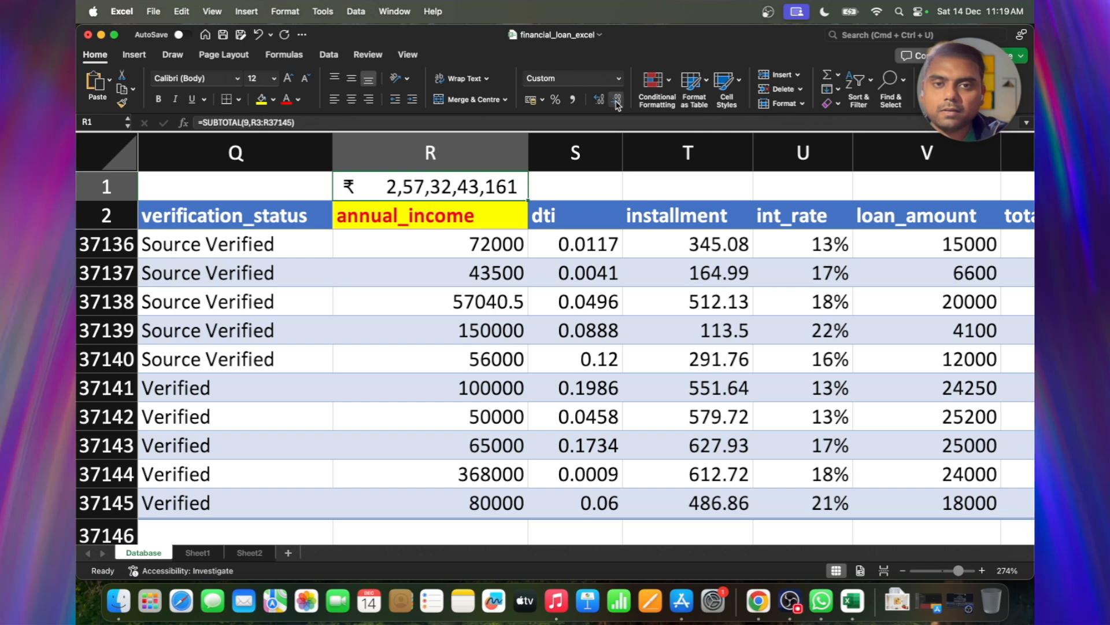
left_click(460, 280)
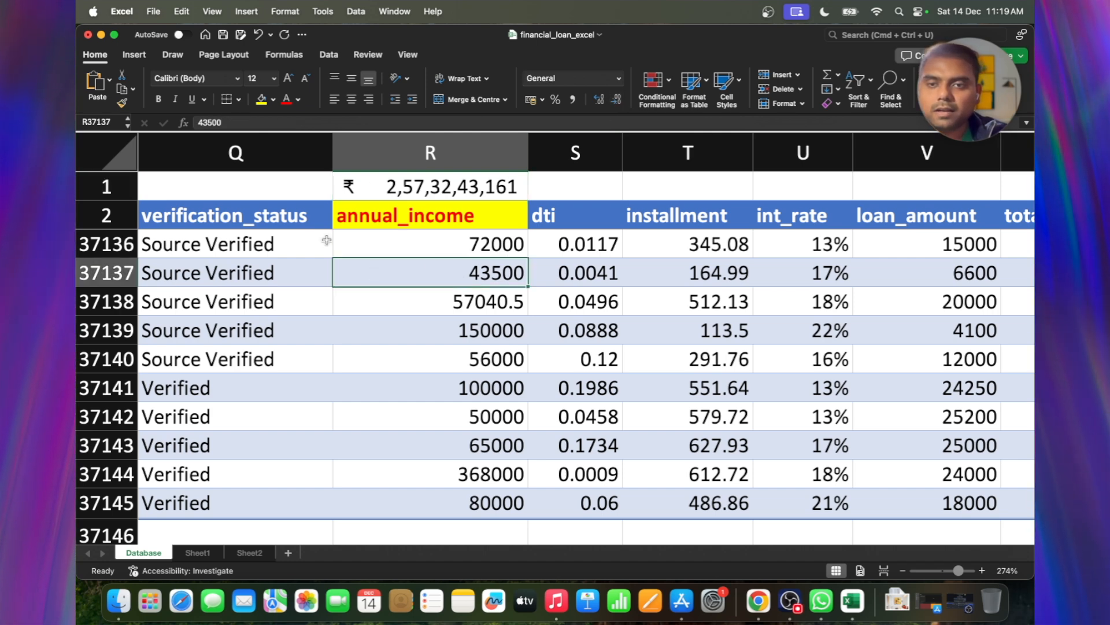
left_click(263, 215)
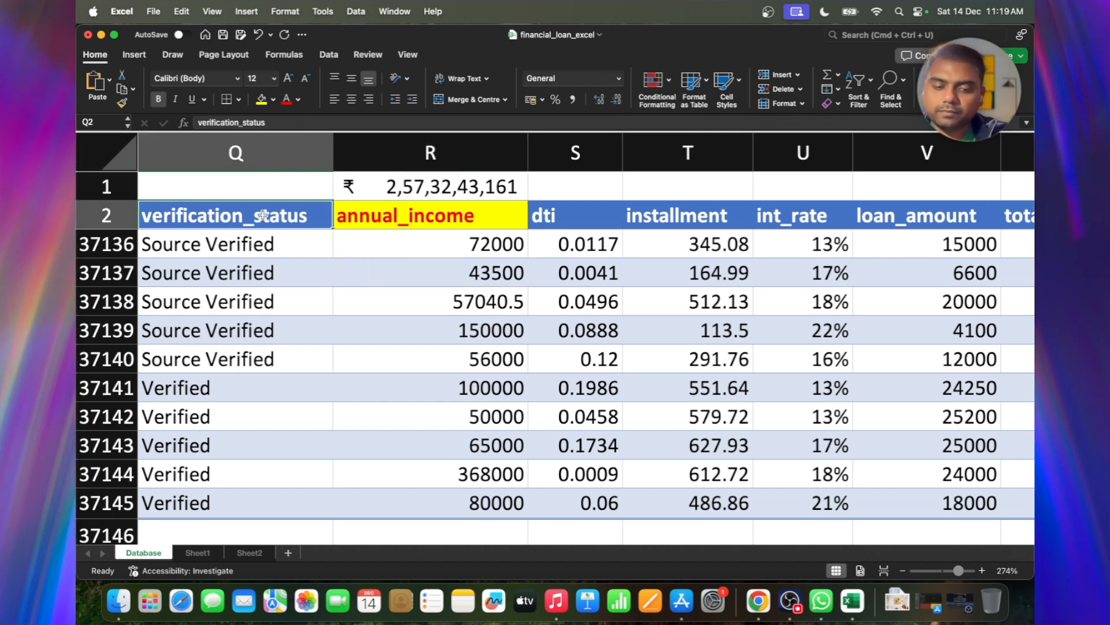
left_click(123, 221)
key("super+shift+l")
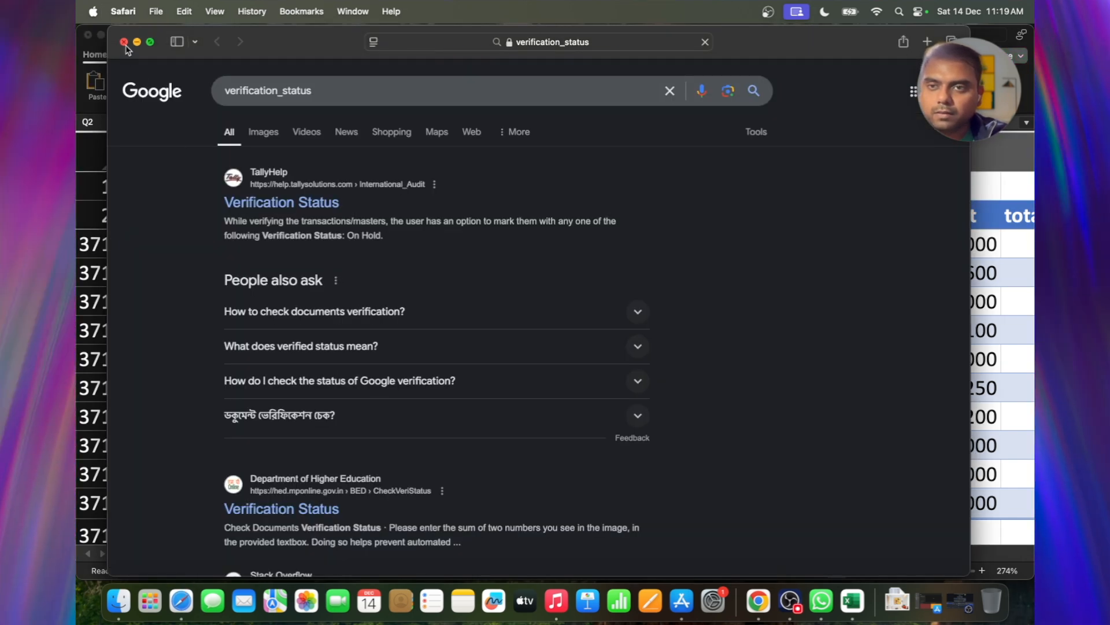
left_click(125, 43)
Step: Turn on filters for the header row in row 2
left_click(136, 214)
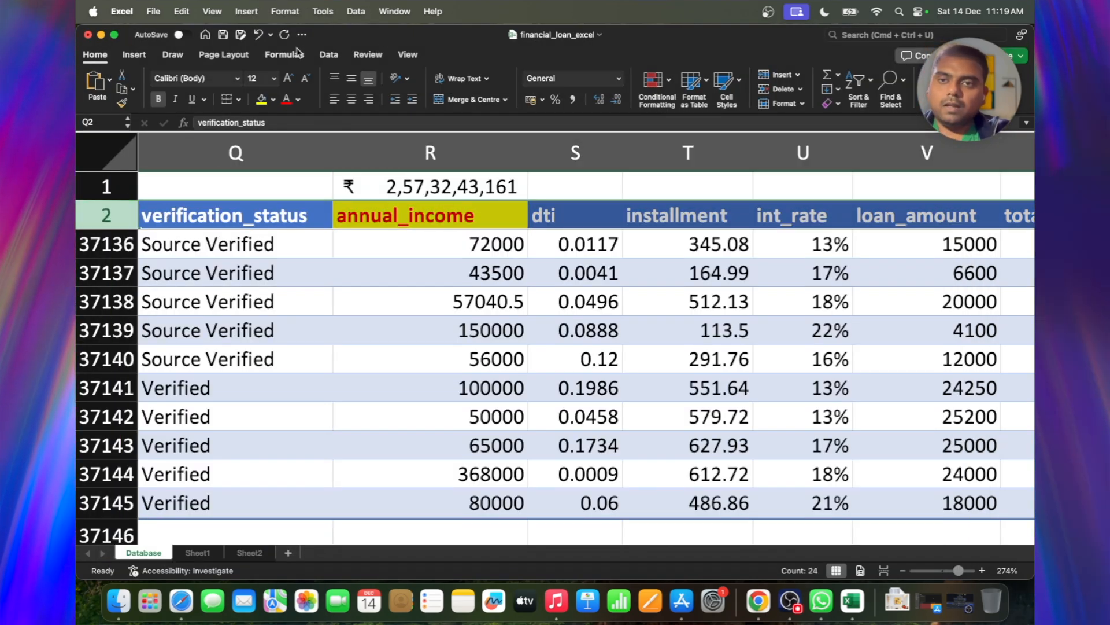
left_click(327, 55)
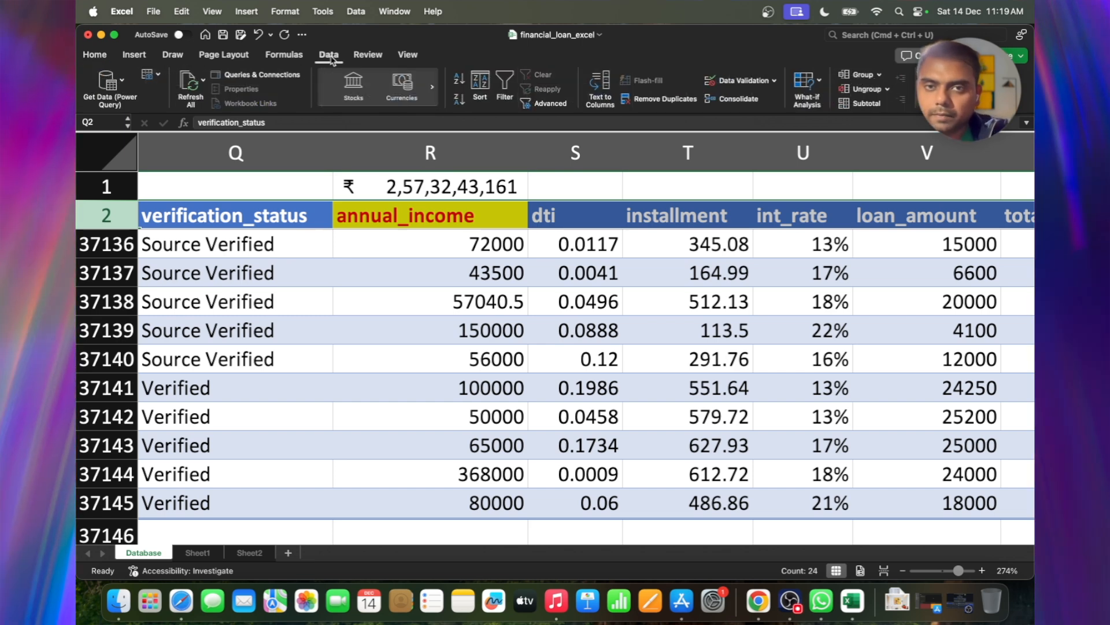
left_click(506, 87)
left_click(355, 242)
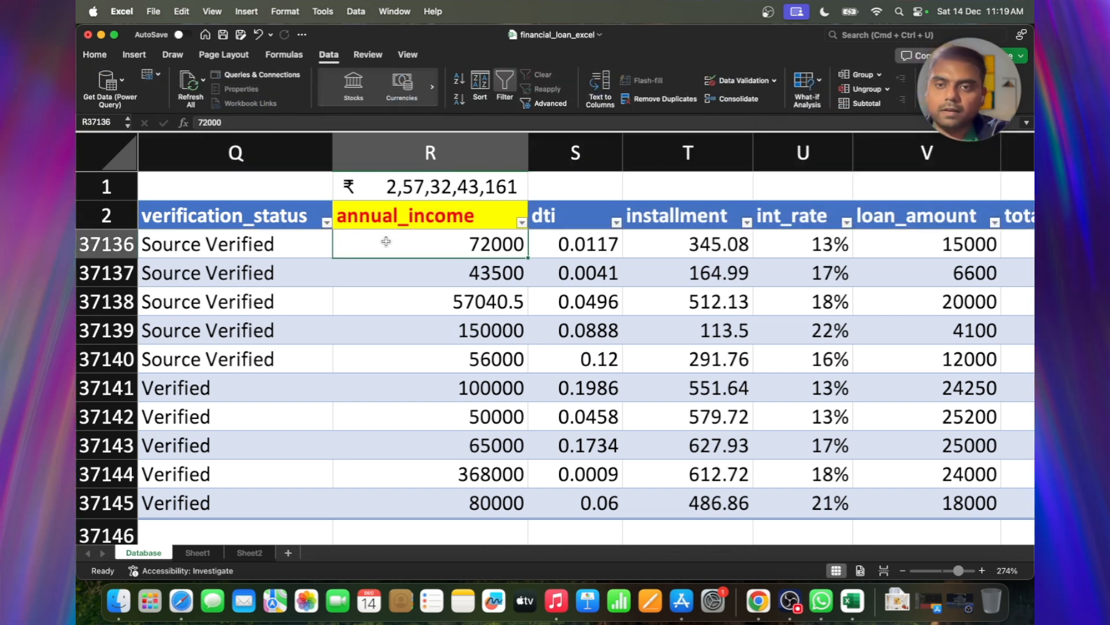
Step: Filter verification_status to only Verified records, and switch the filter to only Not Verified
left_click(327, 223)
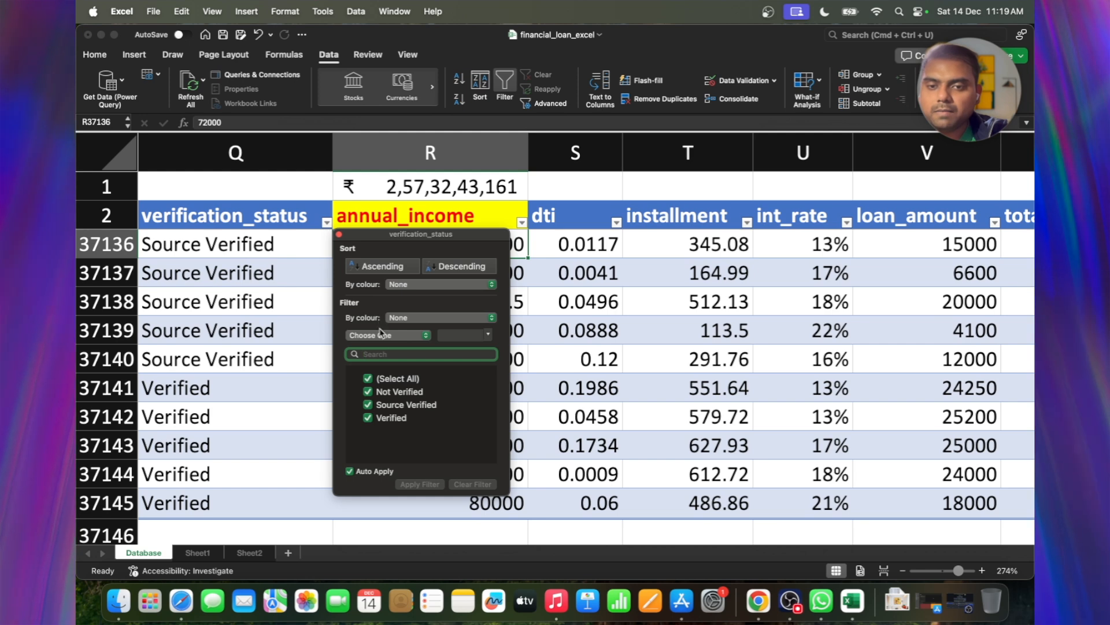
left_click(368, 378)
left_click(370, 417)
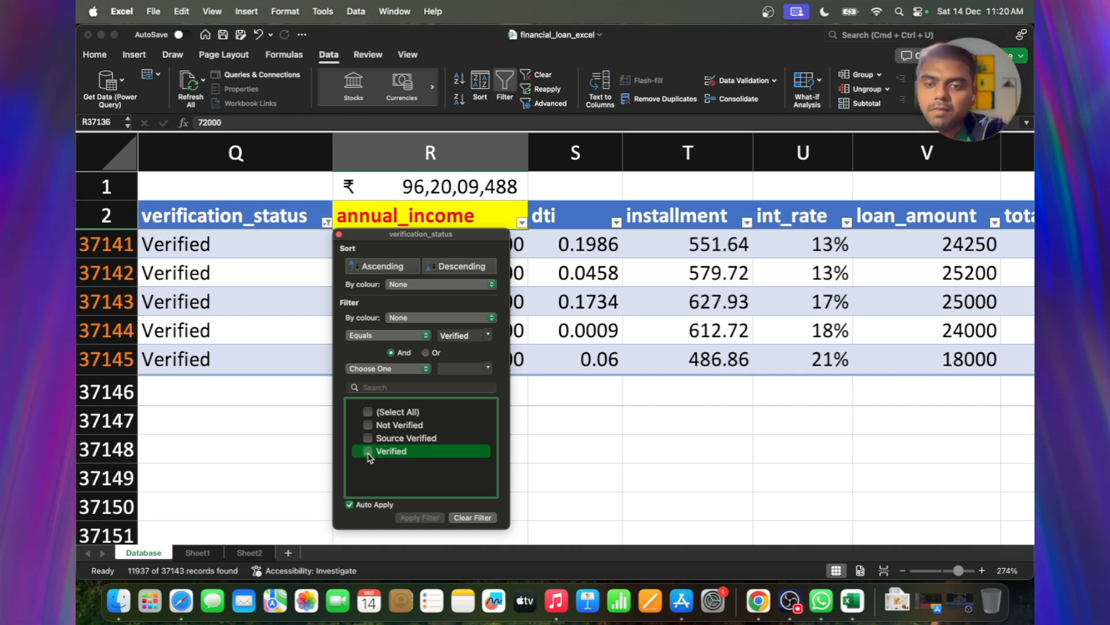
left_click(368, 425)
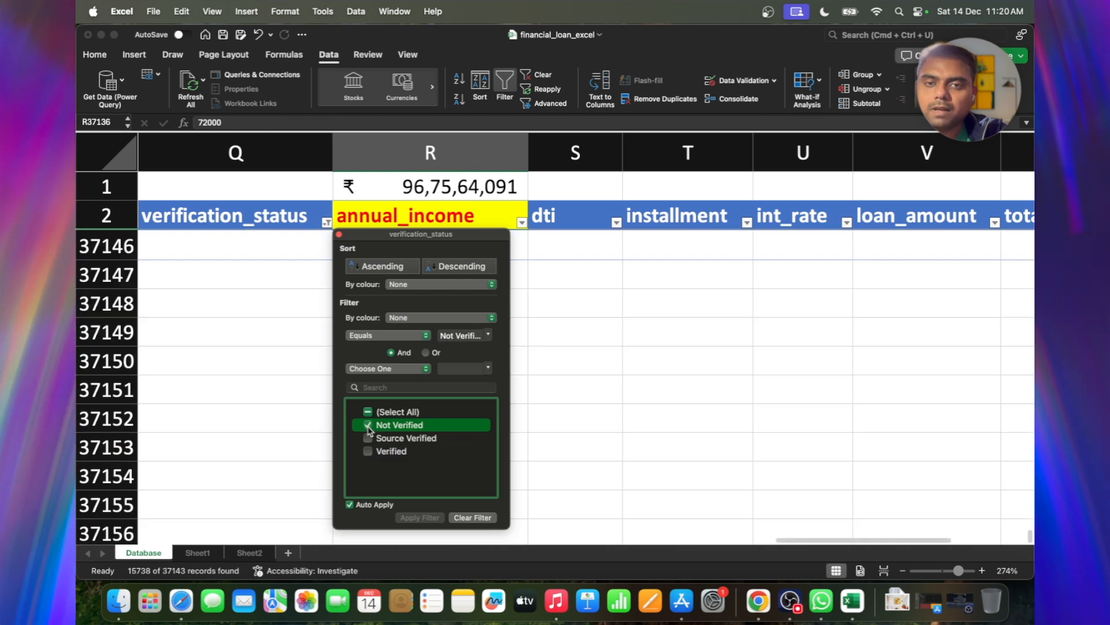
Step: Switch the verification_status filter to only Source Verified, and select all statuses again to show every record
left_click(368, 437)
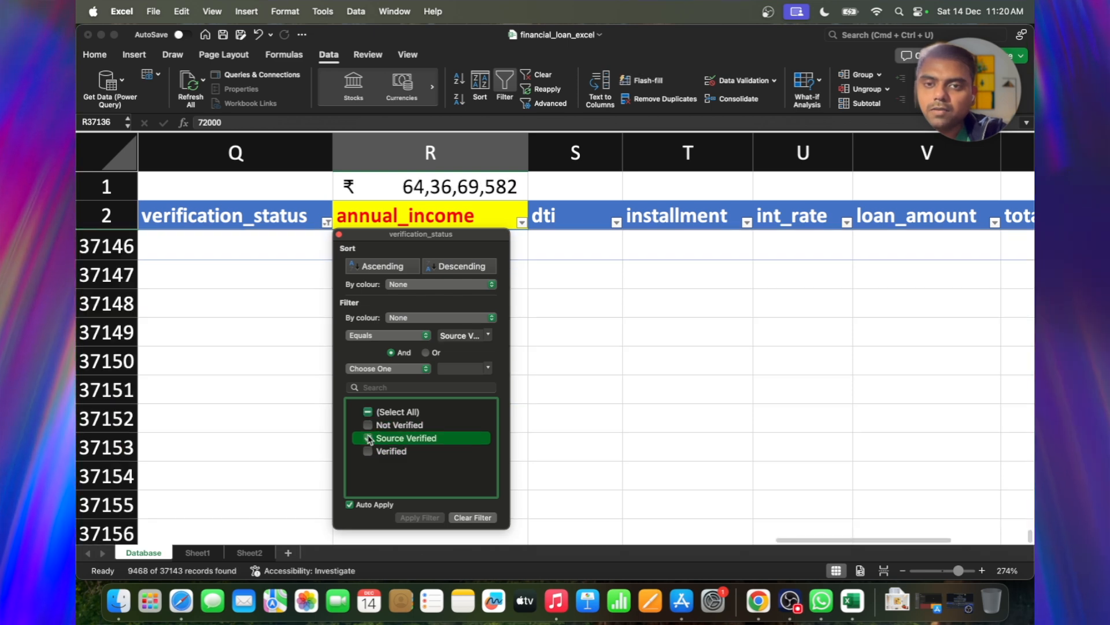
left_click(368, 412)
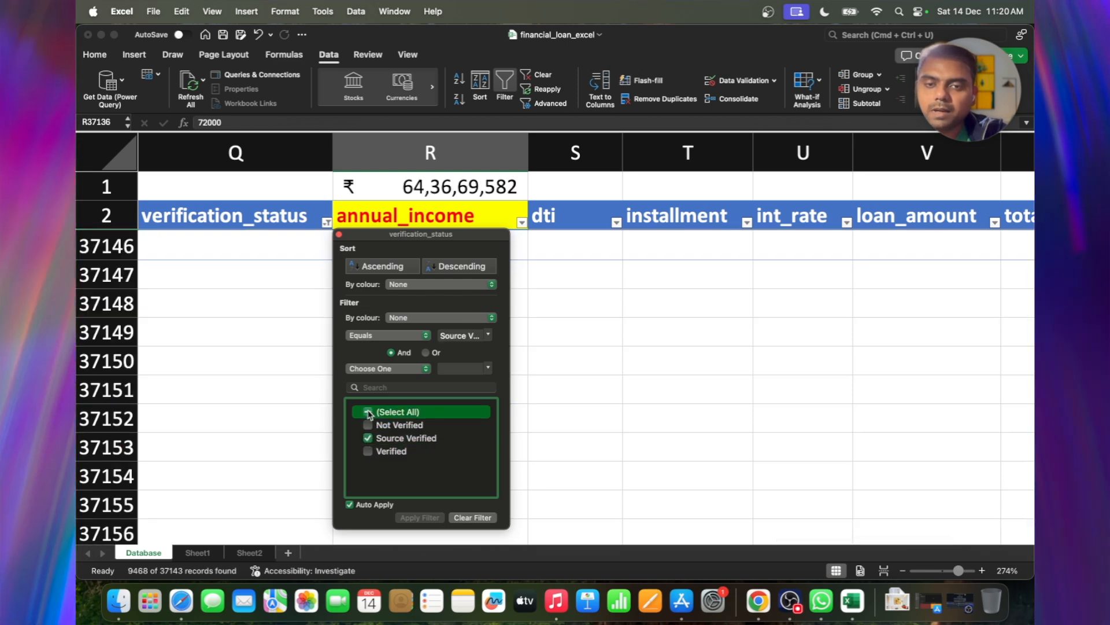
left_click(260, 384)
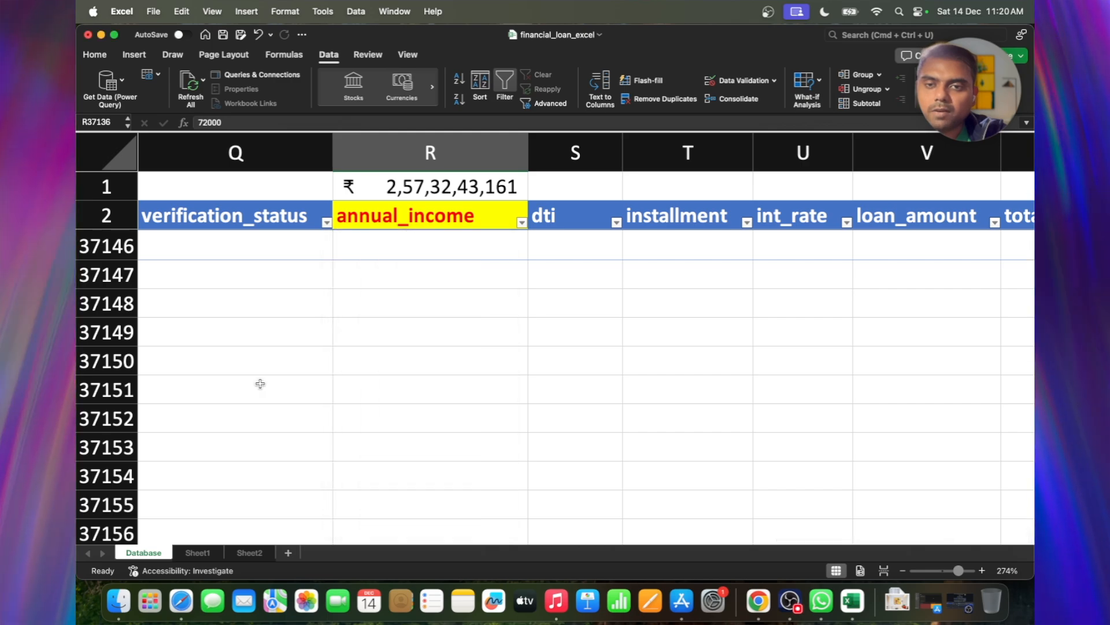
Step: Change the function number of the SUBTOTAL formula in R1 to 1 for the average annual_income
scroll(261, 384, "up", 15)
scroll(260, 384, "left", 2)
scroll(260, 383, "up", 5)
scroll(260, 383, "left", 2)
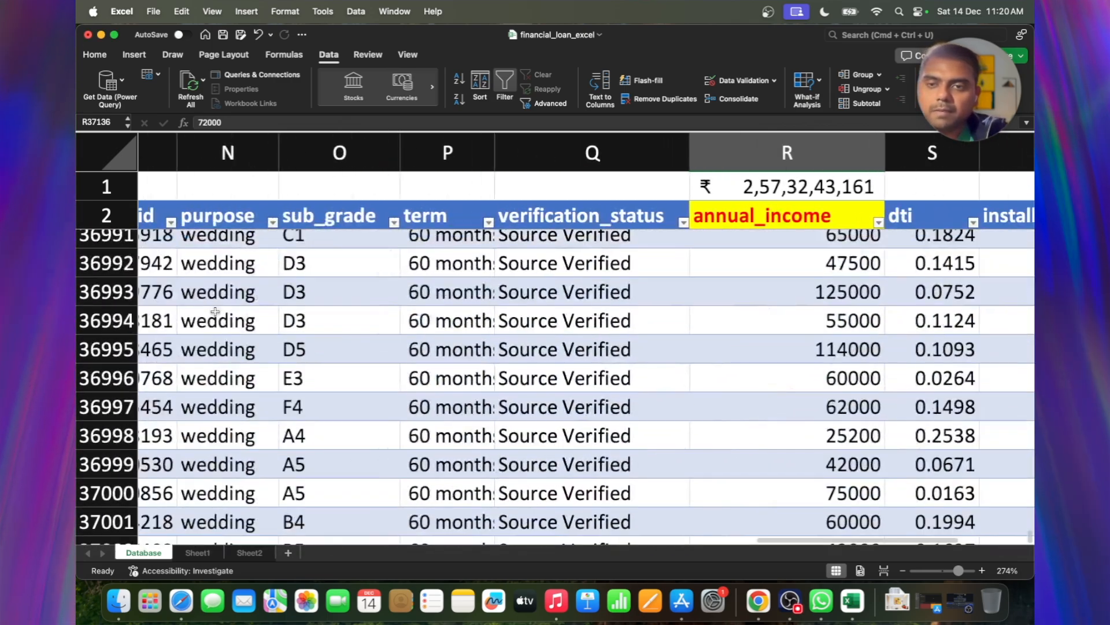
scroll(417, 338, "up", 5)
scroll(417, 338, "left", 1)
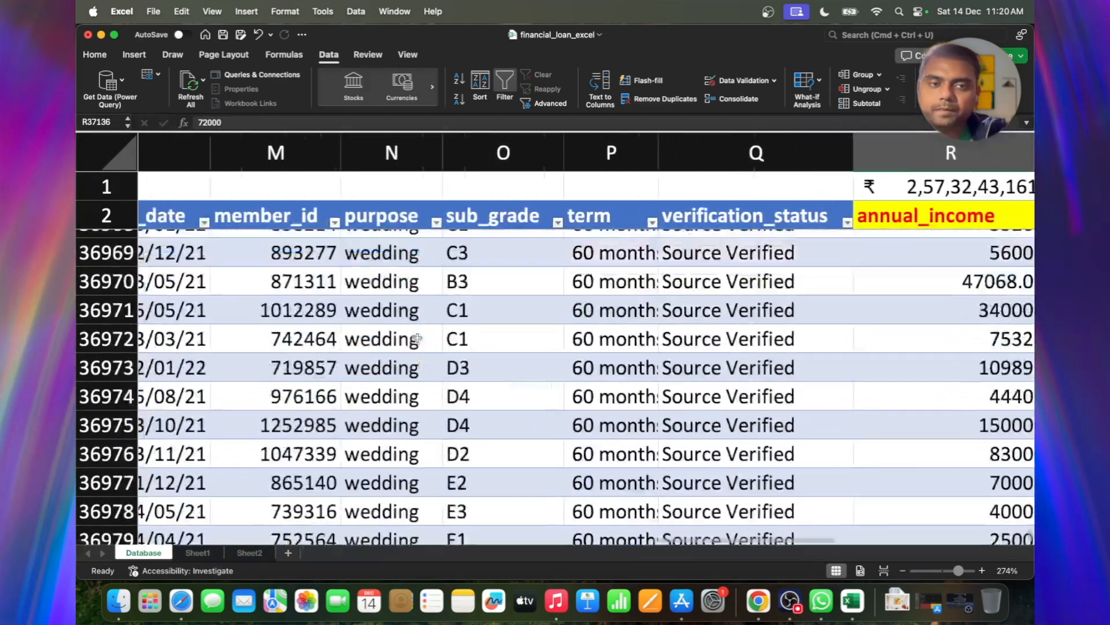
scroll(417, 338, "right", 3)
scroll(417, 338, "left", 2)
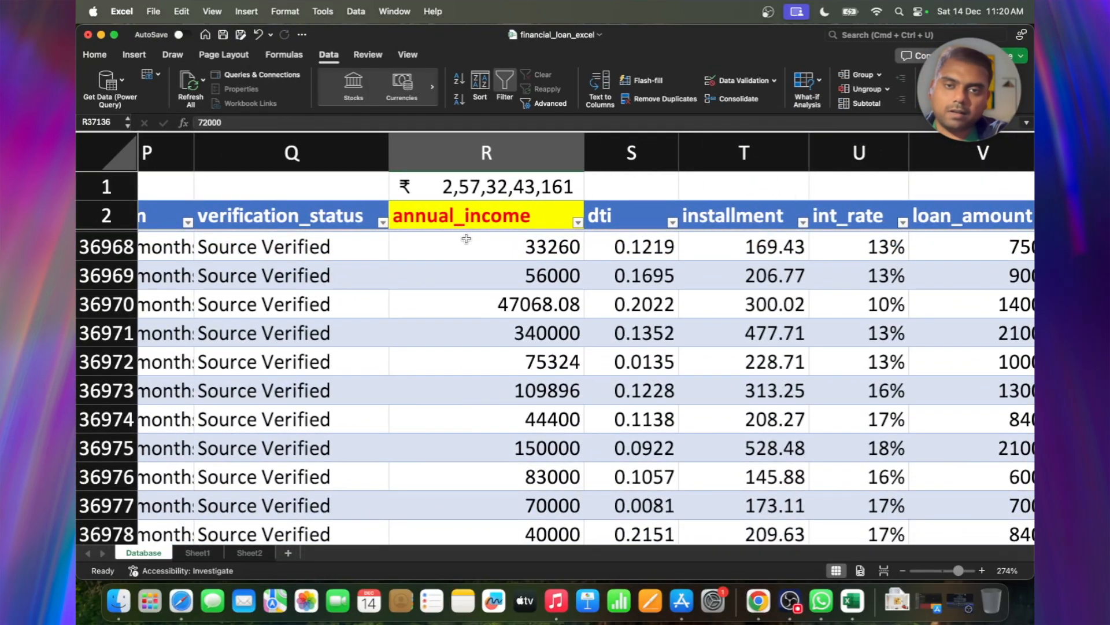
double_click(515, 195)
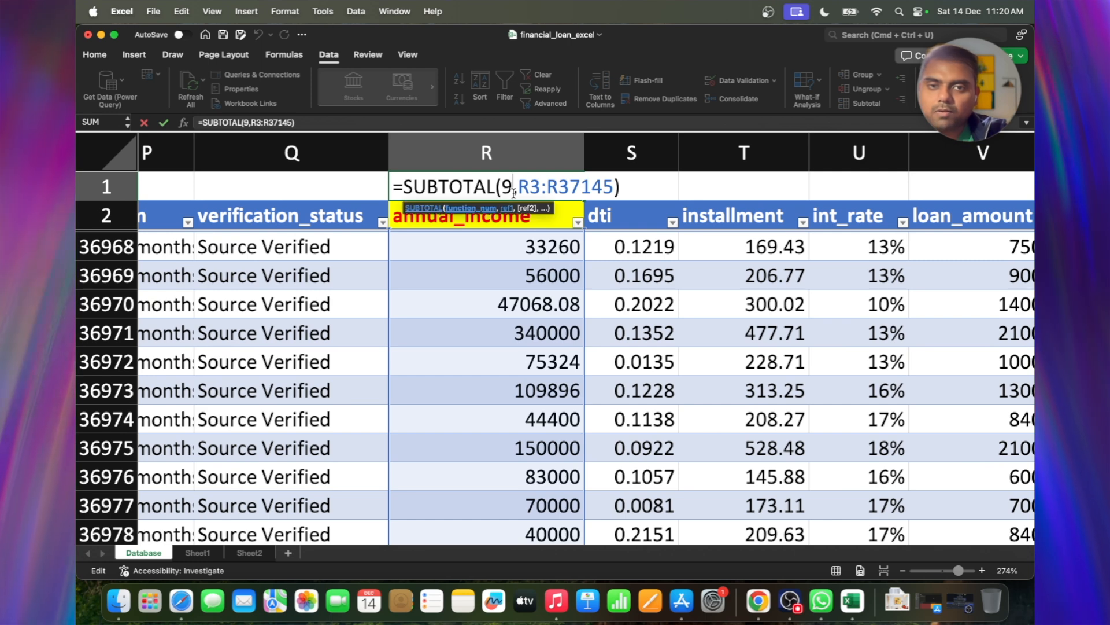
key("BackSpace")
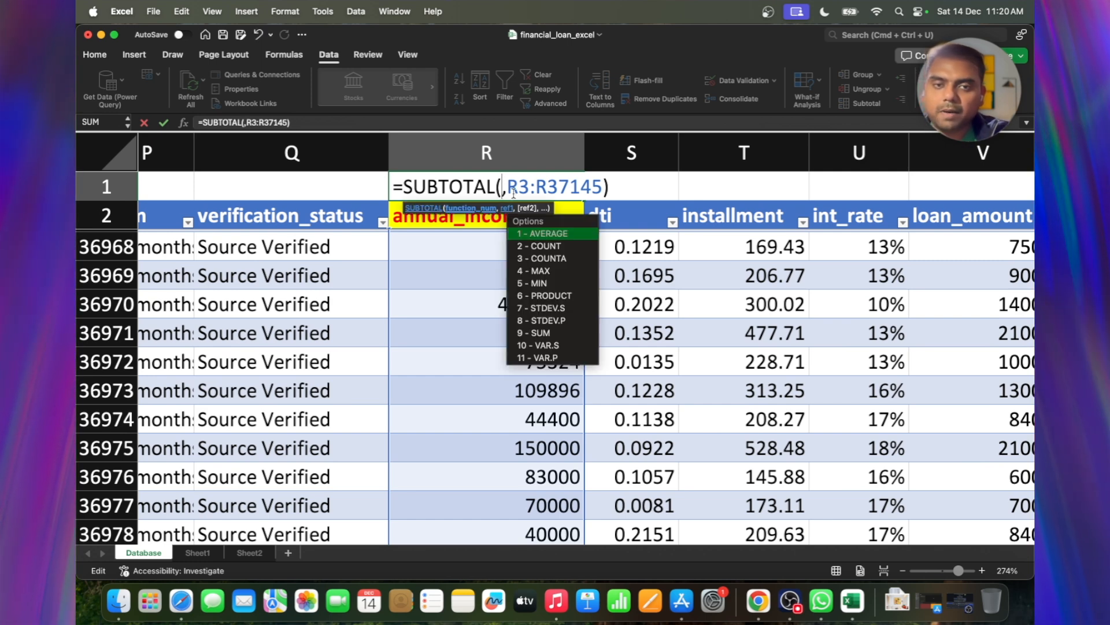
type("1")
key("Return")
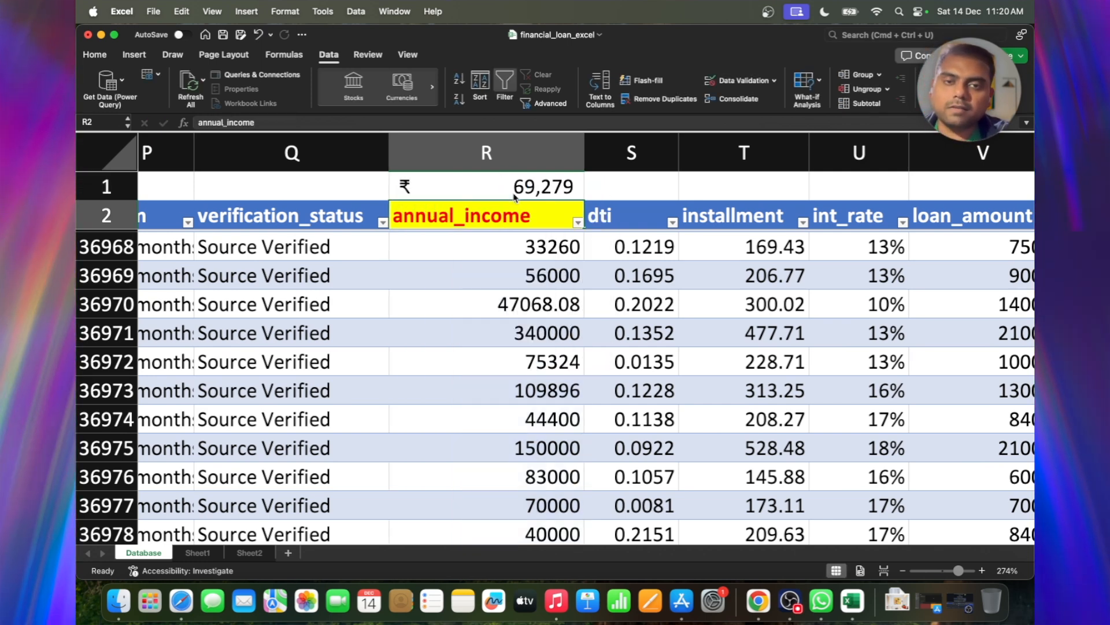
Step: Change the SUBTOTAL function in R1 to 4 - MAX for the highest annual_income
double_click(512, 189)
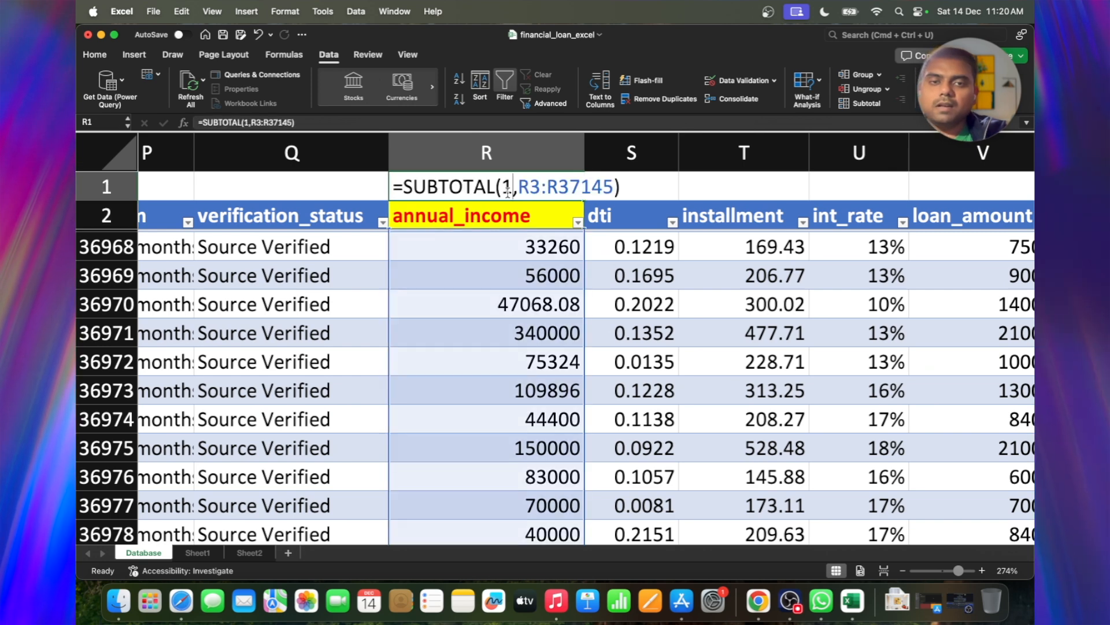
key("BackSpace")
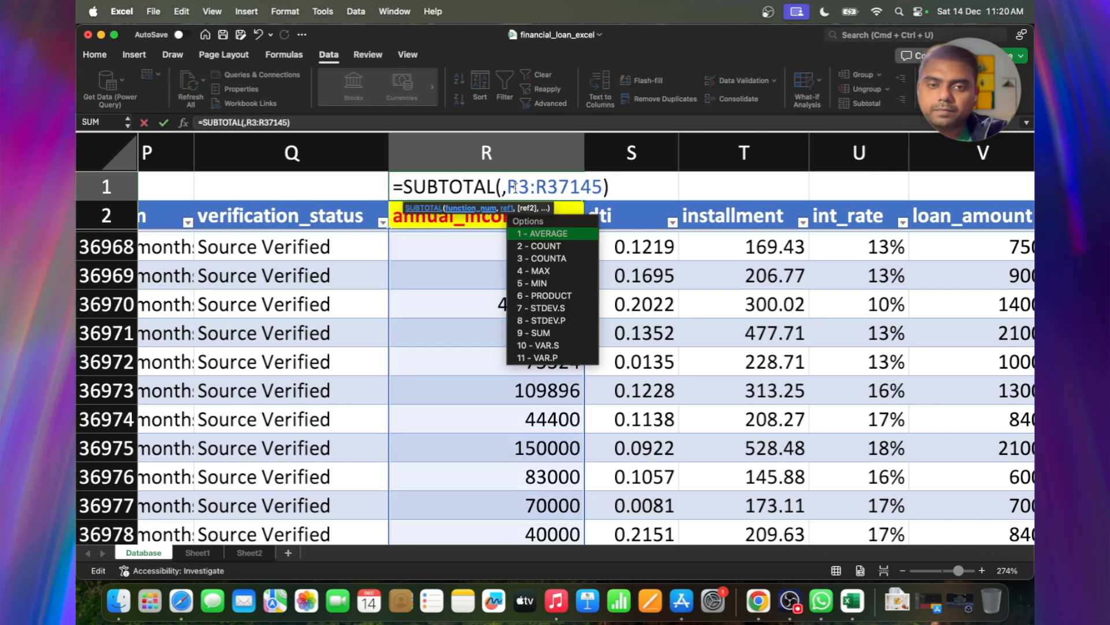
double_click(536, 270)
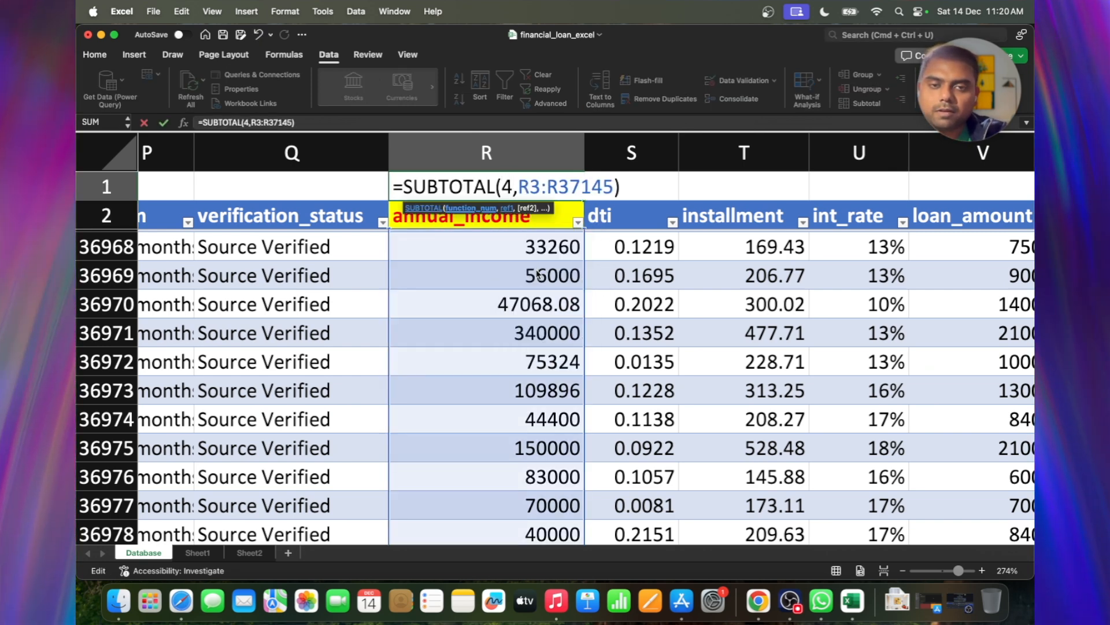
key("Return")
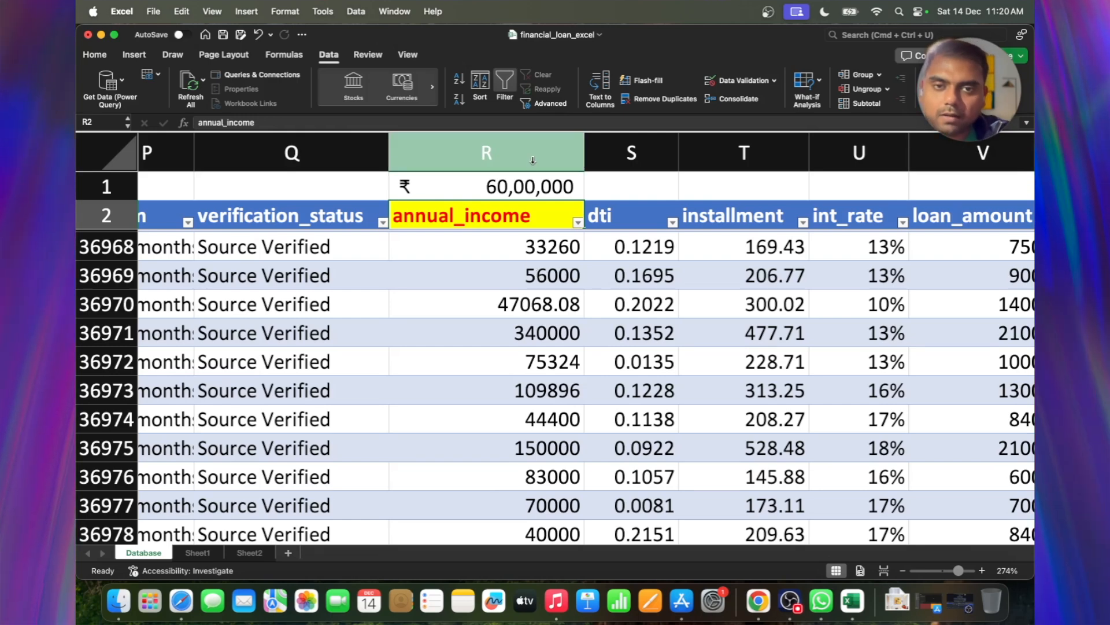
Step: Set the function number of the SUBTOTAL formula in R1 to 9 so it sums annual_income
double_click(510, 185)
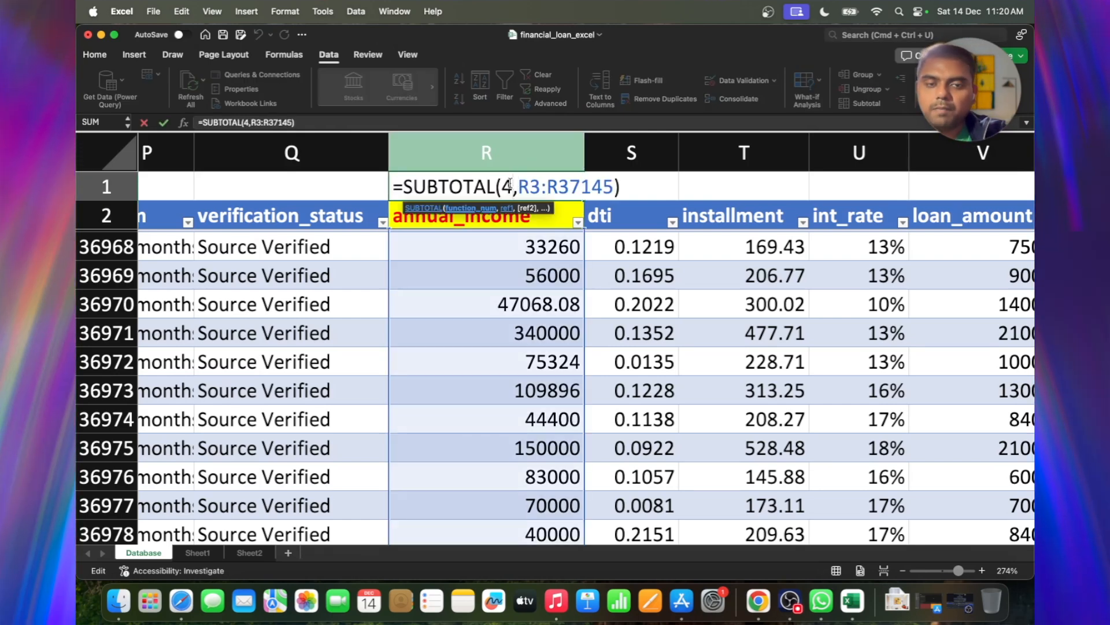
key("BackSpace")
type("9")
key("Return")
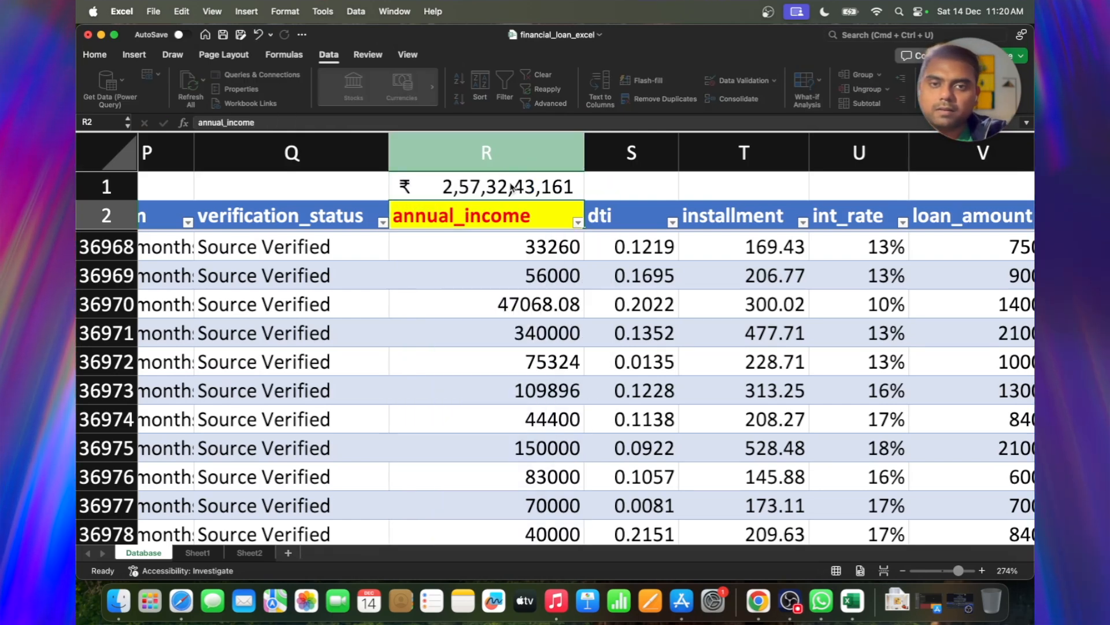
Step: Examine the verification_status and annual_income records near the end of the table against the subtotal in R1
scroll(515, 328, "down", 15)
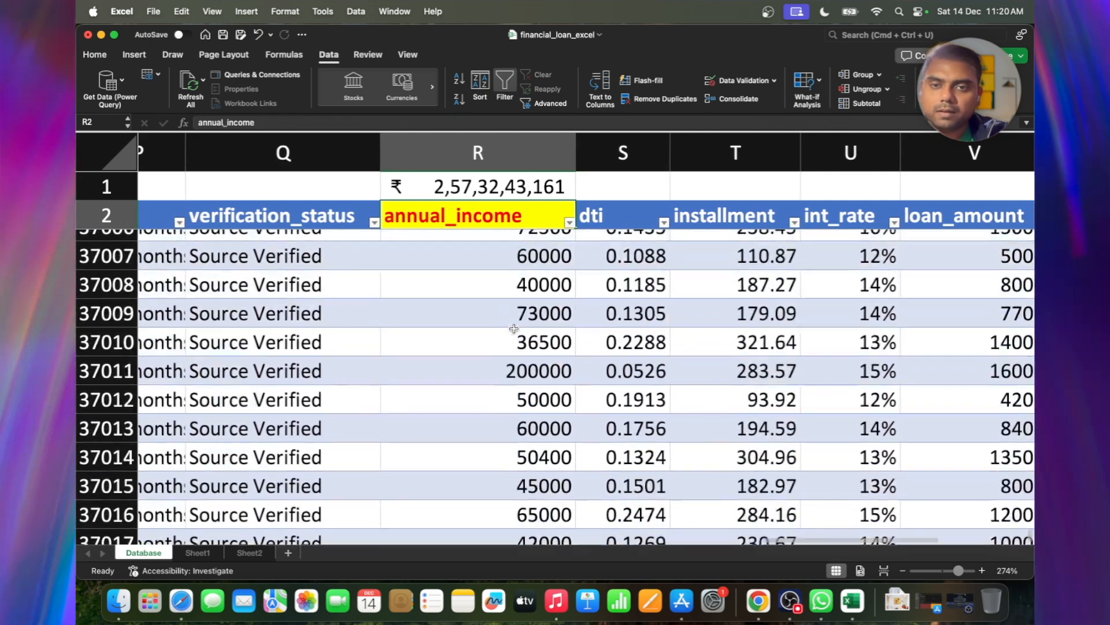
scroll(514, 328, "up", 20)
scroll(514, 328, "left", 3)
scroll(411, 283, "right", 1)
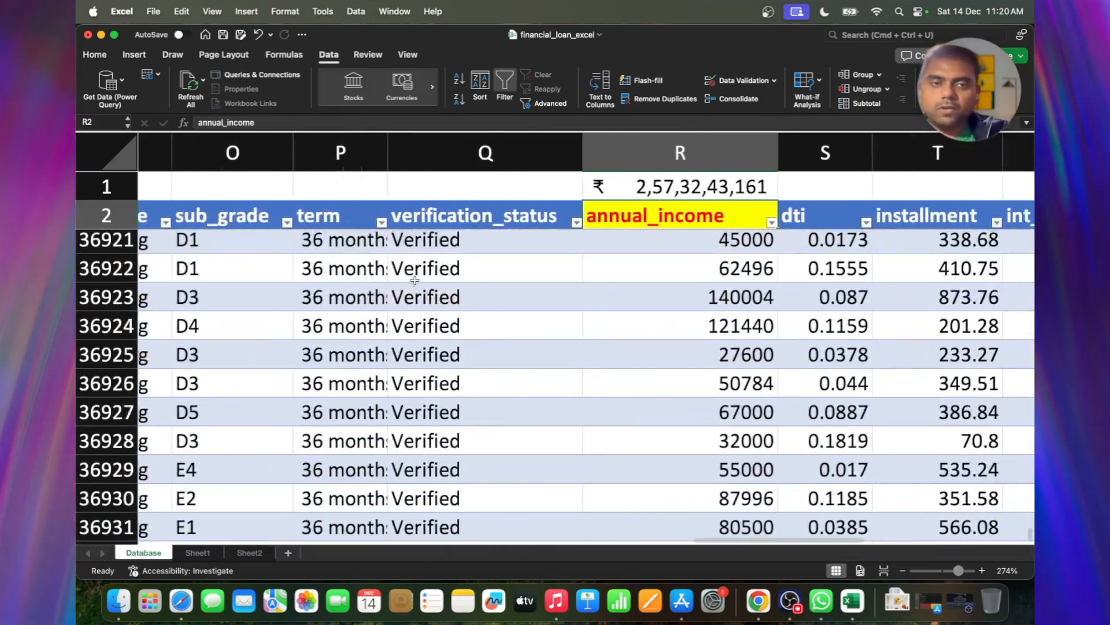
scroll(379, 280, "right", 2)
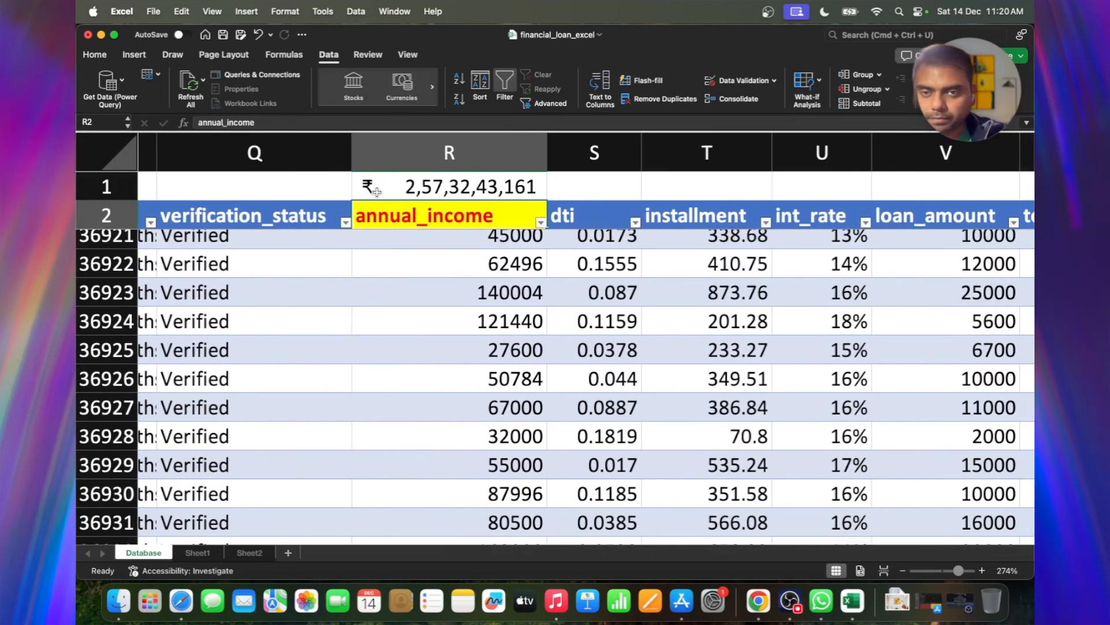
scroll(440, 188, "right", 2)
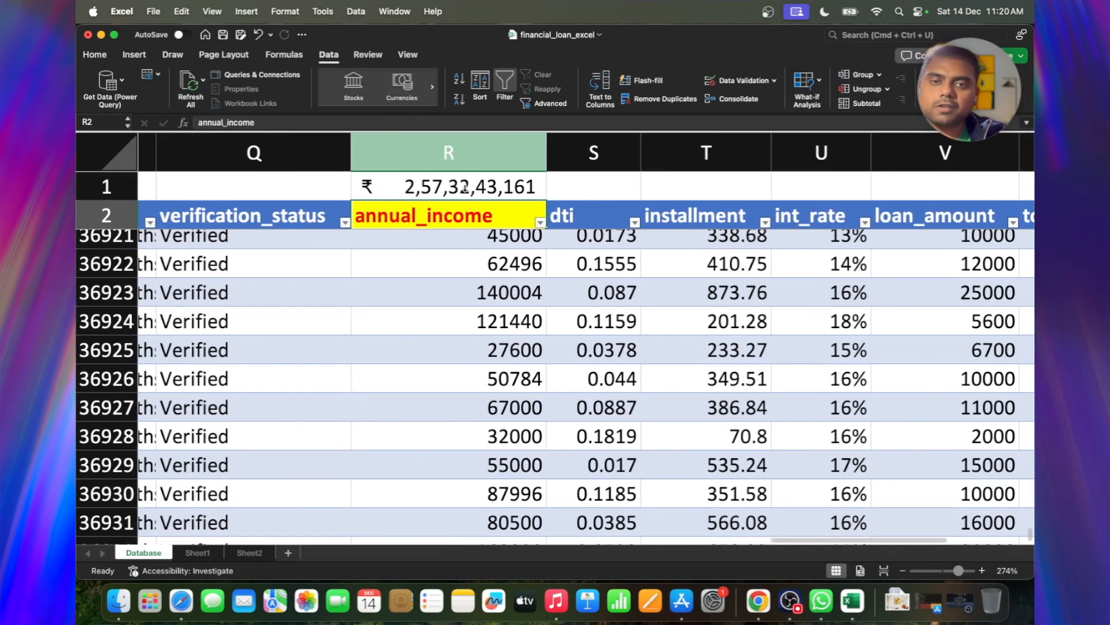
scroll(451, 187, "left", 1)
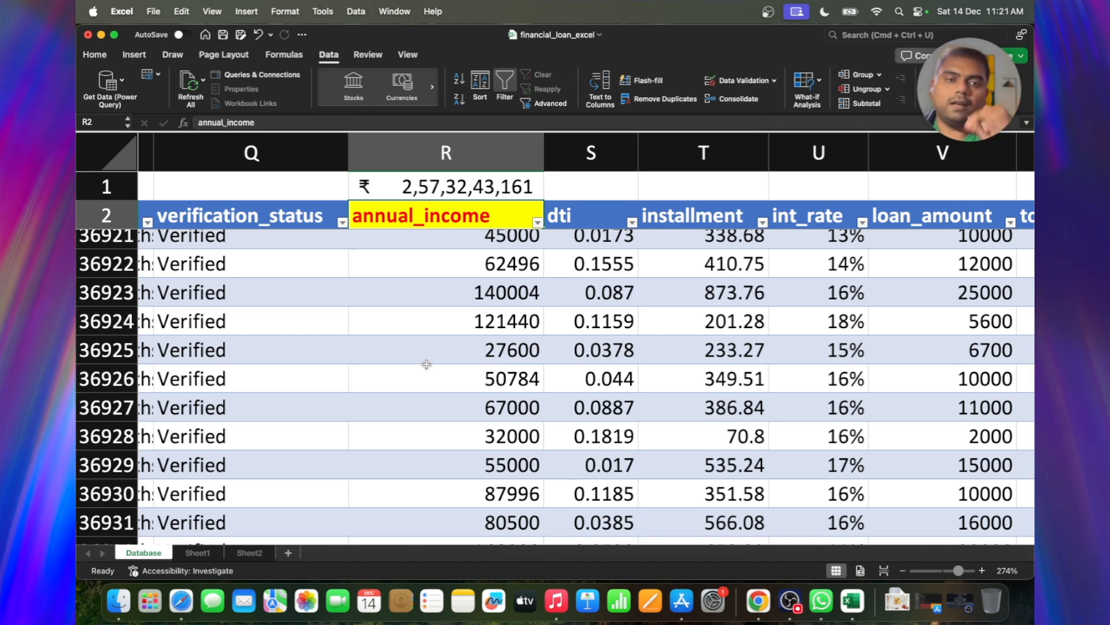
scroll(440, 429, "down", 15)
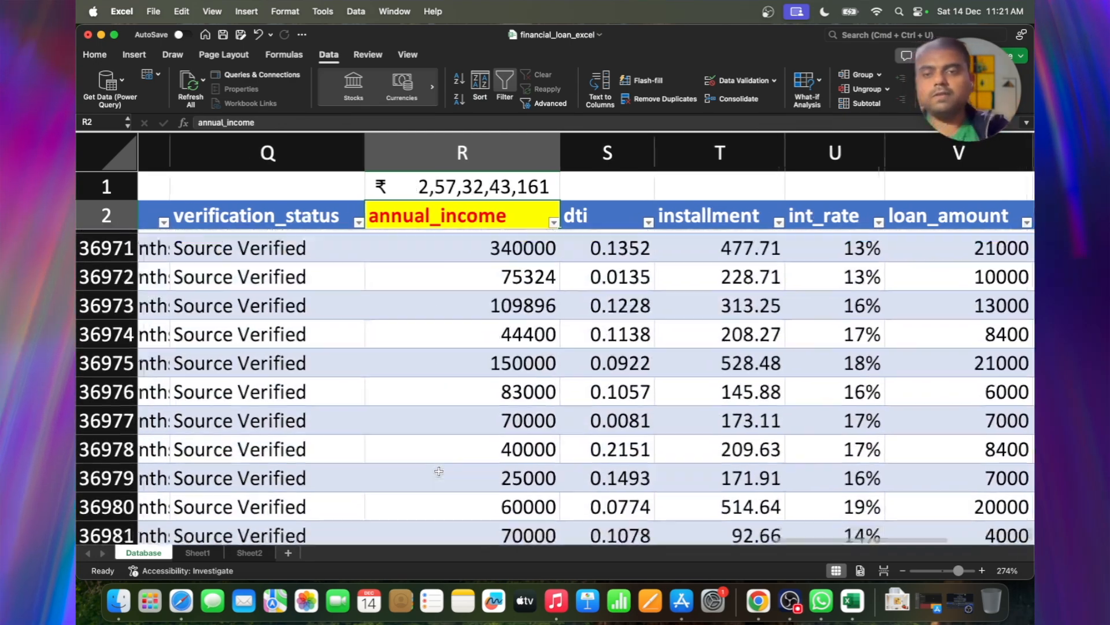
scroll(439, 463, "up", 8)
scroll(439, 471, "left", 4)
scroll(439, 470, "up", 9)
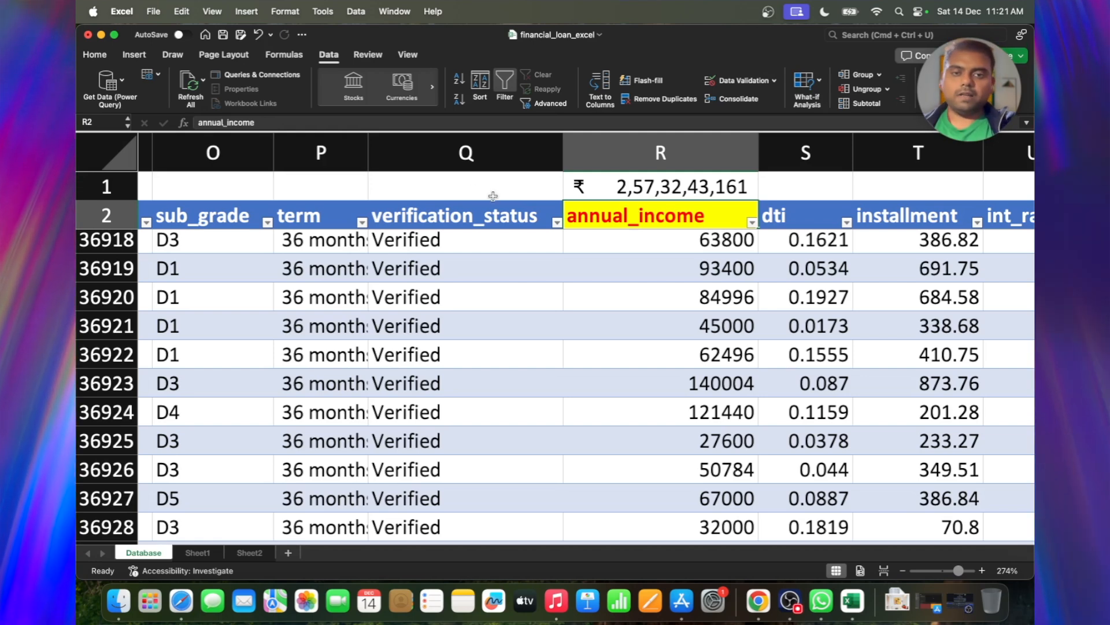
Step: Review the header row around annual_income, from purpose and sub_grade through dti and installment
left_click(244, 207)
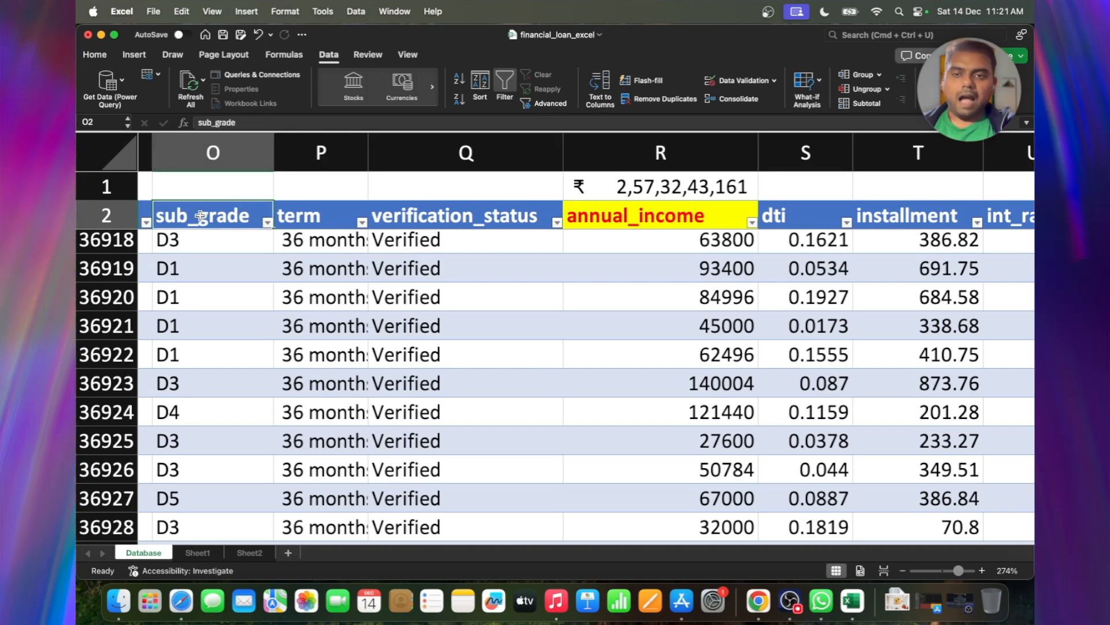
scroll(142, 210, "left", 1)
left_click(223, 203)
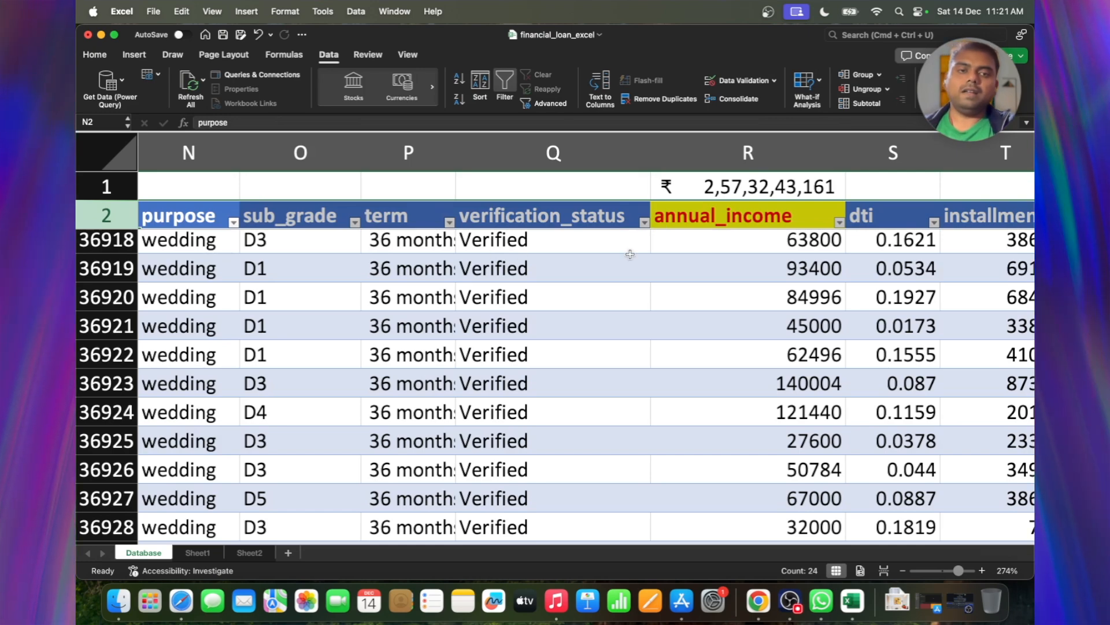
scroll(630, 254, "right", 5)
scroll(579, 231, "left", 3)
scroll(542, 207, "up", 1)
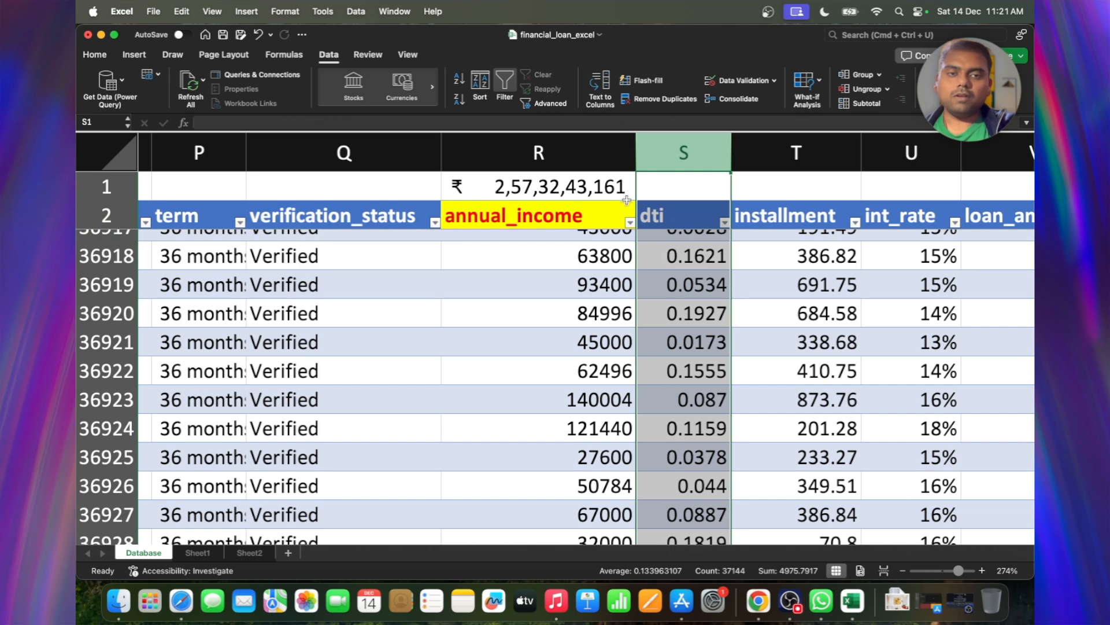
left_click(604, 215)
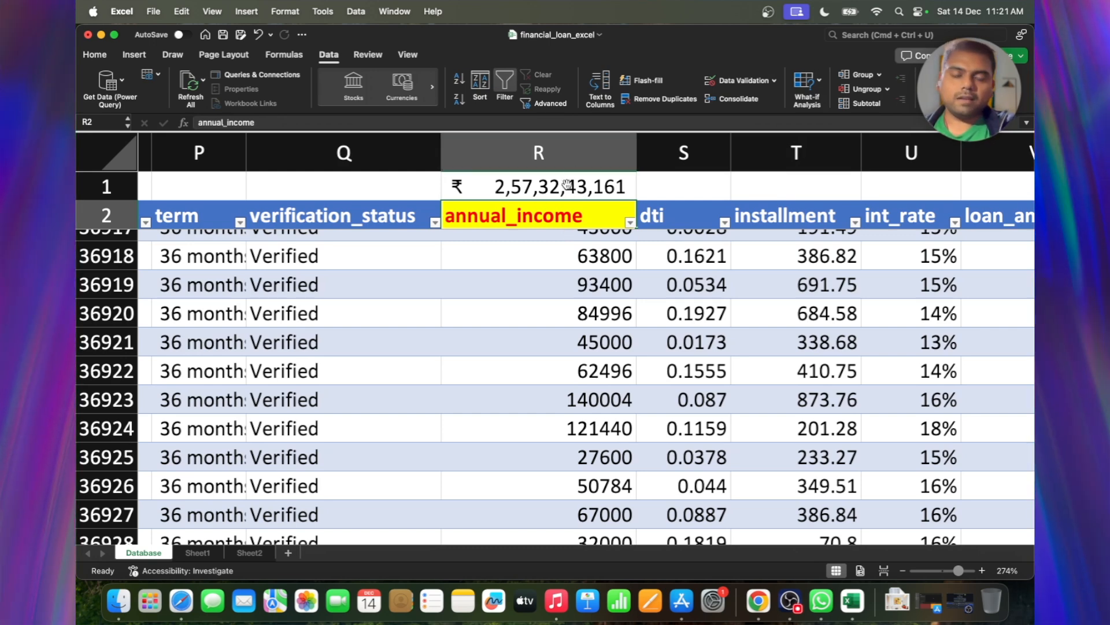
Step: Review records further up the table and its last headers, loan_amount through total_payment, and look back at the first columns
scroll(563, 247, "up", 10)
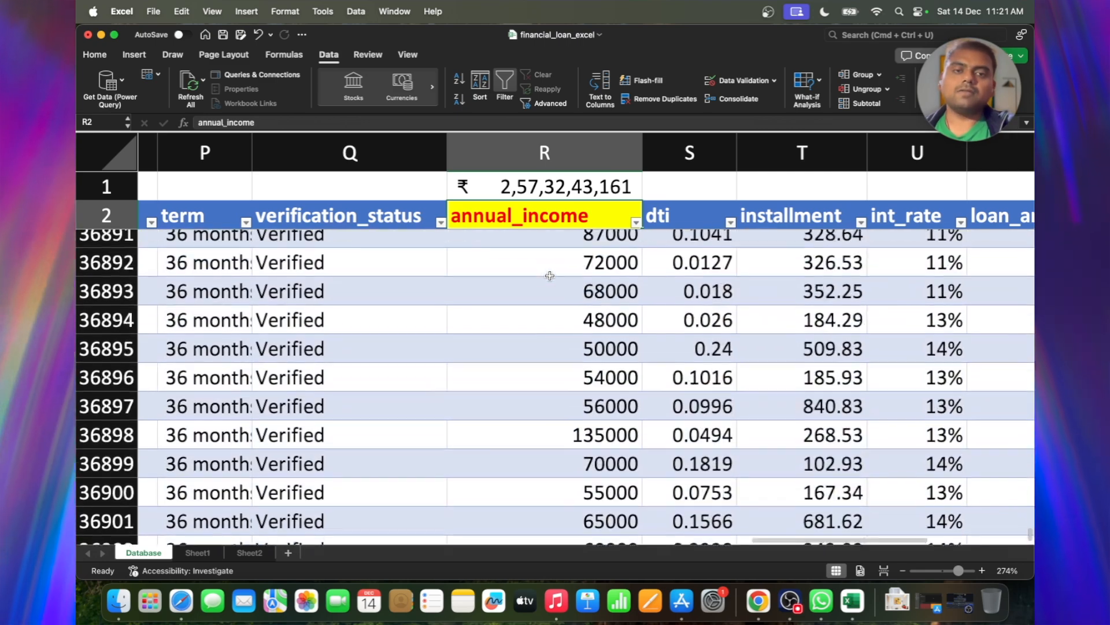
scroll(550, 276, "down", 7)
scroll(550, 275, "up", 20)
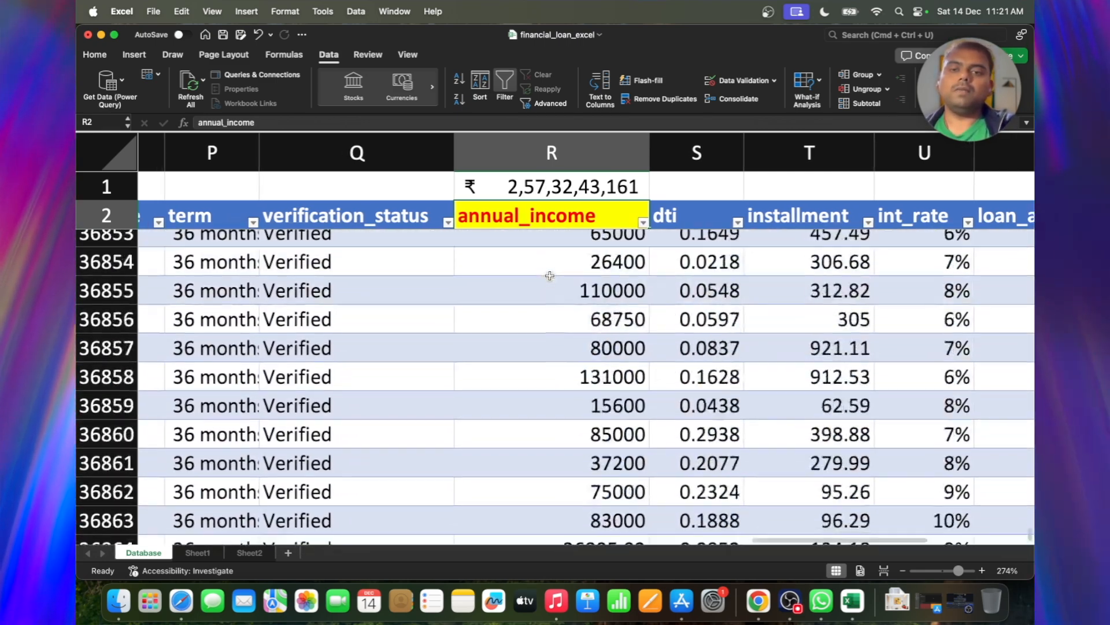
scroll(550, 276, "up", 20)
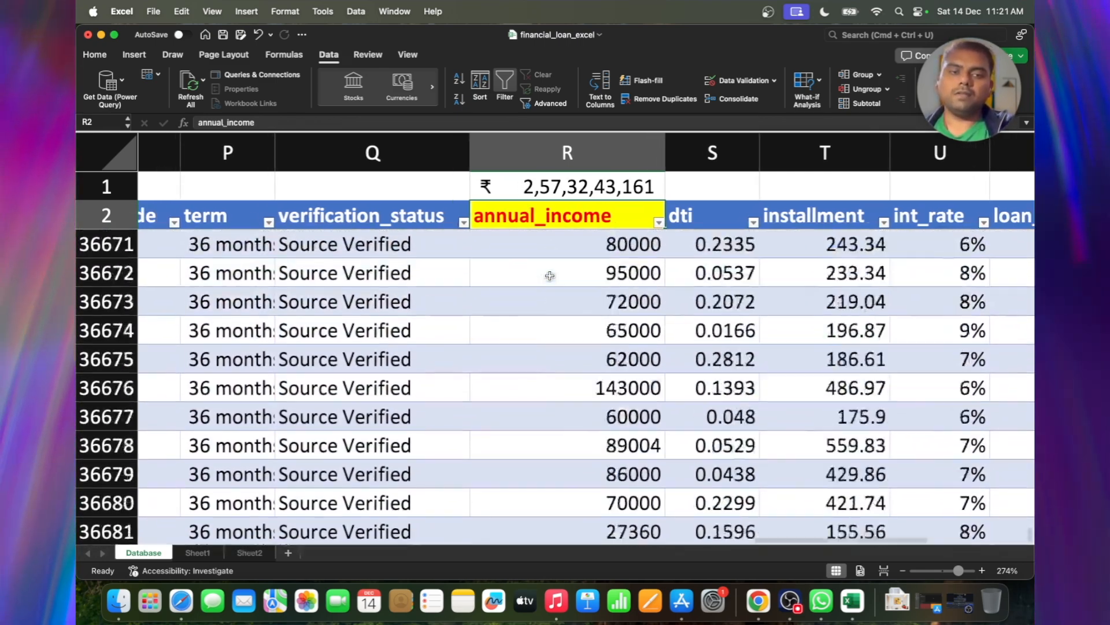
scroll(550, 276, "left", 3)
scroll(550, 276, "right", 5)
scroll(550, 276, "left", 5)
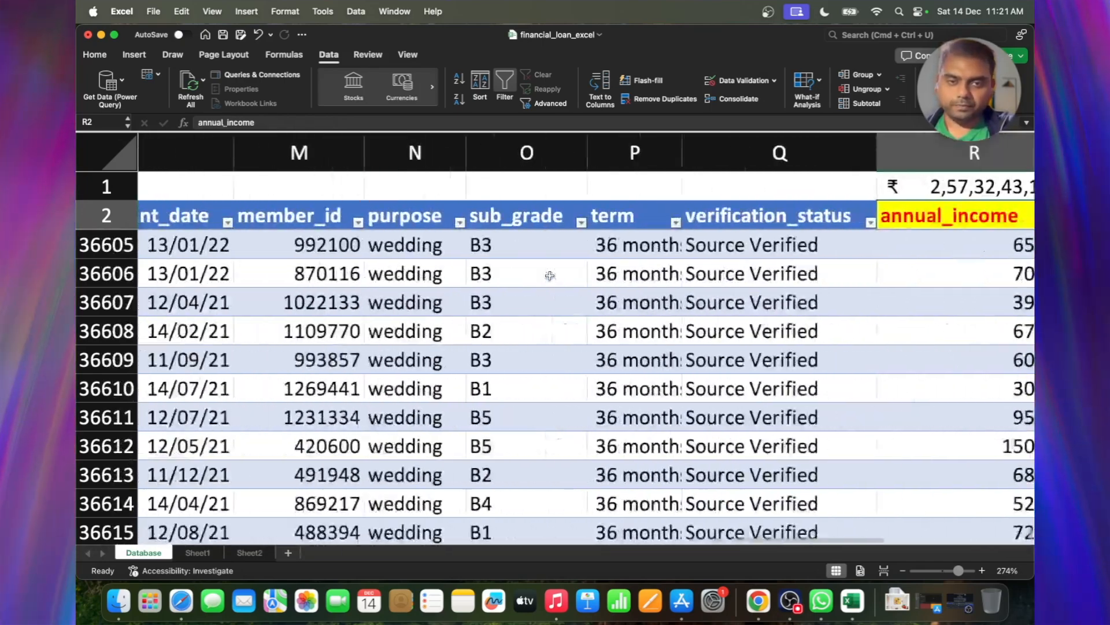
scroll(550, 276, "right", 4)
left_click(511, 212)
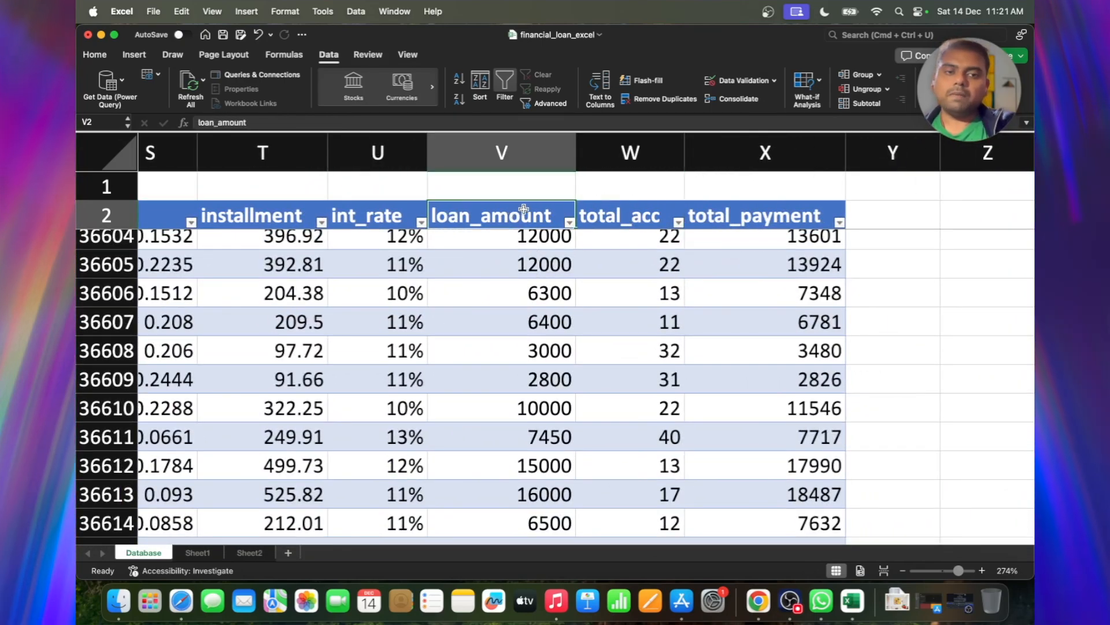
left_click(803, 226)
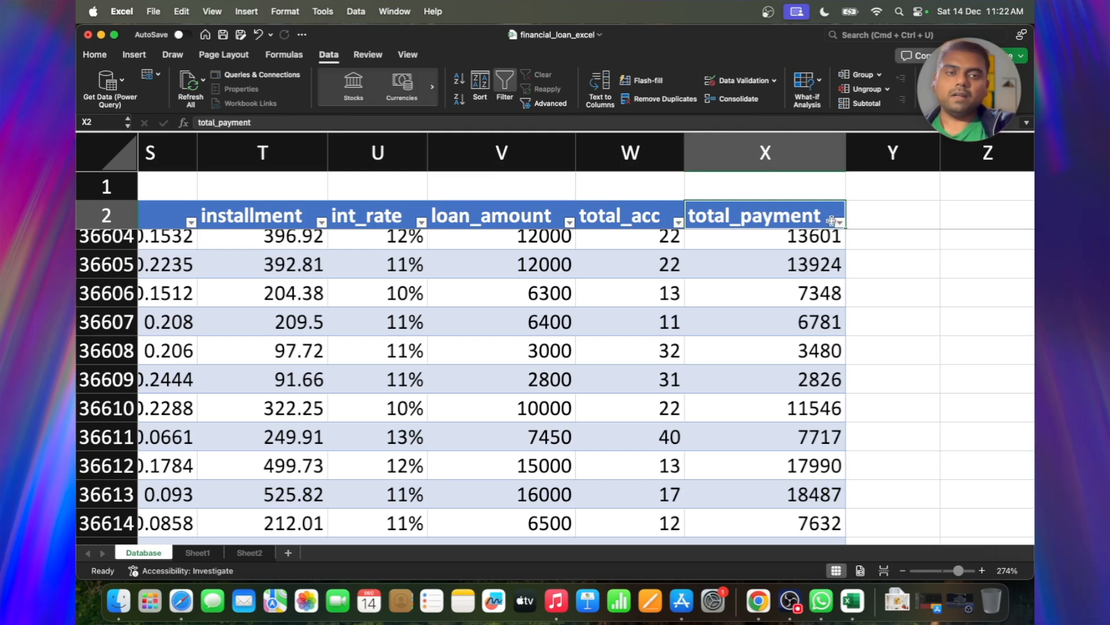
left_click(876, 219)
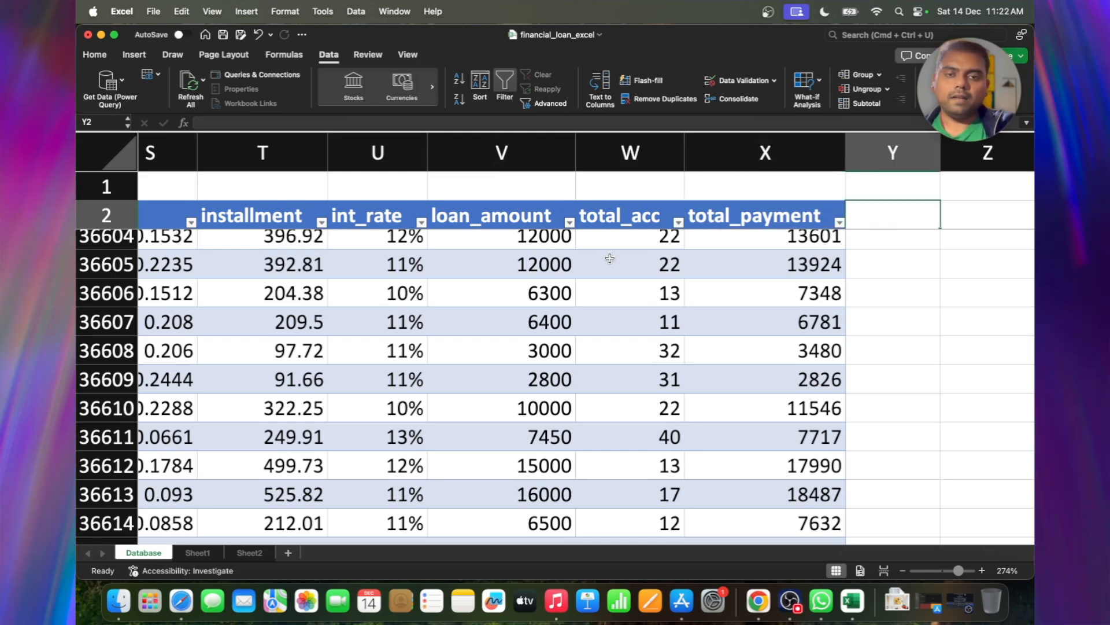
scroll(498, 250, "left", 3)
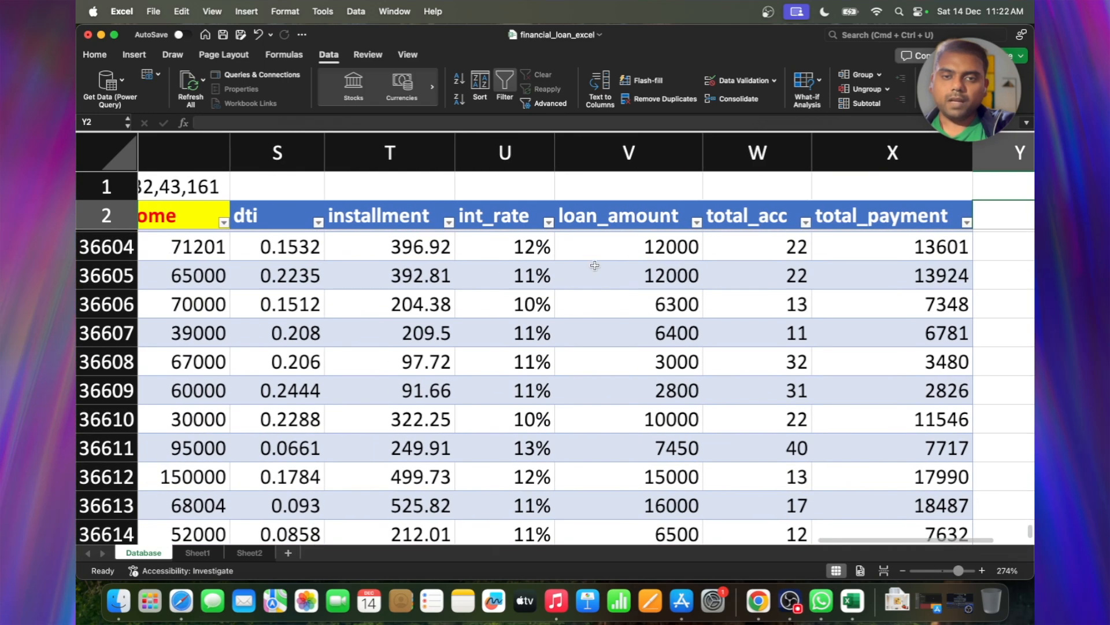
scroll(497, 250, "left", 15)
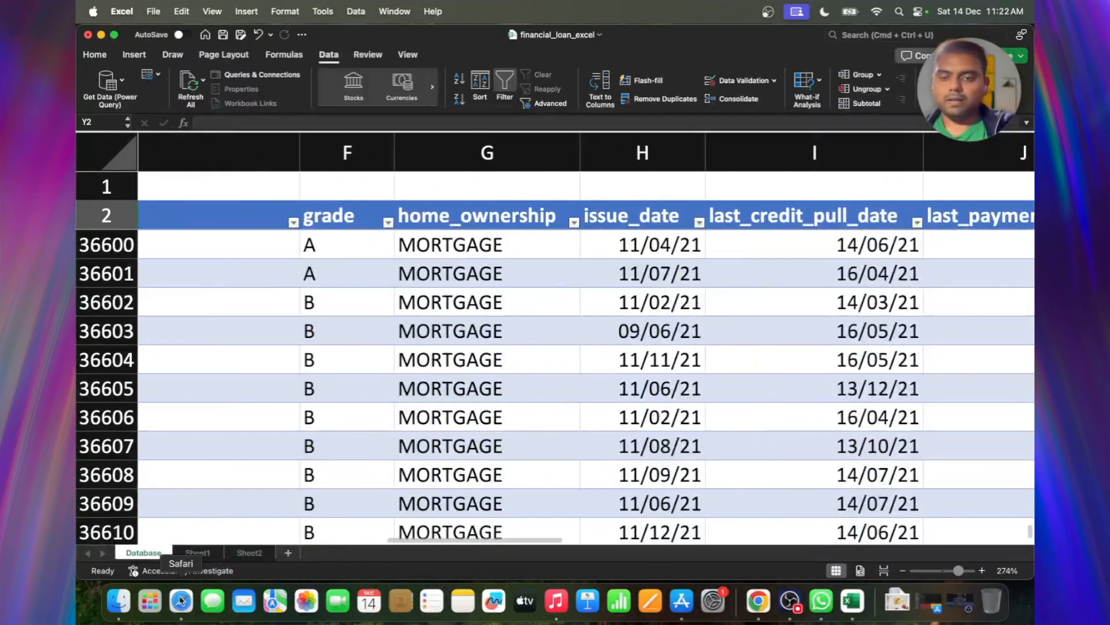
Step: Clear the numbers from D9:D17 on Sheet2
left_click(249, 552)
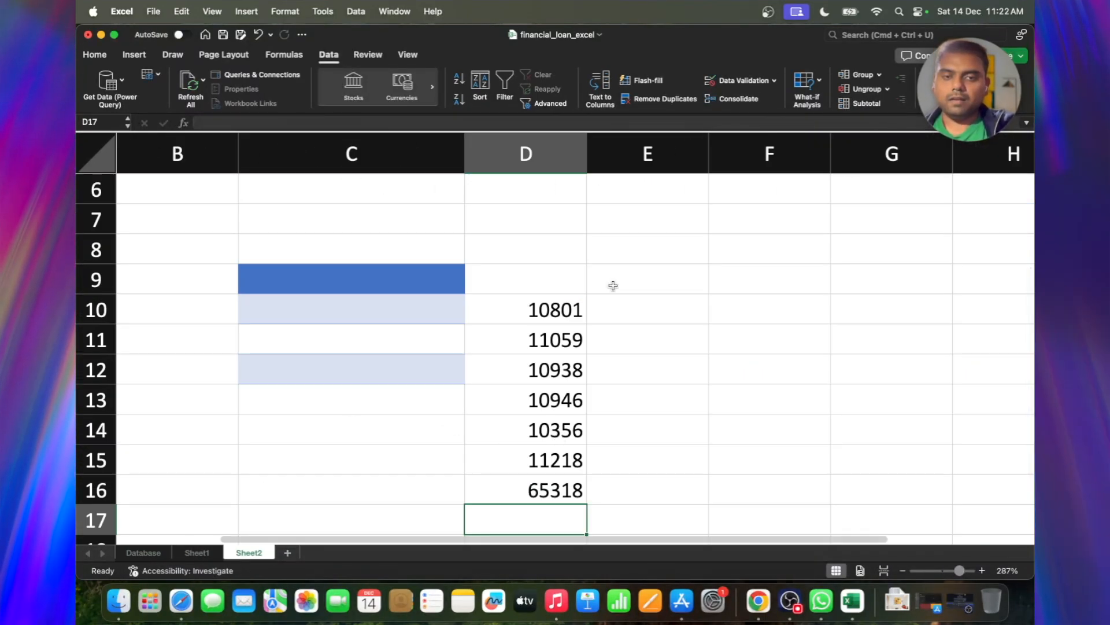
left_click_drag(569, 275, 569, 514)
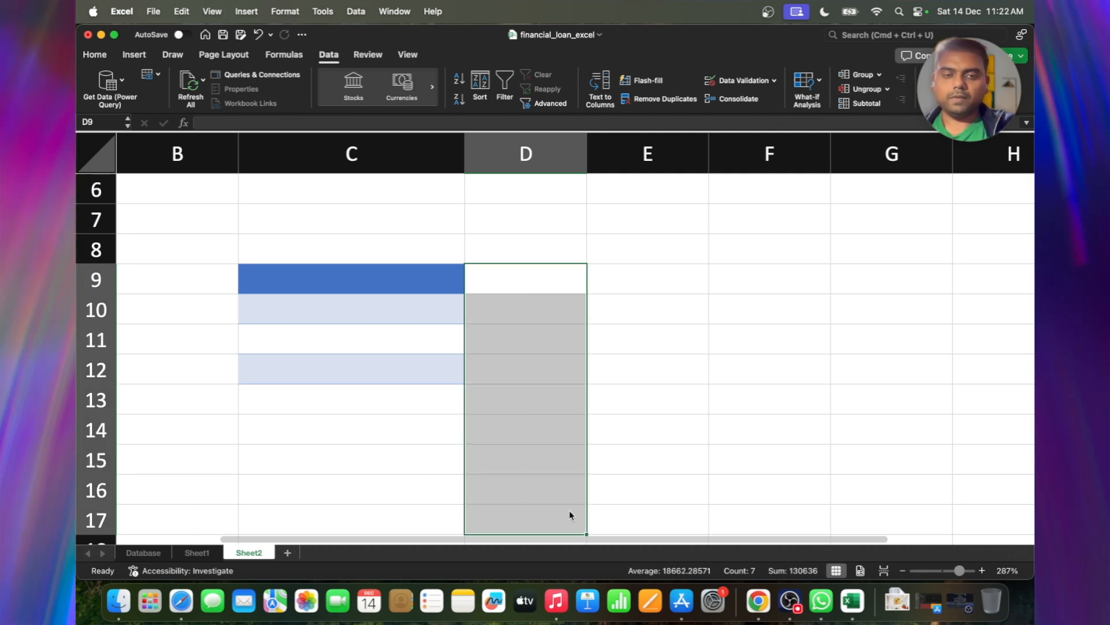
Step: Enter the label "amount" in cell A9
scroll(485, 289, "up", 5)
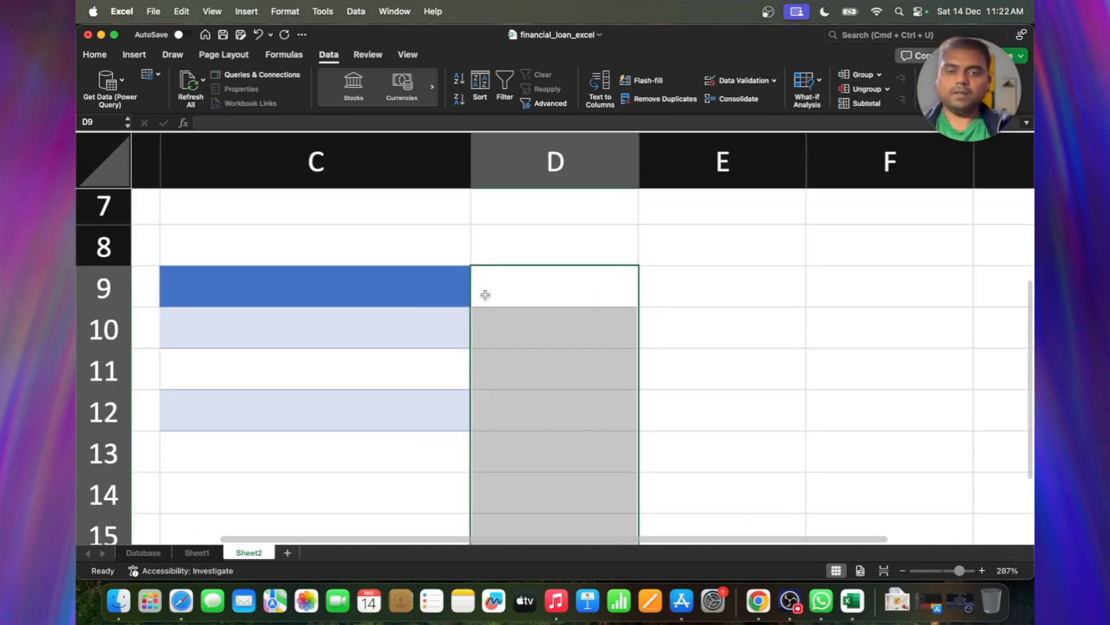
scroll(164, 315, "left", 3)
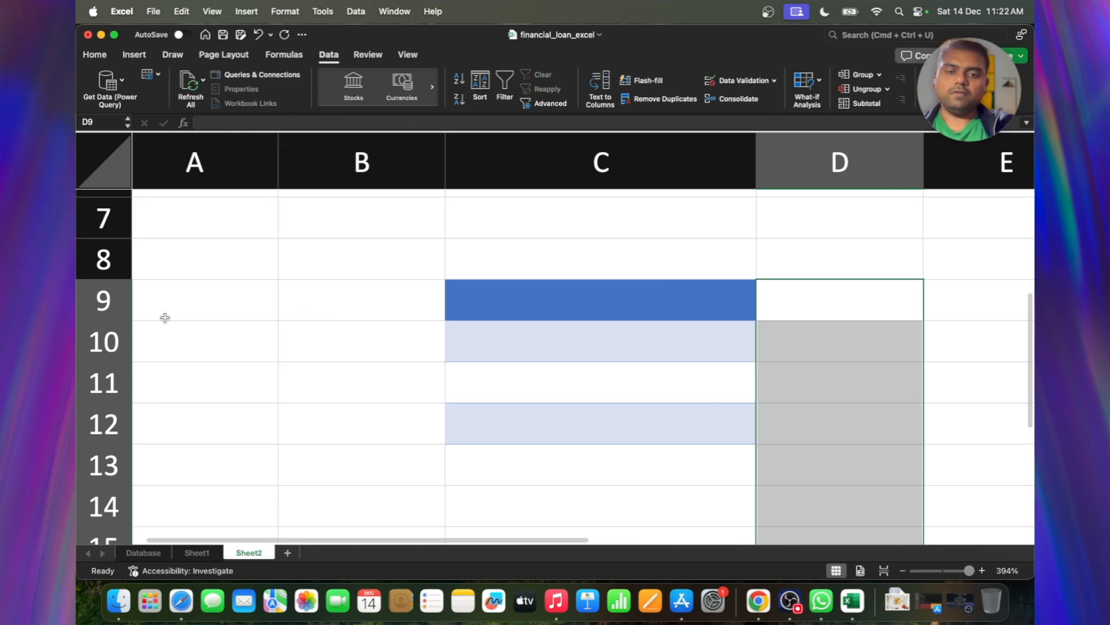
left_click(186, 291)
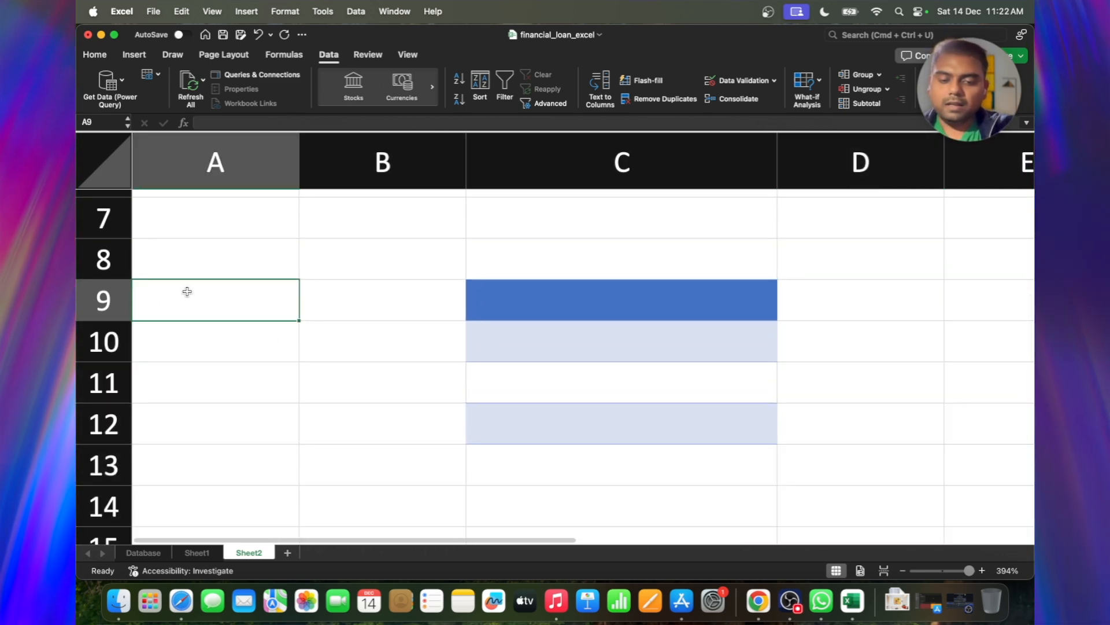
type("amout")
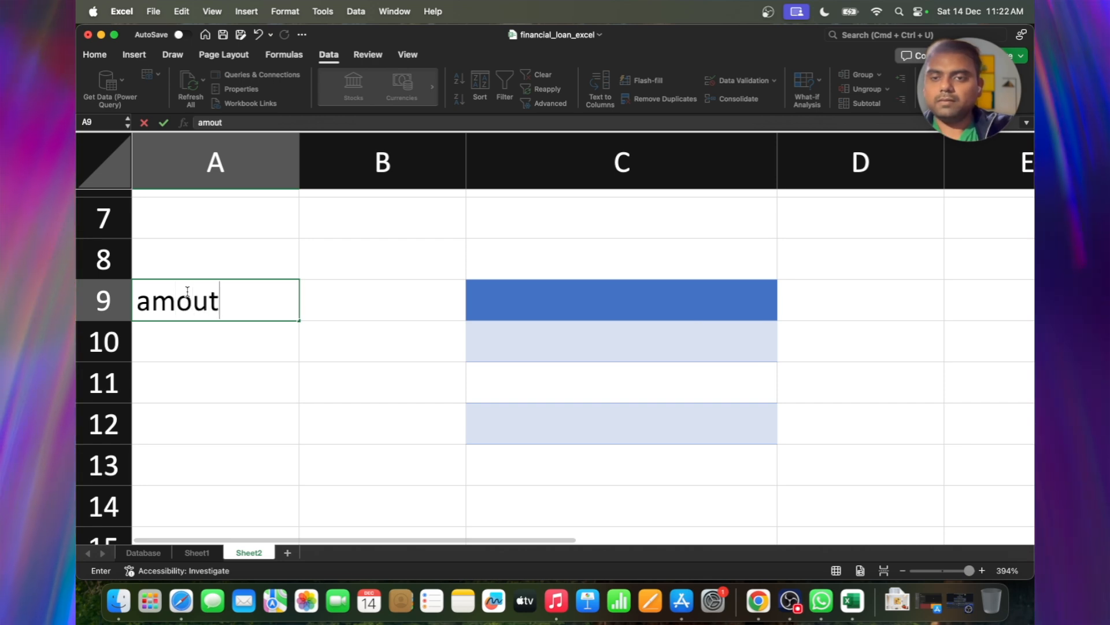
key("Return")
key("Up")
key("Up")
key("Down")
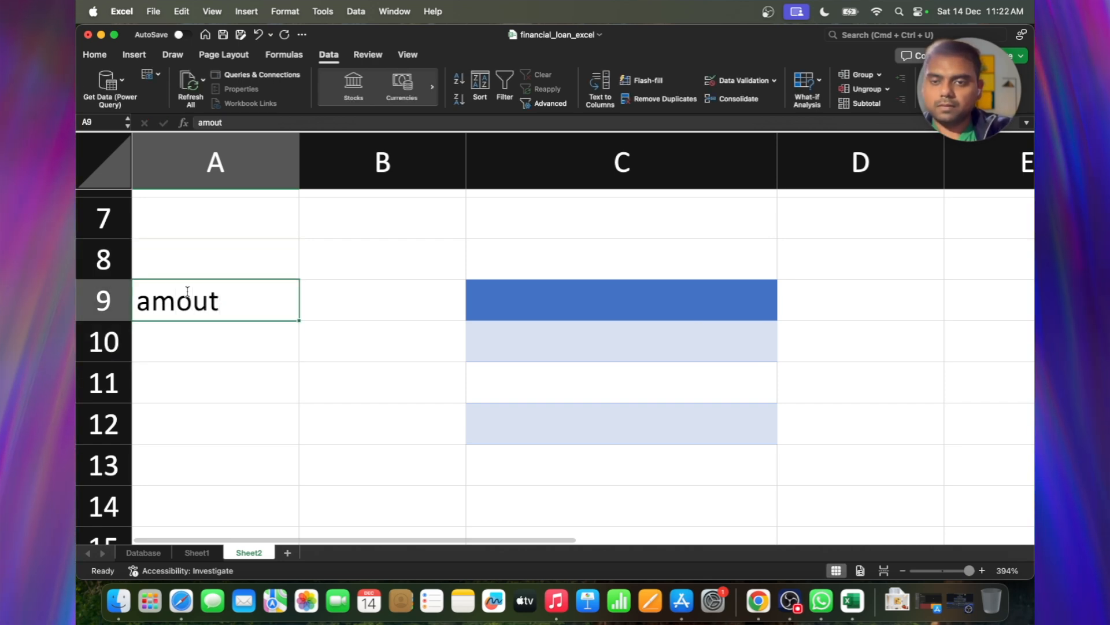
key("BackSpace")
type("anm")
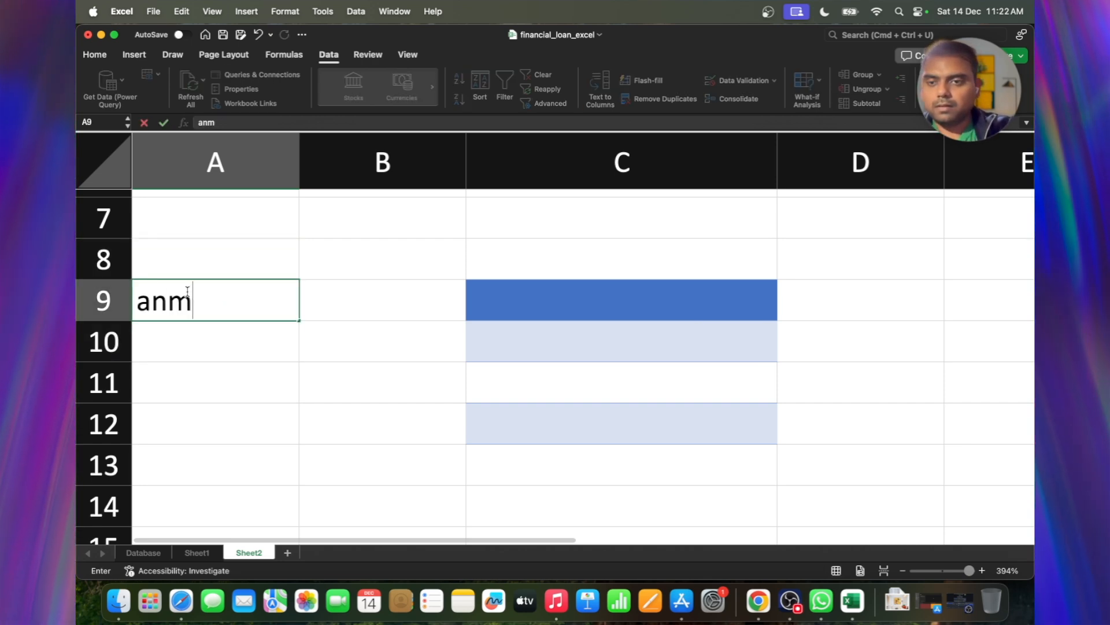
key("BackSpace")
key("BackSpace")
type("mount")
key("Return")
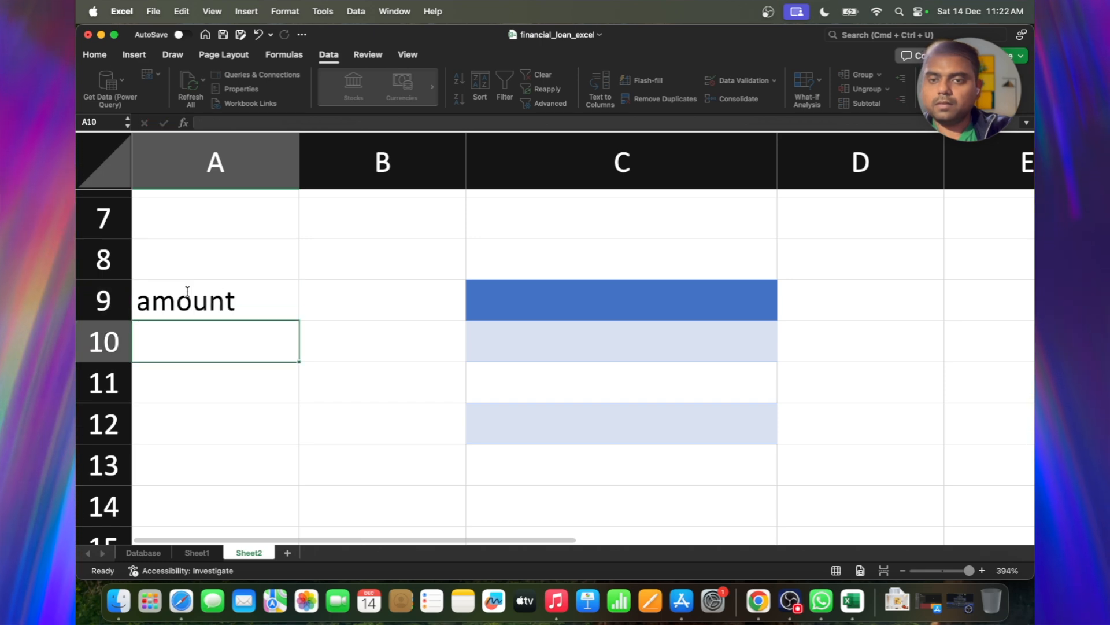
Step: Enter the label "gst" in A10 and "total" in A11
type("gst")
key("Return")
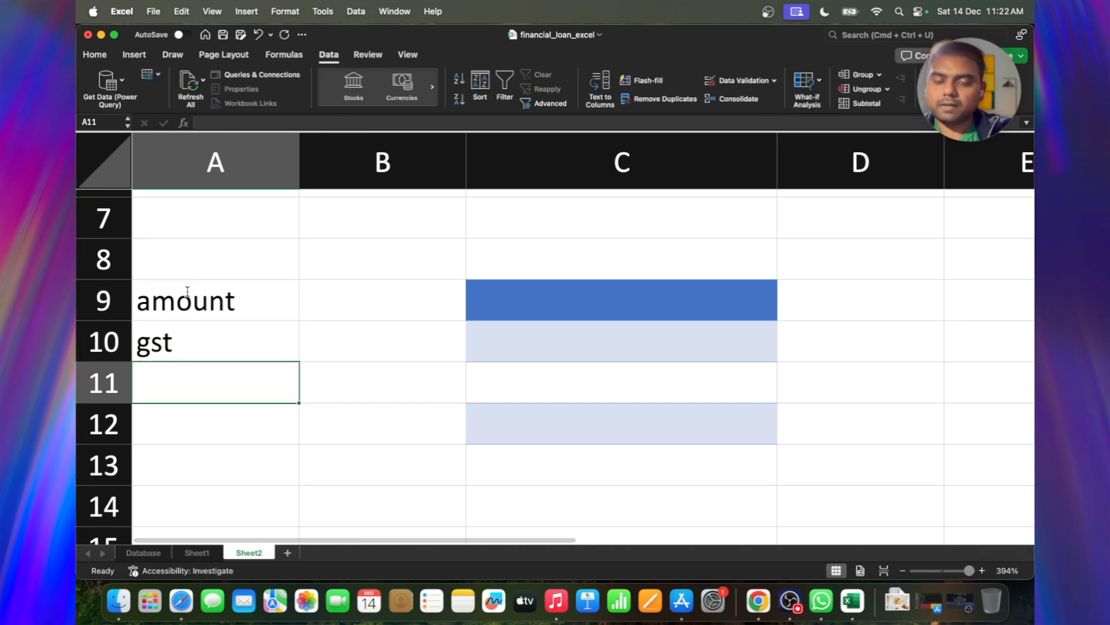
type("0")
key("BackSpace")
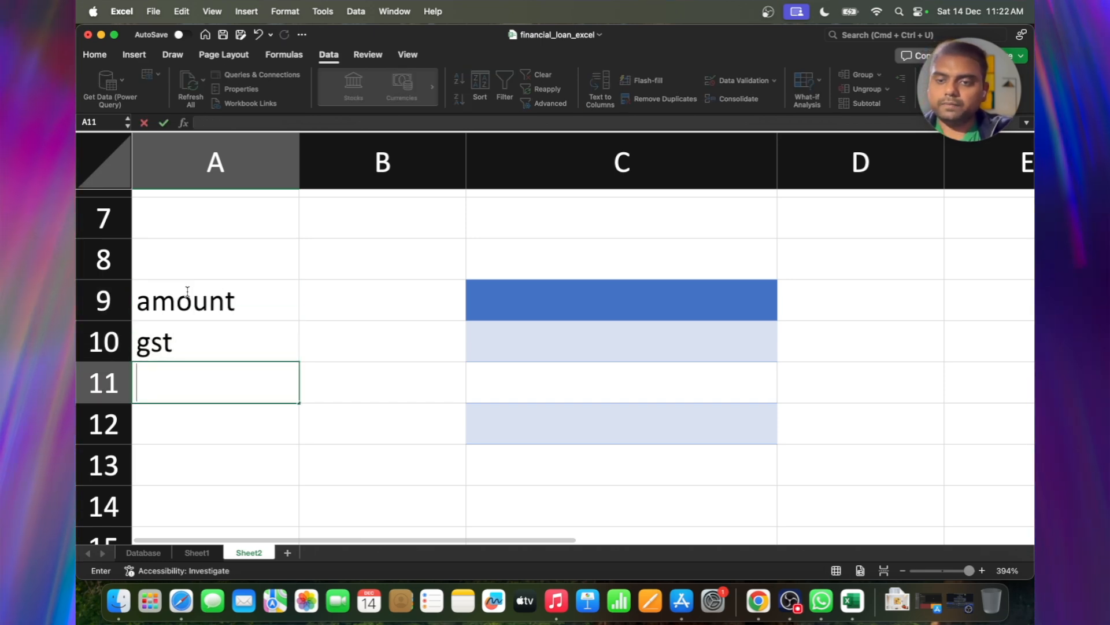
type("n")
key("BackSpace")
type("total")
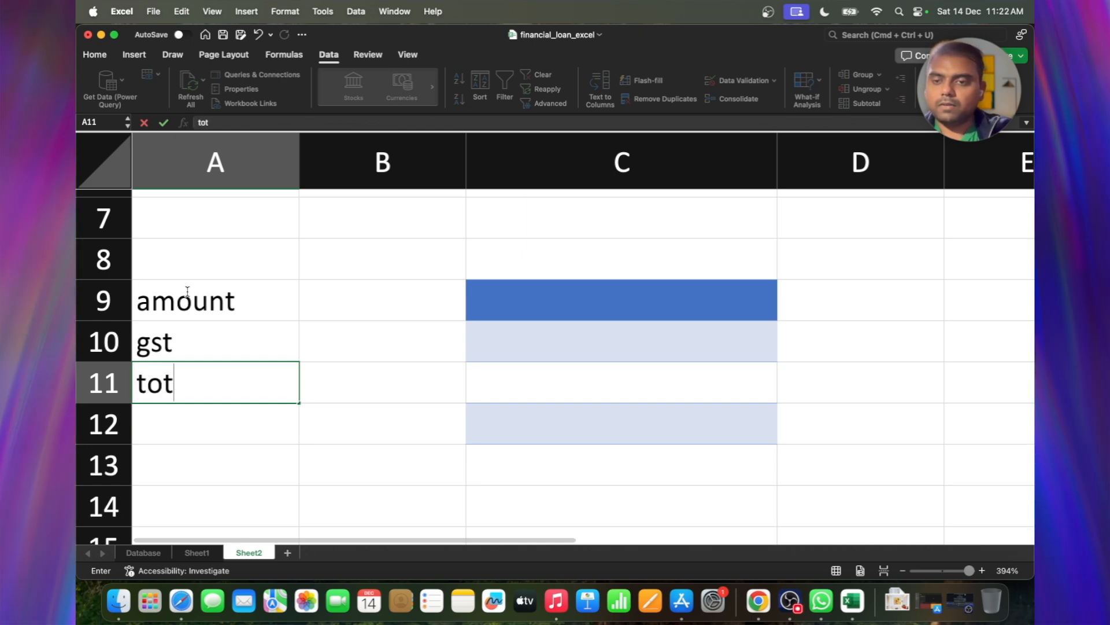
key("Tab")
Step: Enter 10000 in B9 as the amount
key("Up")
key("Up")
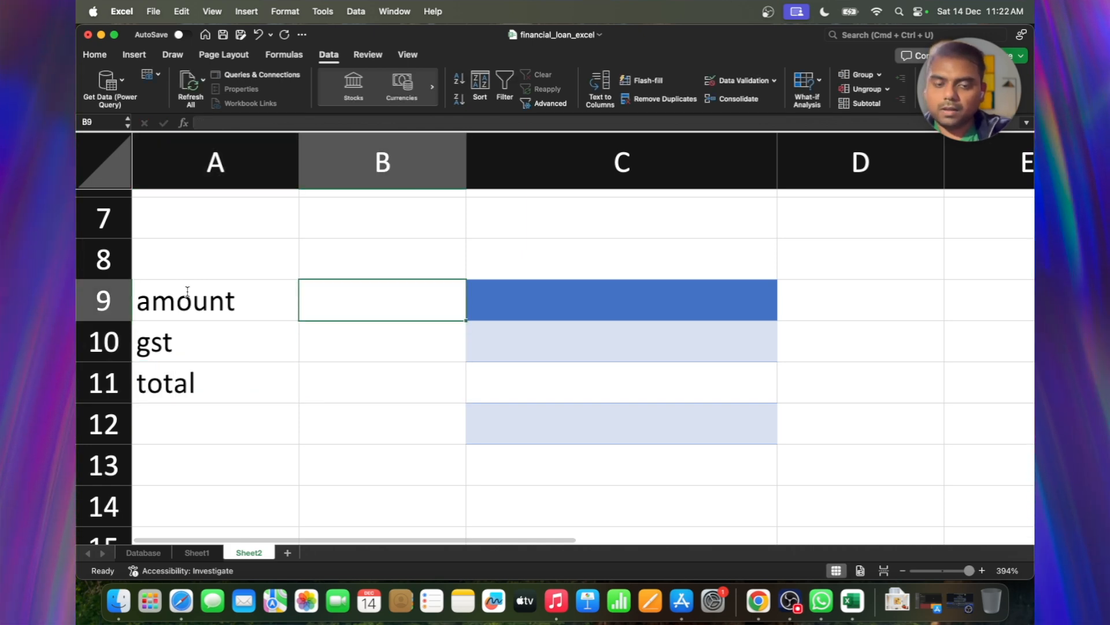
type("10000")
key("Return")
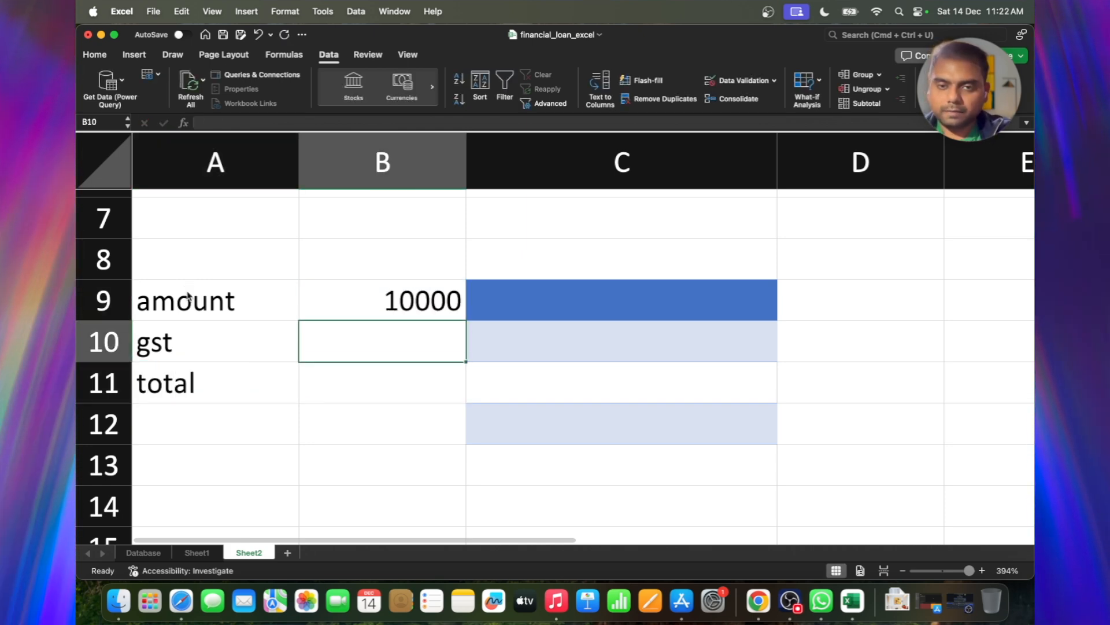
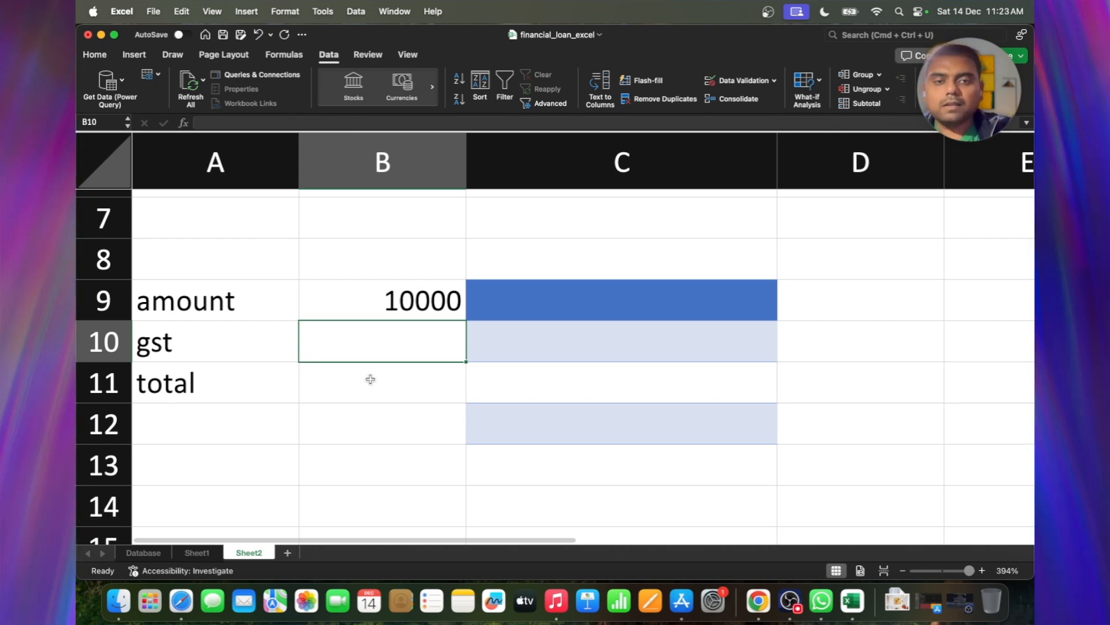
Step: Create a rate list headed "Gst" in D8, with 5, 18 and 28 in D9:D11
left_click(803, 257)
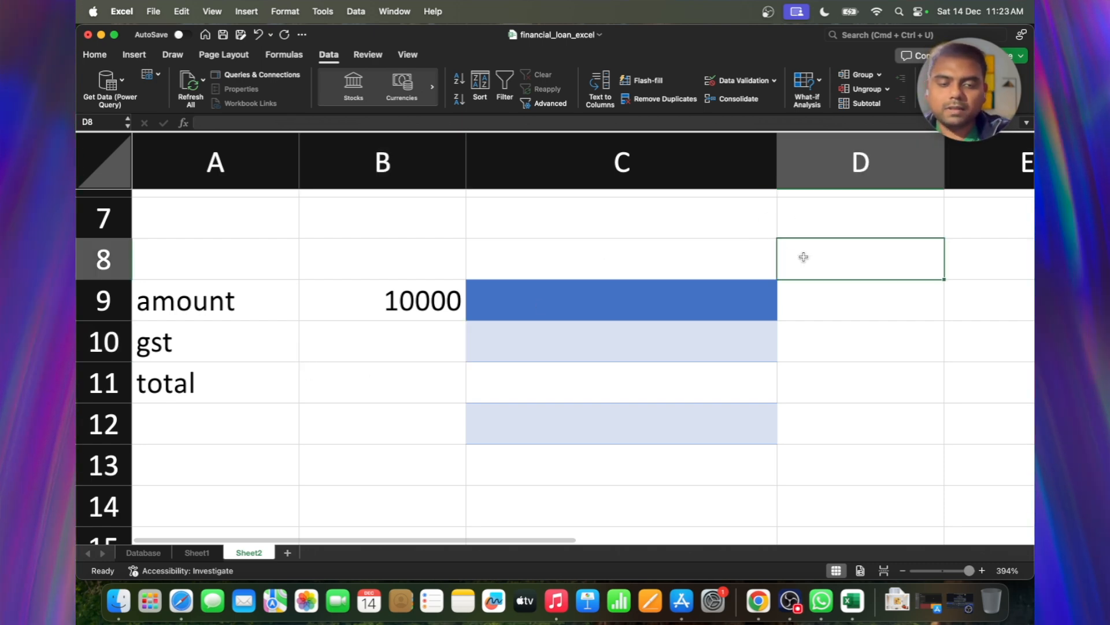
type("Gst")
key("Return")
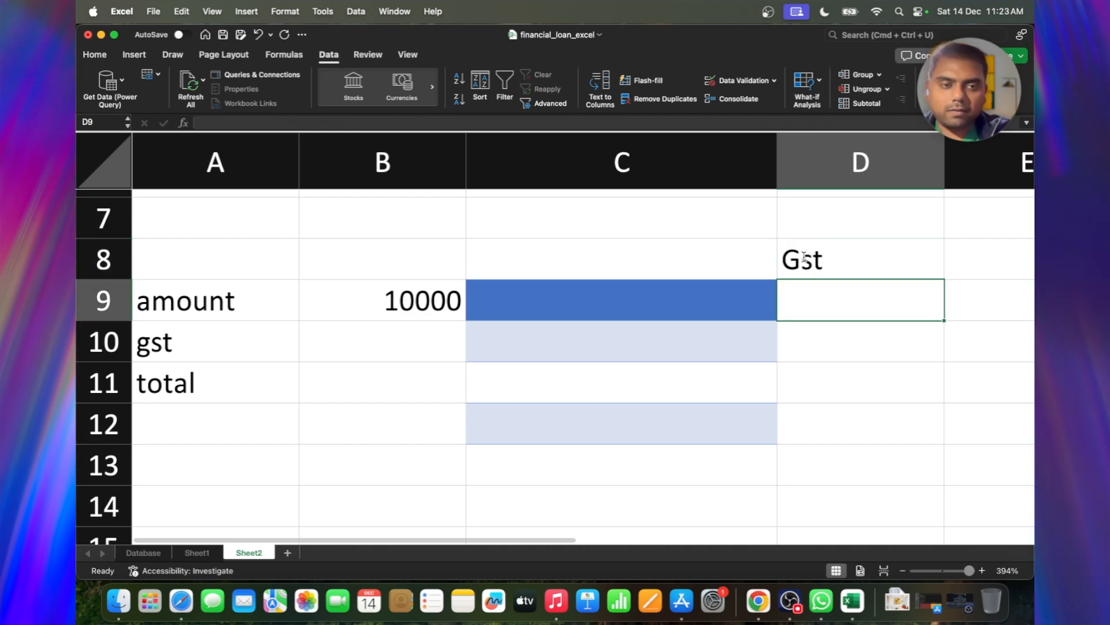
type("5")
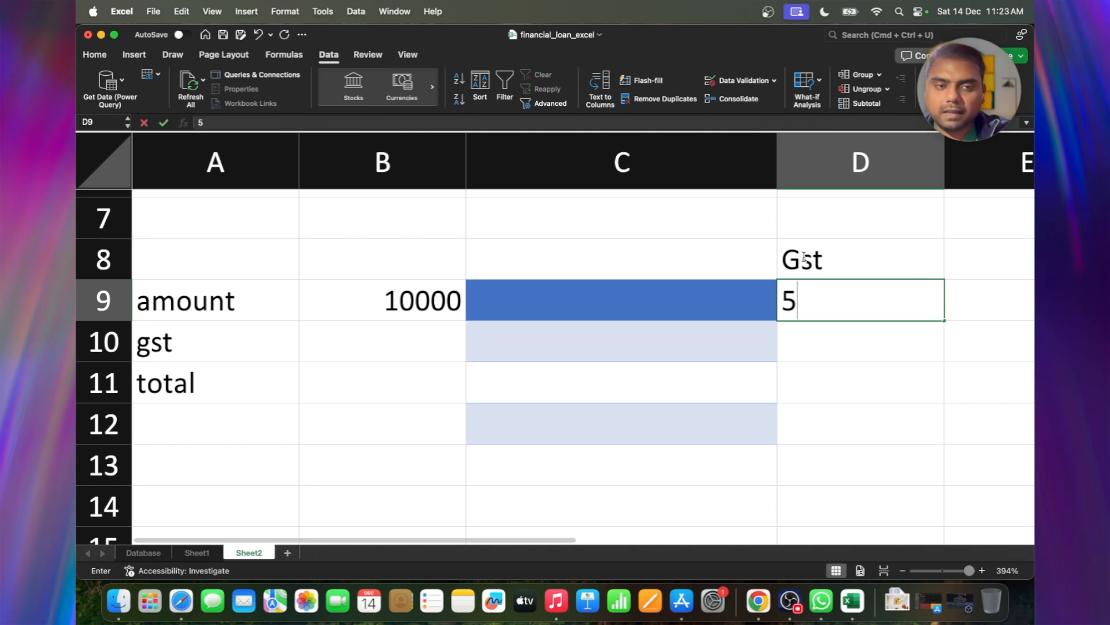
key("Return")
key("Up")
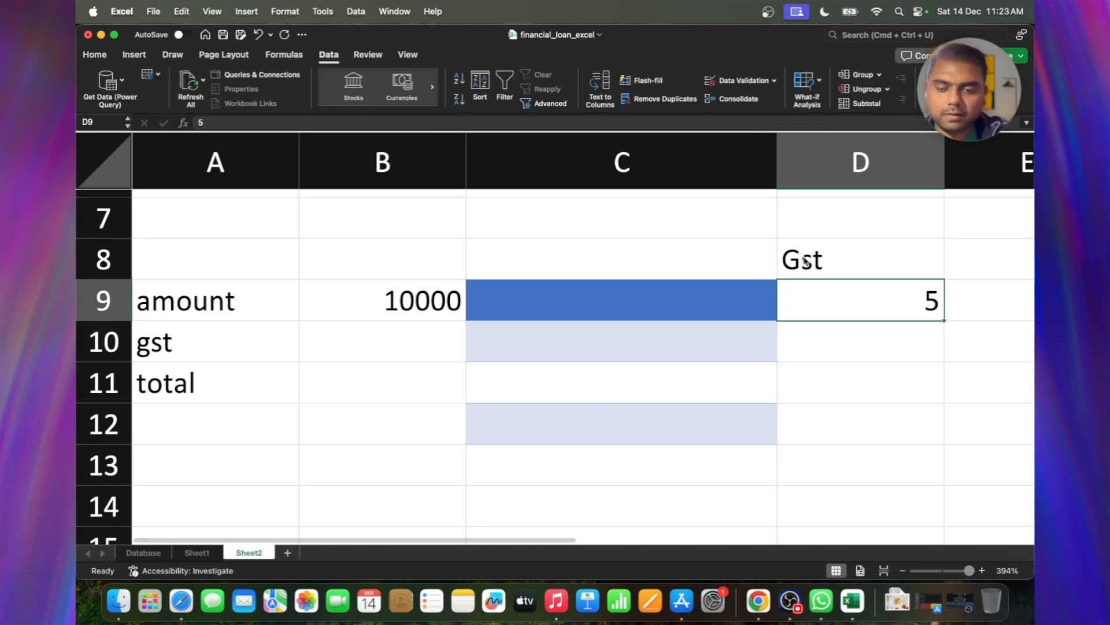
key("Return")
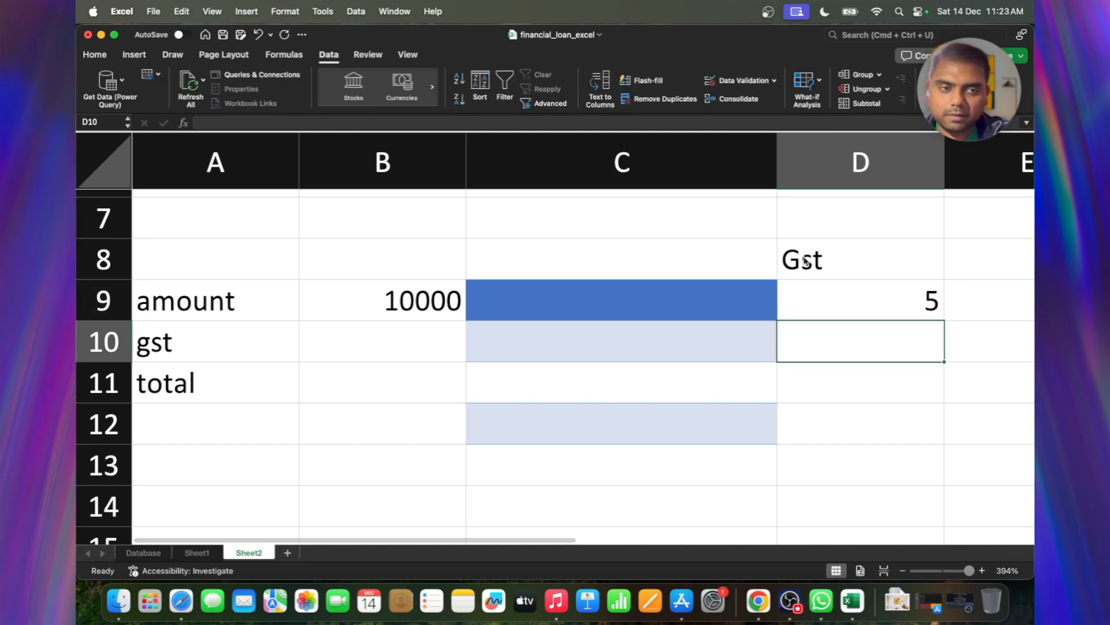
type("15")
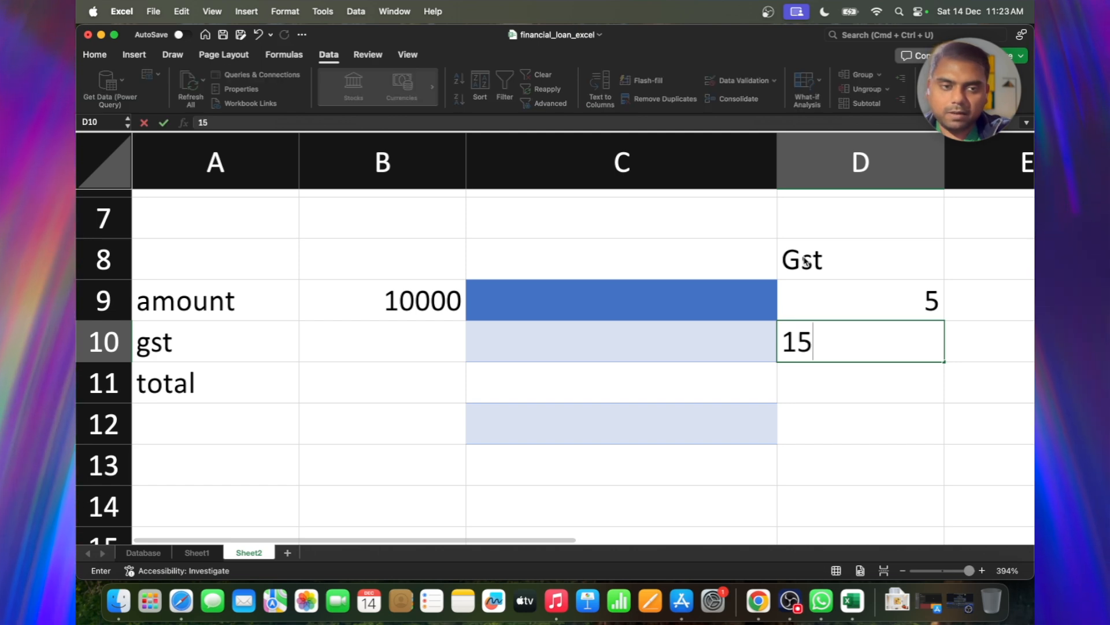
key("BackSpace")
type("8")
key("Return")
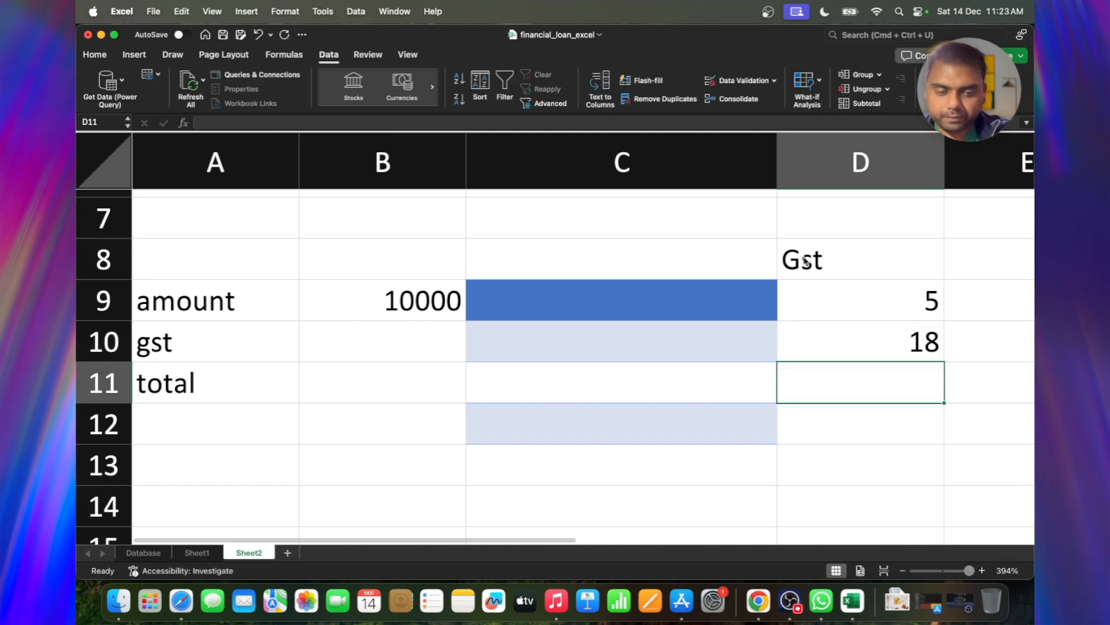
type("28")
key("Return")
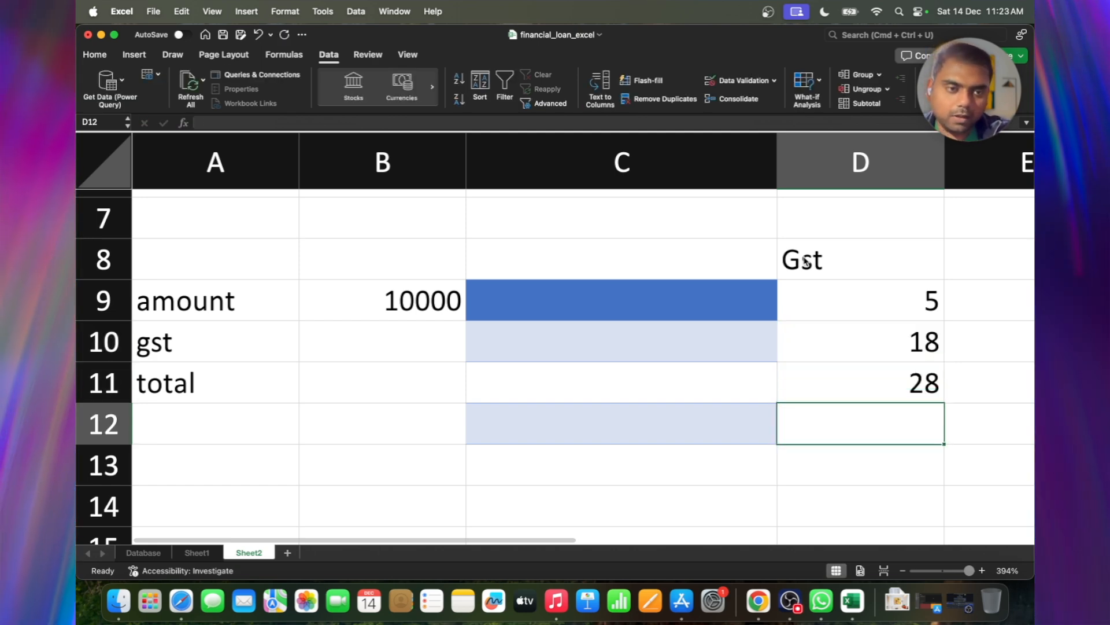
Step: Format the three Gst rates in D9:D11 as percentages
key("Up")
key("shift+Up")
key("shift+Up")
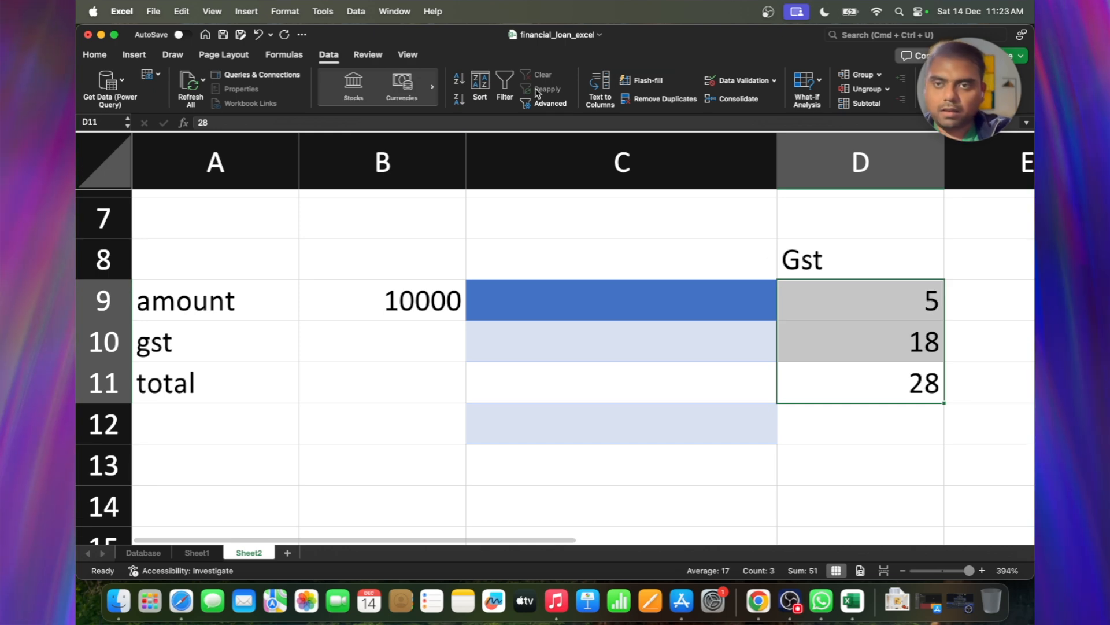
left_click(95, 57)
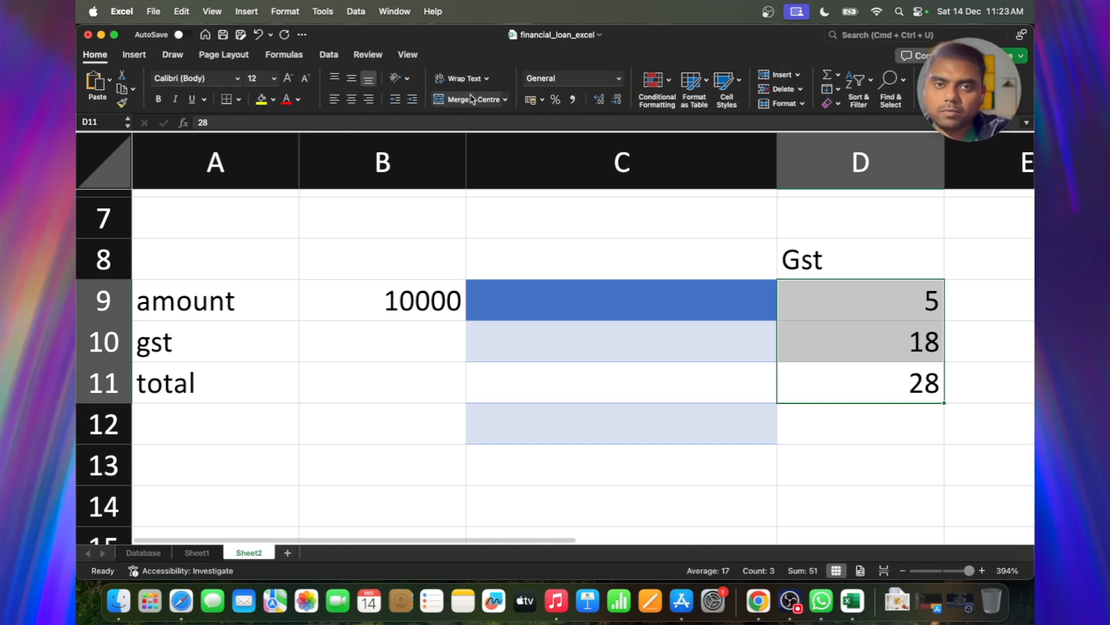
left_click(555, 102)
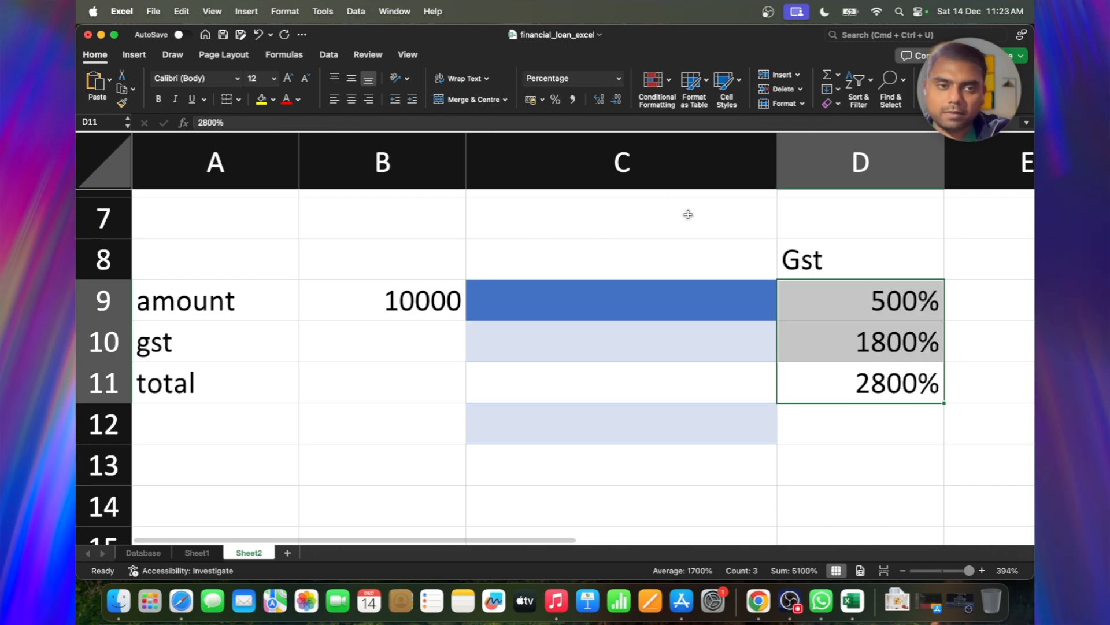
Step: Correct the Gst rates in D9:D11 to 5%, 18% and 28%
double_click(919, 296)
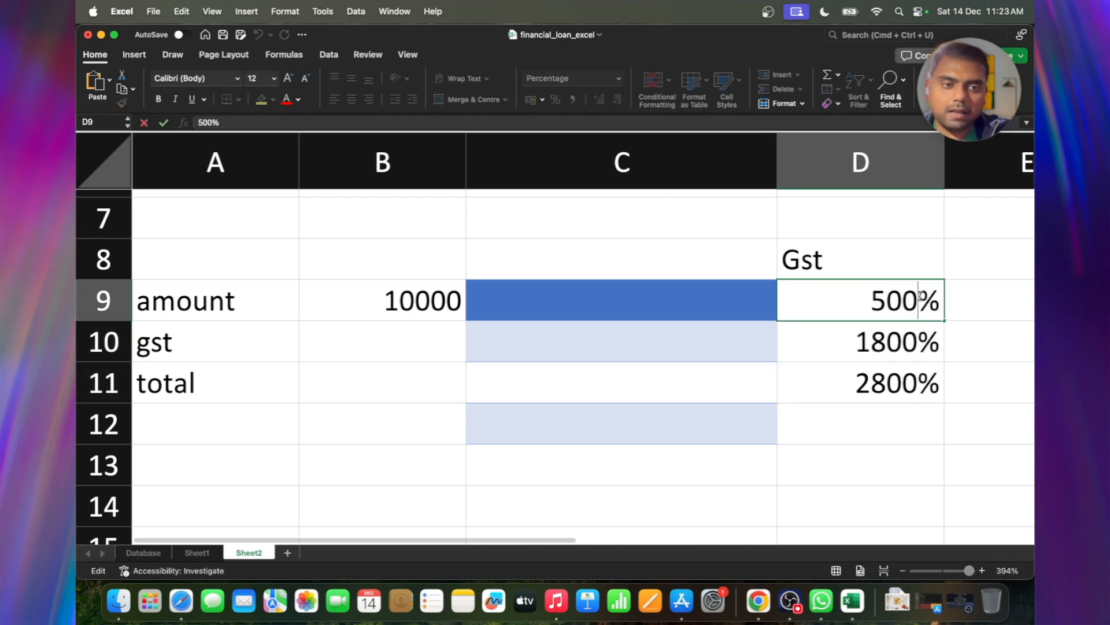
key("BackSpace")
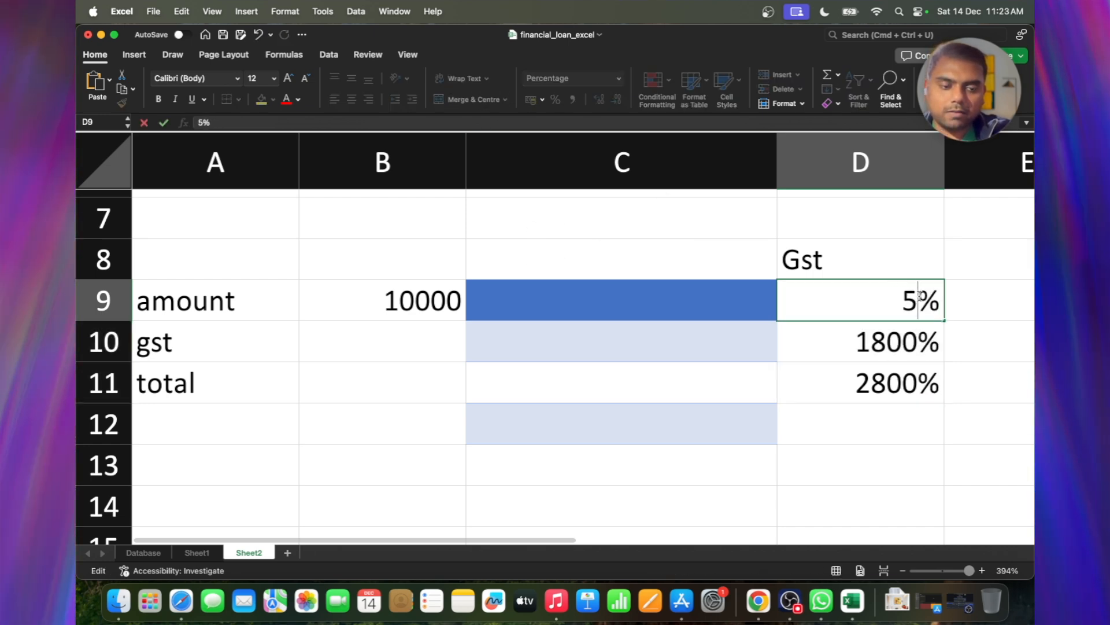
key("Return")
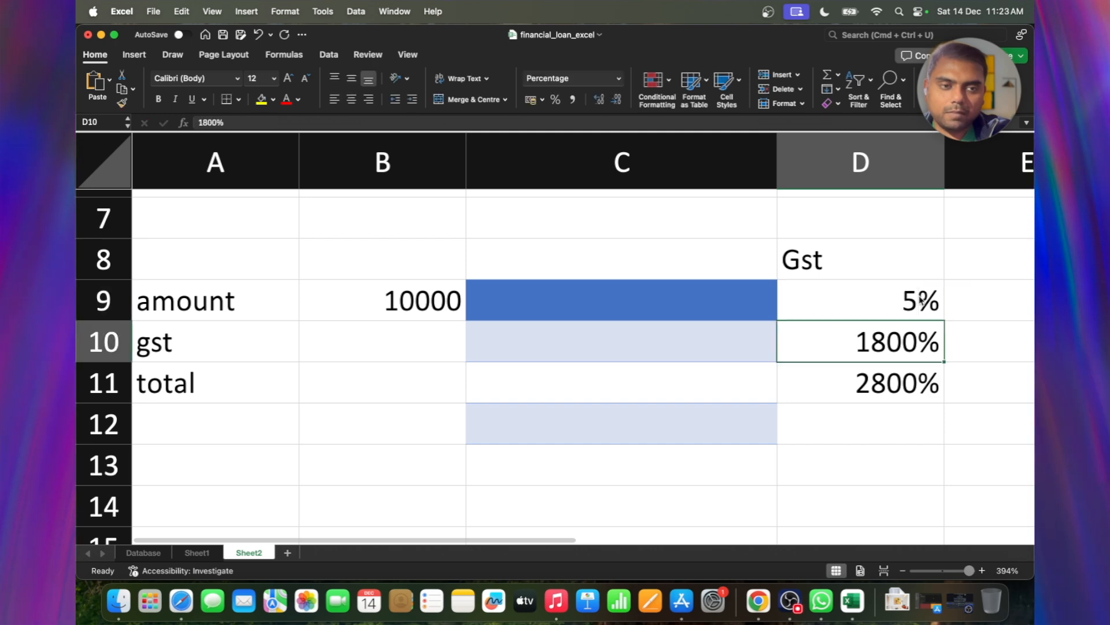
double_click(918, 335)
key("BackSpace")
key("BackSpace")
key("Return")
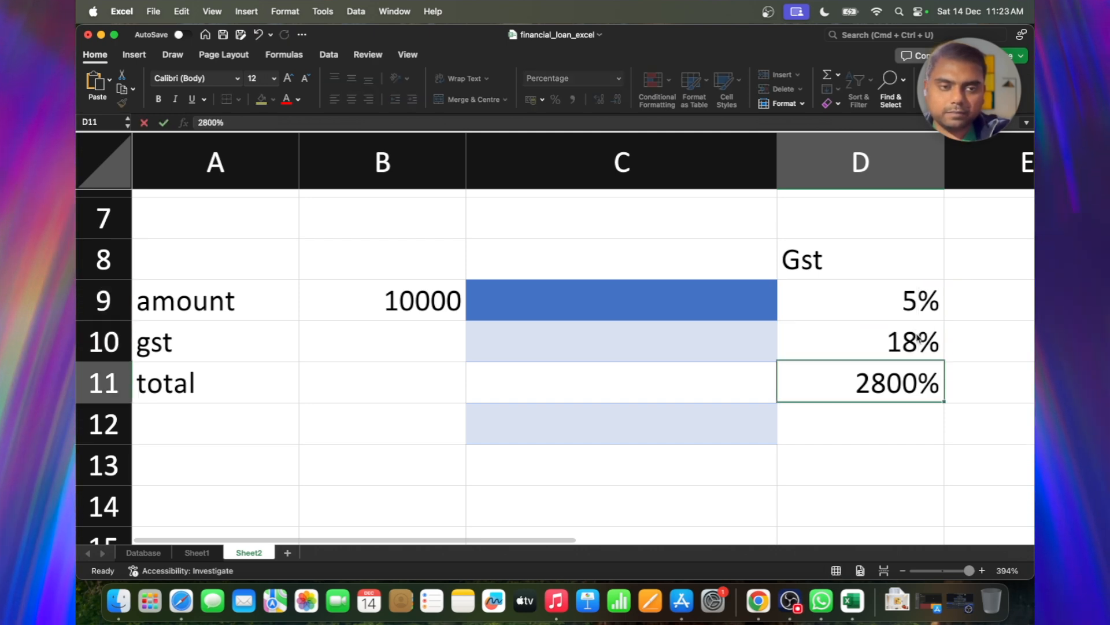
double_click(913, 373)
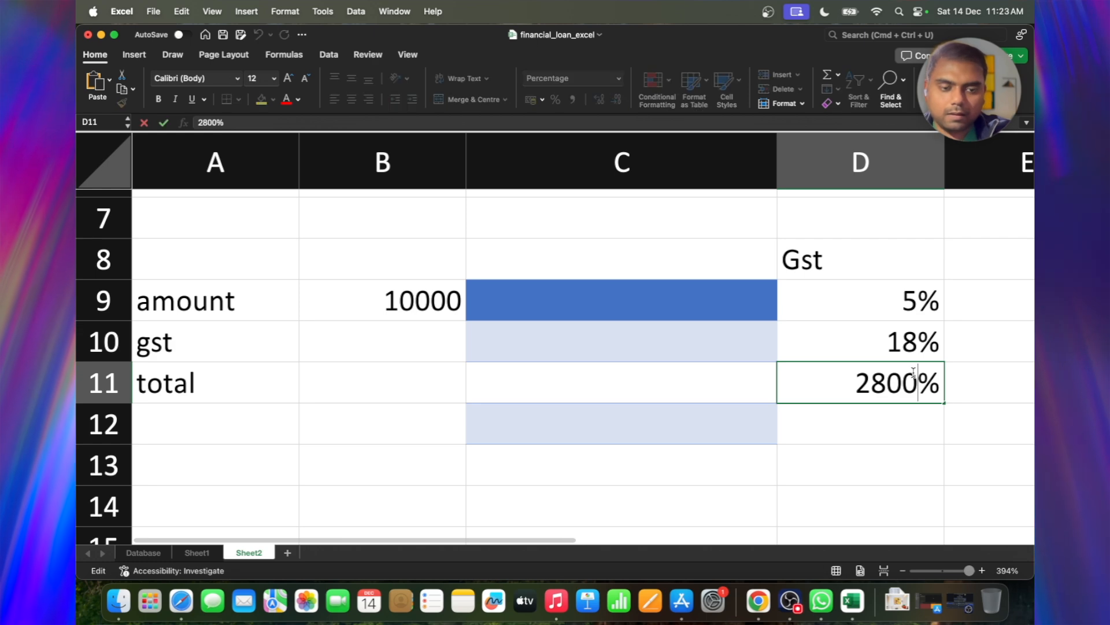
key("BackSpace")
key("BackSpace")
key("Return")
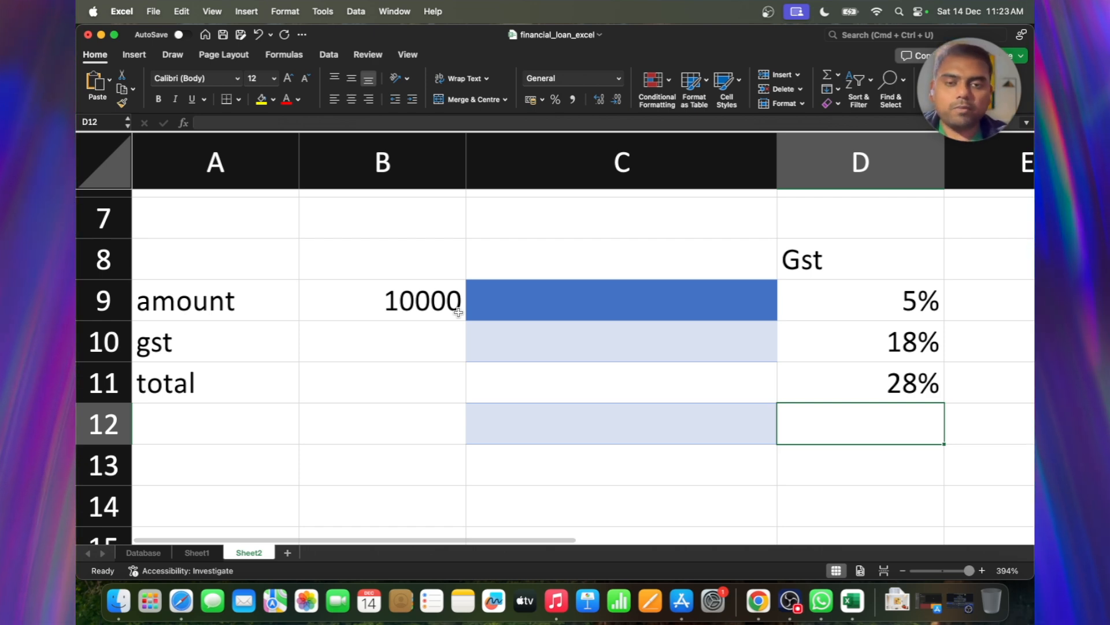
left_click(437, 345)
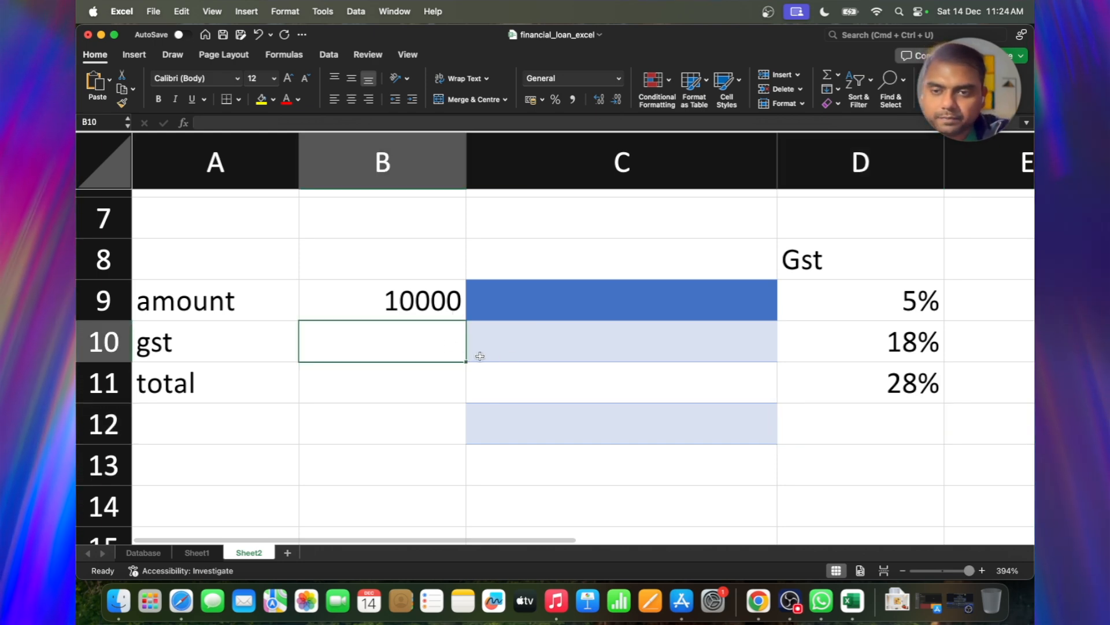
left_click(440, 301)
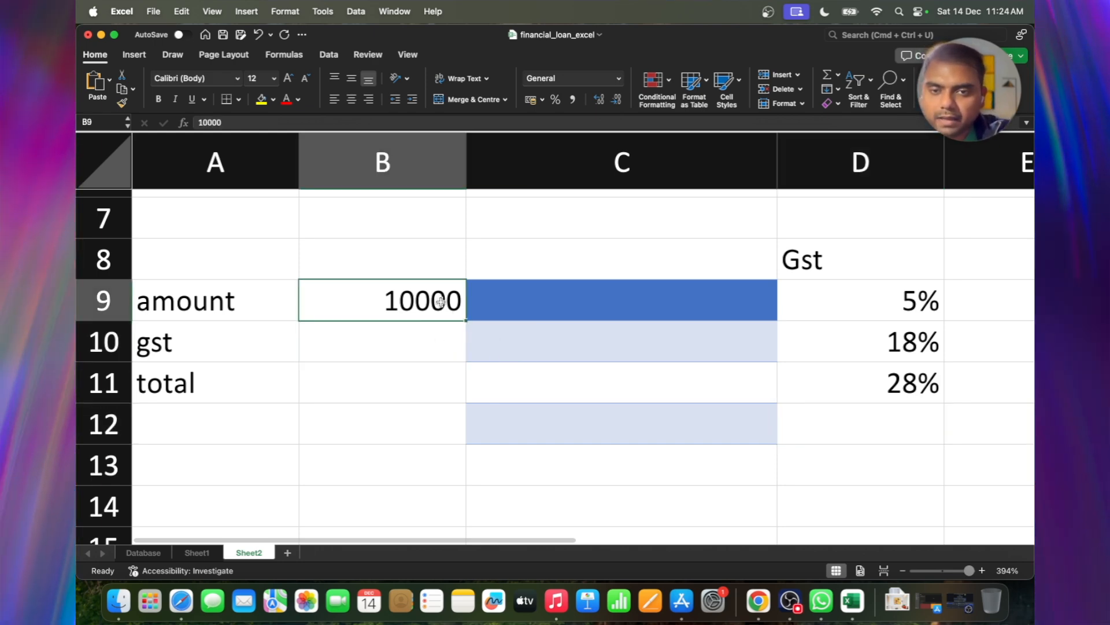
left_click(425, 350)
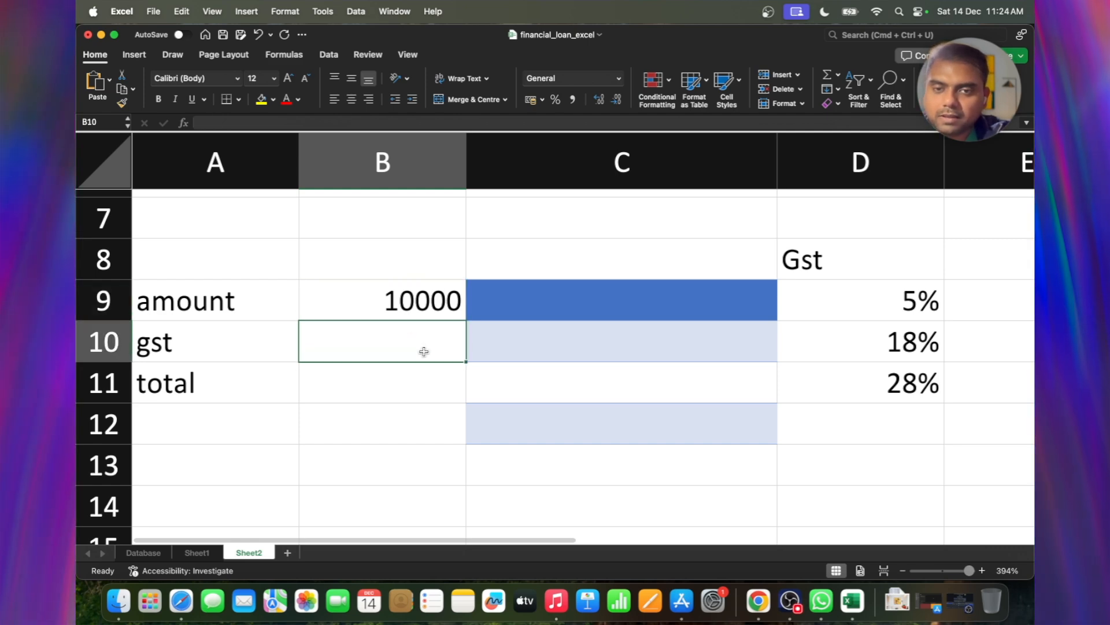
left_click(91, 383)
left_click(393, 355)
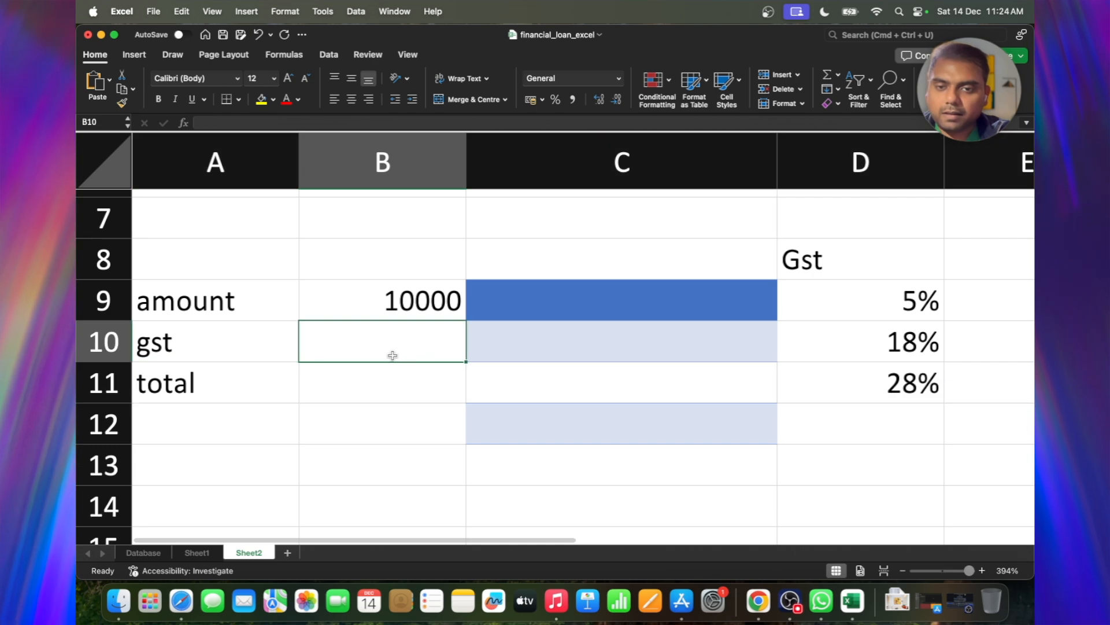
left_click(487, 345)
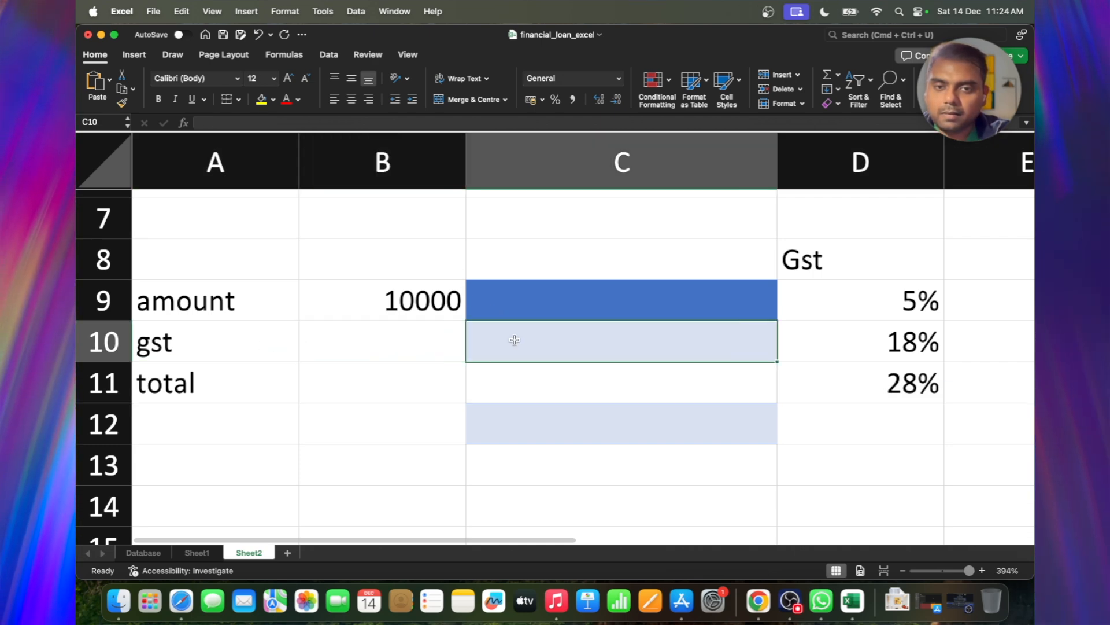
left_click(81, 379)
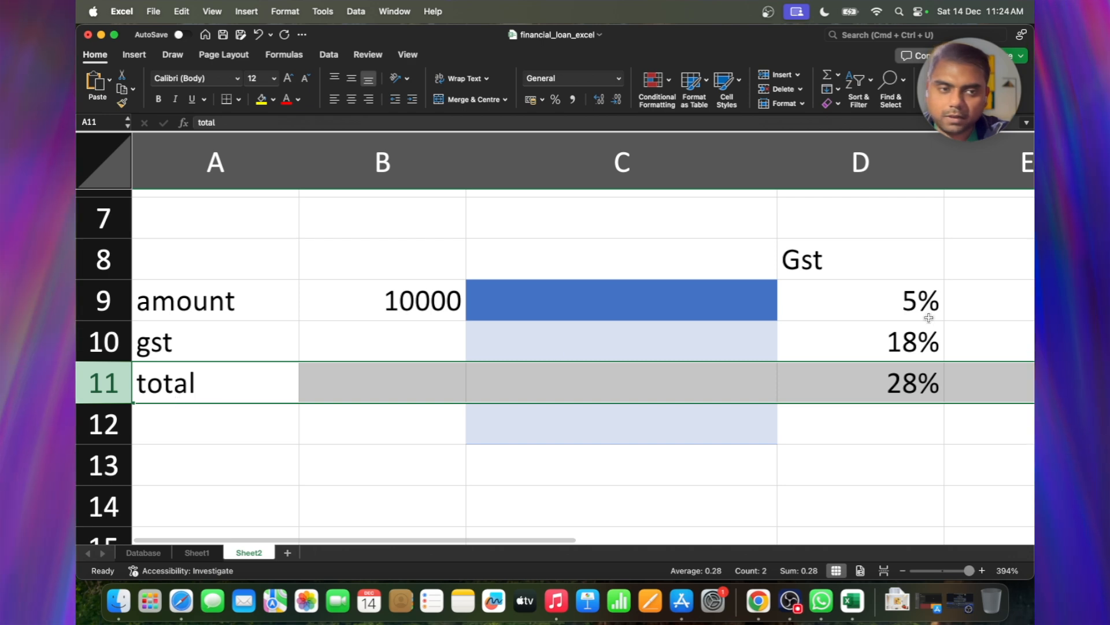
Step: Move the Gst heading and its three rates from D8:D11 down to the range starting at D13
left_click_drag(879, 257, 875, 377)
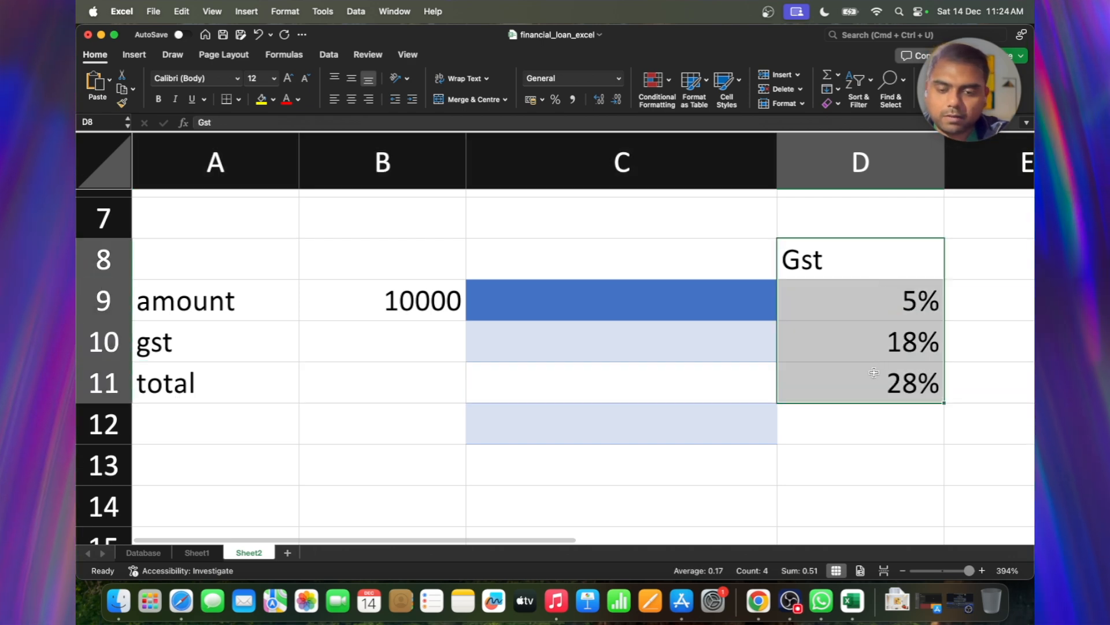
key("super+c")
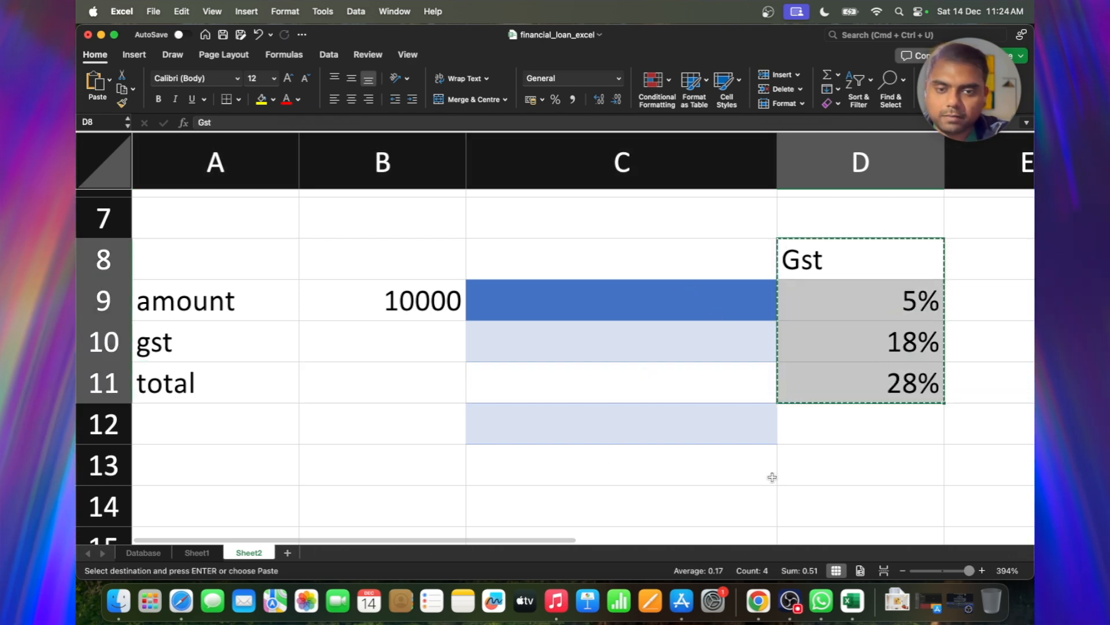
left_click(845, 475)
key("super+v")
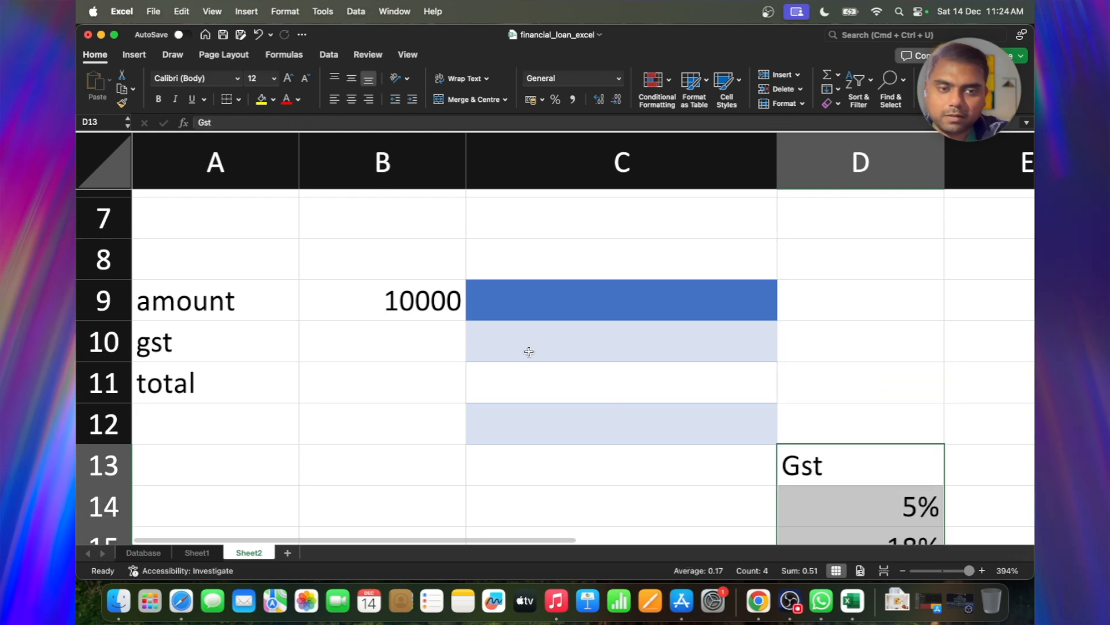
Step: Insert a row above the total row, and label A10 as CGST and A11 as SGST
left_click(100, 379)
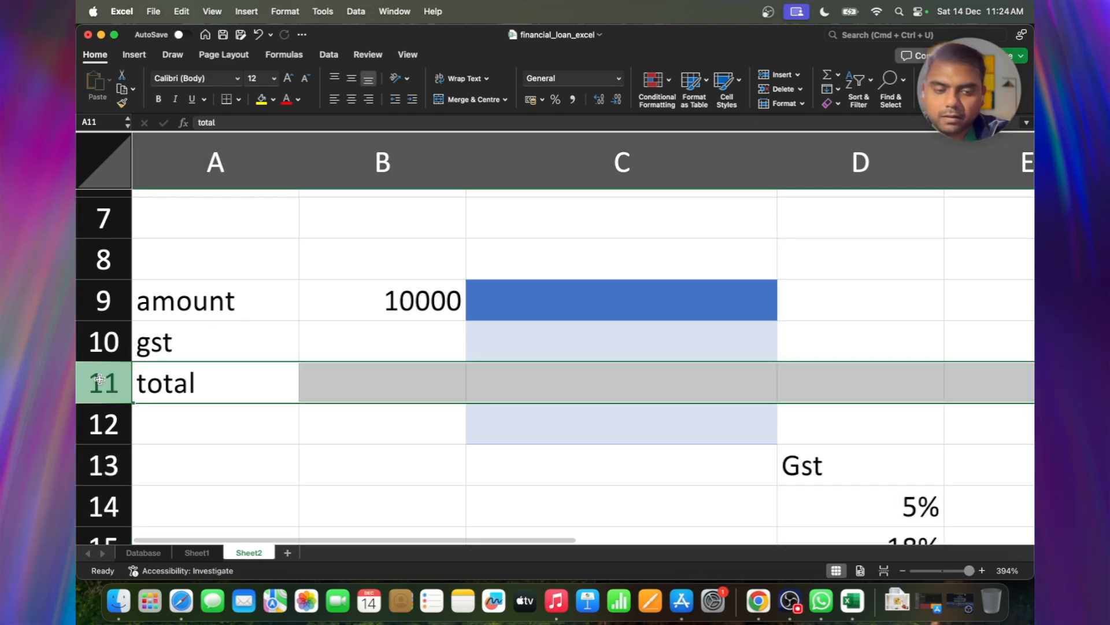
key("super+shift+equal")
left_click(192, 349)
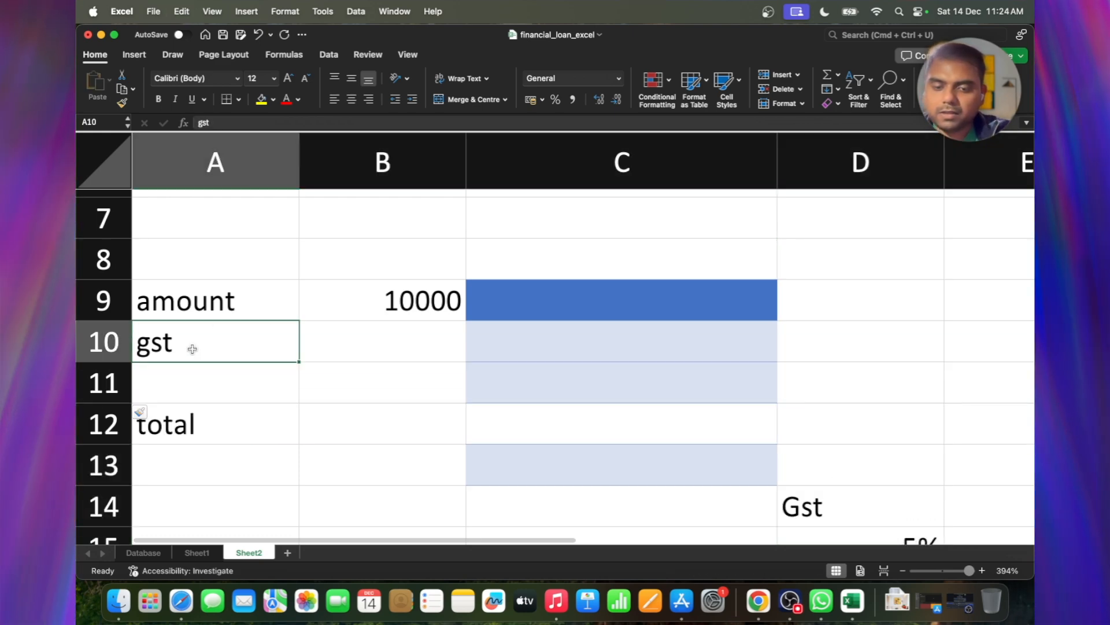
type("CGST")
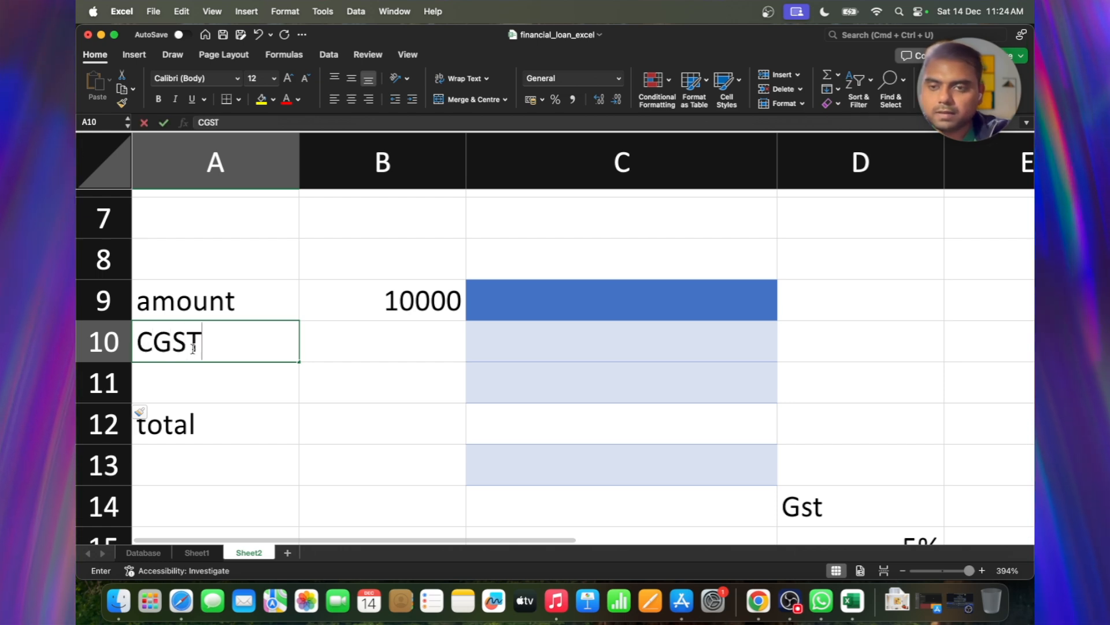
key("Return")
type("SGS")
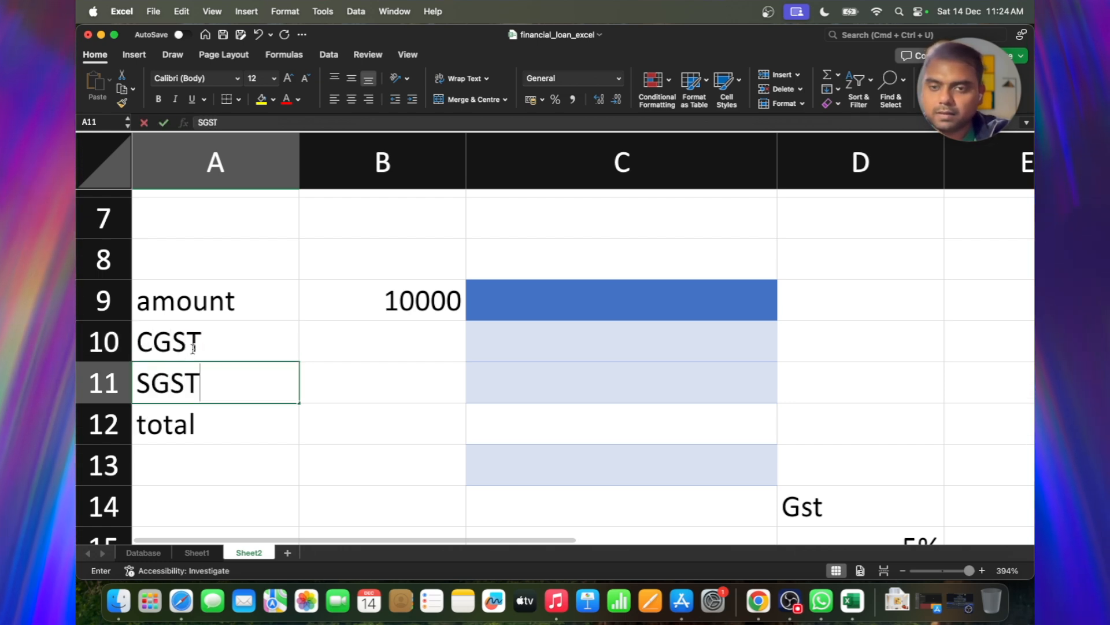
type("T")
key("Return")
Step: Enter the heading "Gst%" in C8, above the blue cell beside the amount
key("Up")
key("Up")
key("Right")
key("Right")
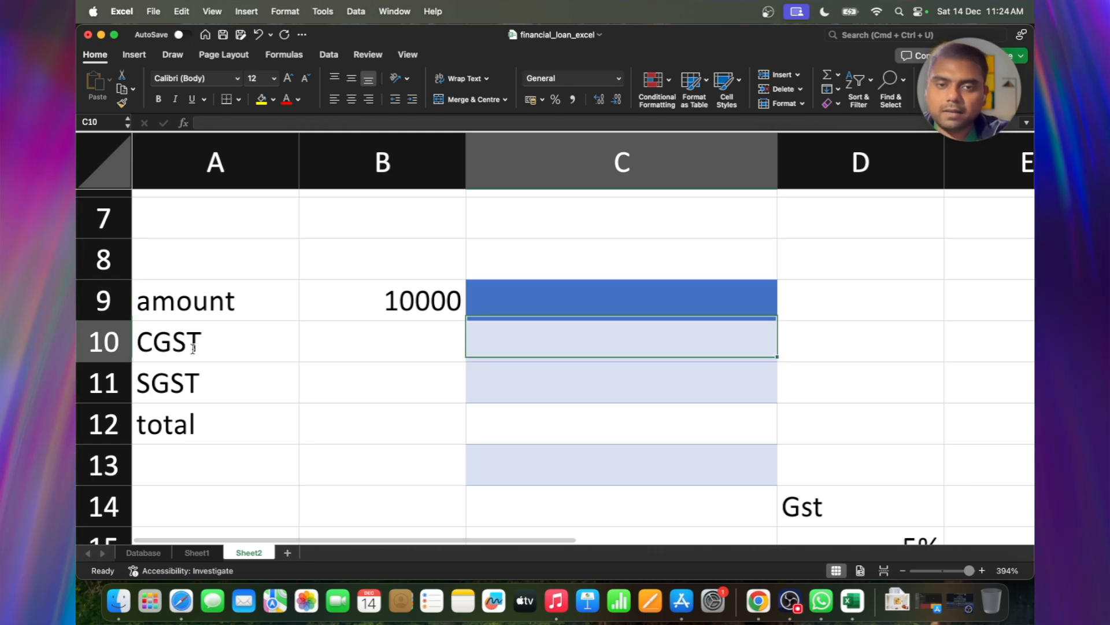
key("Up")
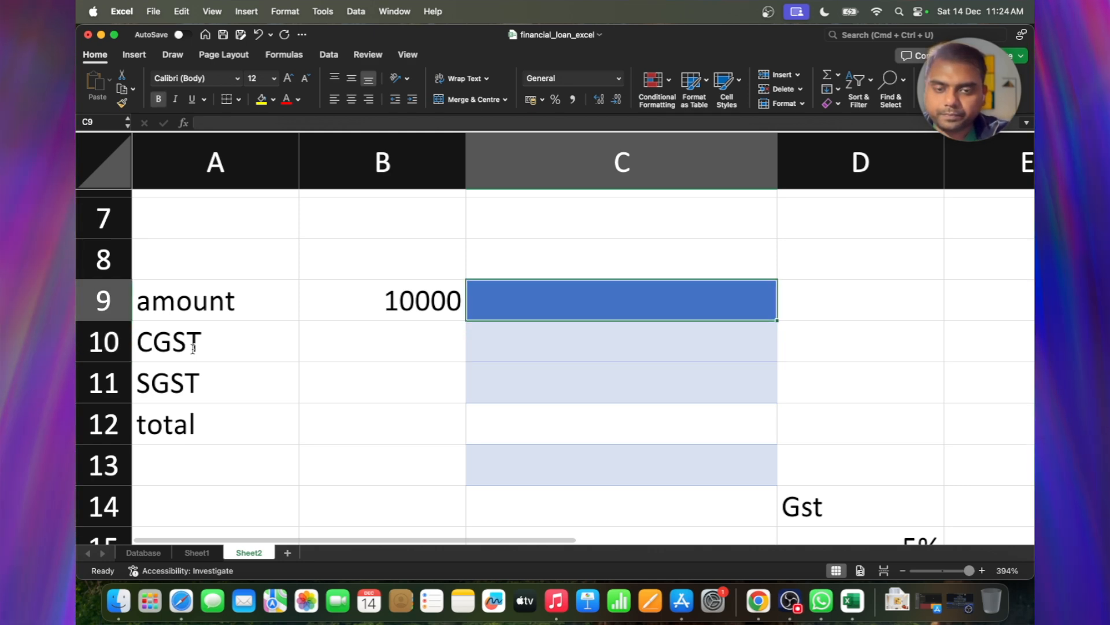
key("Up")
type("Gst")
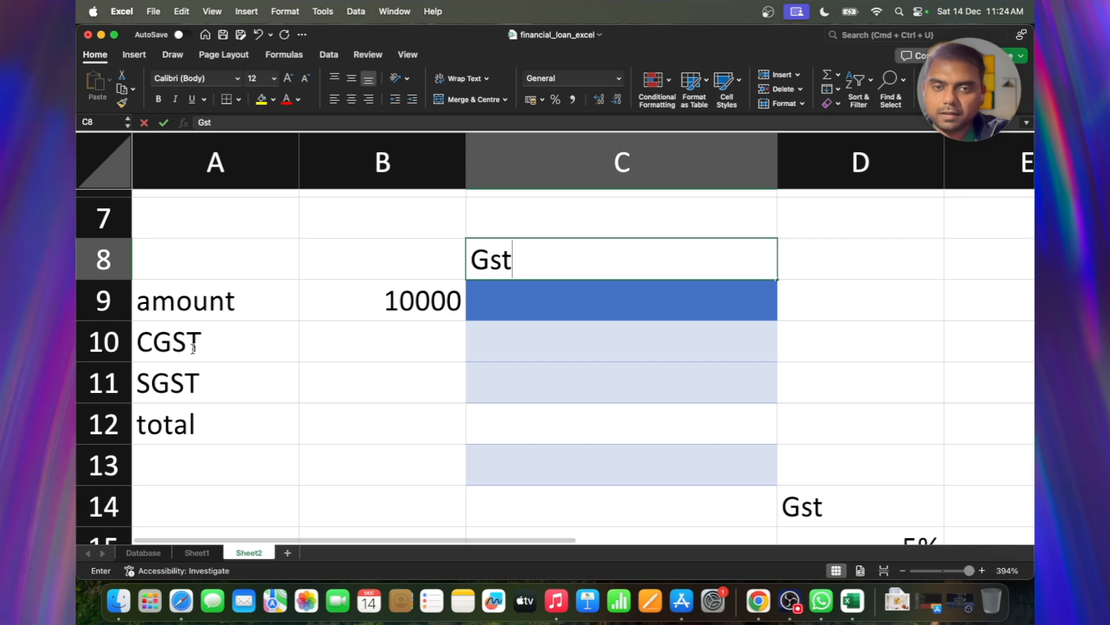
key("Return")
key("Up")
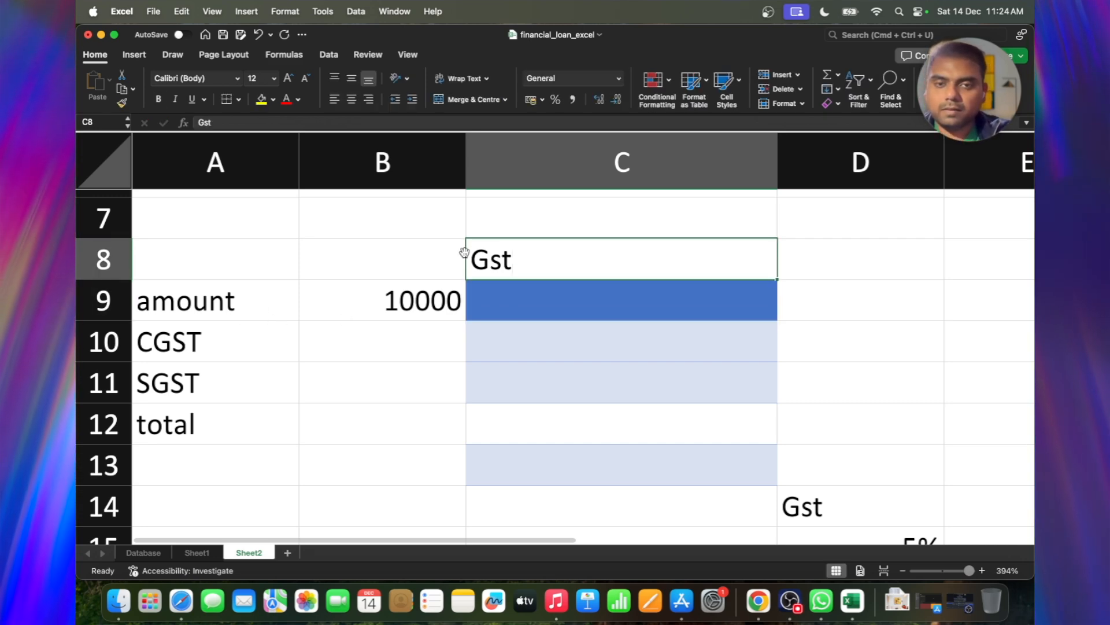
double_click(550, 256)
type("%")
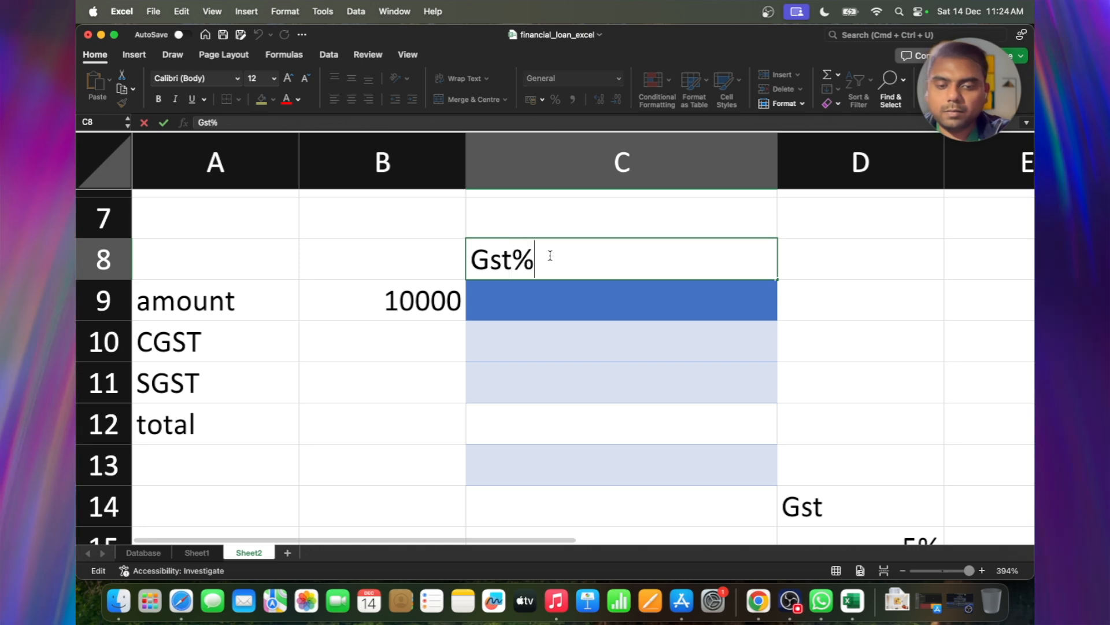
key("Return")
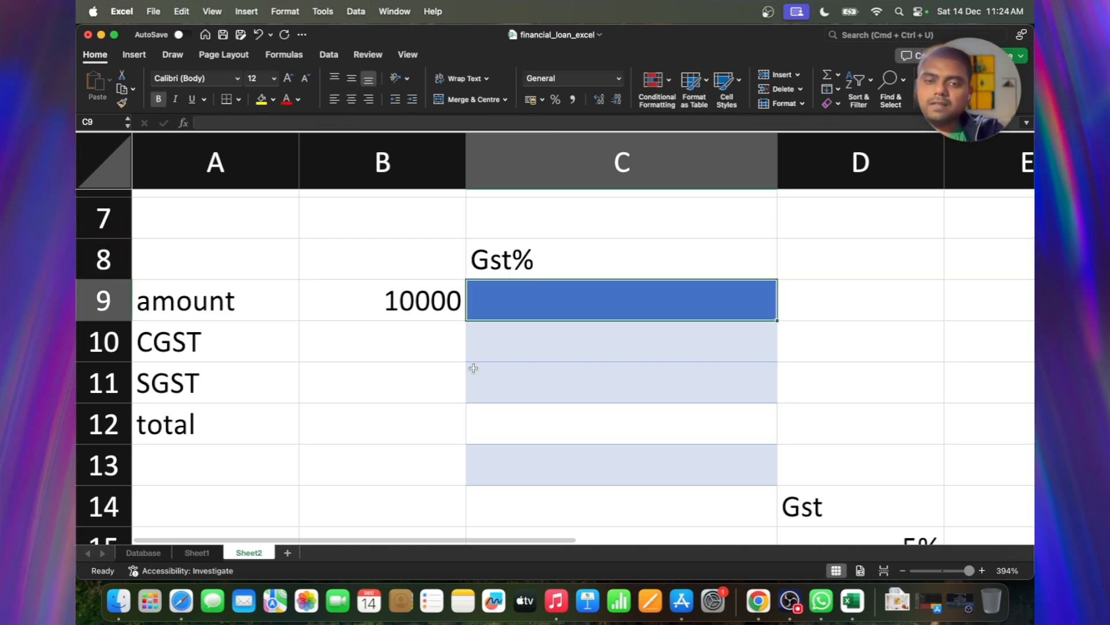
left_click_drag(532, 347, 534, 366)
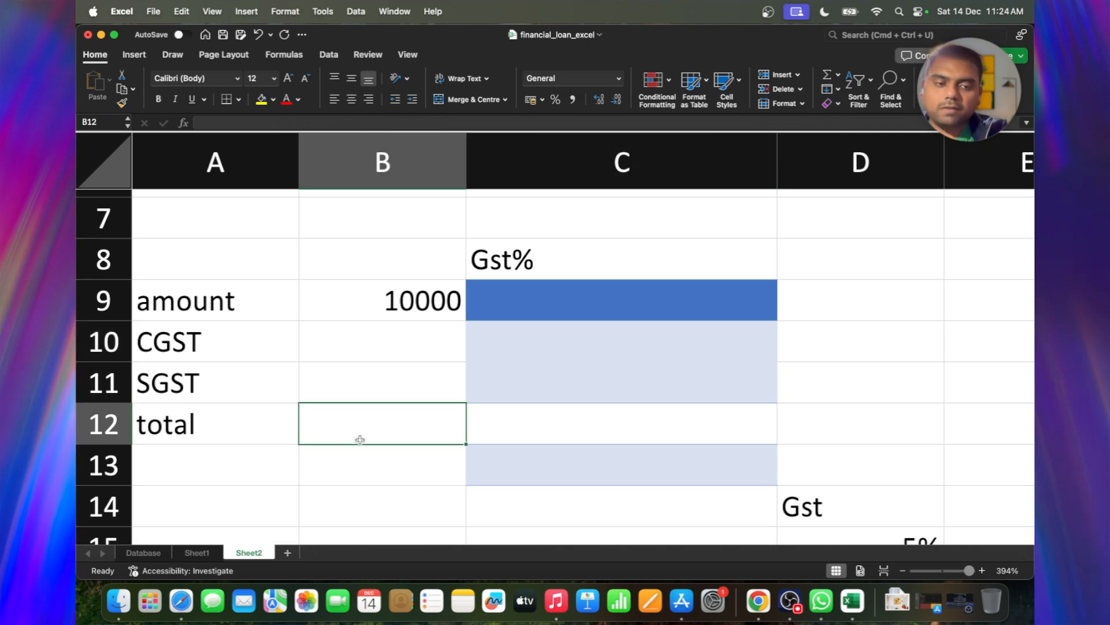
scroll(451, 439, "down", 4)
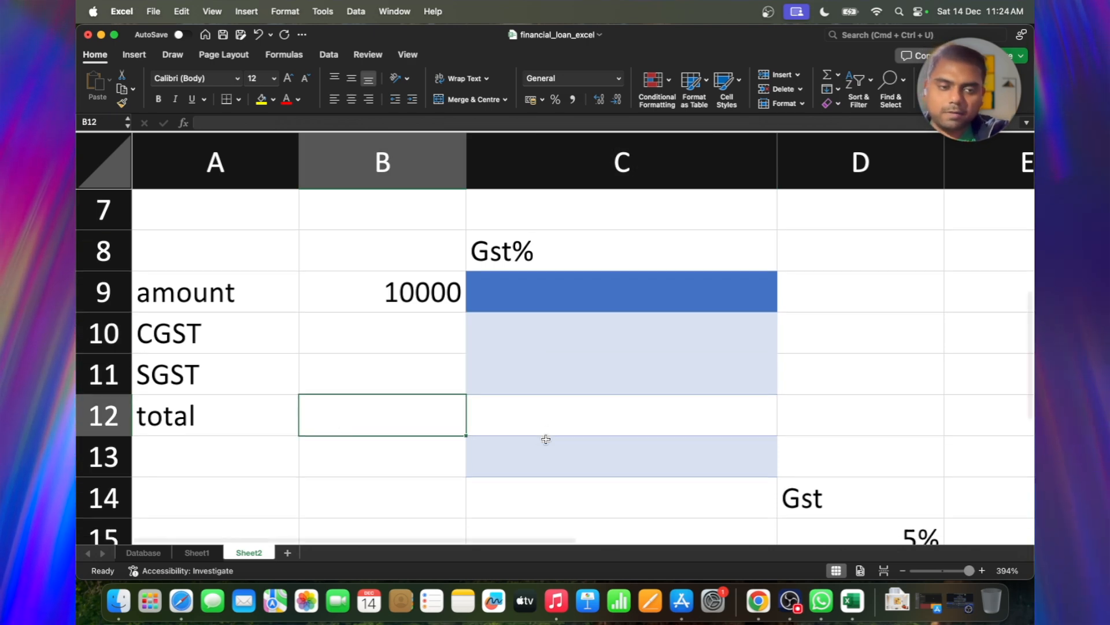
left_click_drag(856, 327, 868, 410)
left_click(875, 366)
left_click_drag(876, 367, 870, 451)
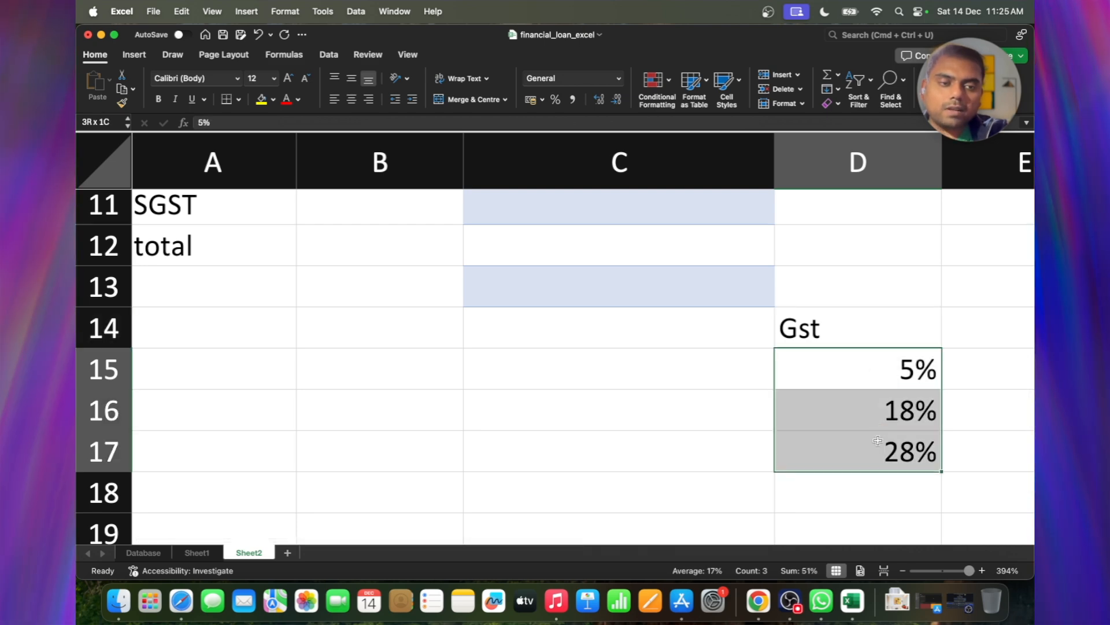
scroll(874, 448, "up", 2)
scroll(875, 449, "up", 1)
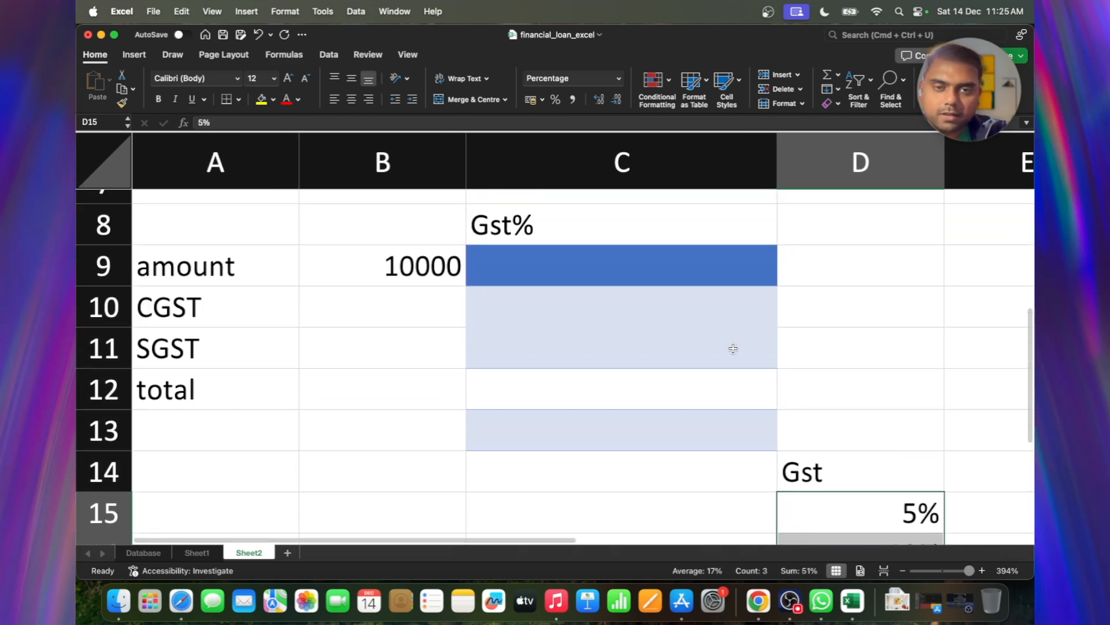
Step: Add list data validation to C9 with the Gst rates in $D$15:$D$17 as the source
left_click(623, 288)
left_click(613, 264)
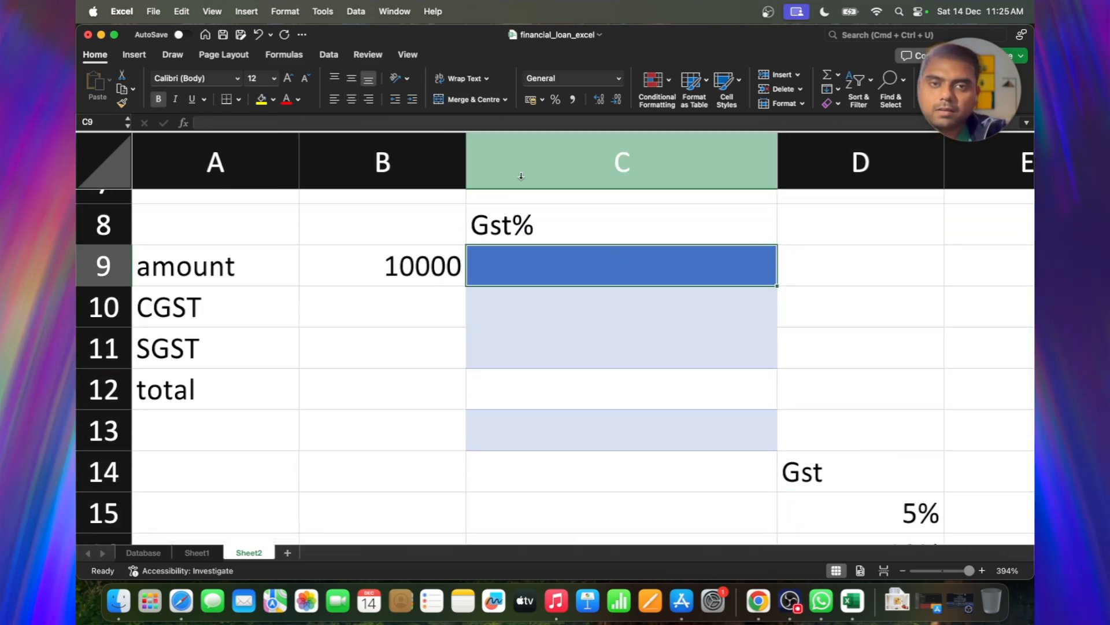
left_click(329, 56)
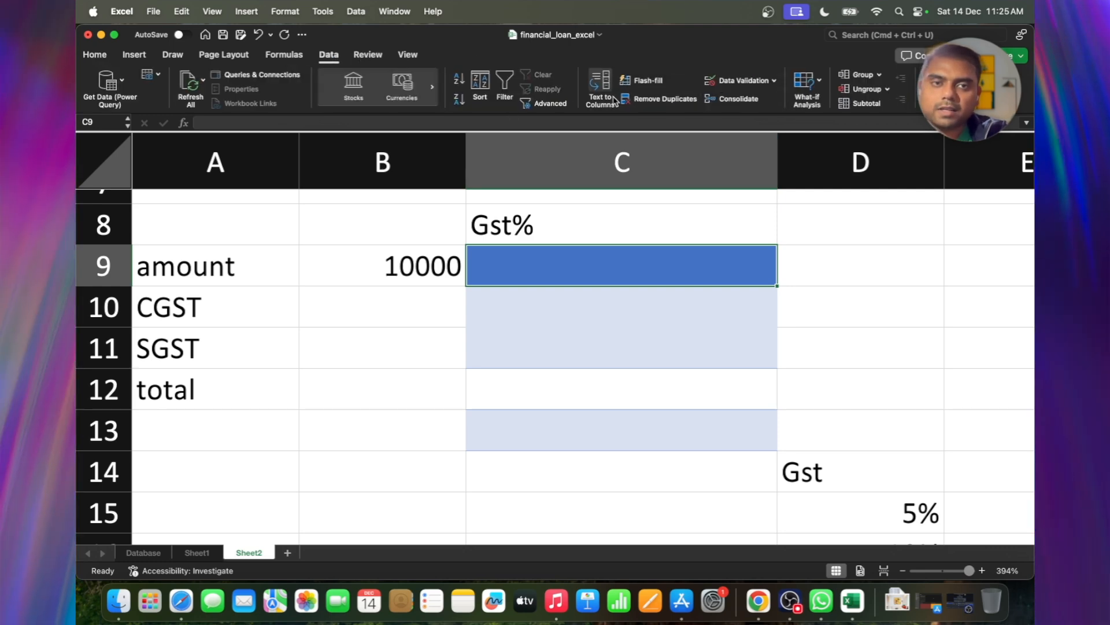
left_click(740, 81)
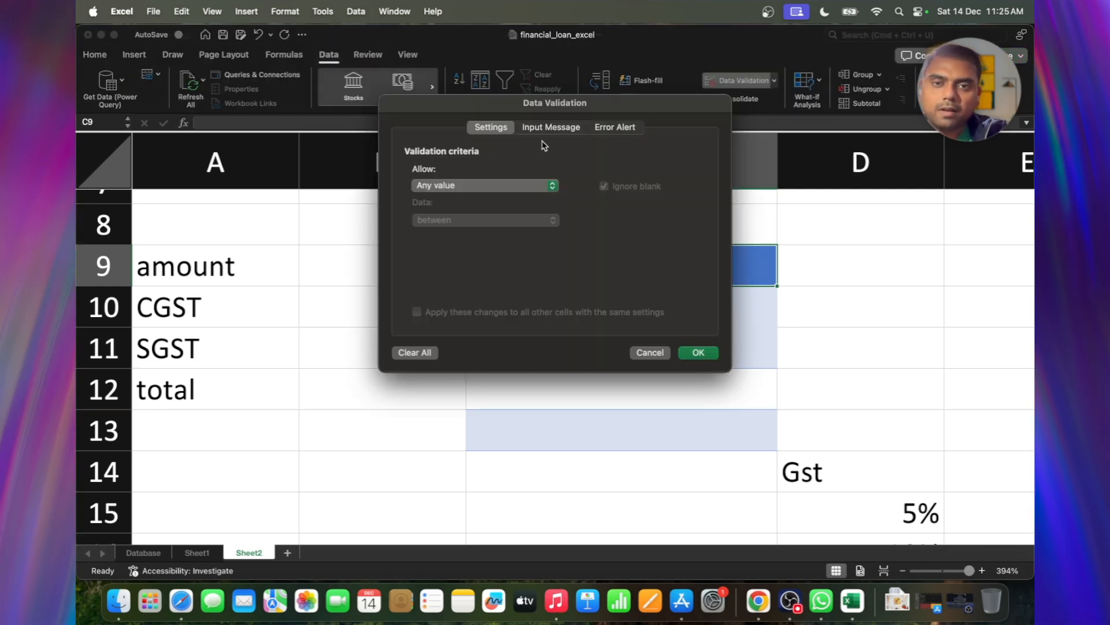
left_click(470, 186)
left_click(451, 228)
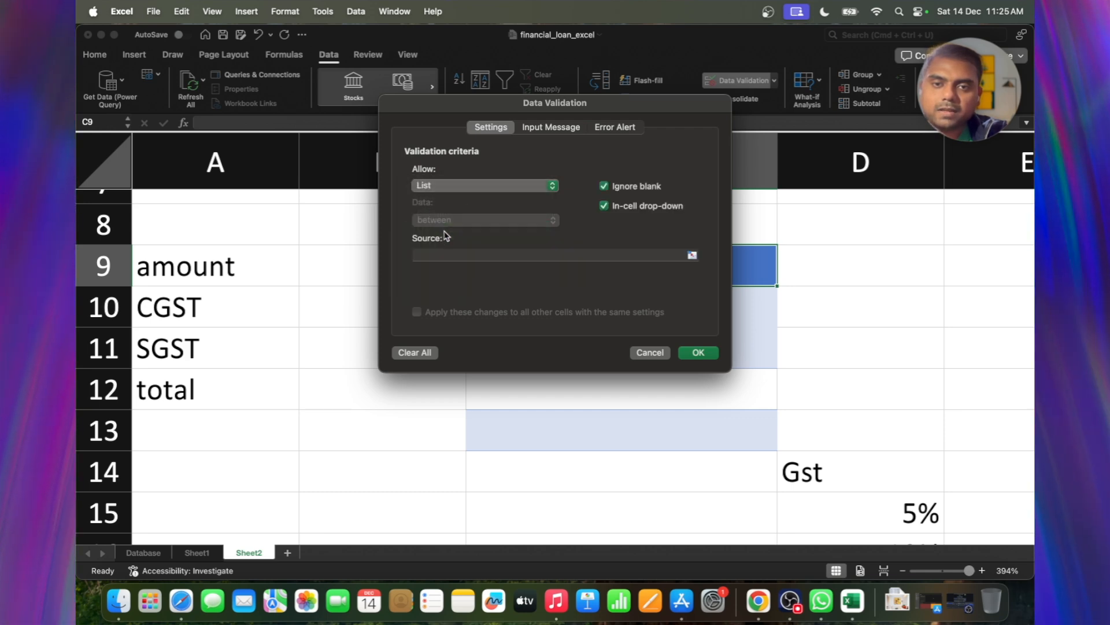
left_click(454, 188)
left_click(455, 189)
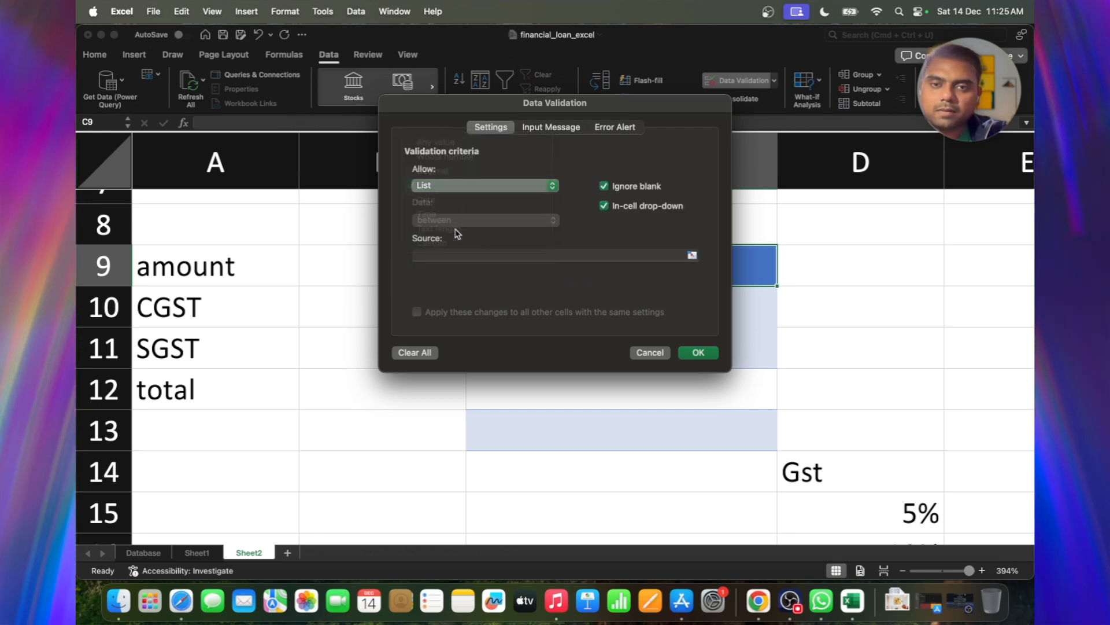
left_click(455, 259)
scroll(825, 315, "down", 3)
left_click(885, 416)
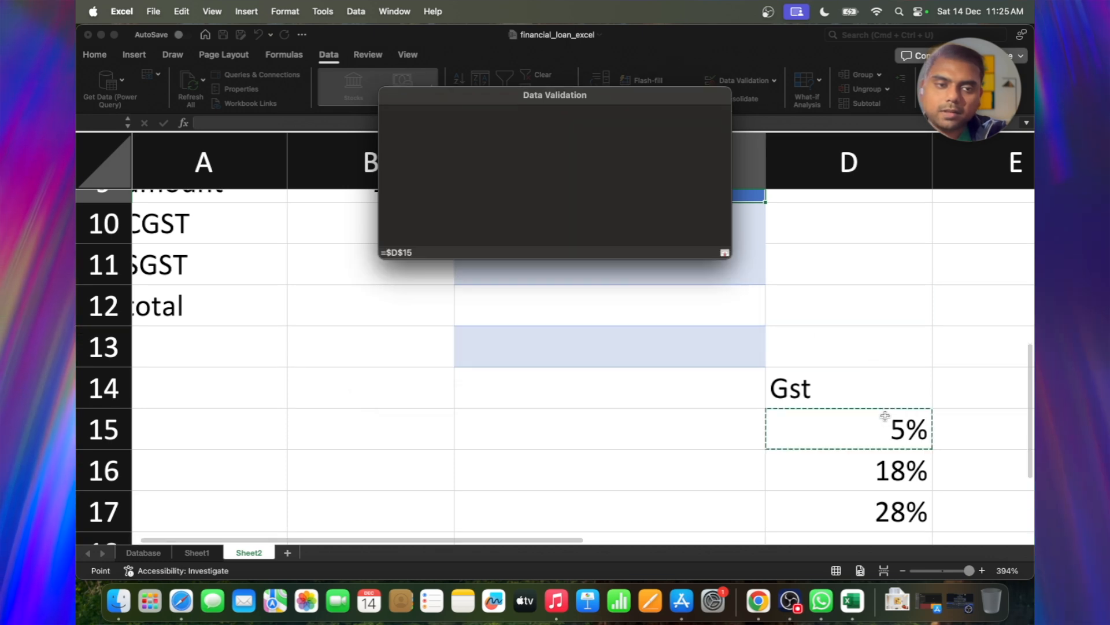
left_click_drag(885, 415, 875, 467)
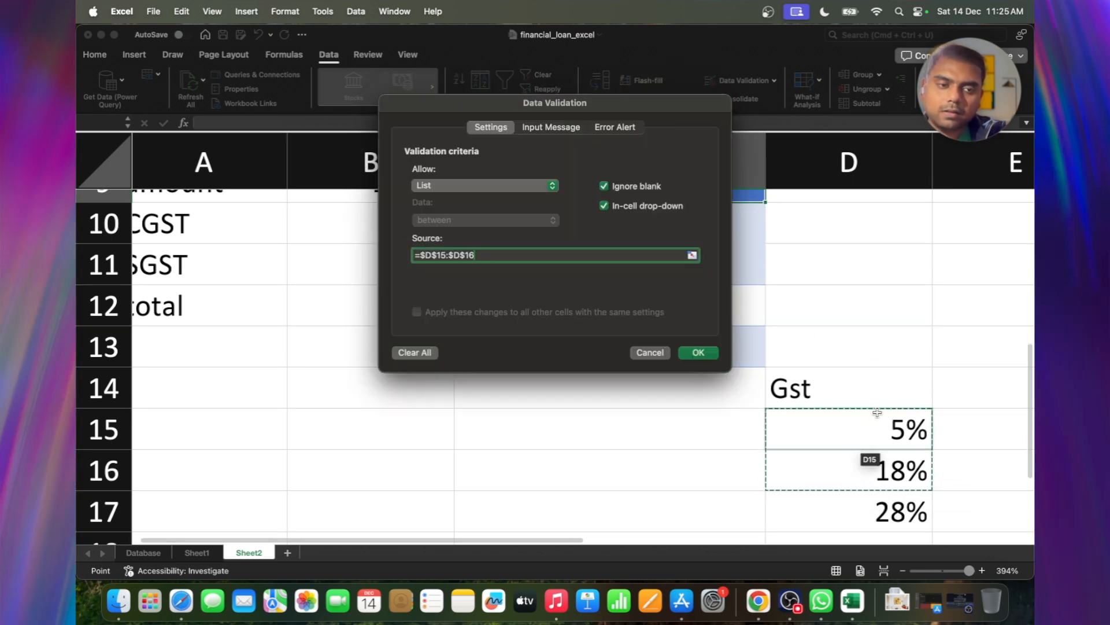
left_click_drag(875, 416, 888, 511)
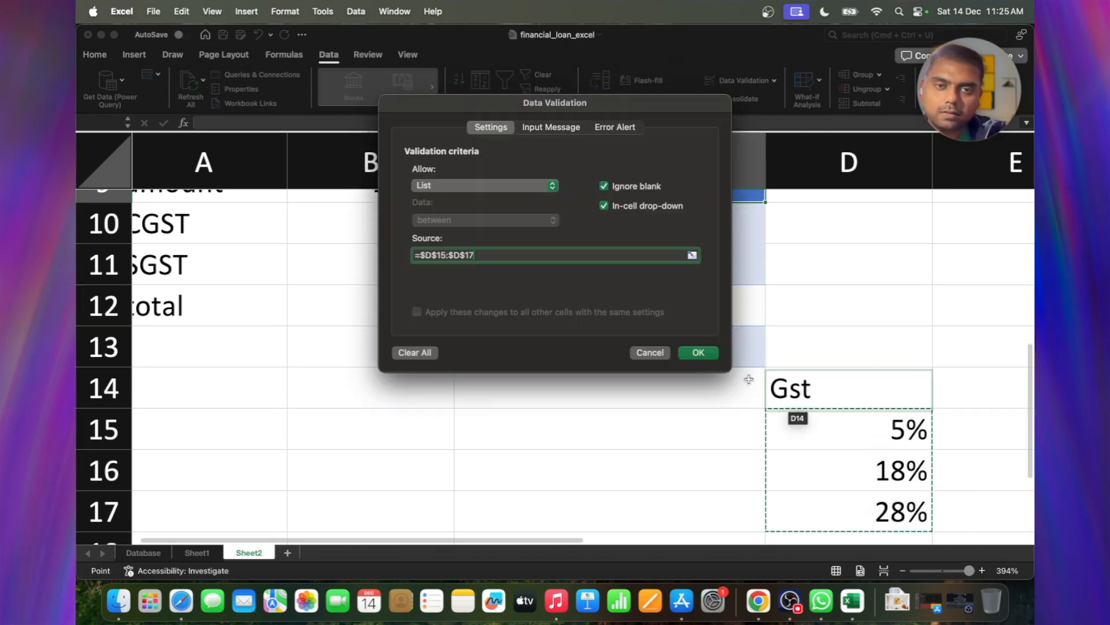
left_click(696, 353)
Step: Choose the 18% rate from the validation list in C9
scroll(636, 347, "up", 4)
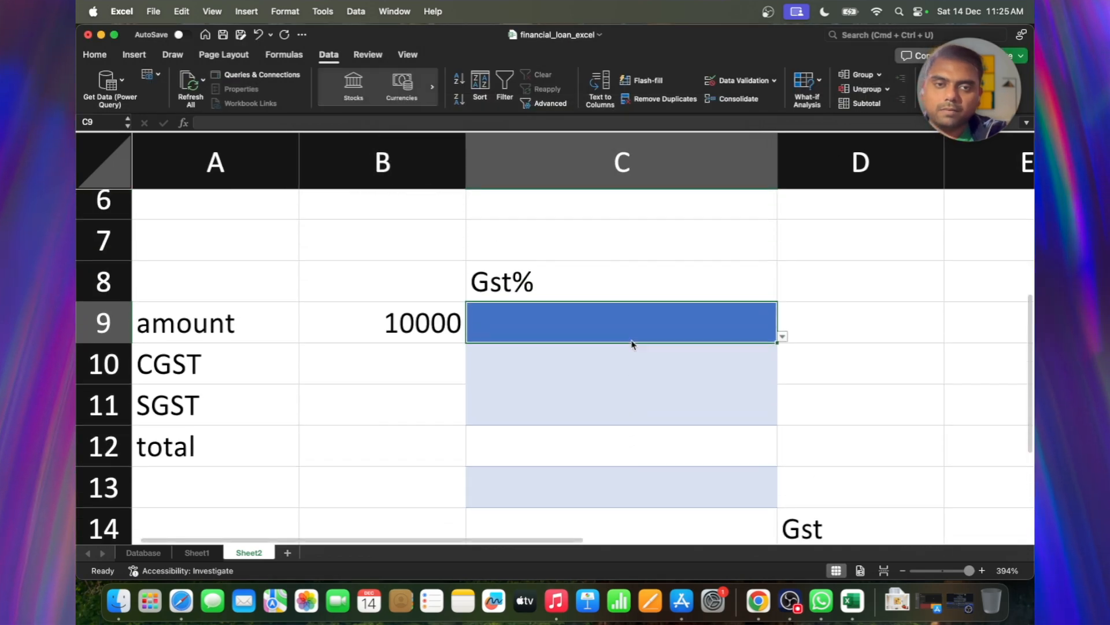
left_click(781, 363)
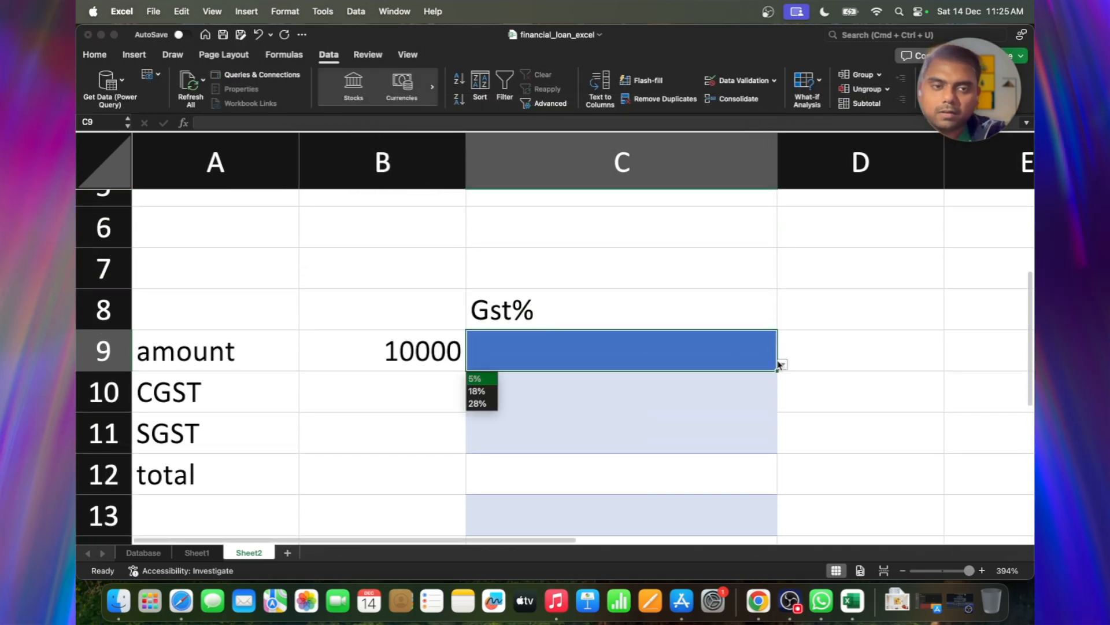
left_click(489, 392)
Step: Enter the formula =(B9*C9)/2 in B10 to calculate CGST as half of the GST on the amount
left_click(419, 398)
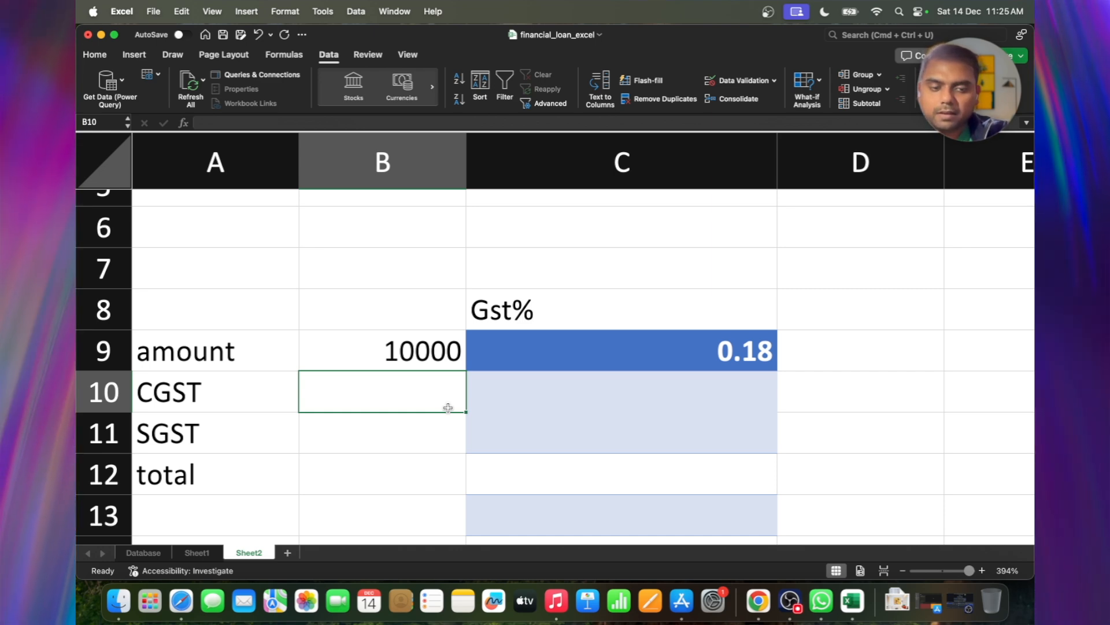
type("=")
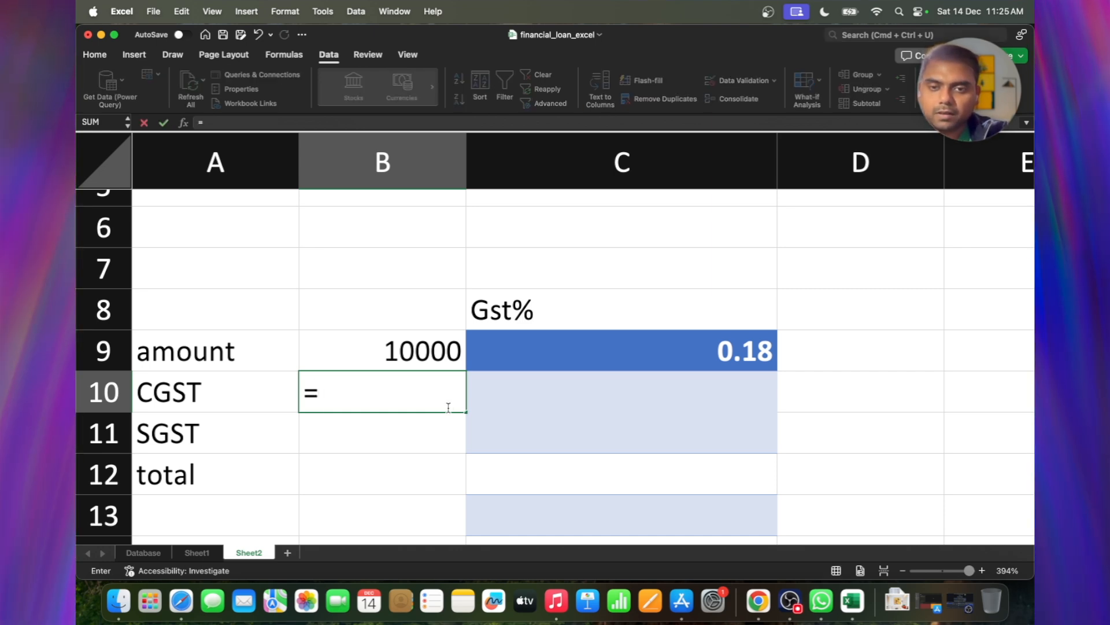
key("Up")
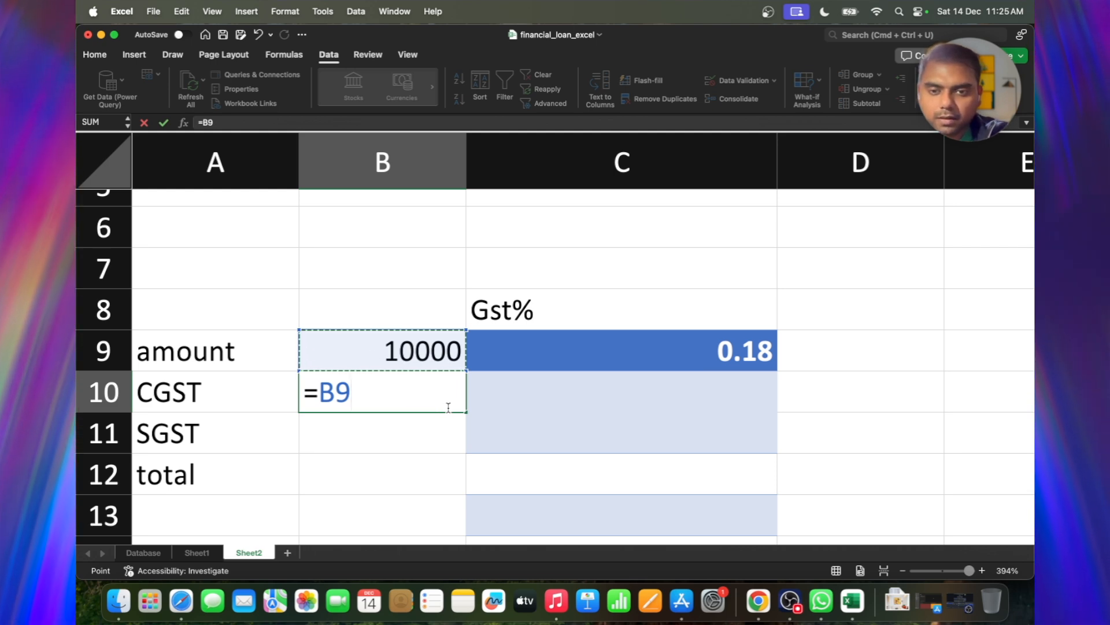
type("8")
key("BackSpace")
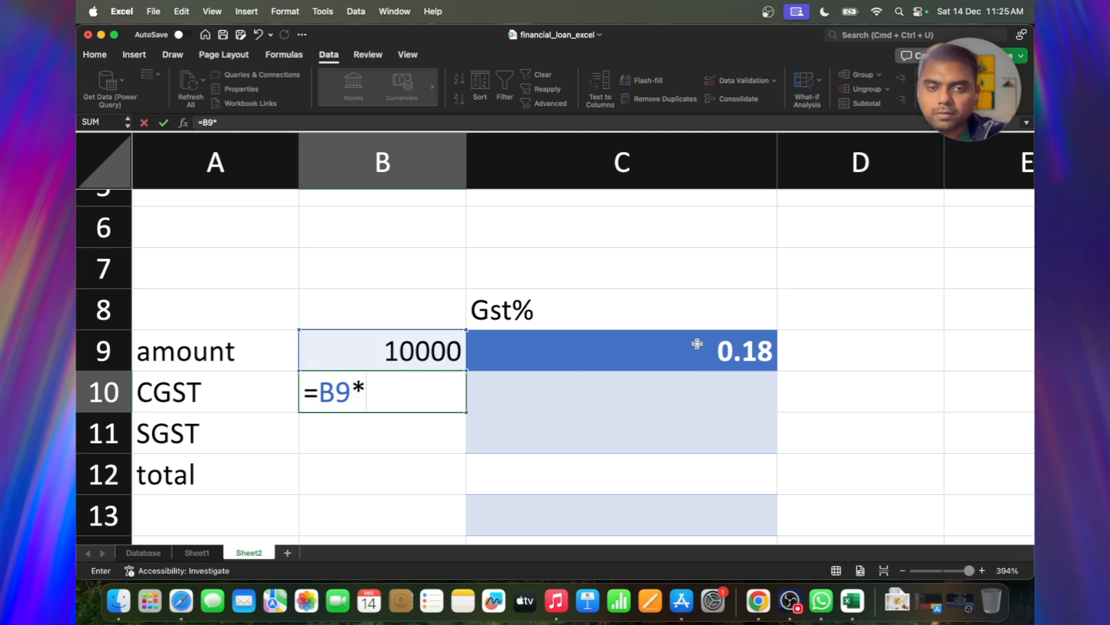
left_click(697, 343)
left_click(322, 388)
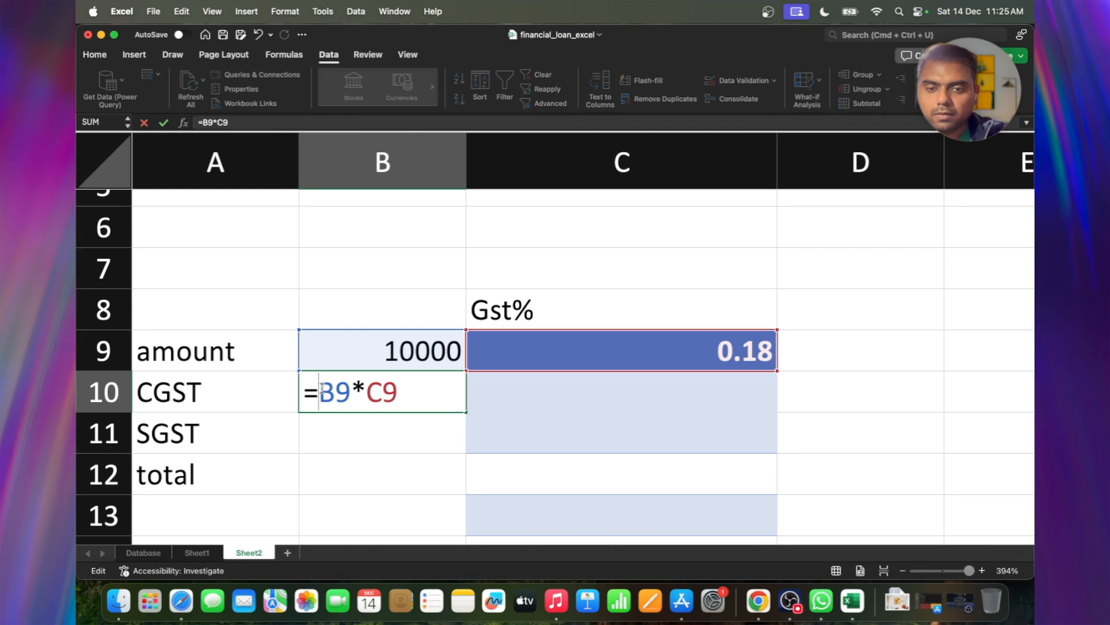
type("(")
left_click(417, 396)
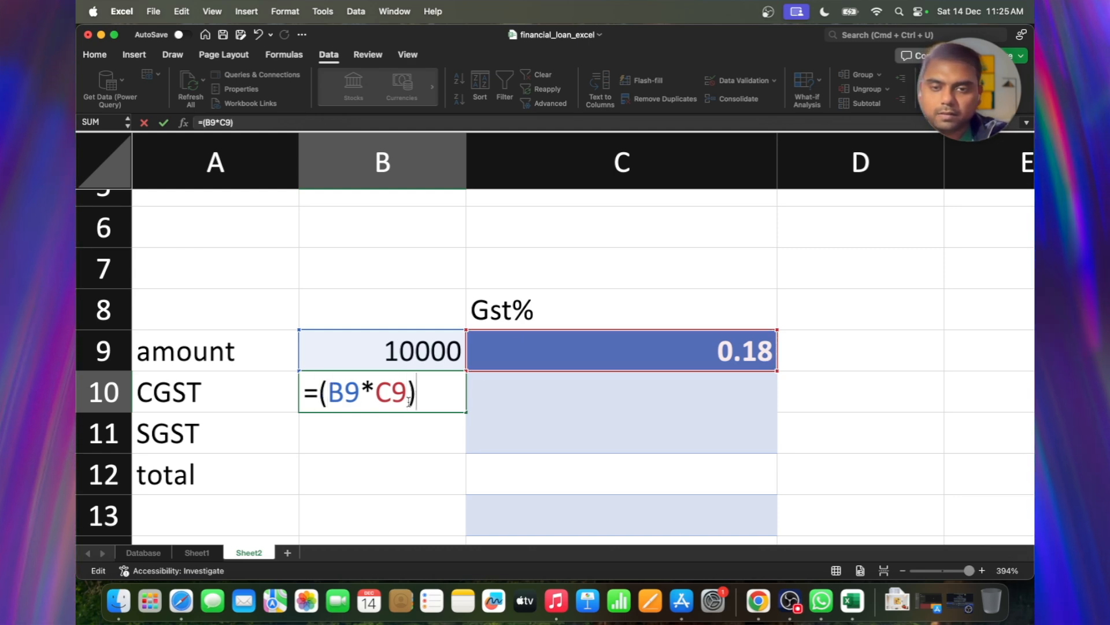
left_click(345, 391)
left_click(438, 400)
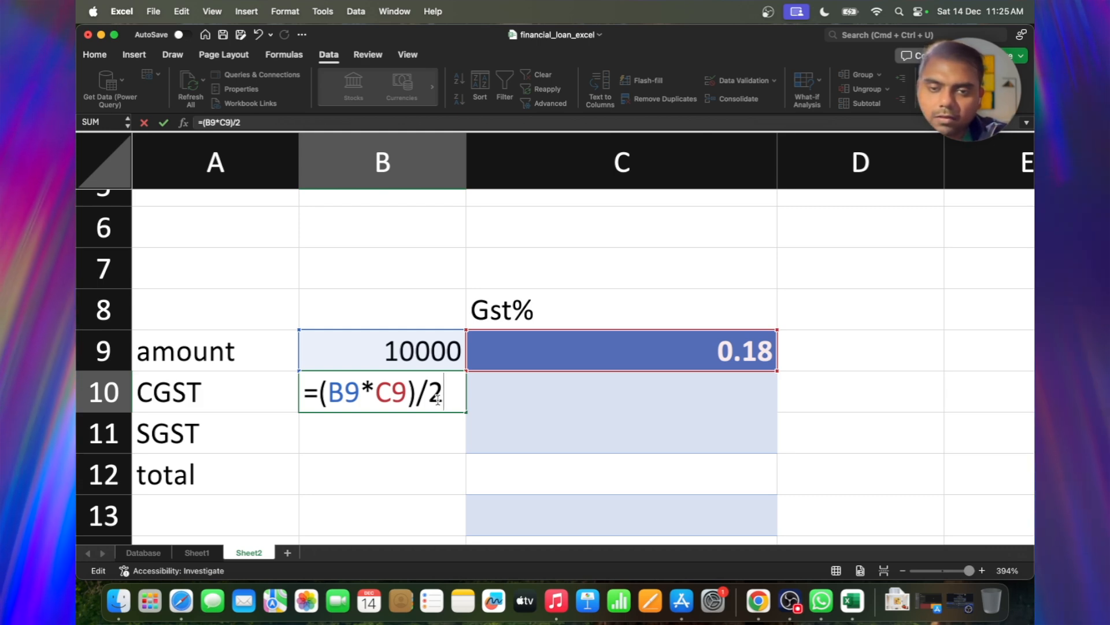
key("Return")
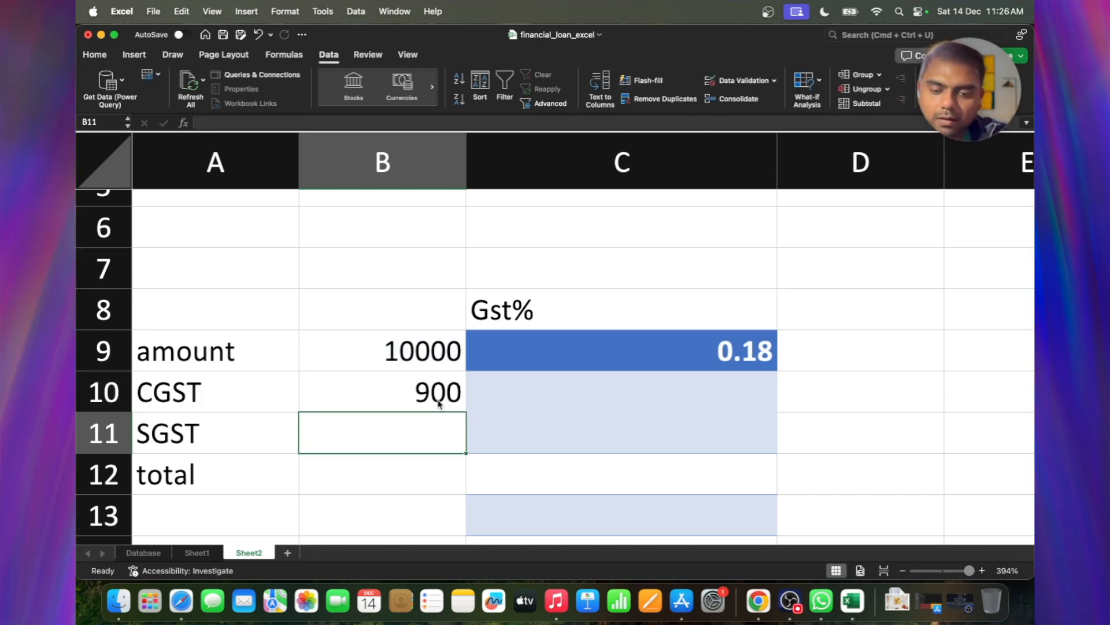
Step: Fill the CGST formula down into B11 for SGST, and compare the cell references in the B10 and B11 formulas
key("ctrl+d")
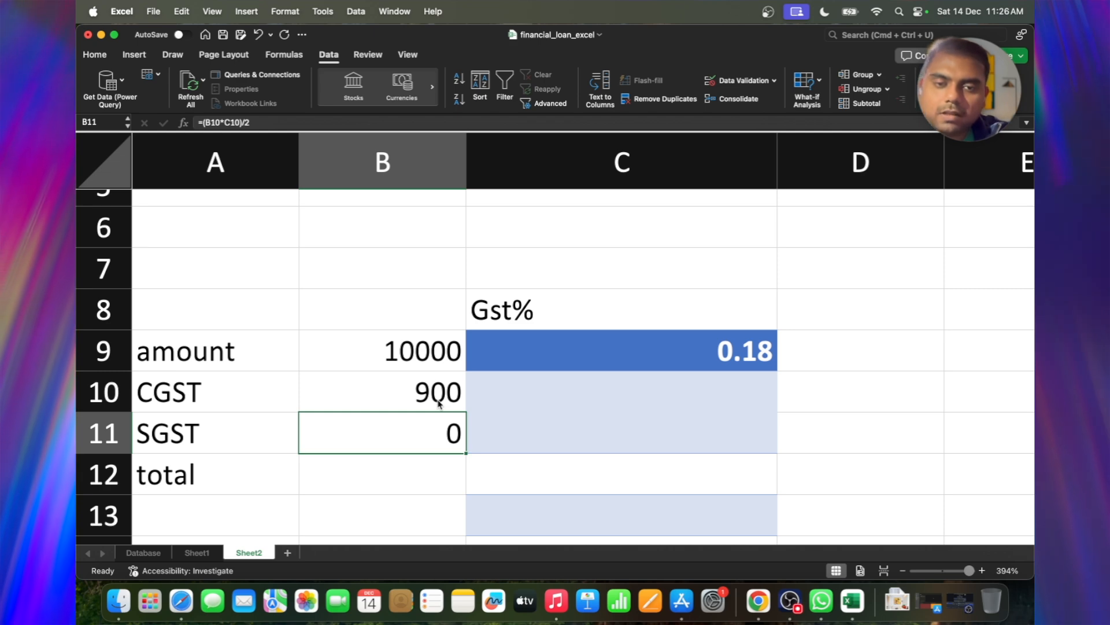
double_click(435, 400)
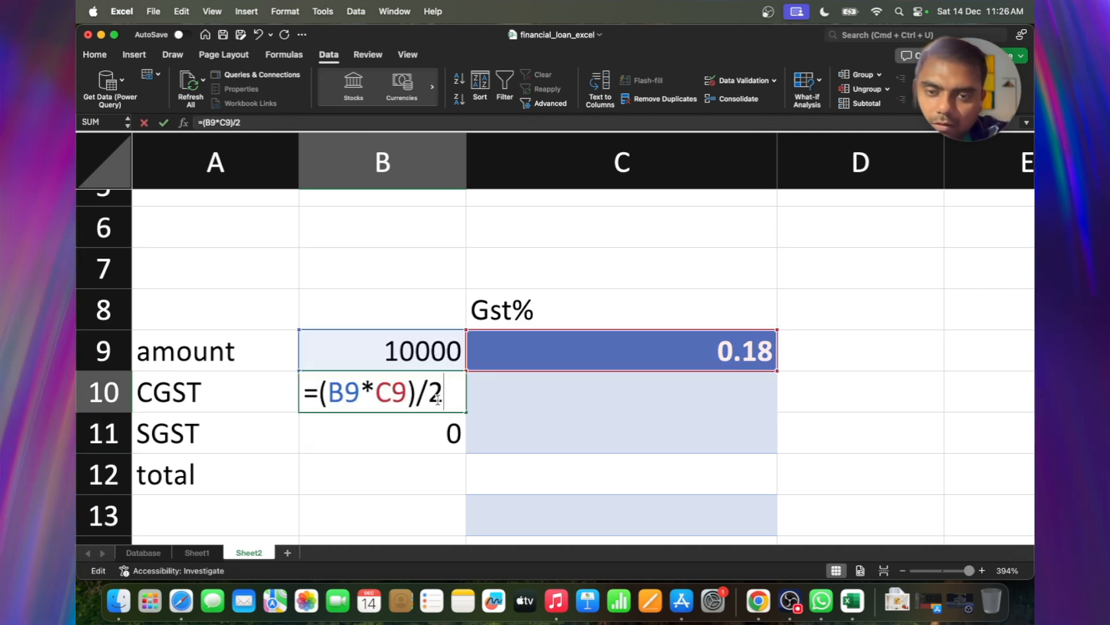
key("Return")
double_click(439, 421)
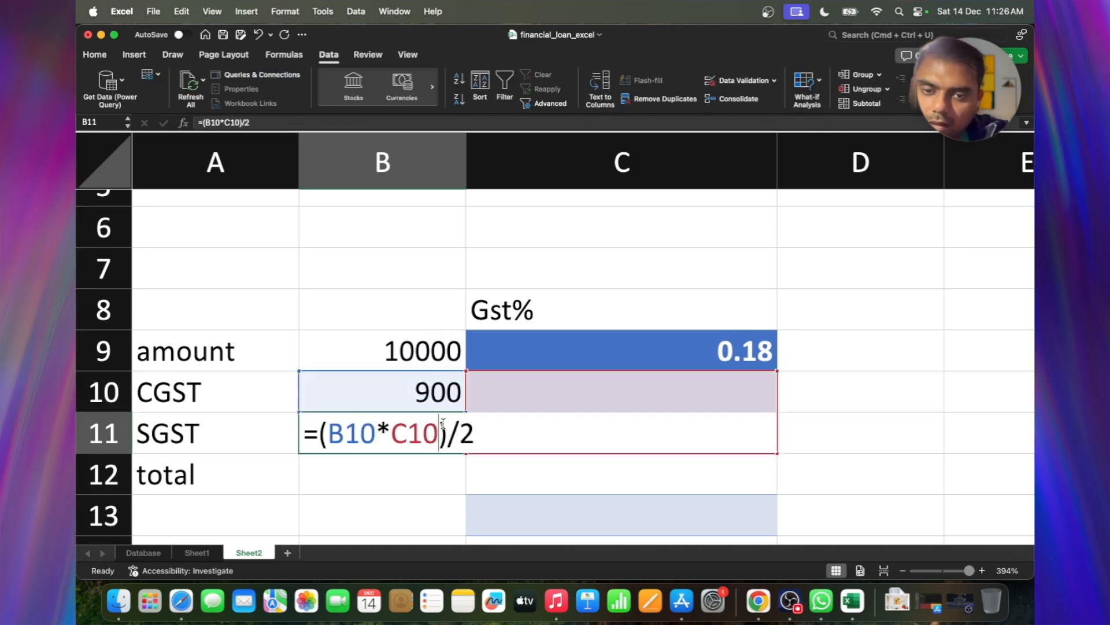
double_click(440, 392)
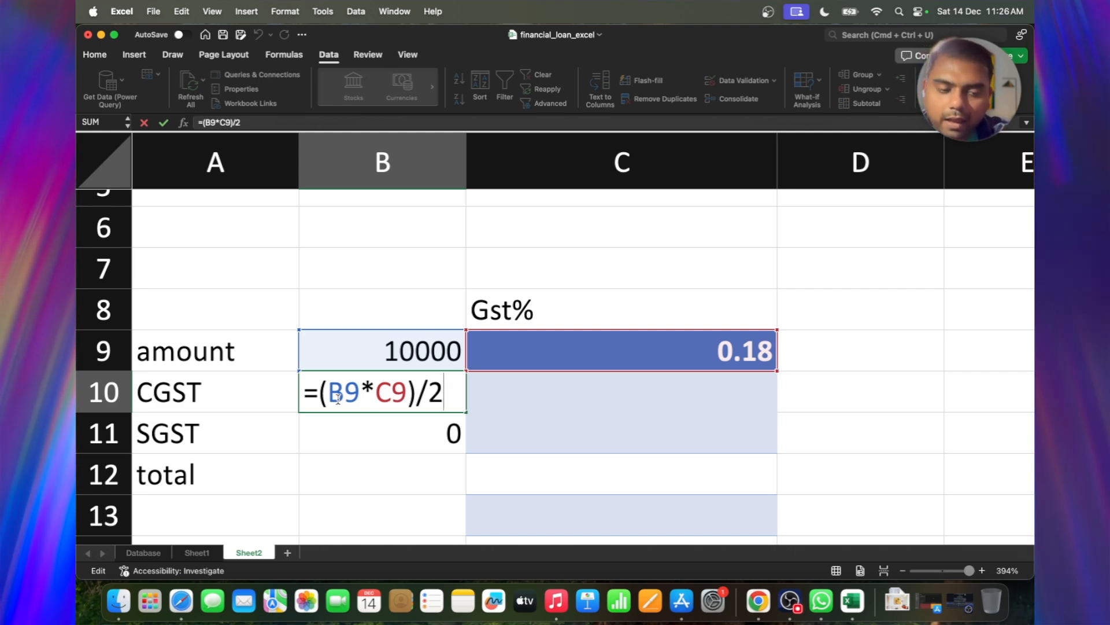
key("Return")
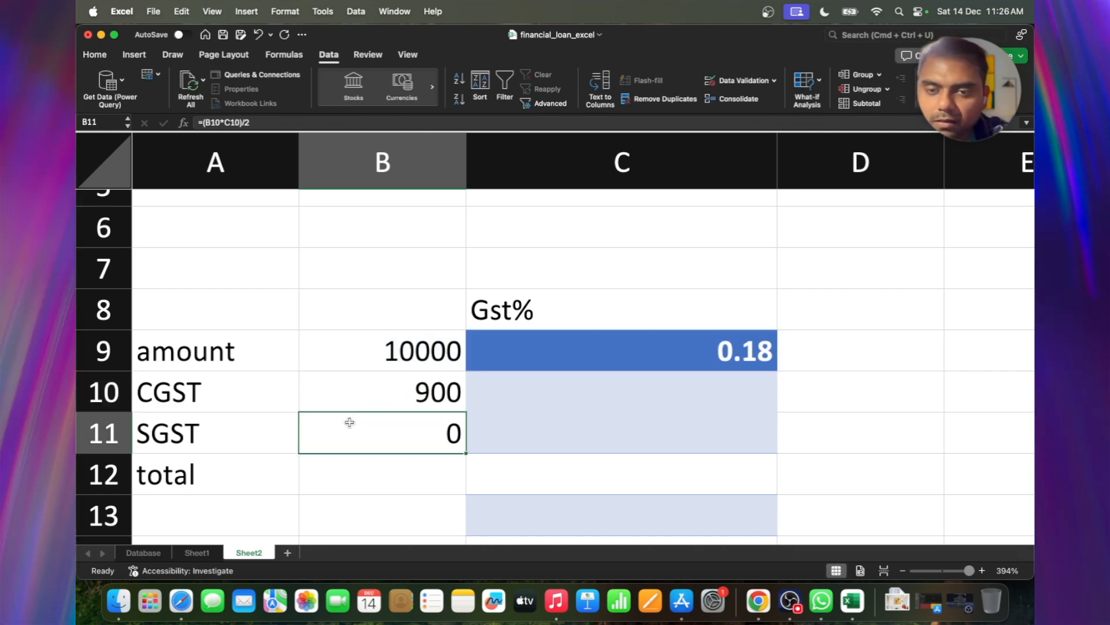
double_click(349, 422)
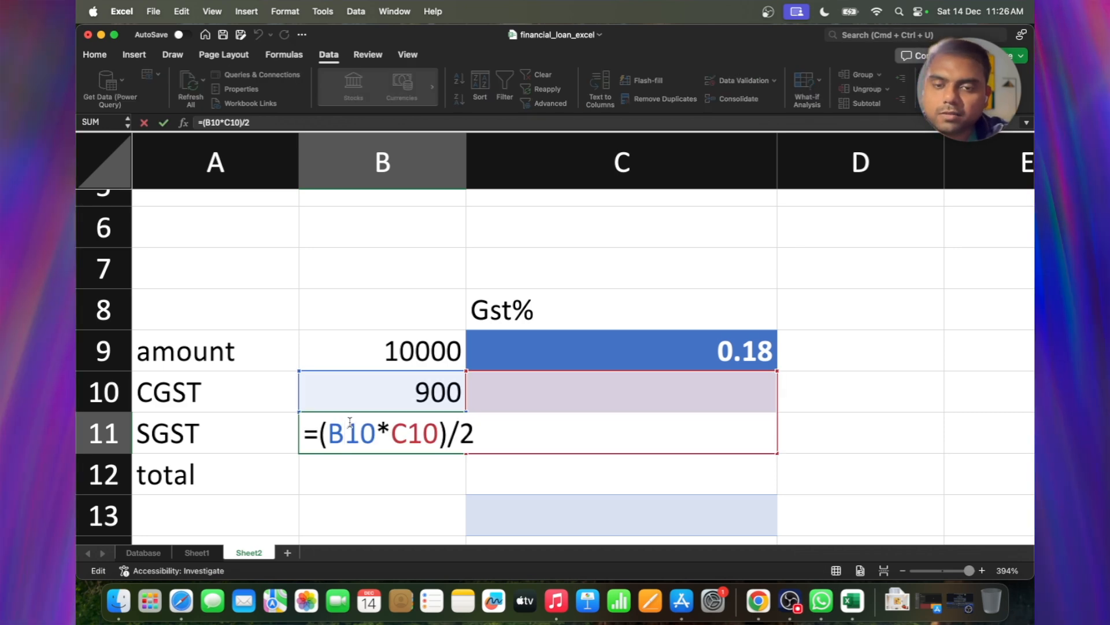